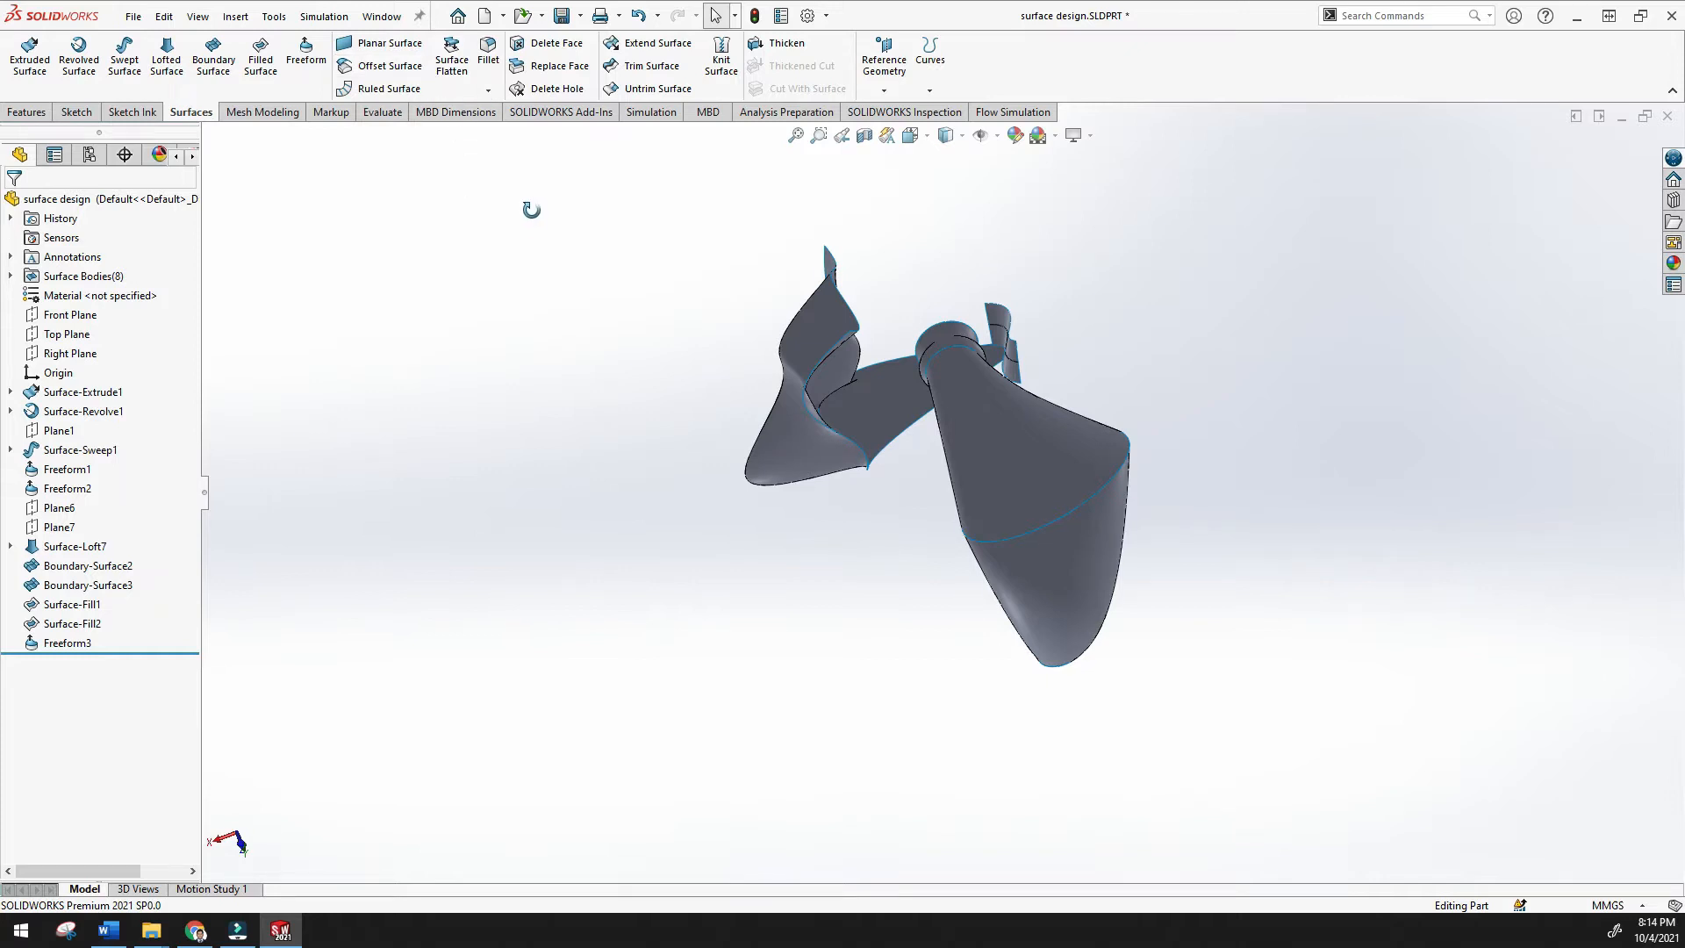
Delete the two fill surfaces capping the revolved ring and the small end of the lofted horn
middle_drag(531, 210, 534, 230)
click(792, 139)
middle_drag(729, 198, 488, 676)
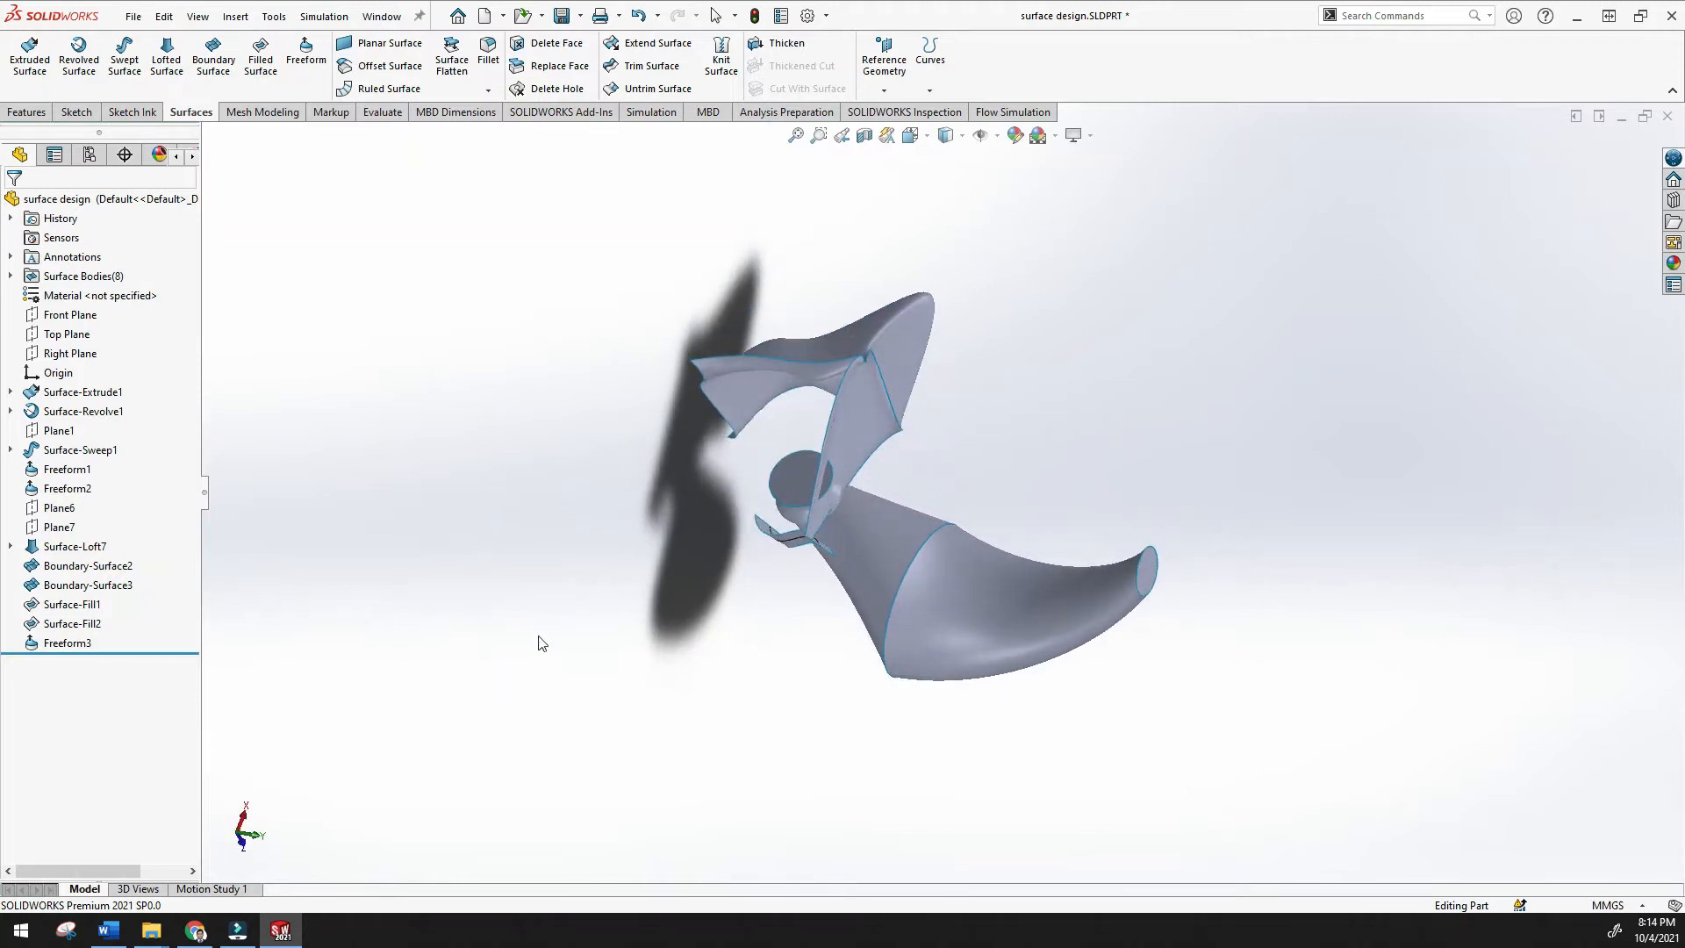
click(794, 481)
right_click(793, 481)
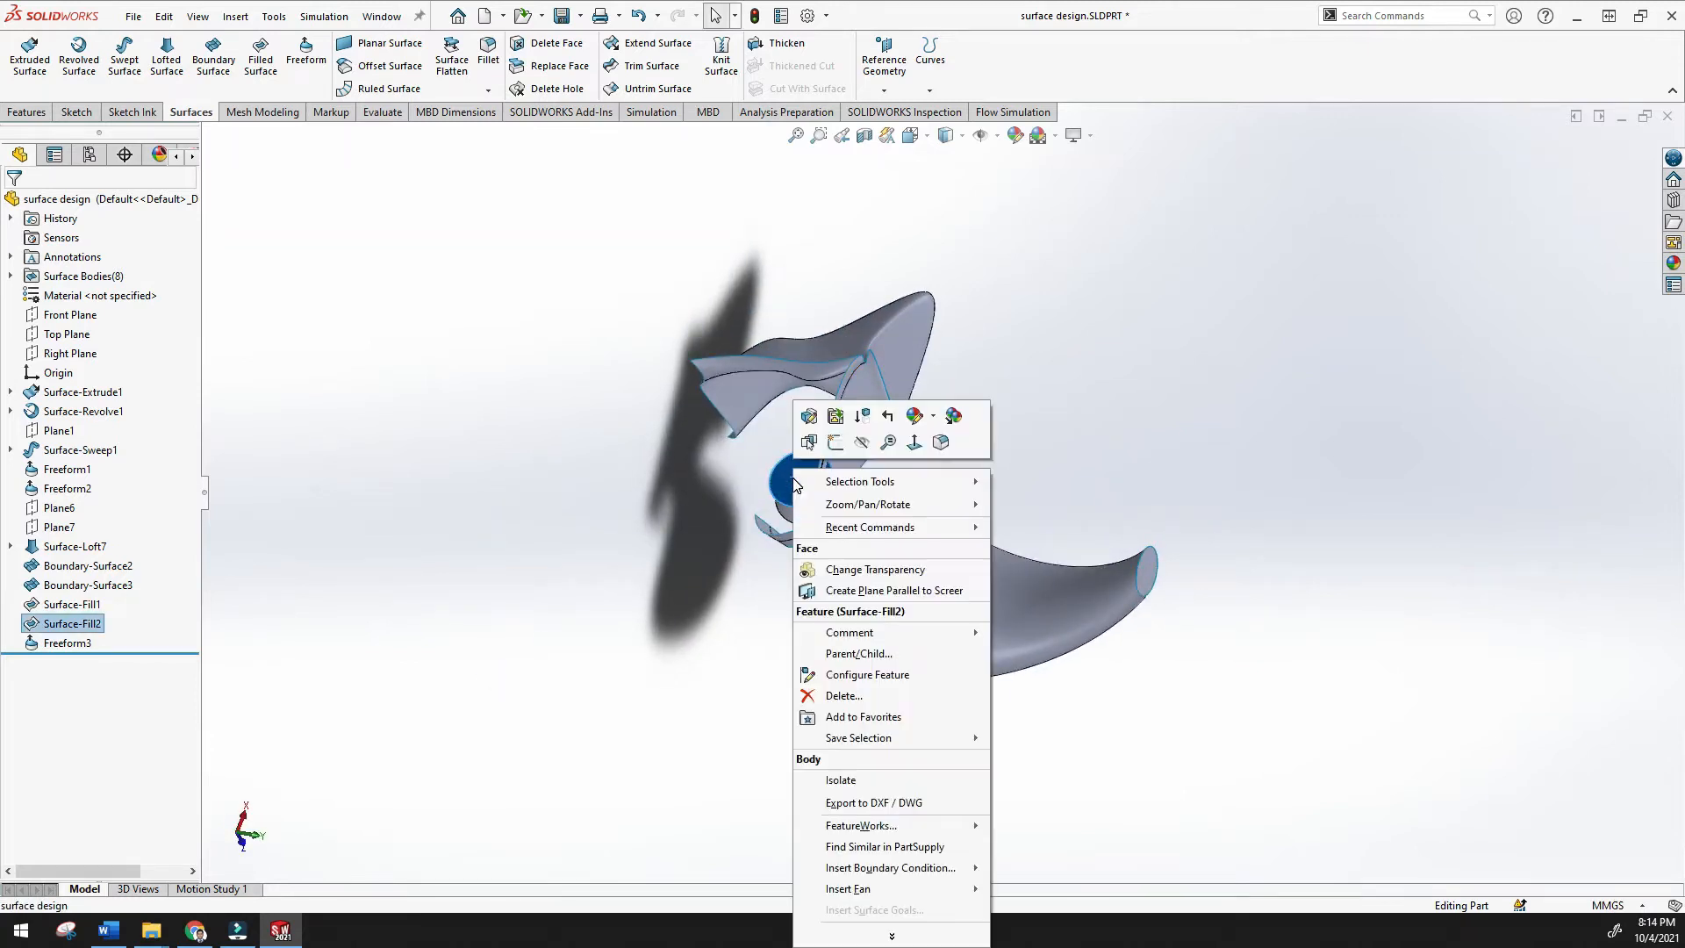
click(866, 703)
scroll(1141, 576, down, 2)
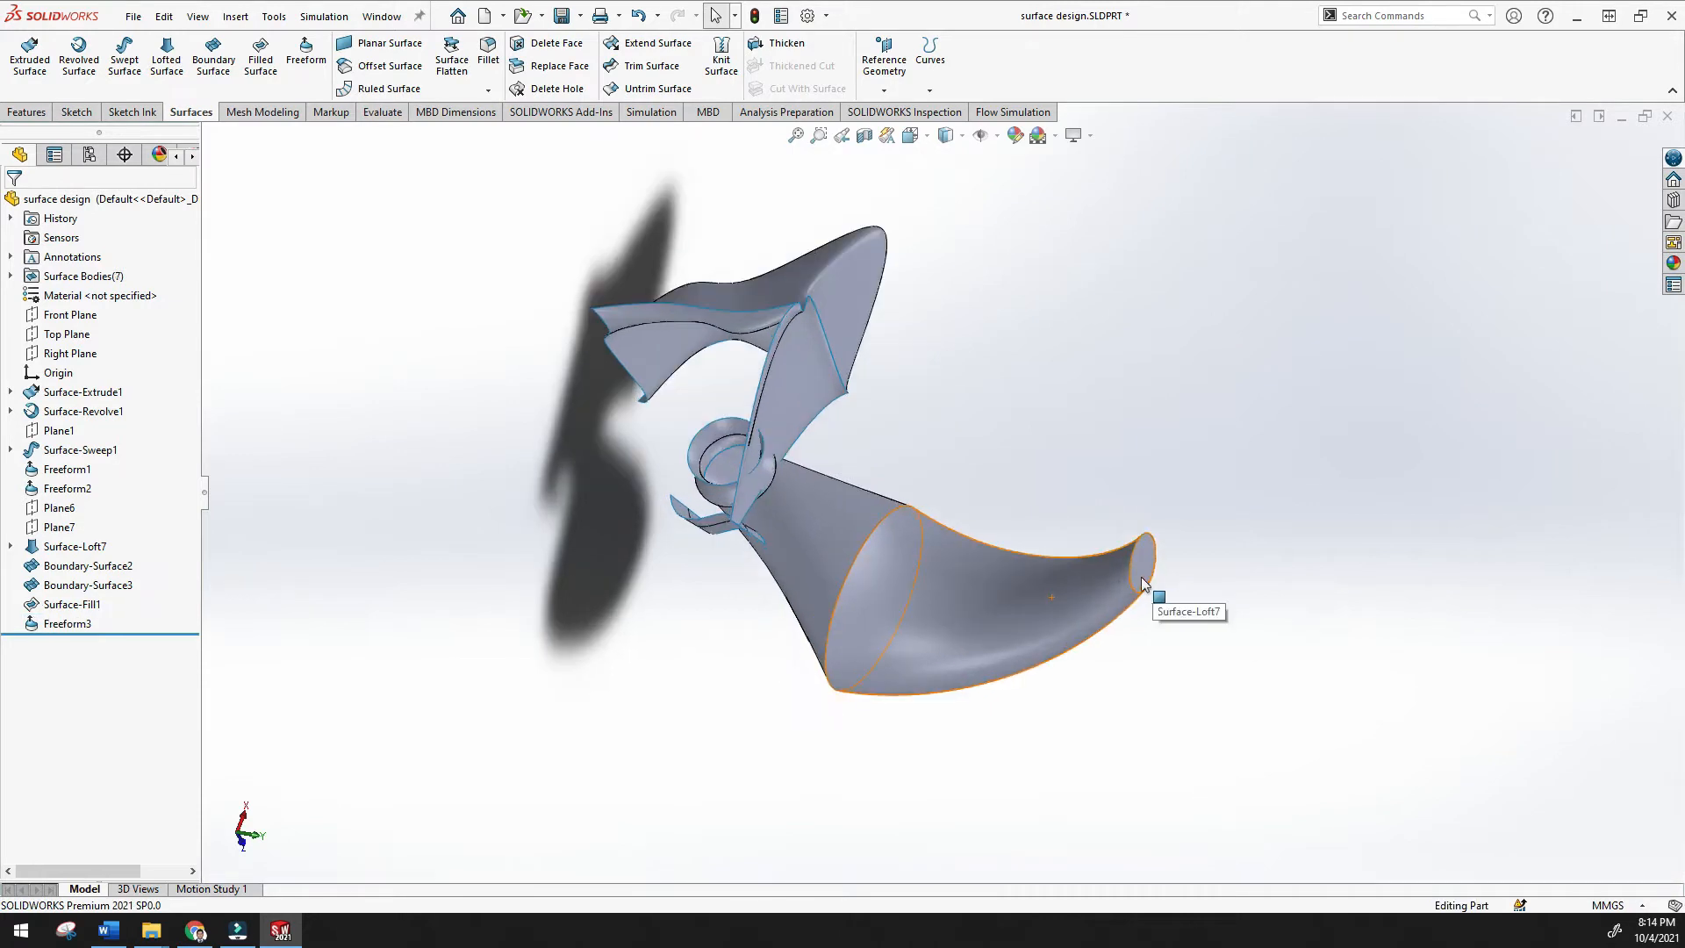
click(1140, 567)
right_click(1140, 564)
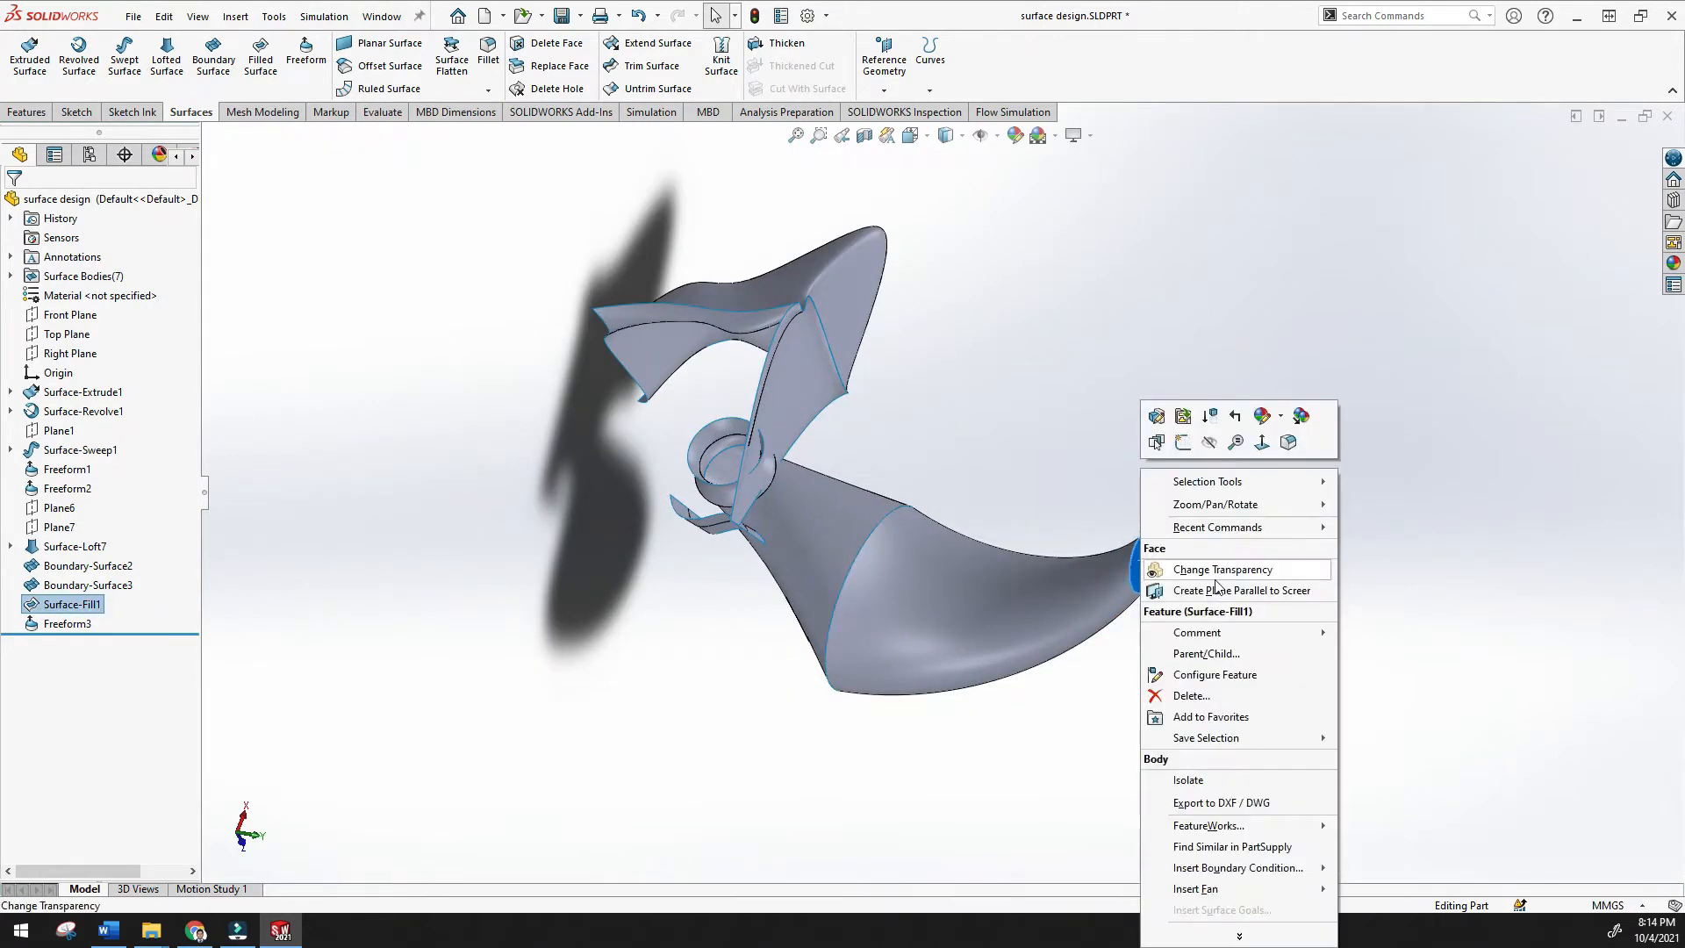
click(1215, 695)
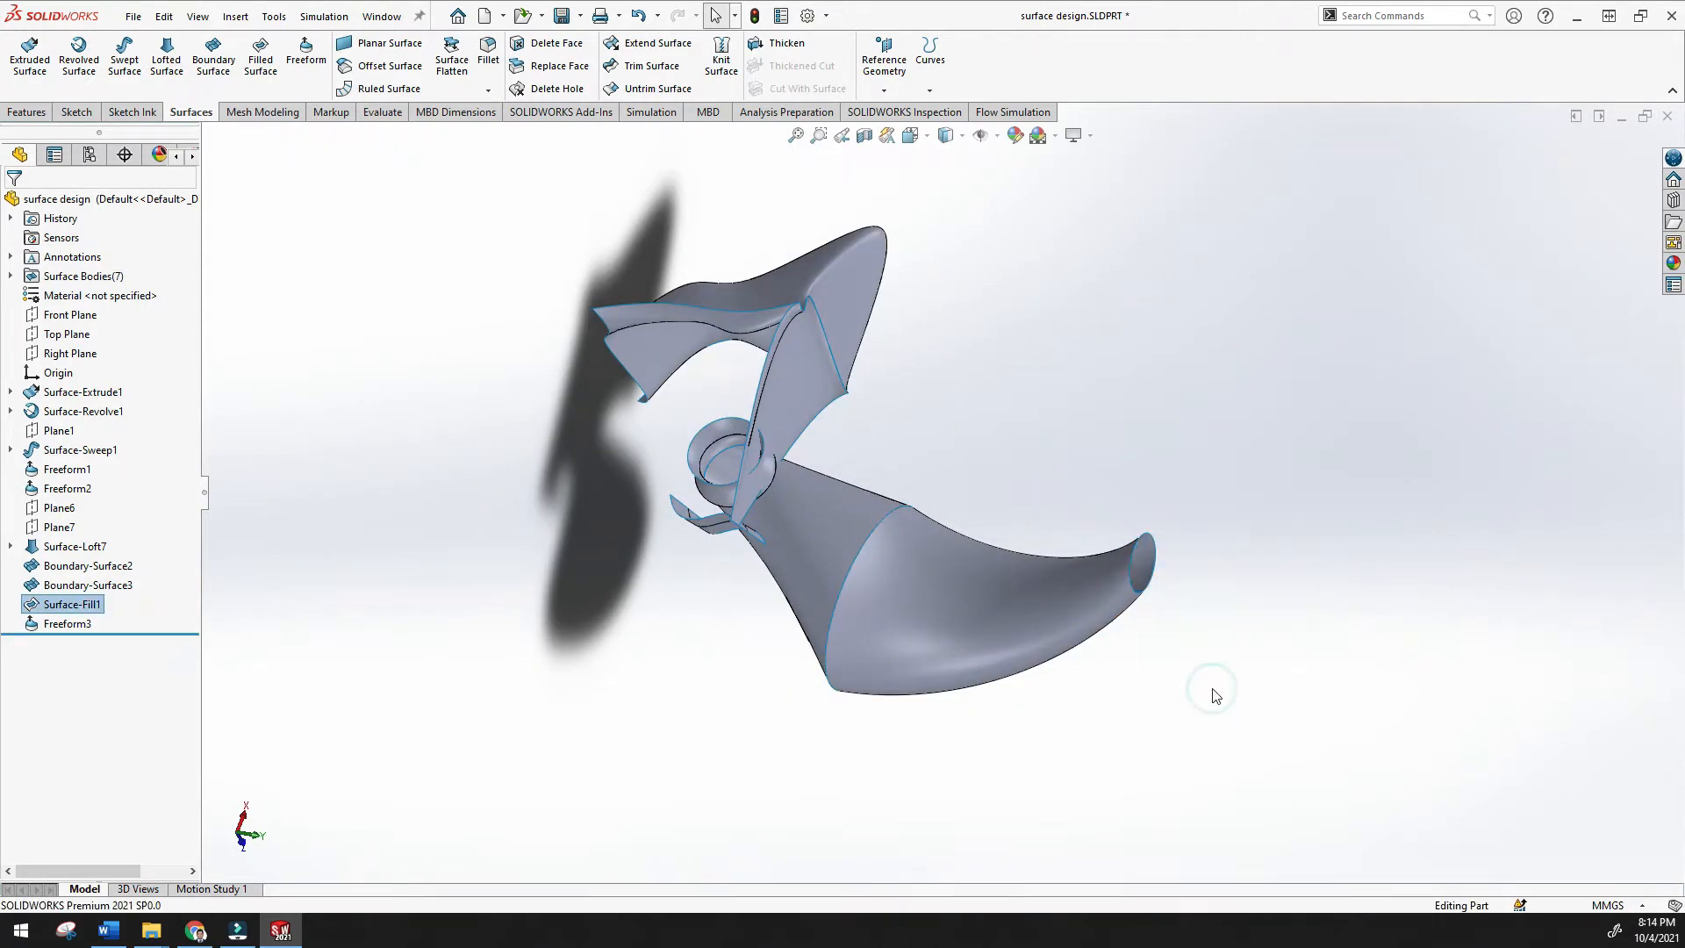
Delete the boundary surface joining the ring to the lofted horn and the one joining the ring to the freeform surface
click(842, 524)
right_click(843, 524)
click(913, 694)
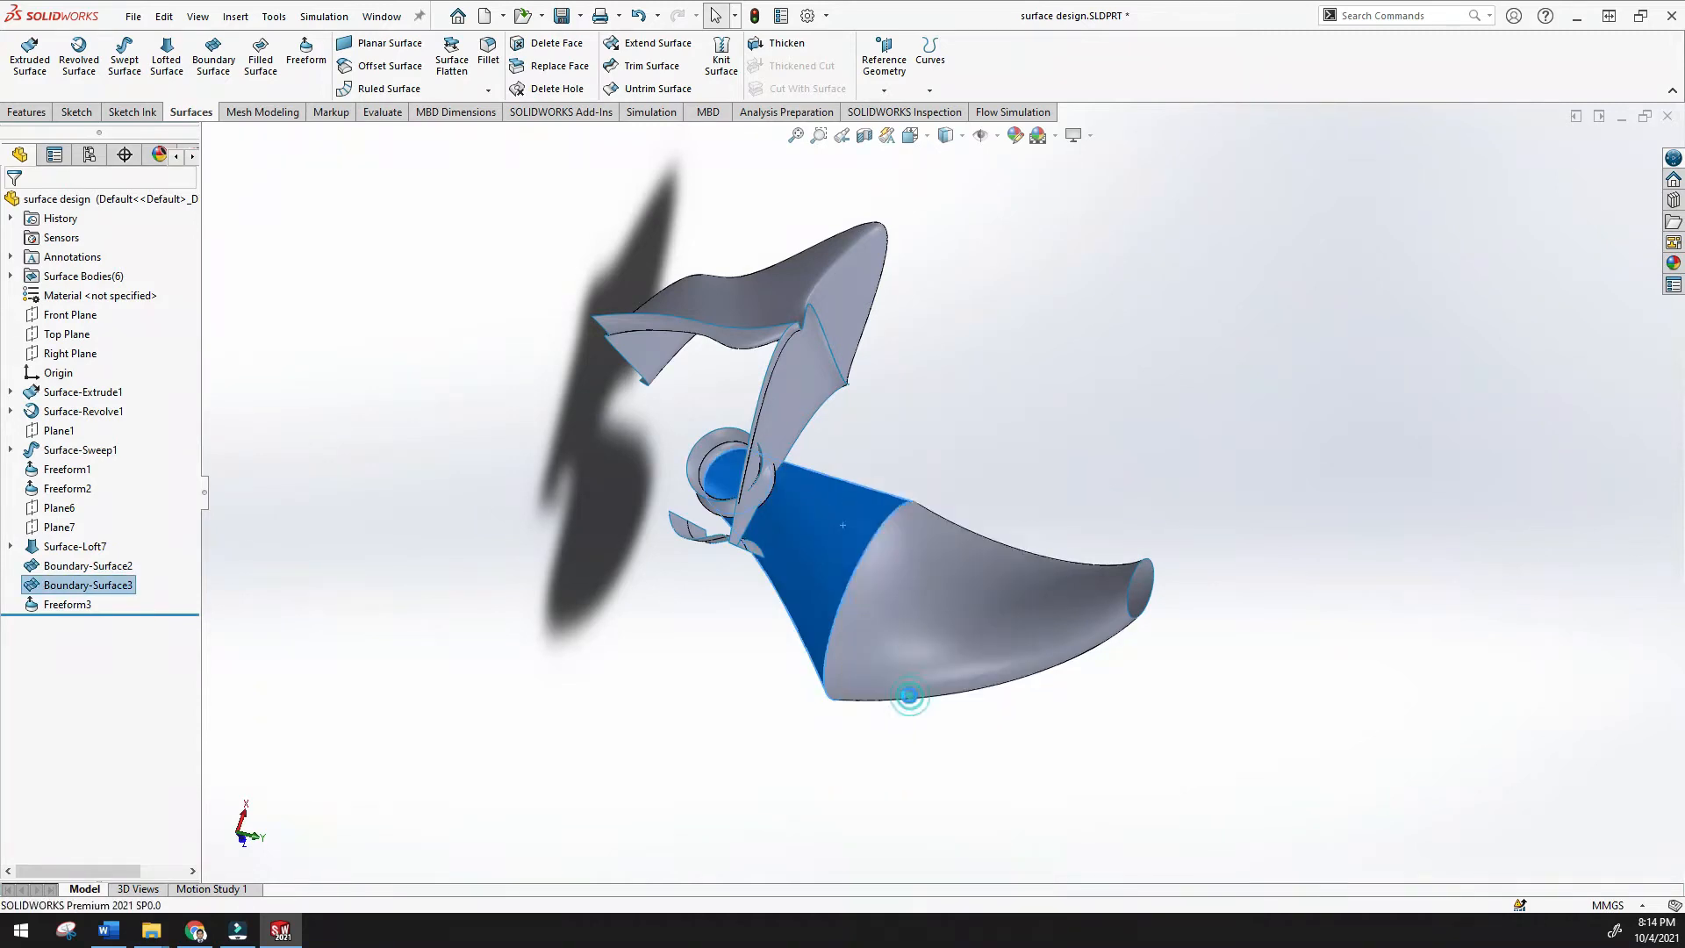
middle_drag(768, 668, 805, 308)
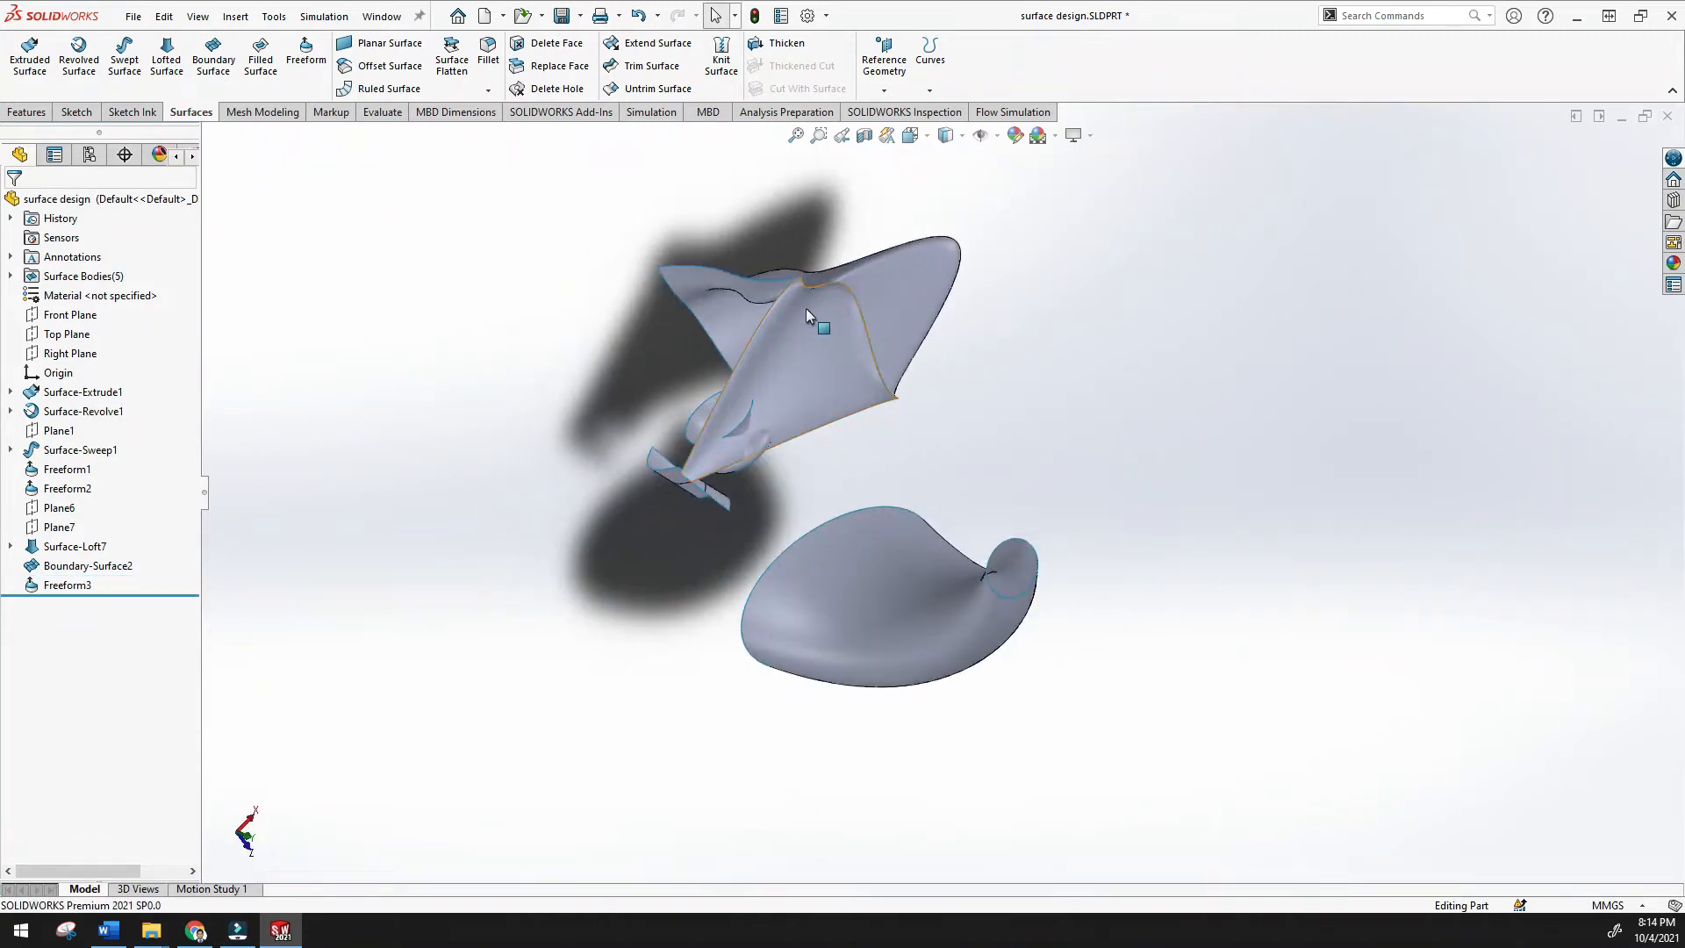
right_click(793, 326)
click(843, 529)
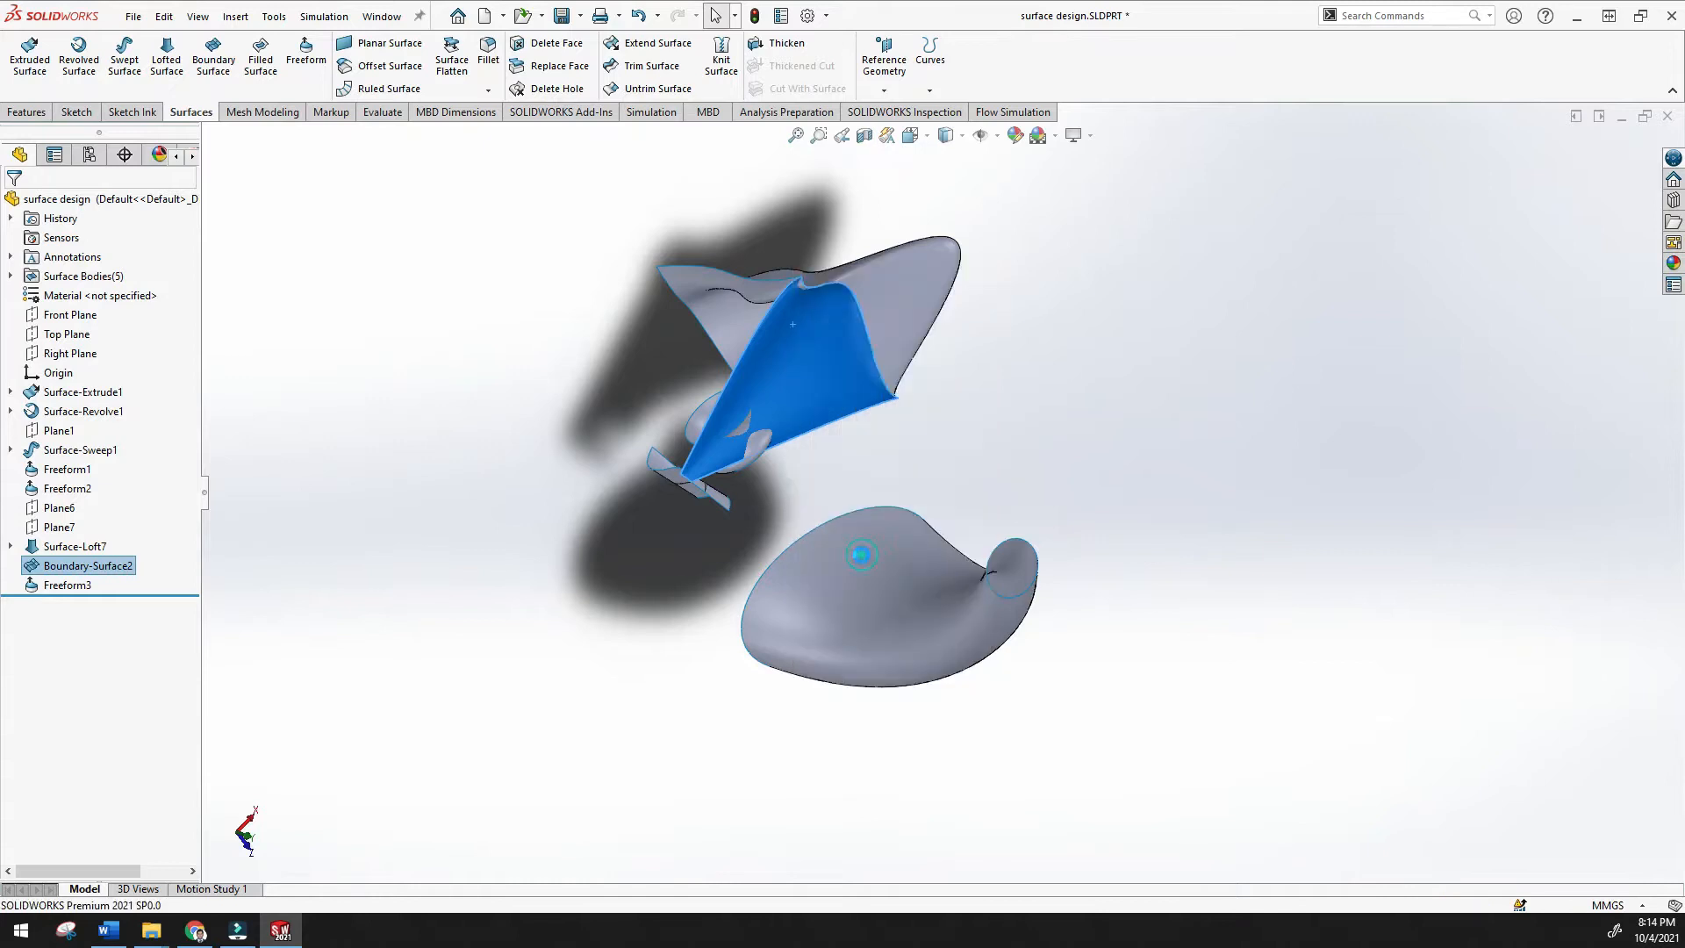
middle_drag(687, 509, 881, 169)
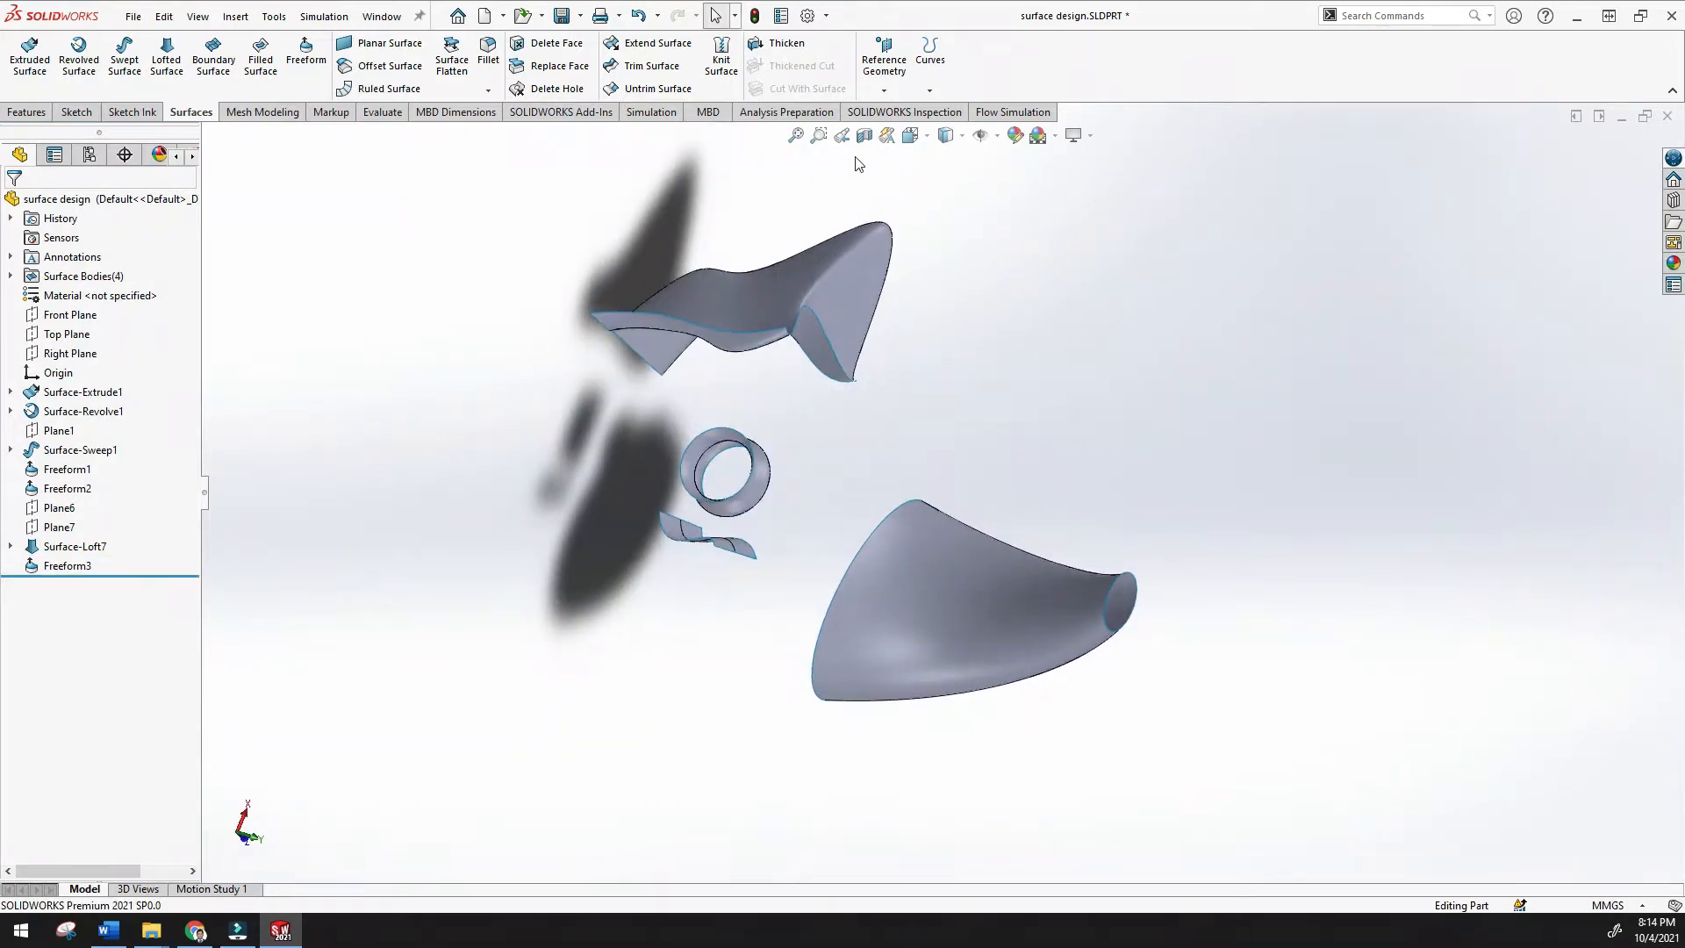
click(796, 136)
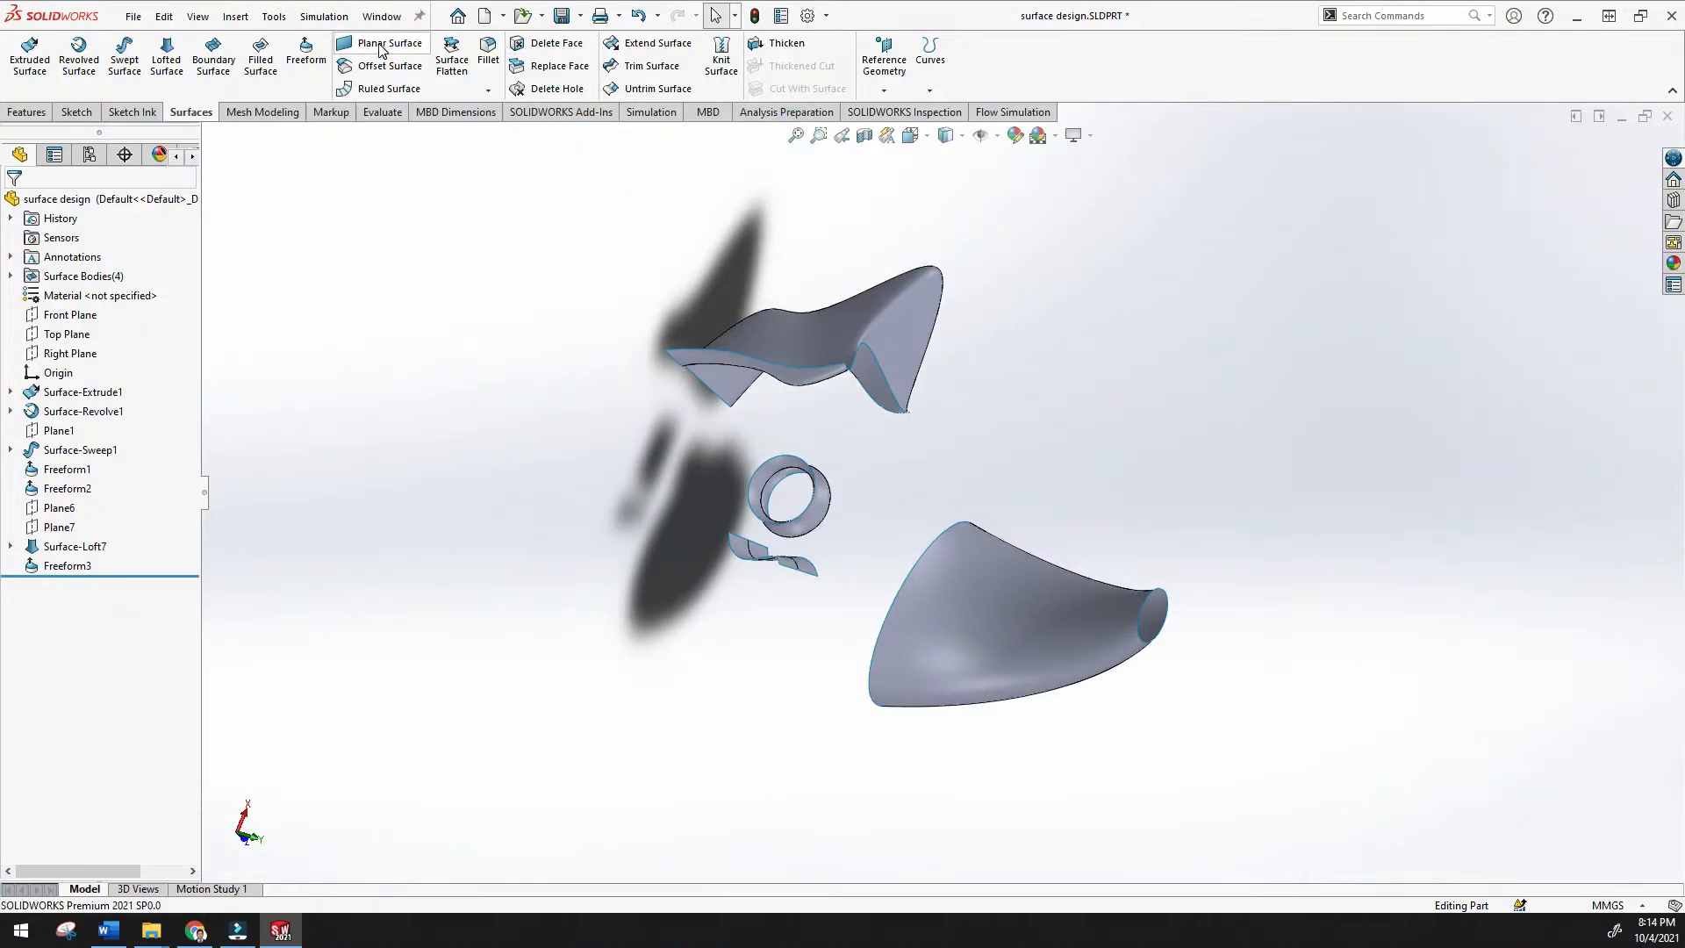
Create a planar surface bounded by the two open circular edges of the revolved ring
click(405, 53)
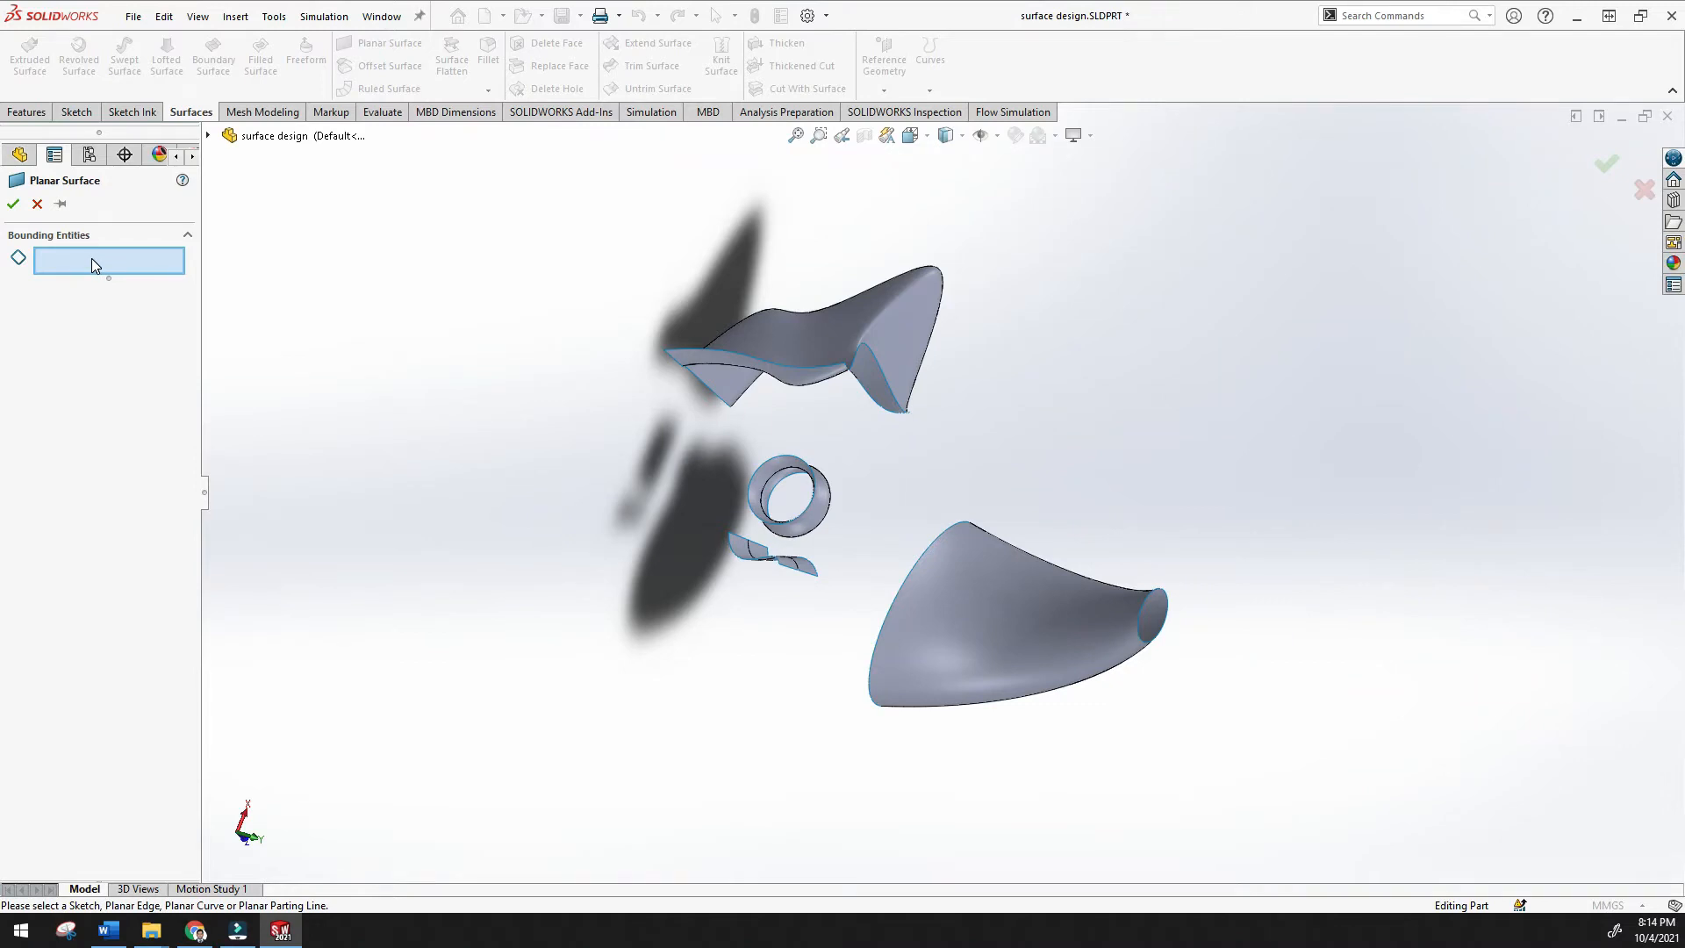
click(805, 465)
middle_drag(687, 496, 737, 640)
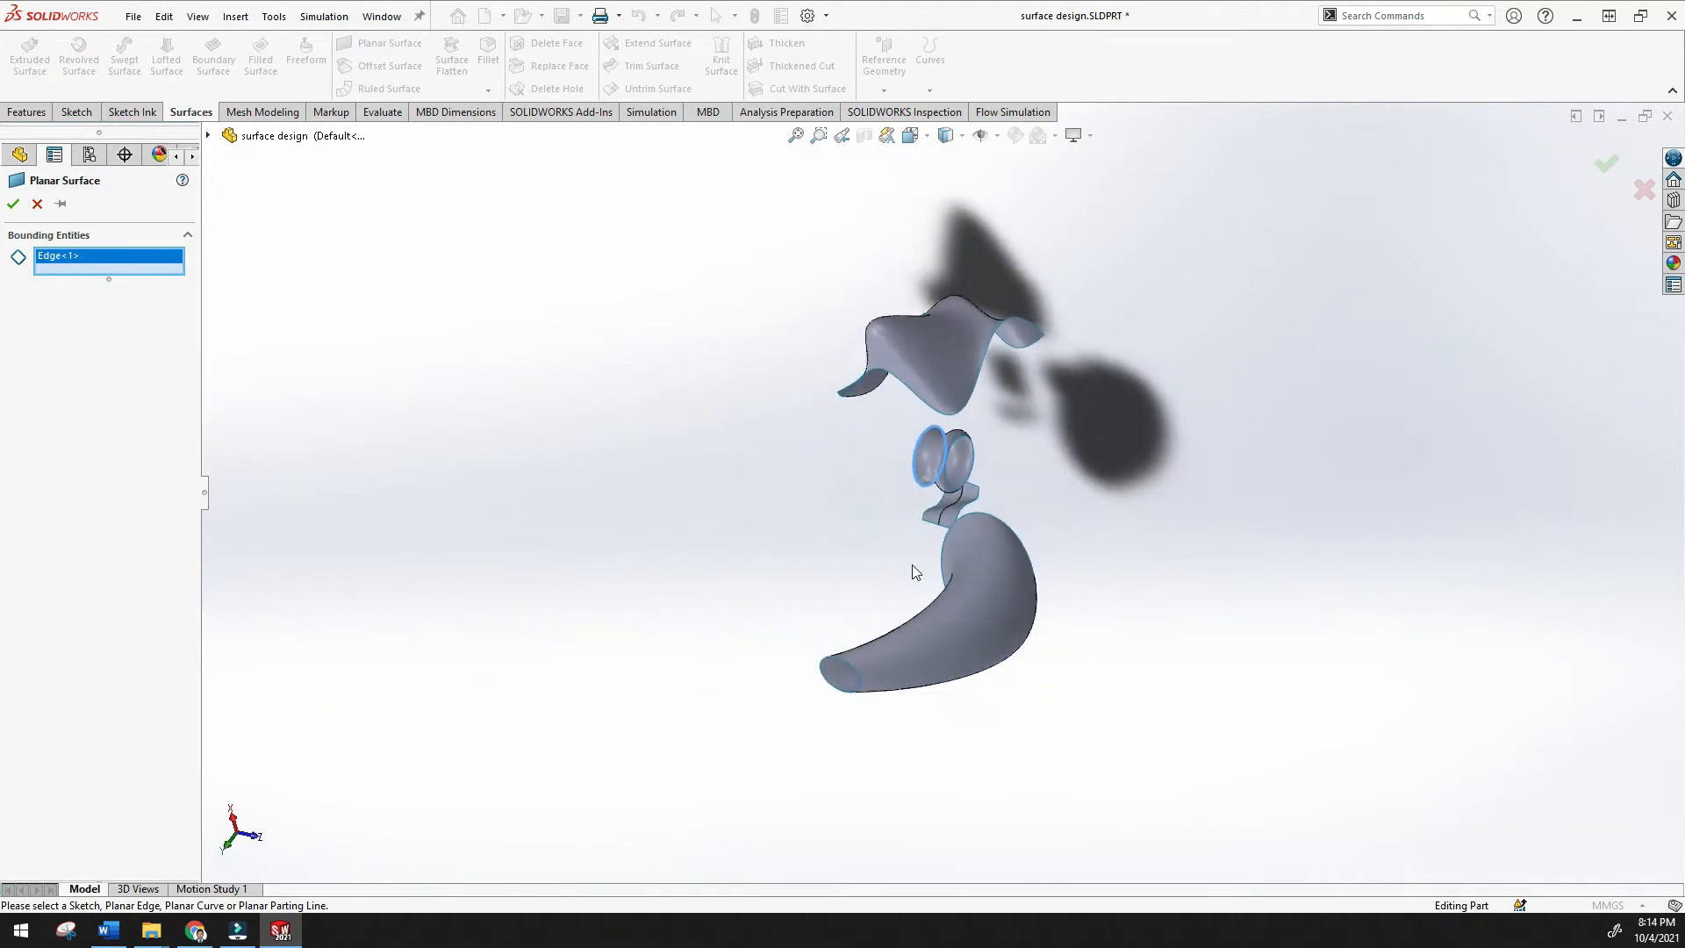
scroll(982, 440, down, 5)
click(882, 460)
middle_drag(882, 460, 965, 351)
click(14, 205)
mouse_move(551, 505)
middle_down()
mouse_move(857, 436)
mouse_move(782, 430)
mouse_move(611, 503)
mouse_move(500, 463)
mouse_move(414, 598)
mouse_move(576, 568)
mouse_move(767, 489)
mouse_move(655, 470)
mouse_move(525, 518)
middle_up()
click(798, 139)
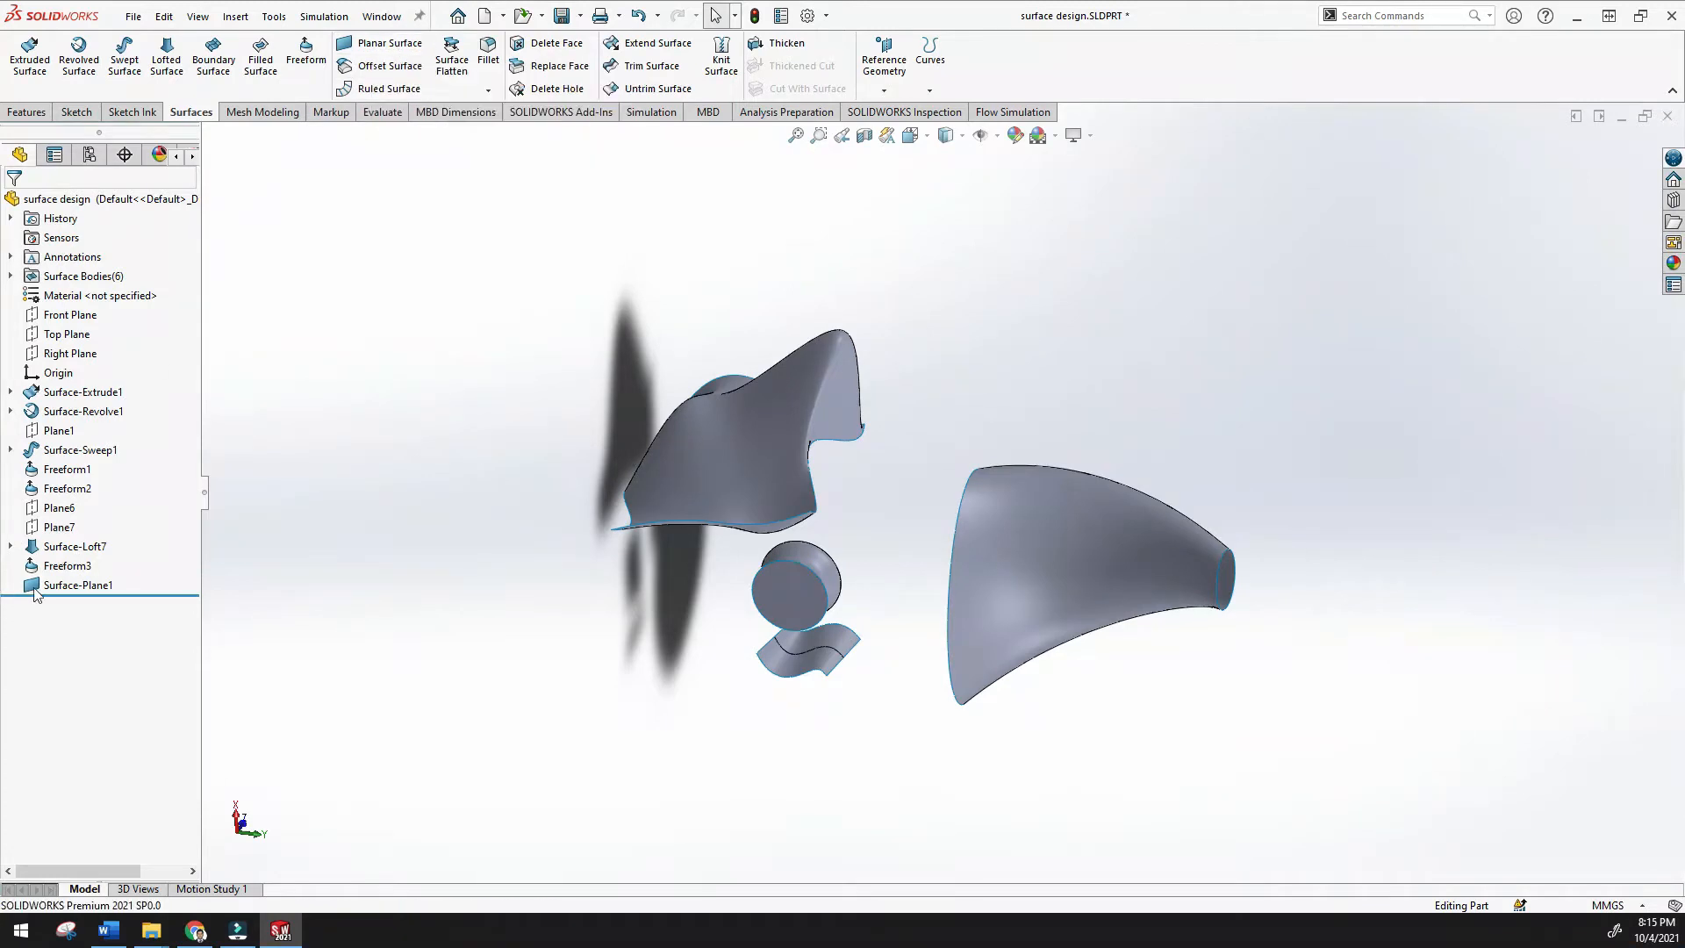
Delete the planar surface and create a filled surface using both circular edges of the ring as Contact boundaries
right_click(95, 593)
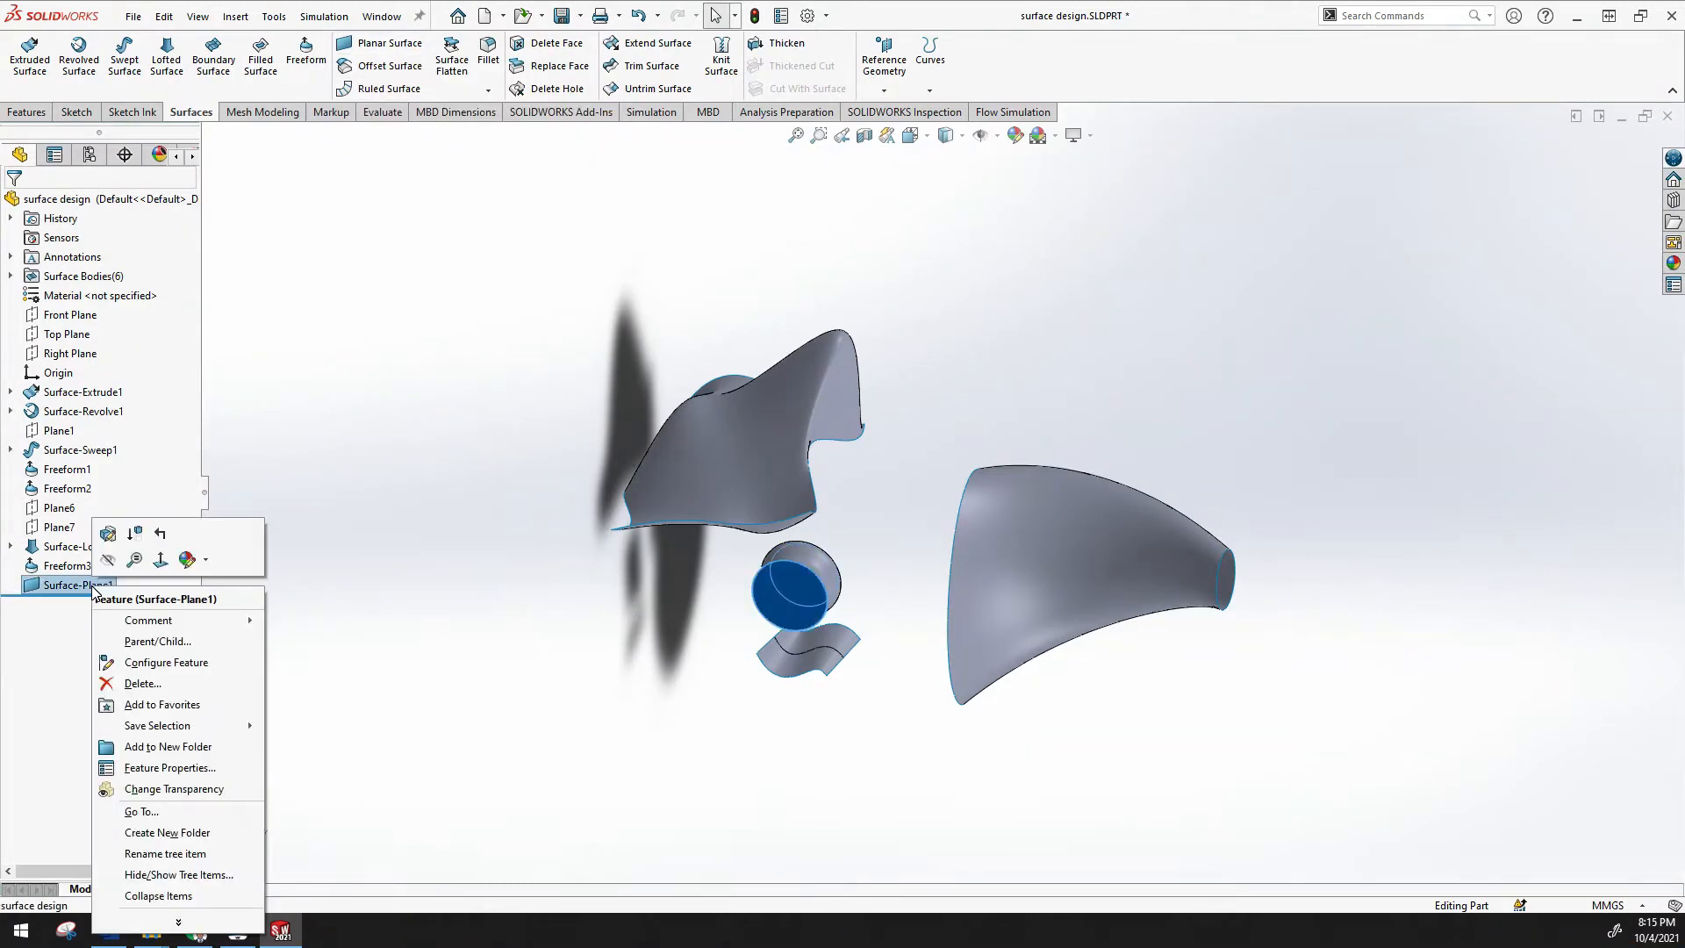
click(124, 681)
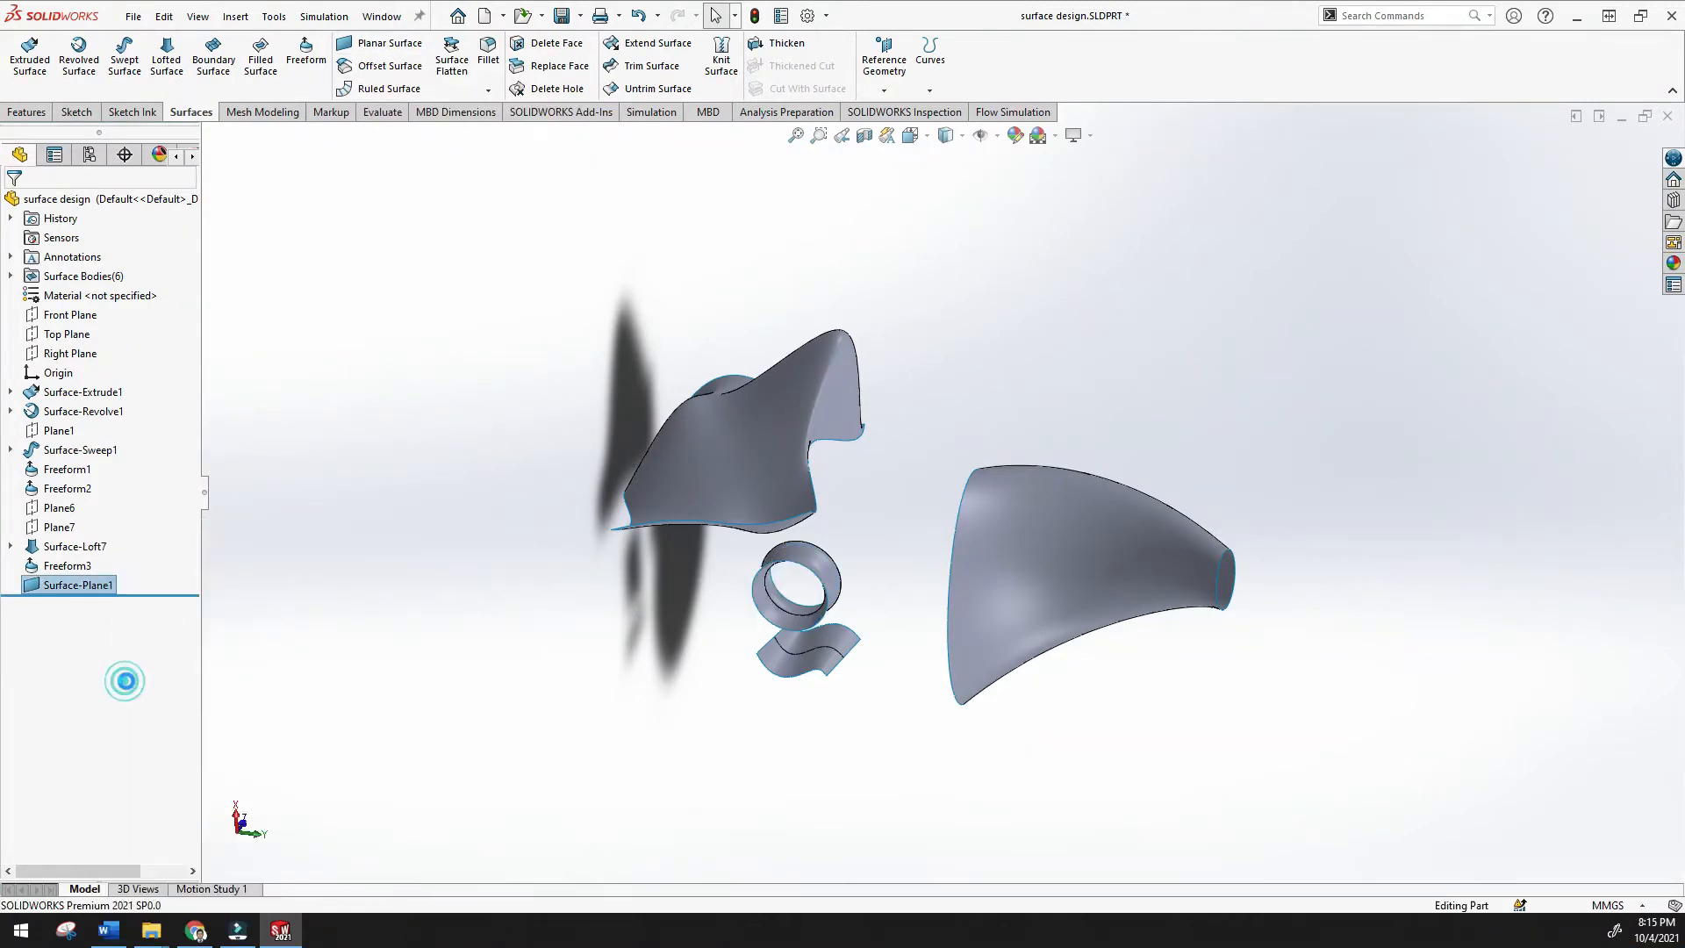
click(260, 60)
click(804, 575)
middle_drag(865, 572, 794, 688)
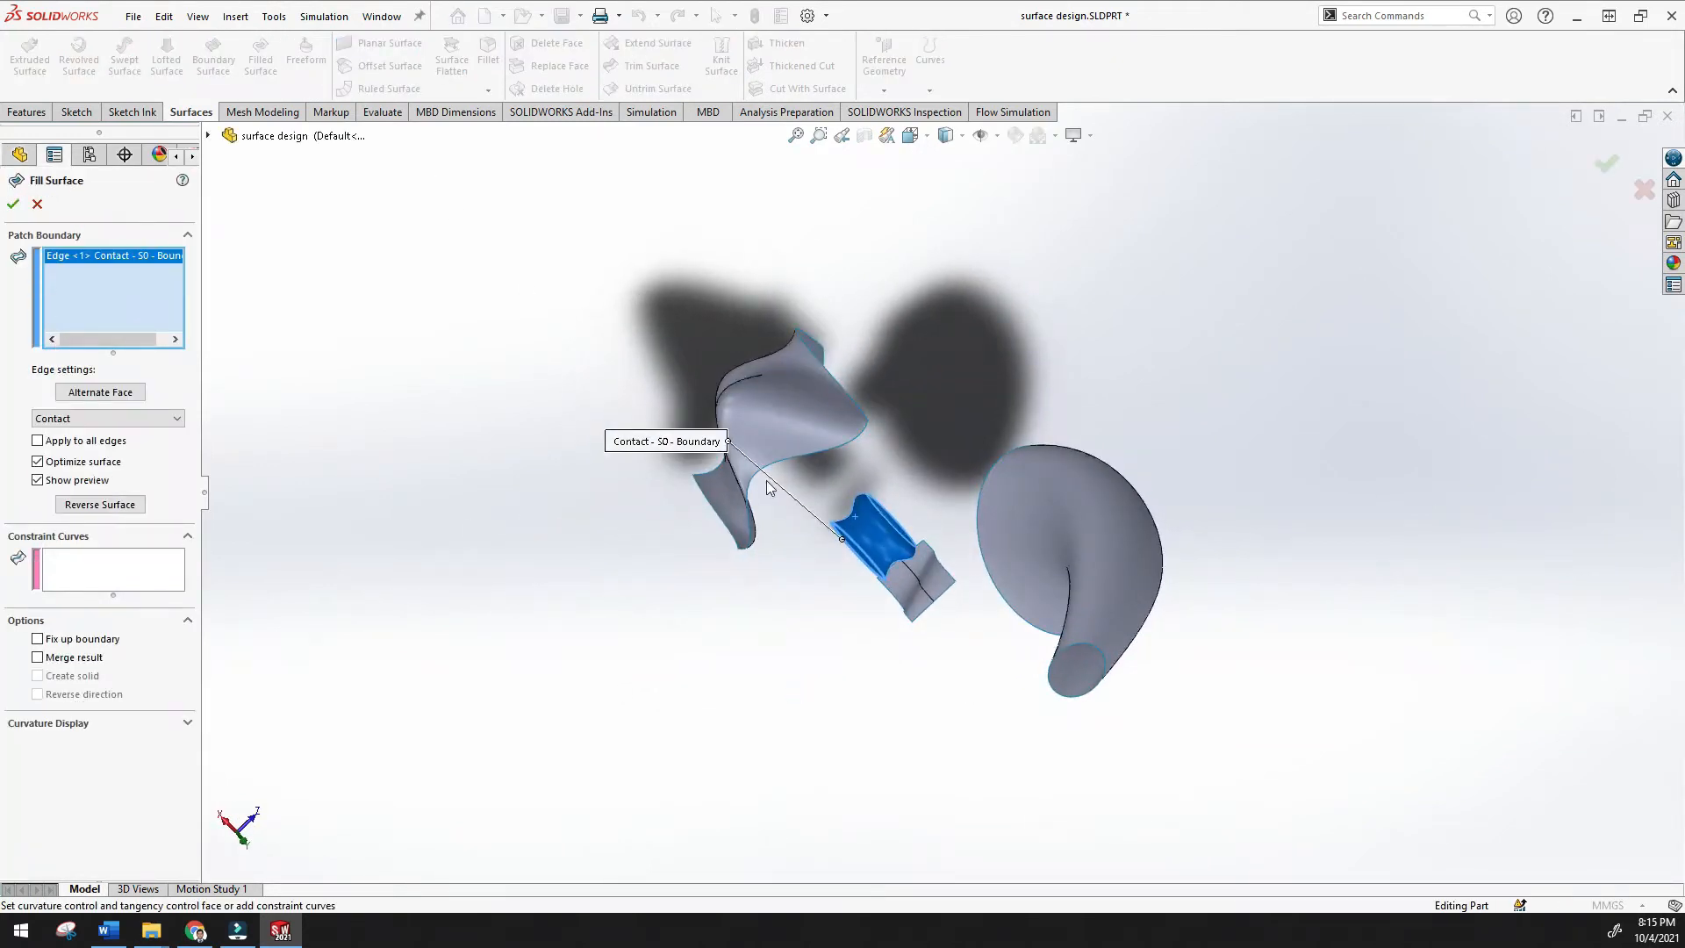
middle_drag(930, 490, 869, 587)
click(948, 432)
middle_drag(877, 519, 914, 549)
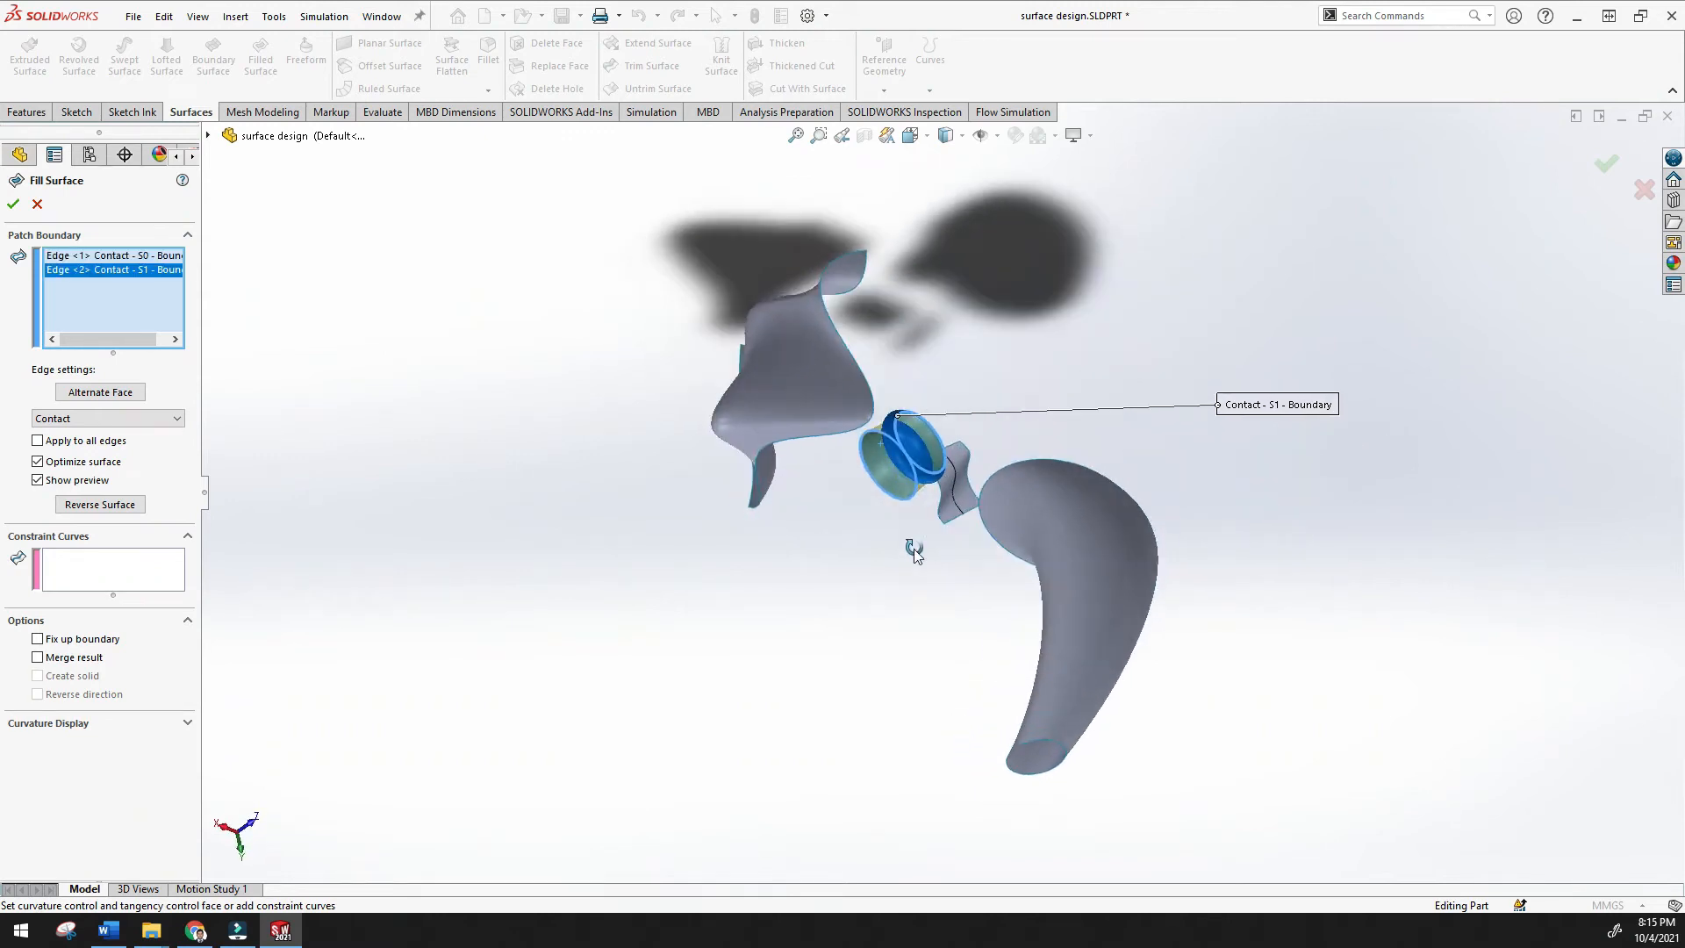
scroll(916, 465, down, 5)
middle_drag(916, 465, 863, 494)
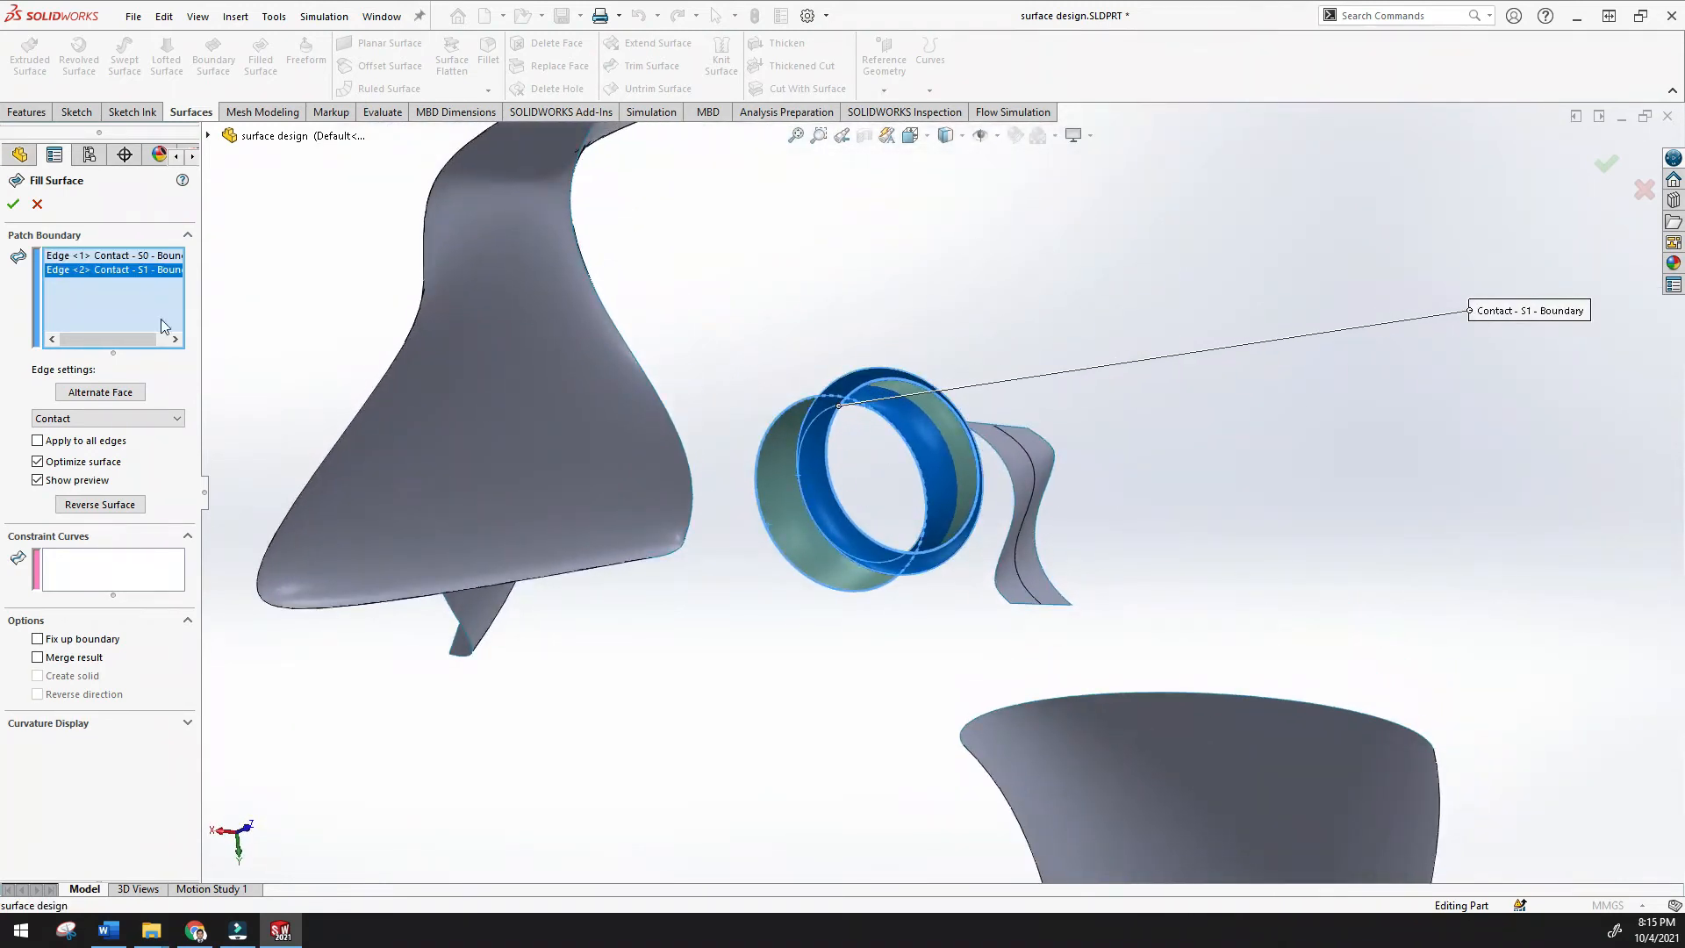
click(13, 201)
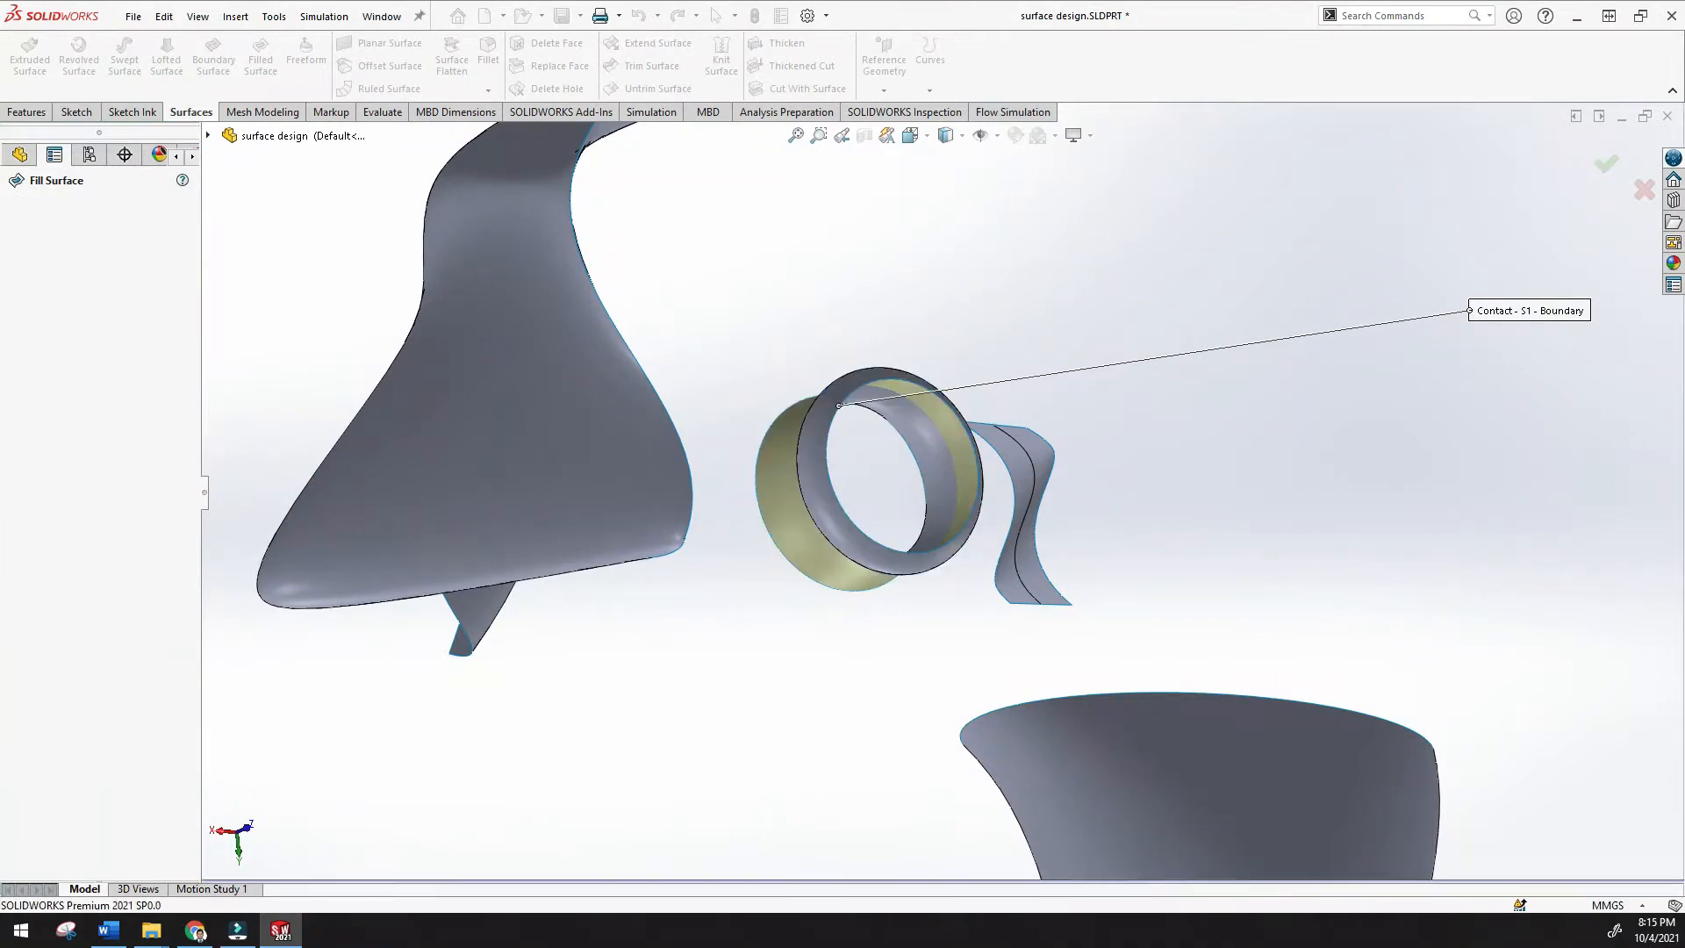
Delete the filled surface built from the ring's two circular edges
middle_drag(713, 455, 814, 513)
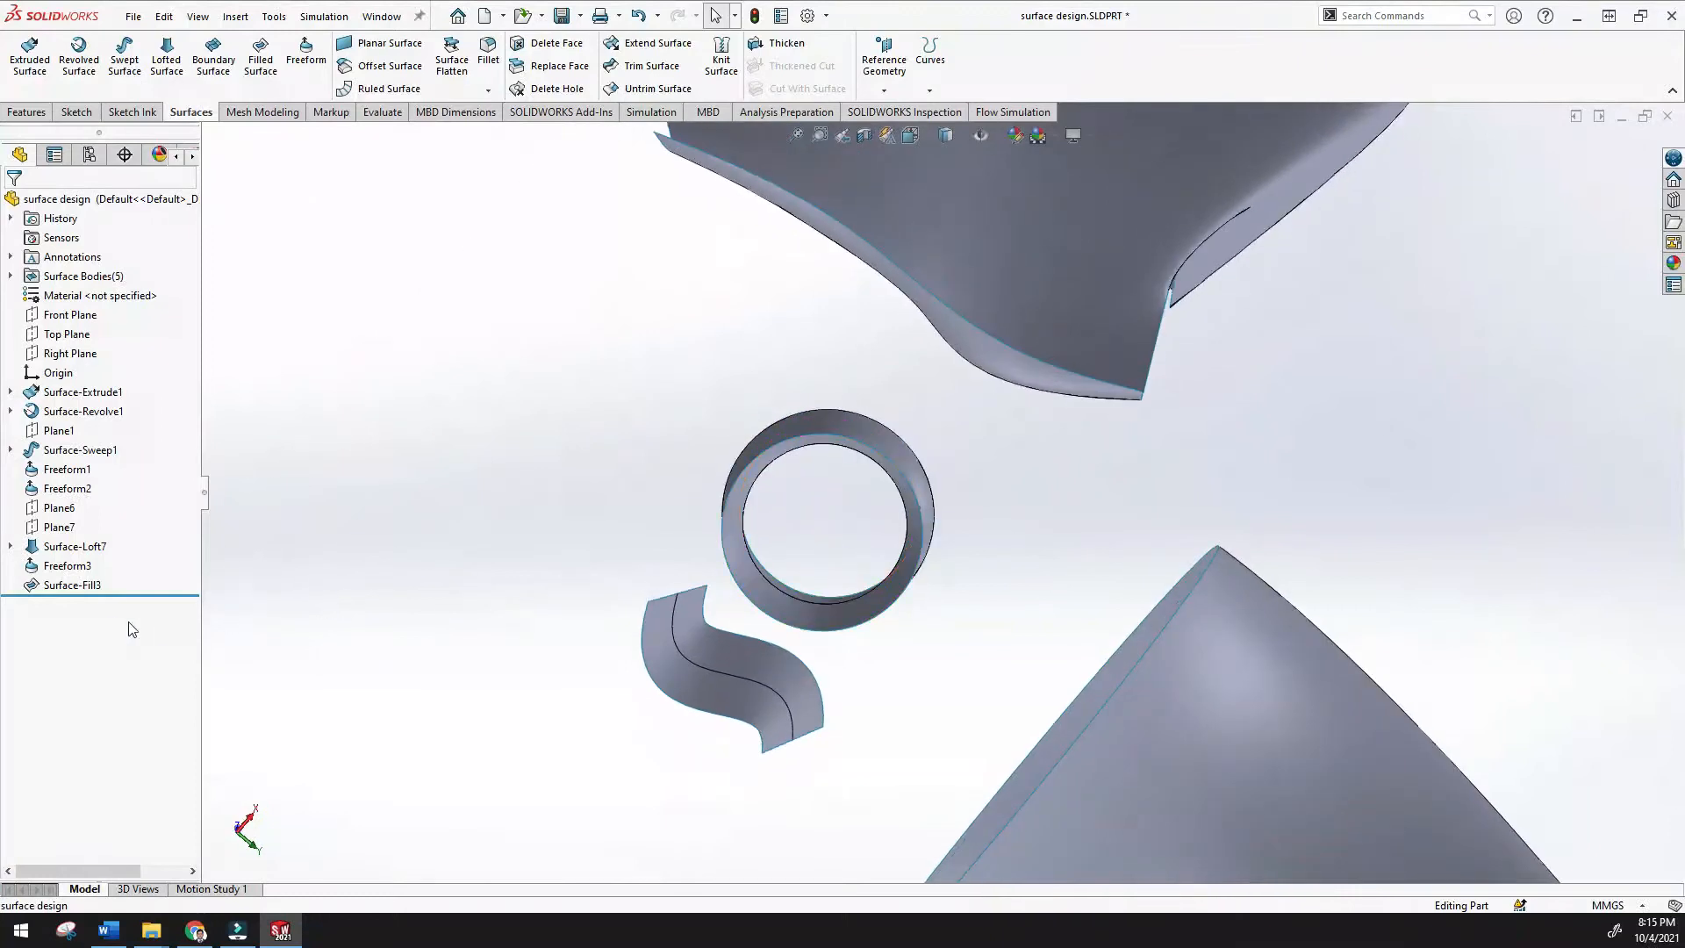
right_click(87, 595)
click(123, 672)
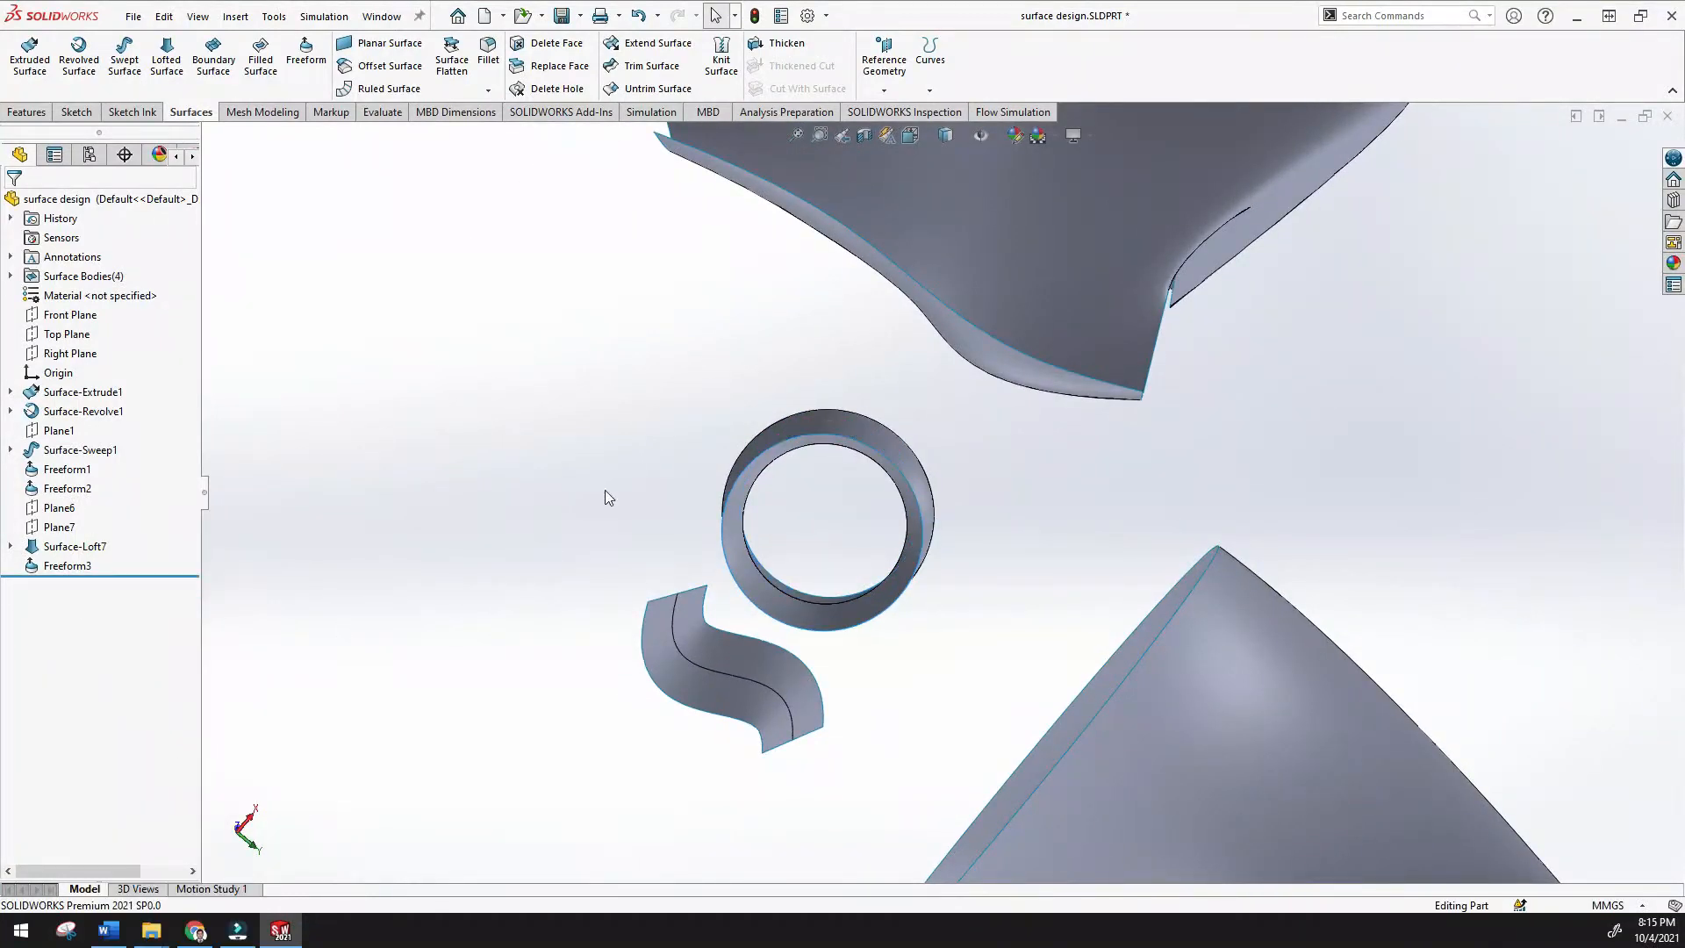
click(213, 55)
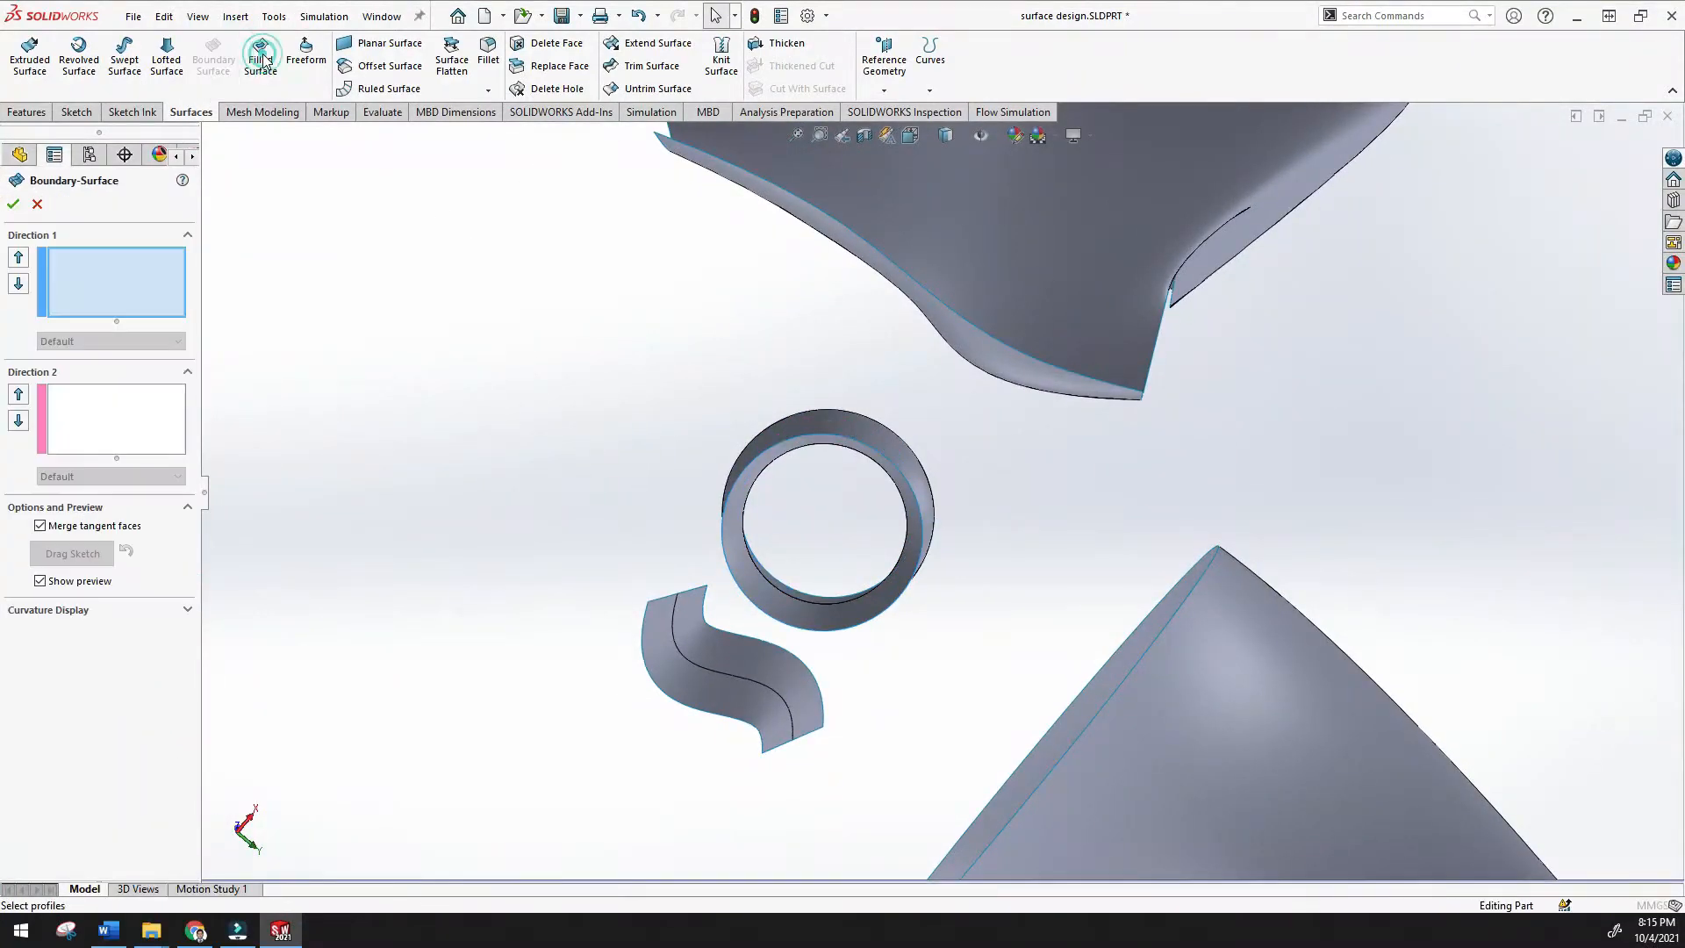
click(37, 206)
Create a filled surface across a single open circular edge of the ring with Contact edge control
click(261, 61)
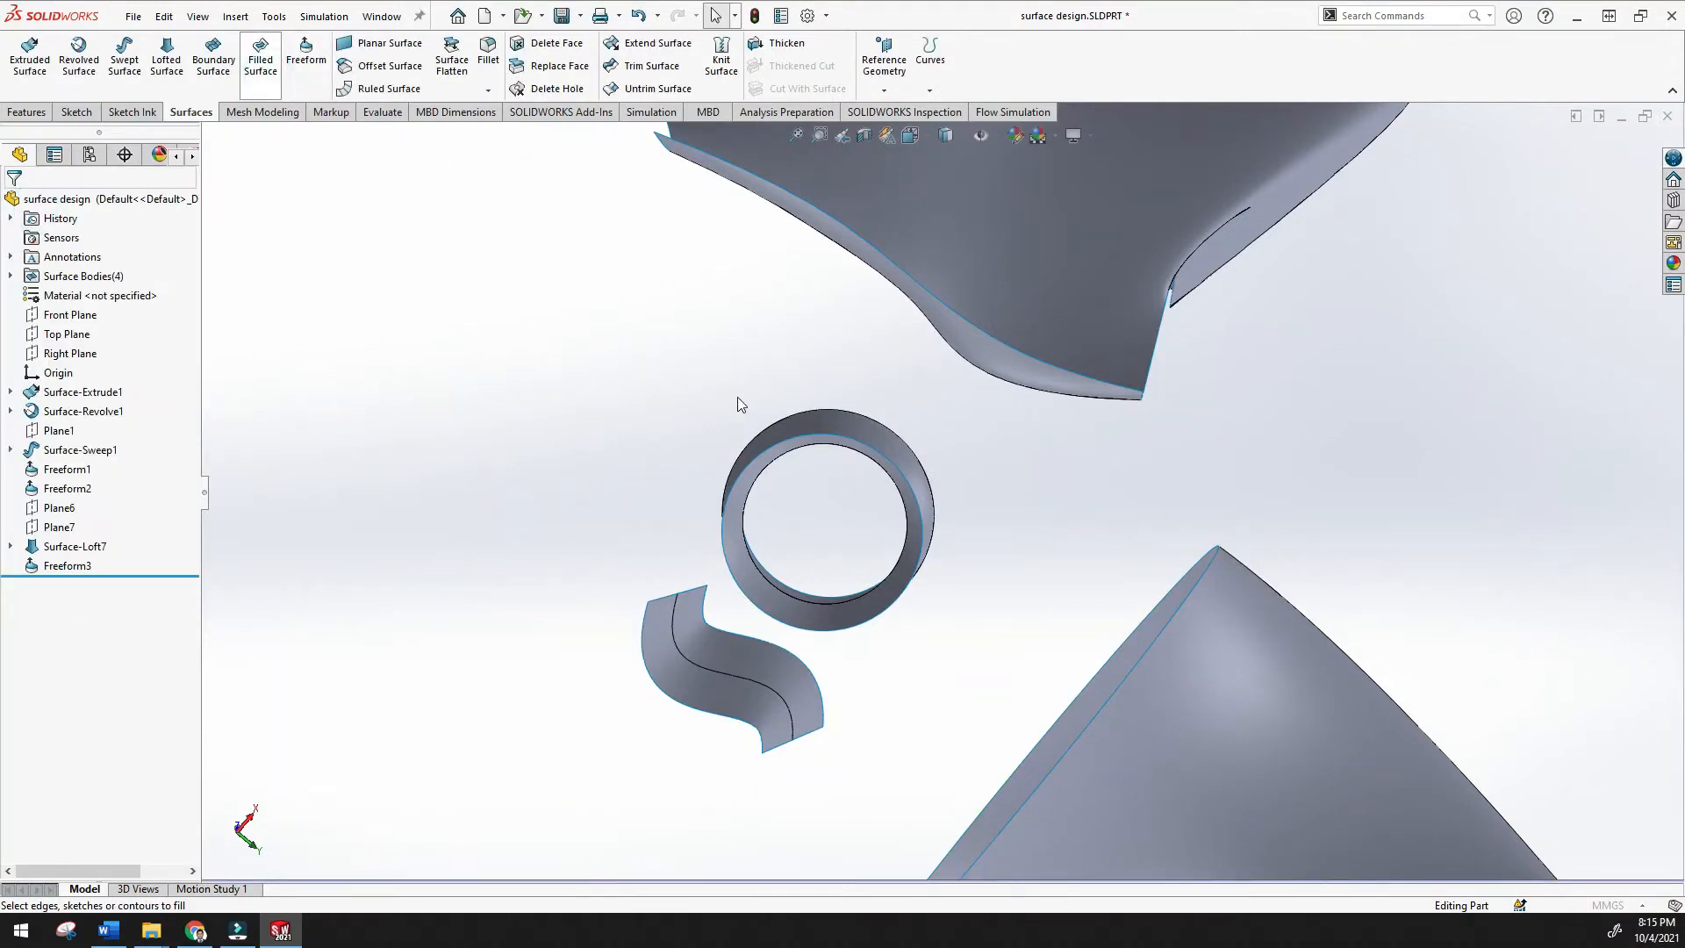
click(776, 450)
click(13, 203)
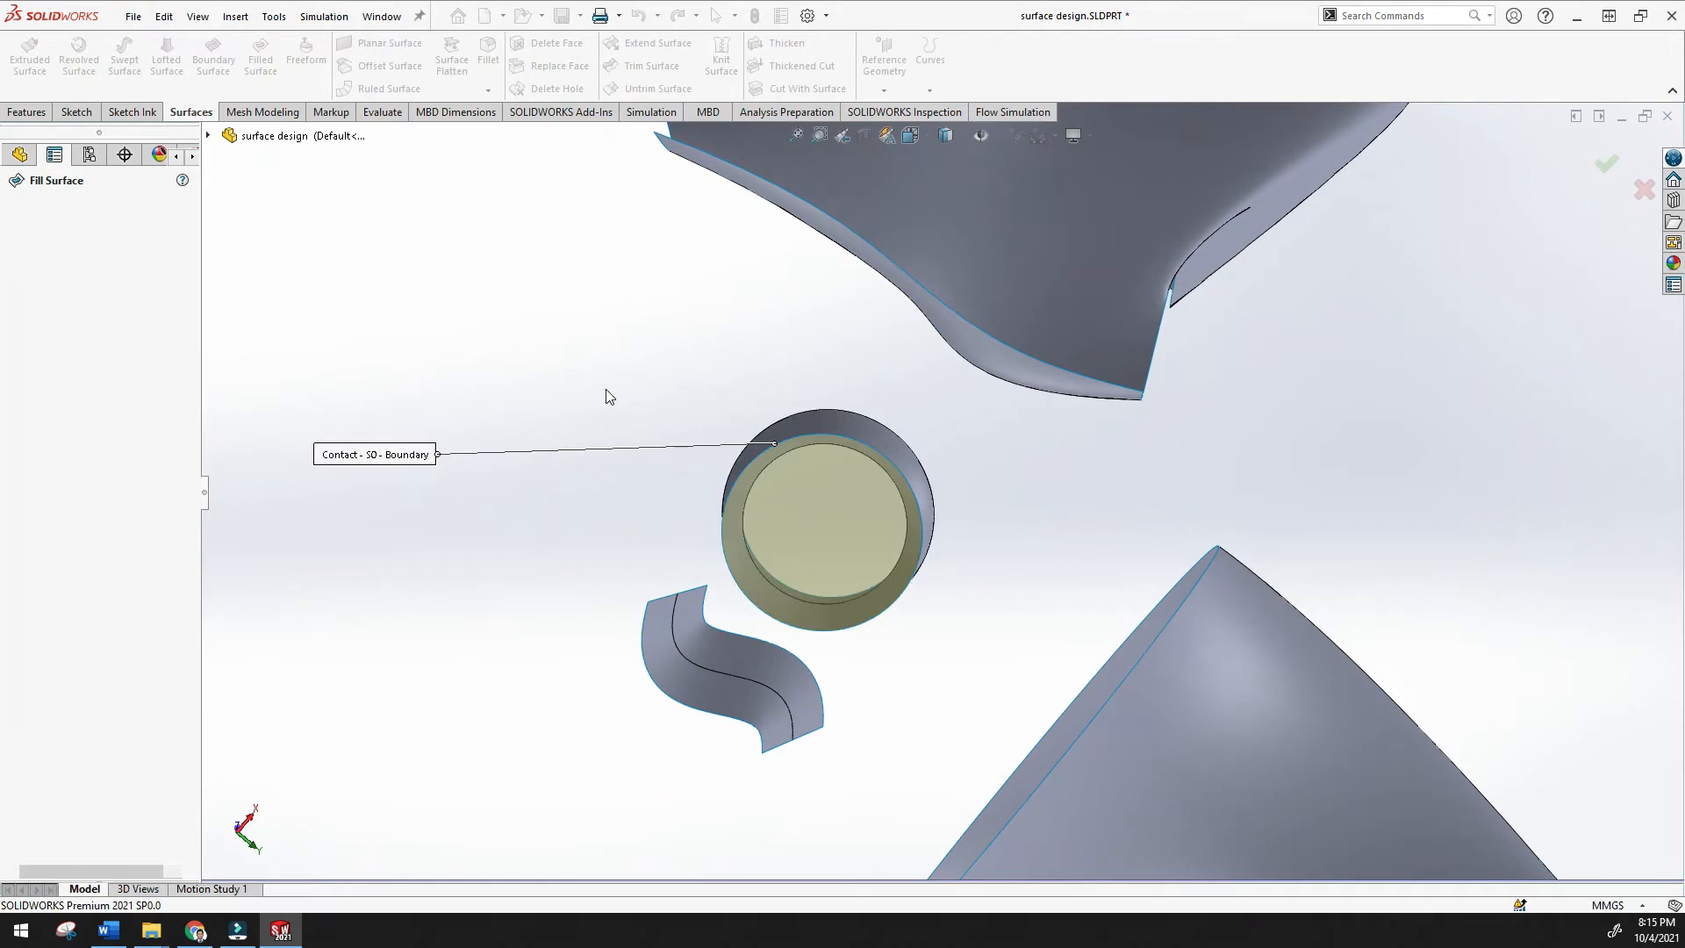
middle_drag(590, 418, 187, 524)
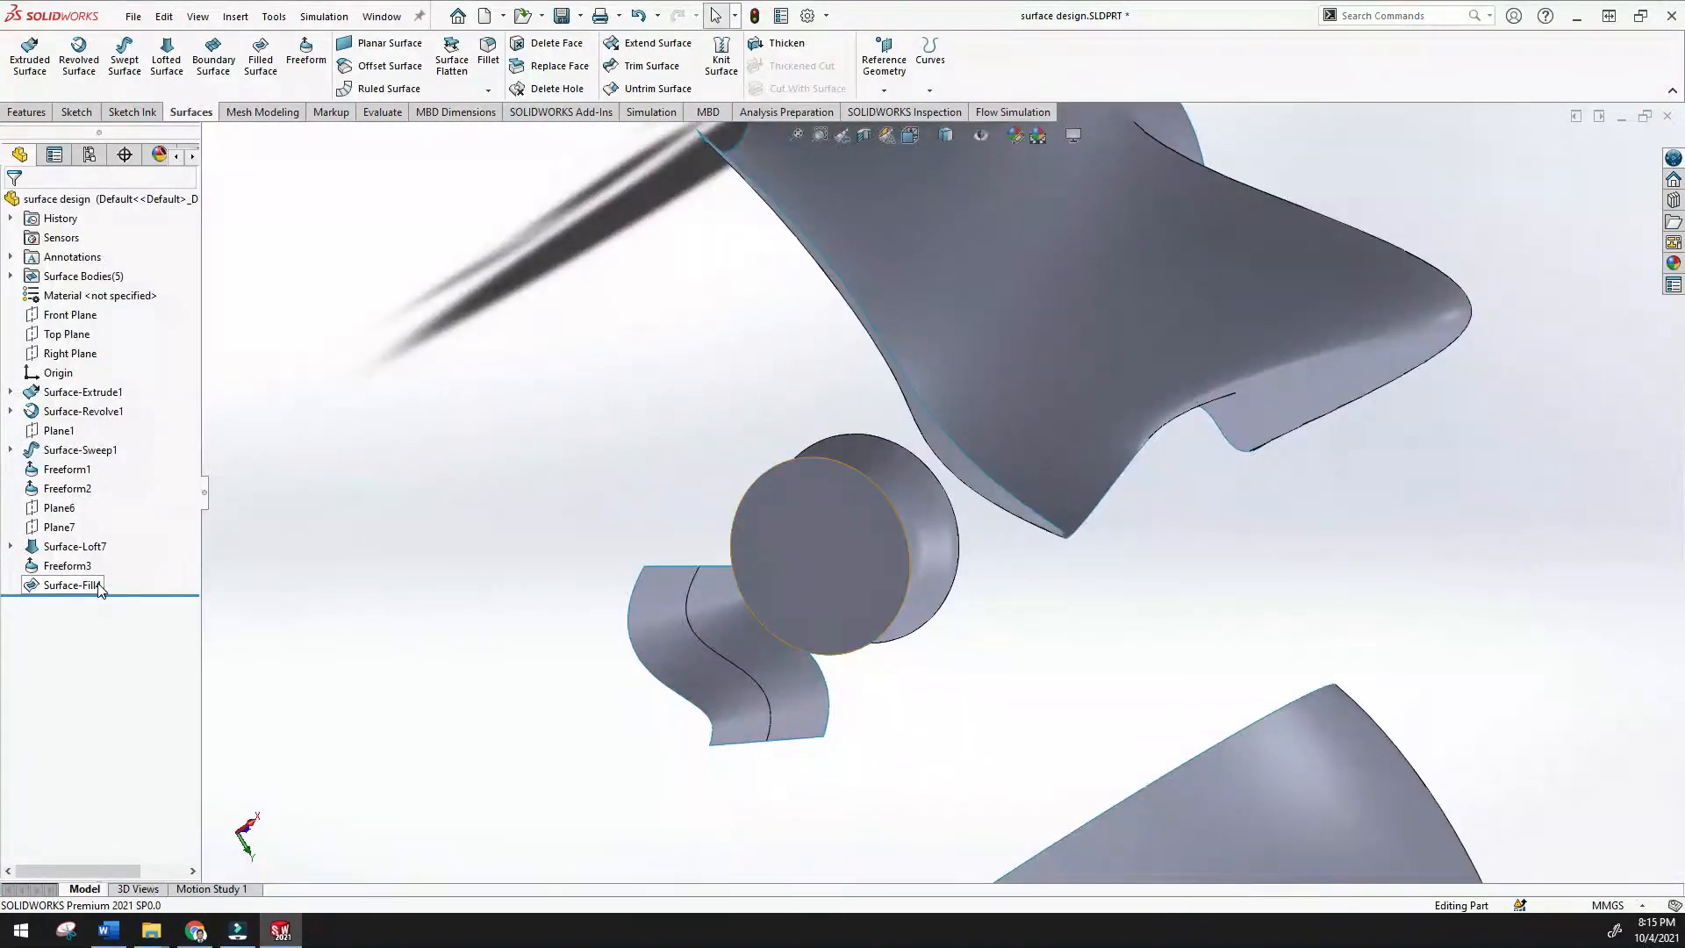
Delete the filled surface closing the single end of the ring
right_click(70, 584)
click(149, 676)
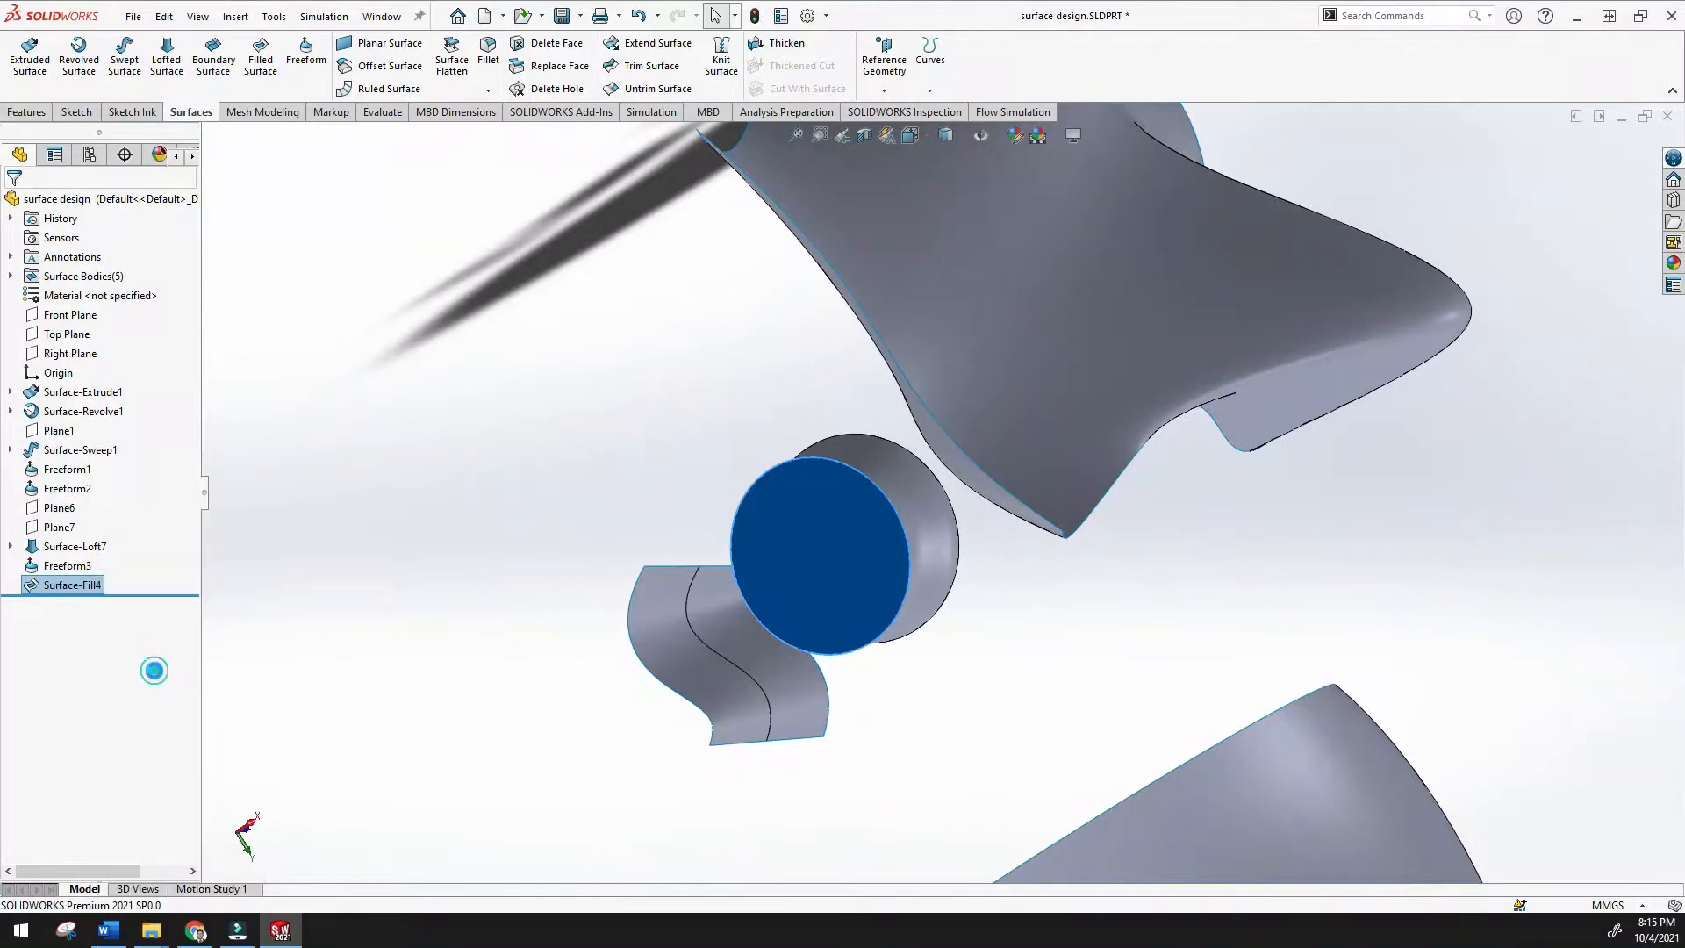
middle_drag(362, 219, 203, 238)
click(798, 138)
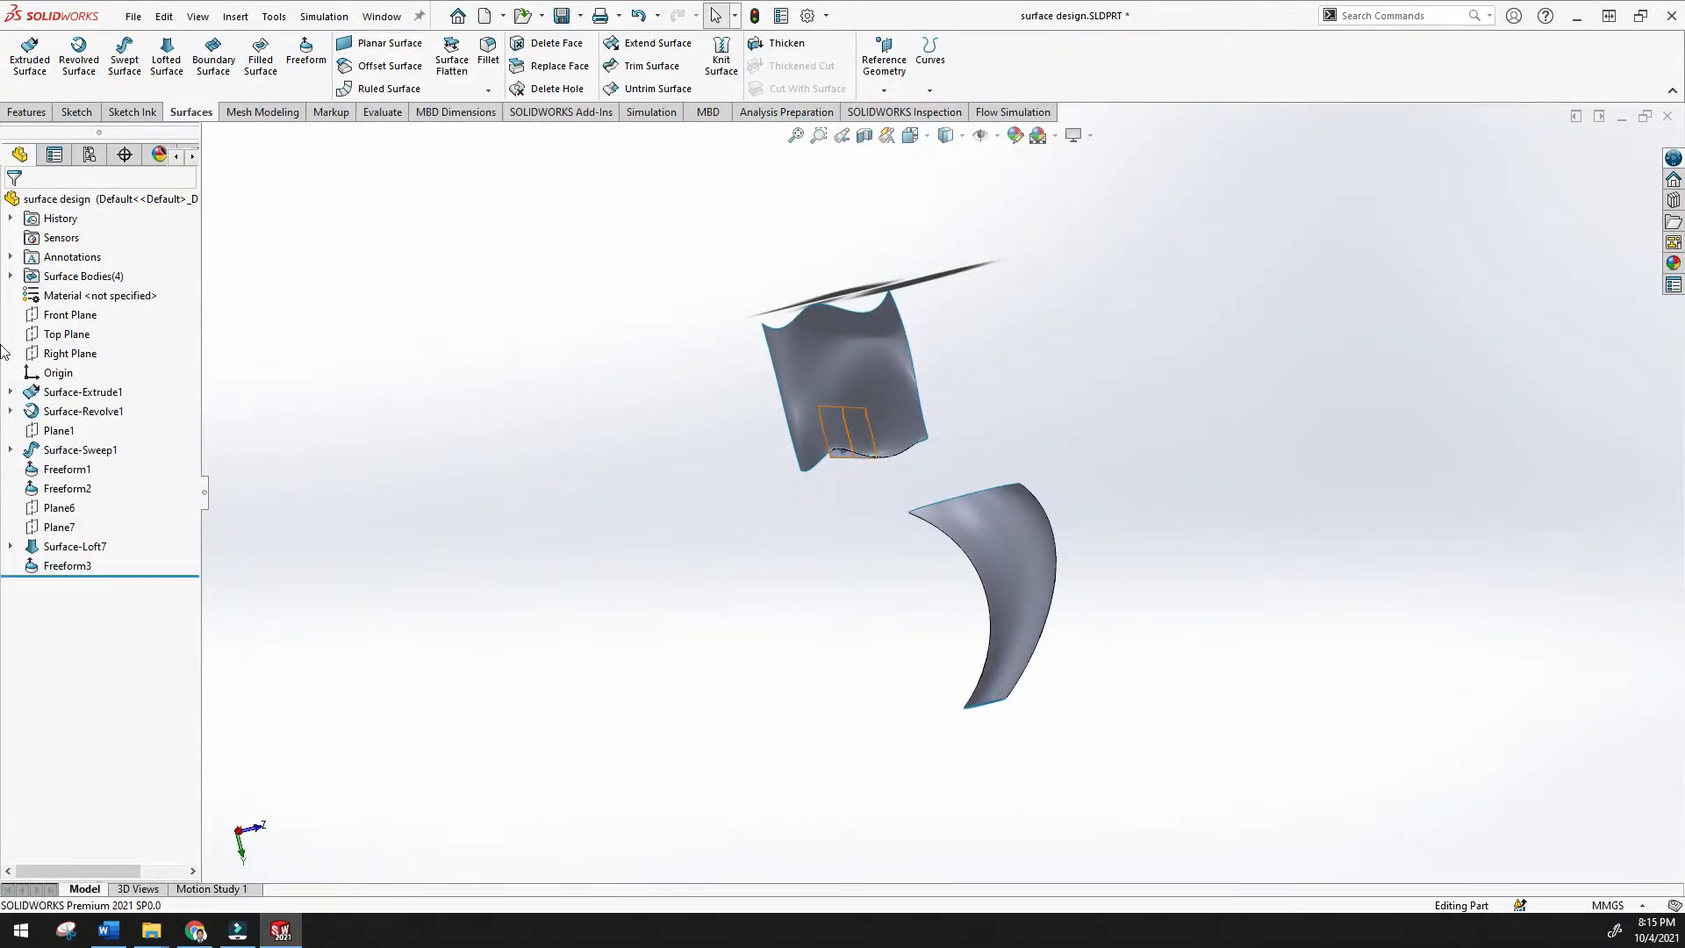
Sketch a center rectangle about 466 by 375 mm on the Top Plane, well away from the existing surfaces on the negative X side
click(54, 353)
click(58, 335)
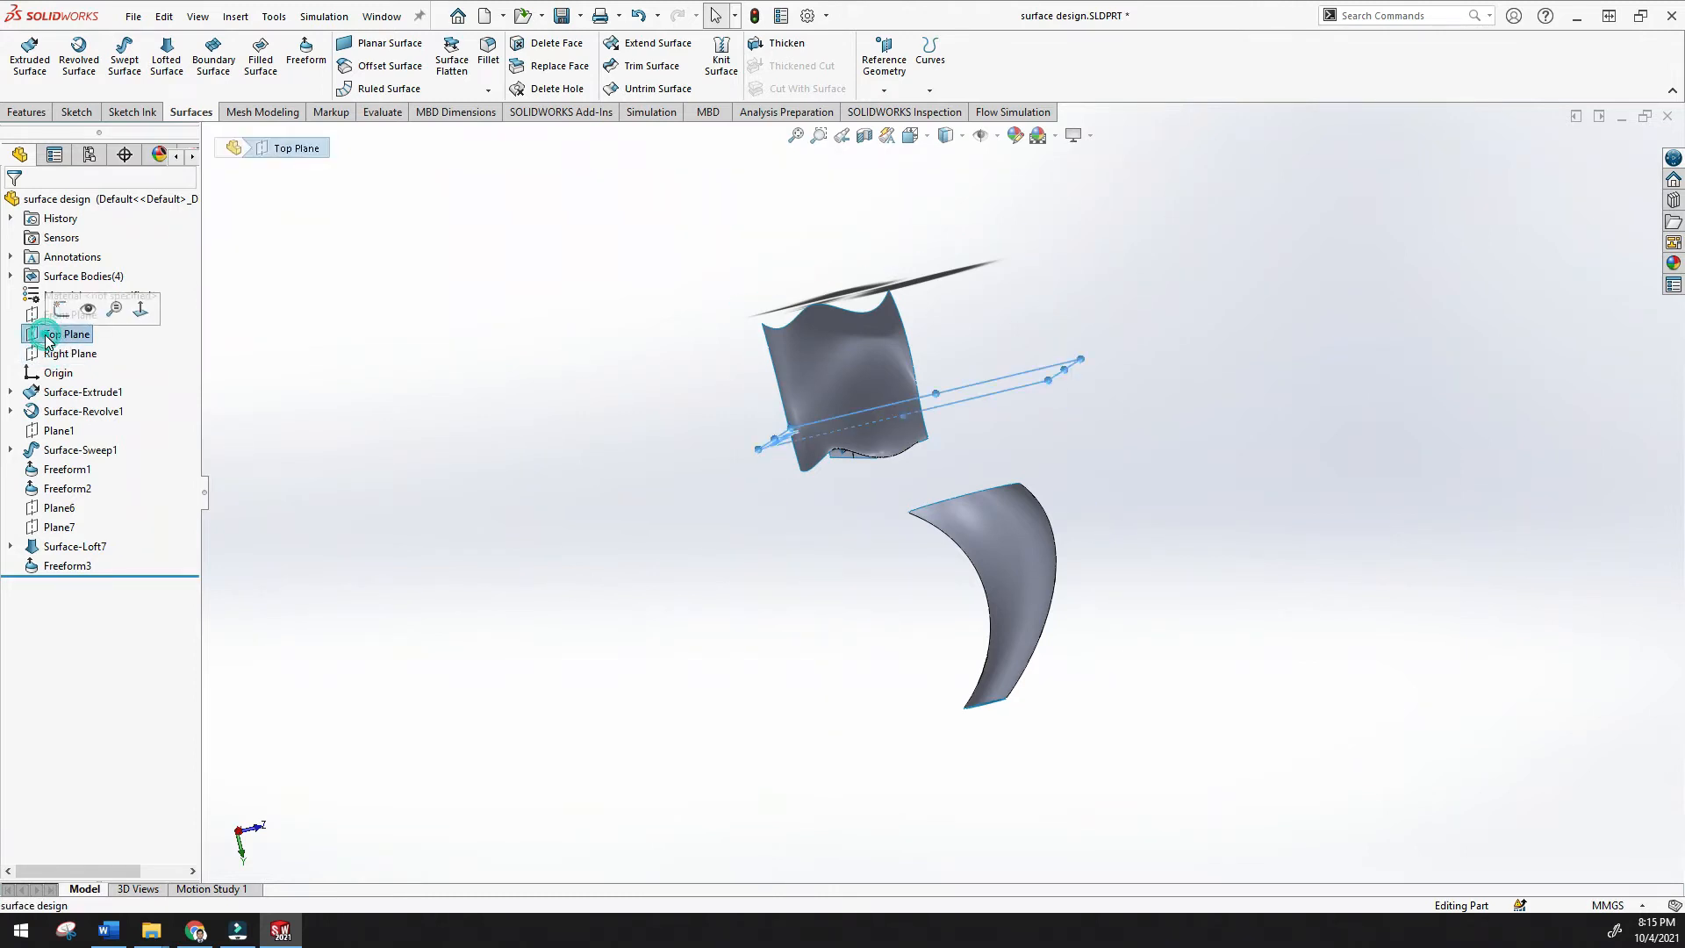
click(60, 310)
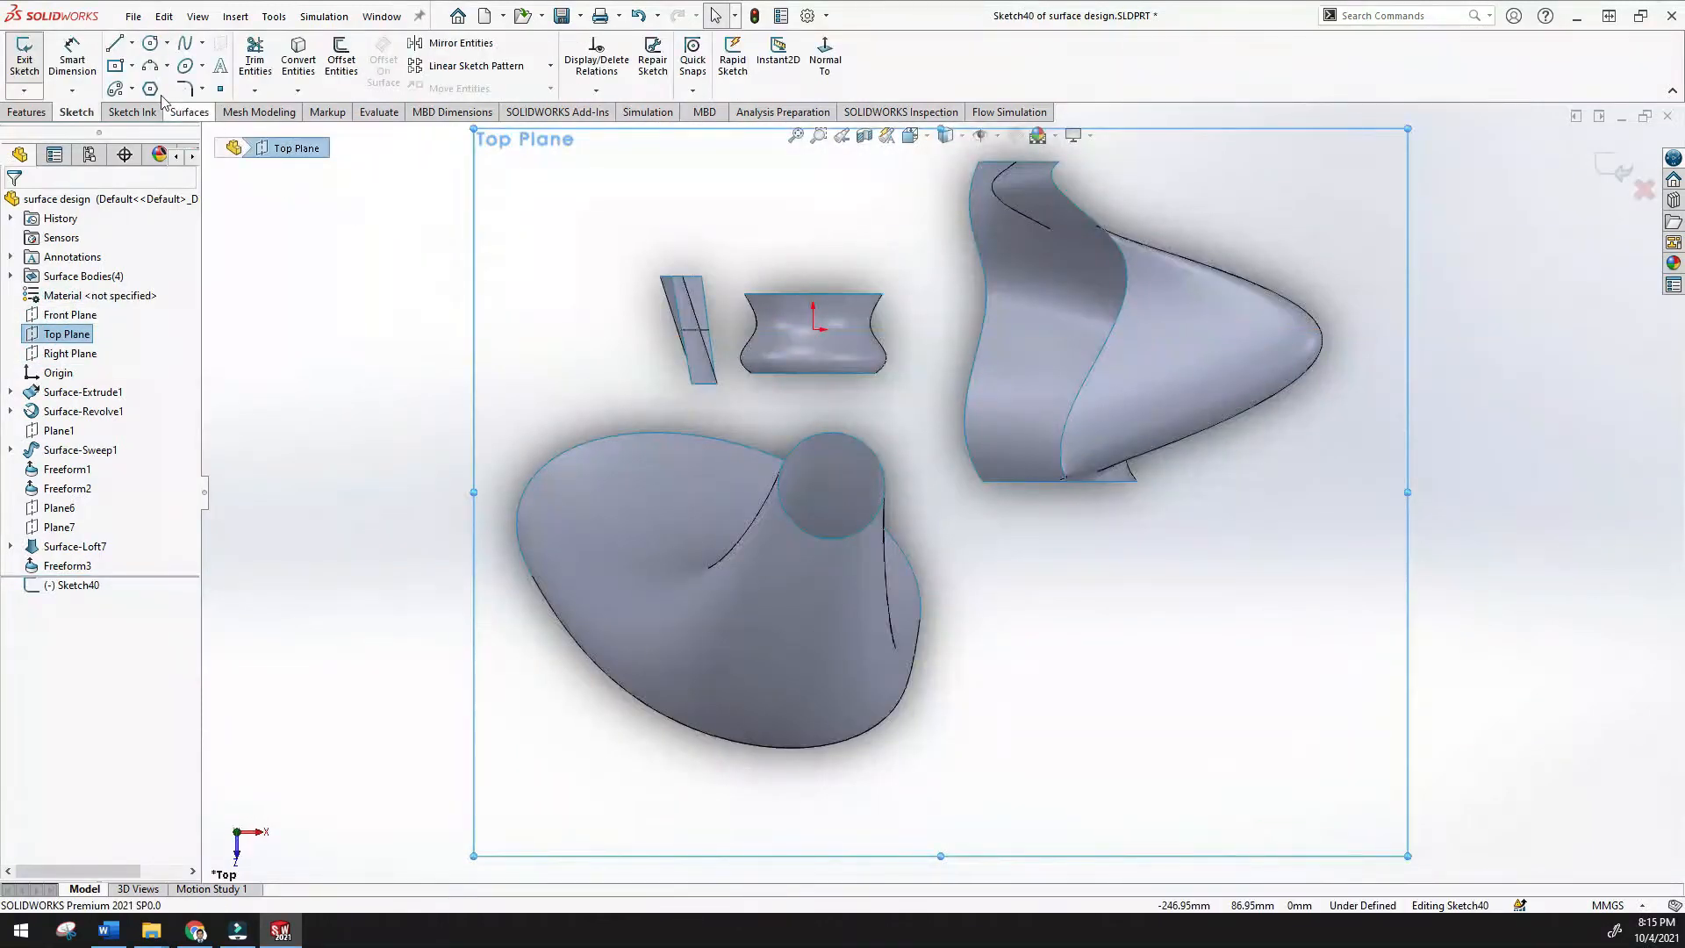
click(117, 69)
scroll(483, 358, up, 9)
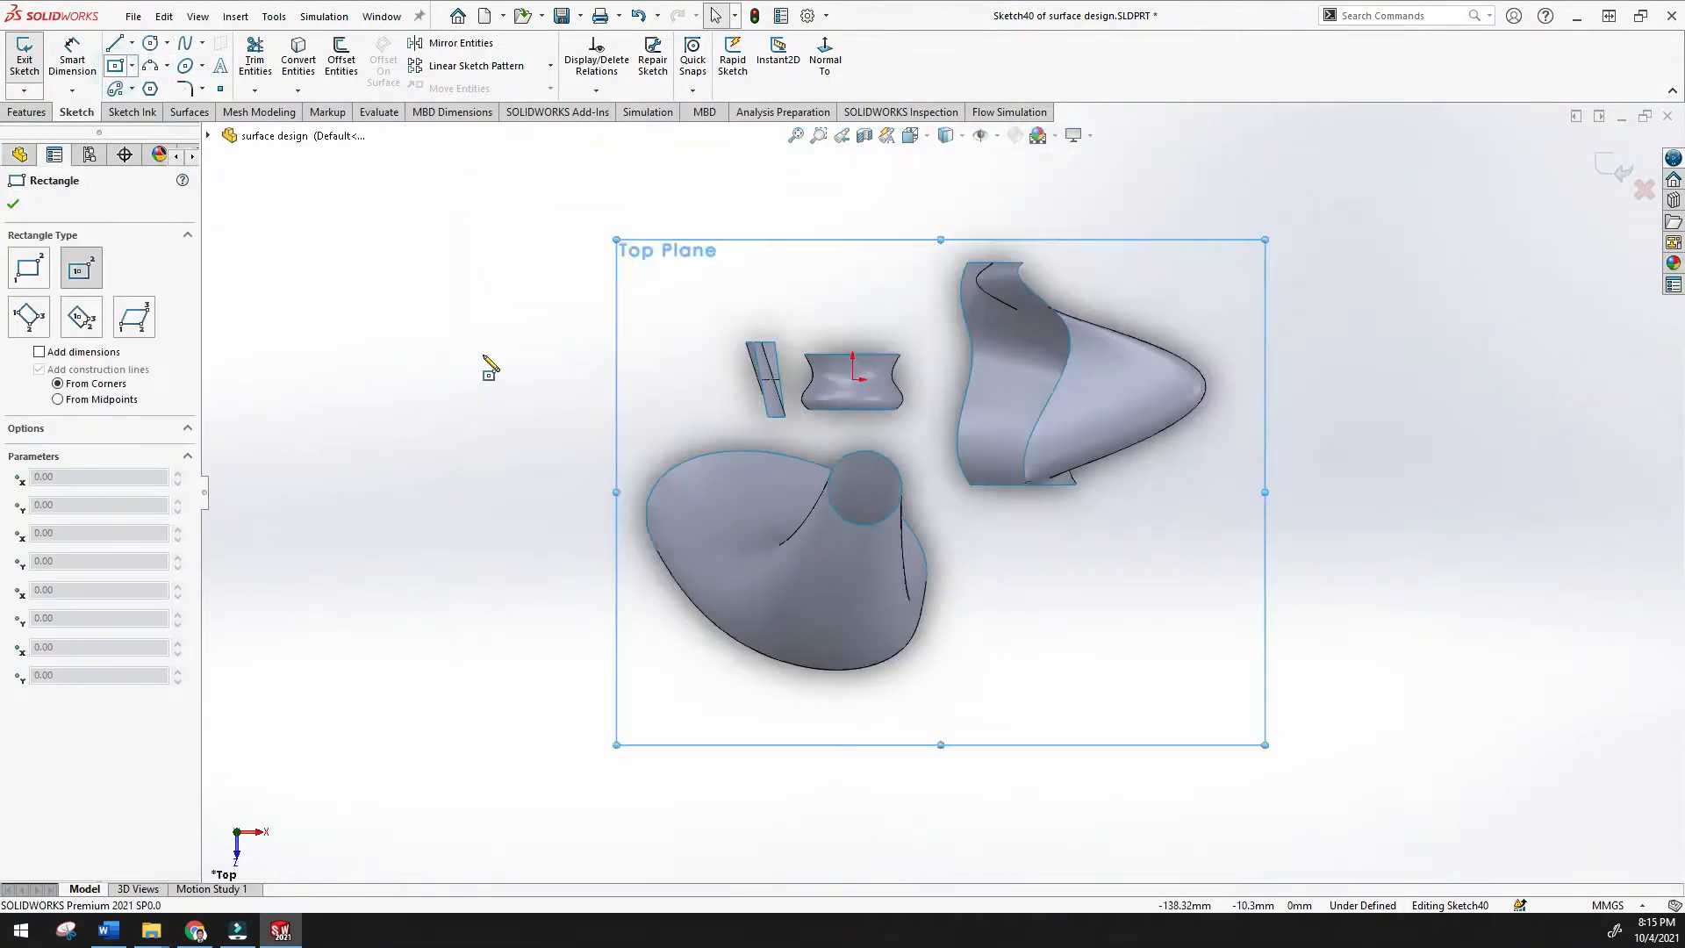
click(399, 453)
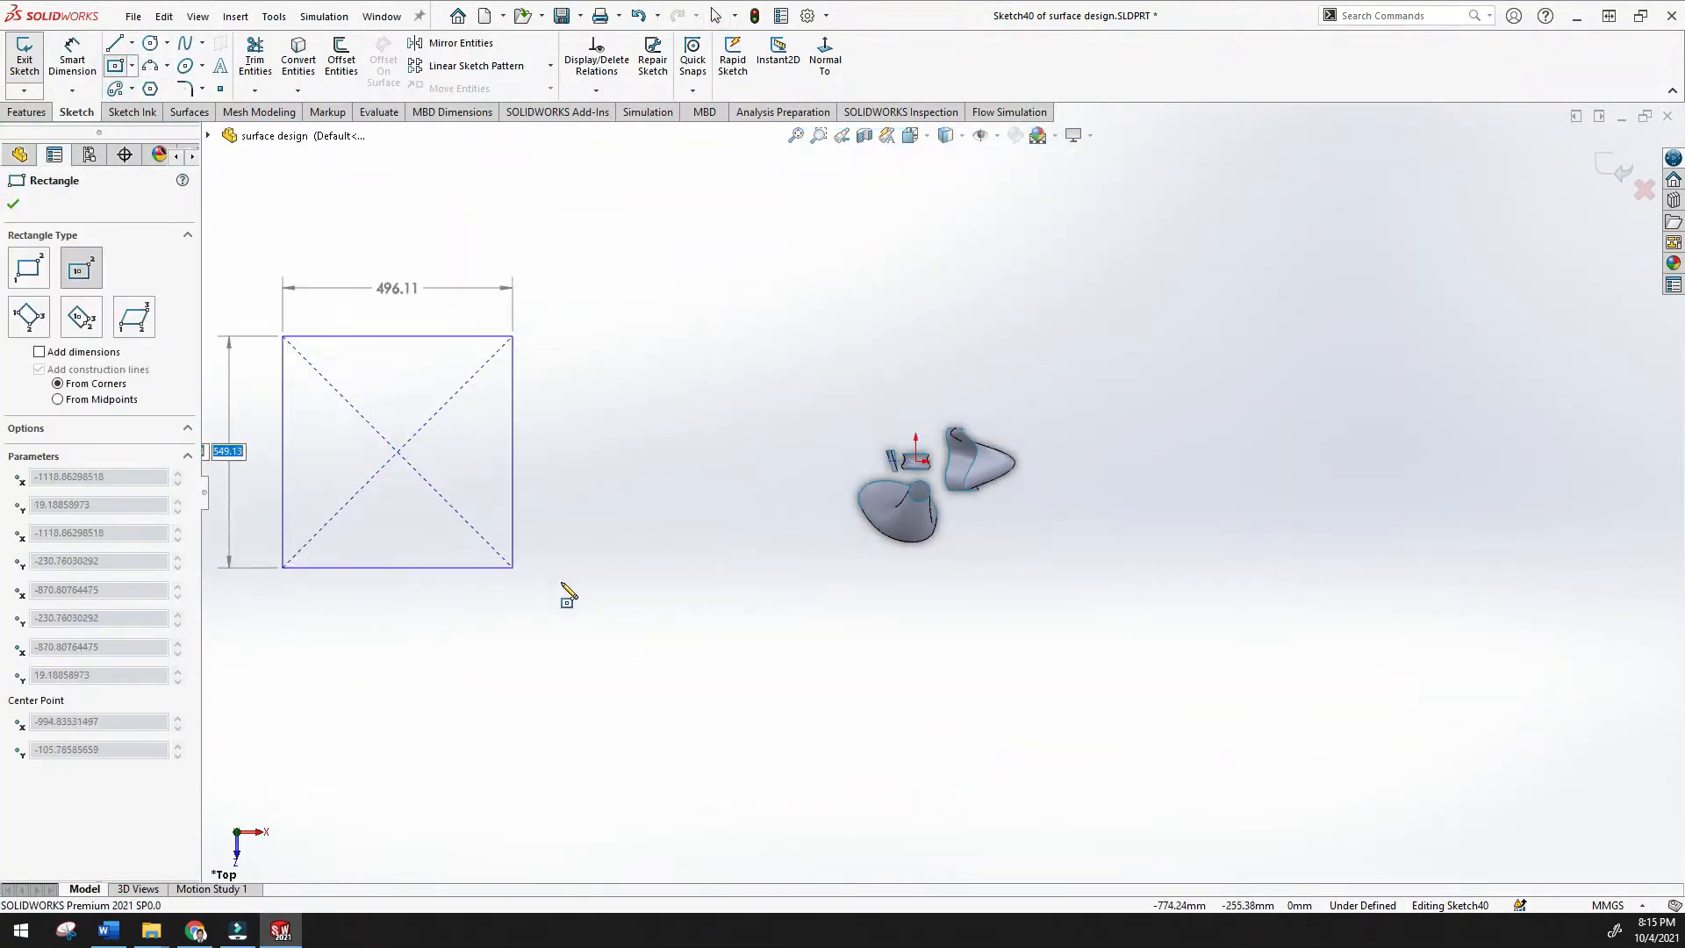
click(507, 540)
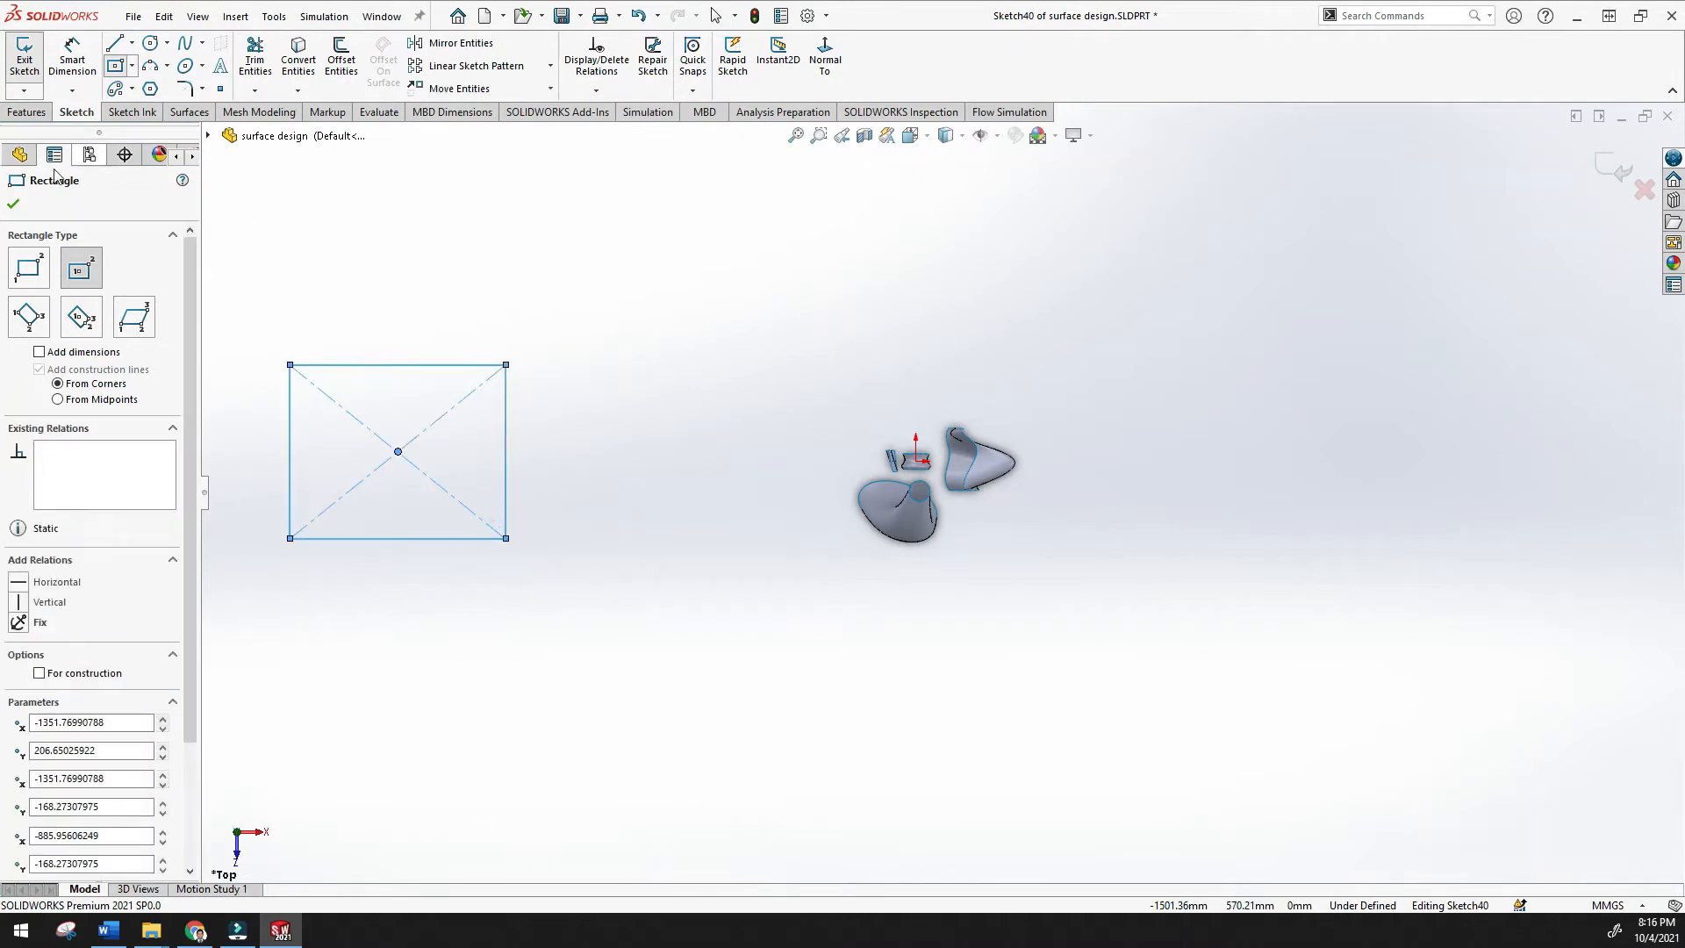
click(14, 205)
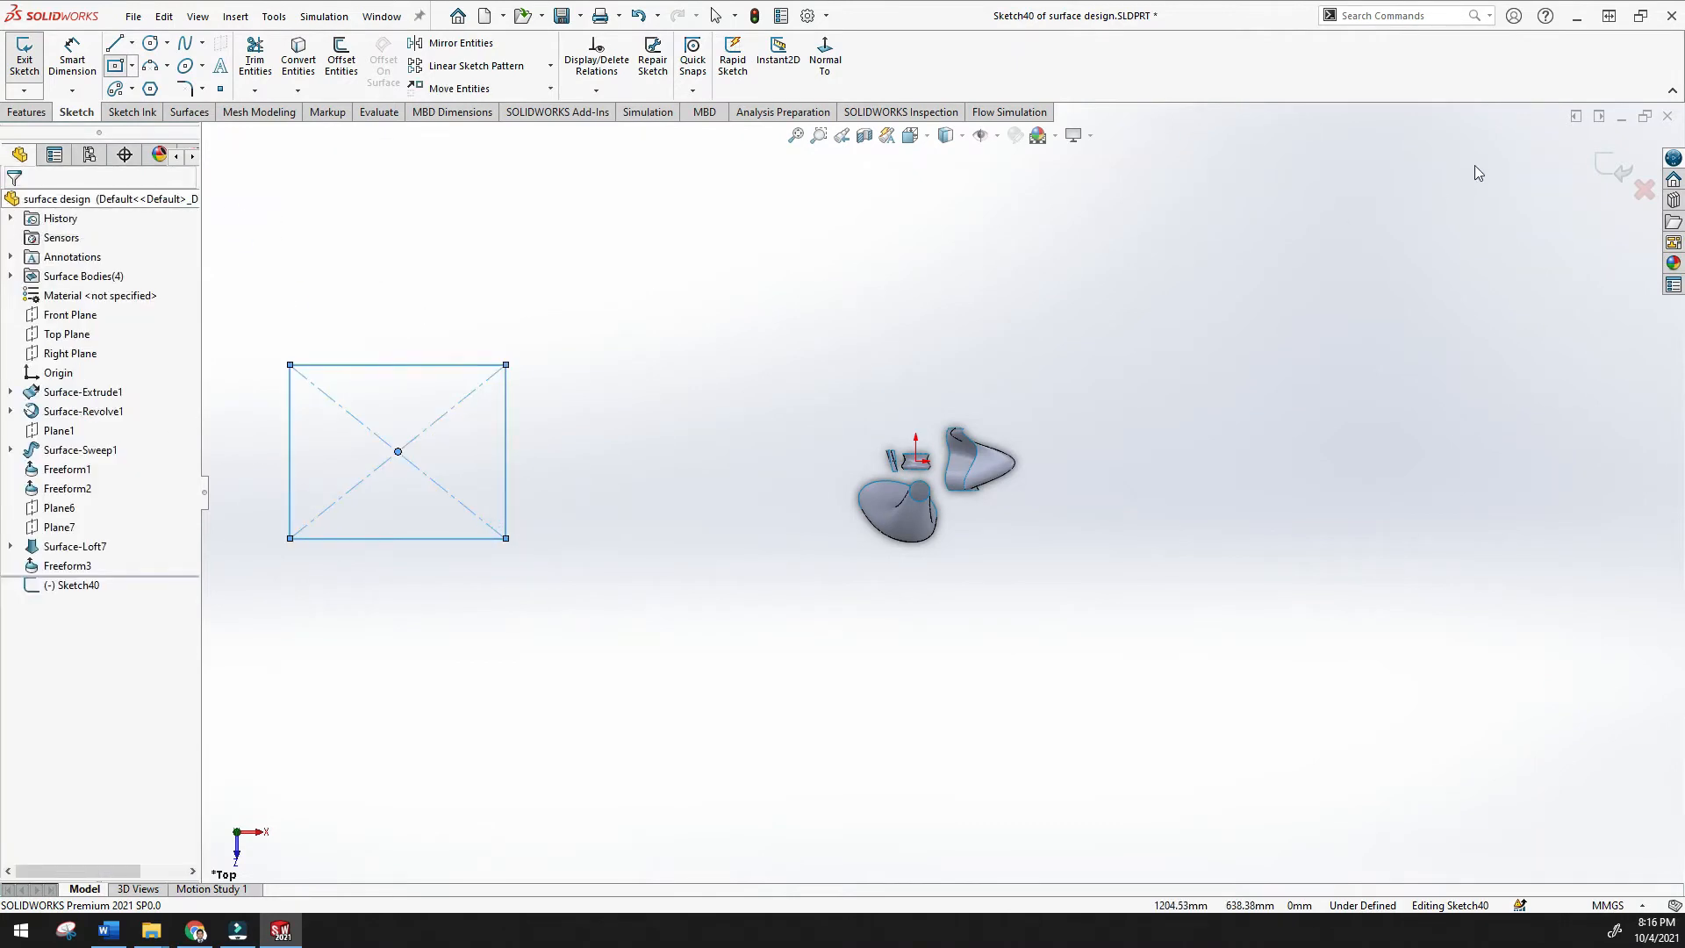
click(1615, 167)
Start a Blind surface extrusion of the rectangle sketch with a depth of 213 mm
scroll(860, 380, up, 6)
middle_drag(895, 381, 847, 493)
scroll(821, 426, down, 5)
mouse_move(823, 431)
middle_down()
mouse_move(888, 432)
mouse_move(922, 474)
middle_up()
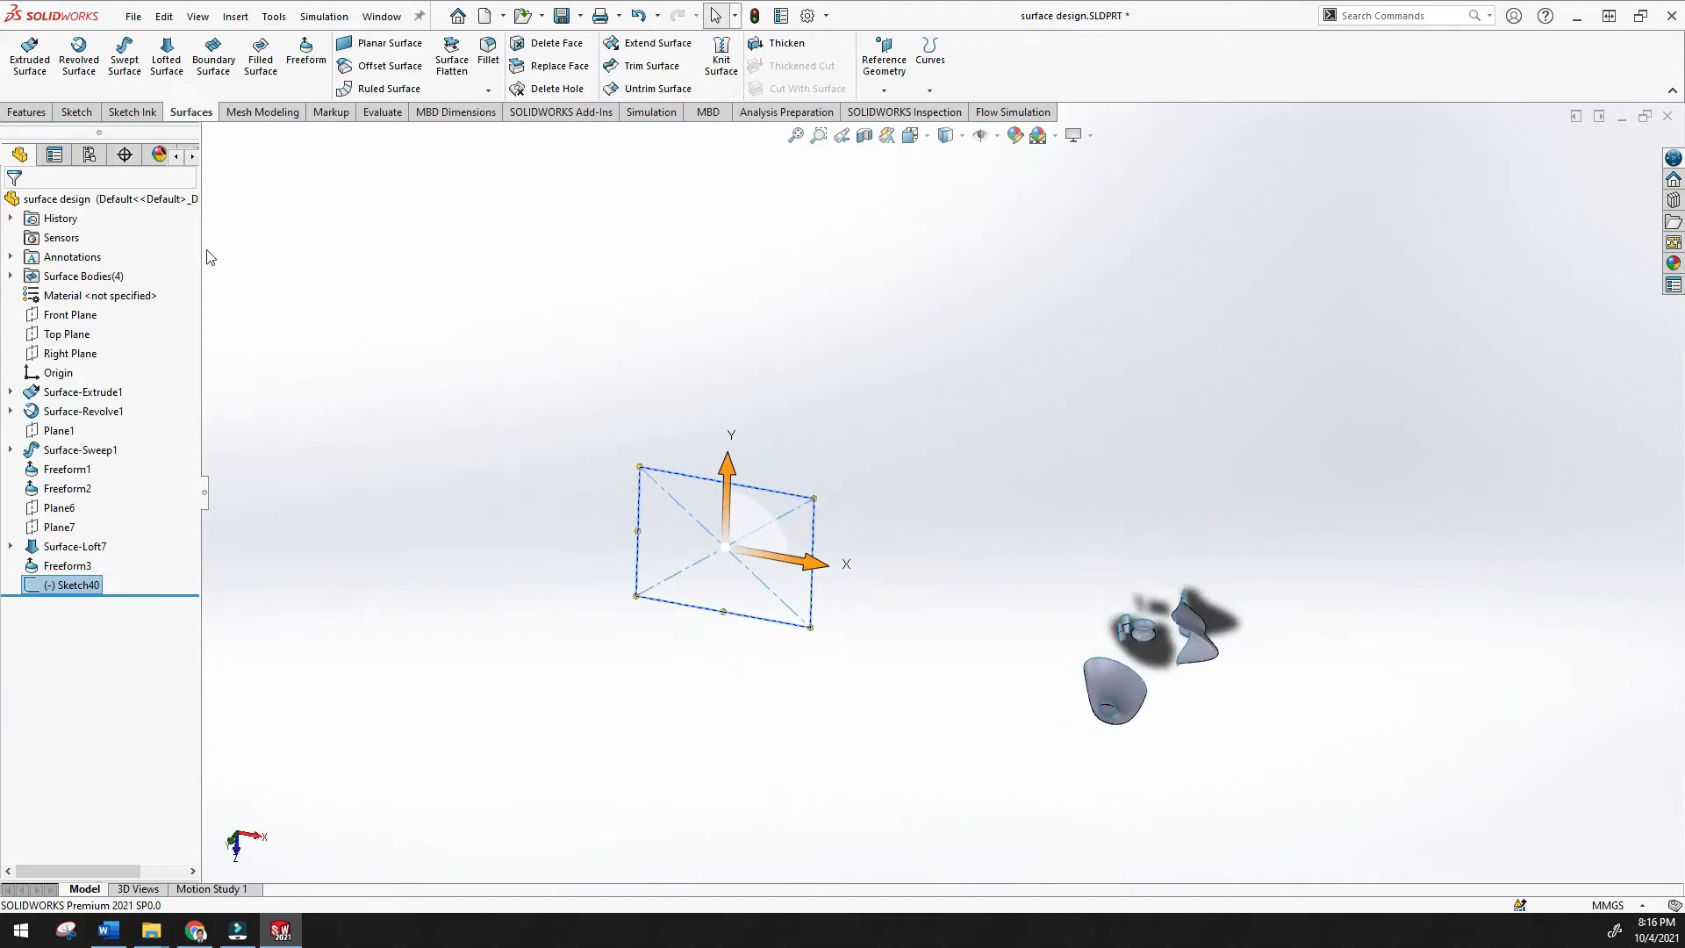
click(30, 72)
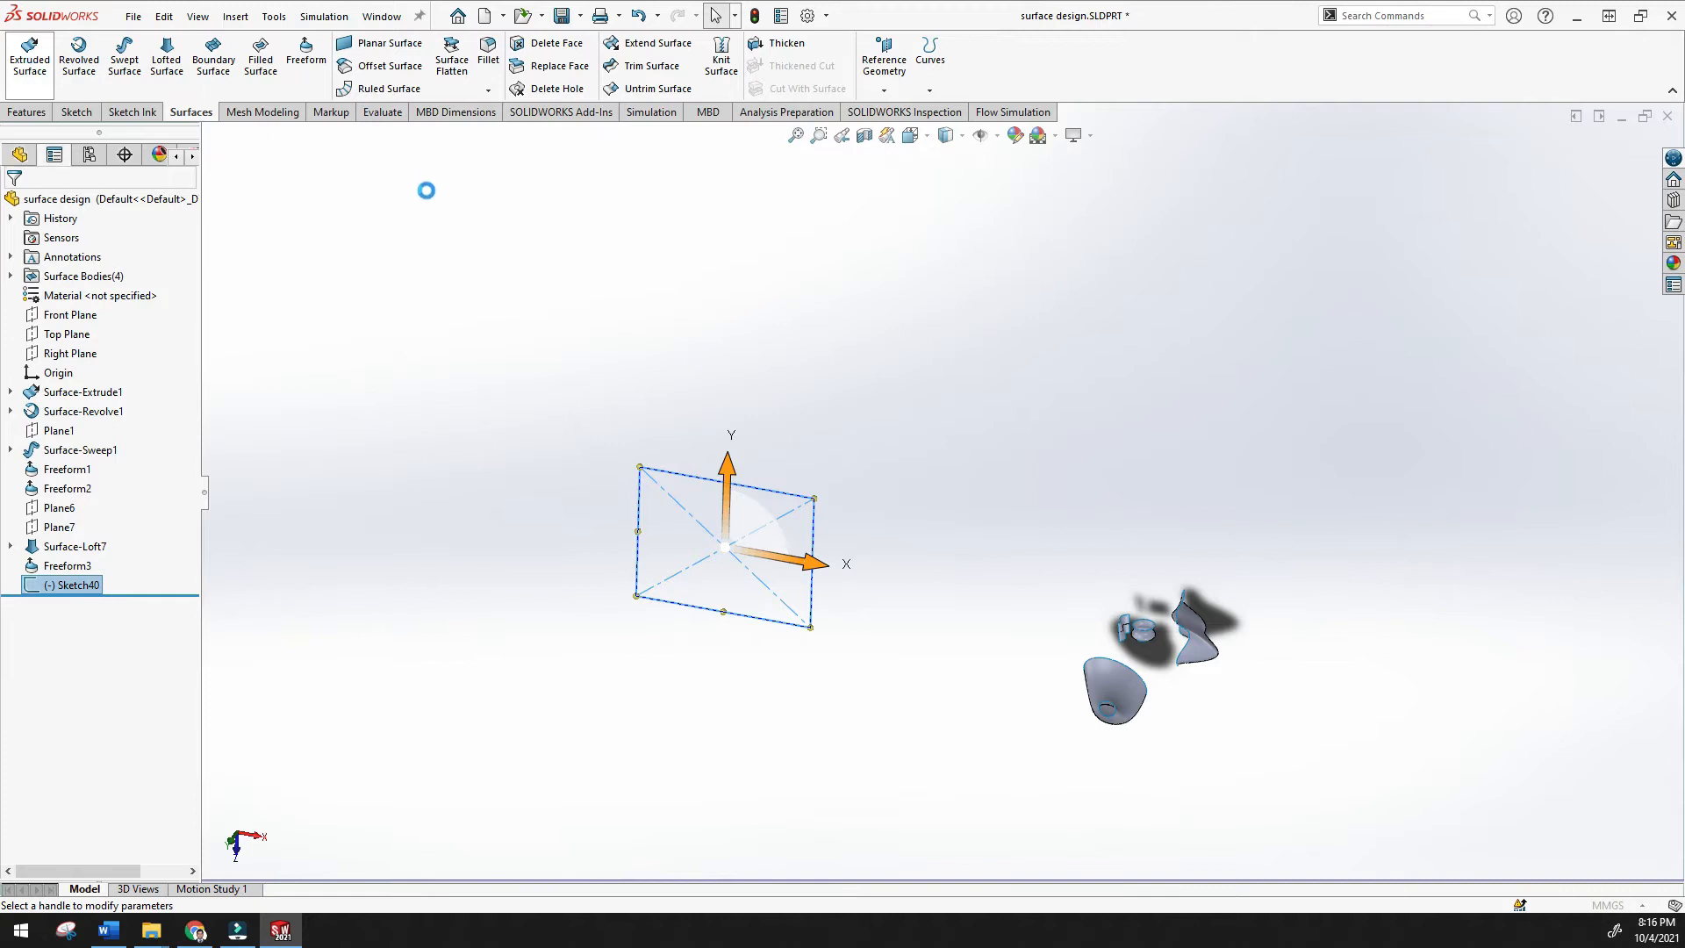
mouse_move(665, 440)
middle_down()
mouse_move(592, 455)
mouse_move(591, 476)
middle_up()
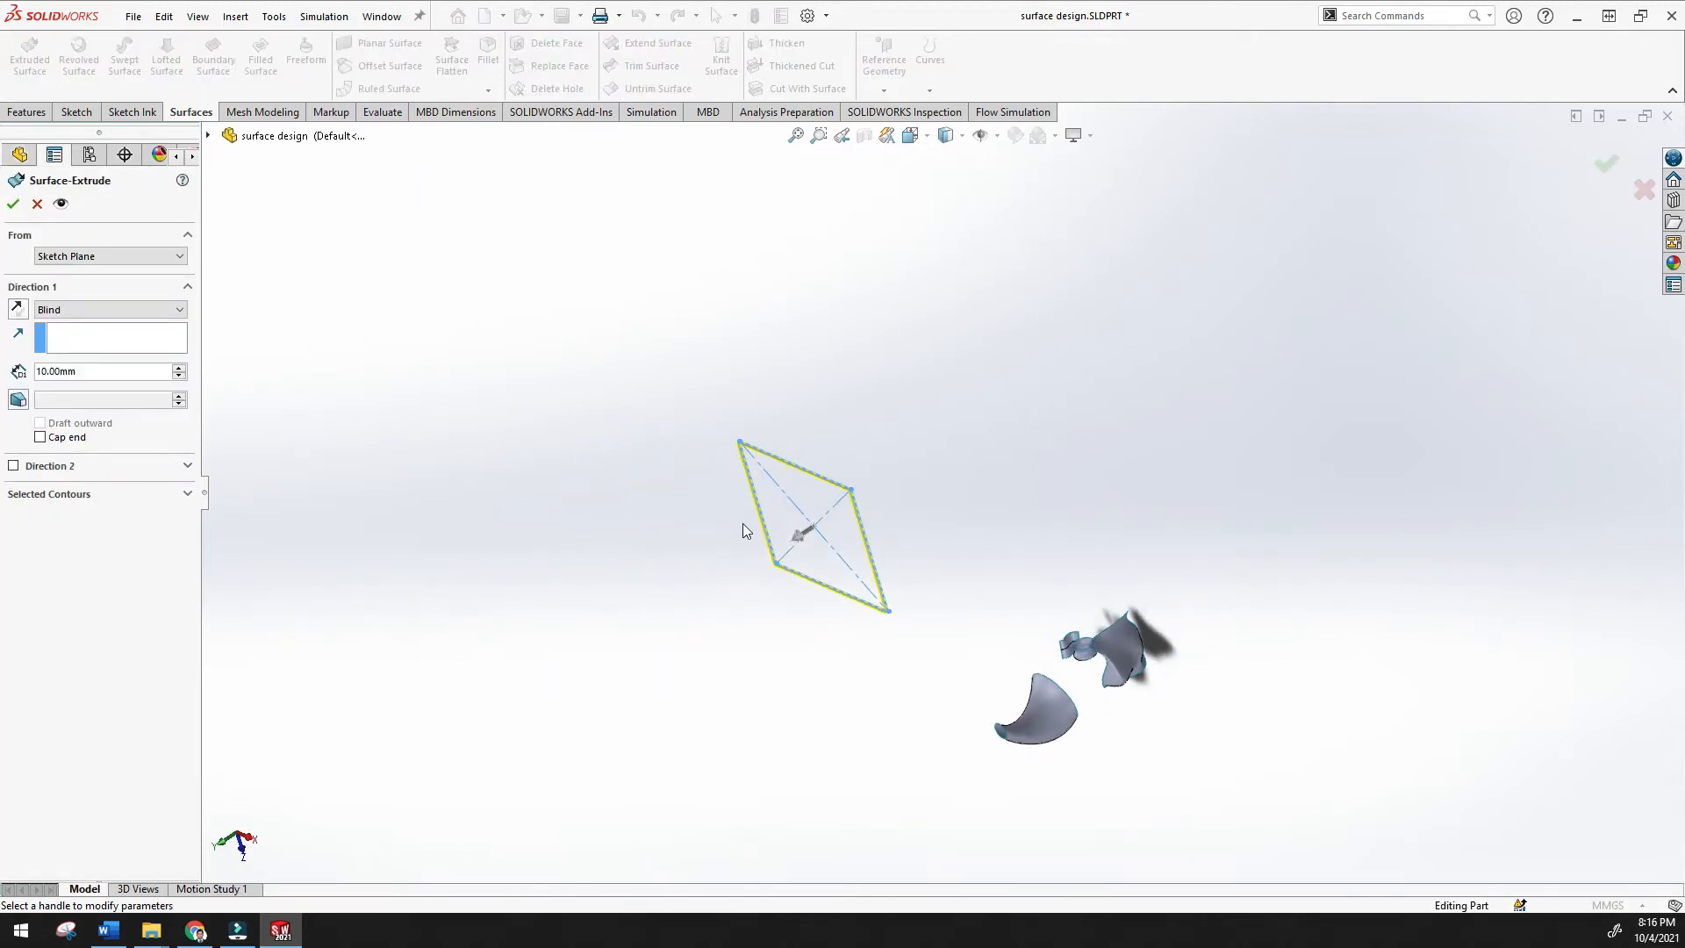
mouse_move(790, 541)
mouse_down()
mouse_move(697, 575)
mouse_move(608, 539)
mouse_up()
middle_drag(608, 539, 625, 474)
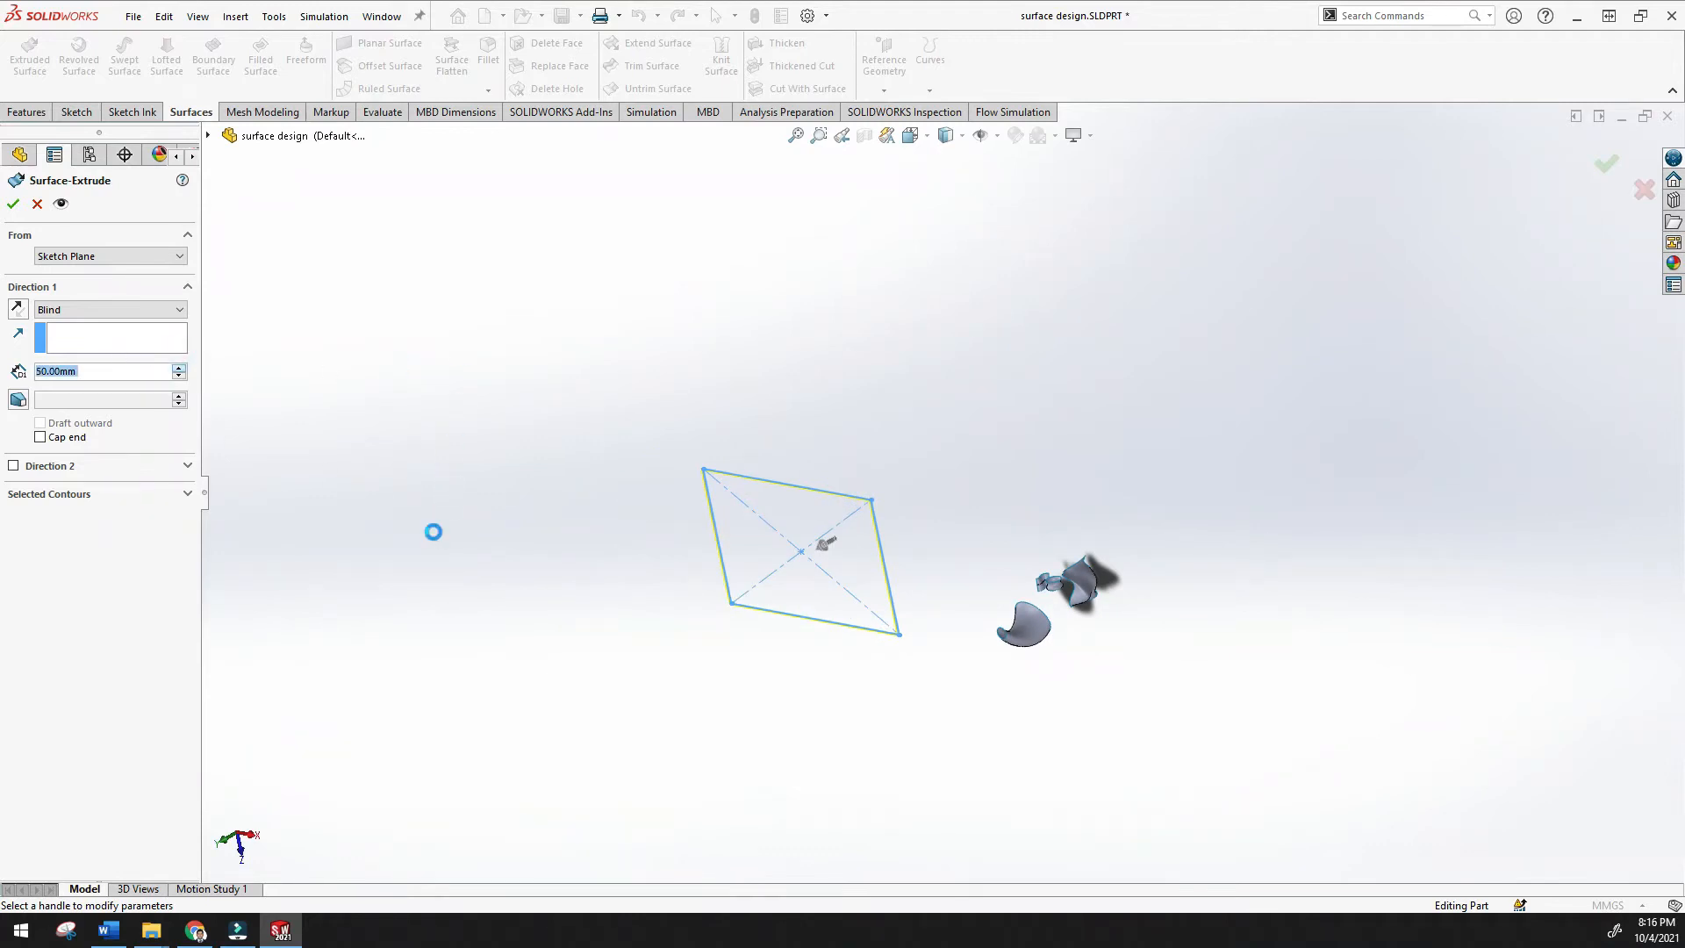
middle_drag(433, 532, 471, 449)
middle_drag(607, 429, 655, 402)
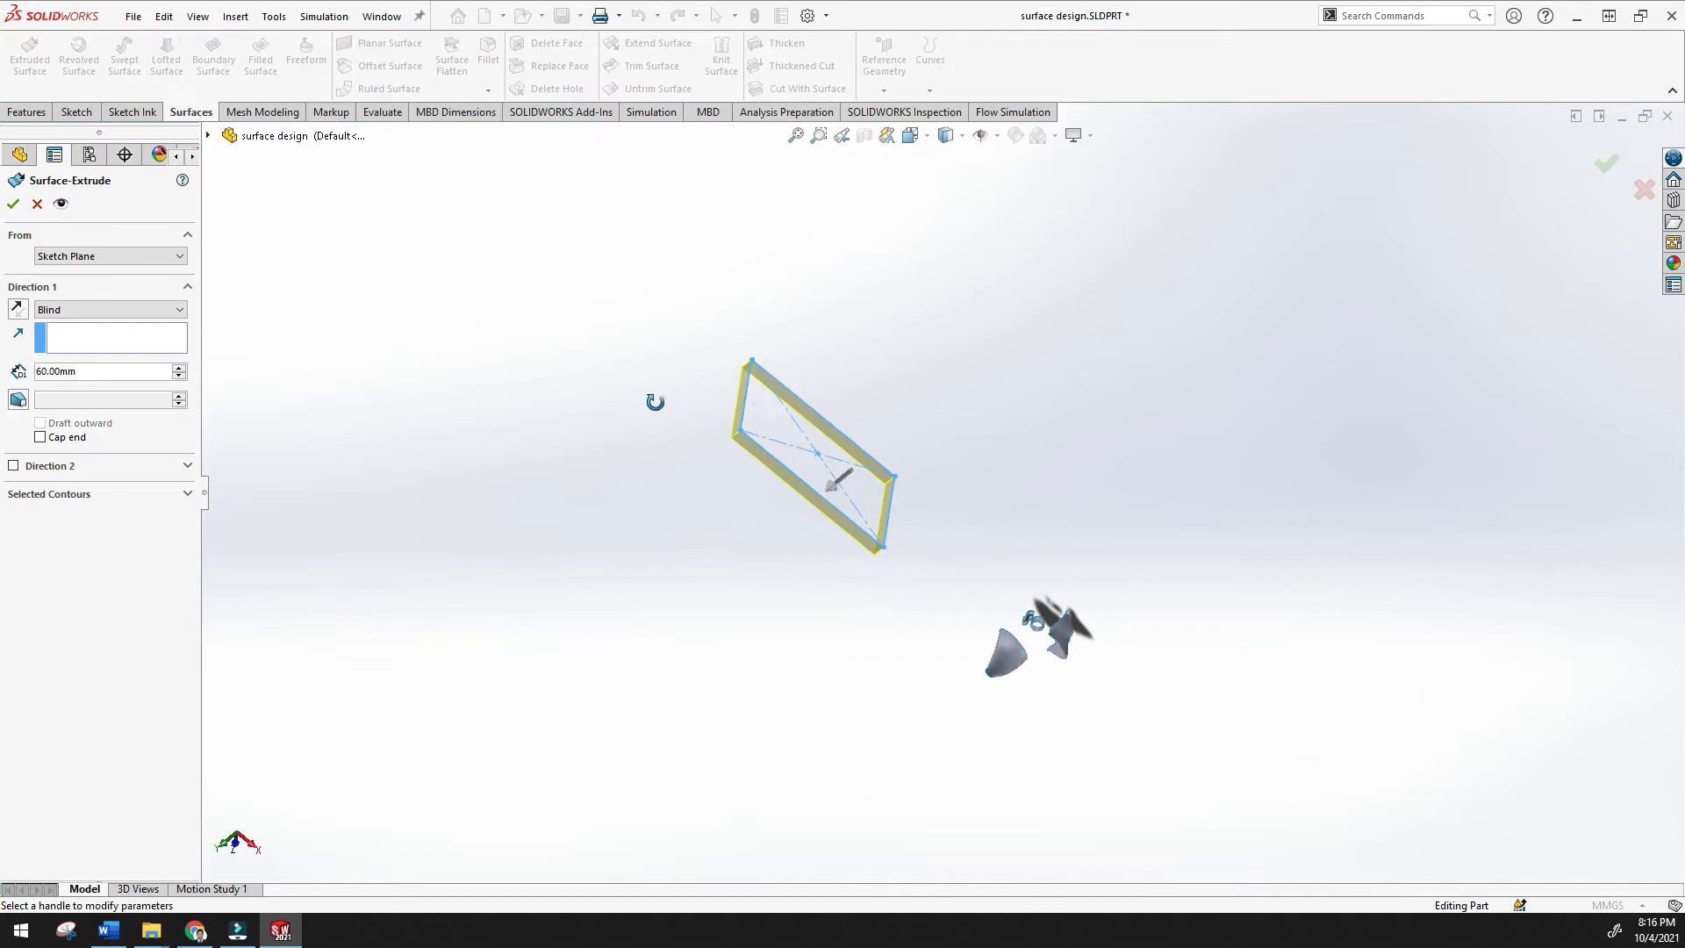
scroll(793, 436, down, 6)
drag(1071, 659, 857, 688)
middle_drag(857, 688, 856, 505)
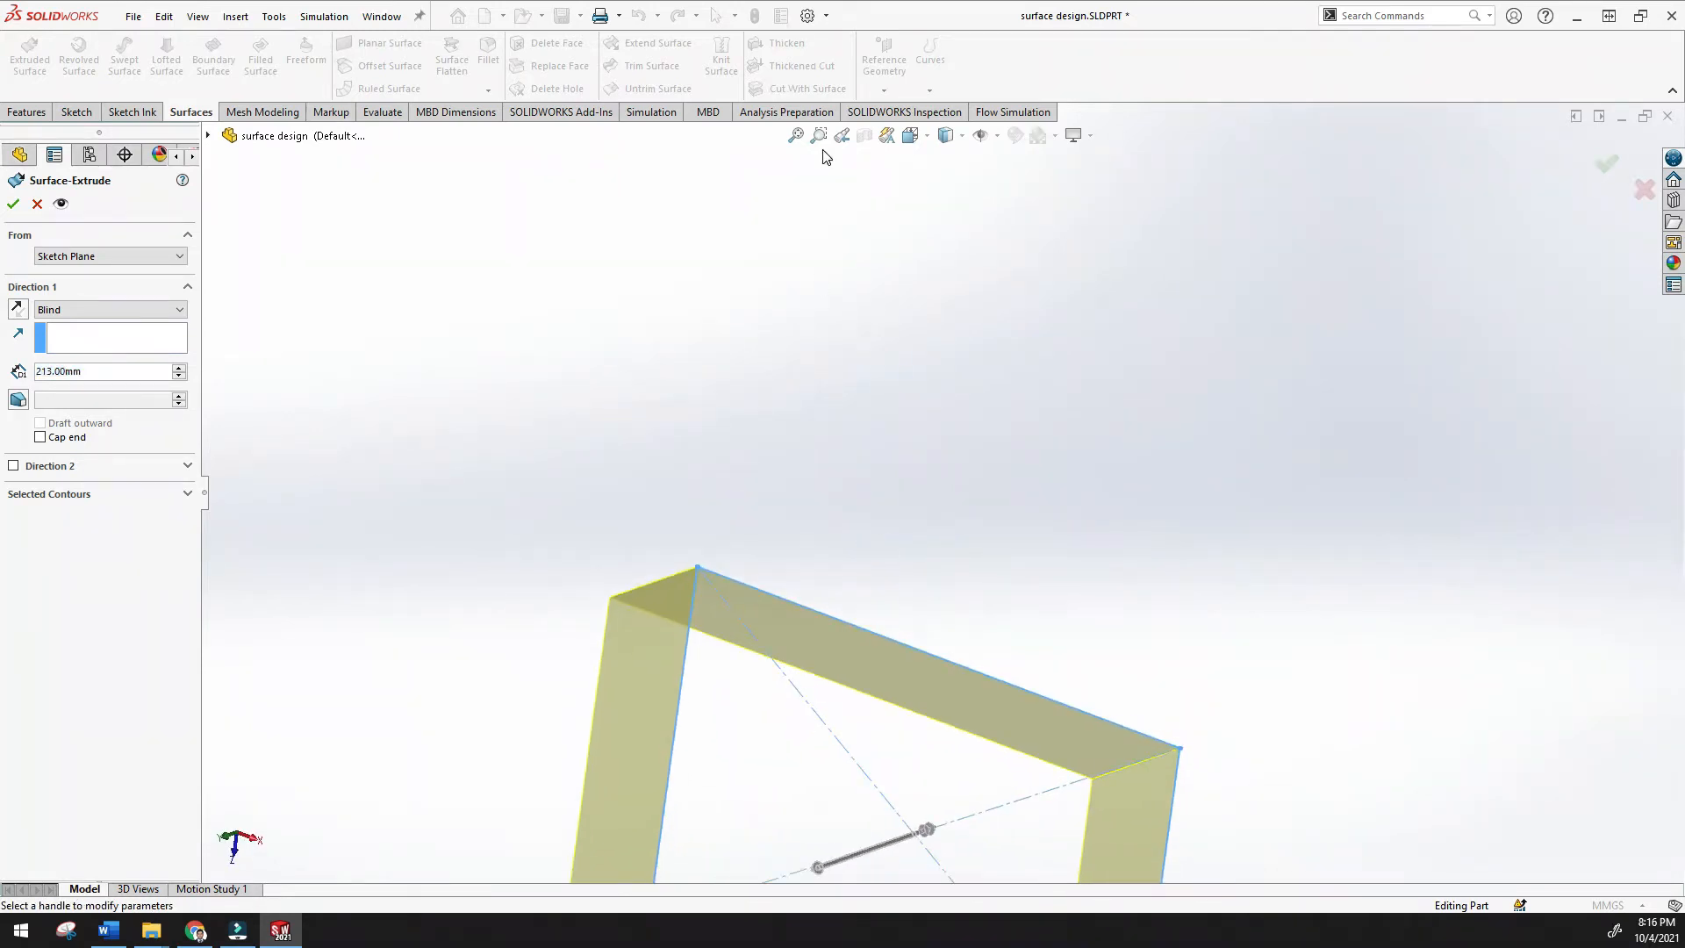
click(798, 137)
middle_drag(707, 341, 645, 488)
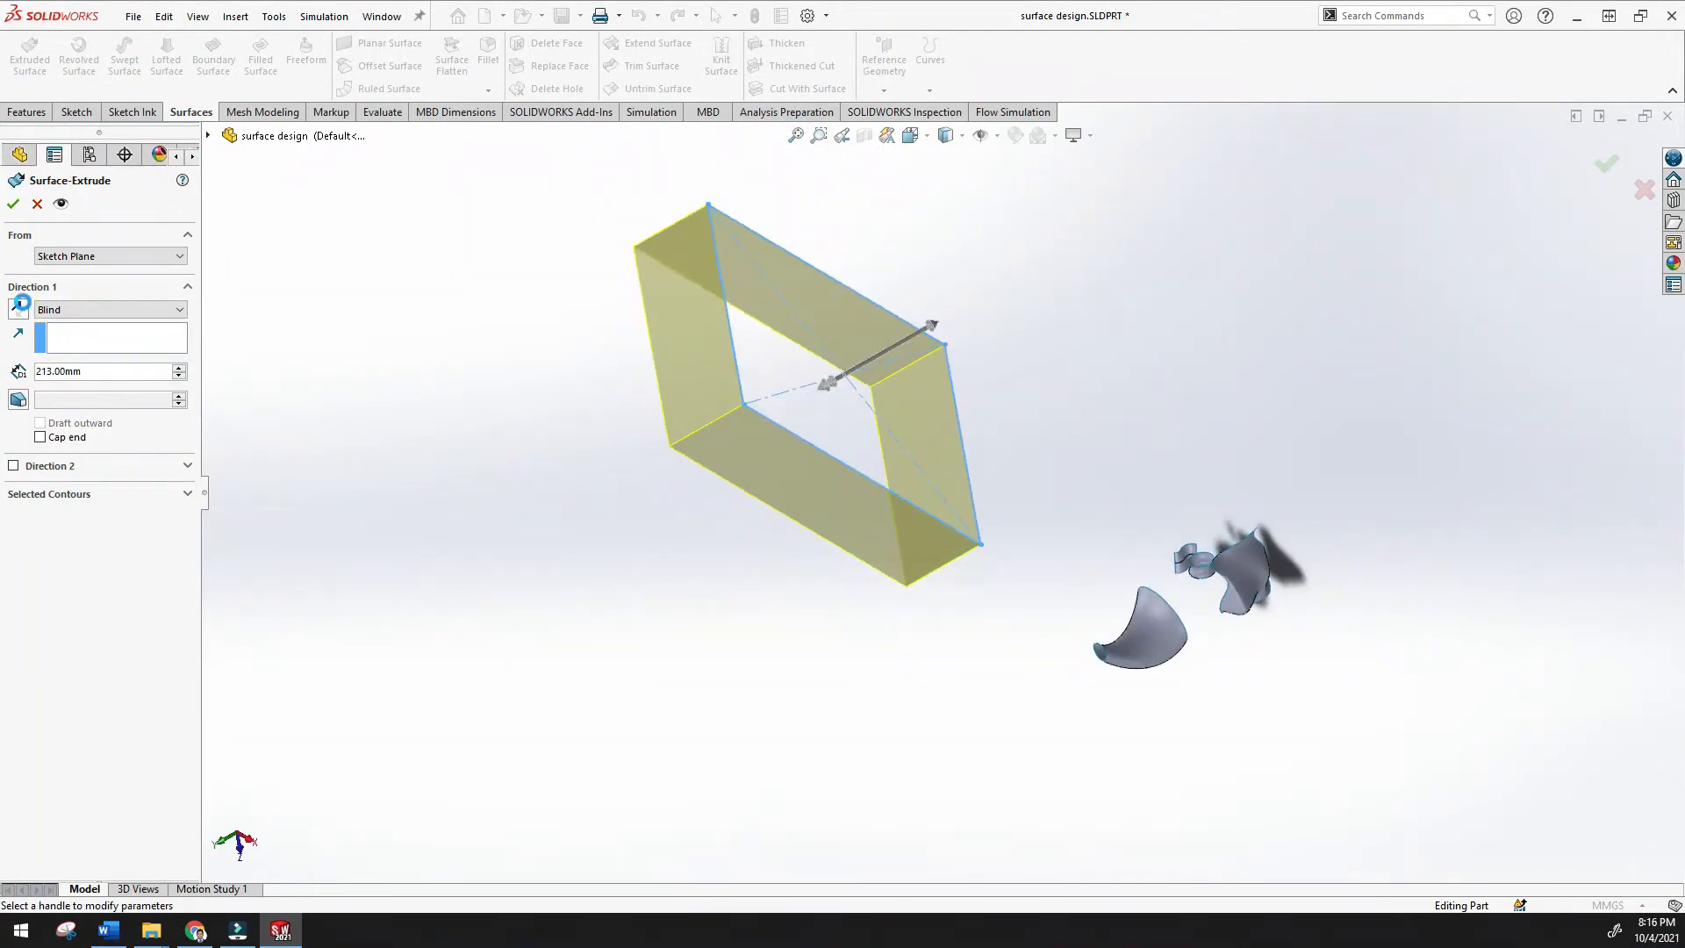
Reverse the direction of the surface extrusion, and try the Mid Plane end condition before returning to Blind
click(18, 307)
click(106, 309)
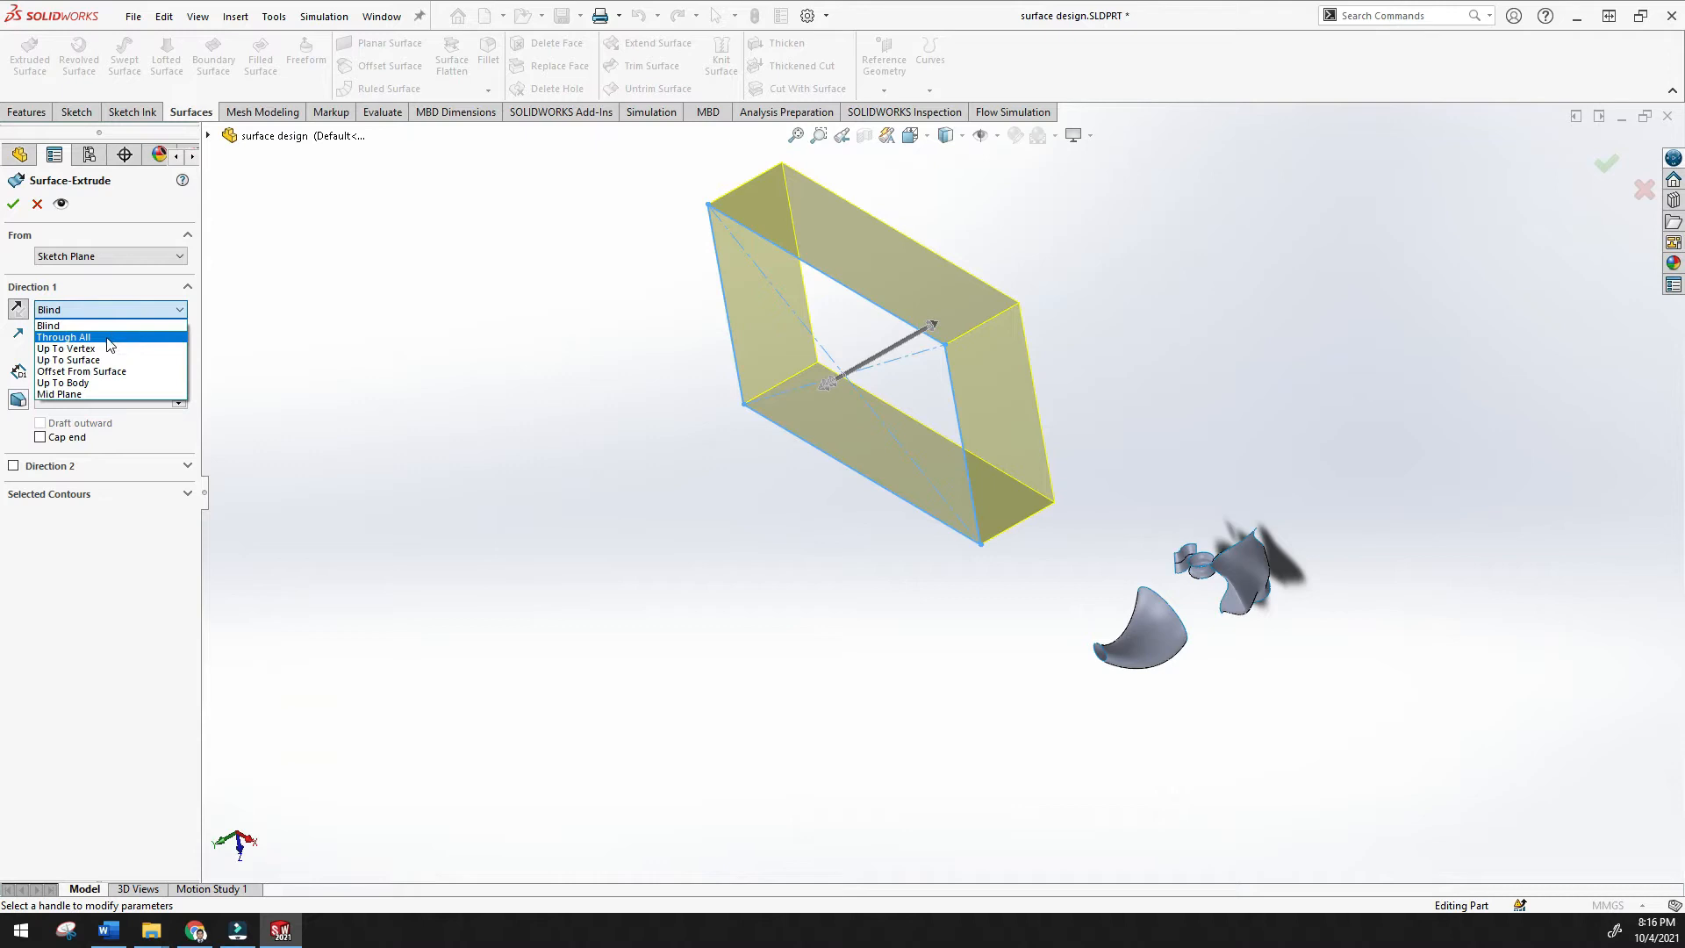
click(100, 394)
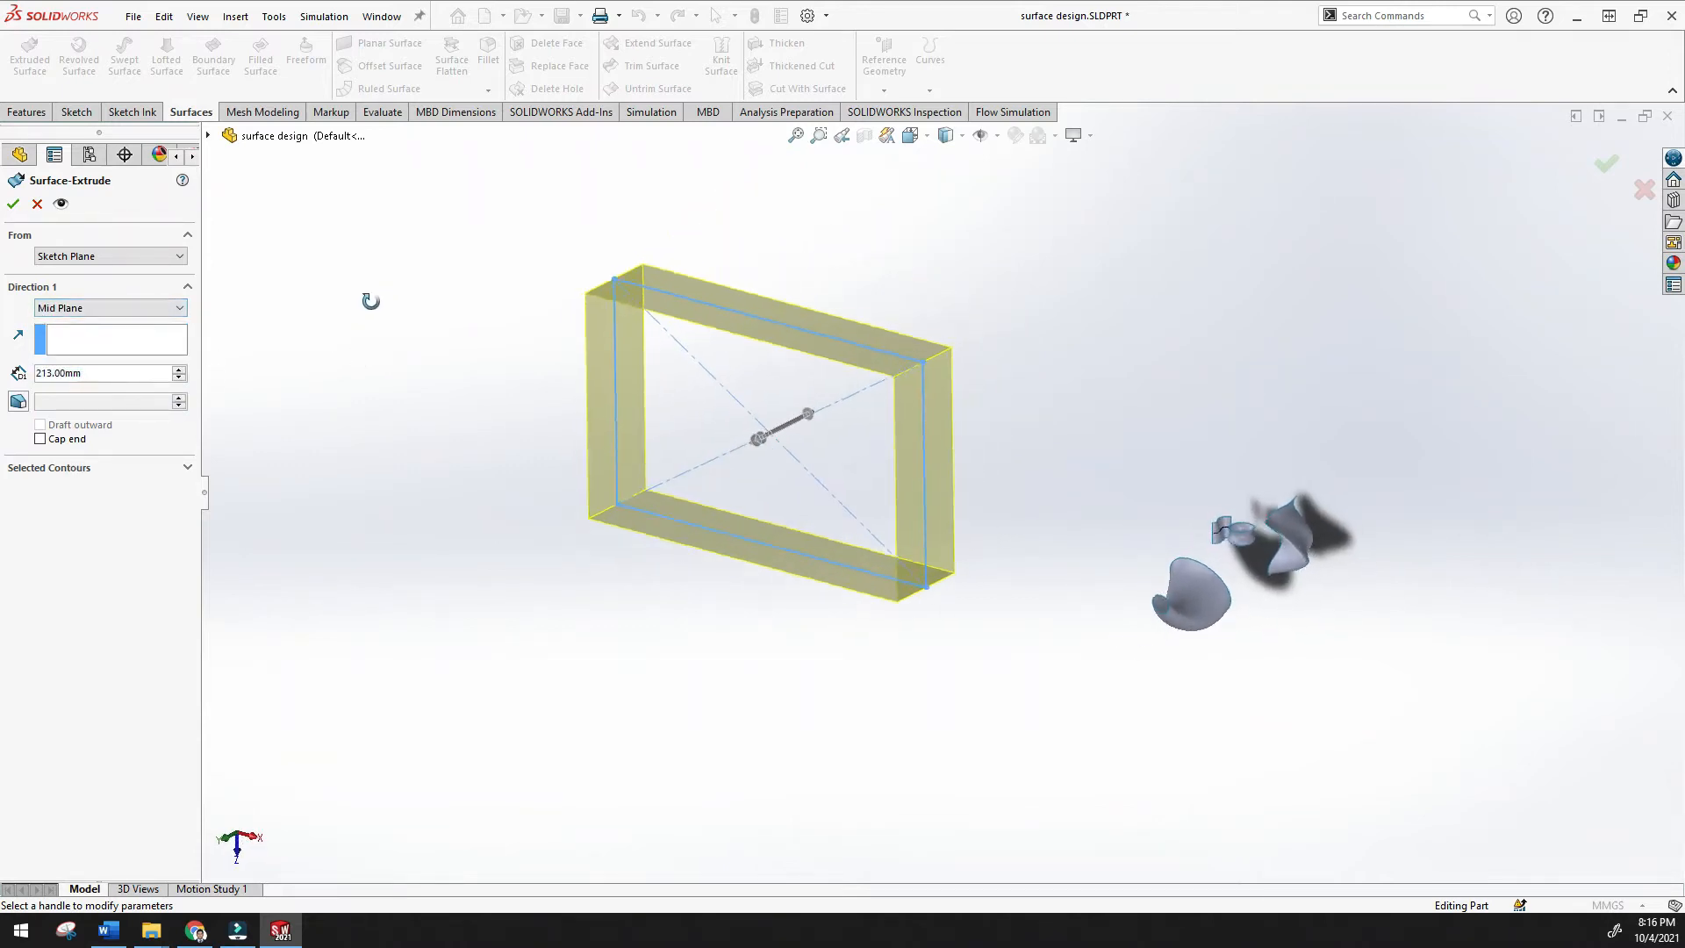
click(145, 309)
click(149, 324)
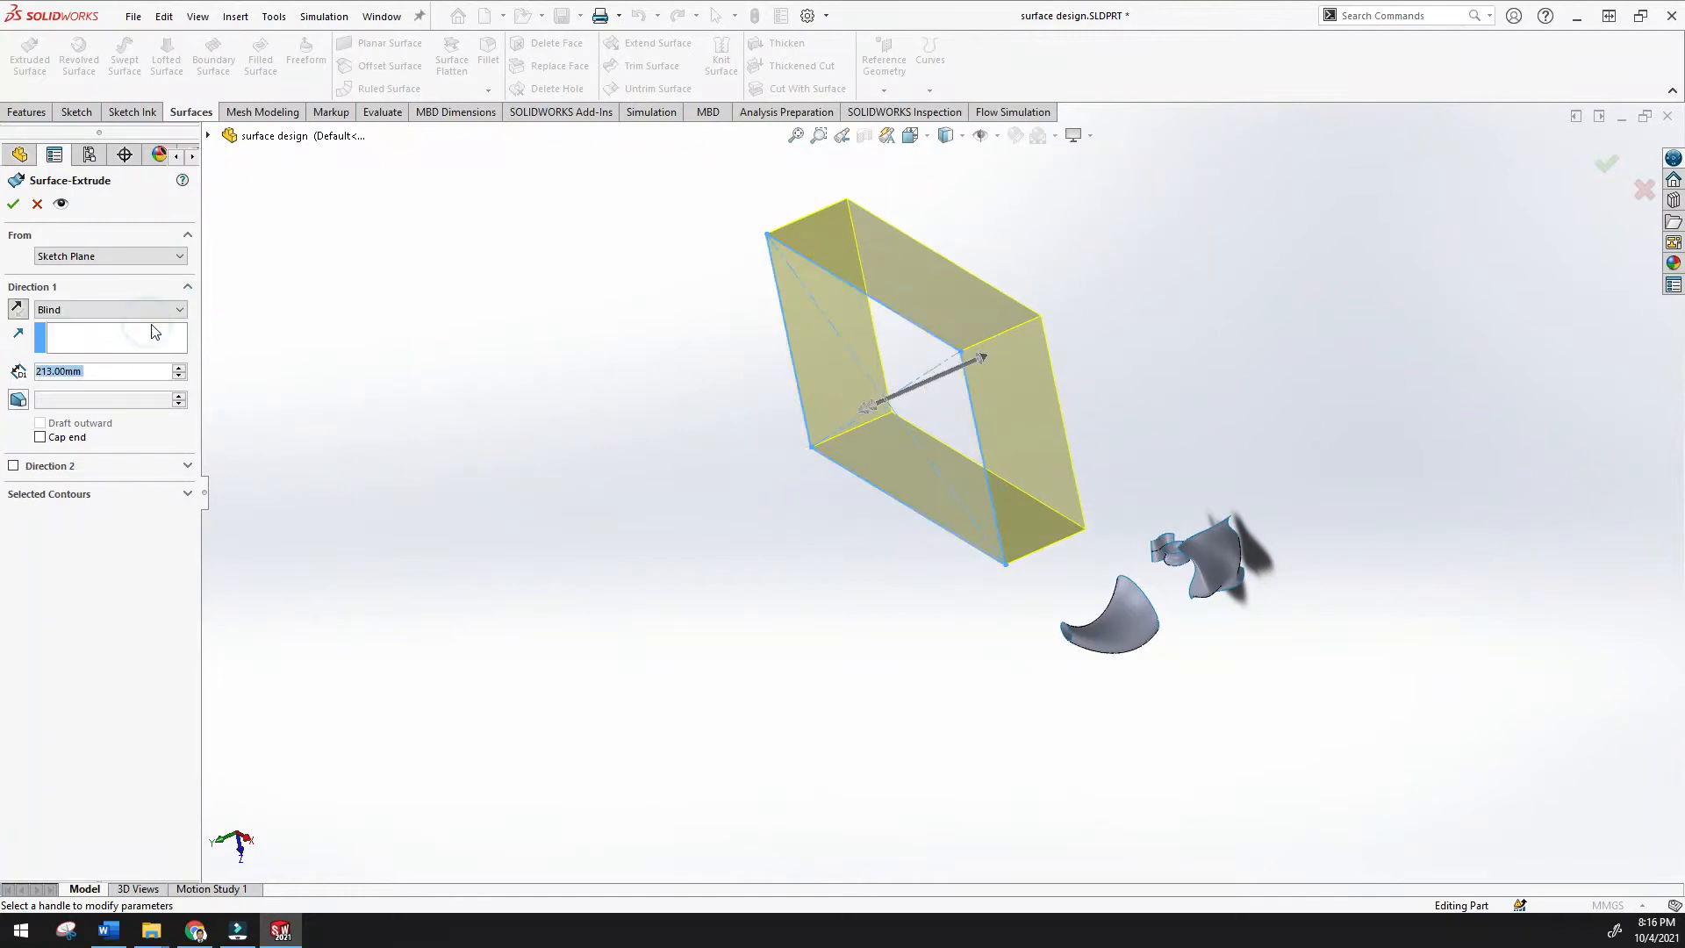
Add a 17-degree inward draft to the rectangle's surface extrusion and accept the feature
click(21, 402)
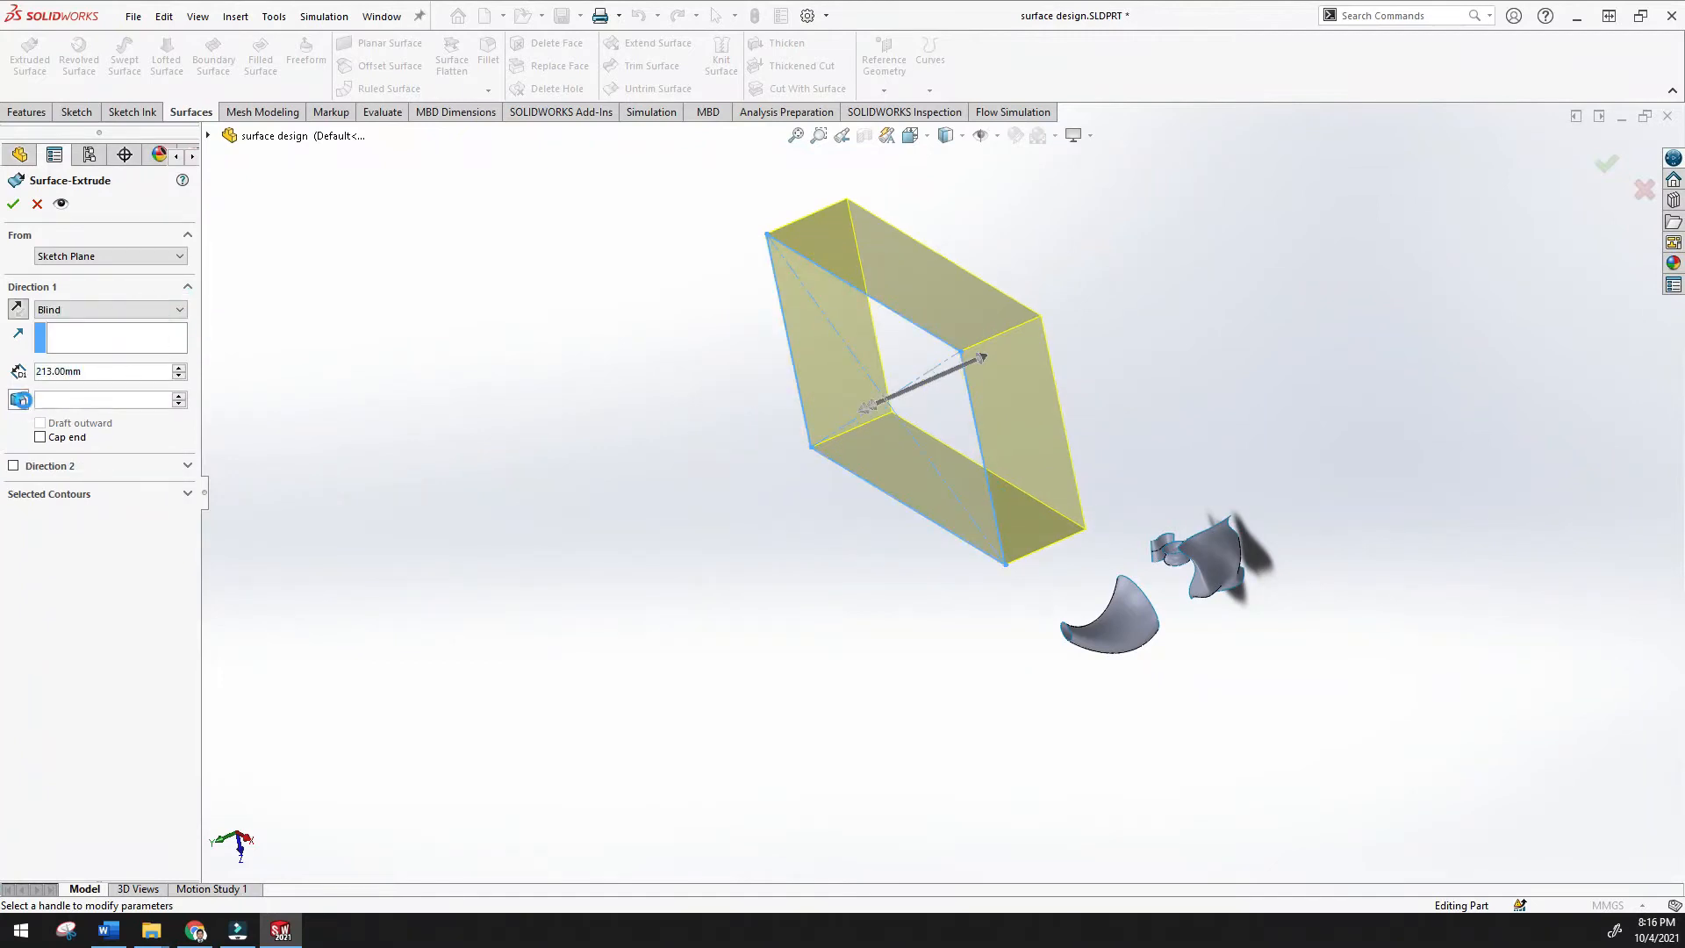
click(178, 396)
click(178, 396)
click(178, 396)
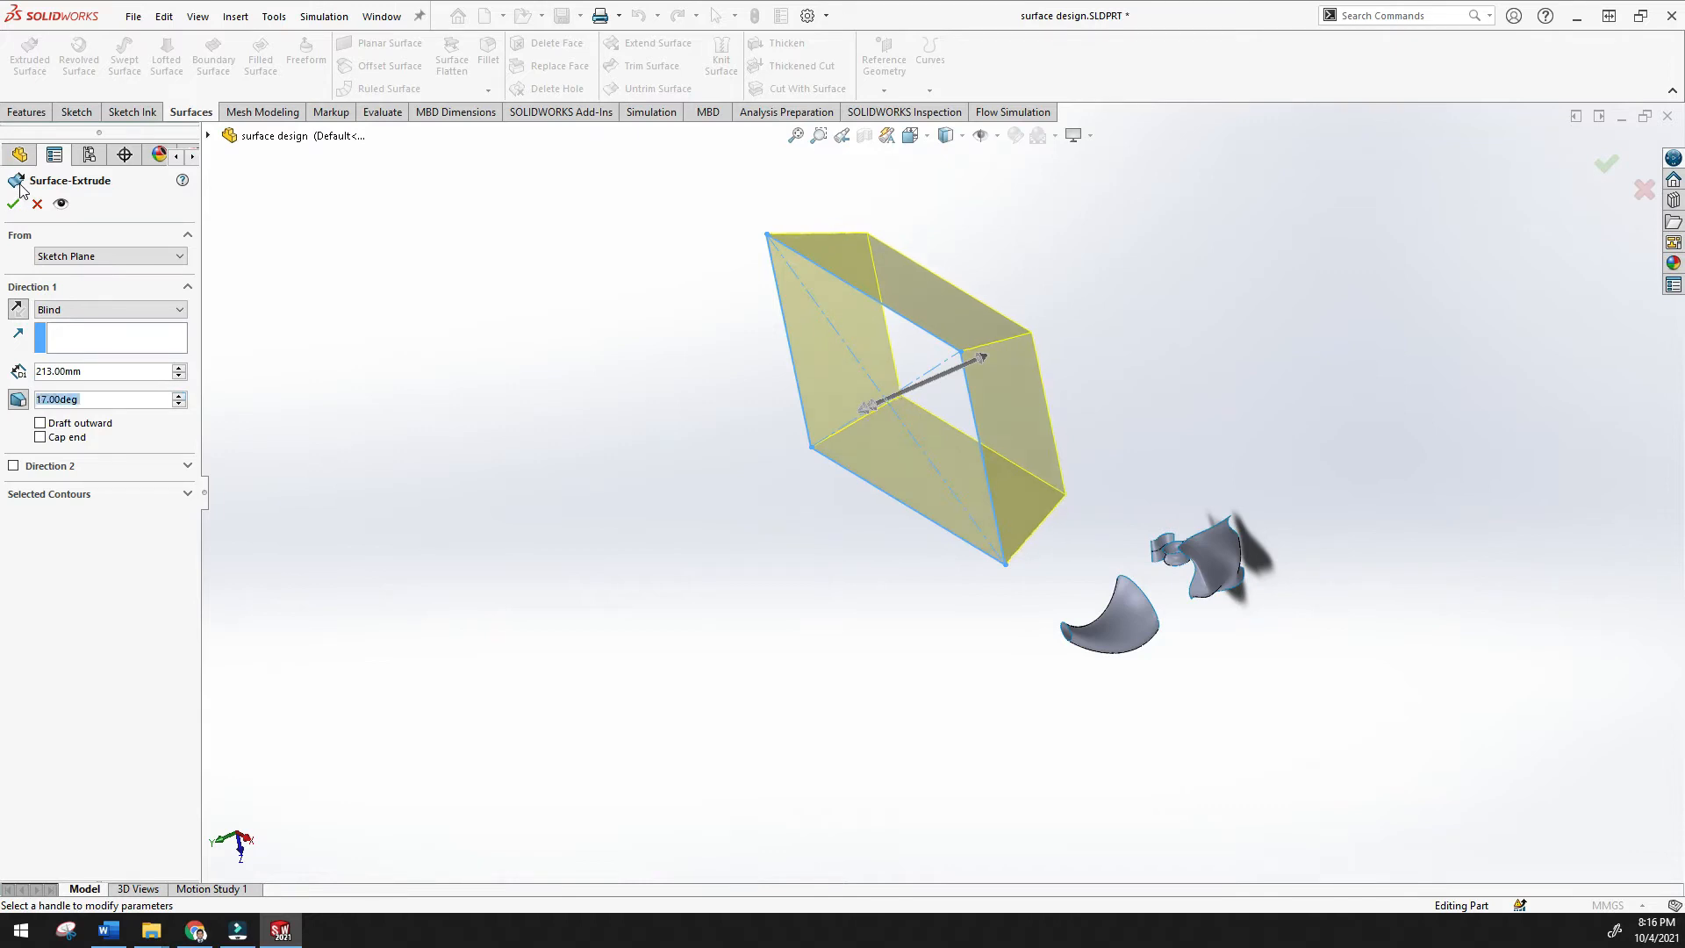
key(Return)
Delete the drafted surface extrusion but keep its rectangle sketch
middle_drag(548, 409, 587, 433)
click(491, 405)
right_click(95, 588)
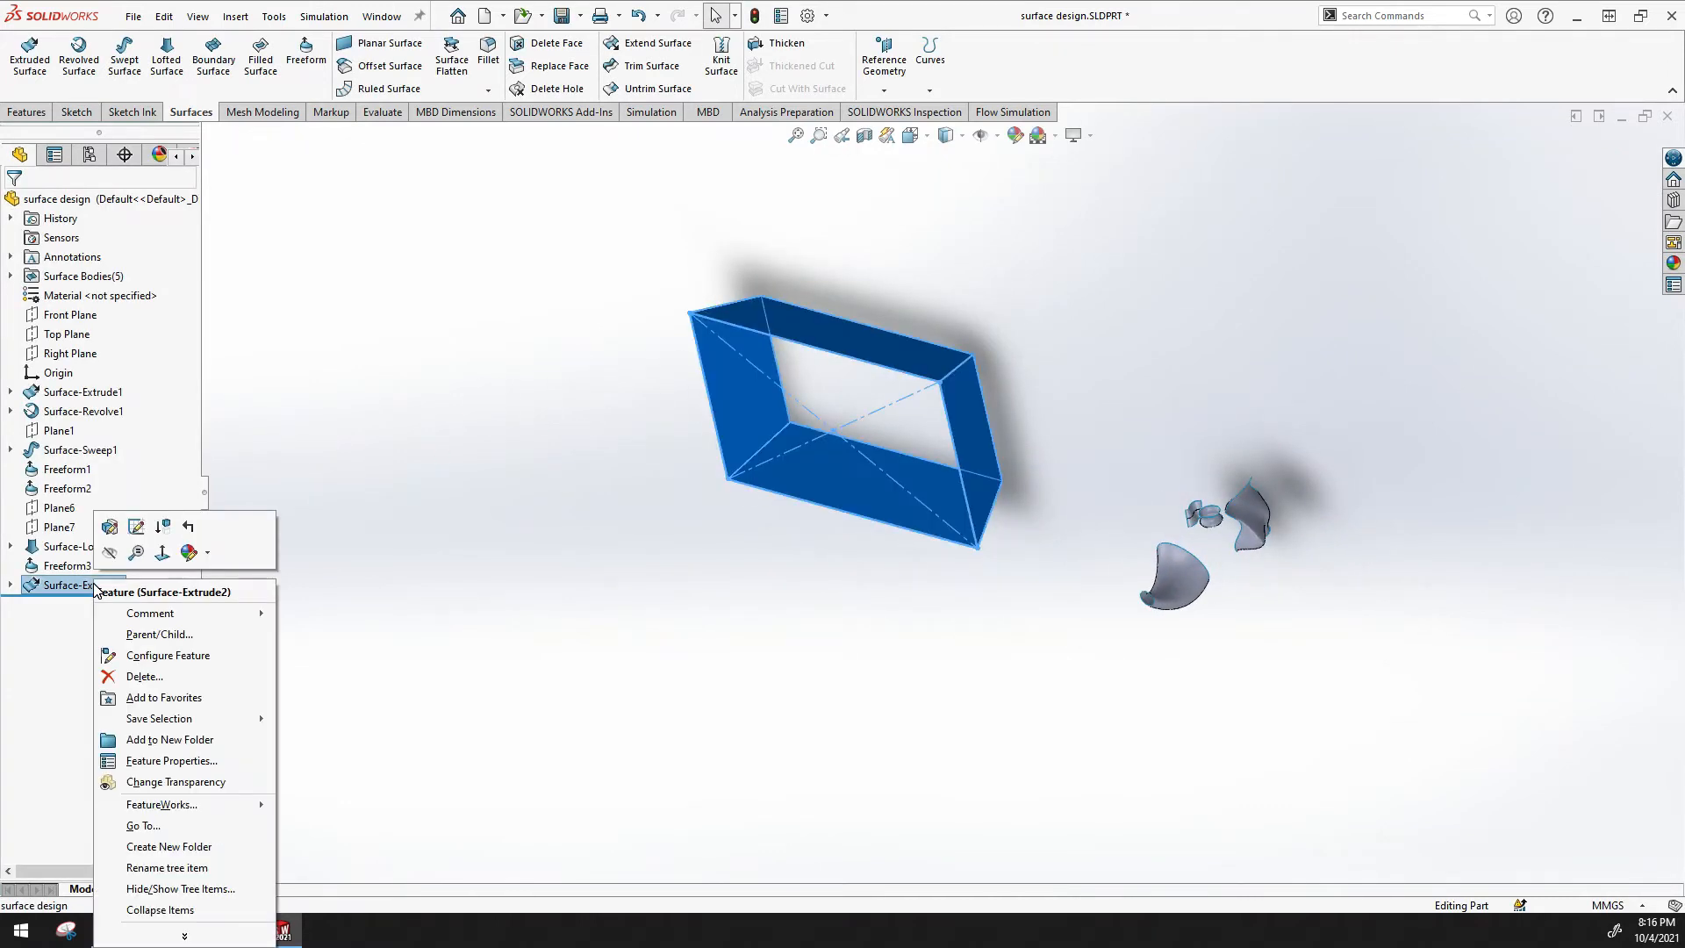
click(132, 634)
click(515, 495)
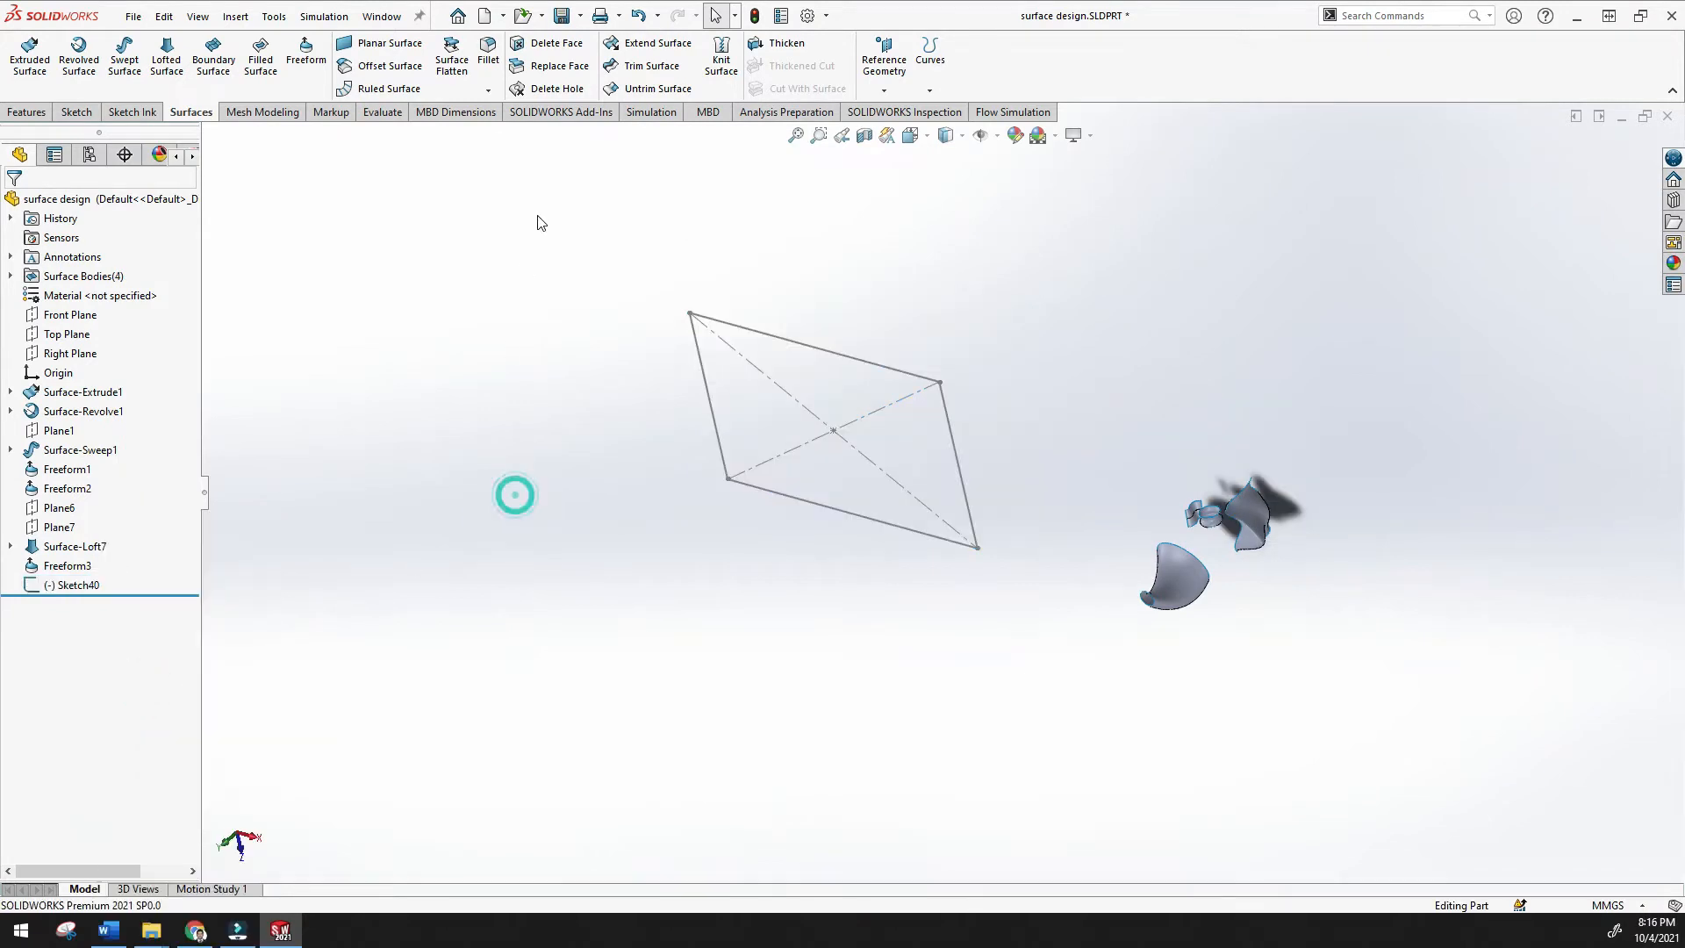
Create a planar surface from the rectangle sketch
click(388, 44)
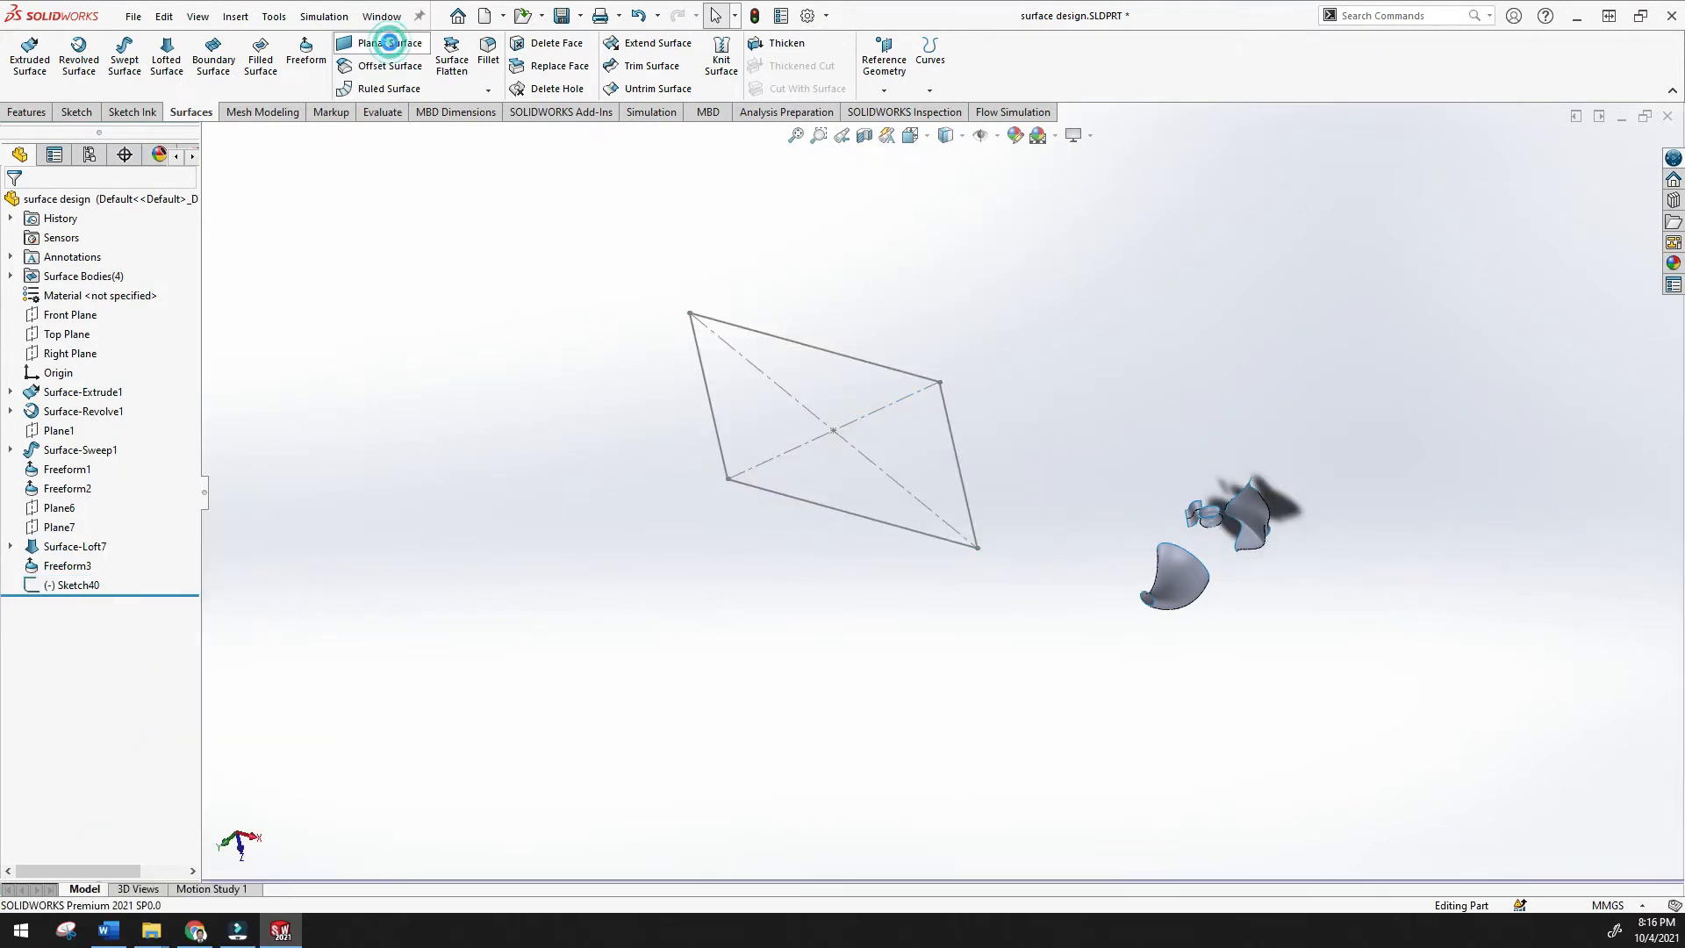
click(814, 349)
mouse_move(816, 345)
middle_down()
mouse_move(930, 316)
mouse_move(846, 440)
mouse_move(816, 412)
middle_up()
click(13, 204)
middle_drag(592, 479, 737, 349)
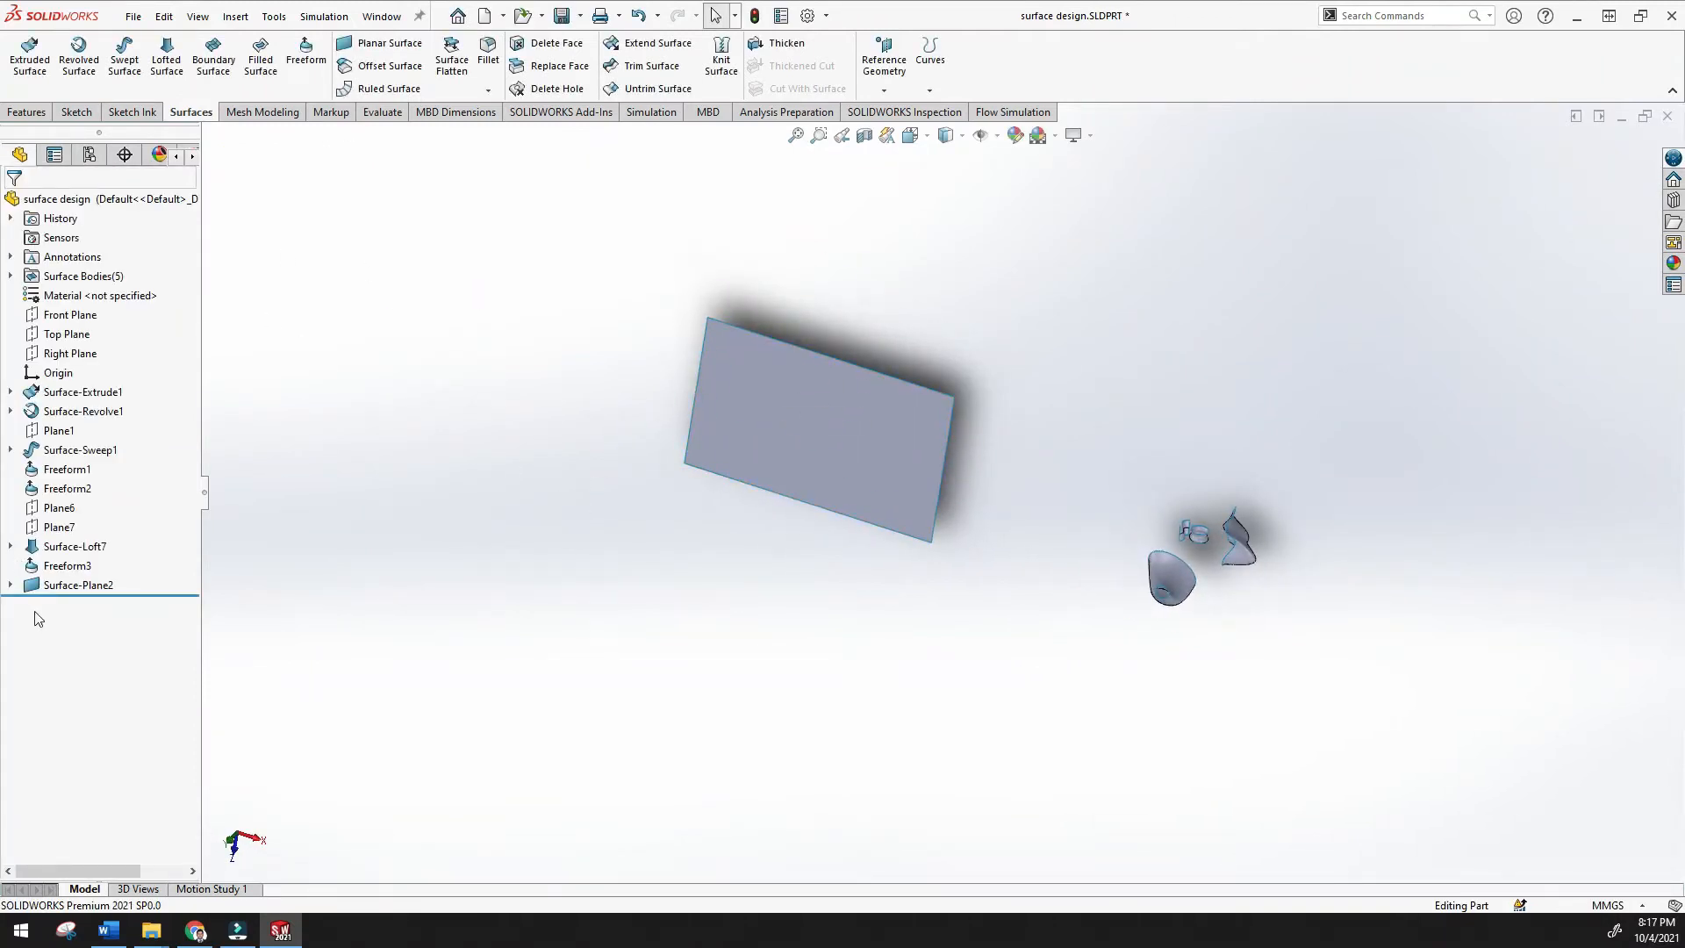
Delete the planar surface made from the rectangle sketch
right_click(75, 584)
click(100, 687)
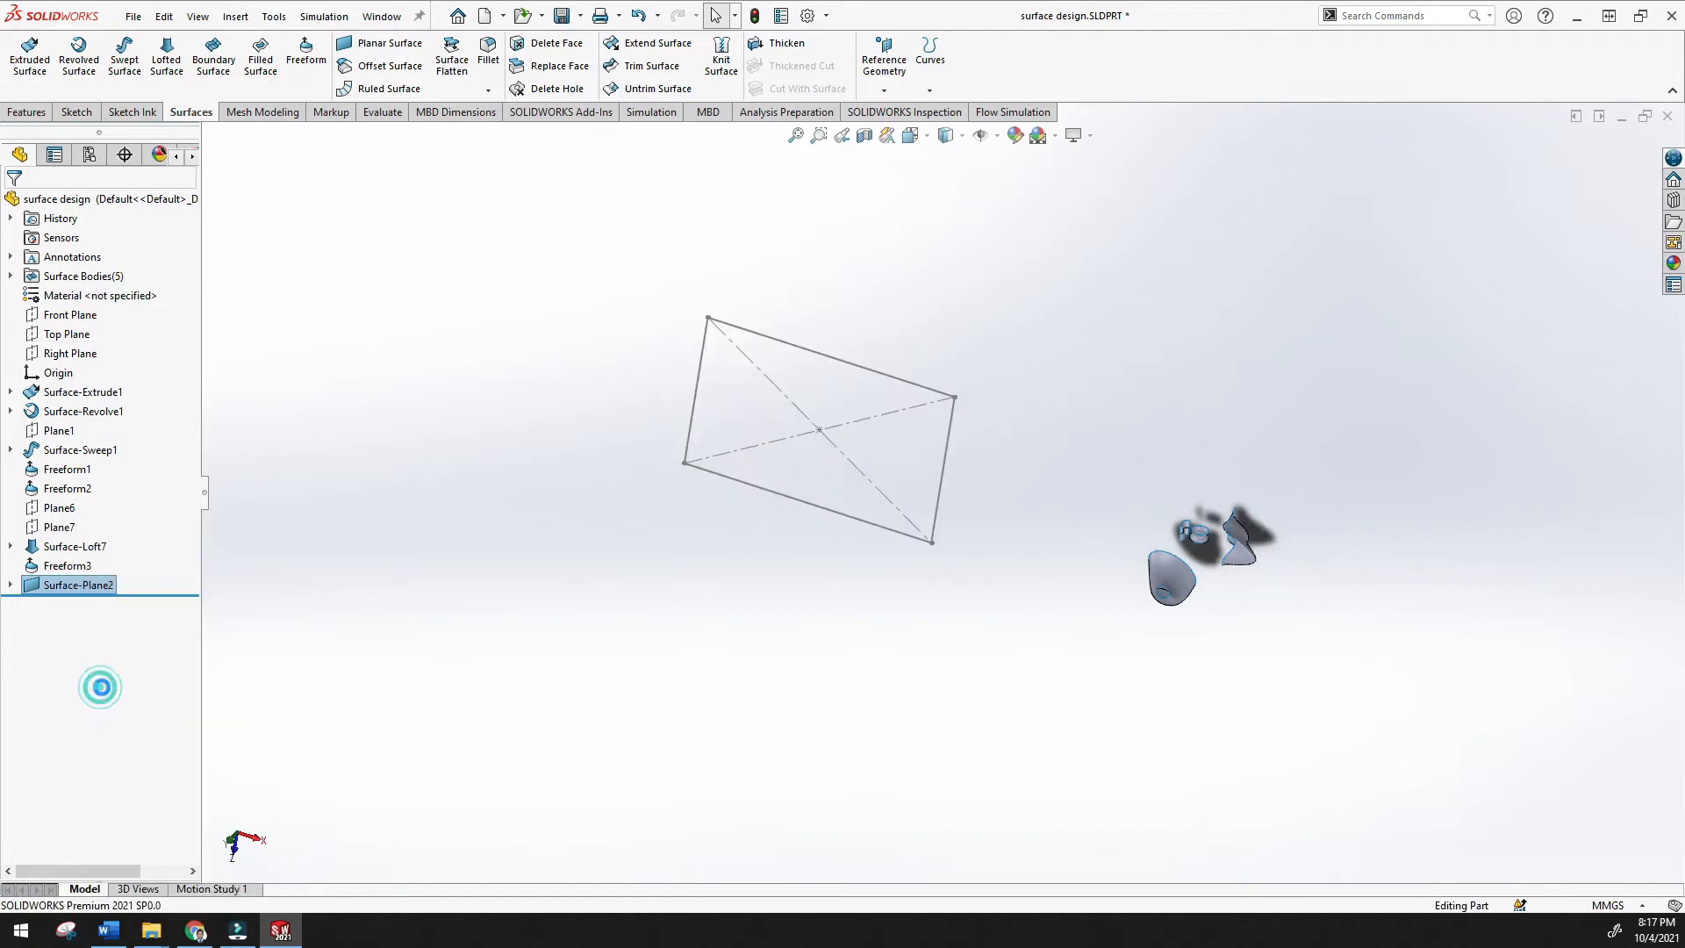
middle_drag(632, 471, 572, 516)
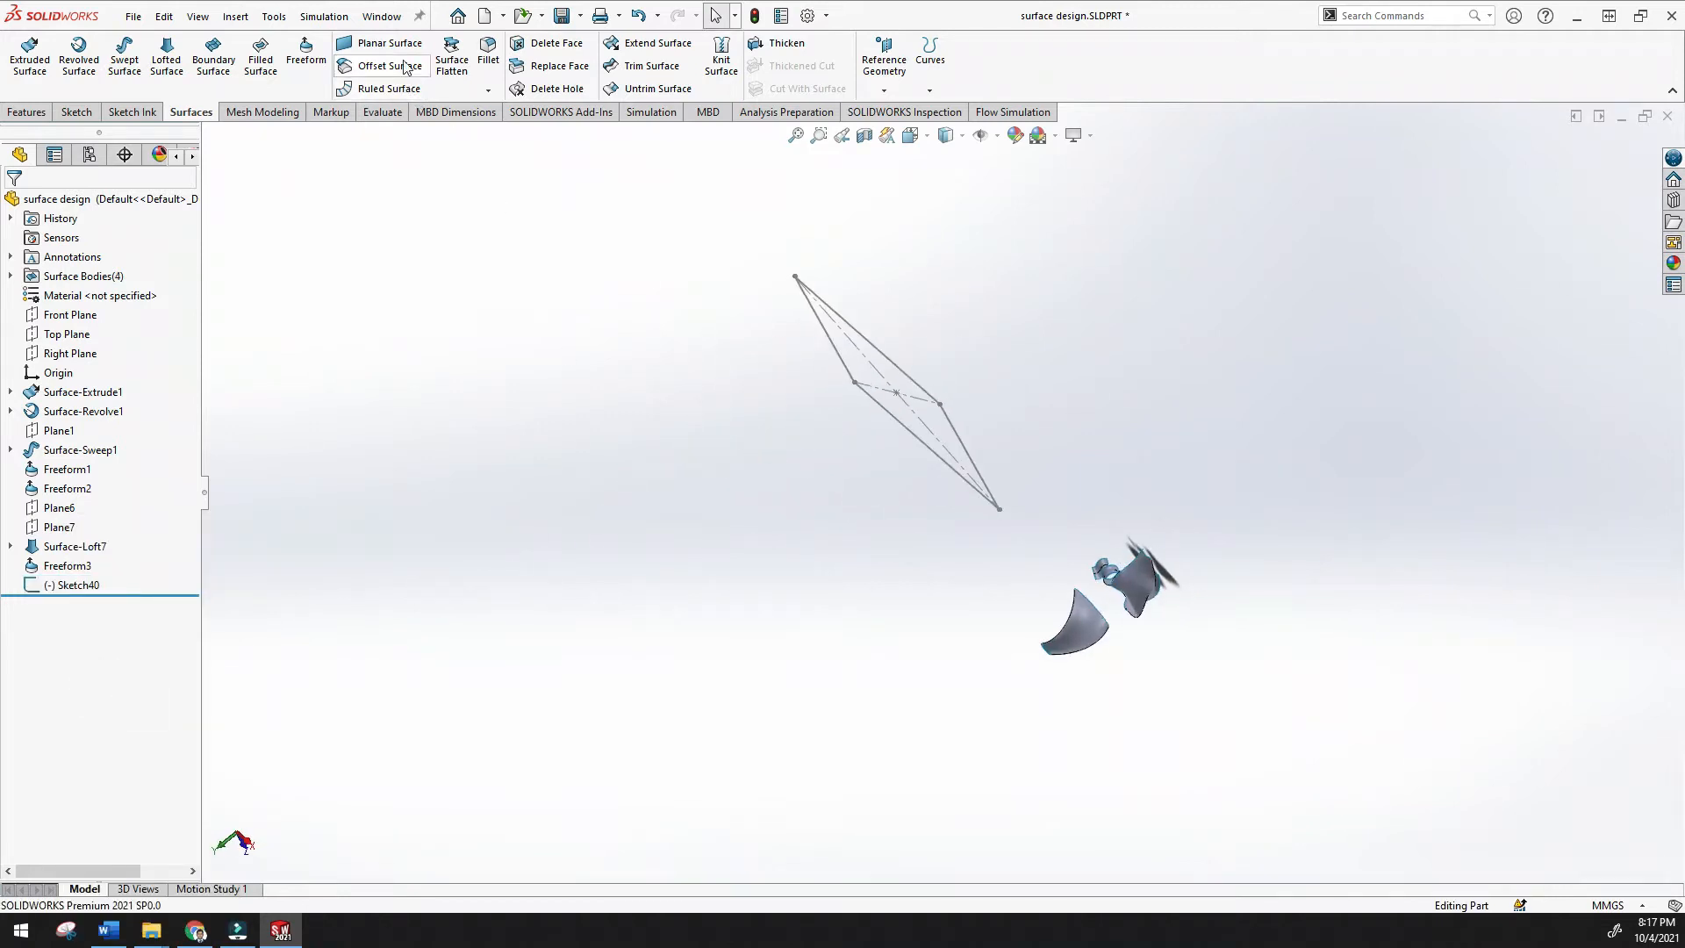
Try a filled surface on the rectangle sketch with the Contact edge setting, and cancel it
click(261, 59)
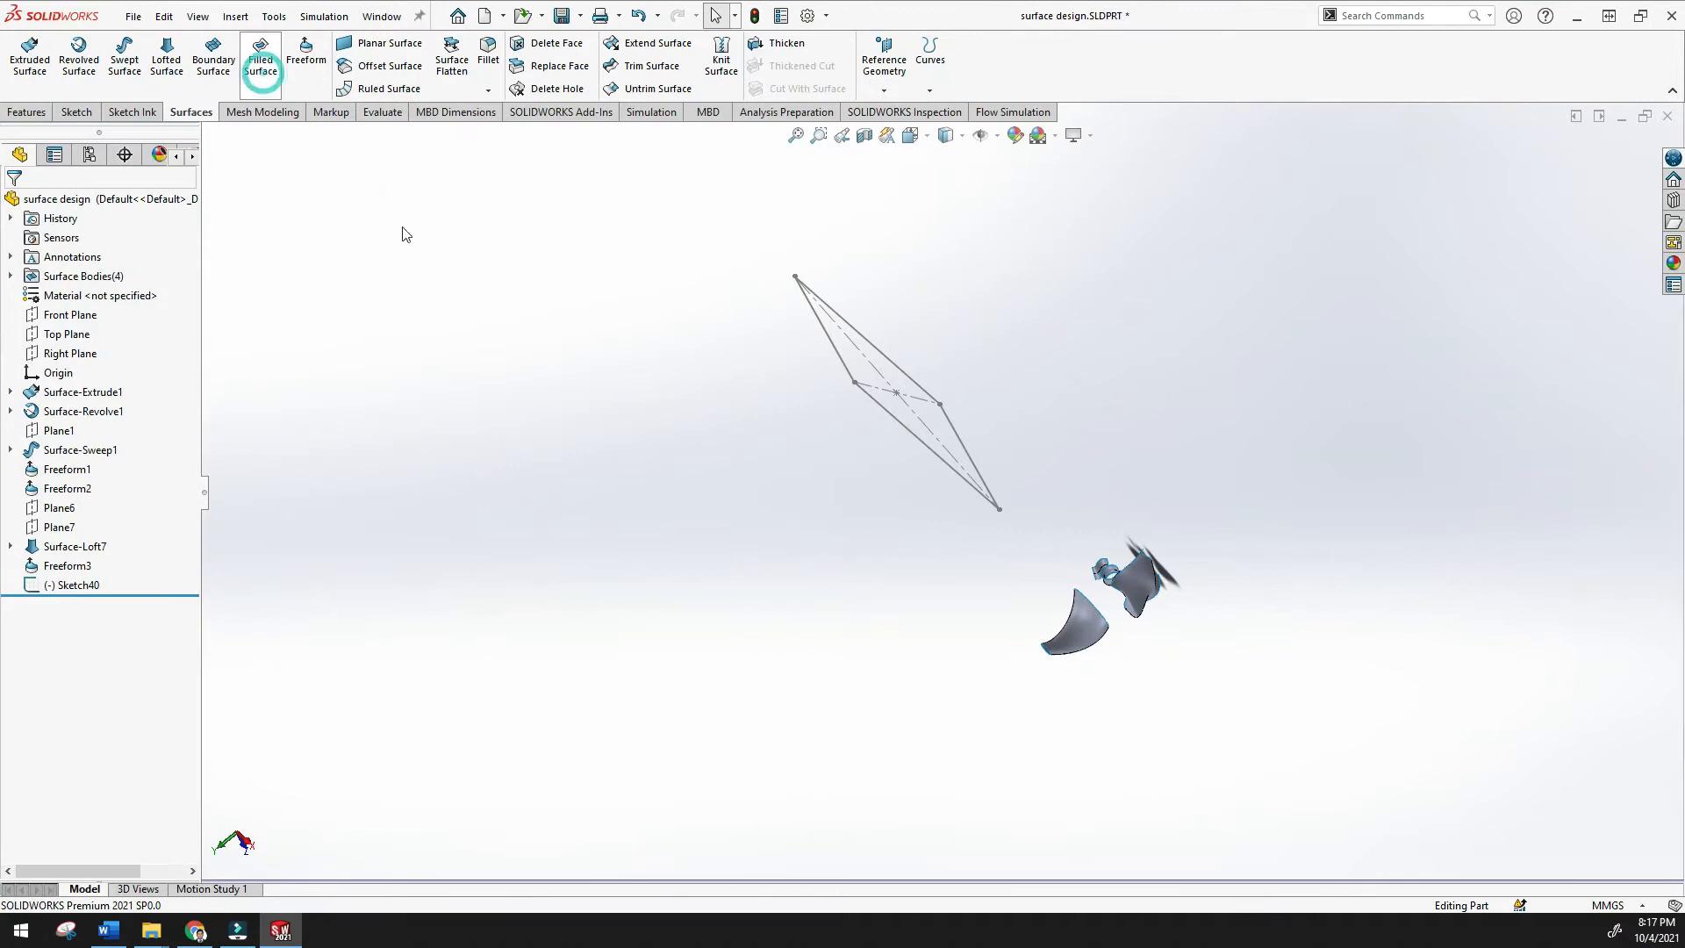
mouse_move(472, 352)
middle_down()
mouse_move(463, 290)
mouse_move(891, 389)
mouse_move(768, 368)
mouse_move(798, 331)
middle_up()
click(879, 387)
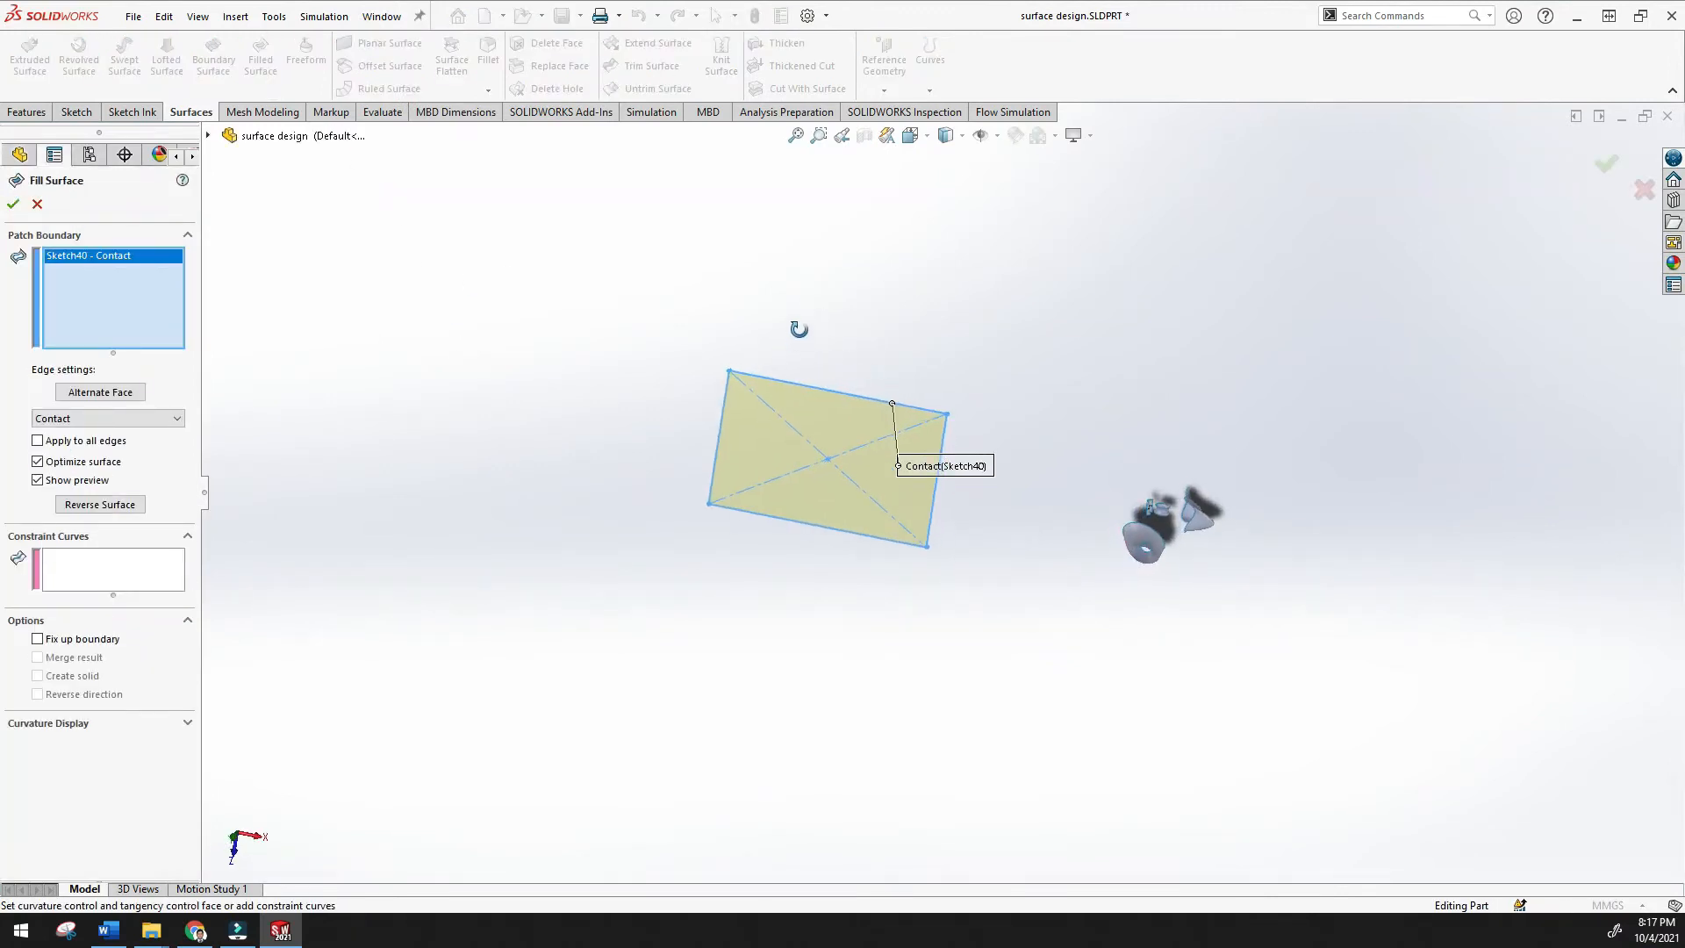
click(150, 419)
click(151, 436)
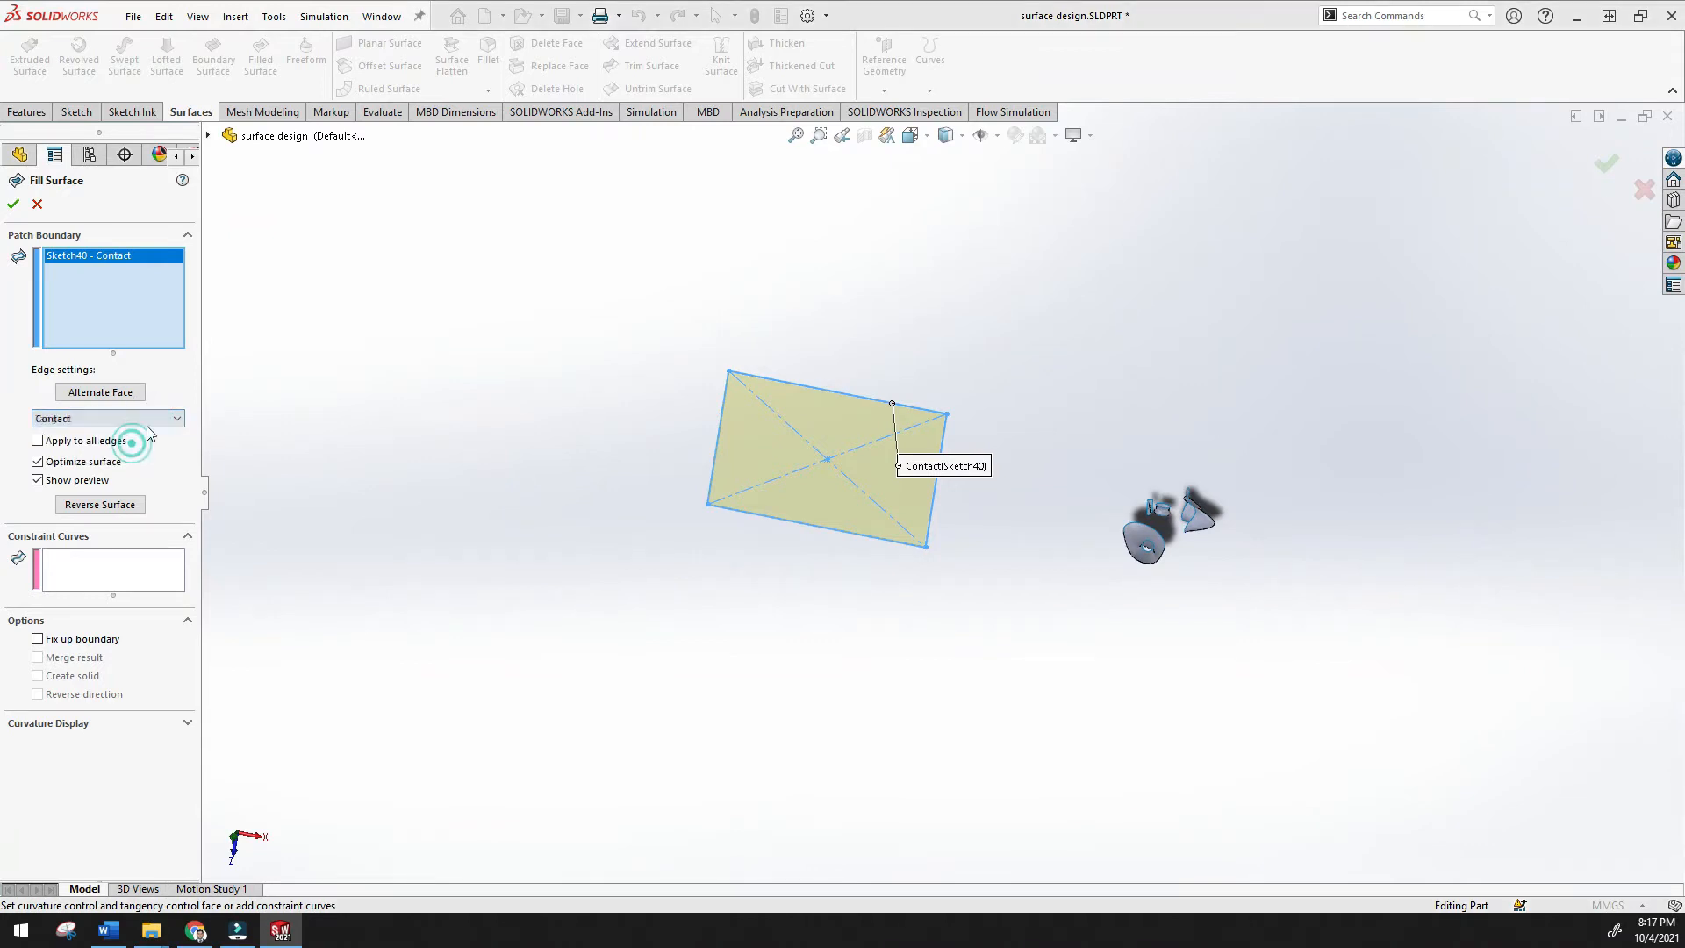
key(Return)
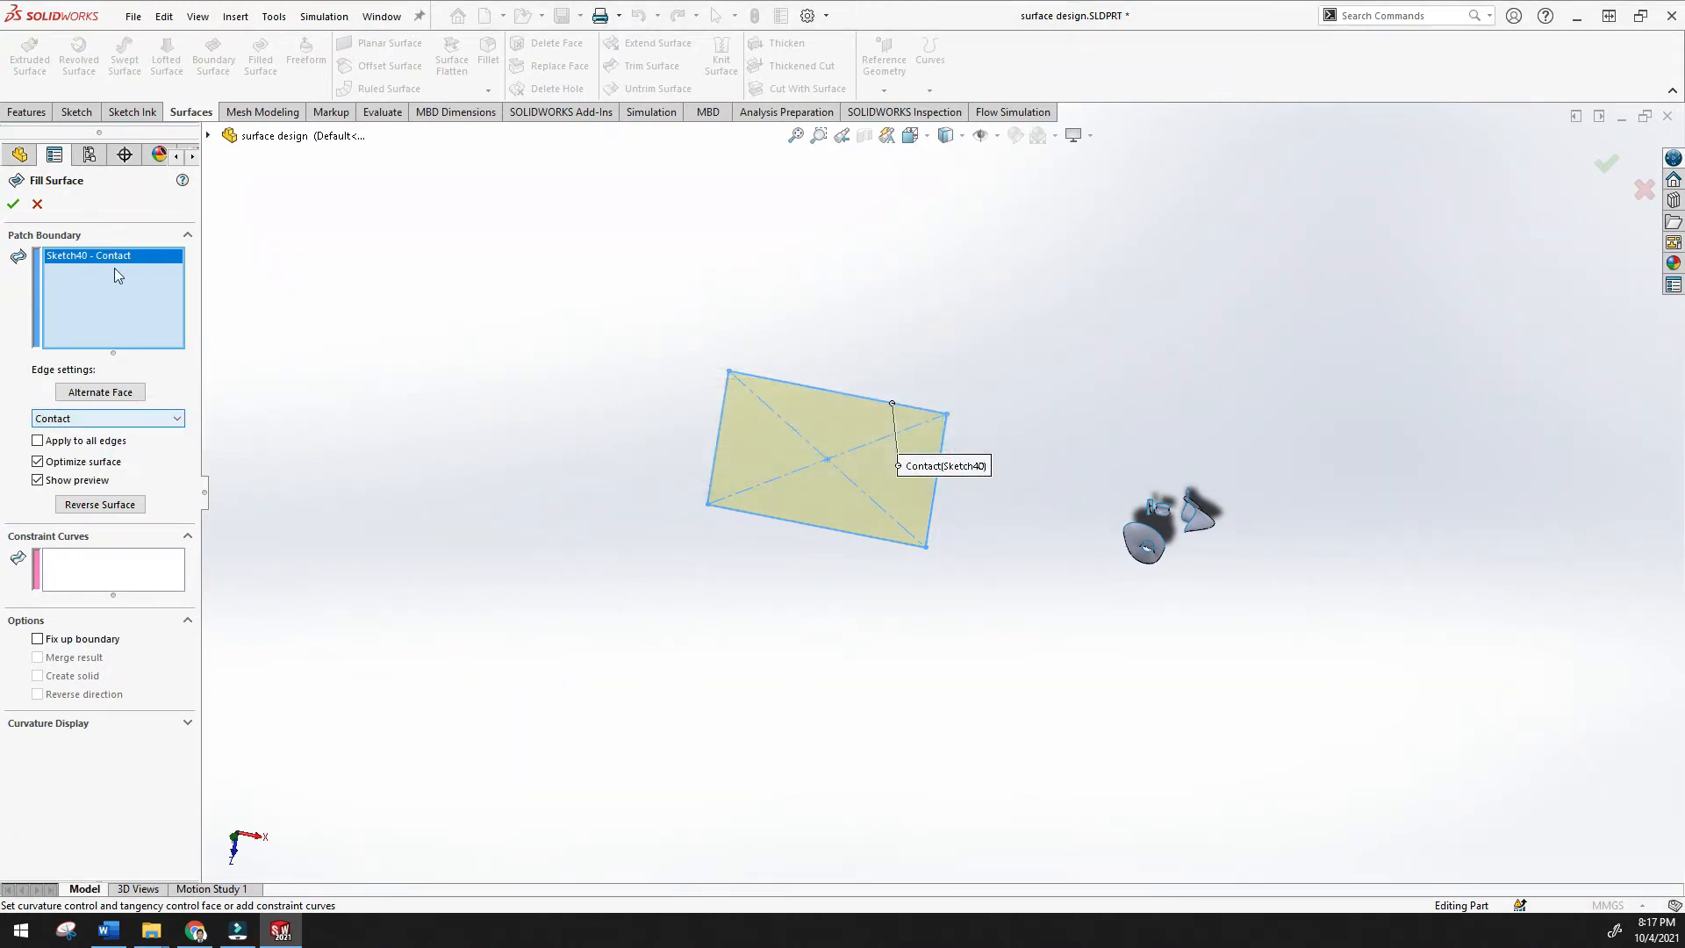
click(169, 421)
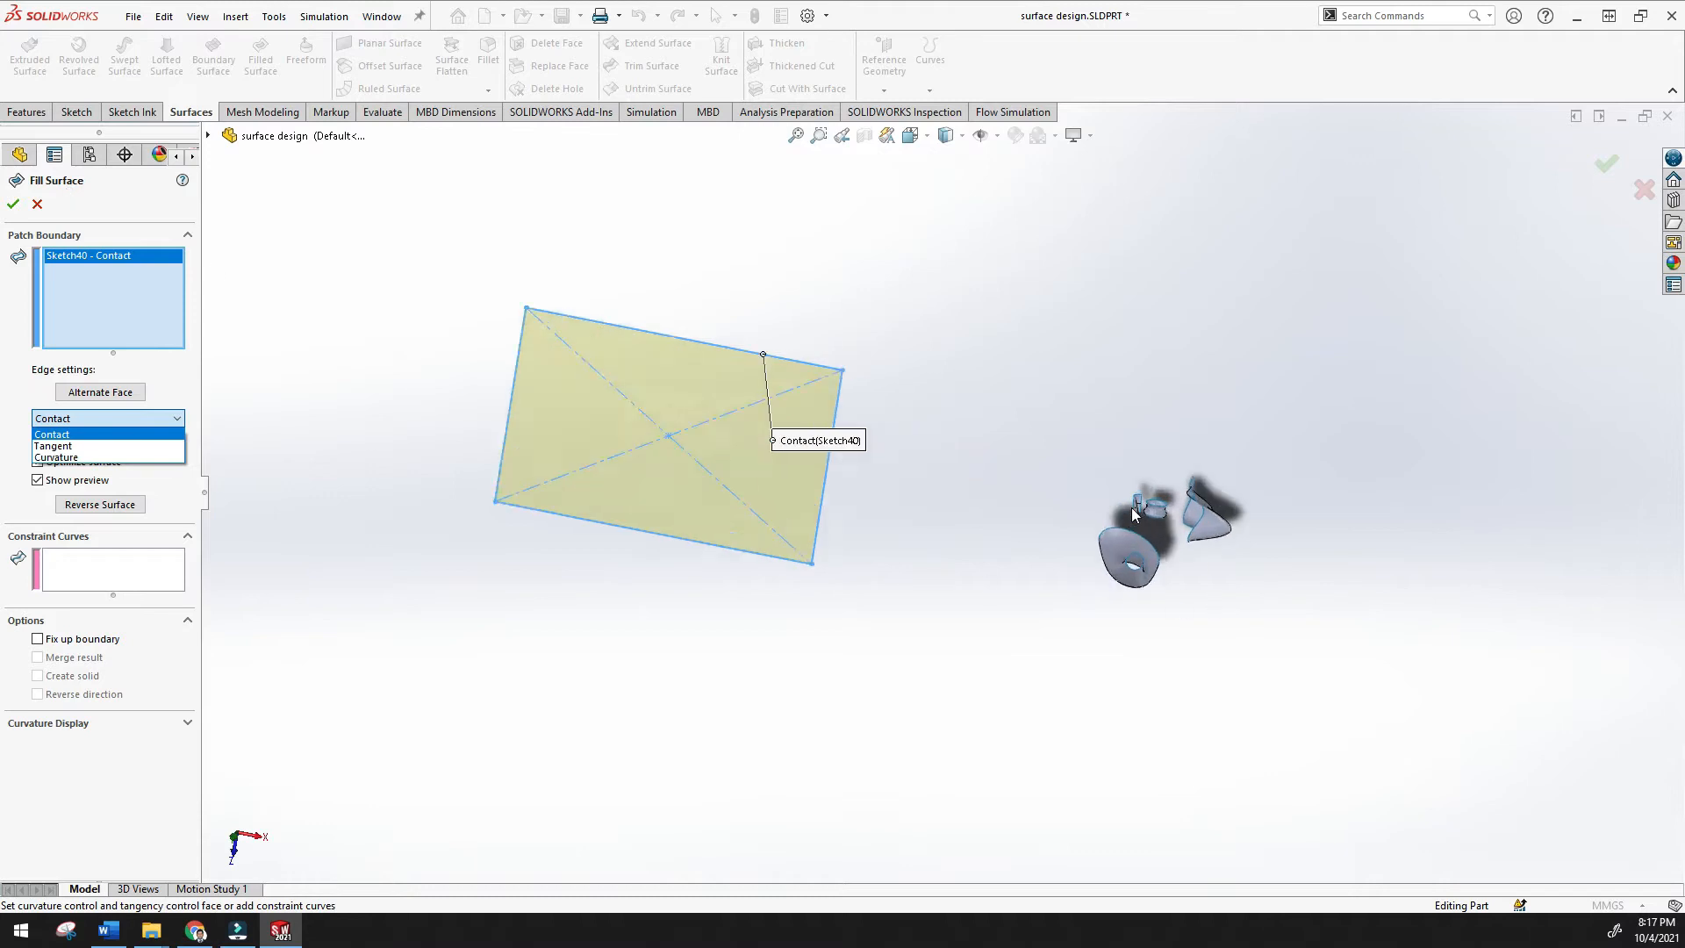
scroll(1157, 539, down, 5)
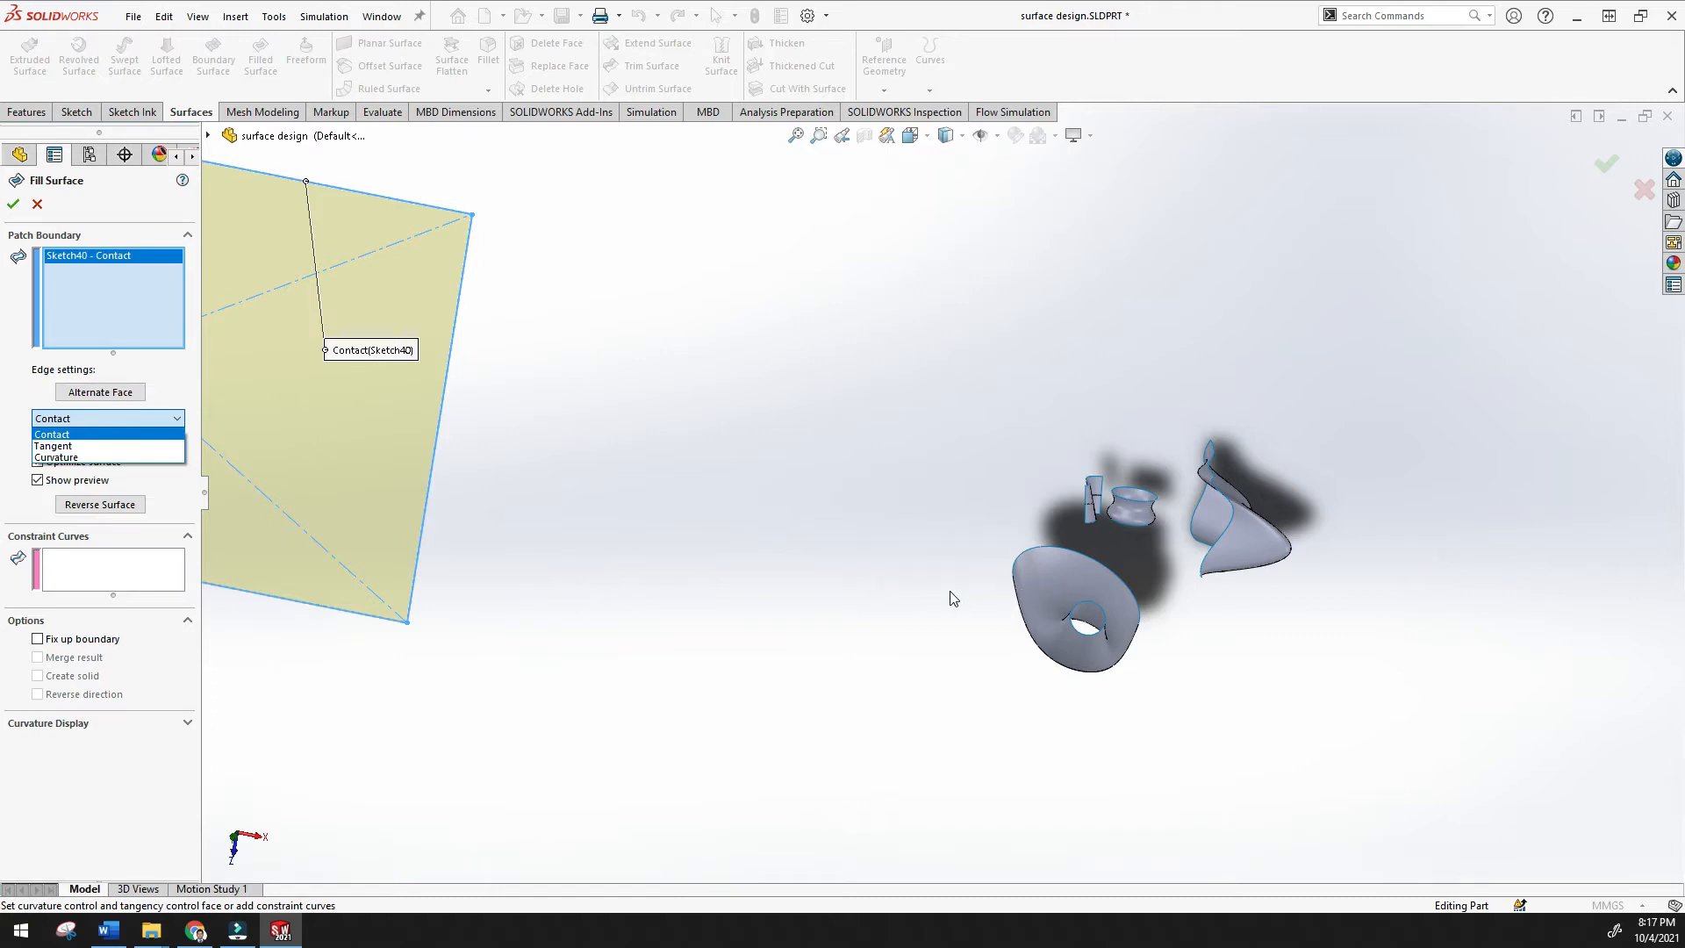
scroll(749, 463, up, 4)
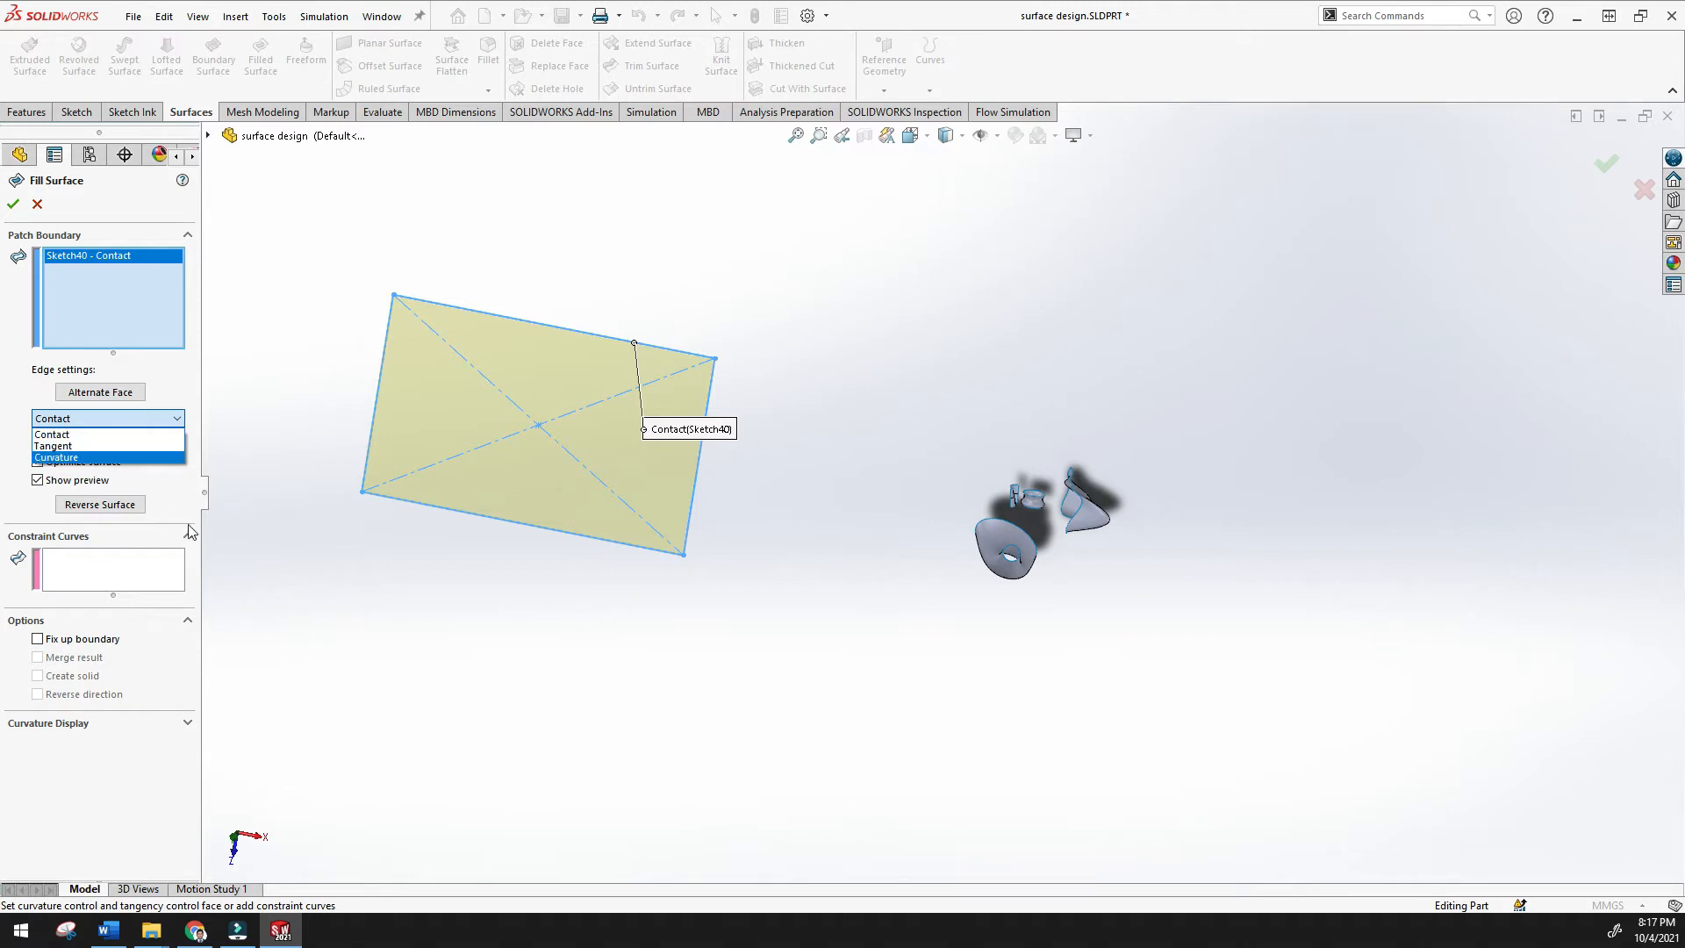
click(32, 211)
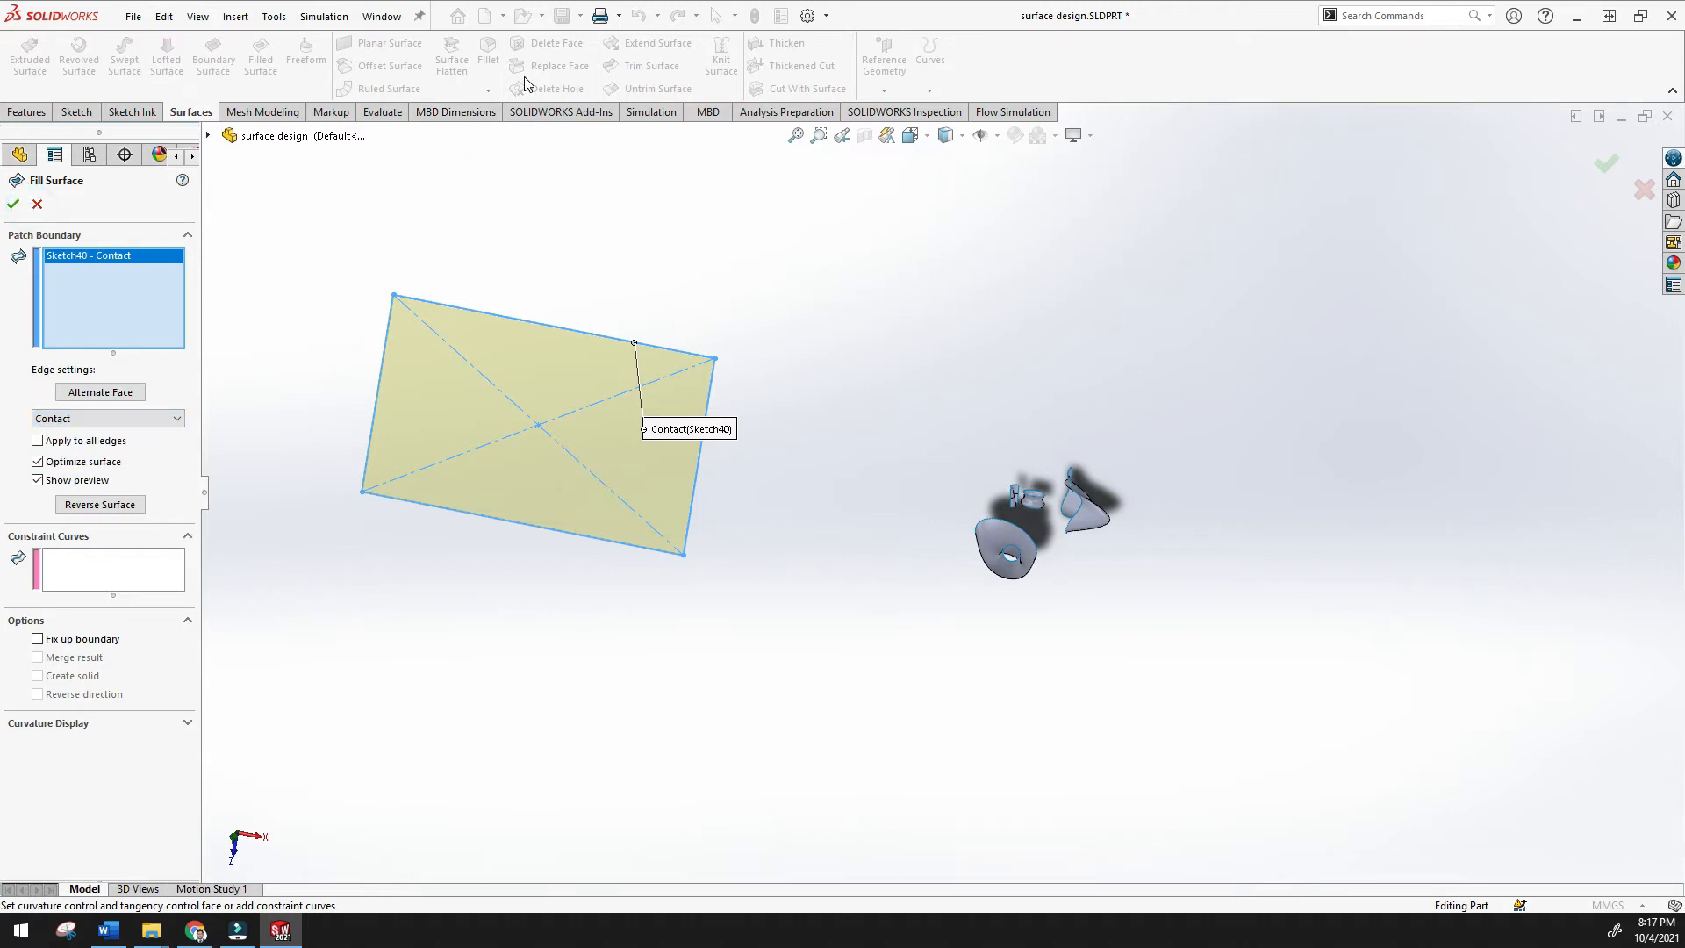
click(39, 205)
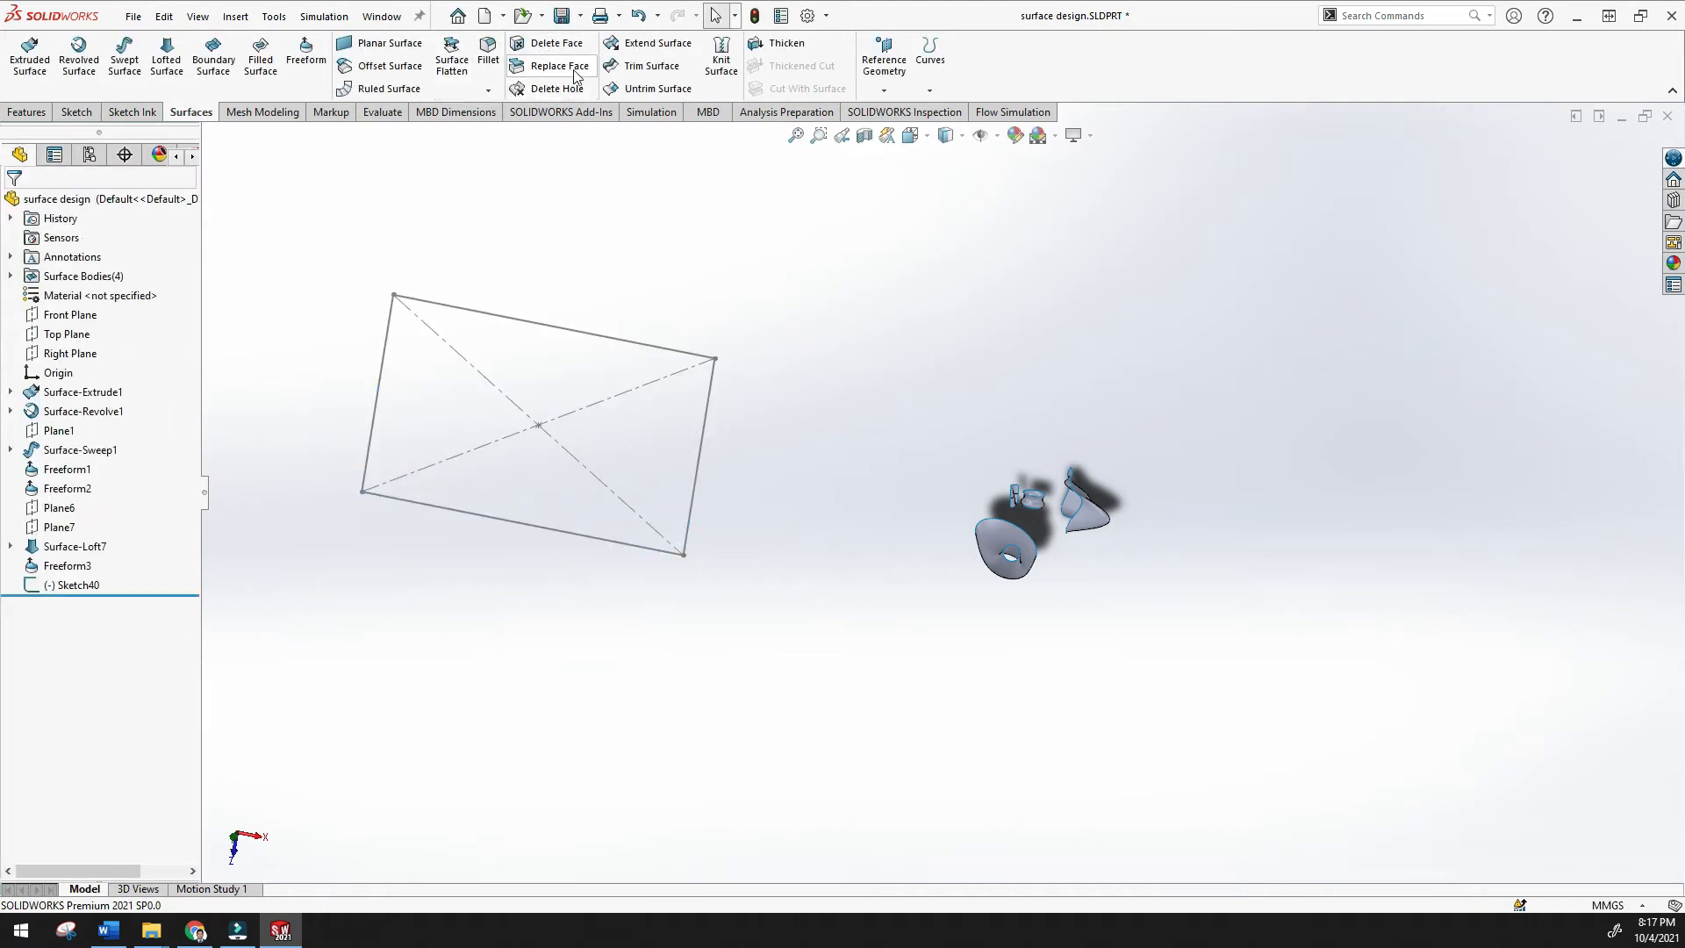
Create a planar surface bounded by the rectangle sketch
click(393, 46)
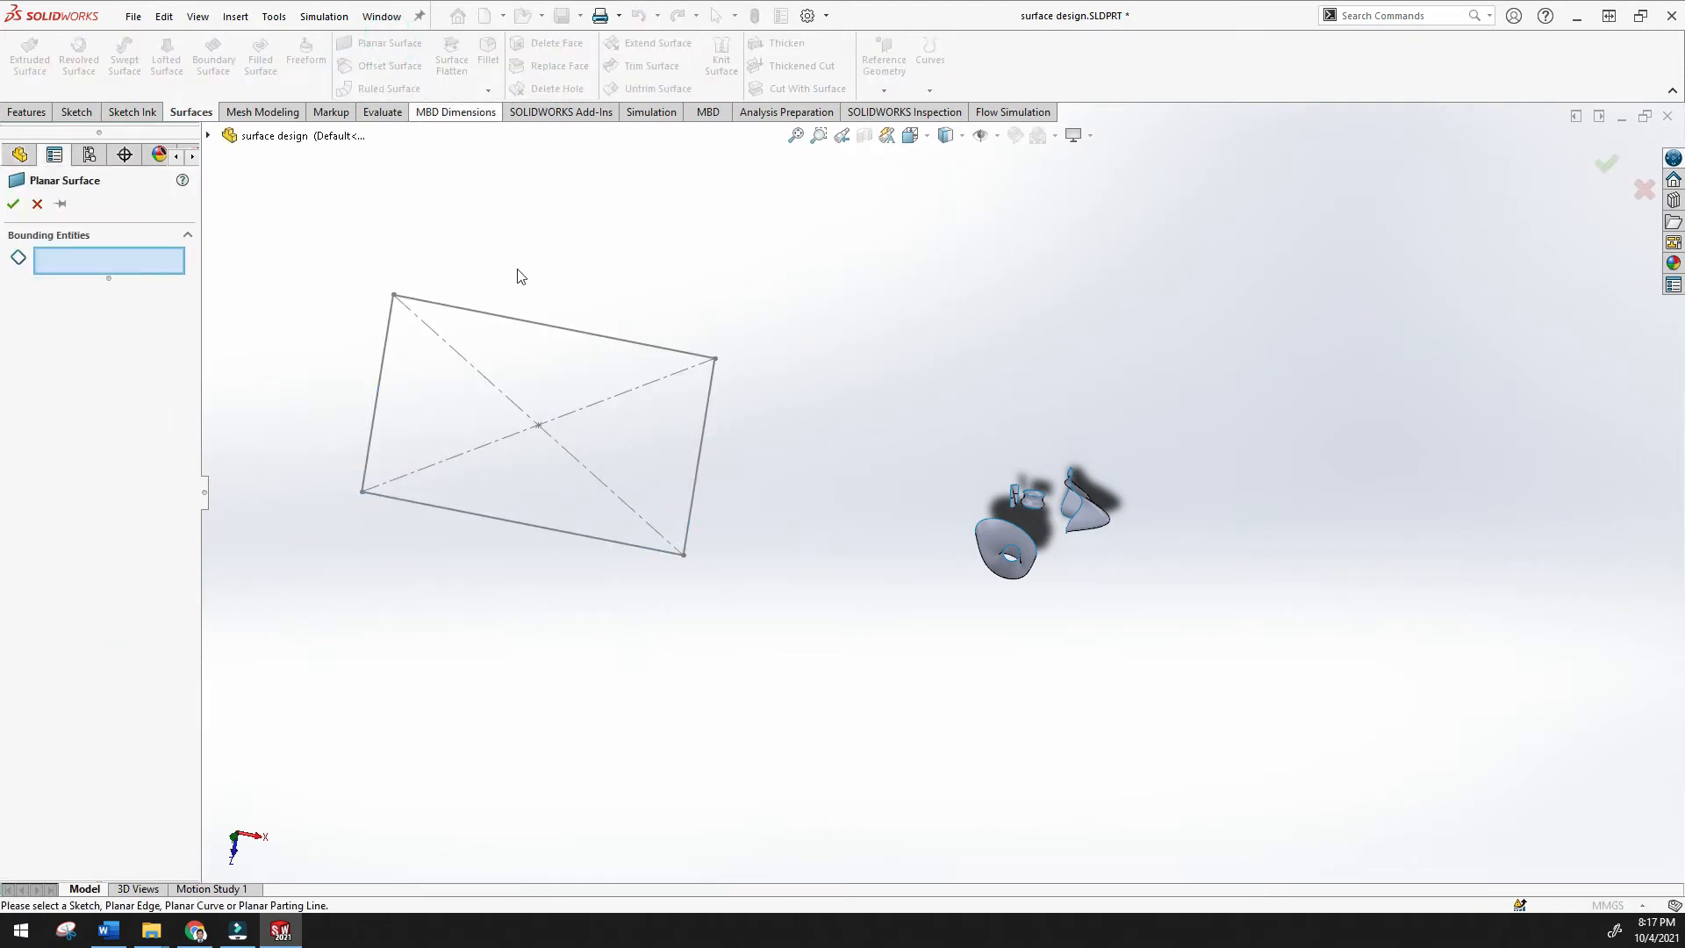
click(527, 322)
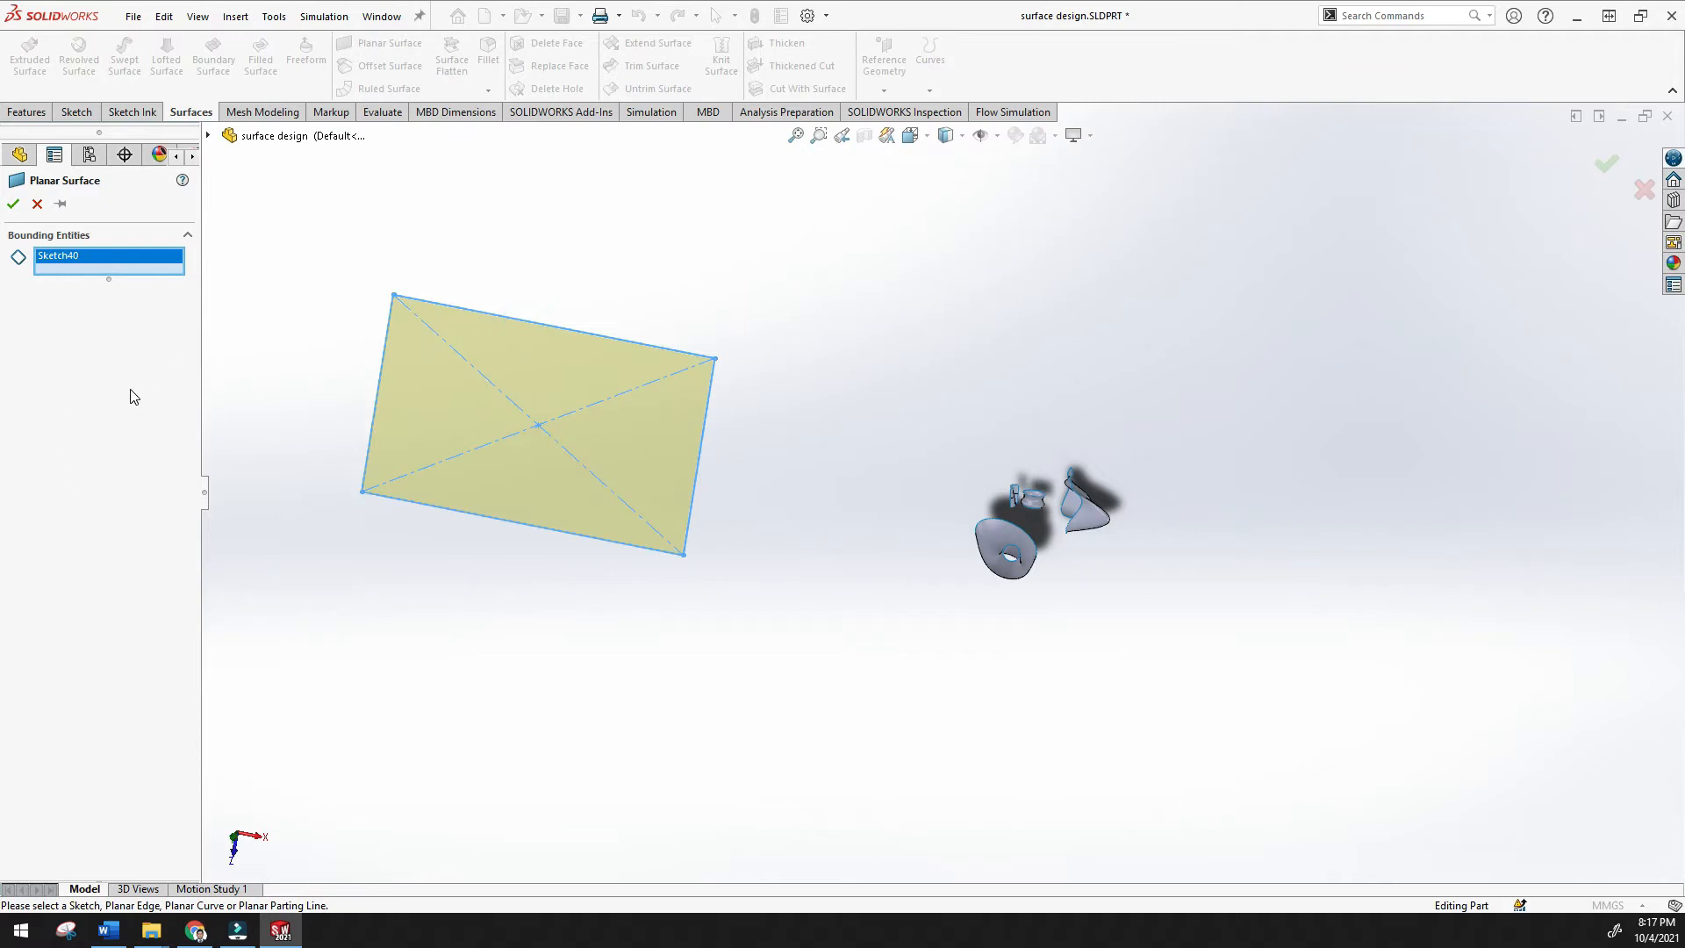
click(17, 211)
mouse_move(602, 252)
middle_down()
mouse_move(647, 263)
mouse_move(620, 296)
mouse_move(593, 249)
middle_up()
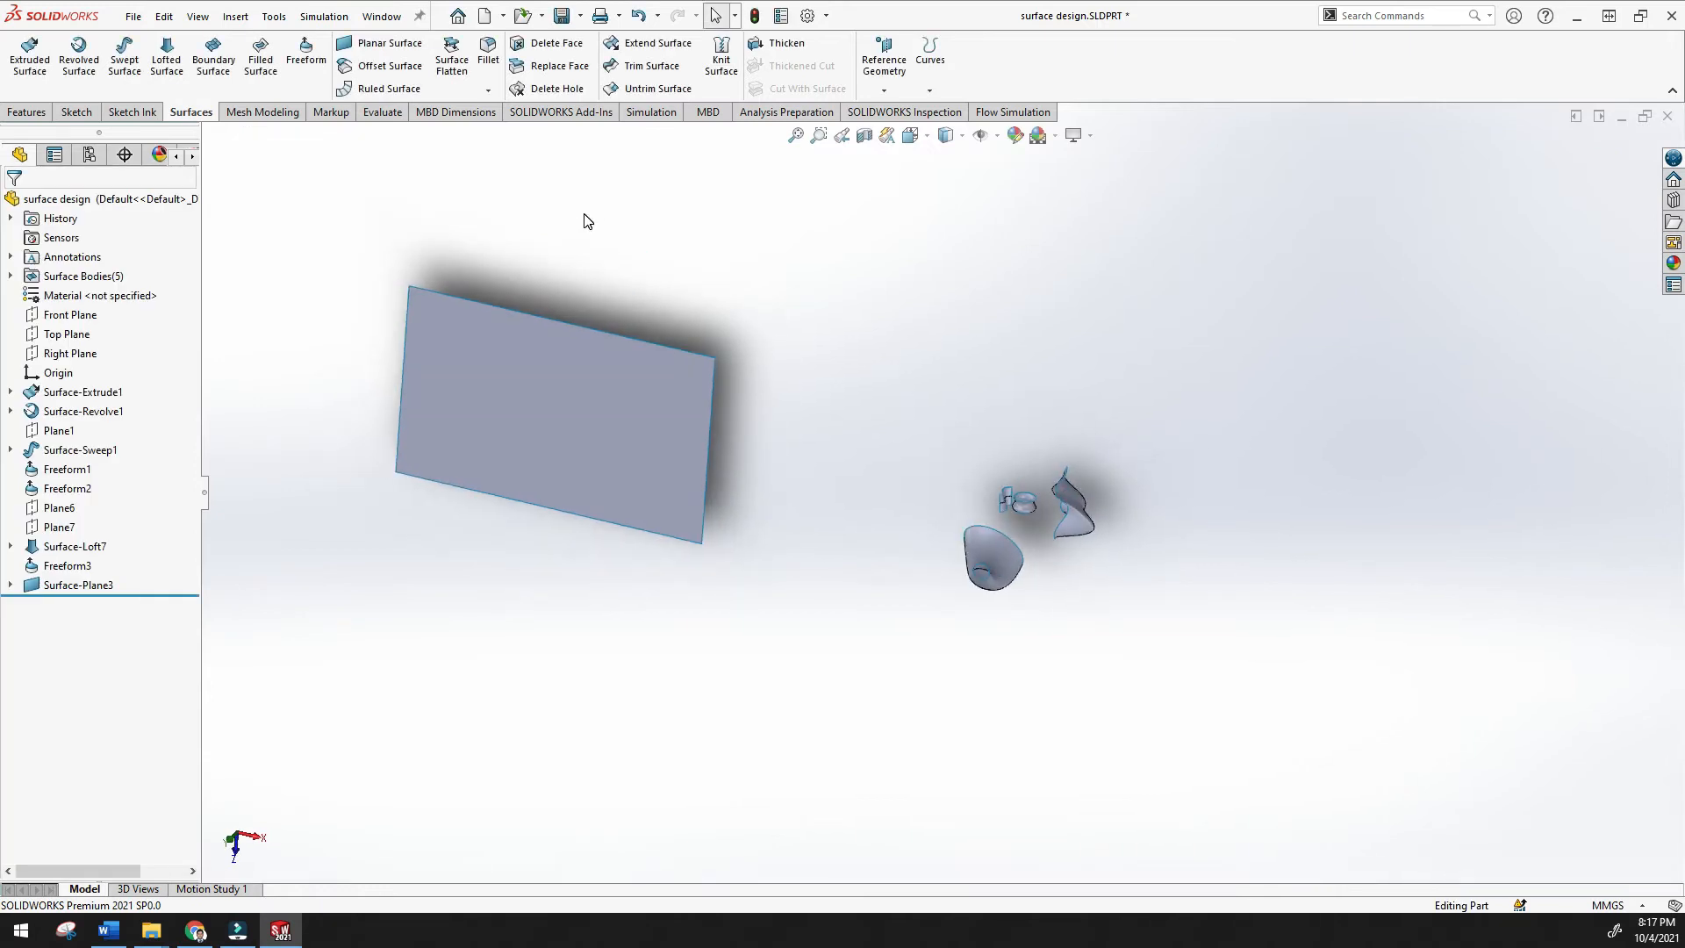
Start an offset surface from the rectangular planar face with an offset distance of 220 mm
click(370, 67)
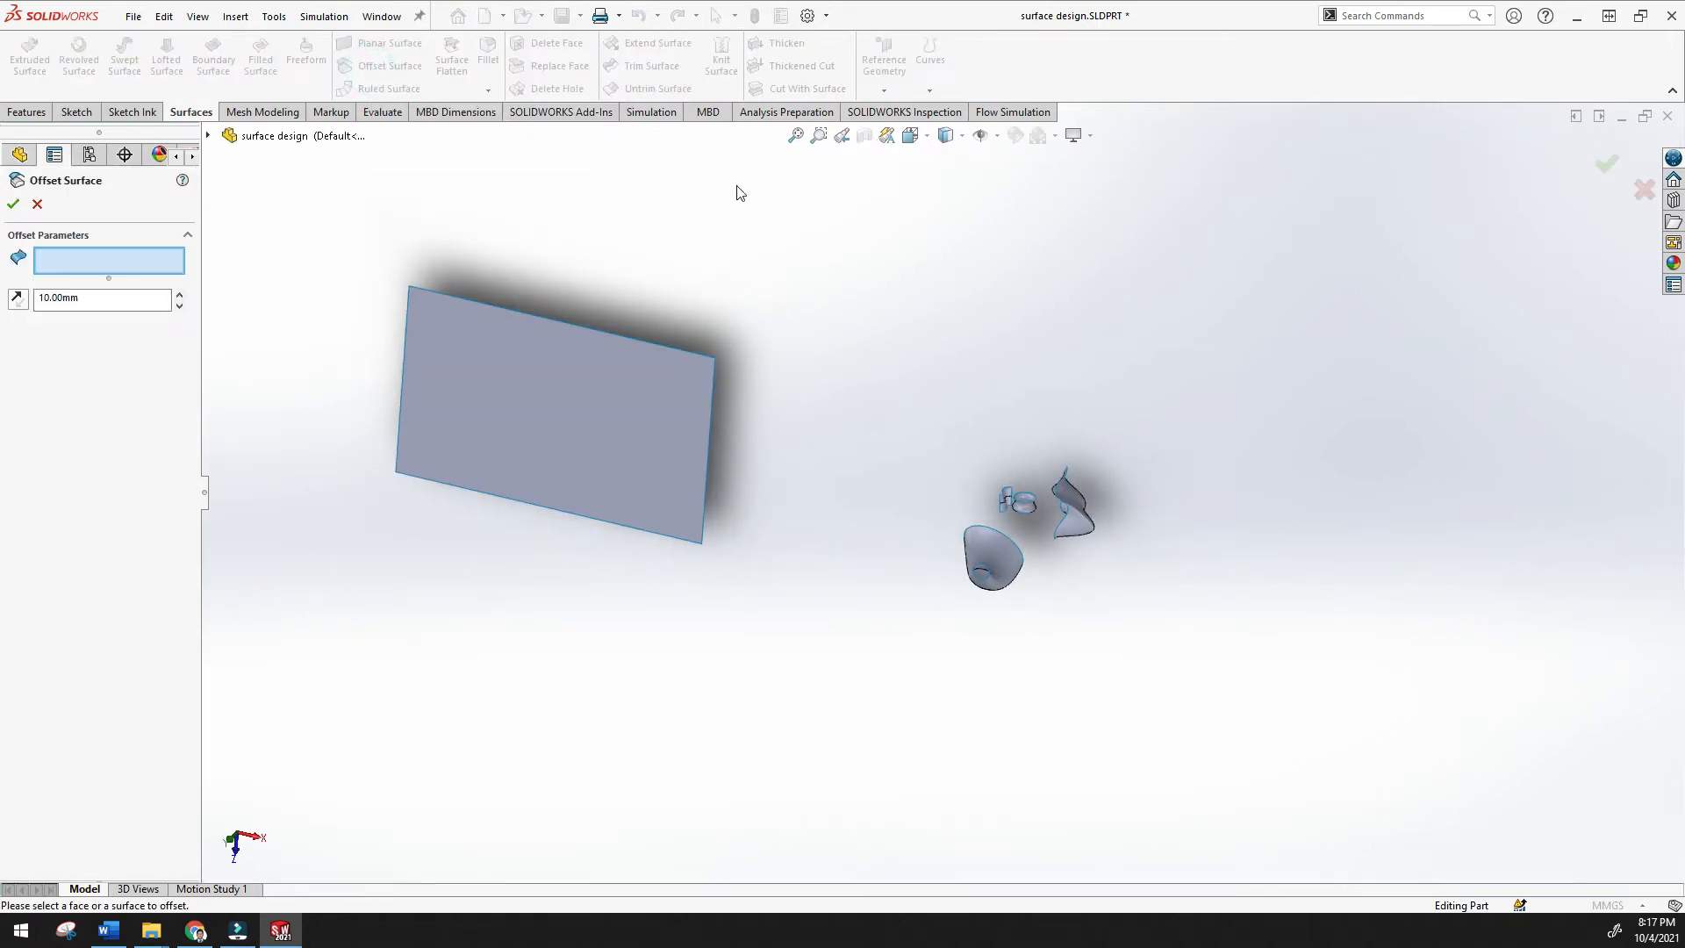
click(624, 369)
middle_drag(787, 343, 407, 374)
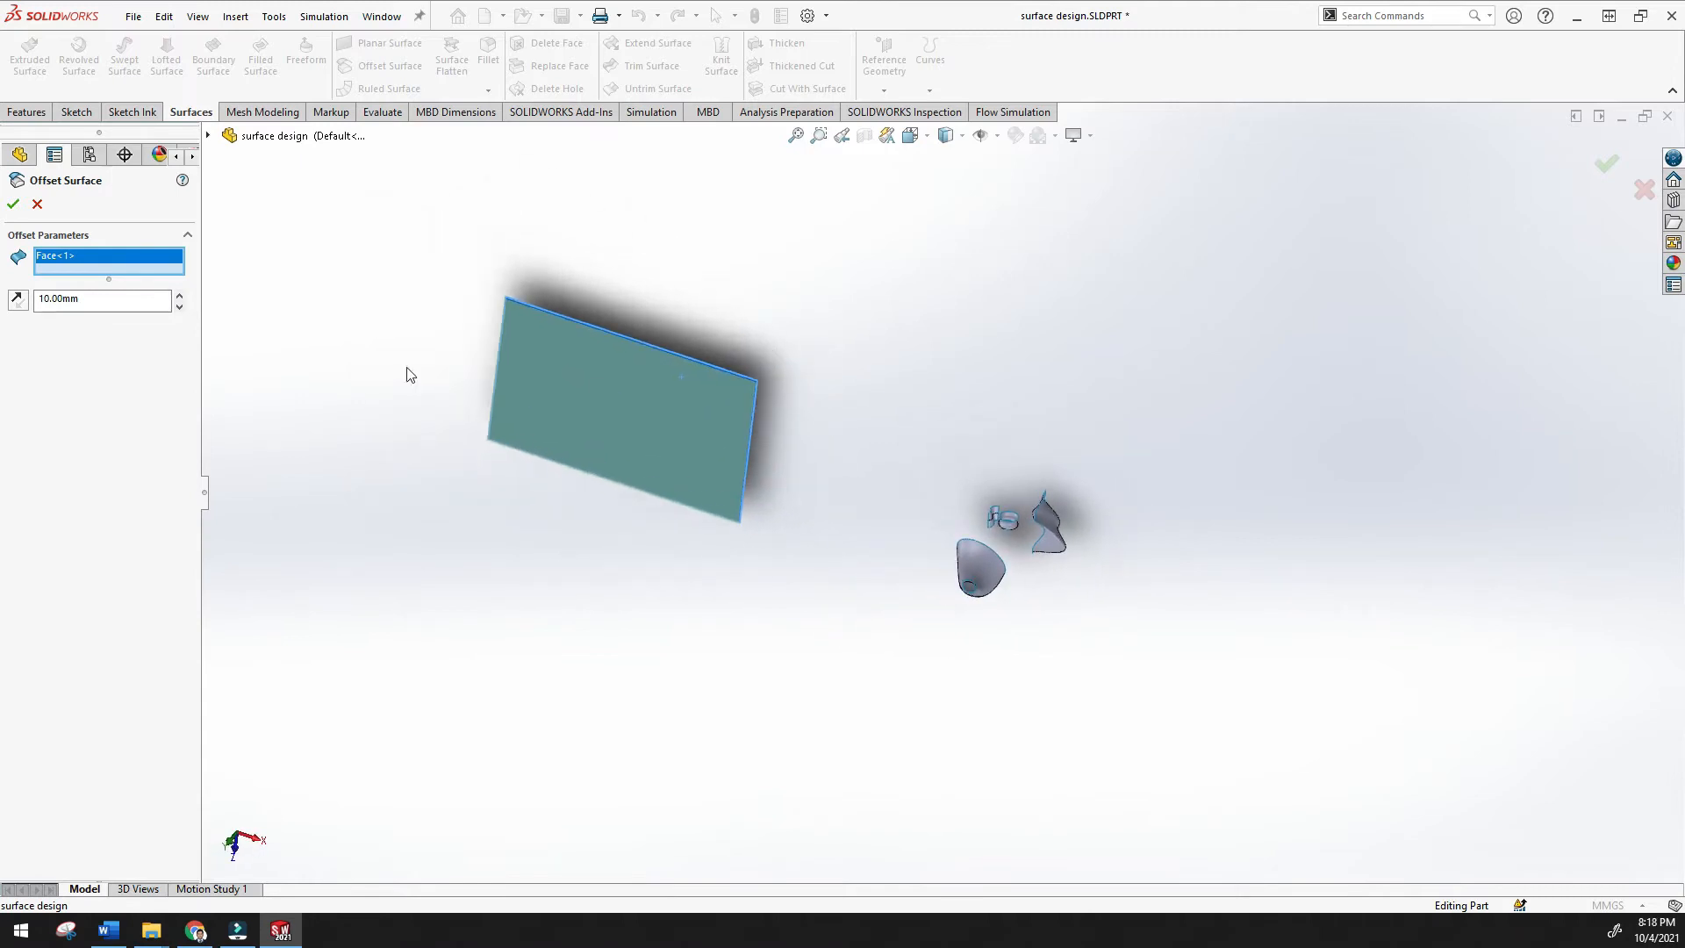
click(180, 295)
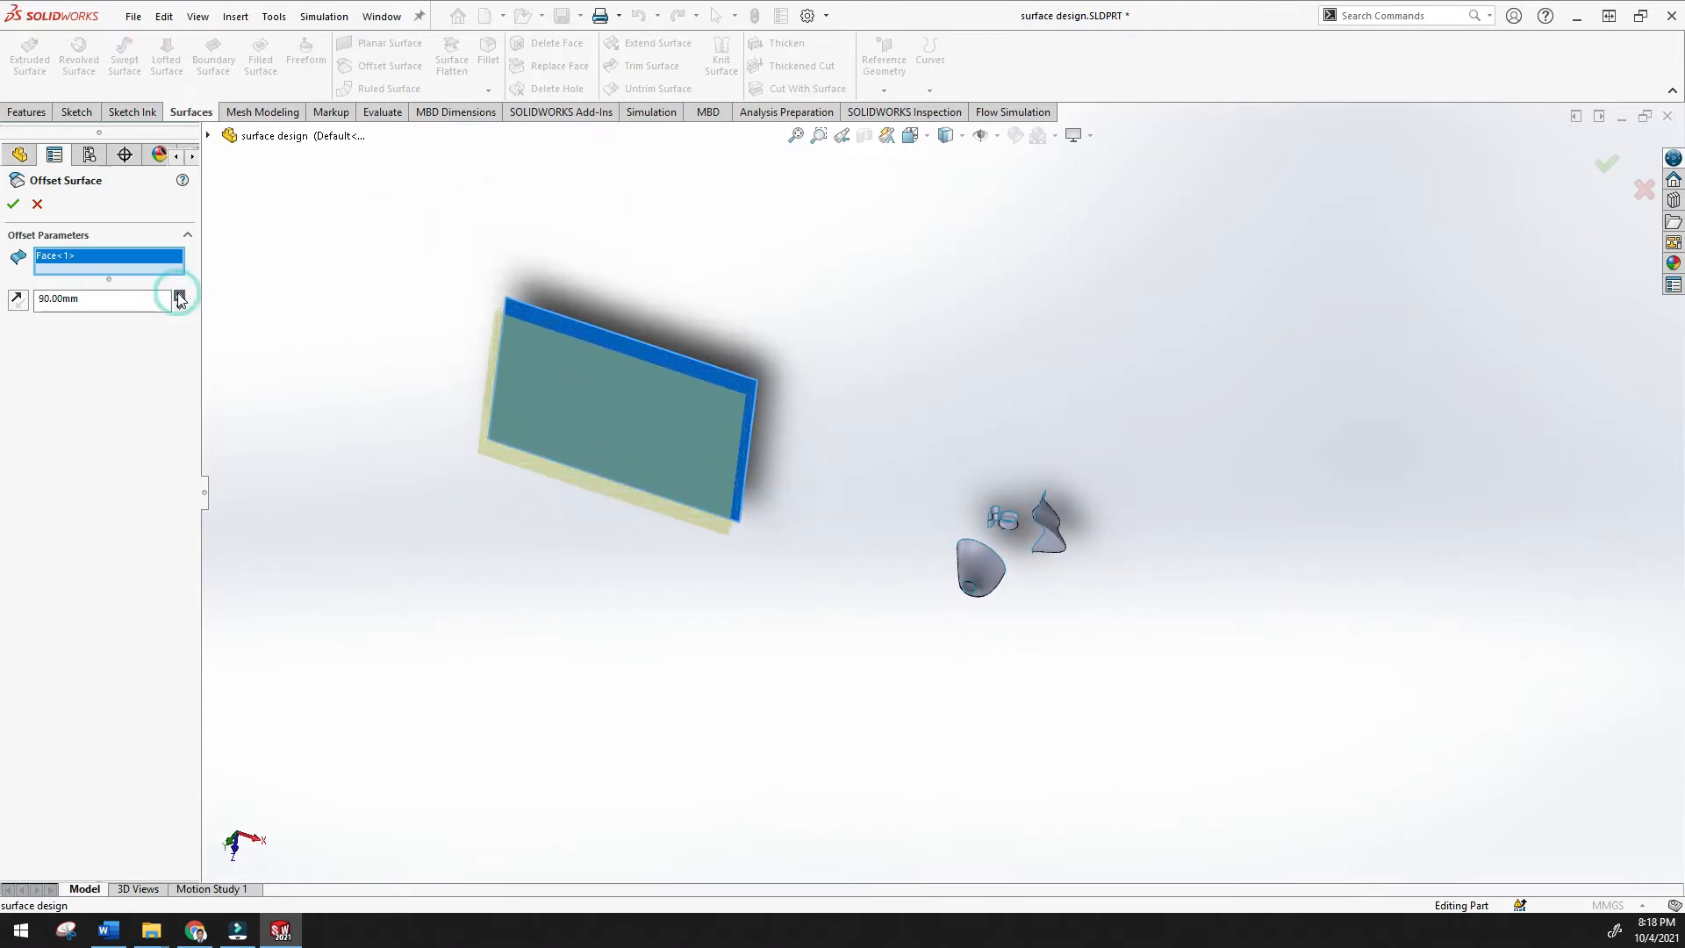
click(179, 296)
middle_drag(444, 293, 656, 324)
scroll(688, 365, down, 3)
key(f)
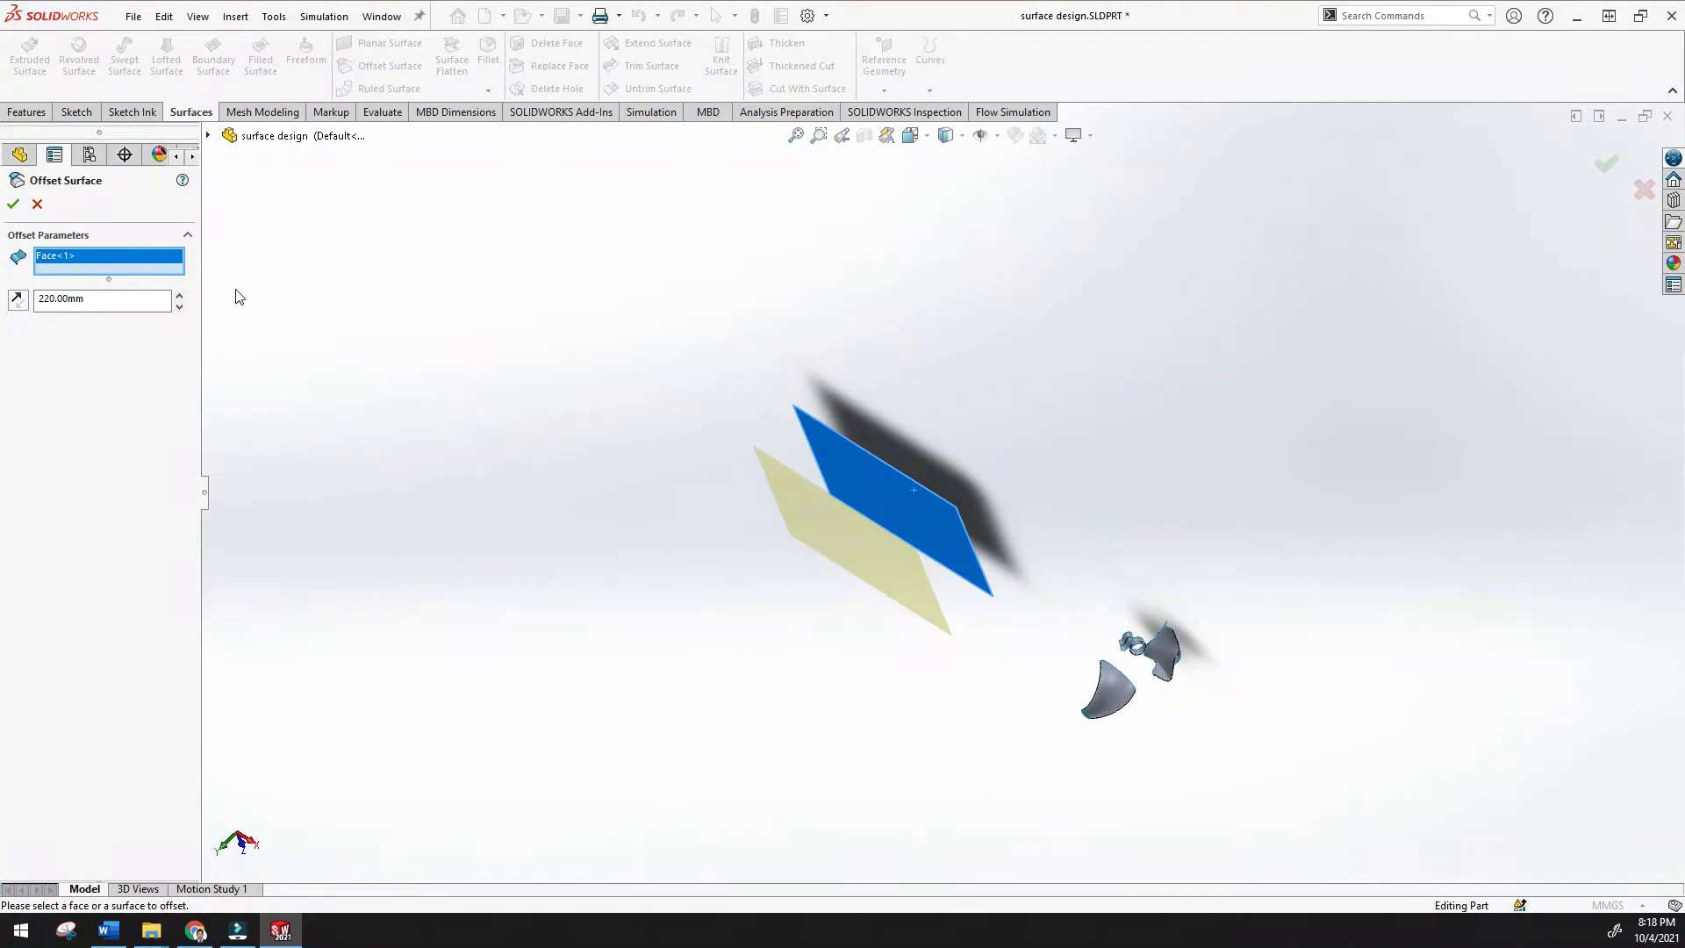
Set the offset distance to 0 mm so the planar face is copied in place
double_click(102, 295)
text(0)
key(Return)
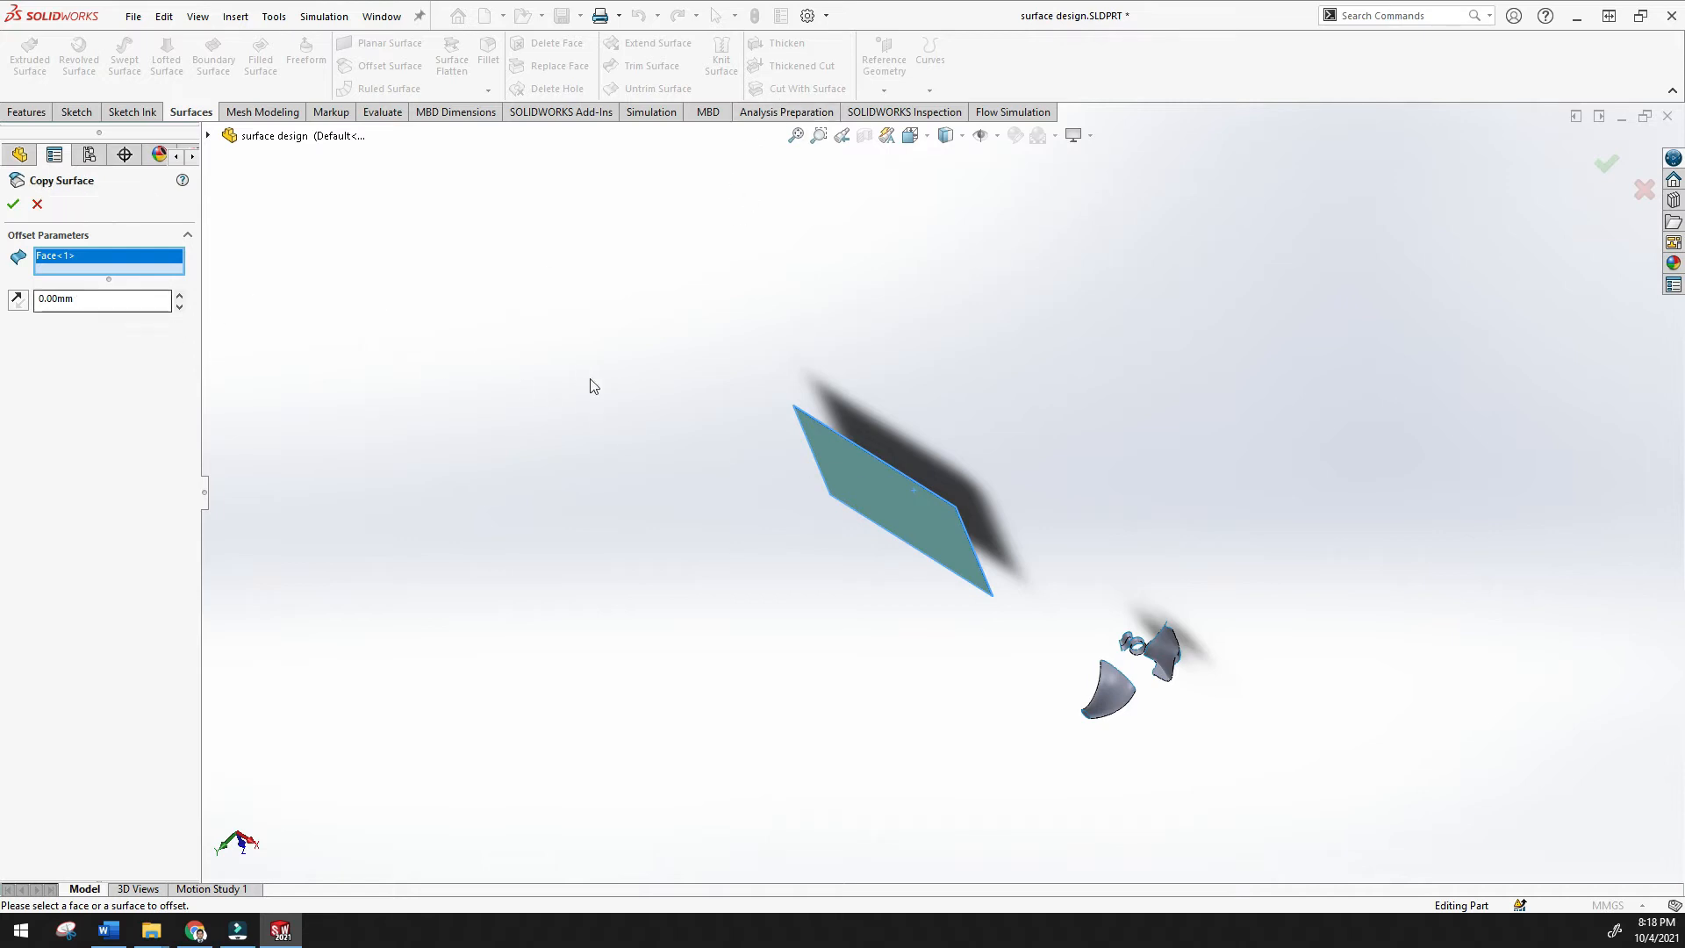
Create the 0 mm surface copy of the rectangular planar face
scroll(899, 503, down, 3)
scroll(830, 457, up, 1)
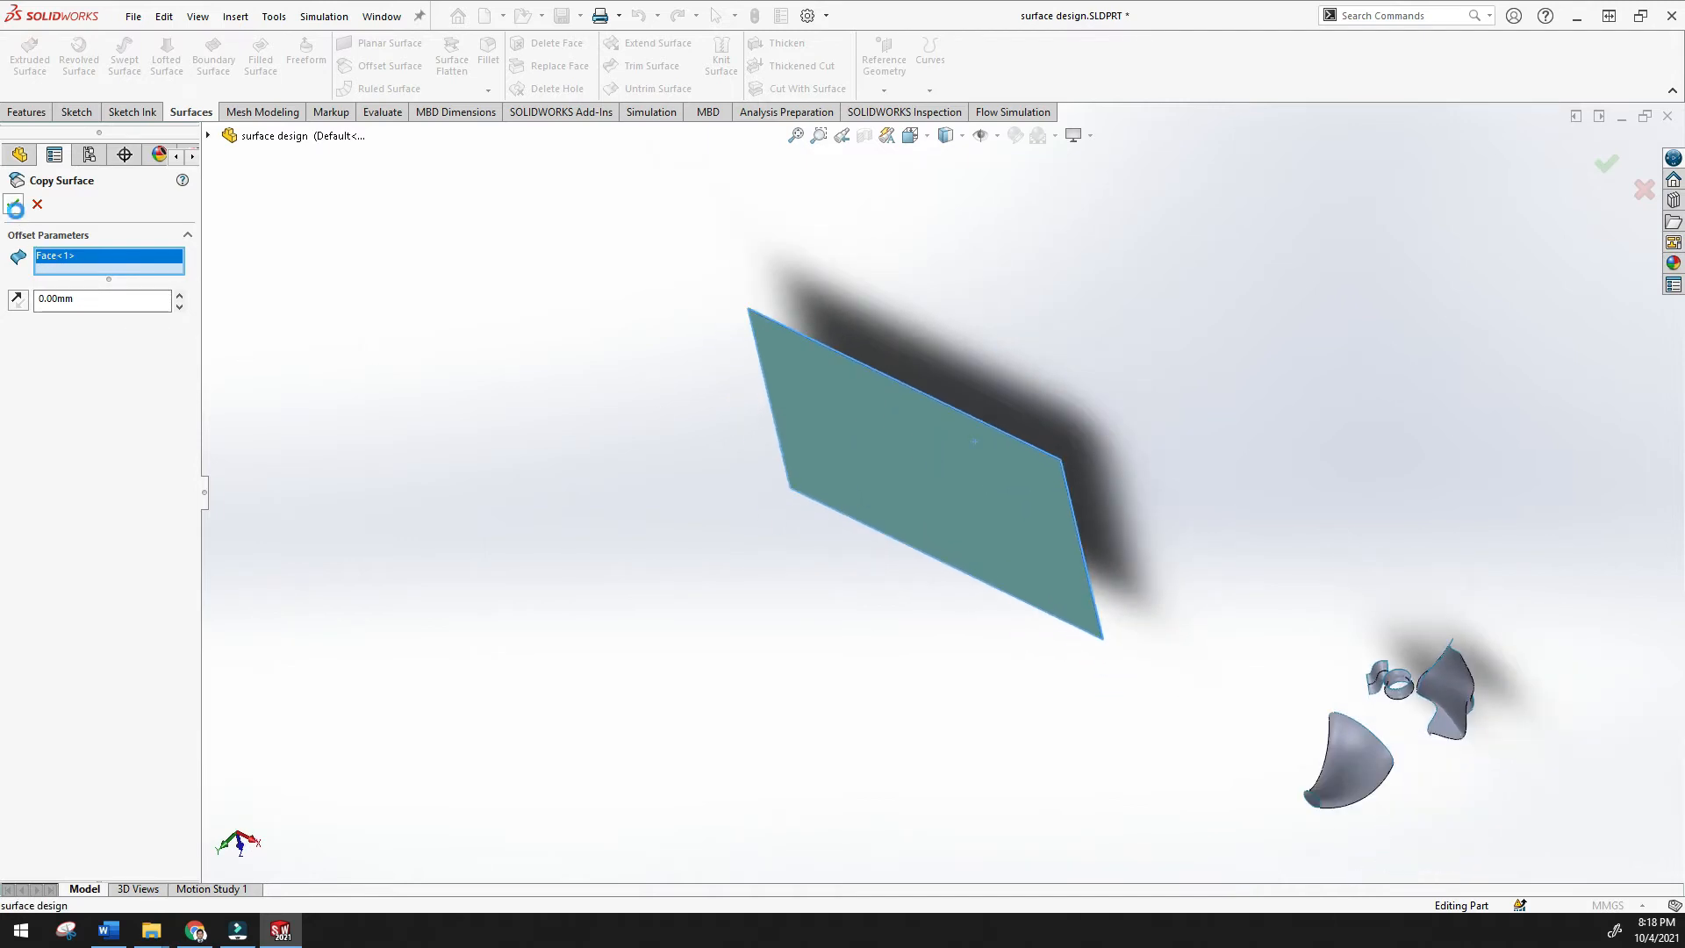
click(13, 203)
middle_drag(571, 485, 752, 482)
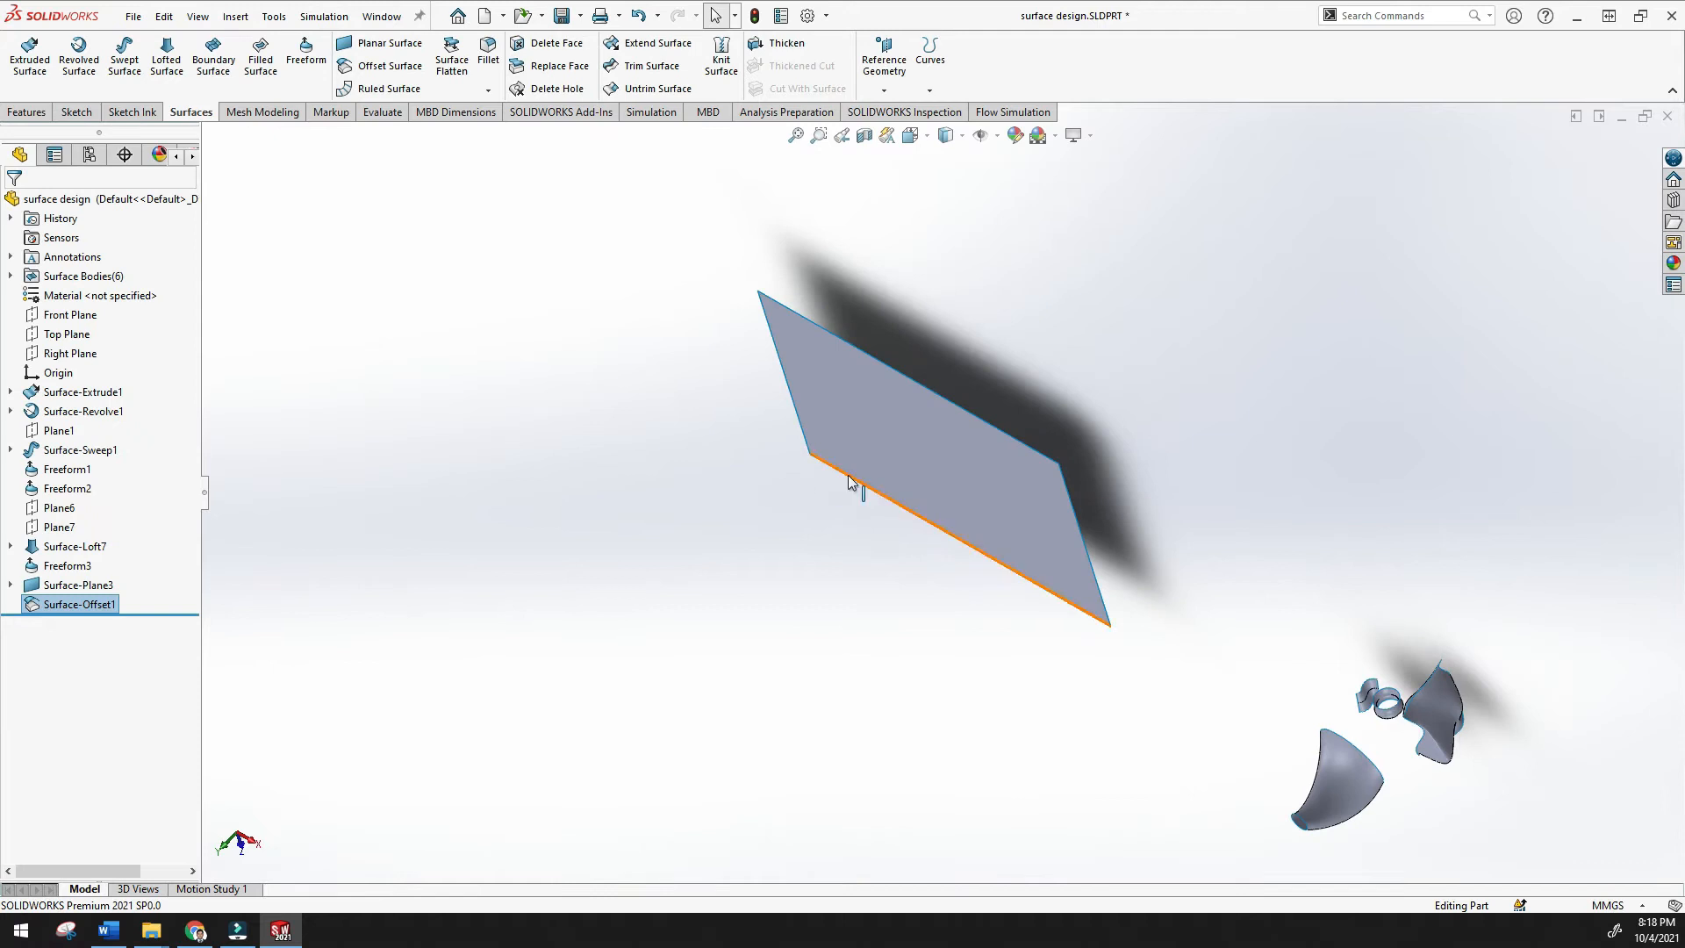
Try to pull the copied face away from the original planar surface
click(909, 457)
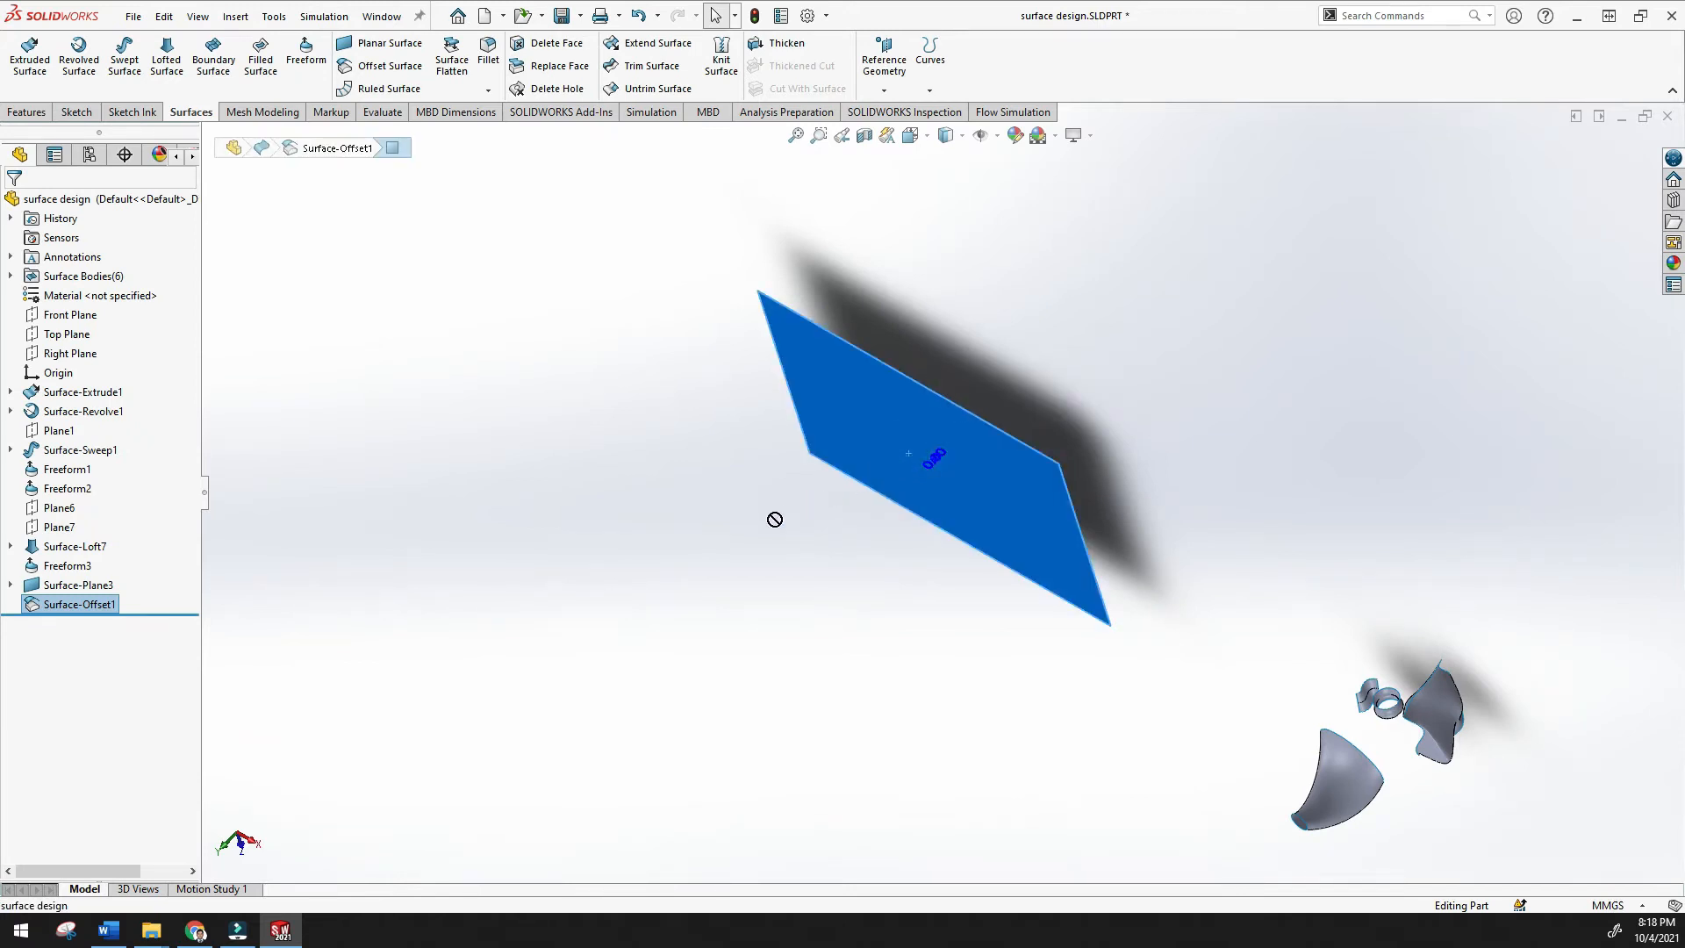
ctrl+middle_drag(892, 450, 826, 467)
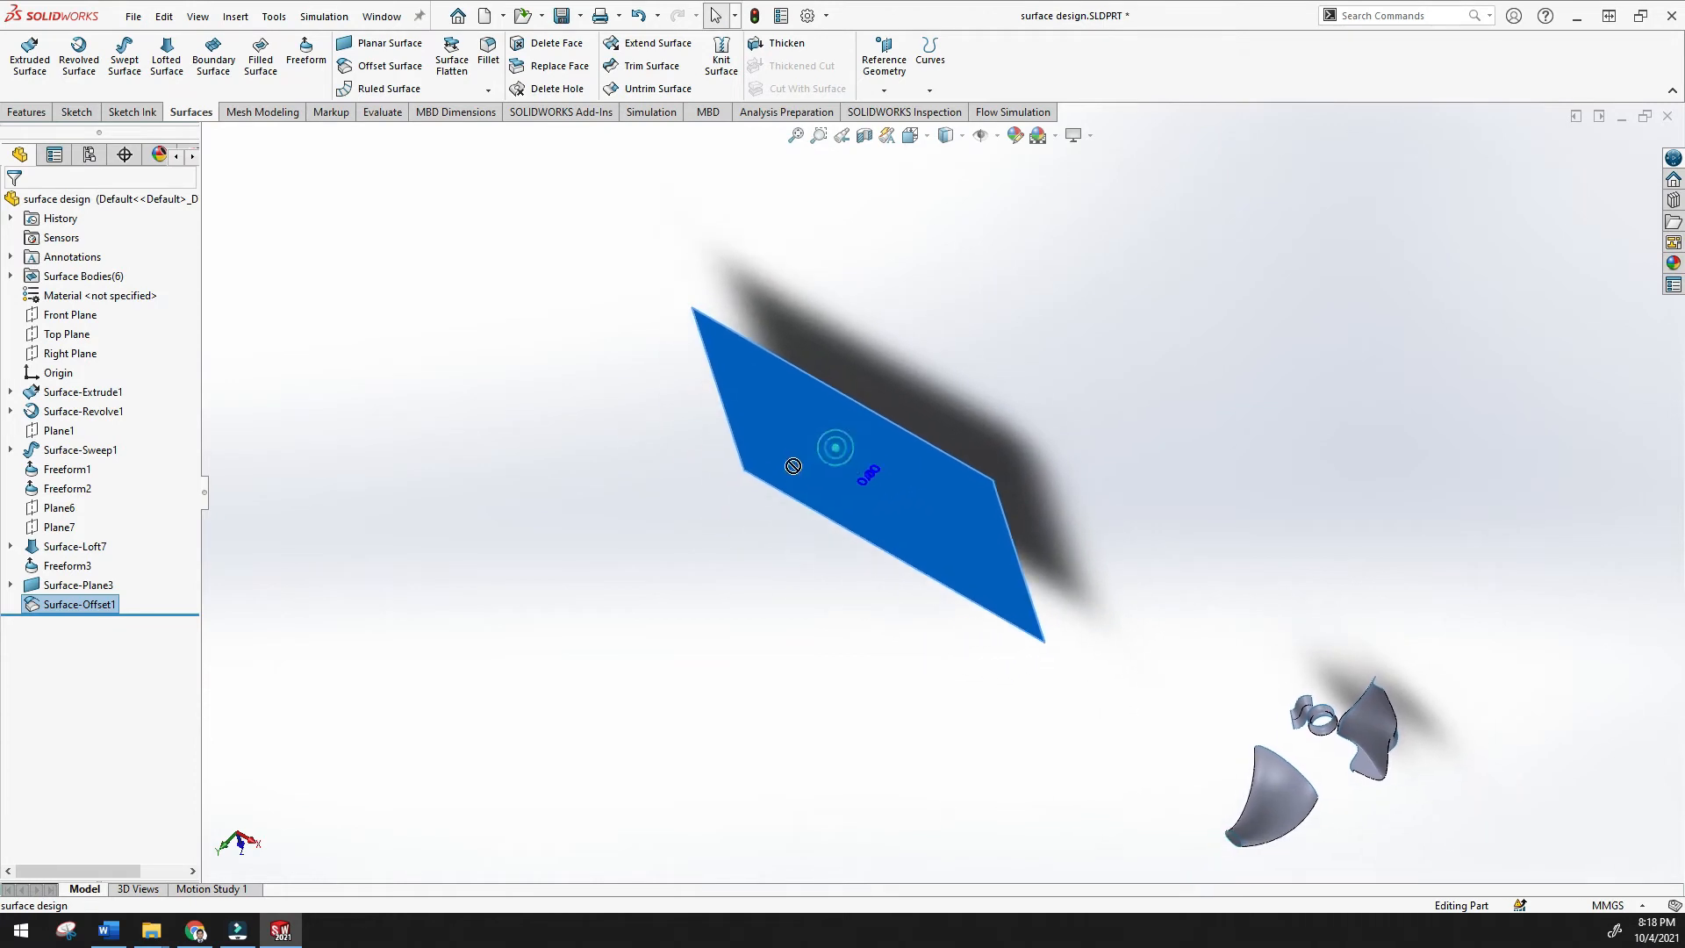
middle_drag(793, 162, 820, 266)
click(904, 283)
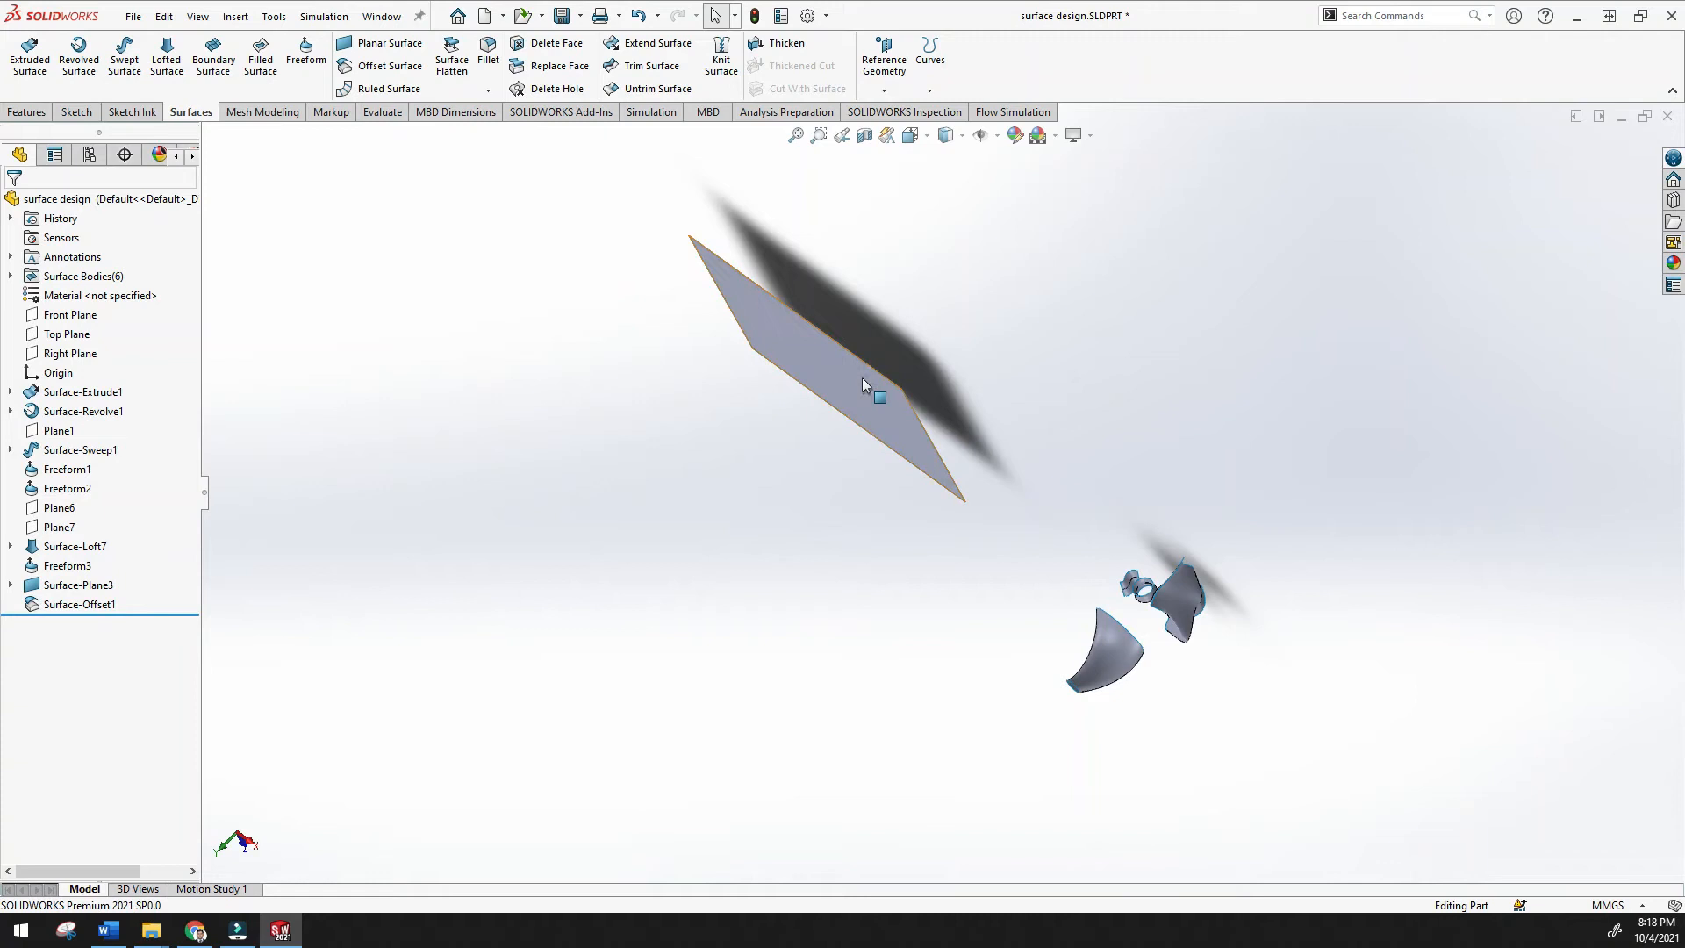
drag(862, 377, 694, 428)
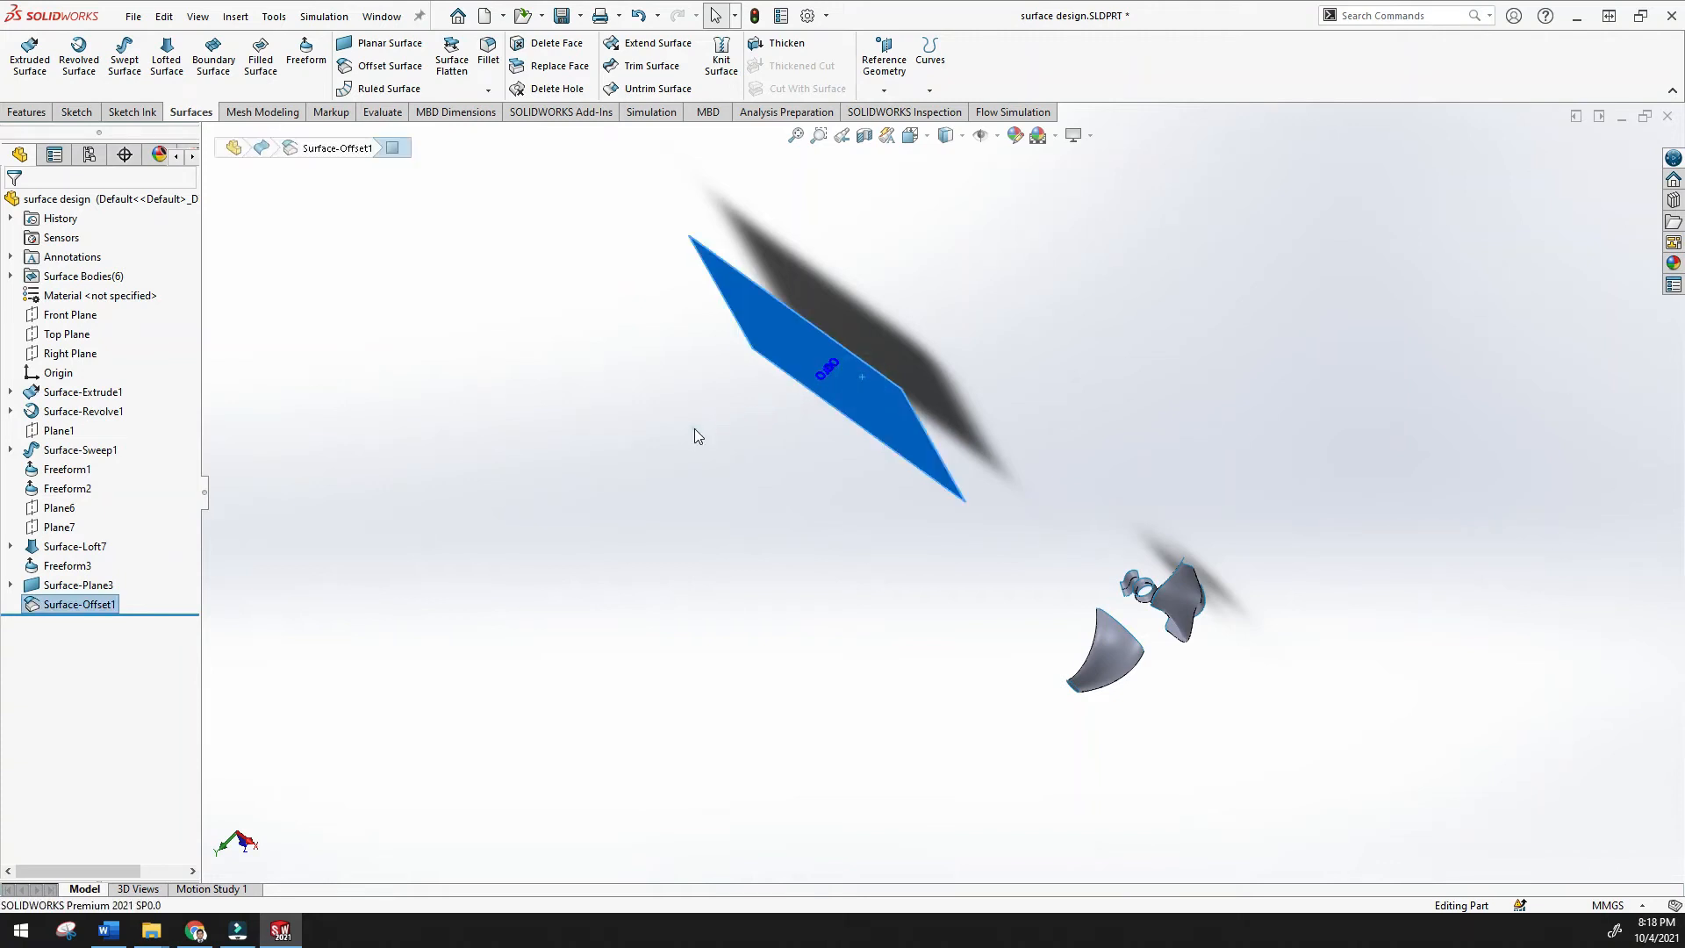
click(694, 429)
middle_drag(829, 366, 733, 386)
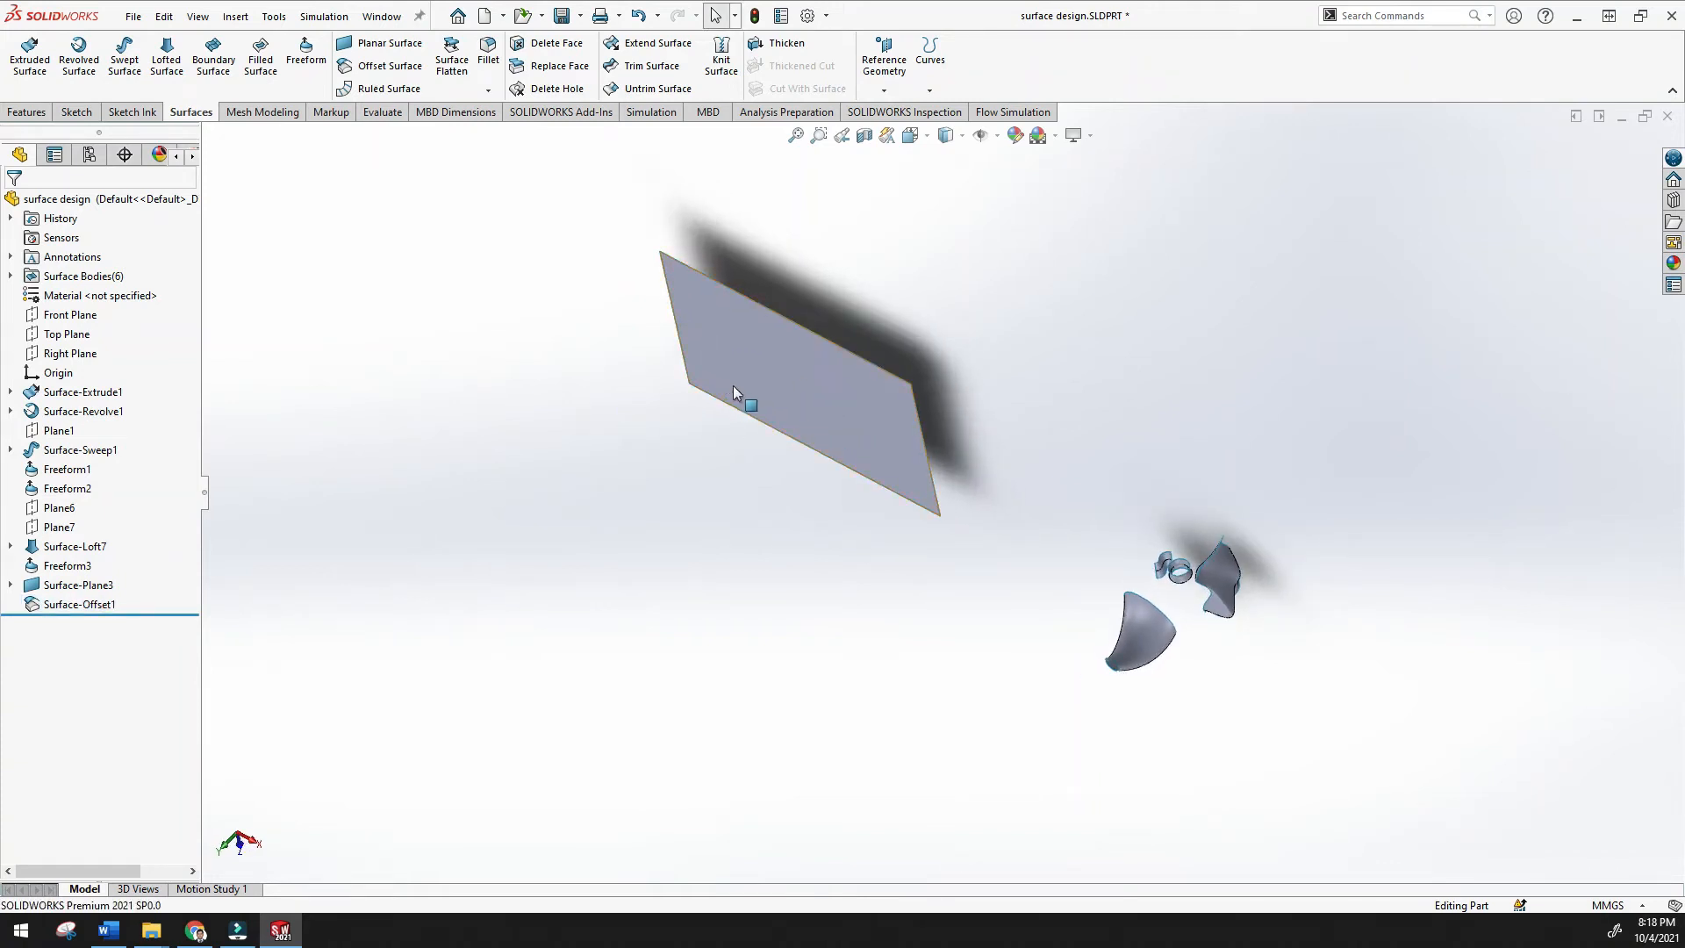
drag(771, 377, 707, 405)
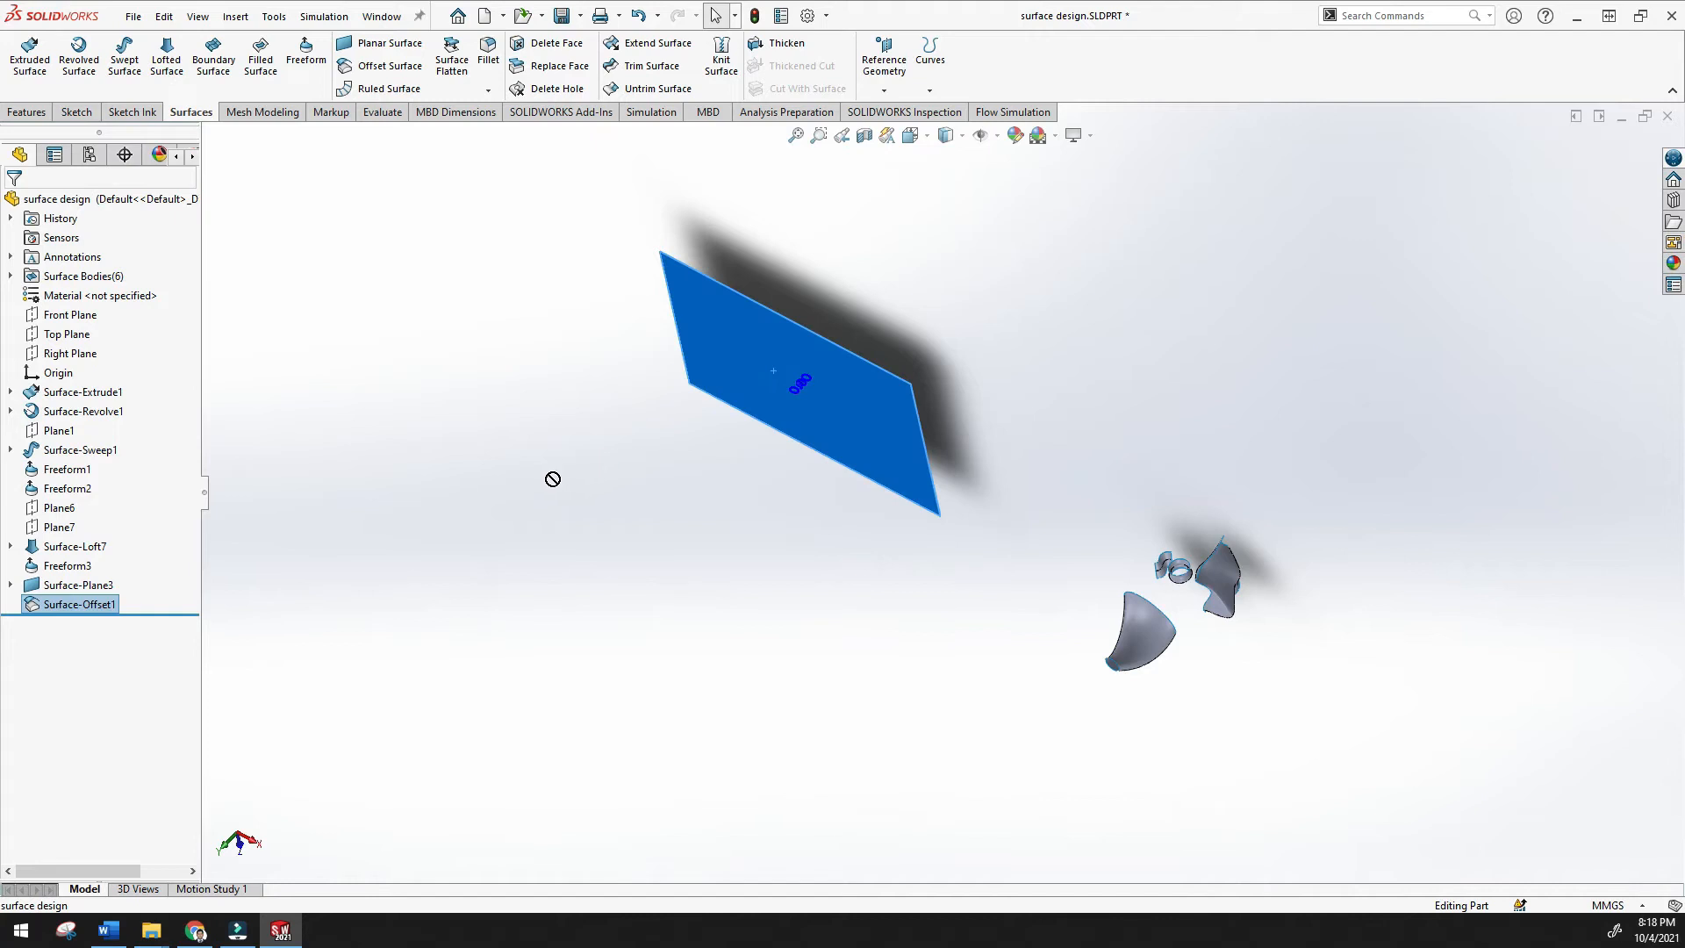
click(581, 494)
click(801, 387)
drag(801, 387, 623, 480)
click(623, 480)
click(833, 379)
click(646, 441)
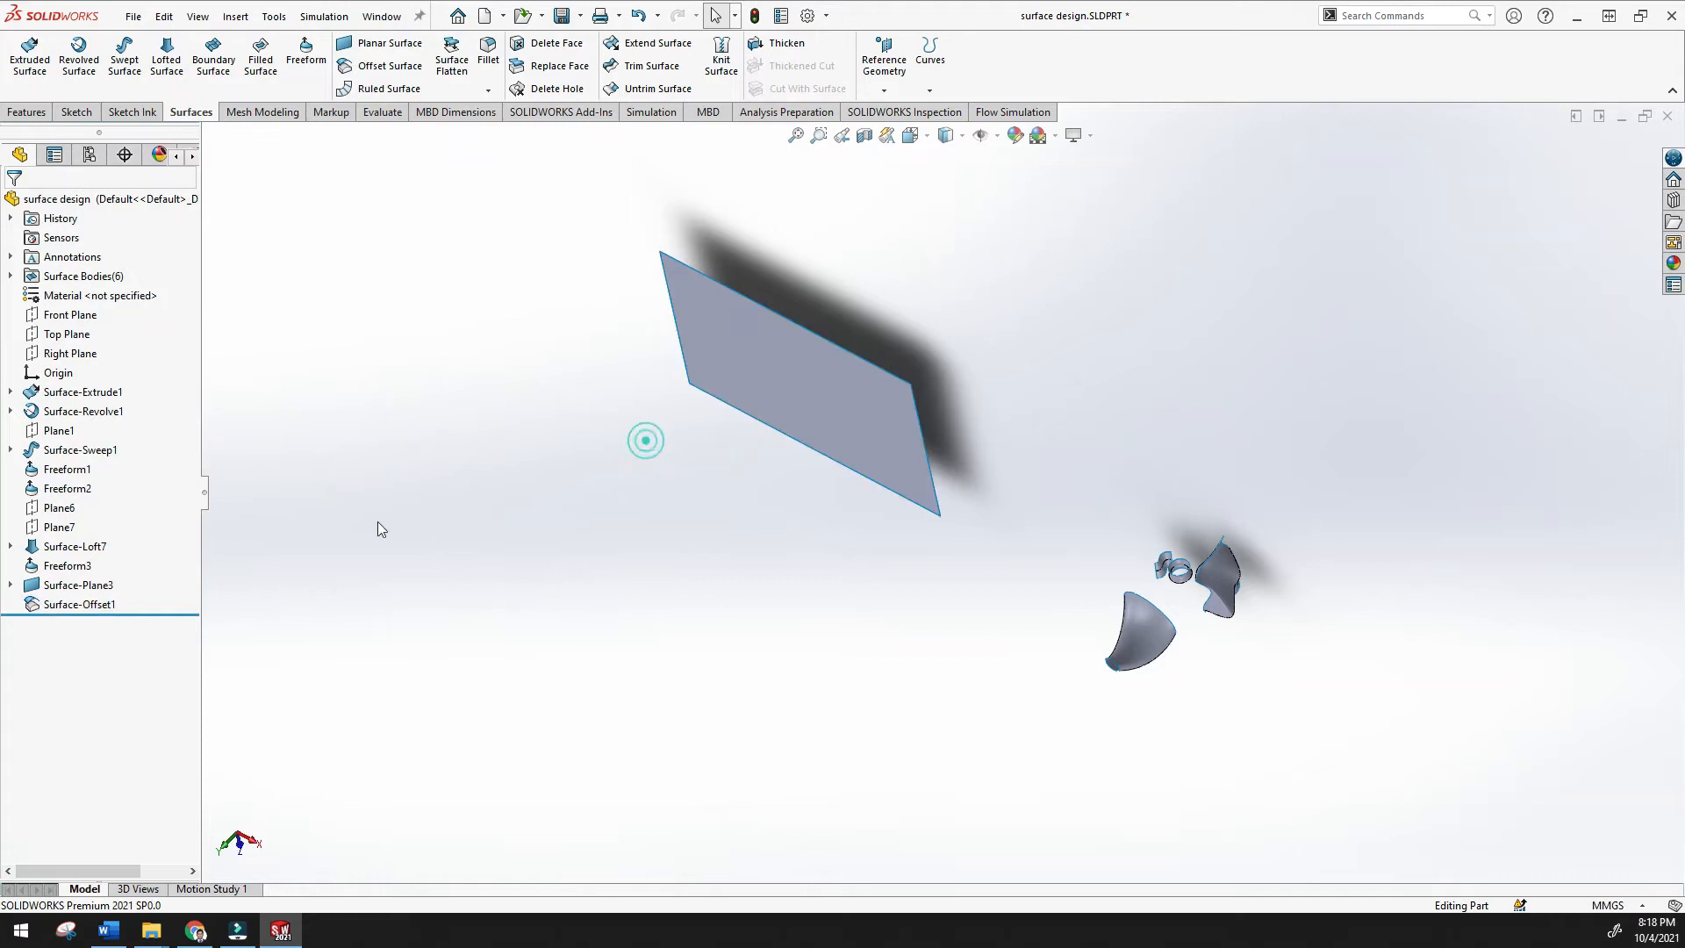
Delete the 0 mm surface copy of the rectangular planar face
right_click(48, 611)
click(88, 696)
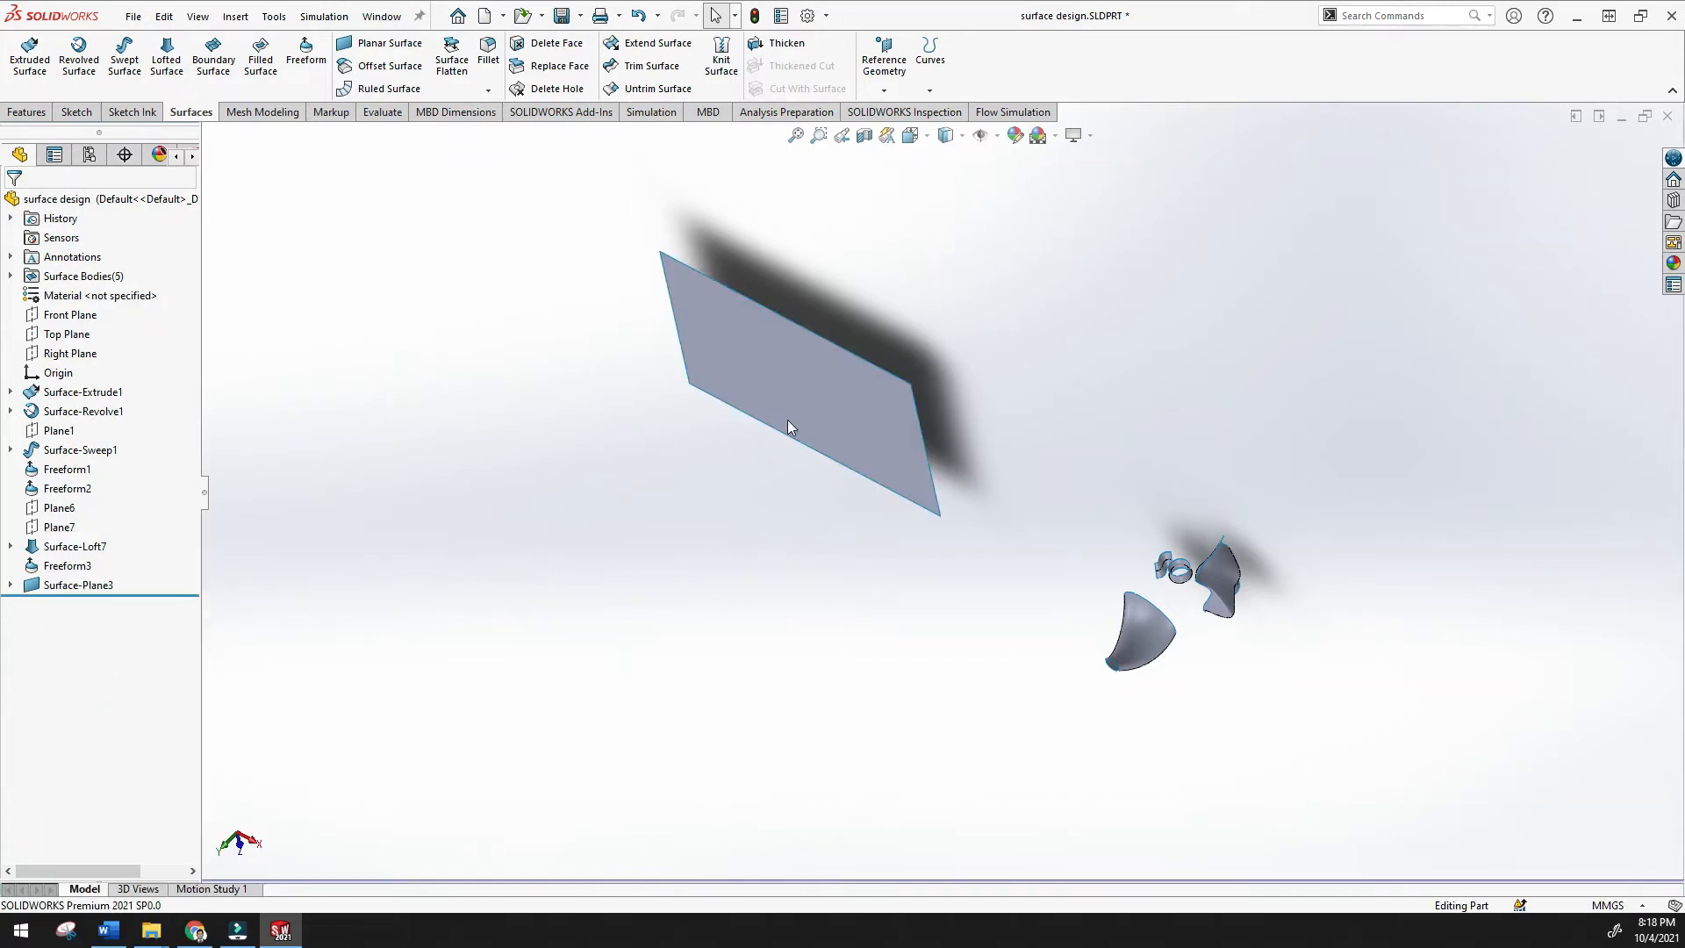
middle_drag(830, 387, 787, 396)
click(786, 390)
click(395, 405)
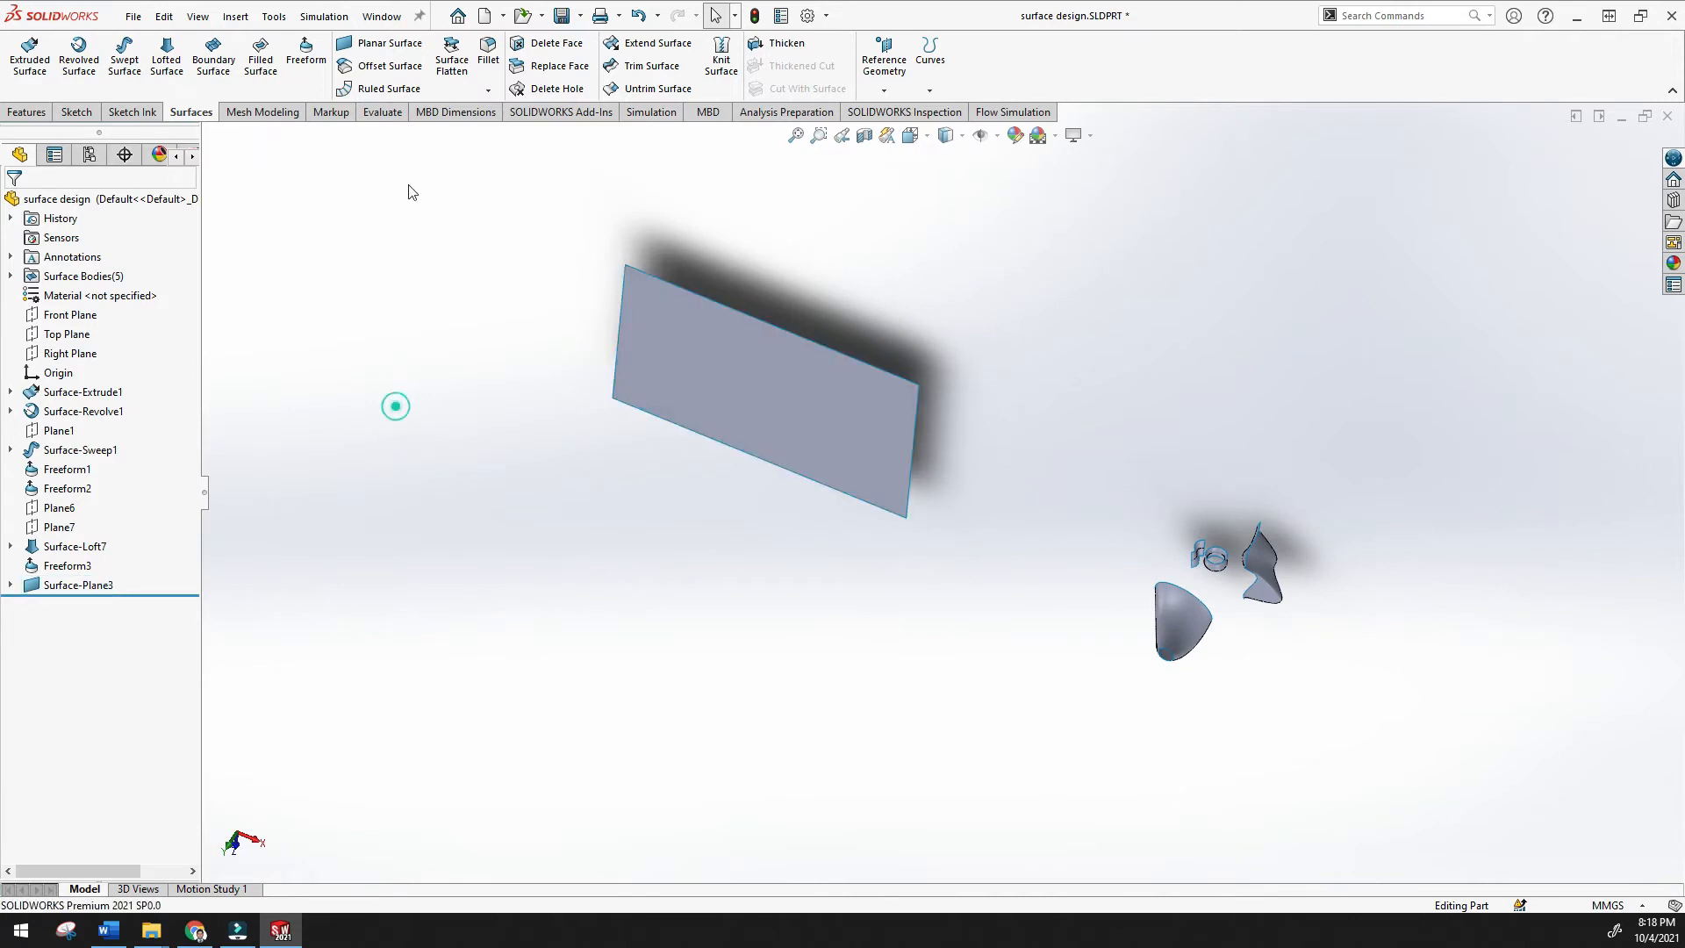
Create an offset surface 40 mm from the rectangular planar face
click(417, 73)
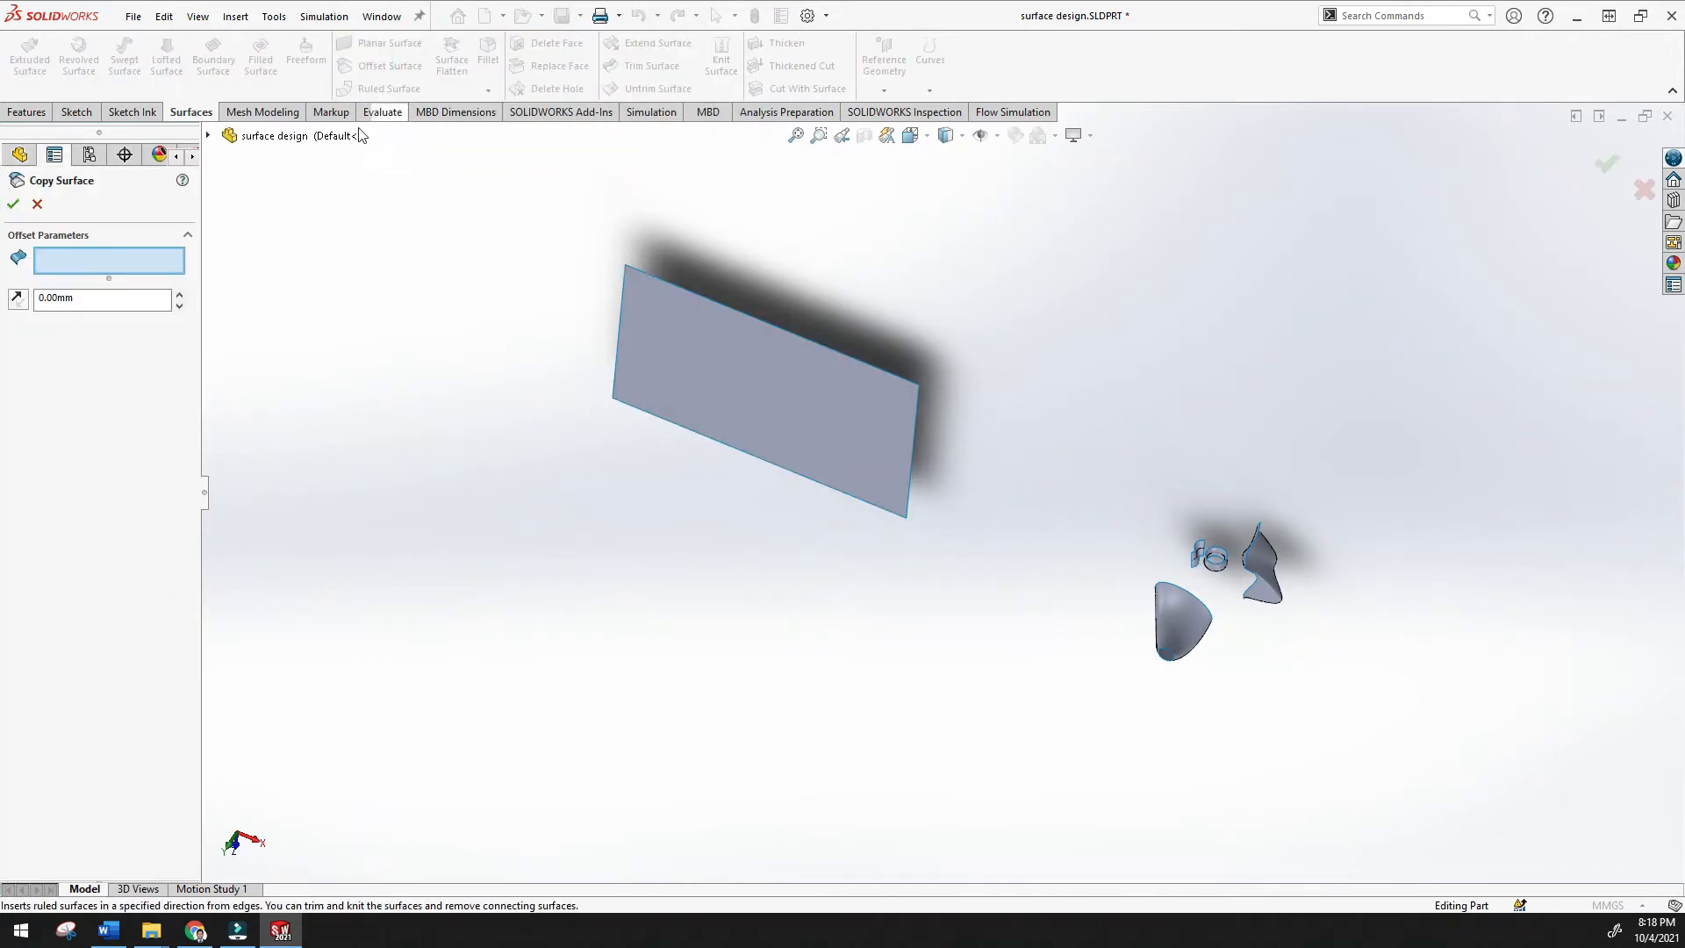
click(91, 301)
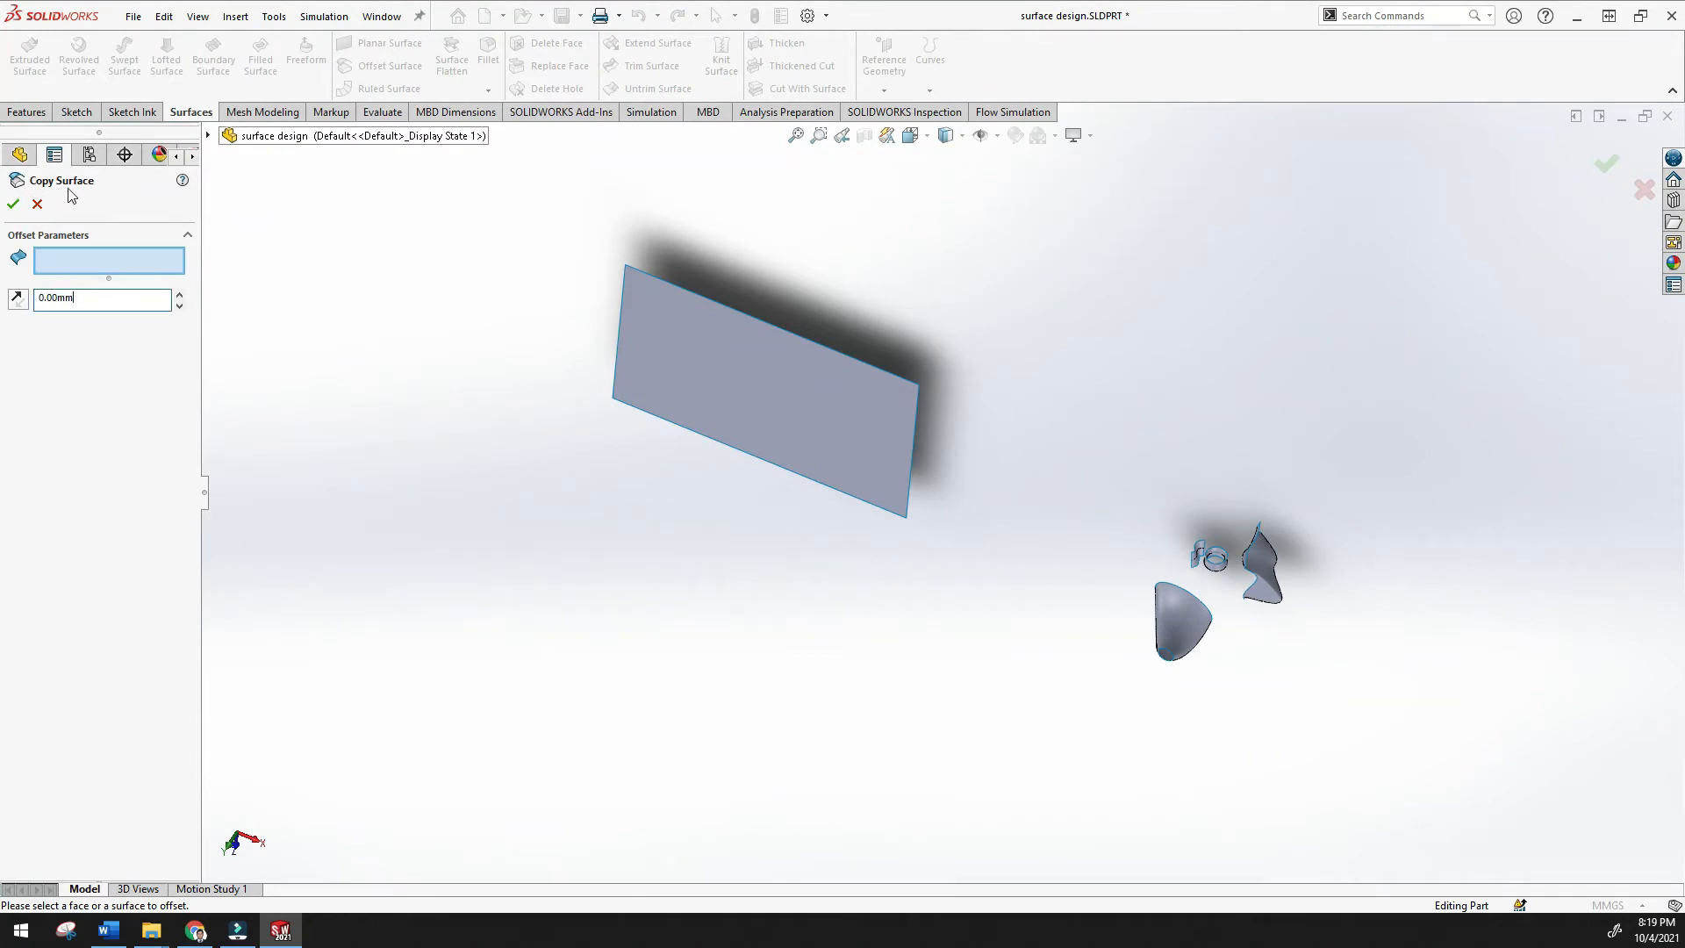
click(71, 257)
click(739, 367)
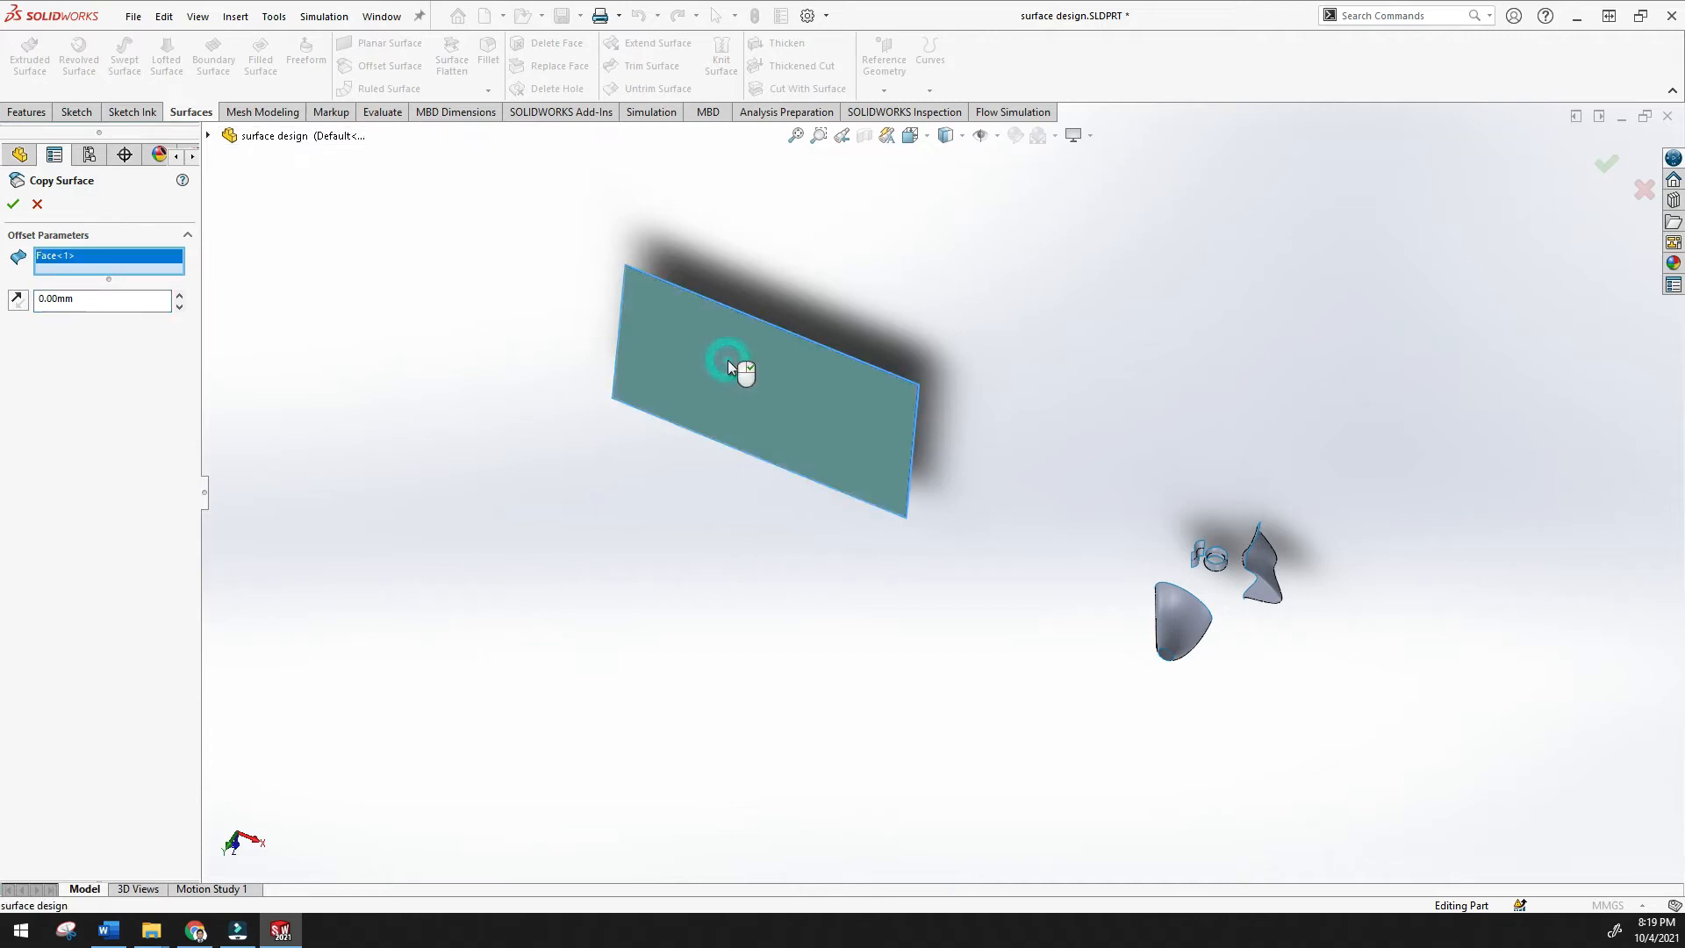
click(95, 303)
double_click(95, 303)
text(40)
key(Return)
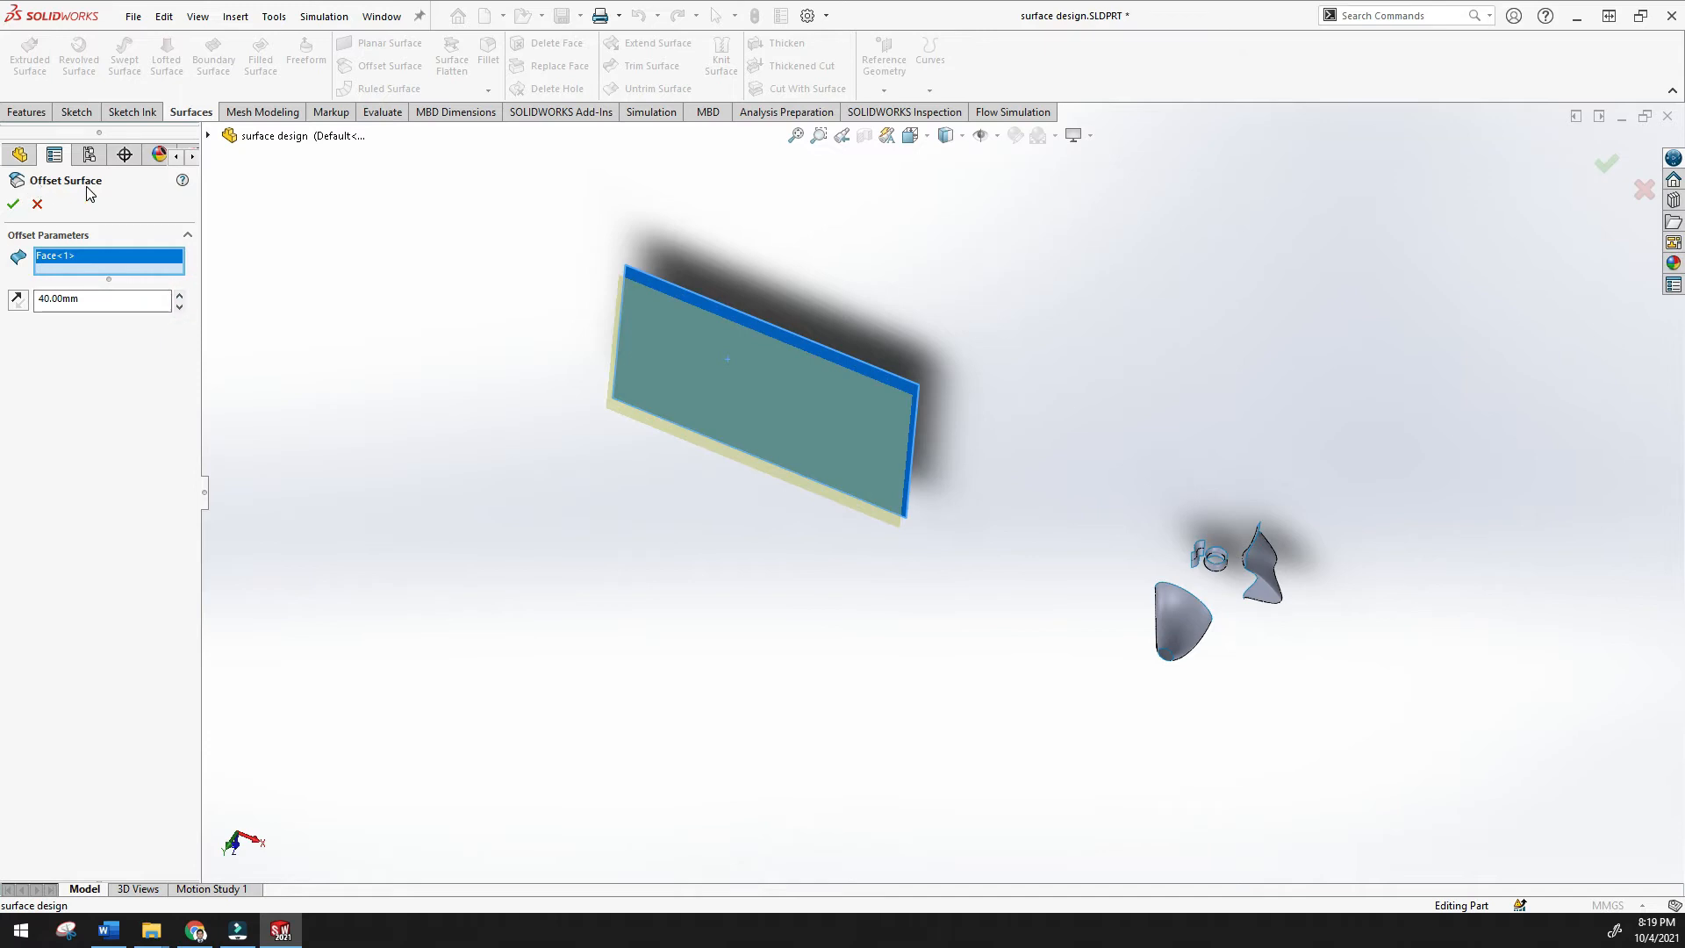
middle_drag(588, 337, 408, 386)
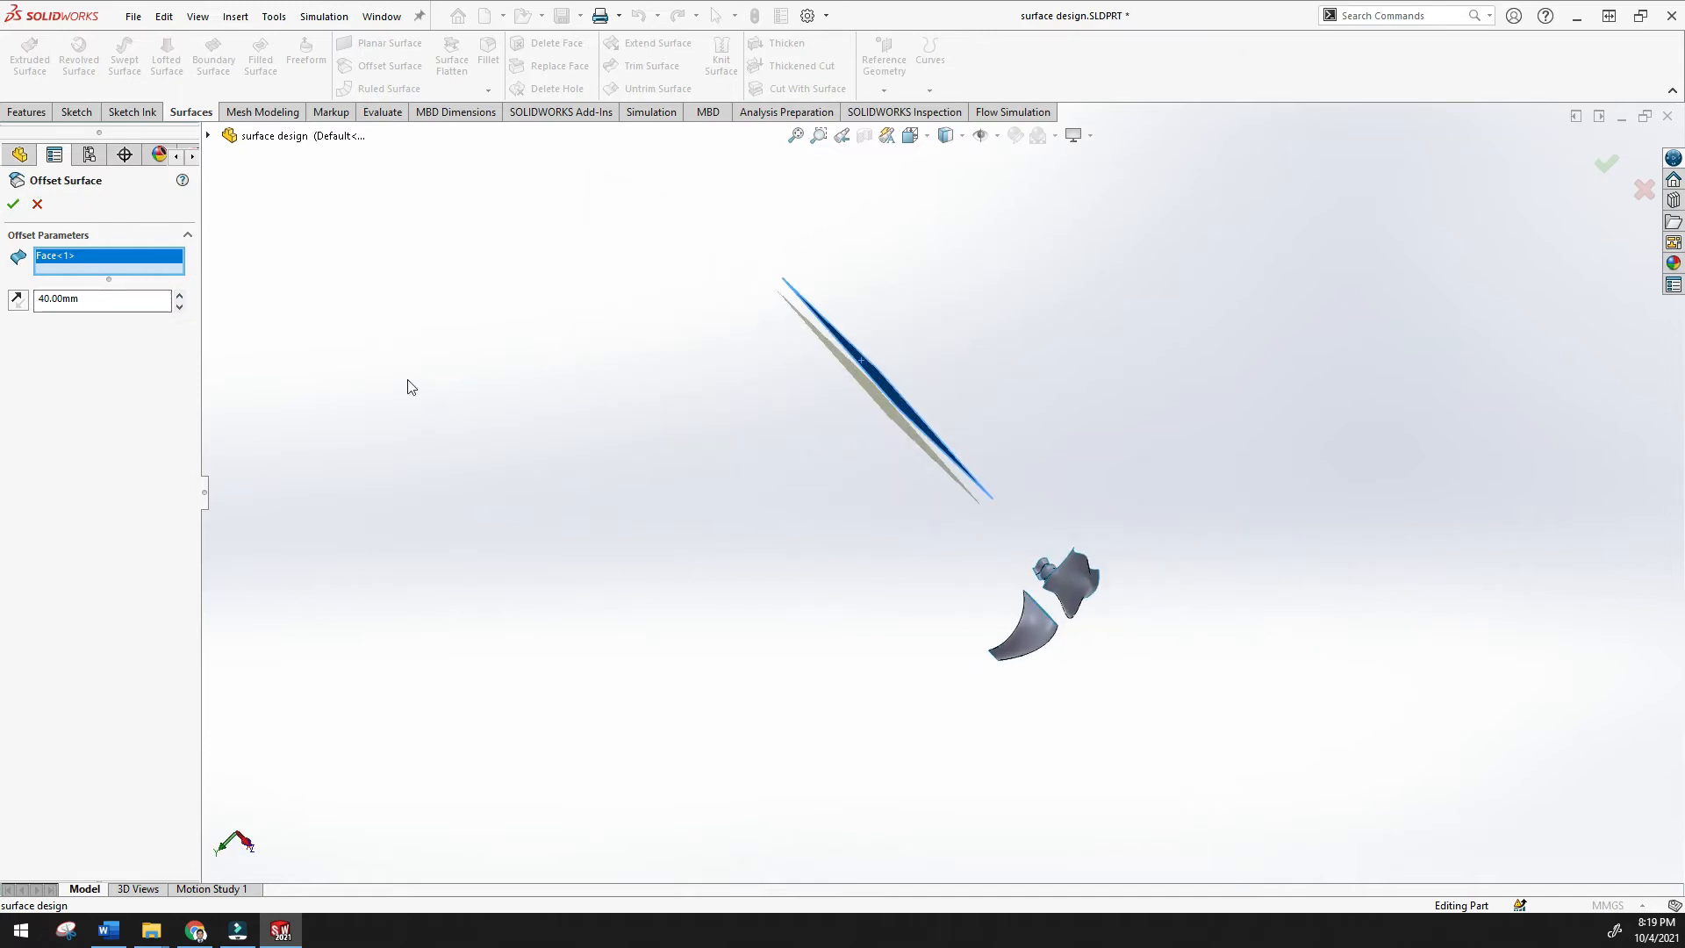
click(13, 204)
middle_drag(565, 506, 849, 188)
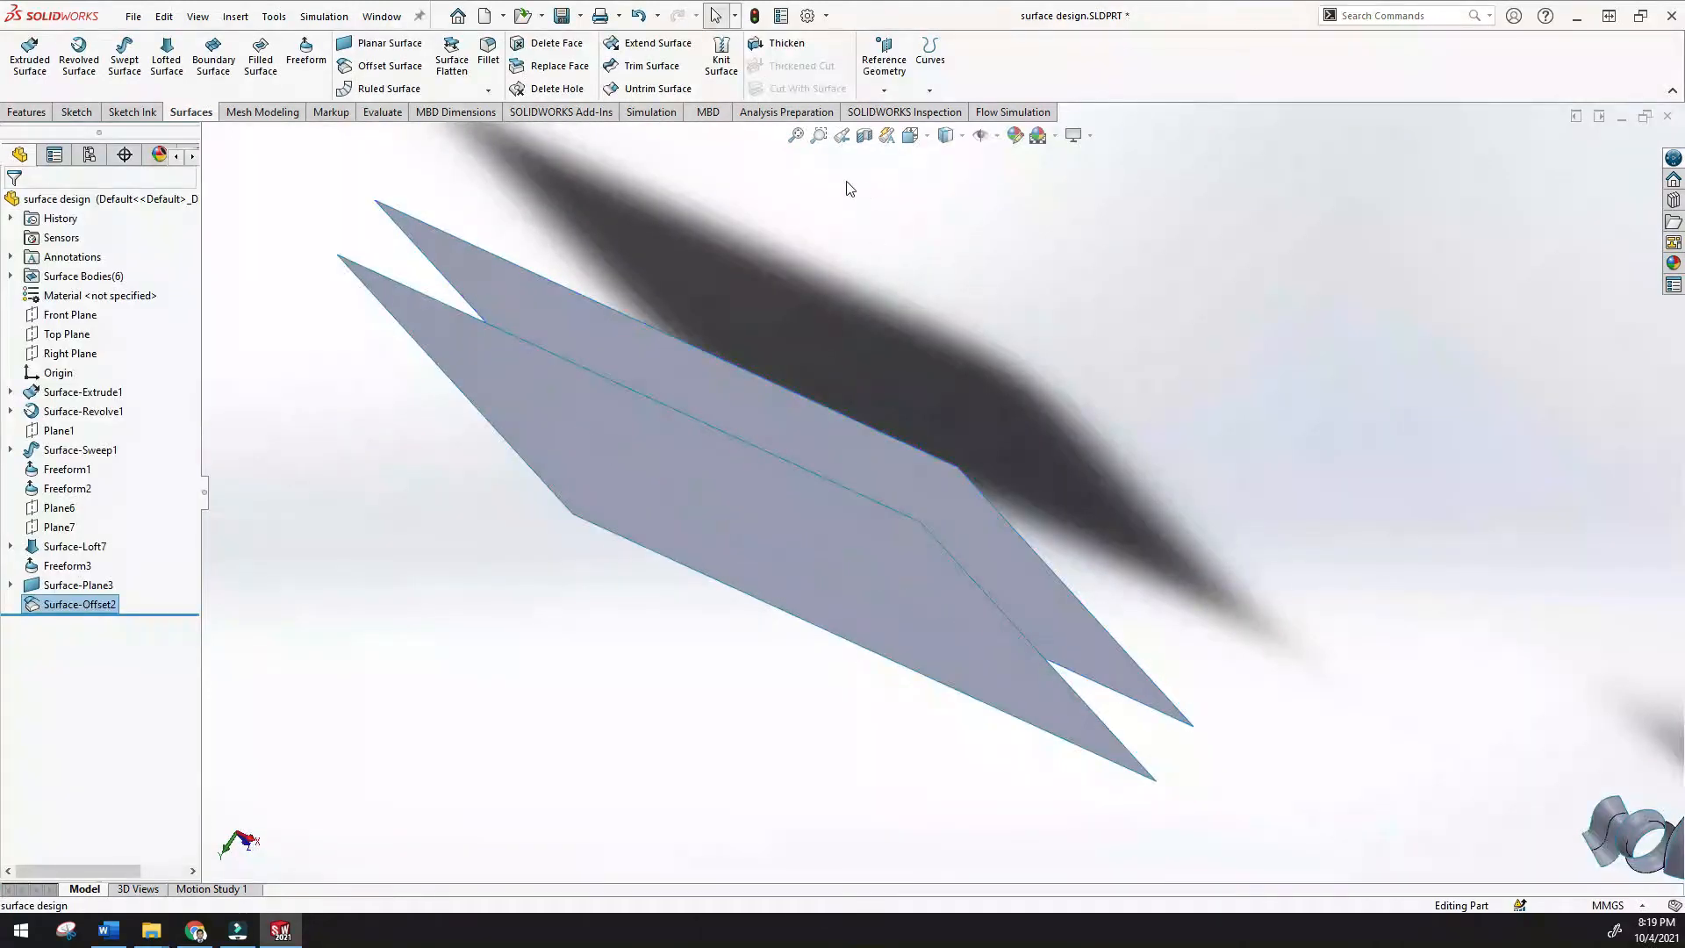
click(795, 134)
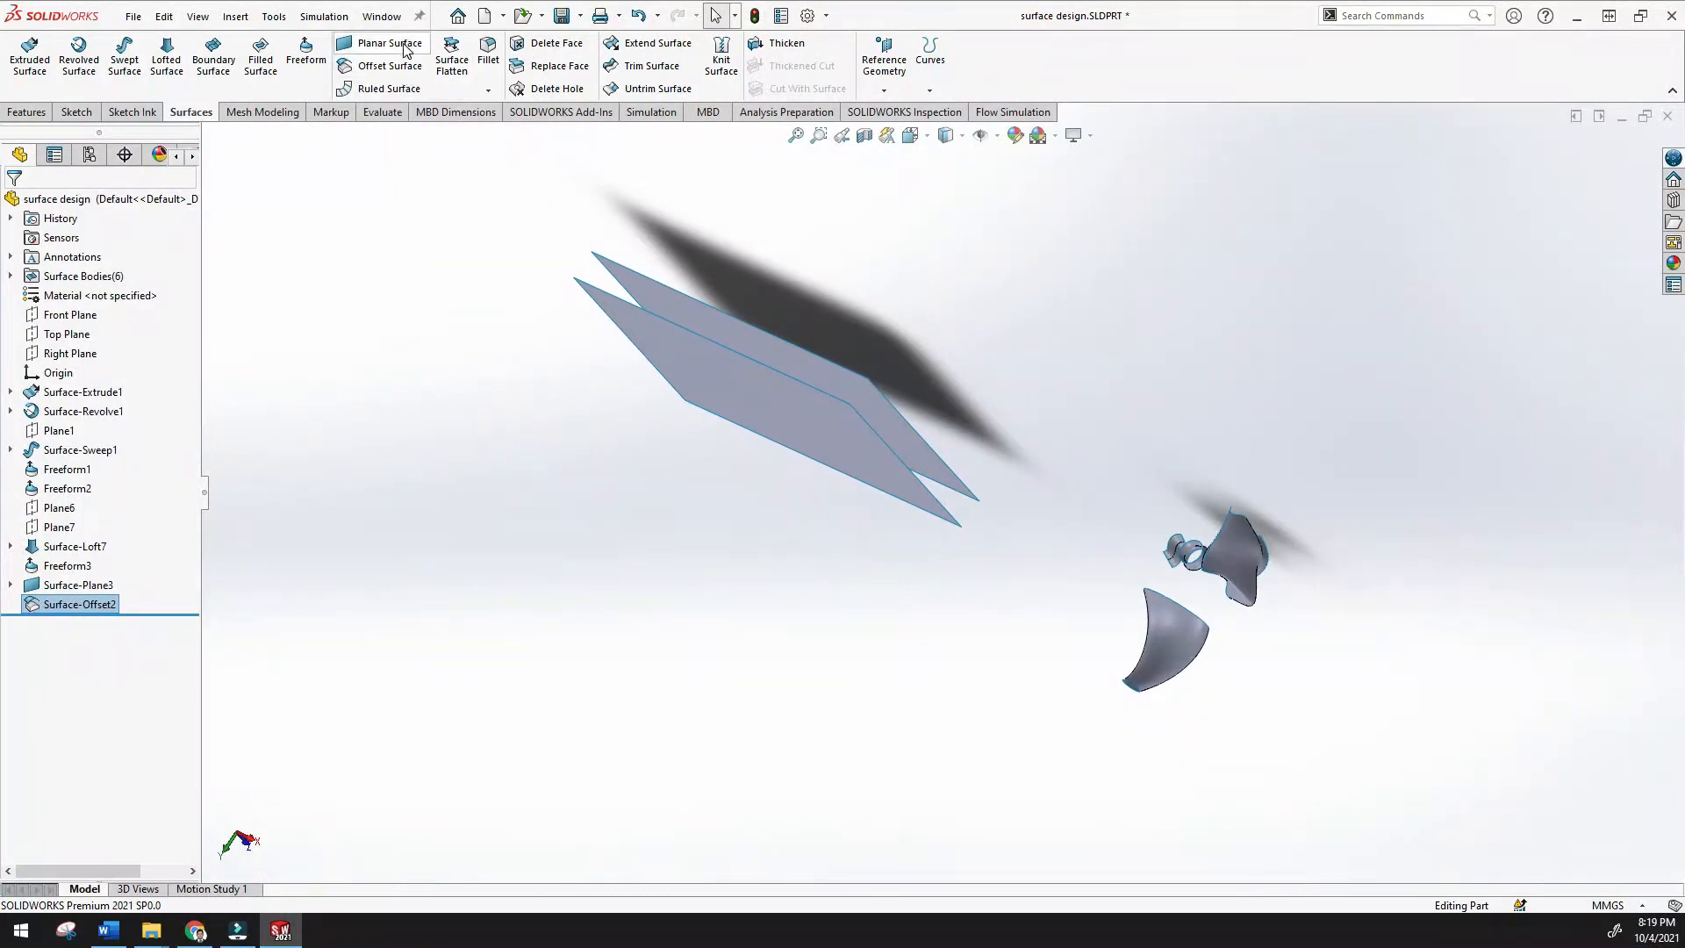
Start a ruled surface of type Tangent to Surface from all four edges of the front rectangular surface
click(405, 91)
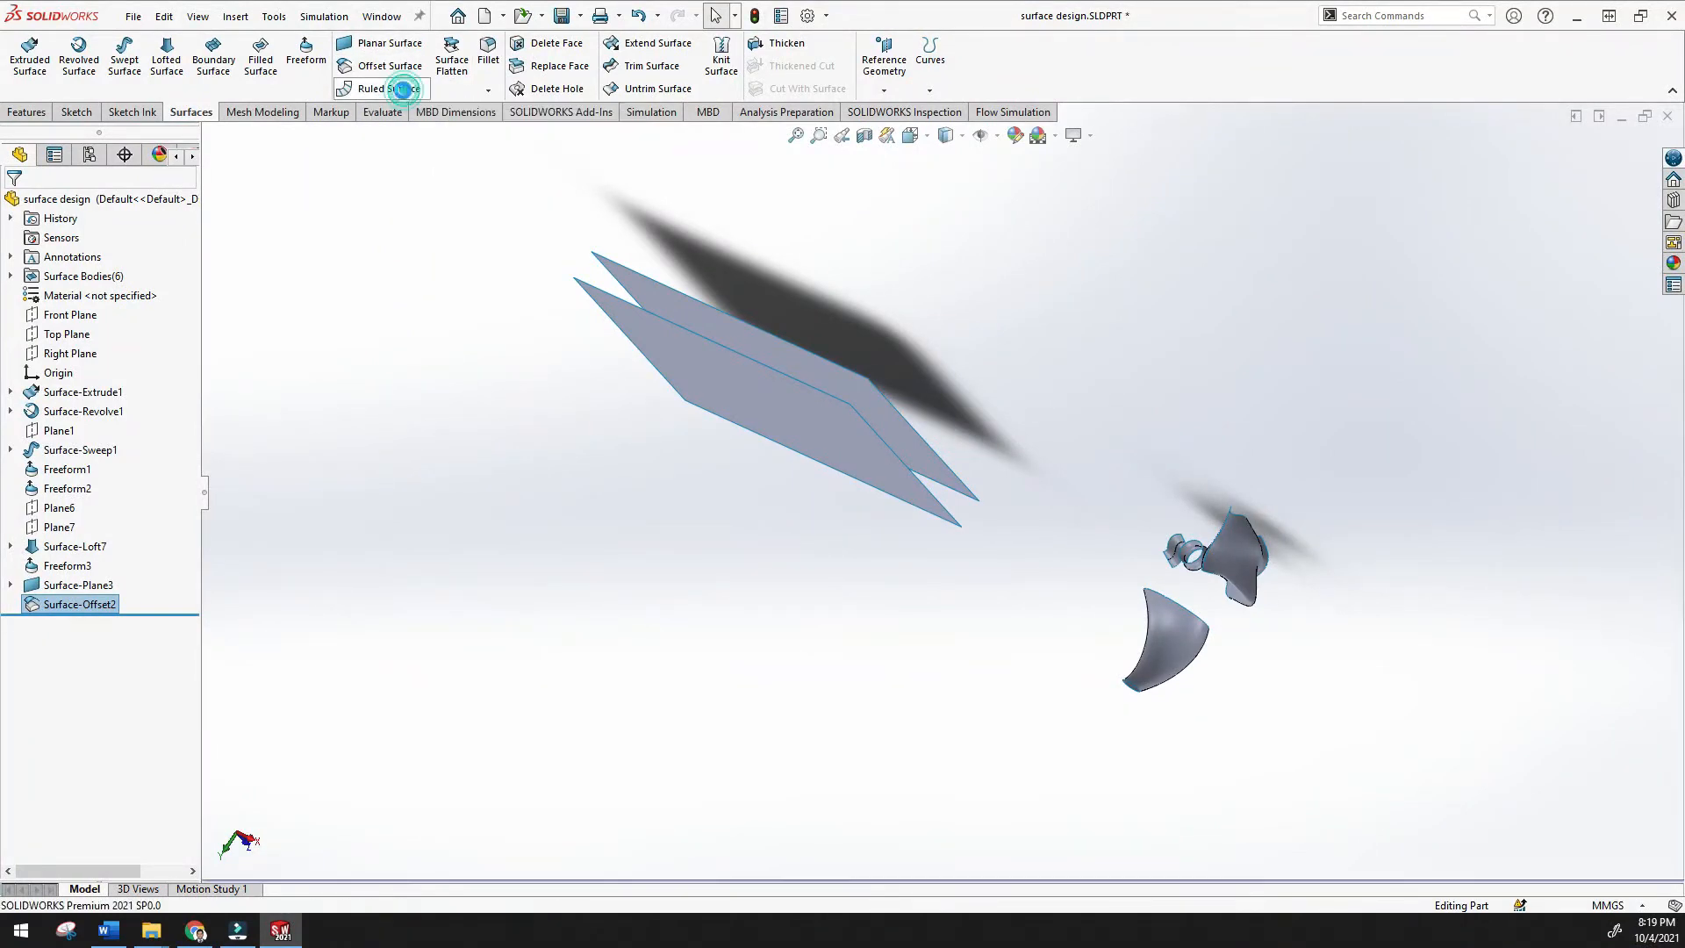
middle_drag(430, 217, 562, 263)
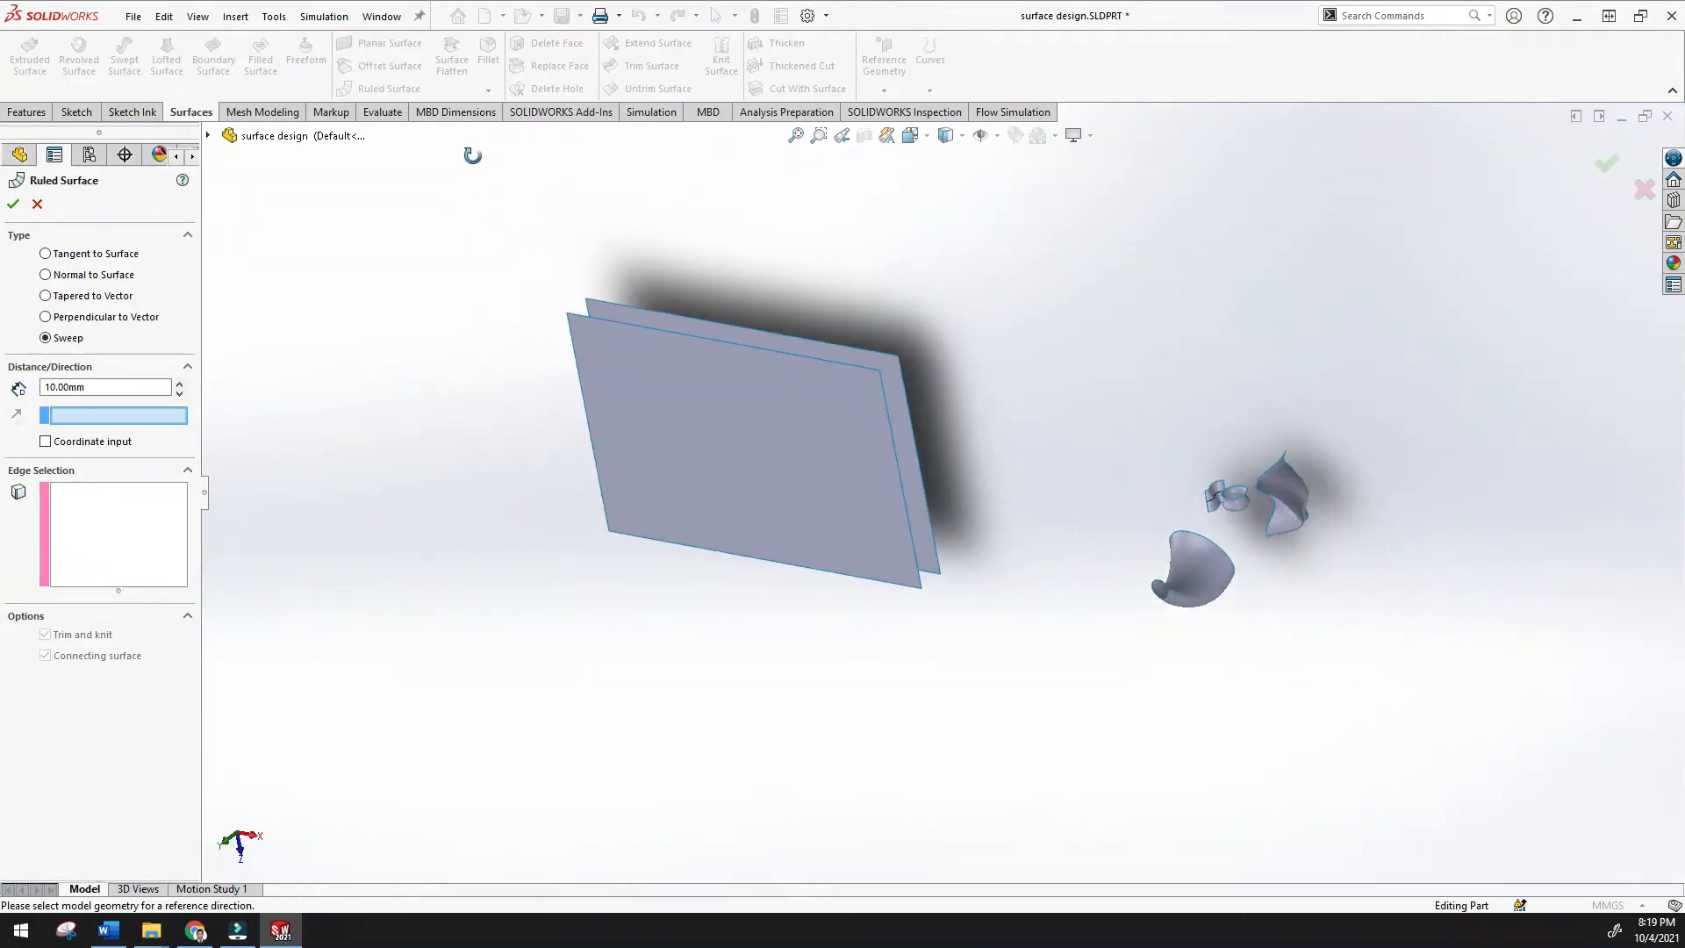
click(93, 255)
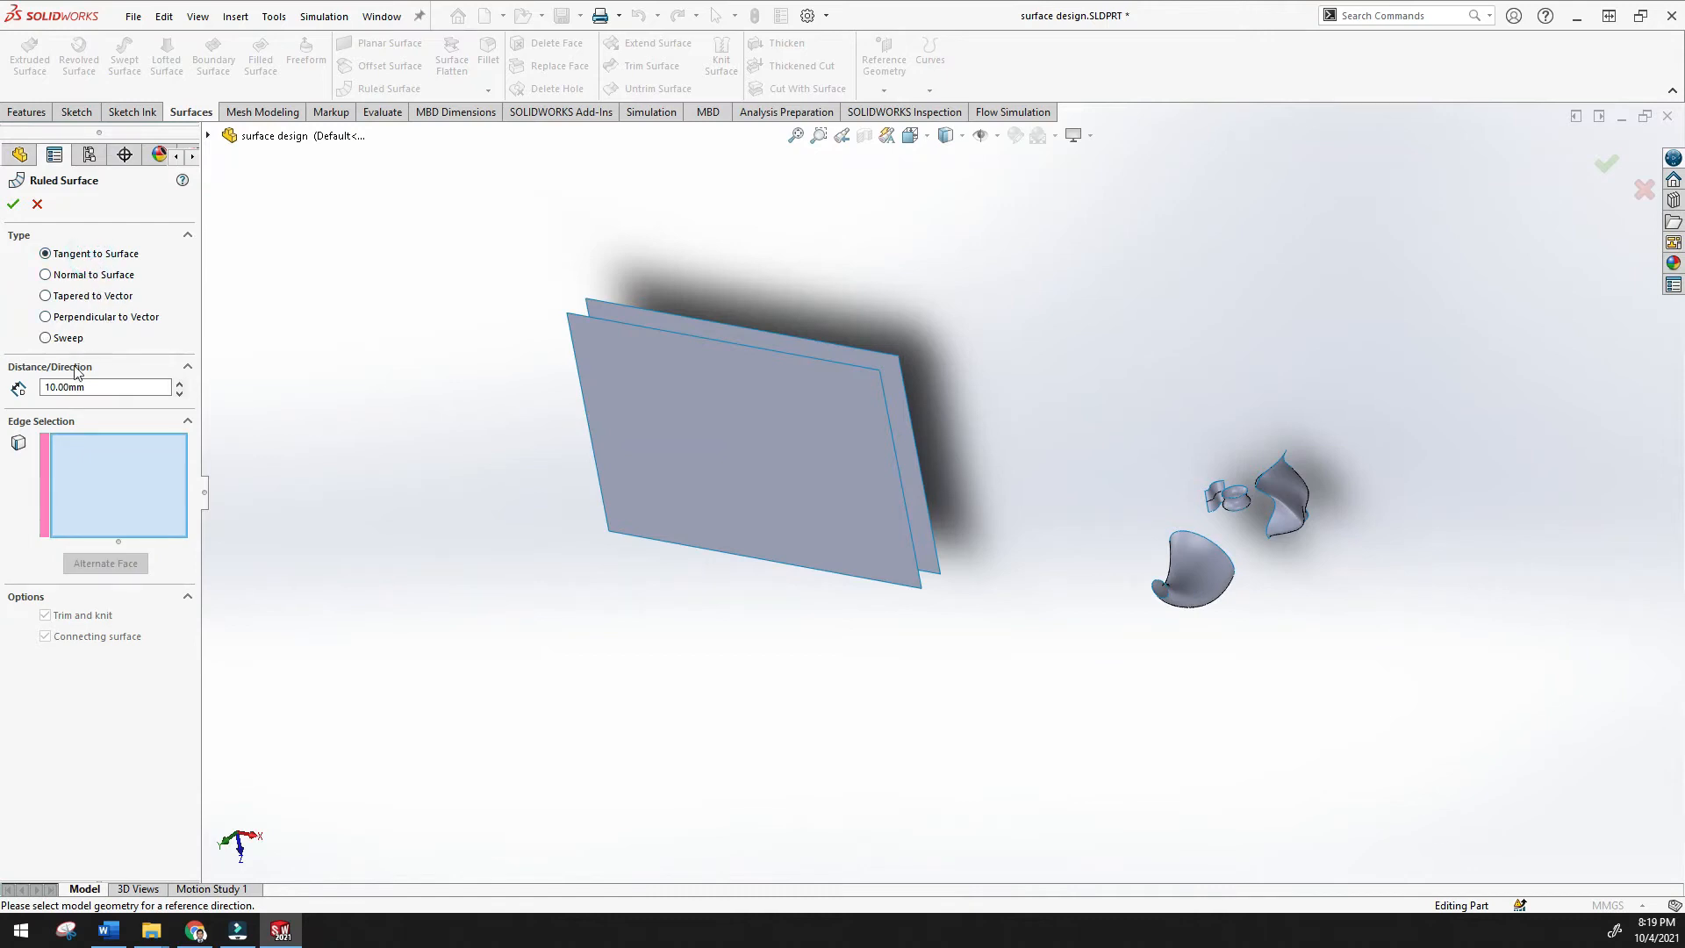
click(92, 461)
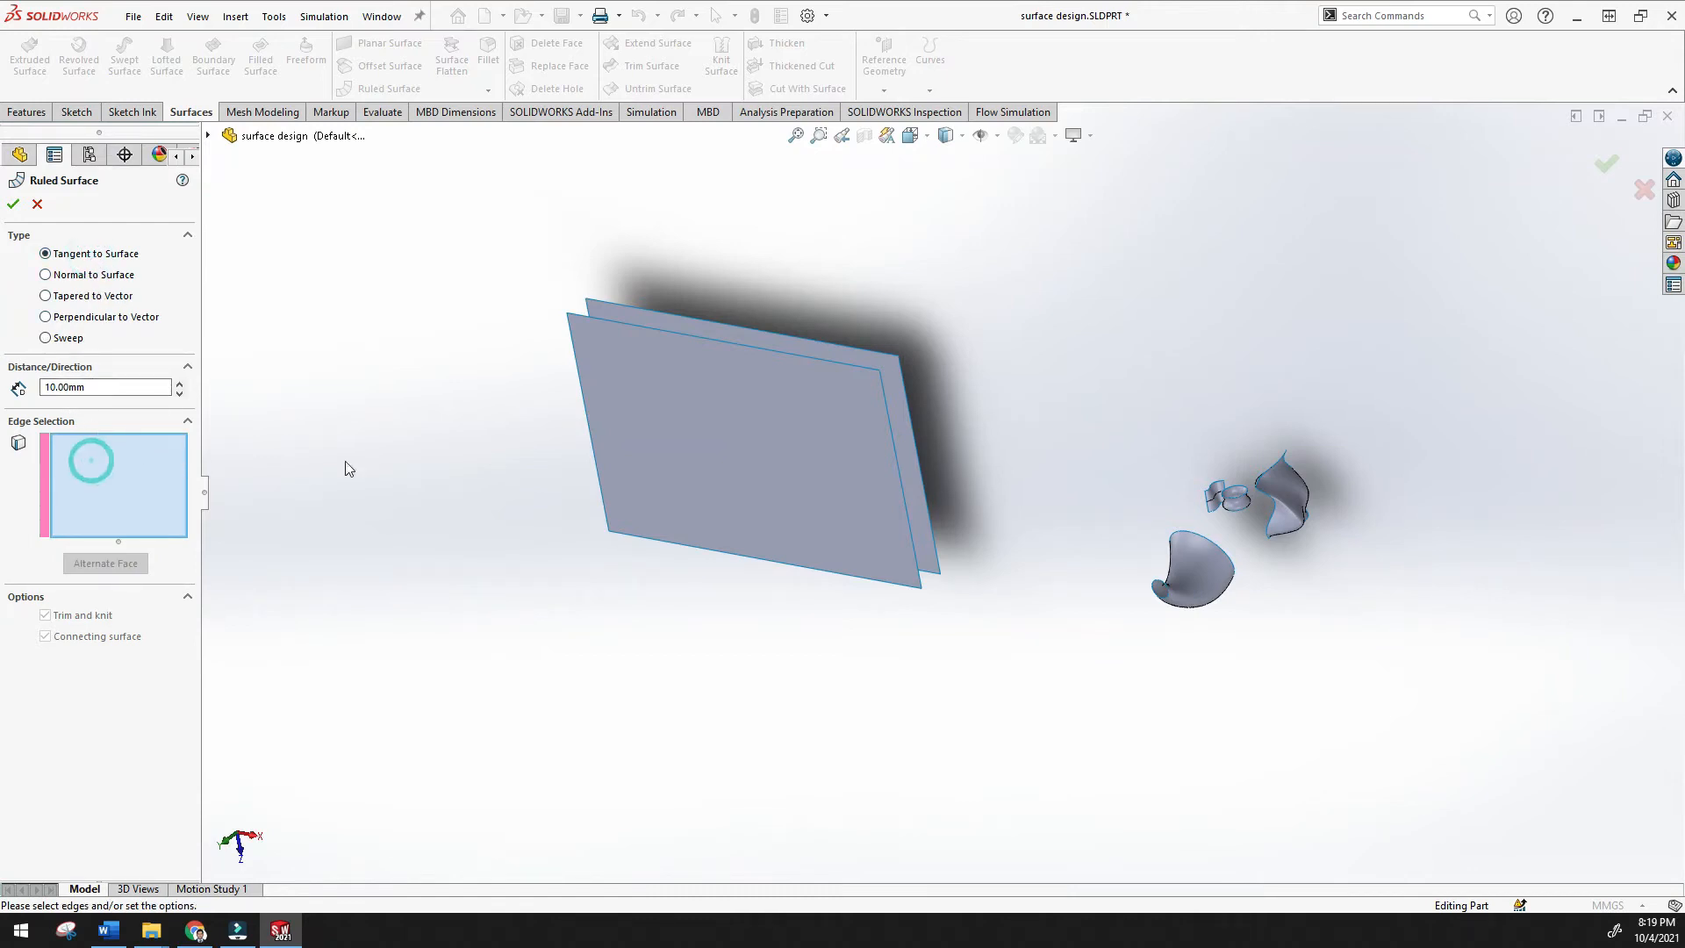
click(738, 345)
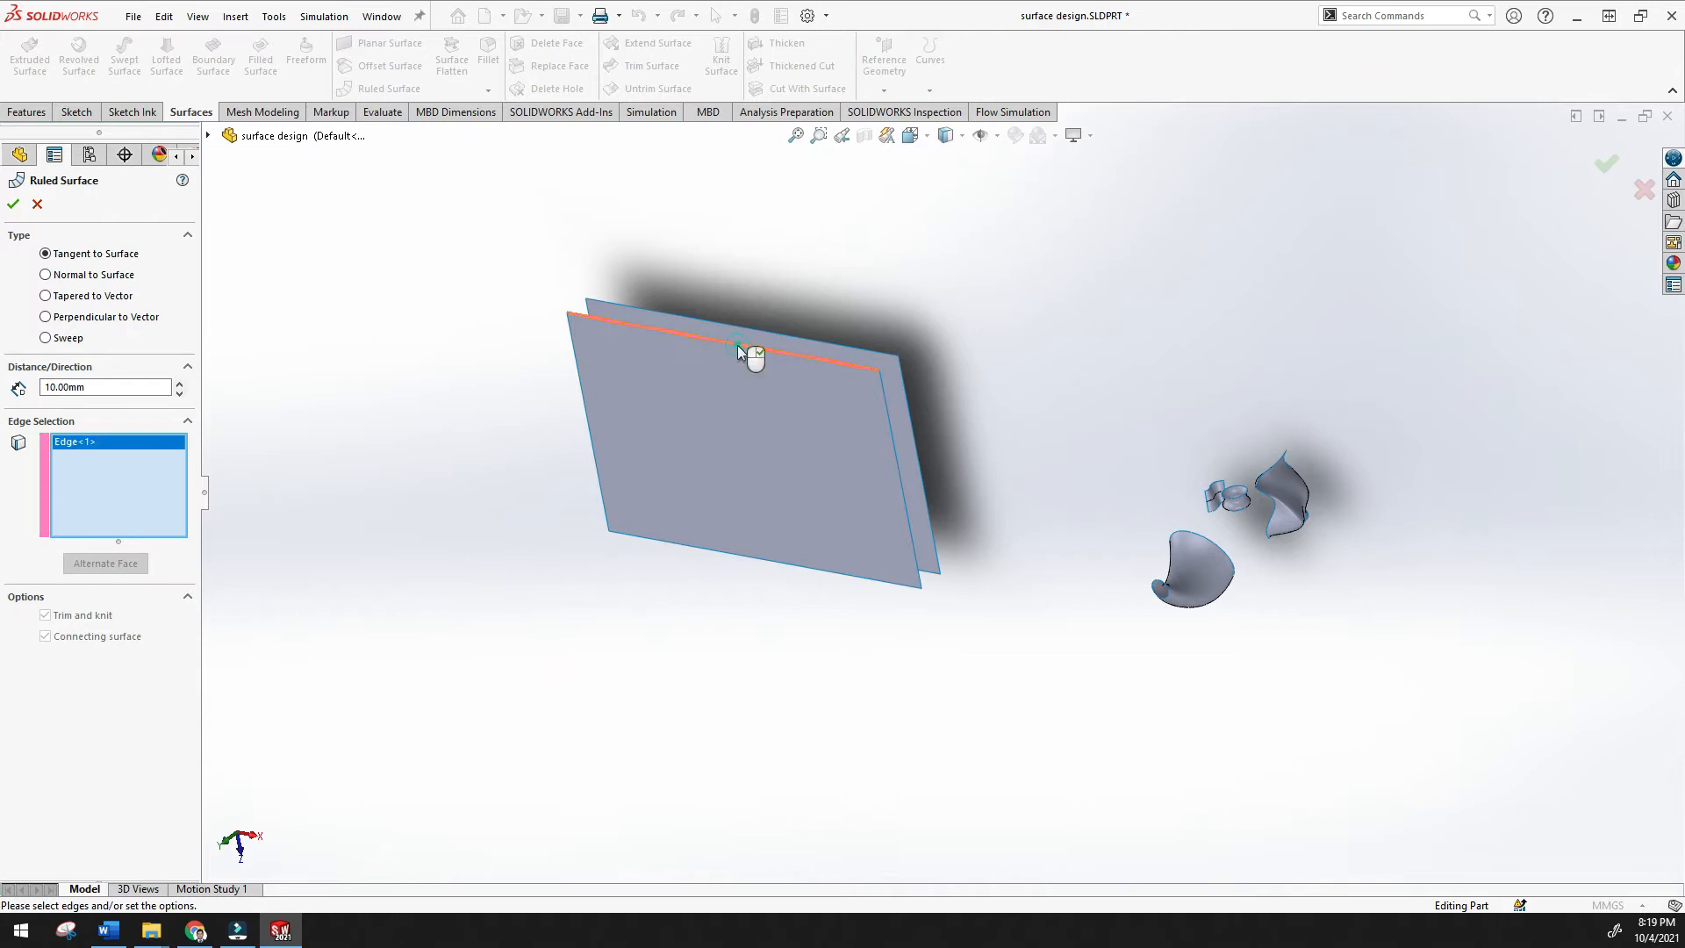
click(891, 430)
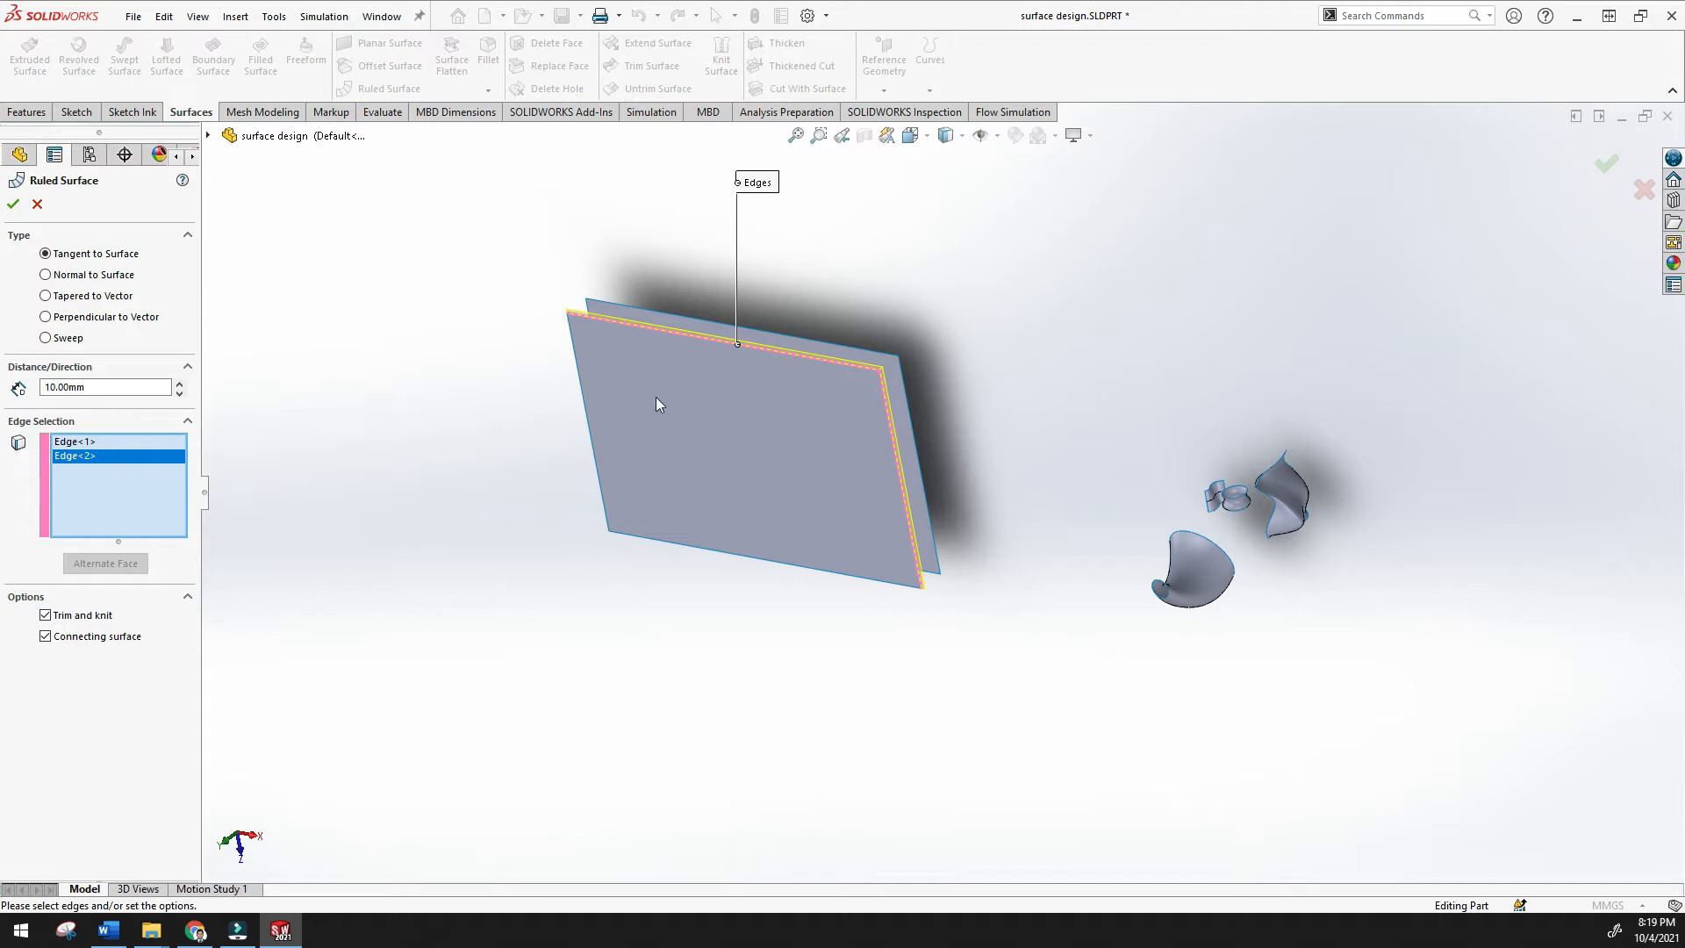
click(579, 377)
click(761, 555)
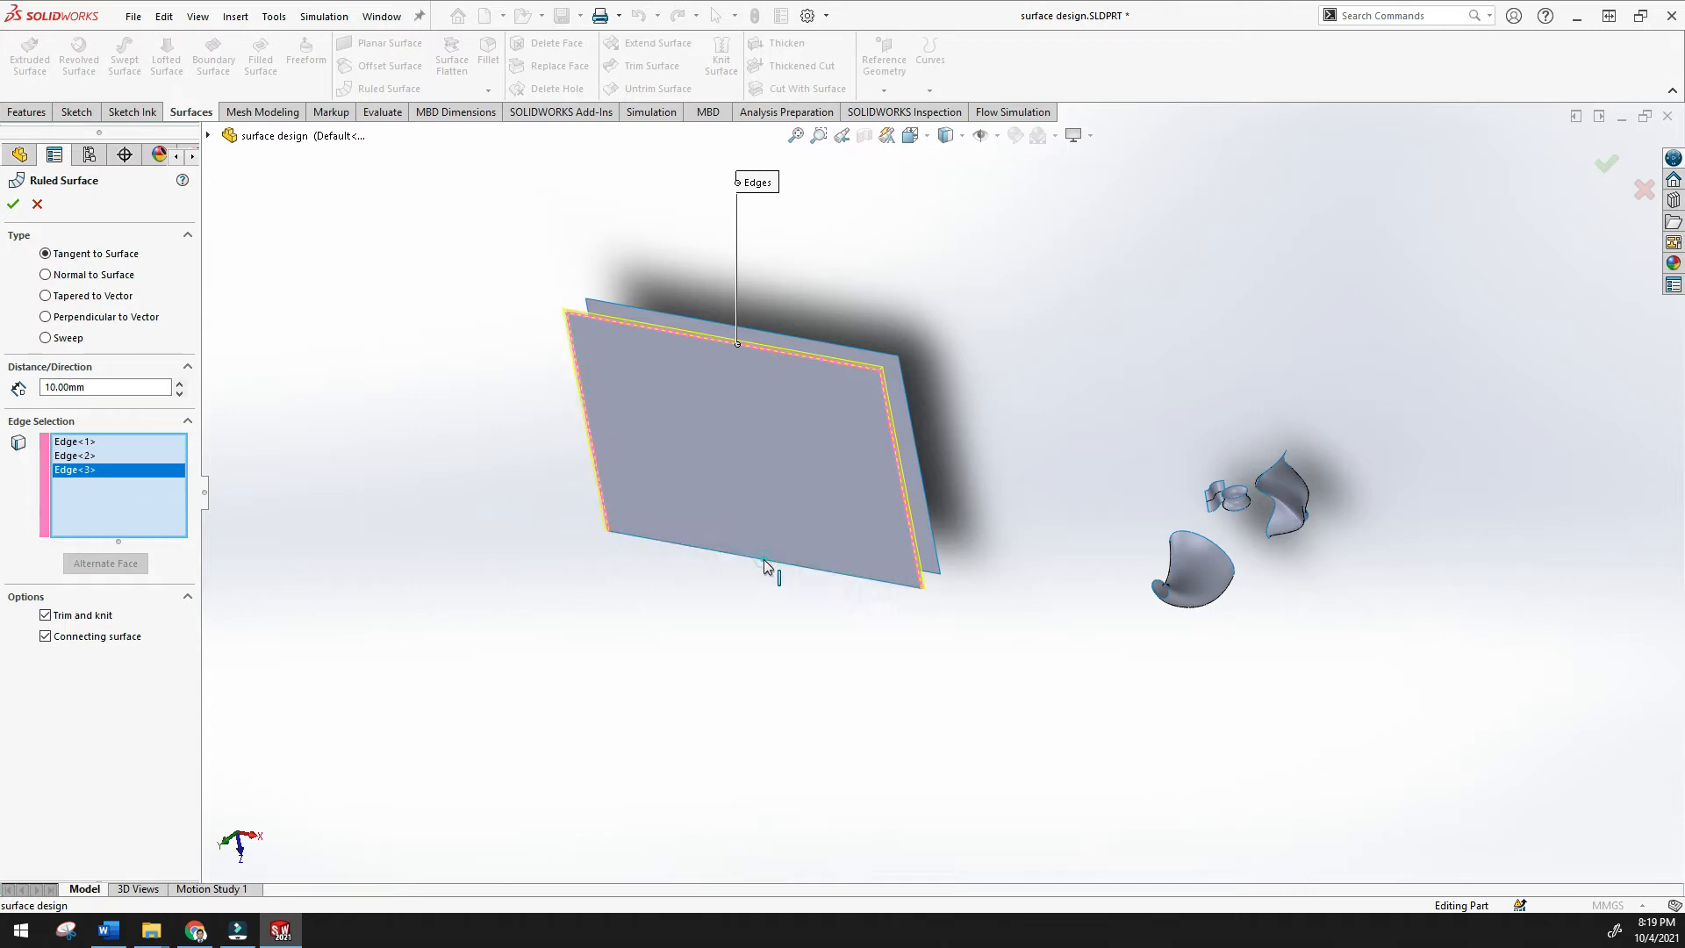
Set the ruled surface distance to 230 mm and inspect the preview around the rectangle
scroll(803, 379, down, 5)
middle_drag(804, 380, 766, 482)
drag(181, 383, 181, 387)
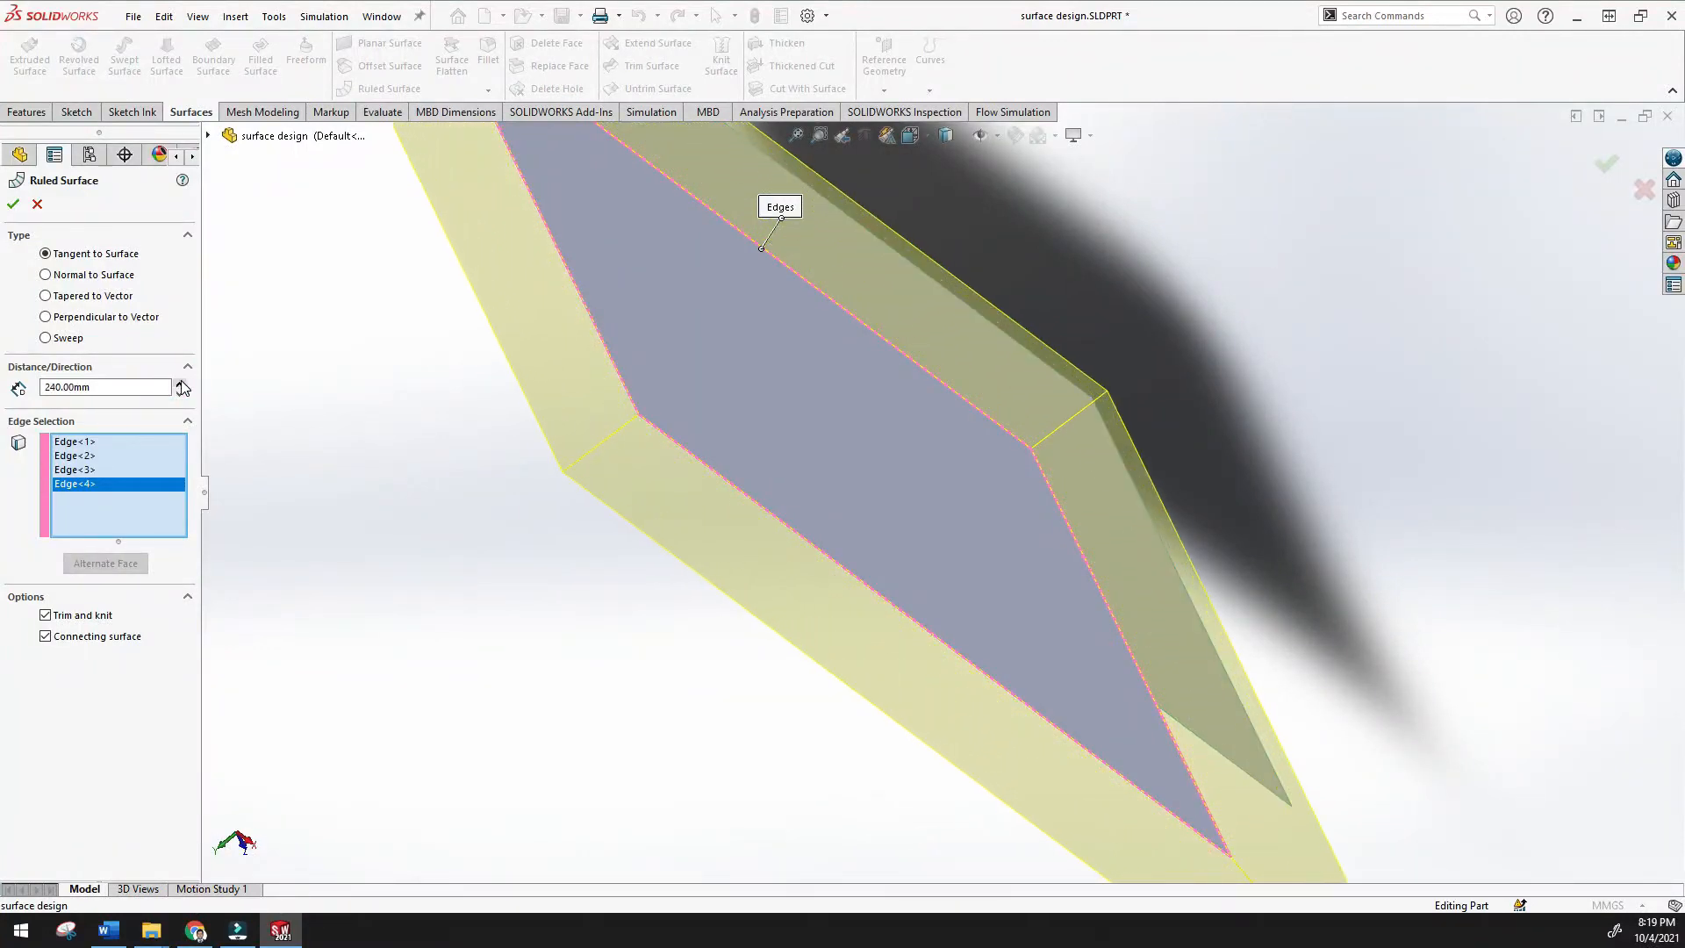
click(180, 395)
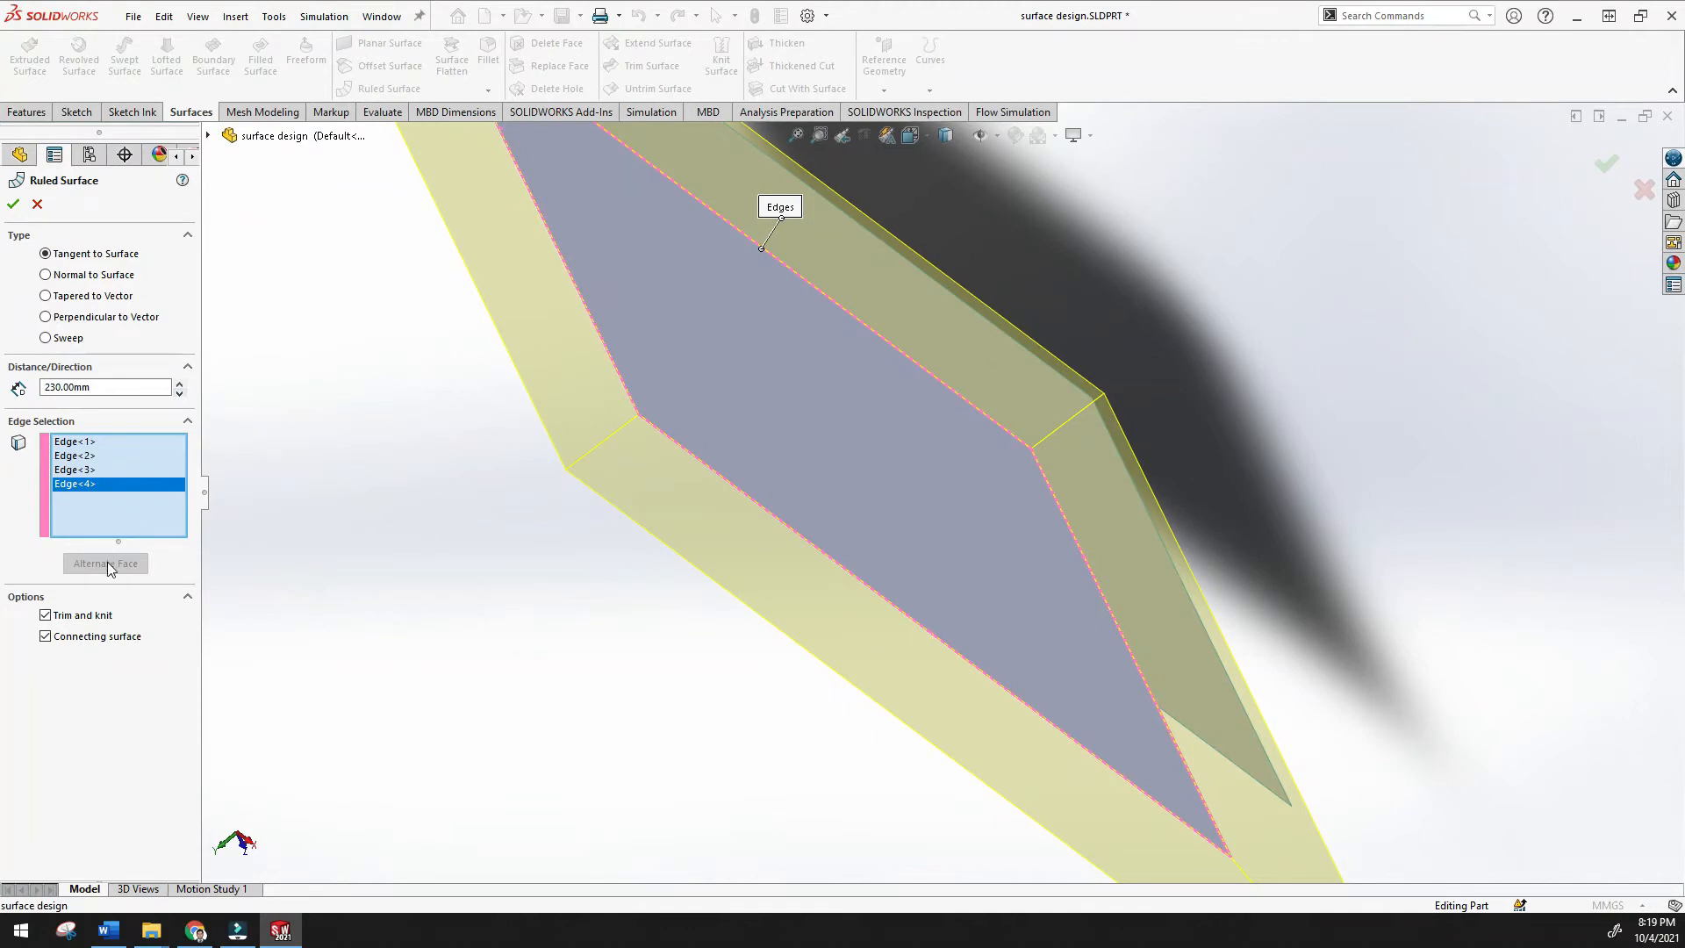
middle_drag(412, 445, 37, 303)
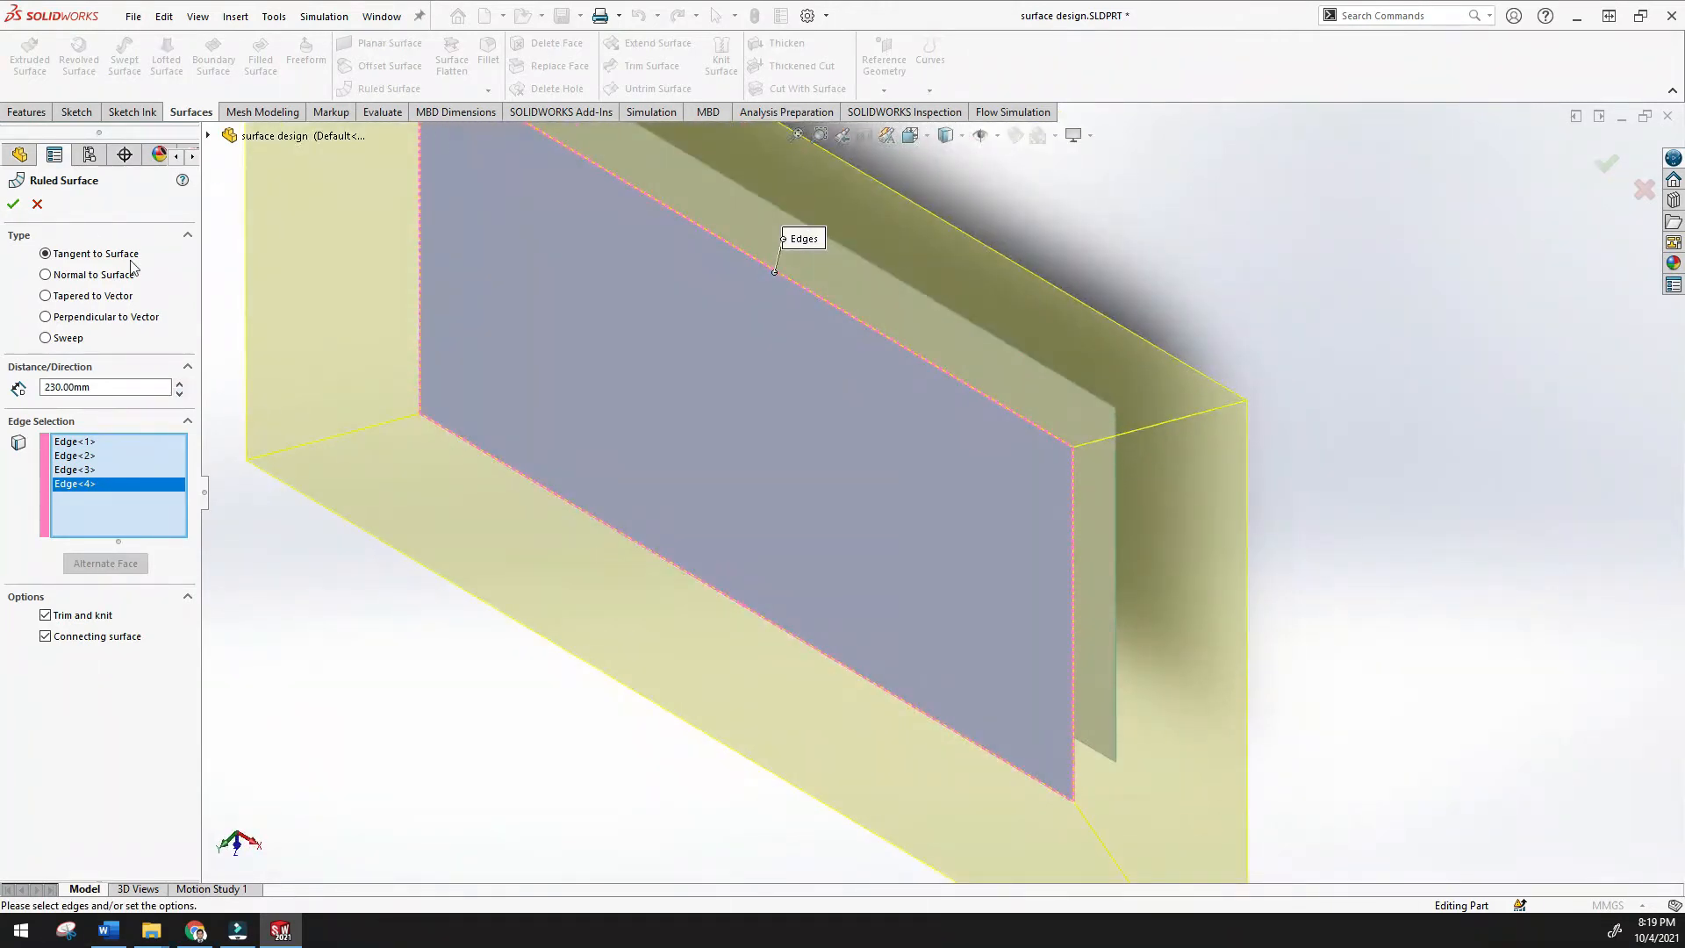
middle_drag(354, 292, 781, 211)
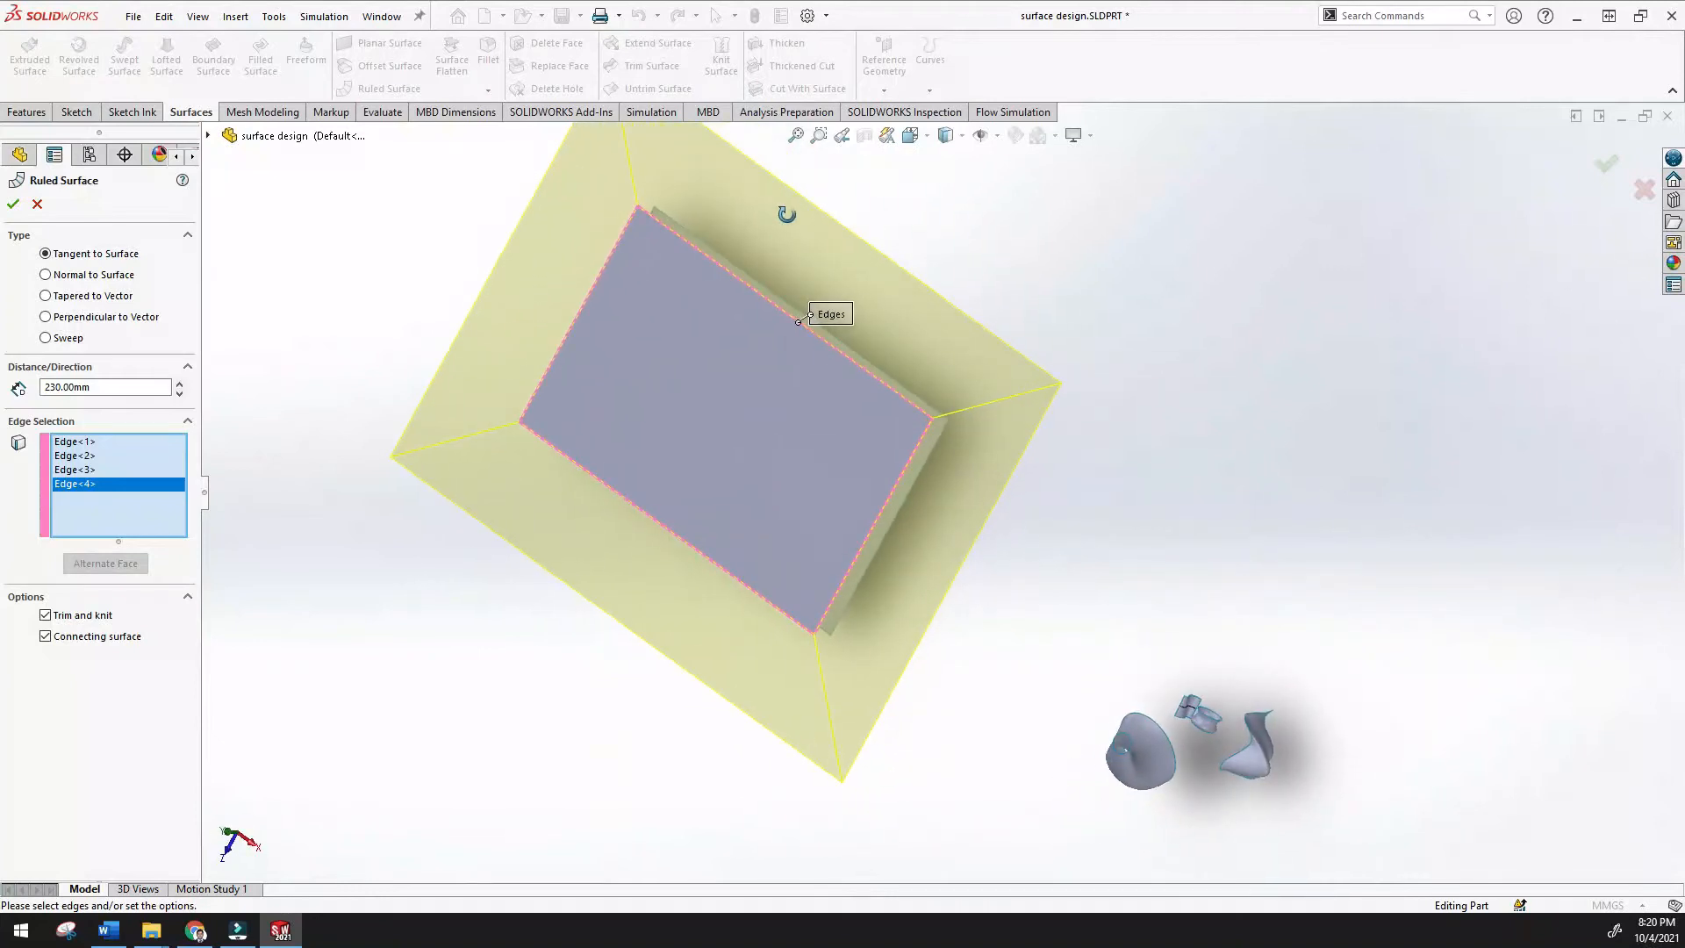
Switch the ruled surface type through Normal to Surface, Tapered to Vector and Perpendicular to Vector, ending on Sweep
click(45, 274)
middle_drag(519, 313, 488, 474)
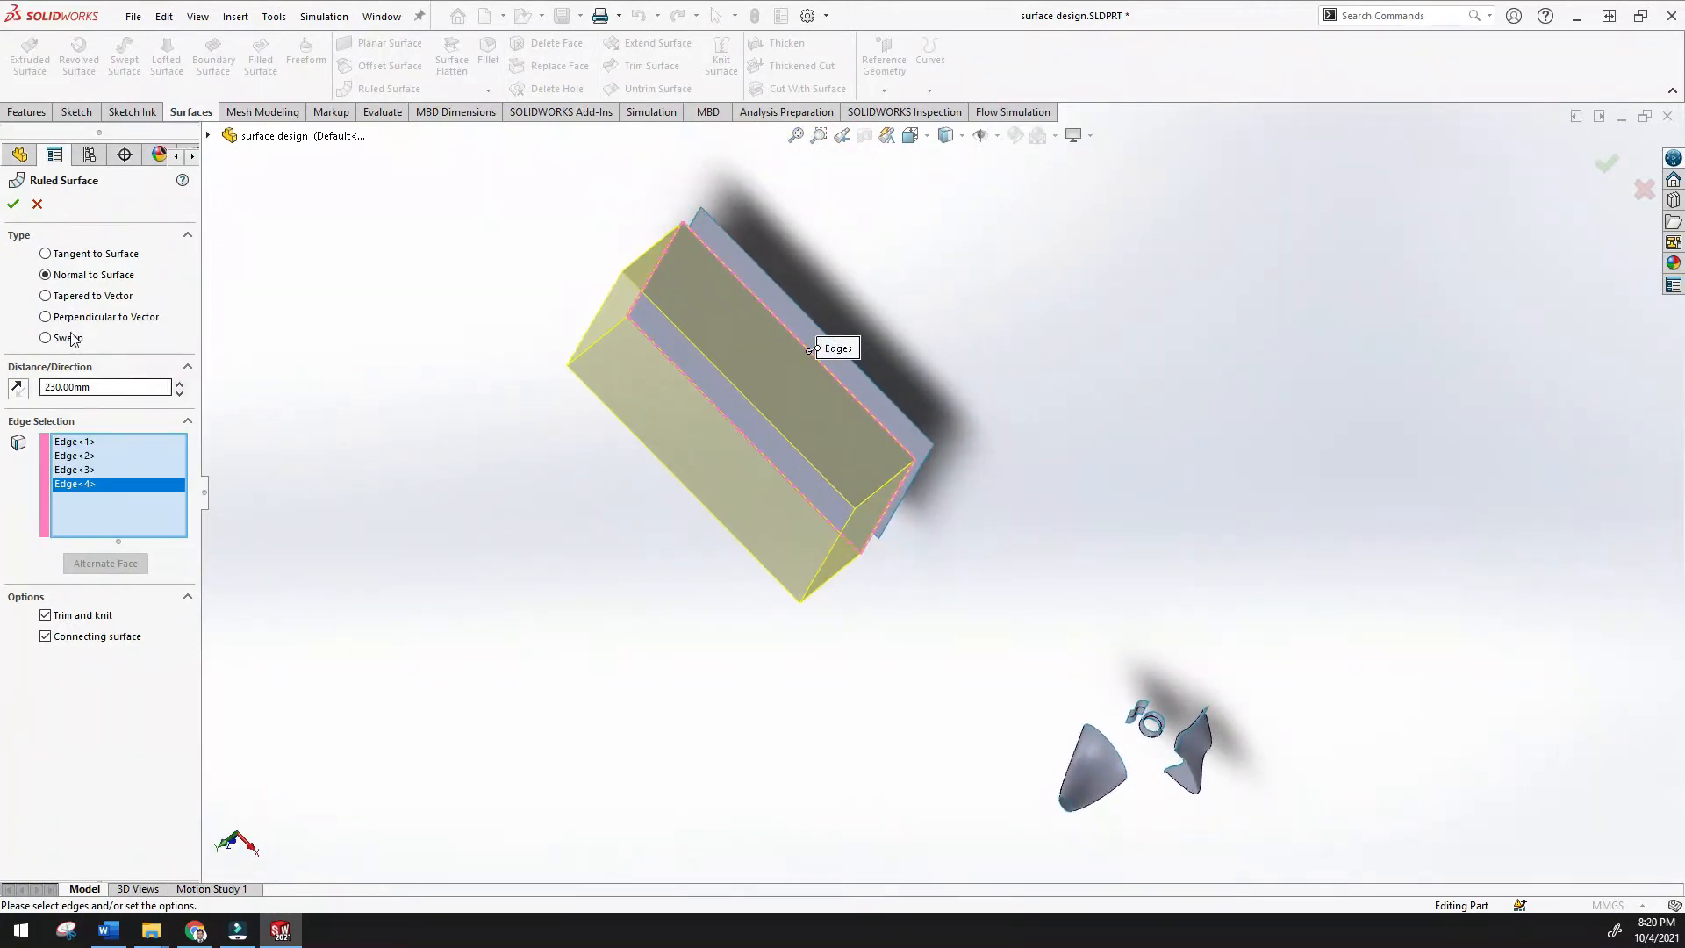
click(45, 296)
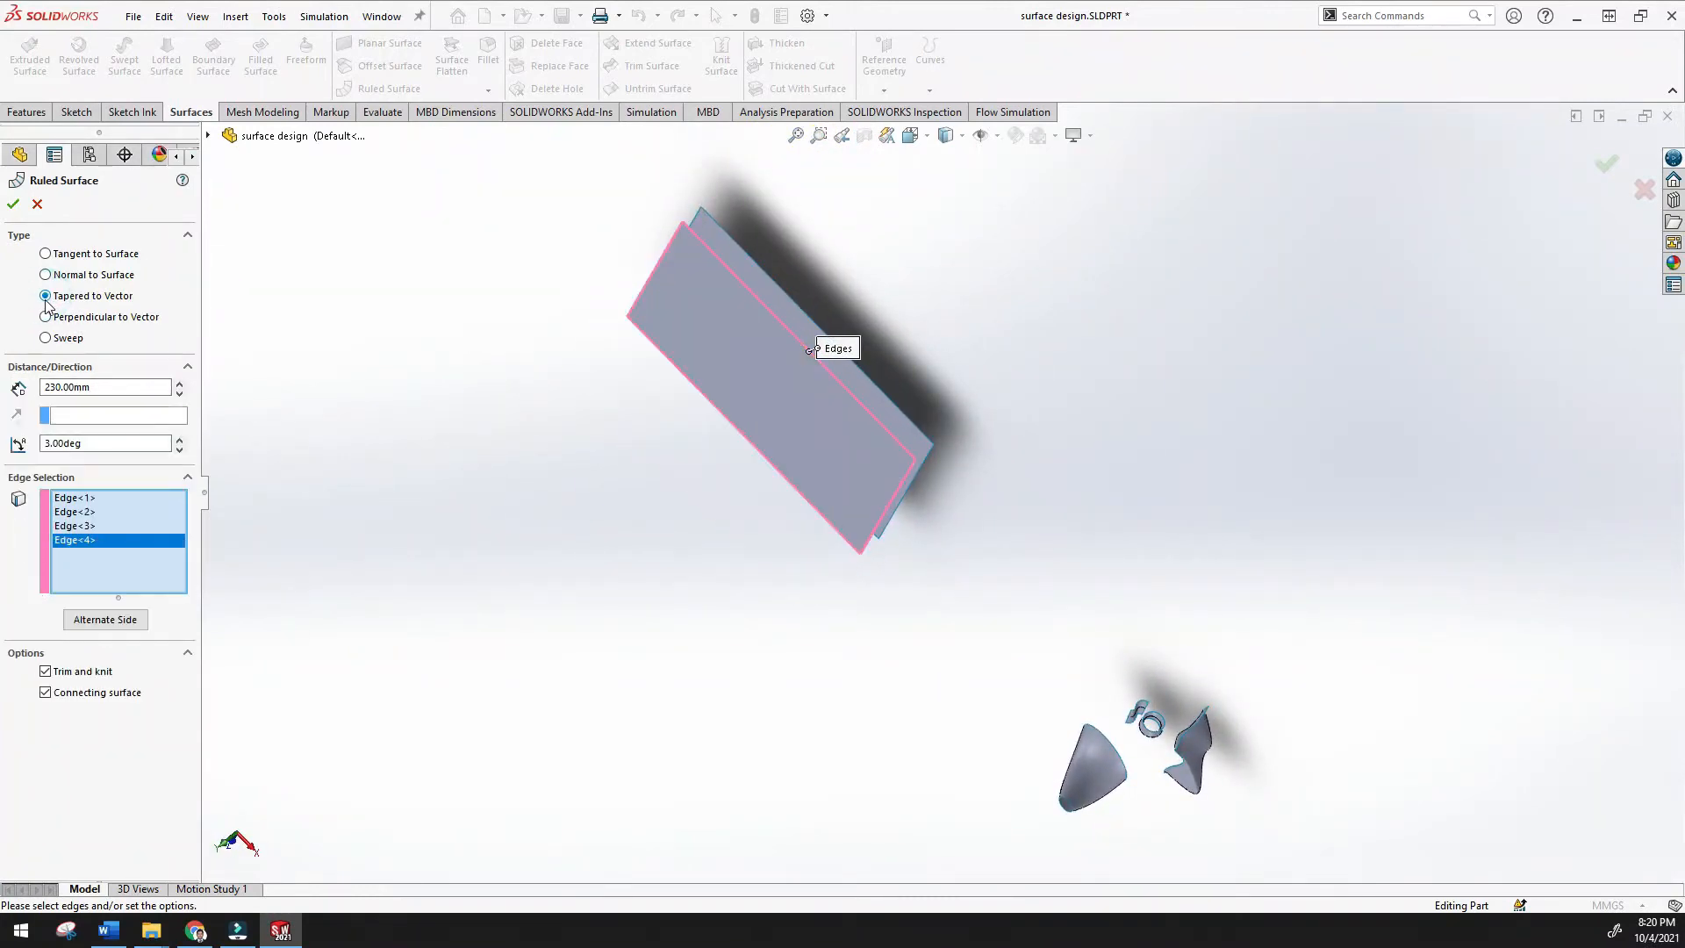
middle_drag(768, 378, 709, 398)
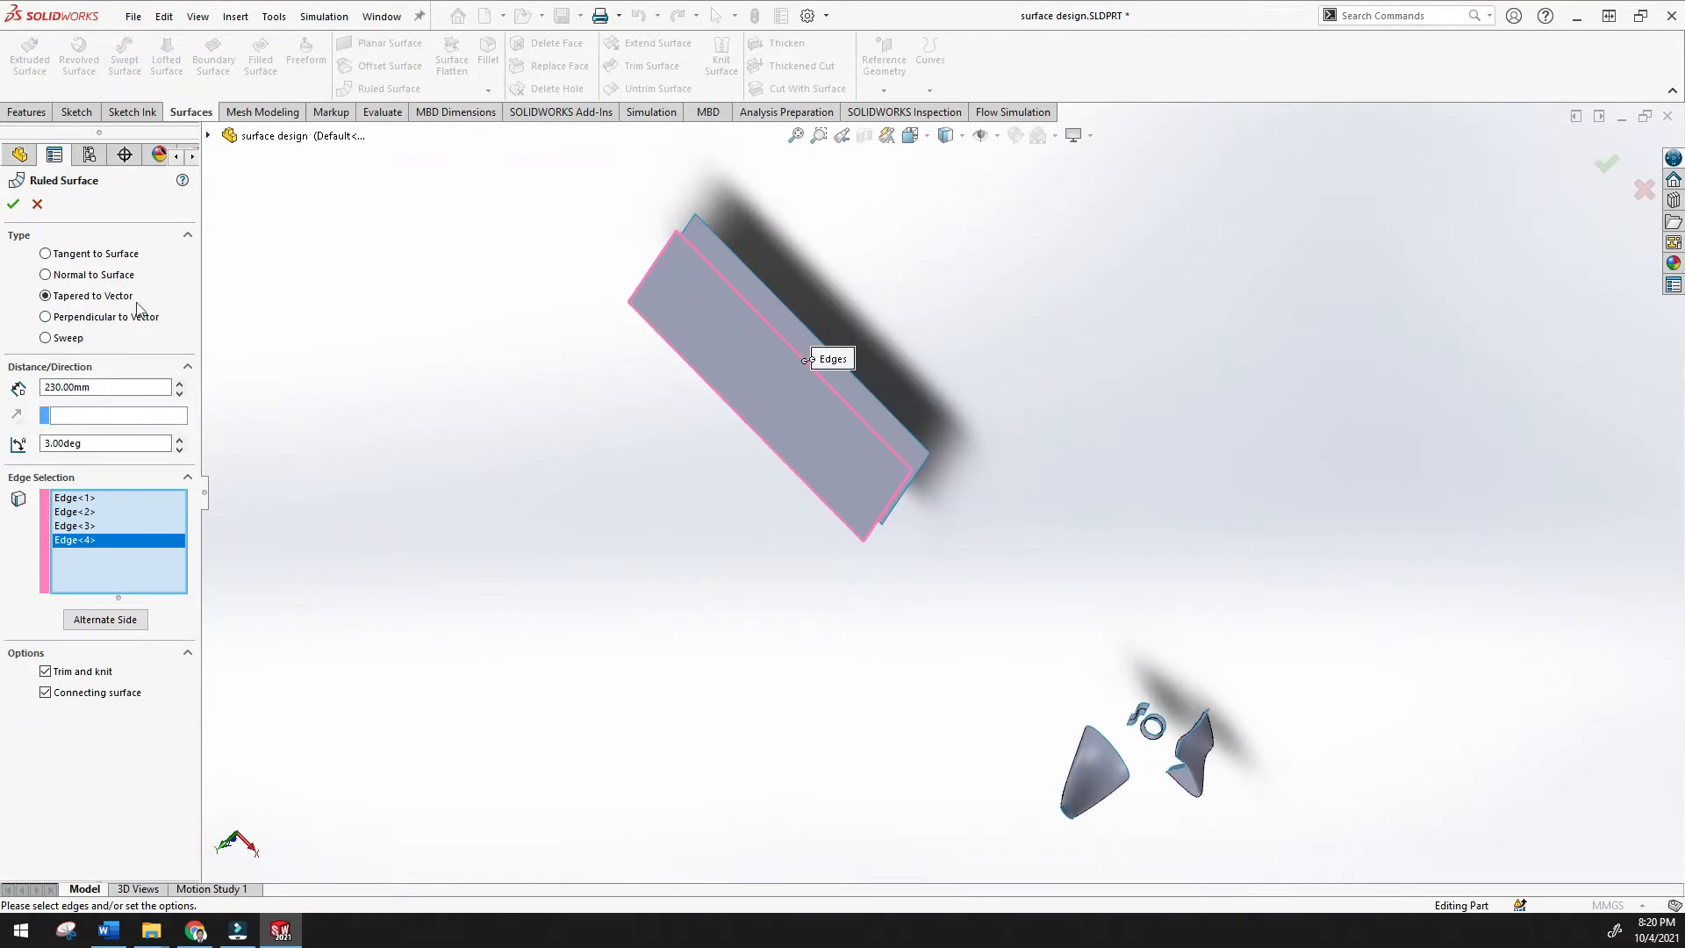
click(45, 318)
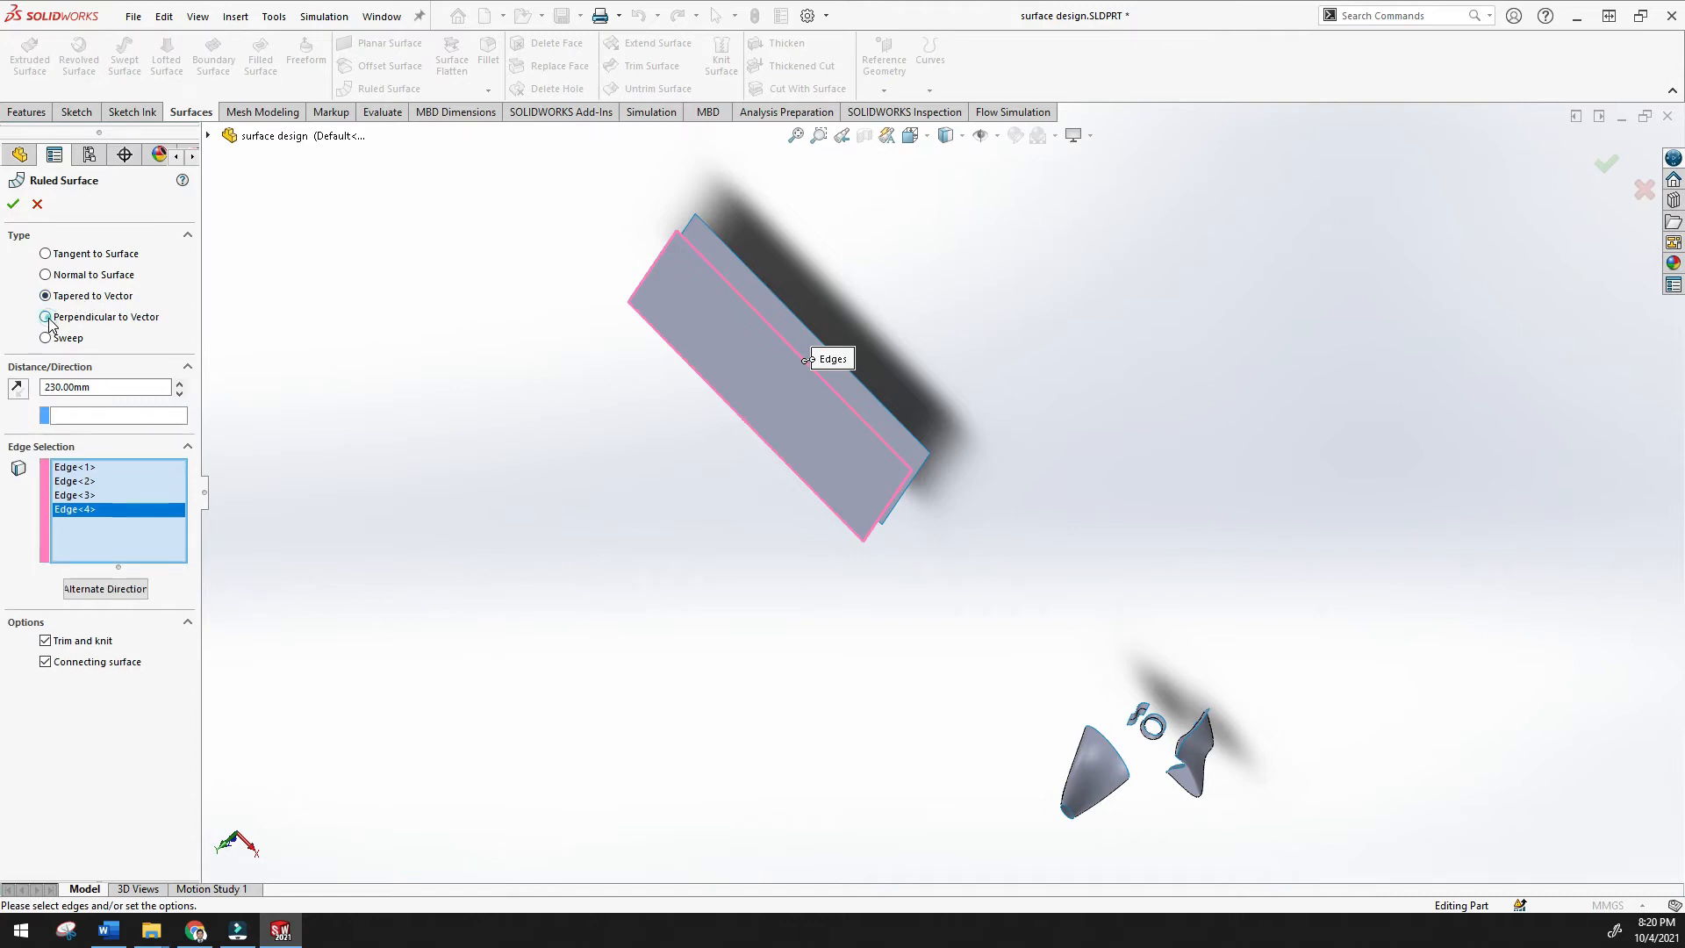
middle_drag(335, 376, 346, 275)
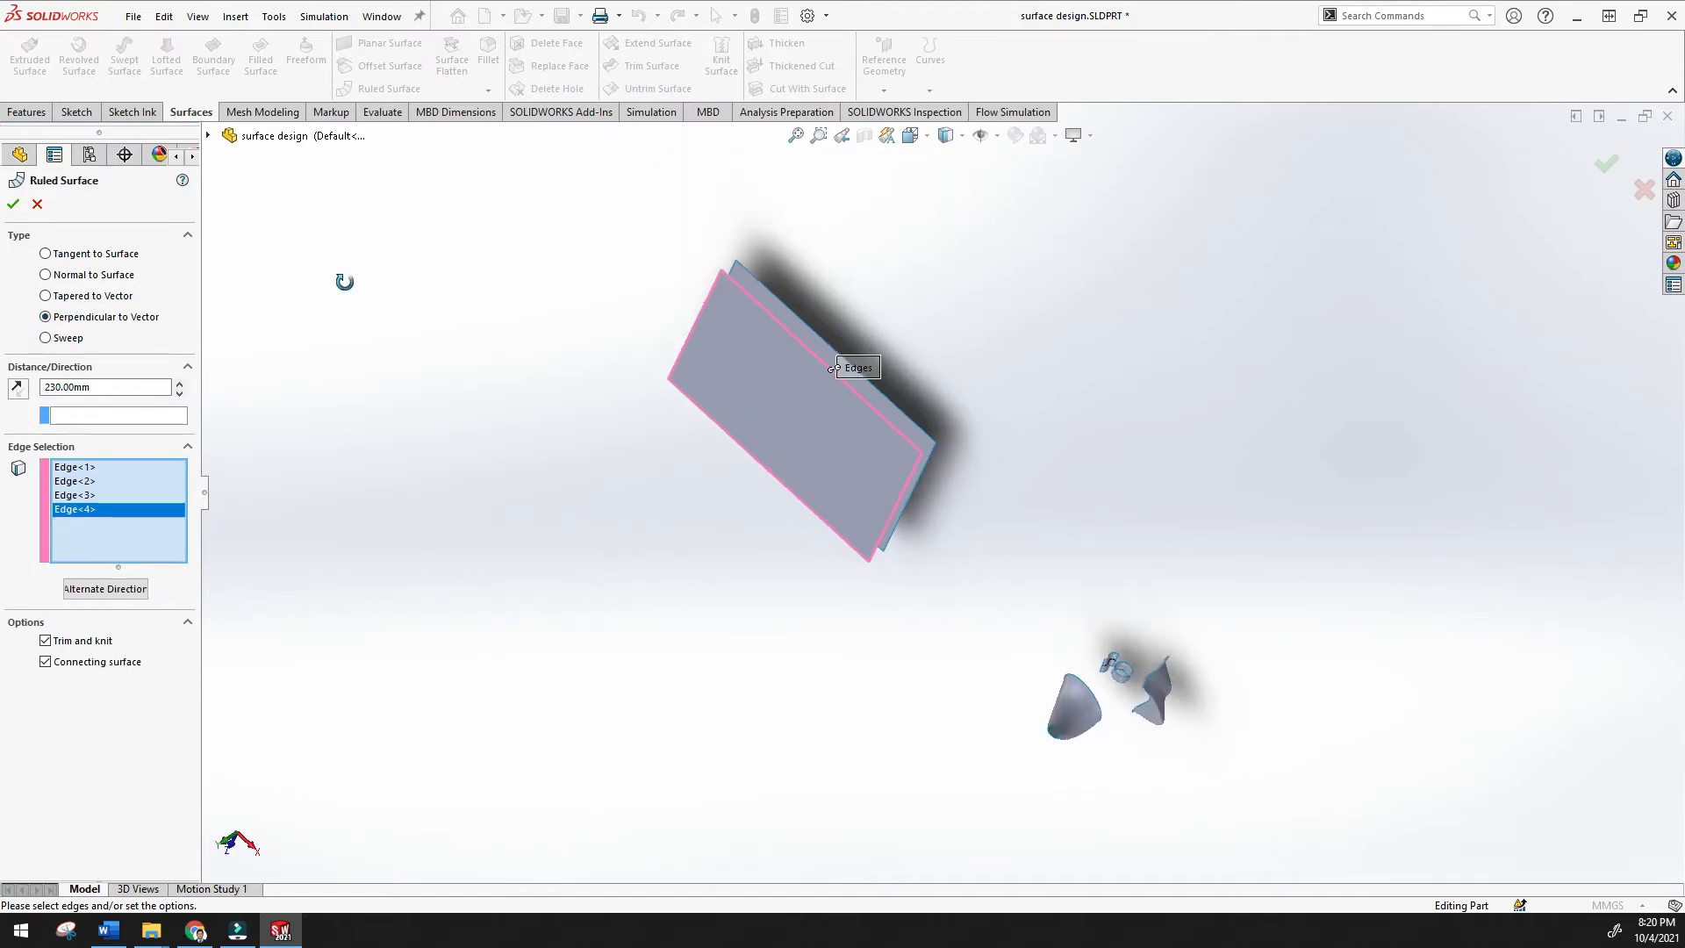
click(45, 338)
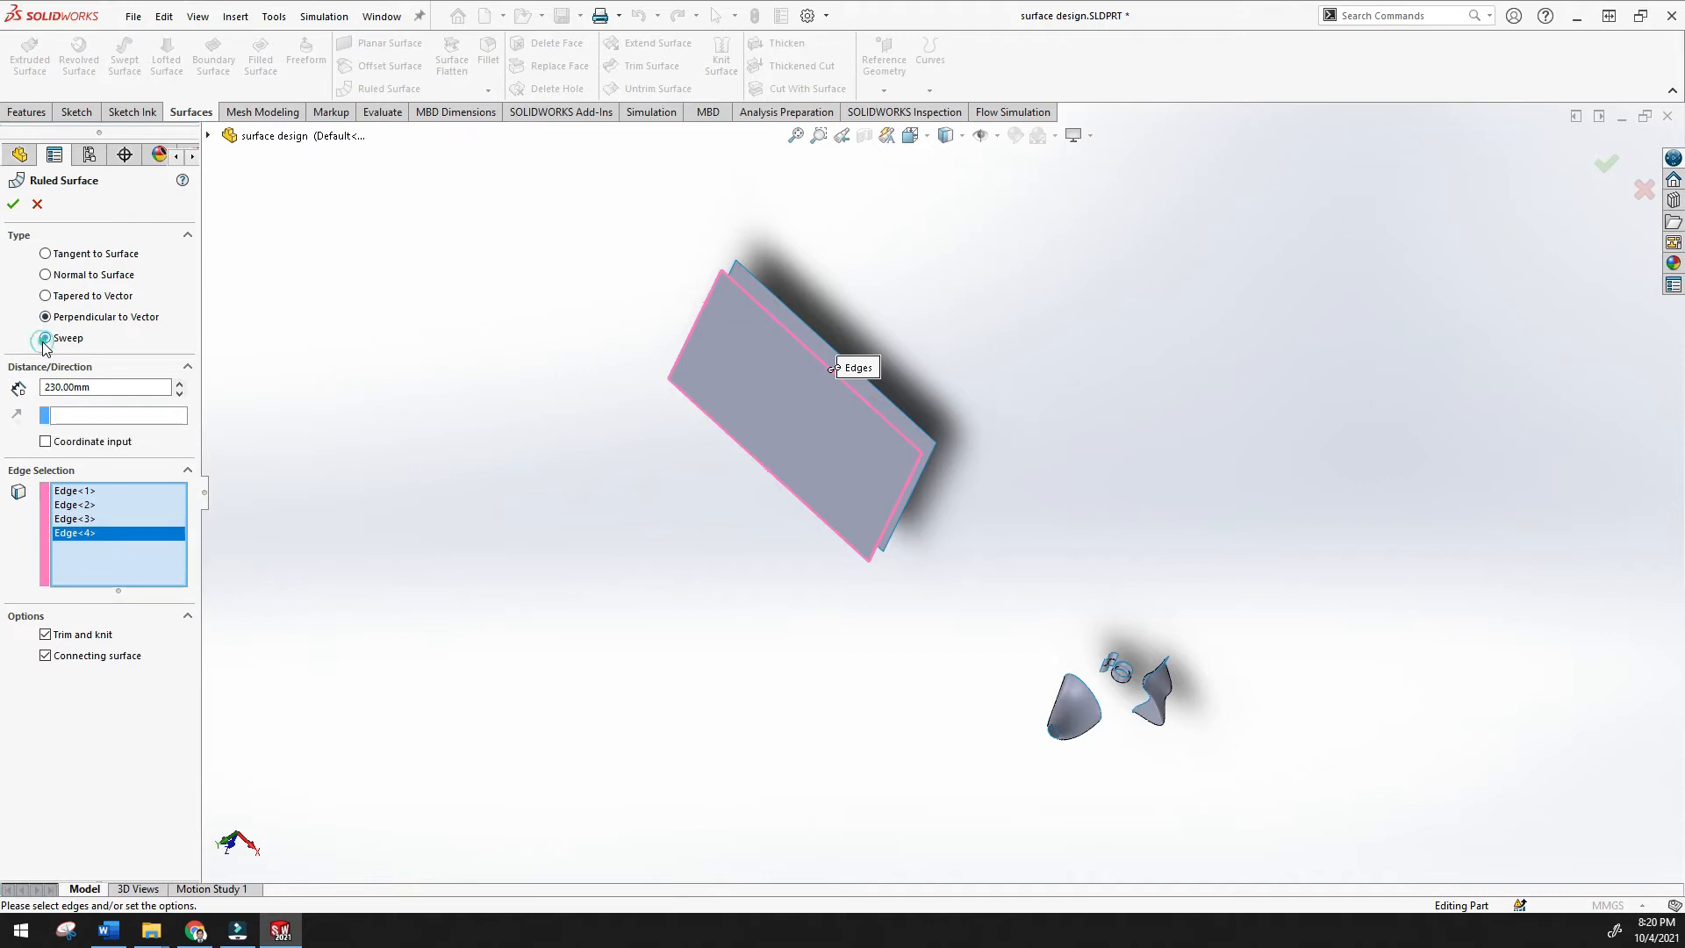
Change the ruled surface type to Normal to Surface and create the 230 mm walls around the rectangle
middle_drag(459, 395, 492, 470)
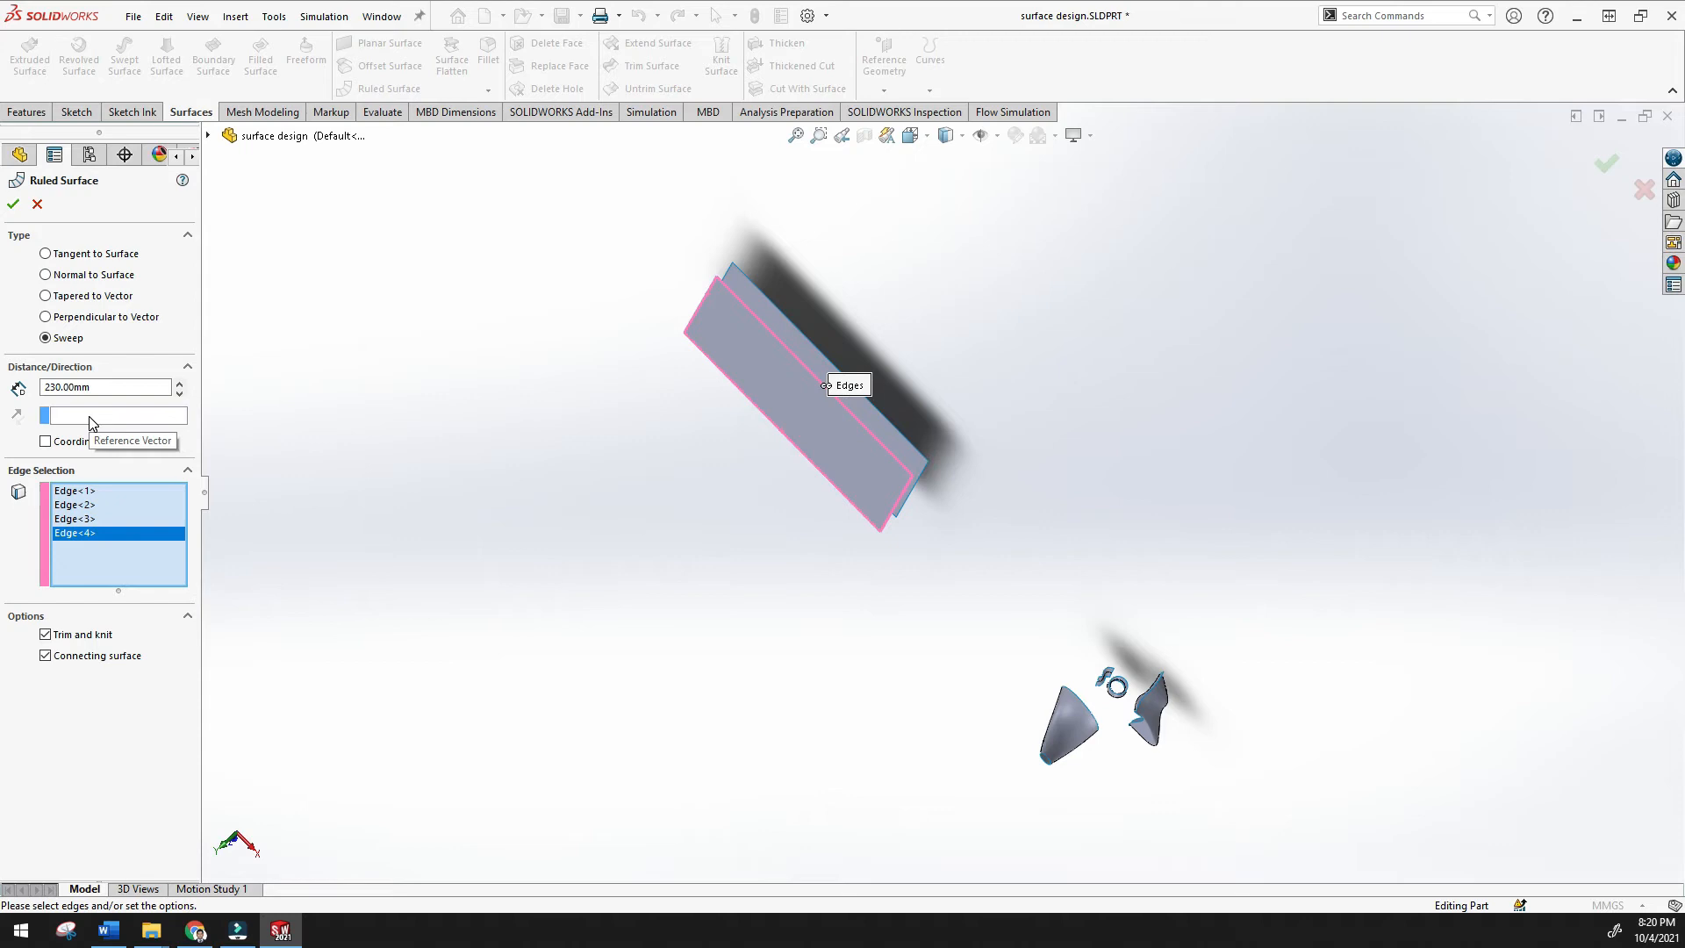
click(58, 256)
click(58, 276)
click(49, 255)
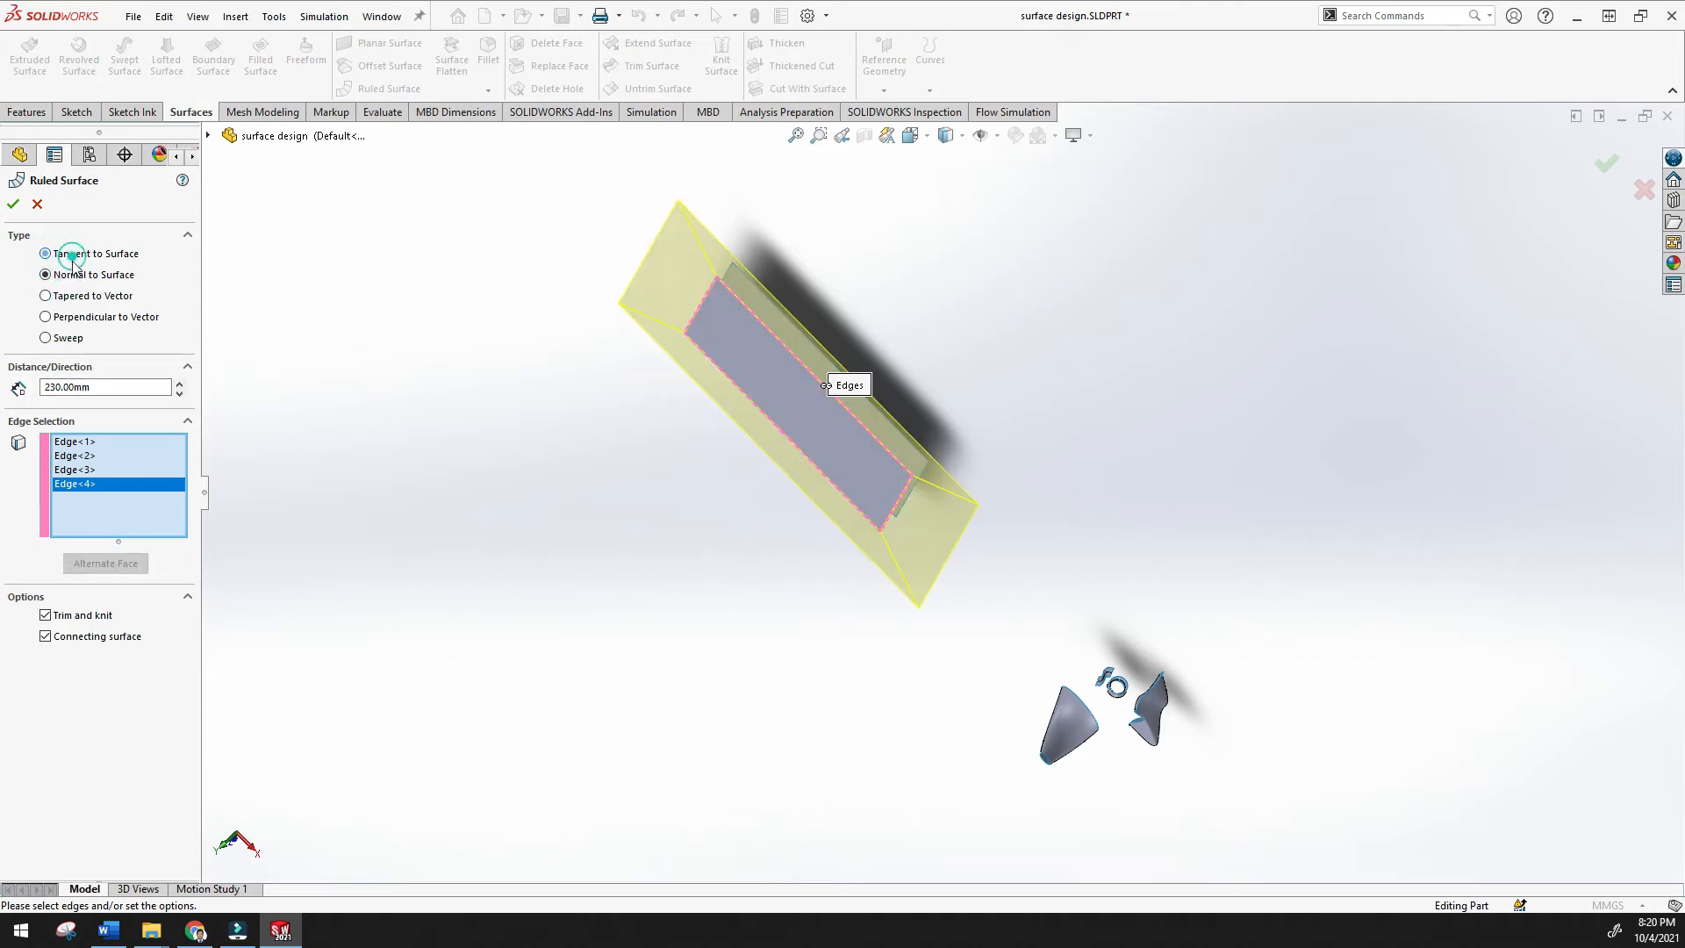
click(52, 275)
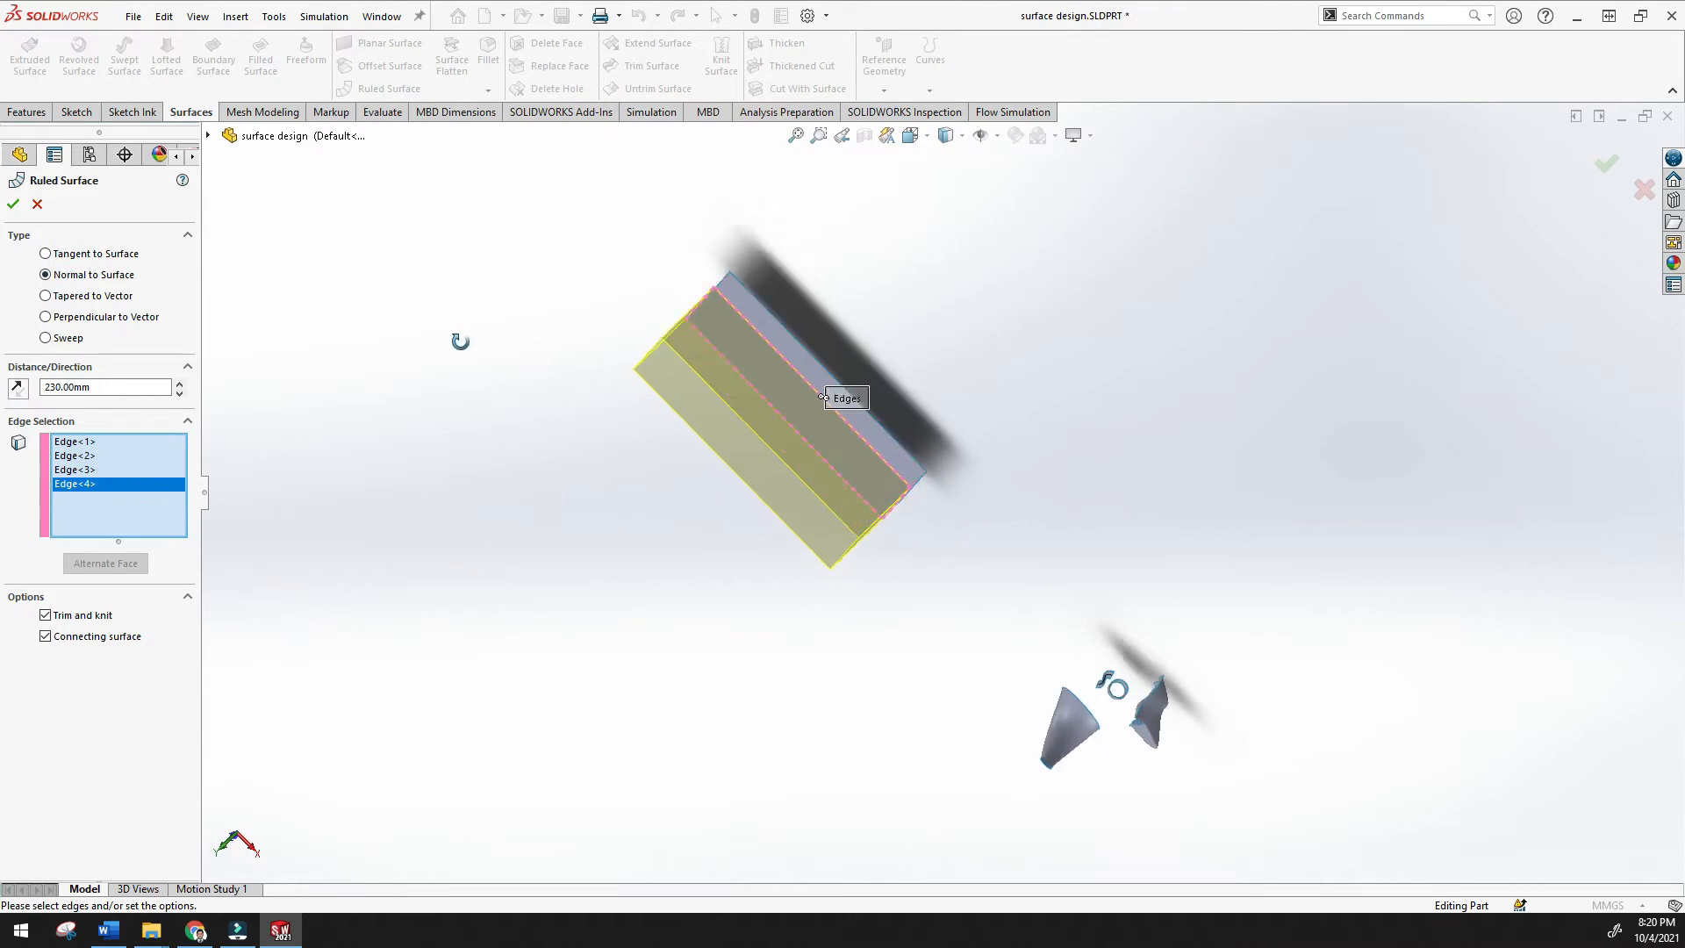
key(Return)
middle_drag(488, 509, 524, 301)
middle_drag(702, 494, 594, 289)
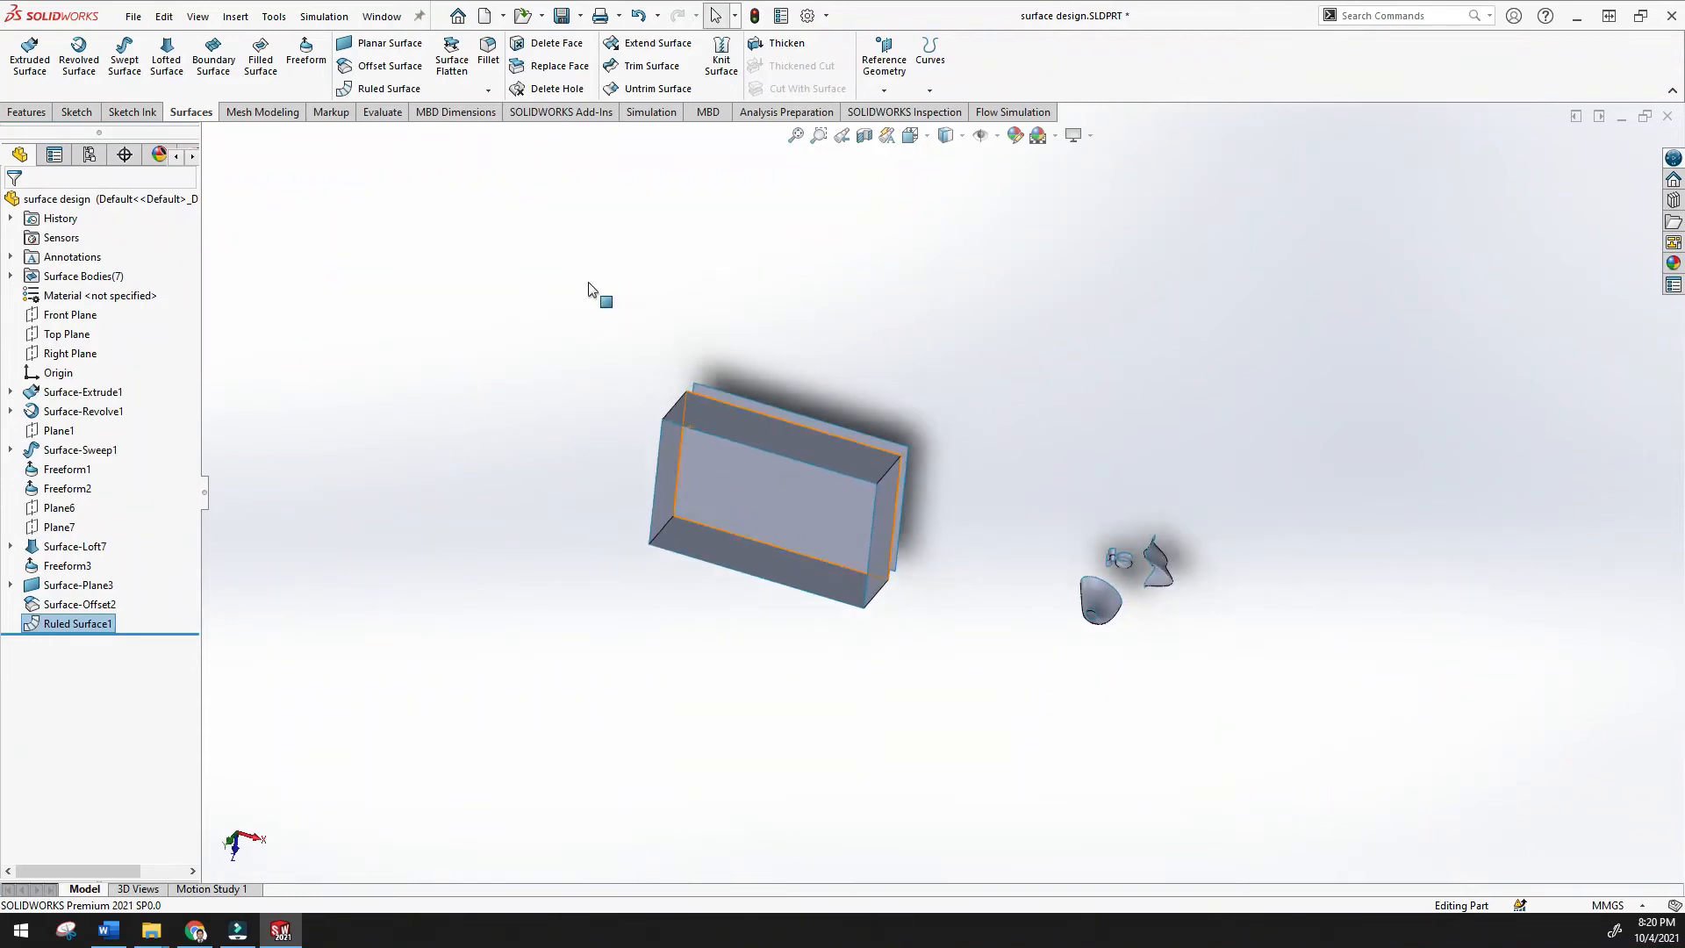
Close the open front of the box with a planar surface bounded by its four front edges
click(386, 43)
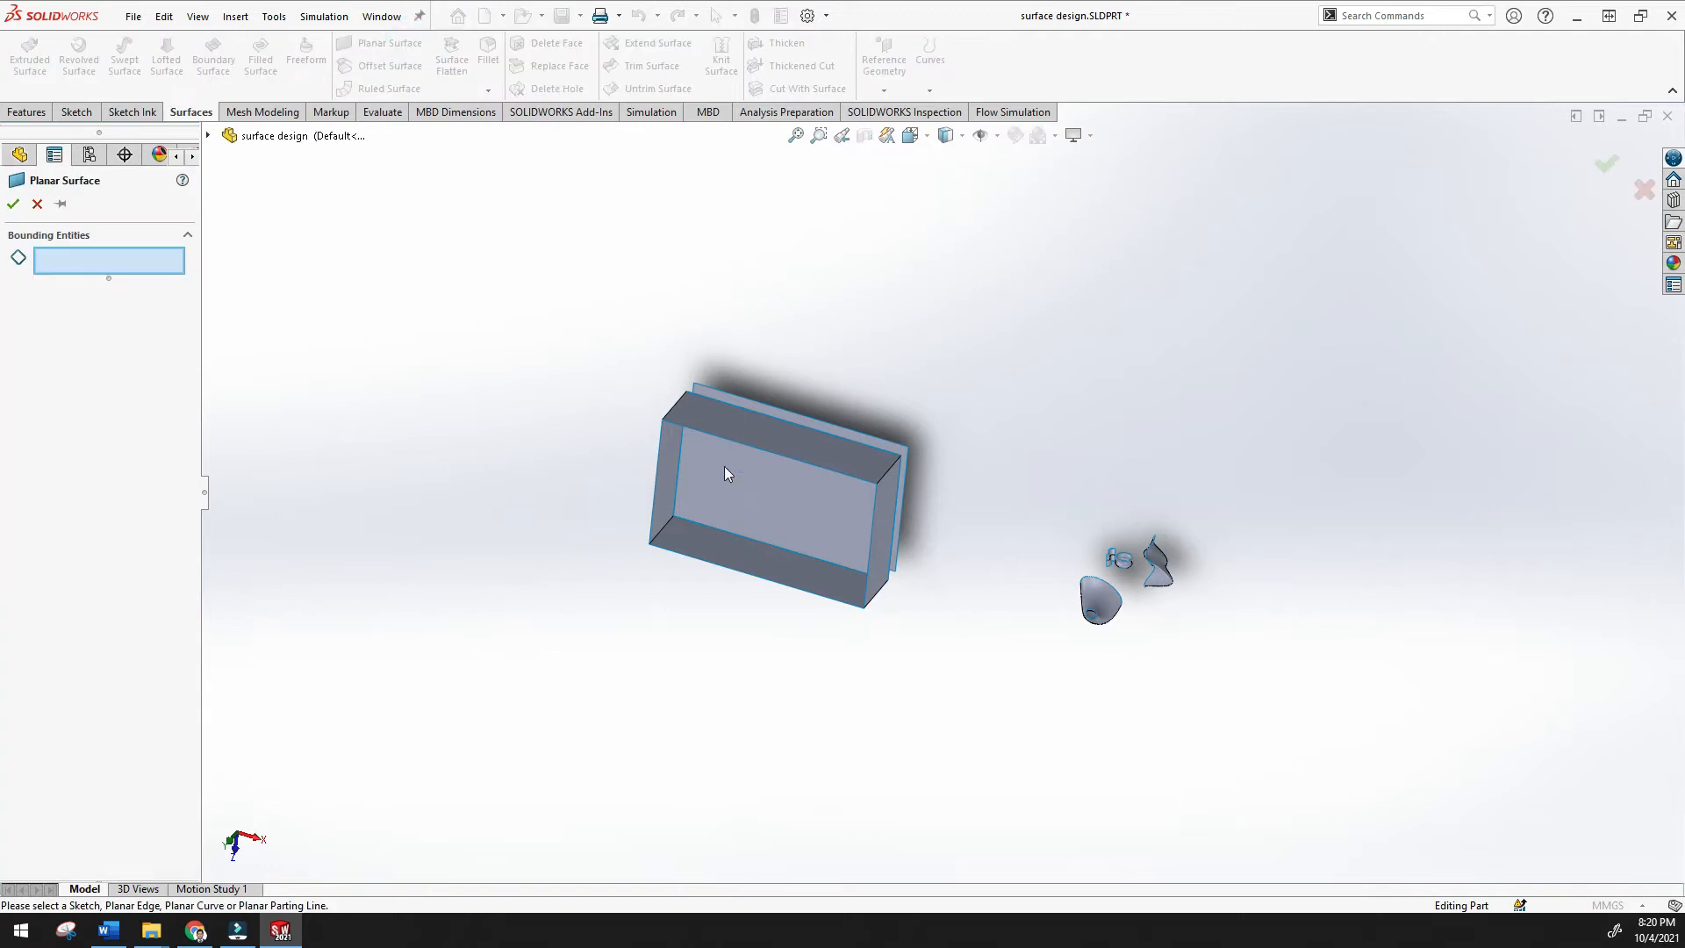
click(746, 444)
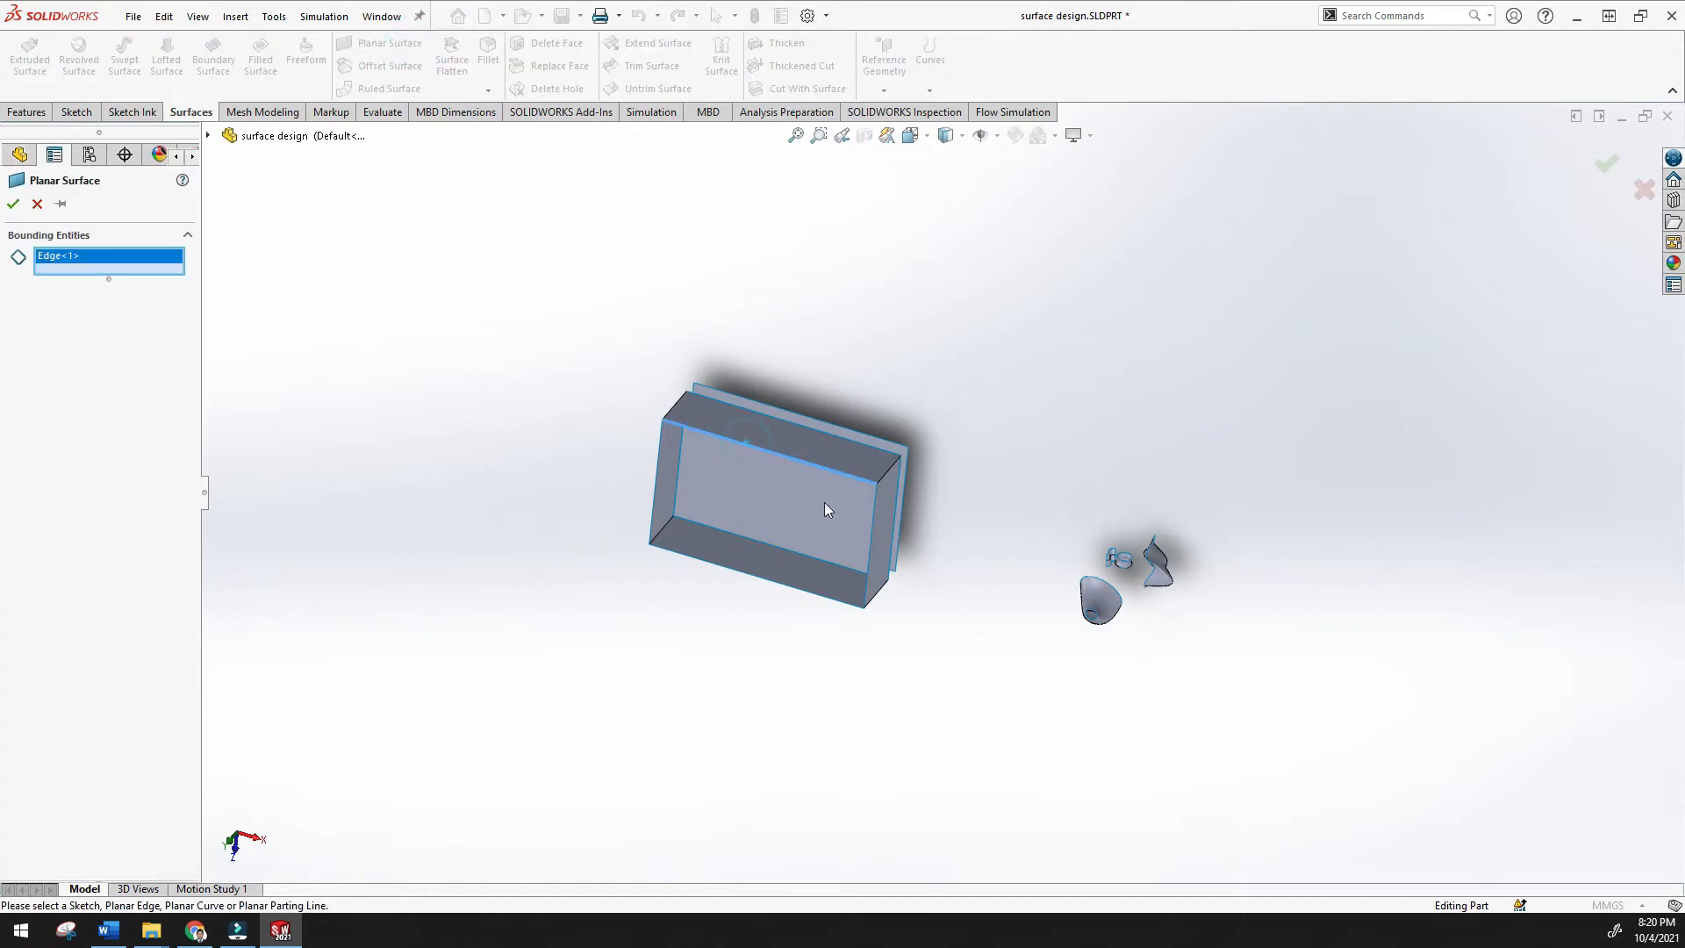
click(869, 565)
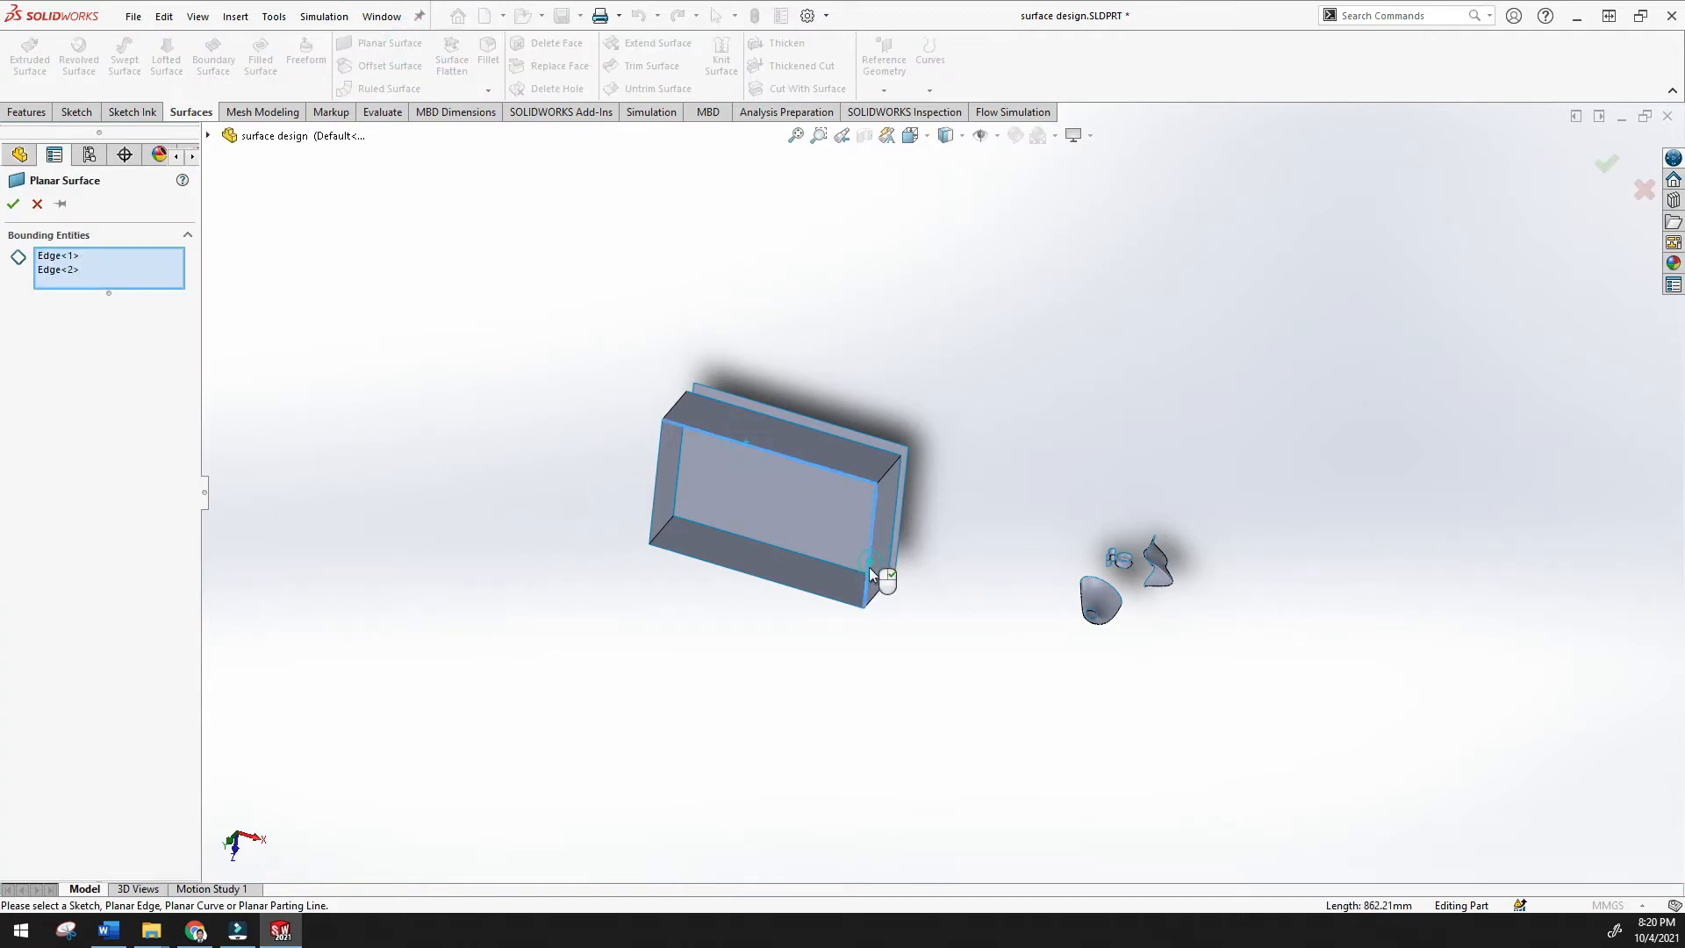
click(844, 603)
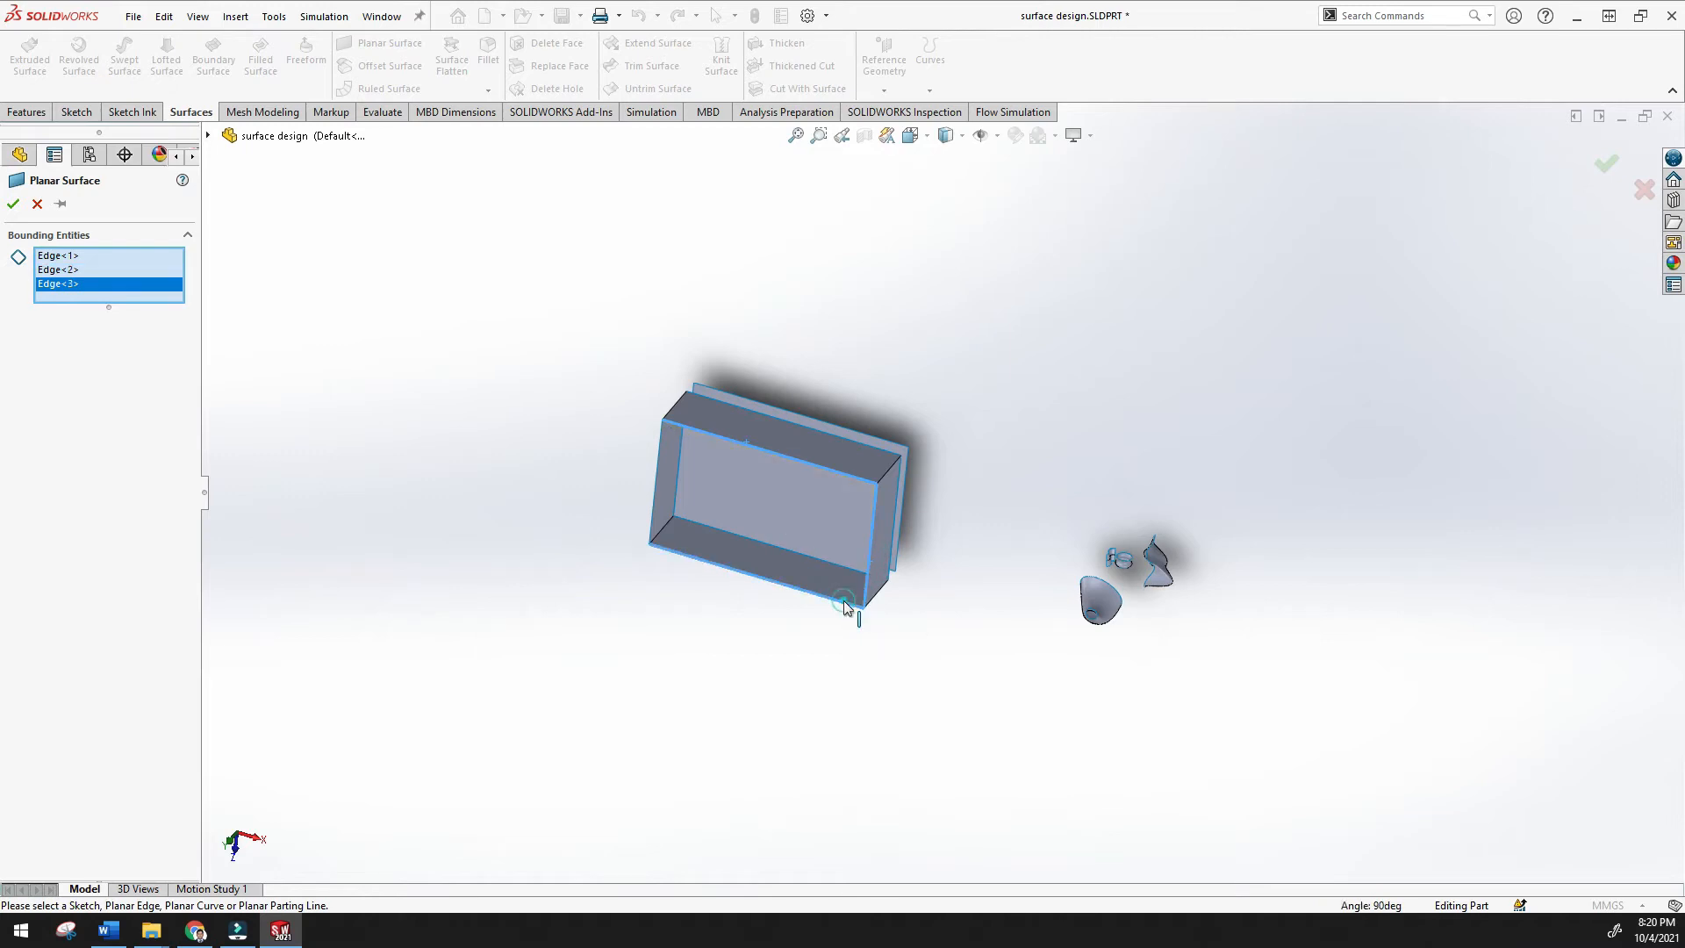
click(655, 496)
middle_drag(569, 521, 481, 483)
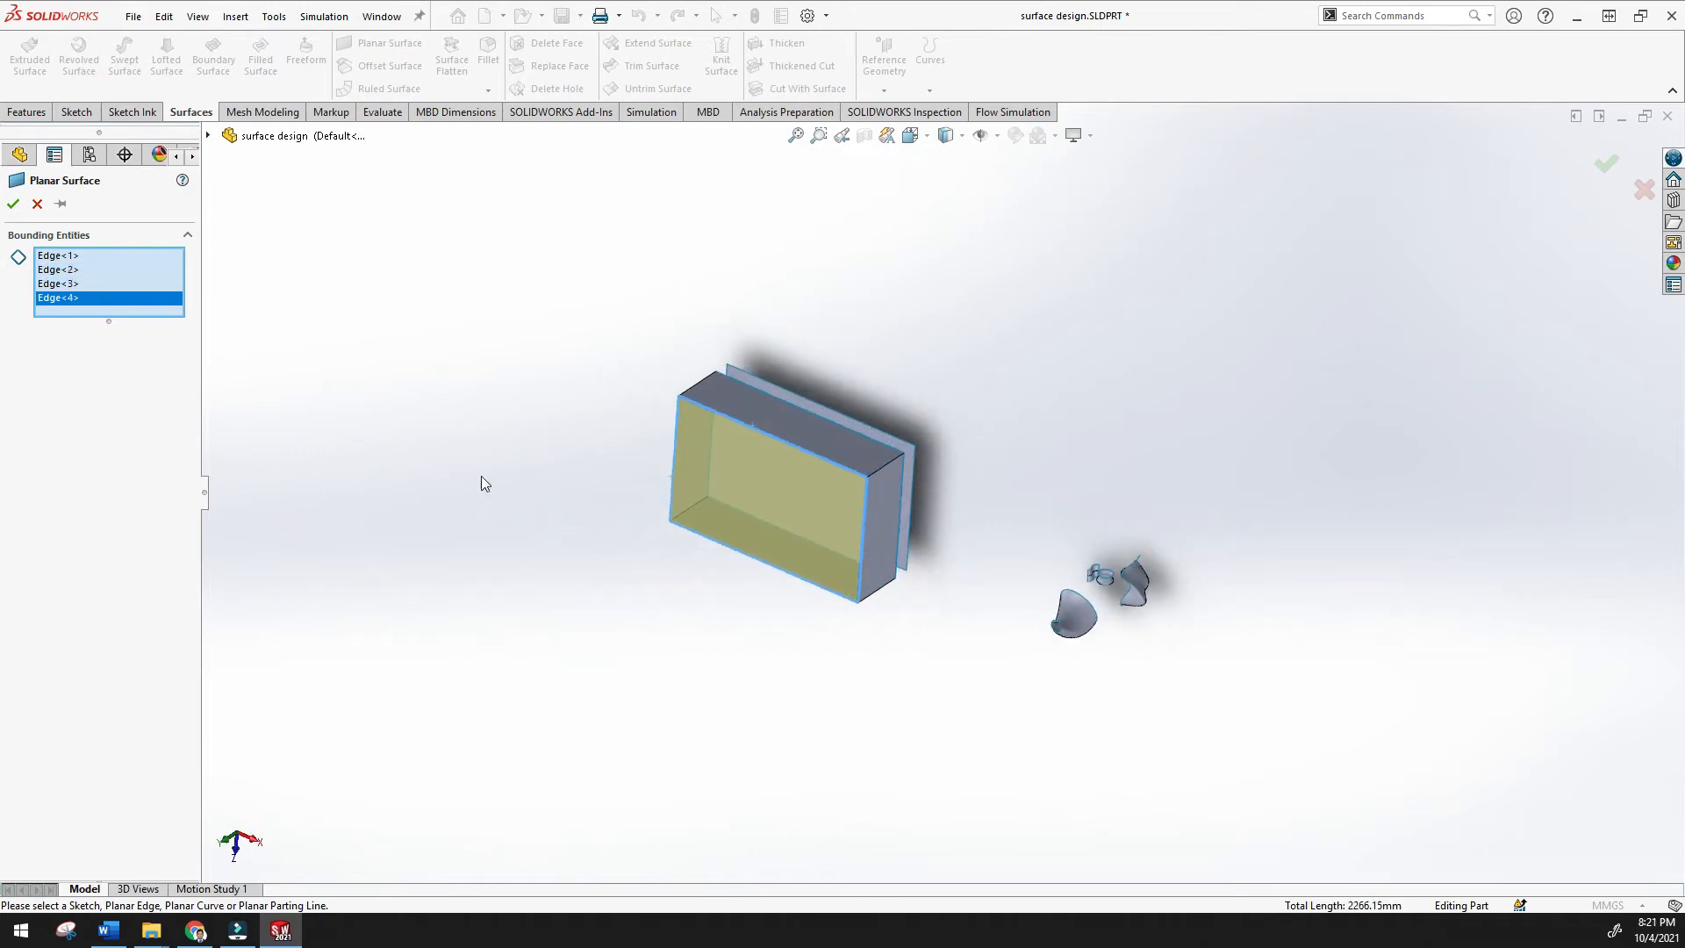
click(13, 203)
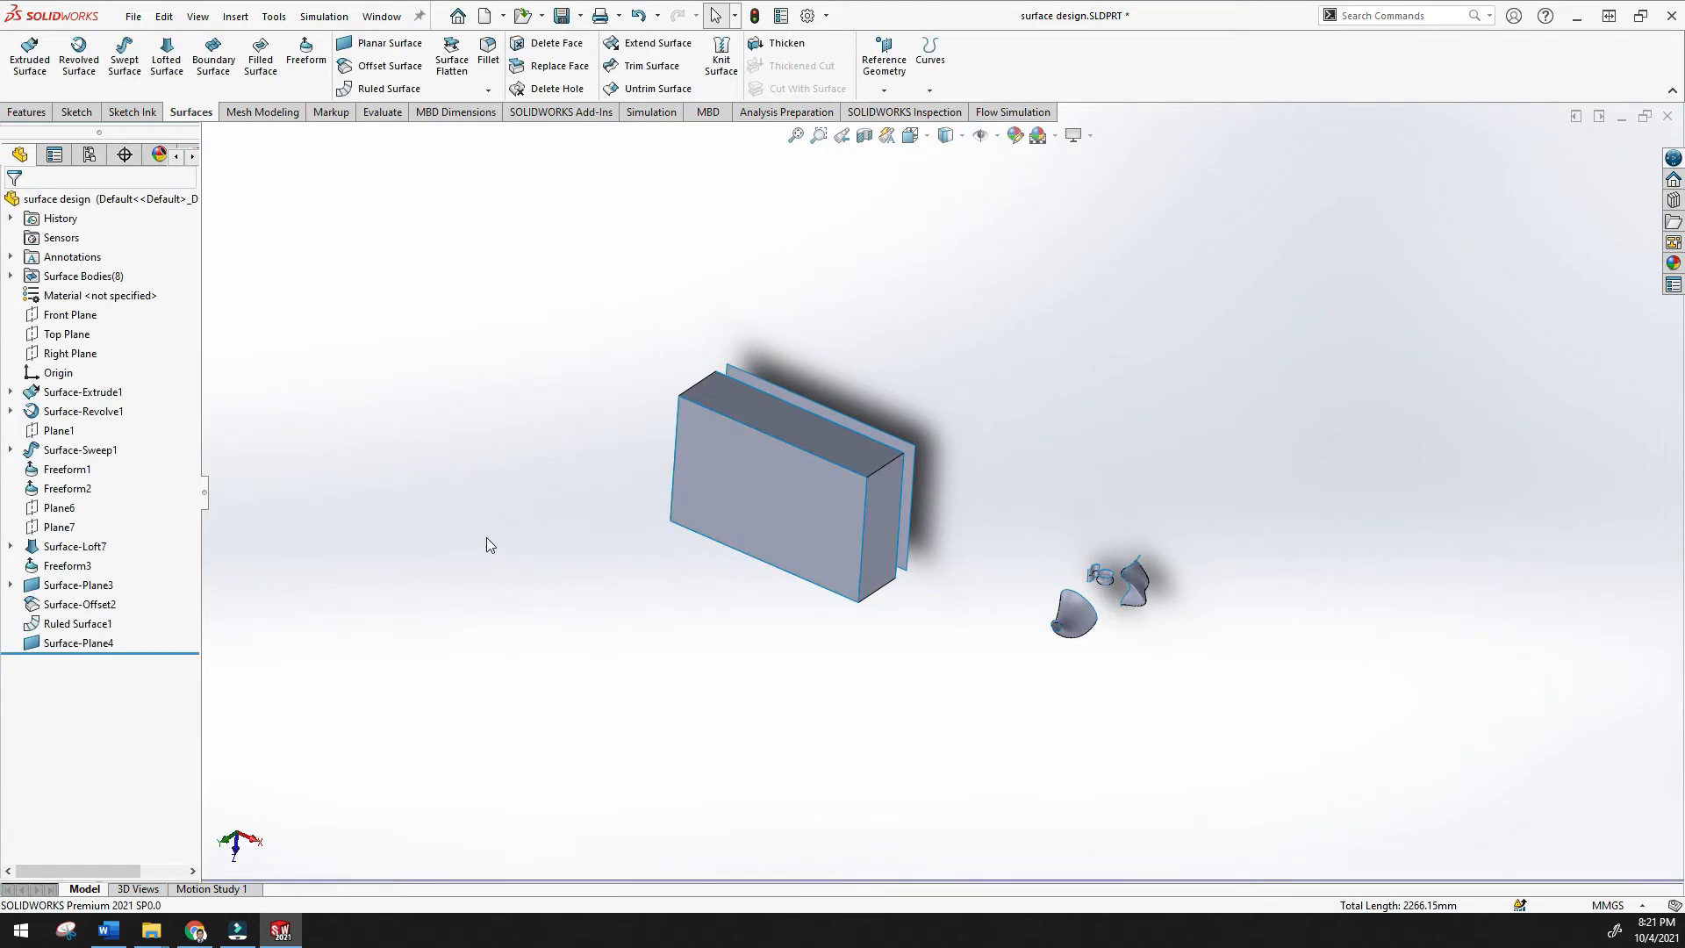
Start a ruled surface of type Normal to Surface from the small circular end edge of the horn-shaped surface
scroll(913, 681, down, 3)
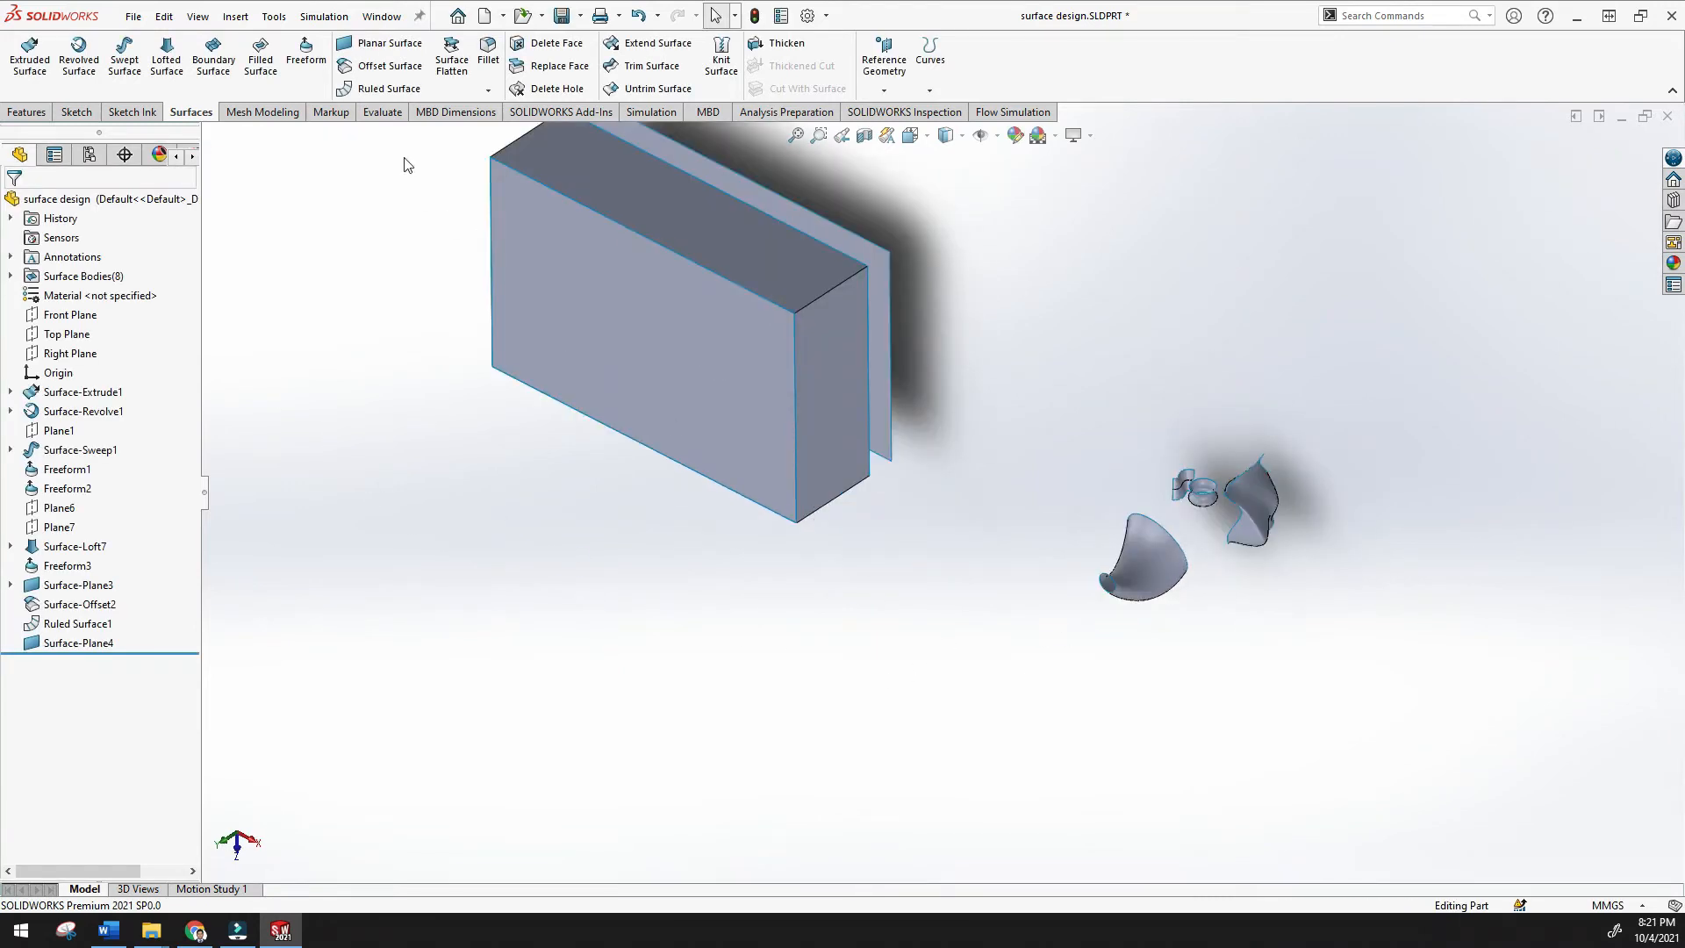
click(392, 88)
scroll(1167, 555, down, 3)
click(897, 606)
middle_drag(732, 618, 610, 502)
scroll(668, 623, up, 5)
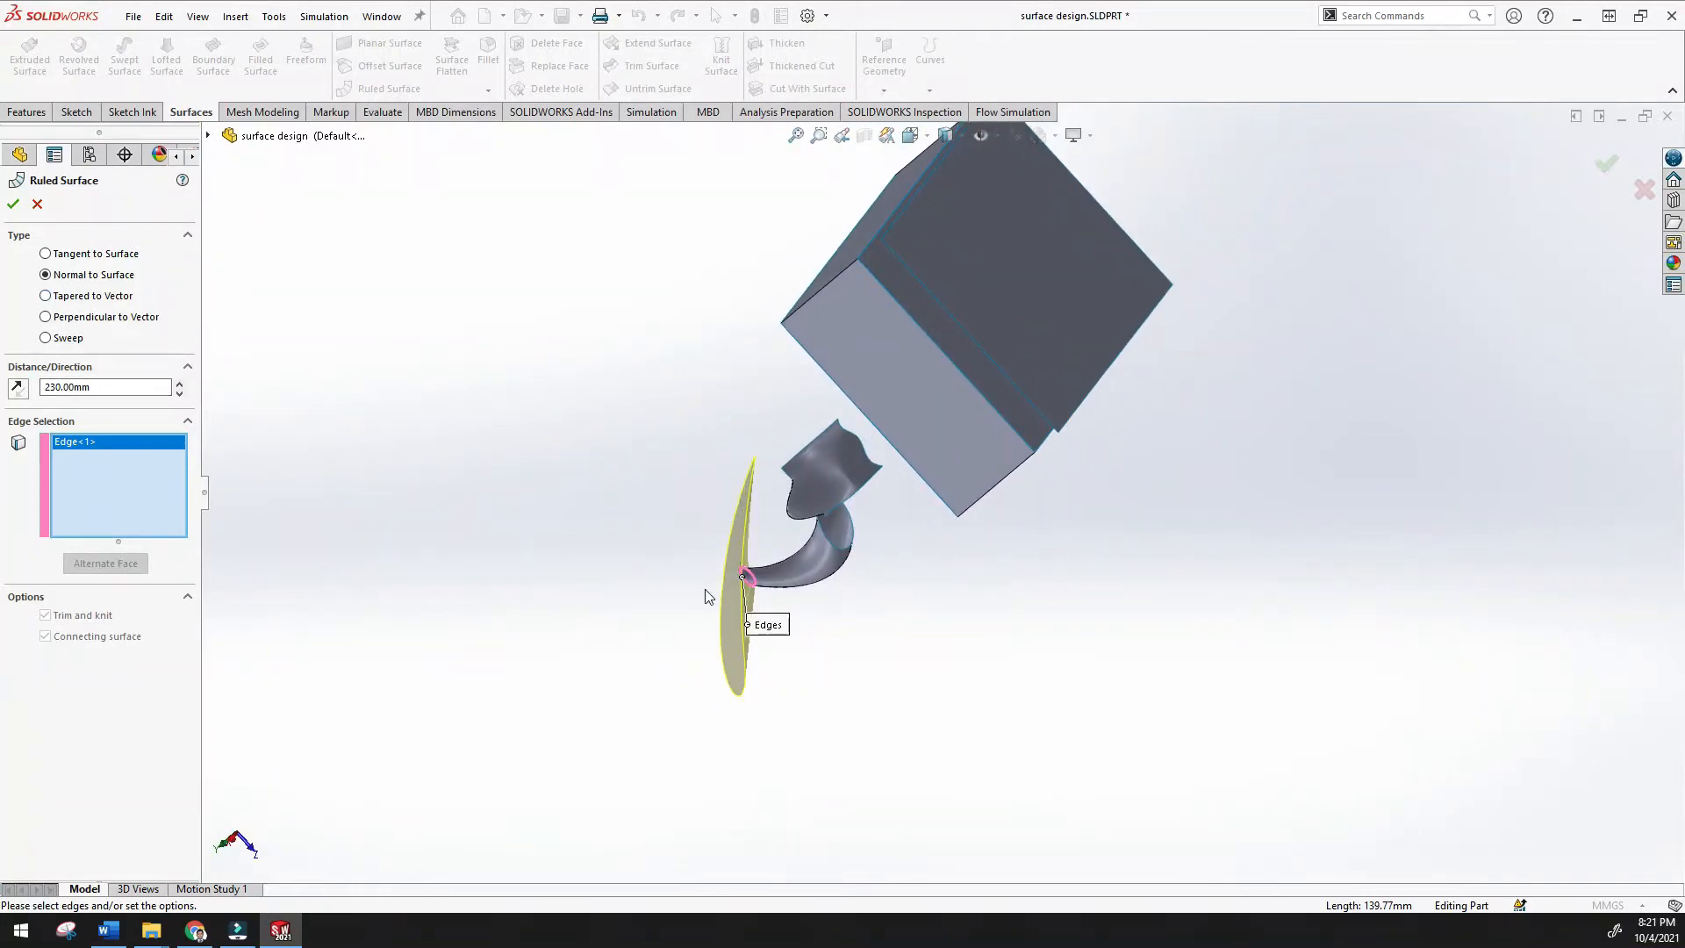
Switch the ruled surface type to Tangent to Surface and inspect the preview at the horn's circular edge
scroll(709, 597, down, 5)
click(45, 253)
middle_drag(295, 409, 850, 301)
click(800, 137)
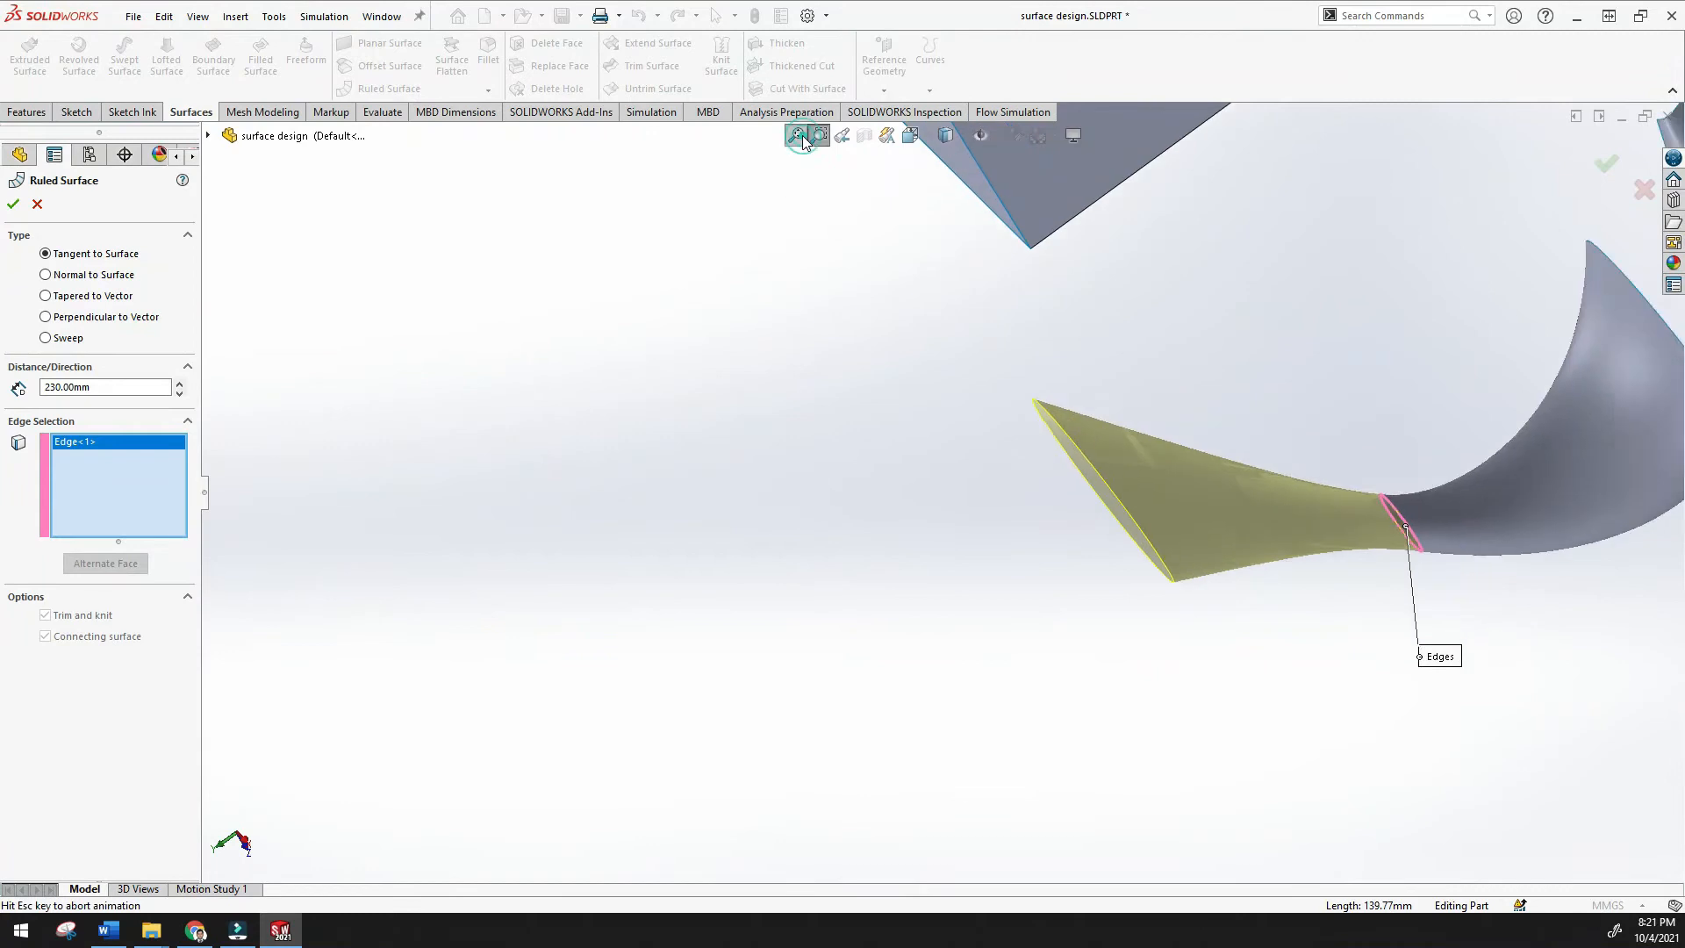
scroll(816, 685, down, 2)
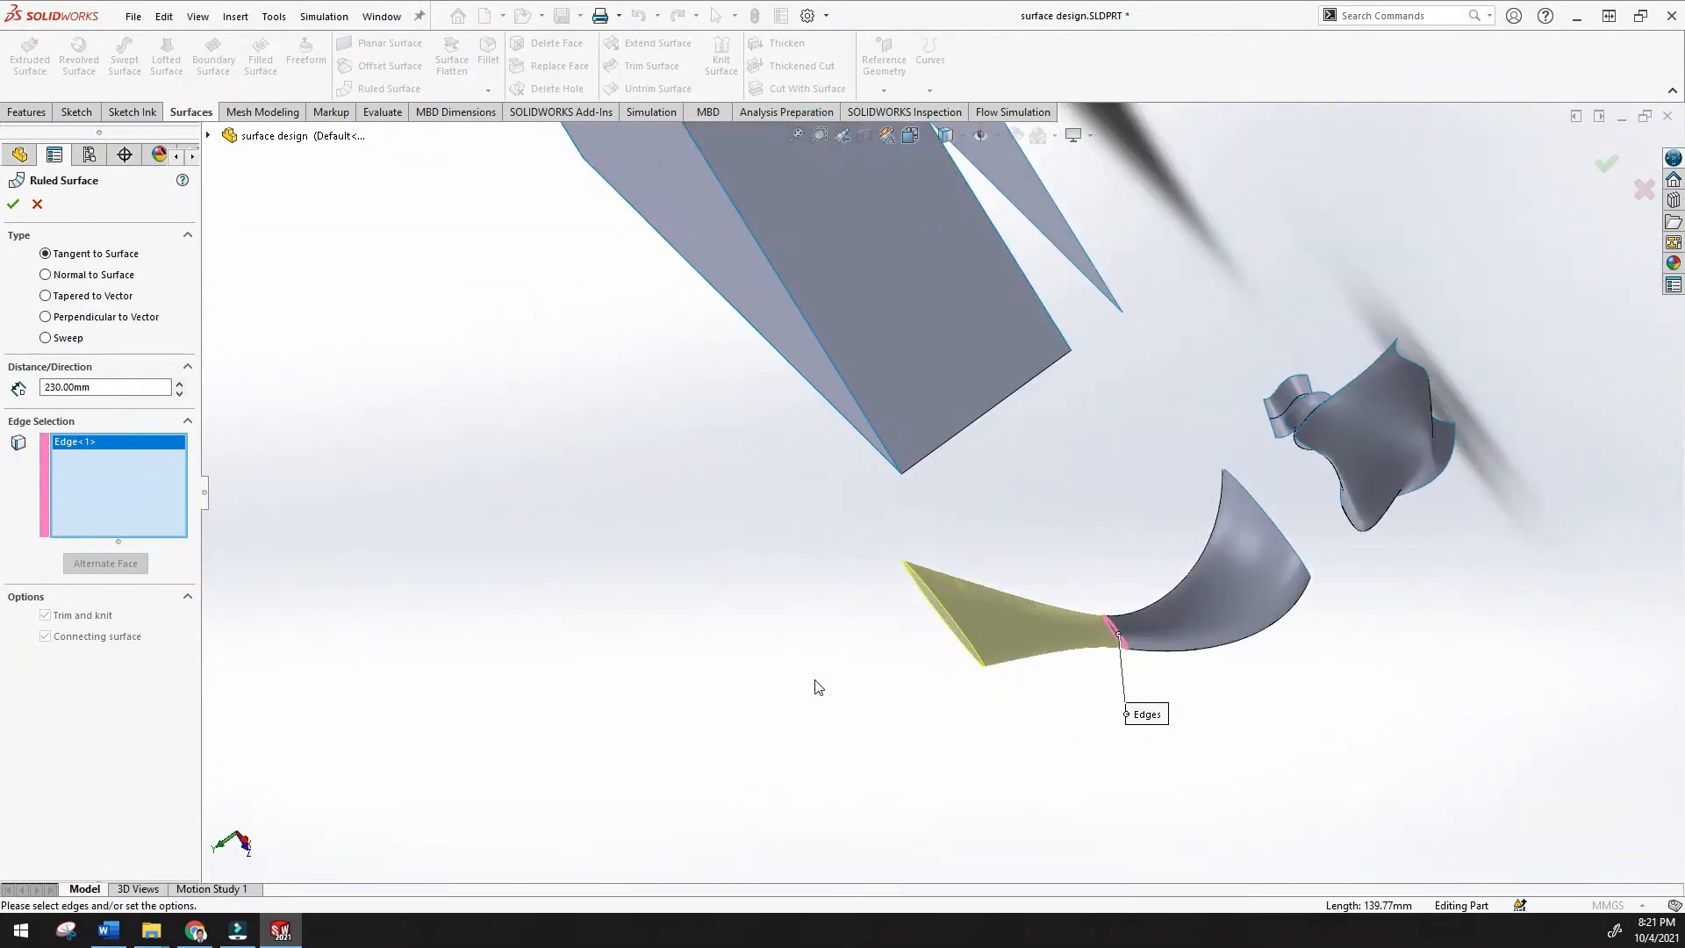
scroll(818, 687, down, 2)
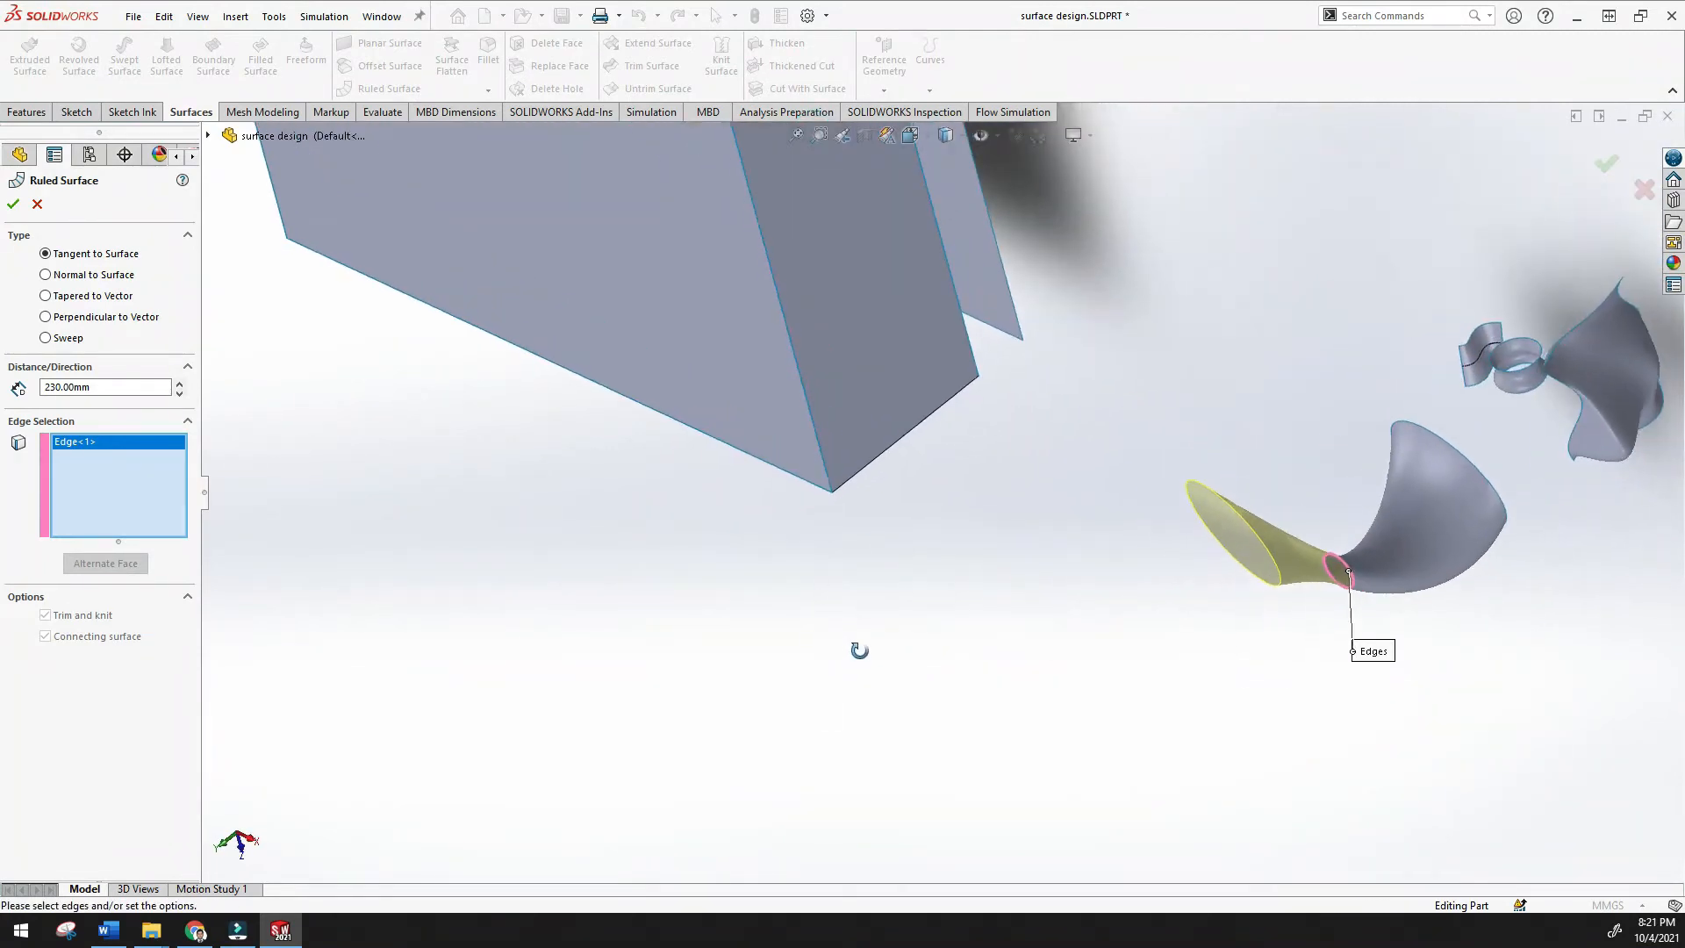
Try the Tapered to Vector type at 3 degrees, using the offset surface's vertical edge as the reference vector
click(45, 296)
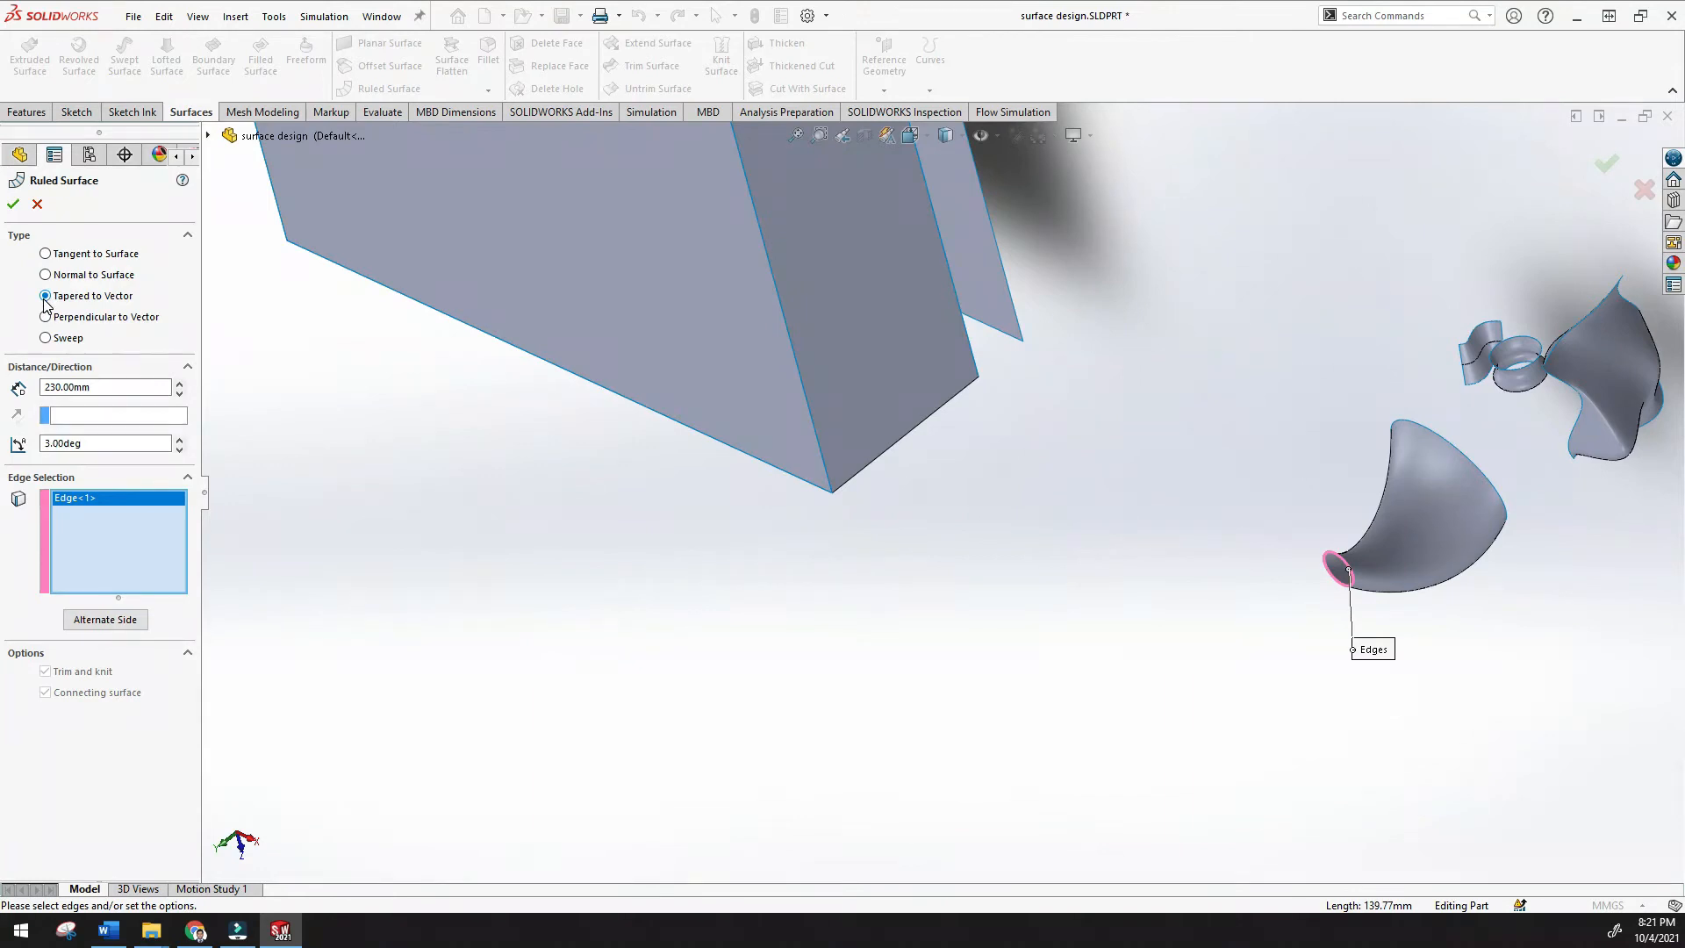
click(124, 418)
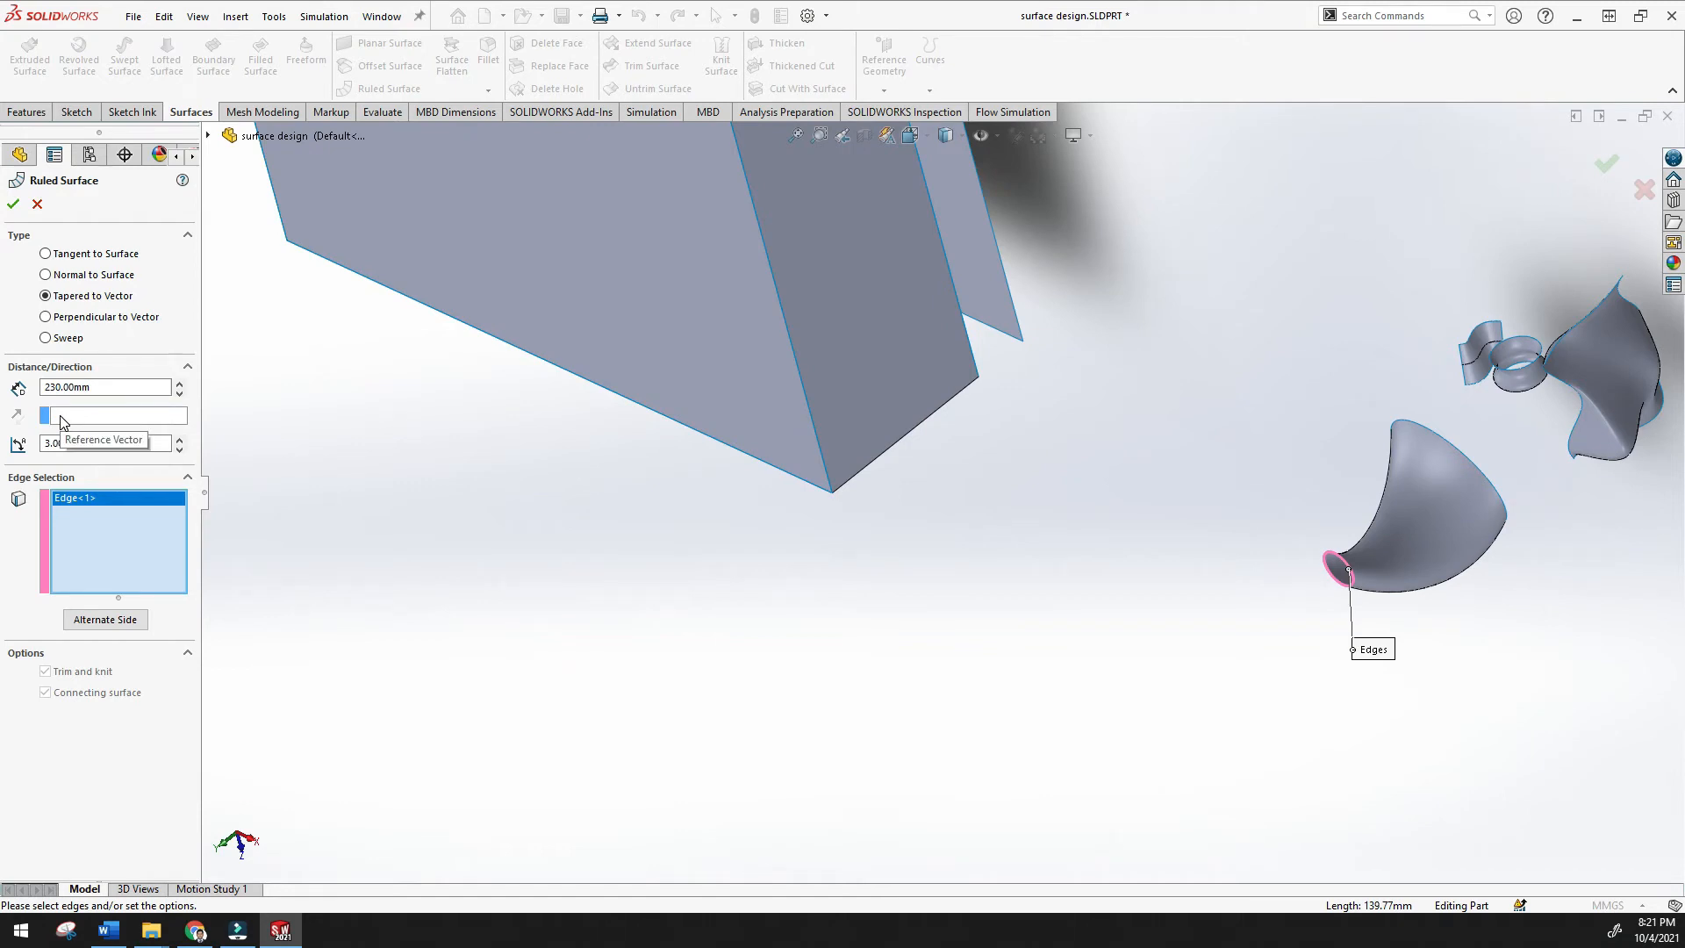
click(61, 418)
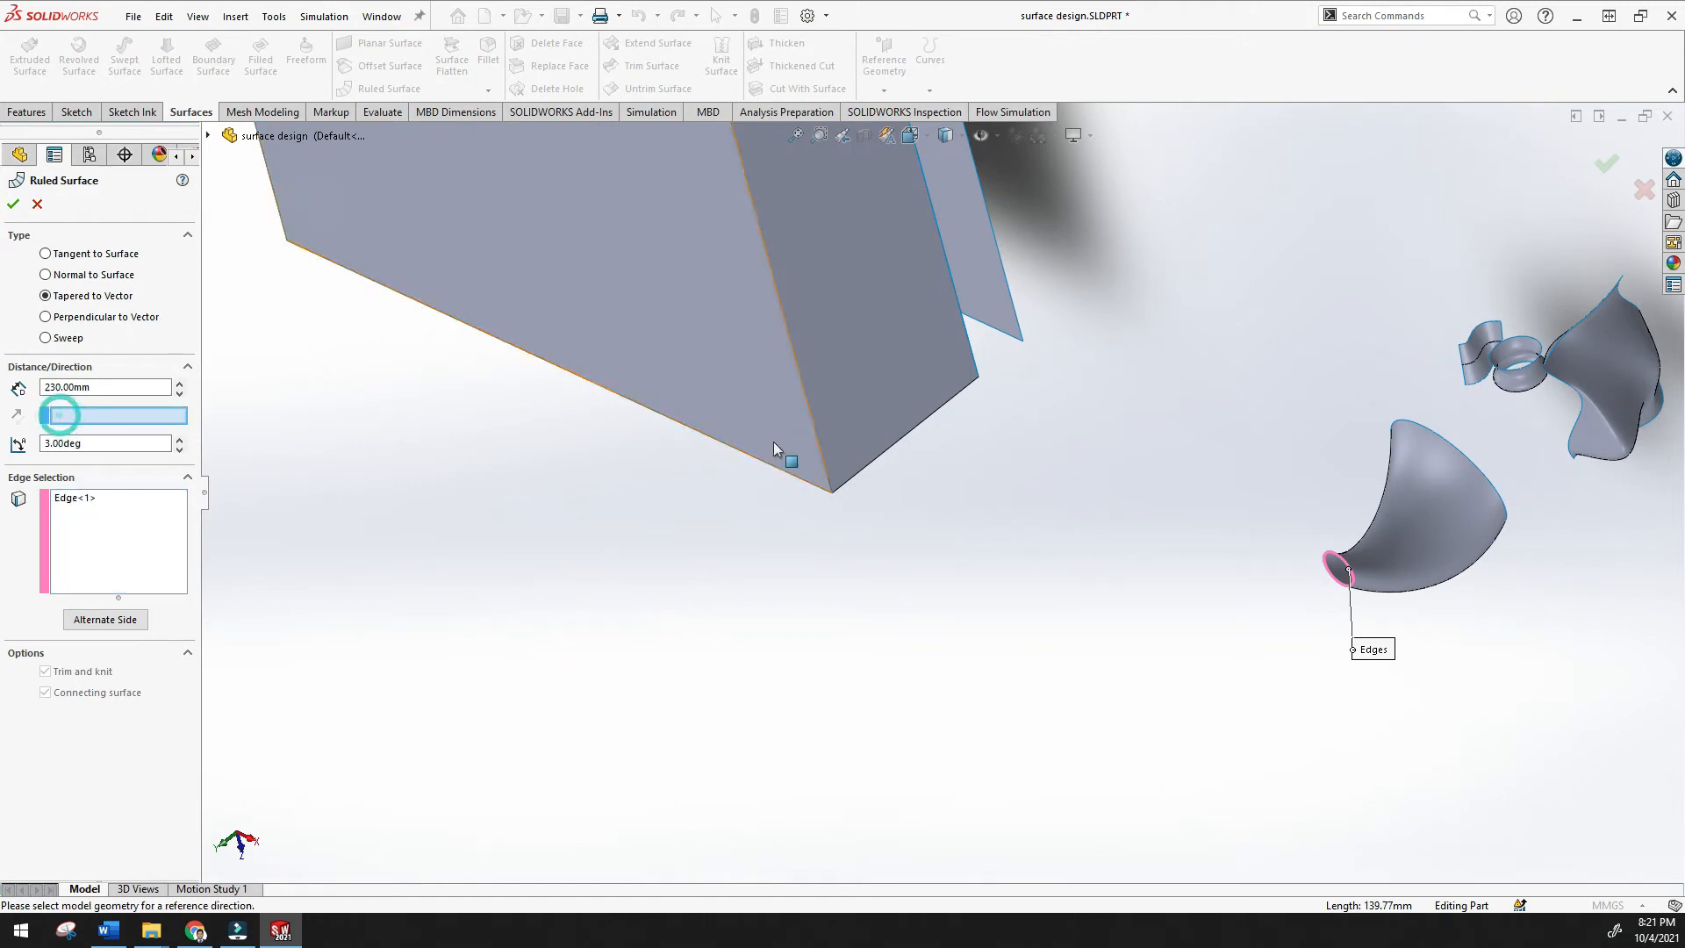
click(1010, 300)
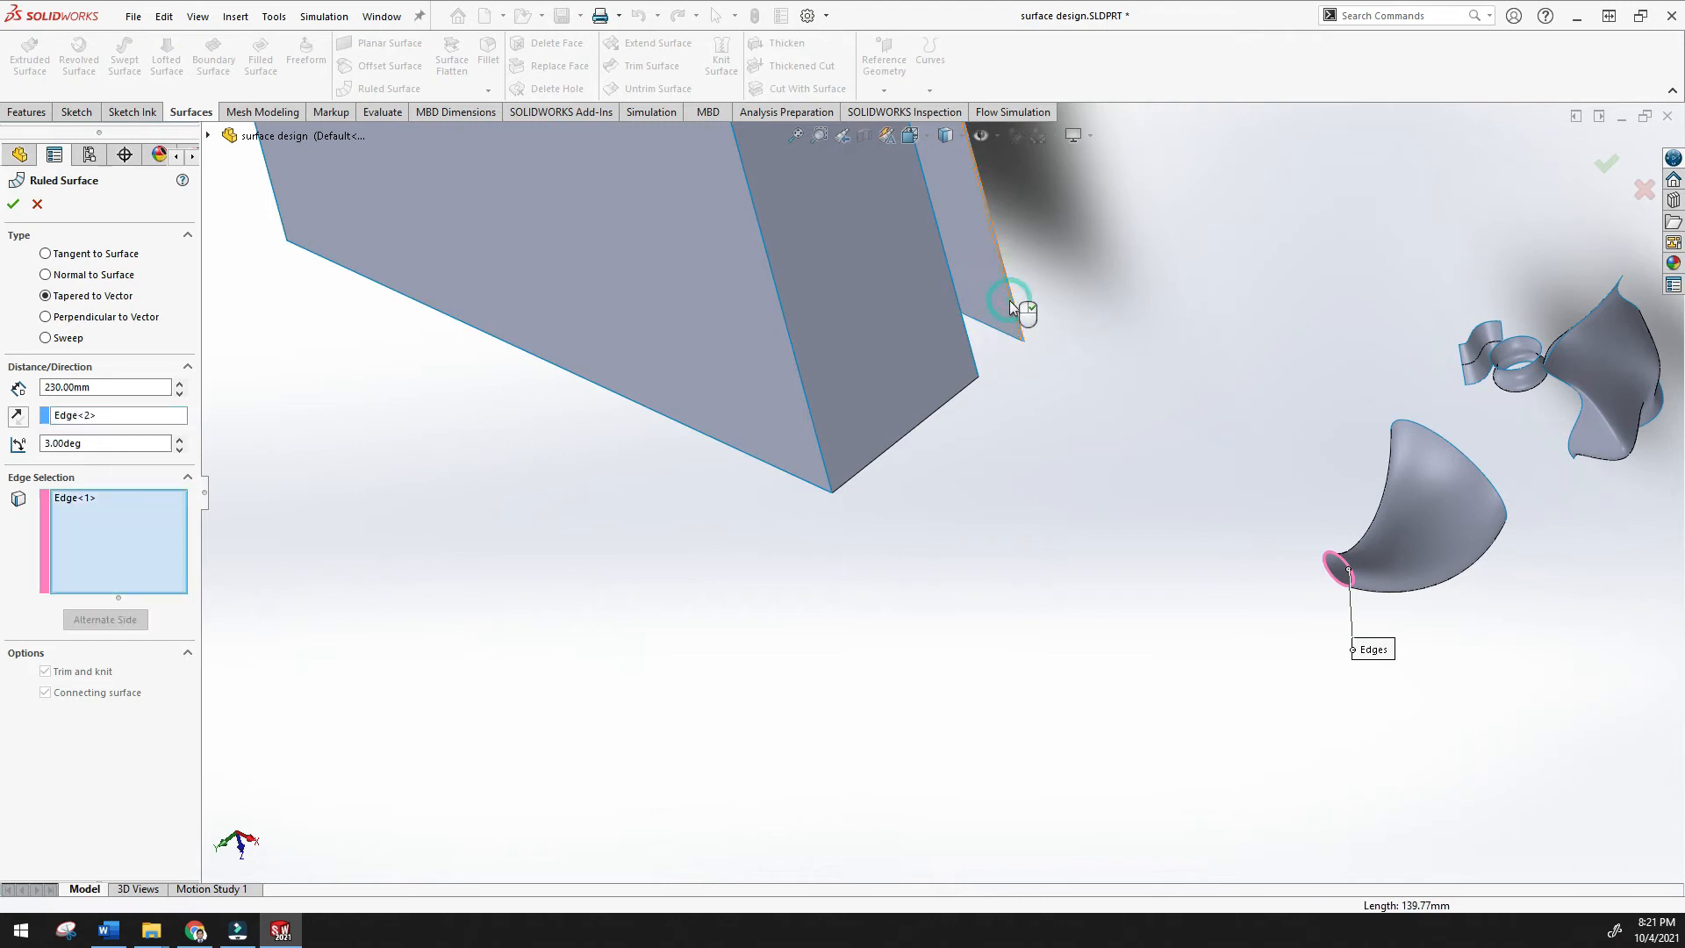
middle_drag(1064, 345, 1010, 220)
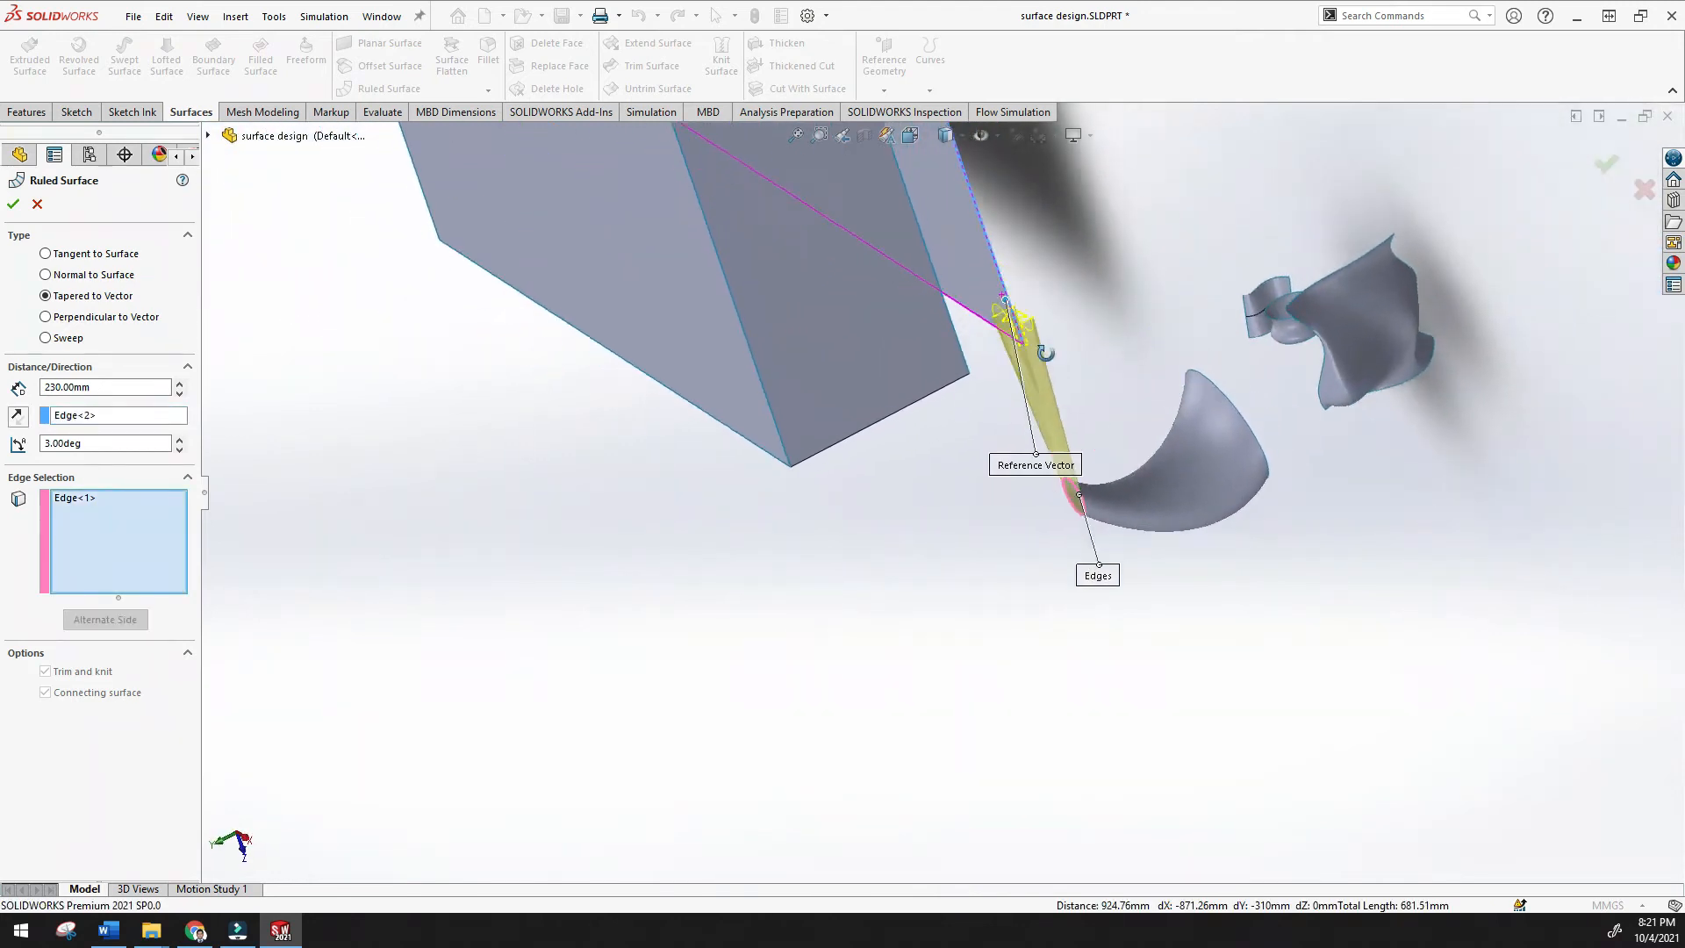
click(796, 136)
scroll(978, 462, down, 6)
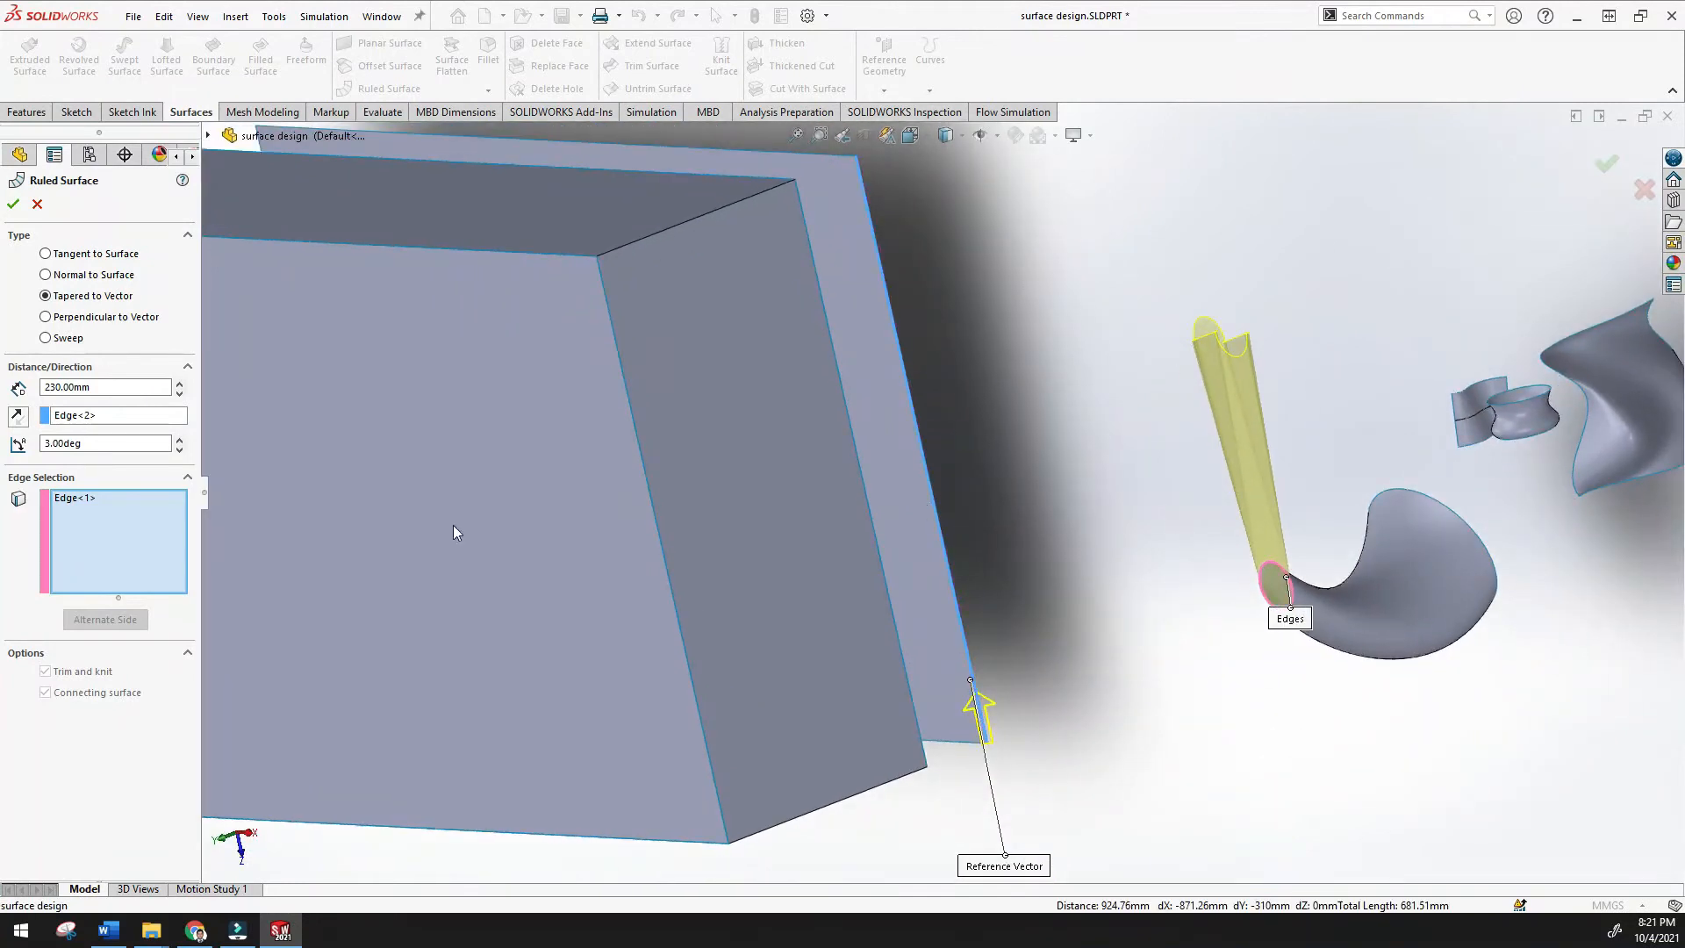
middle_drag(1050, 573, 947, 557)
middle_drag(703, 618, 247, 450)
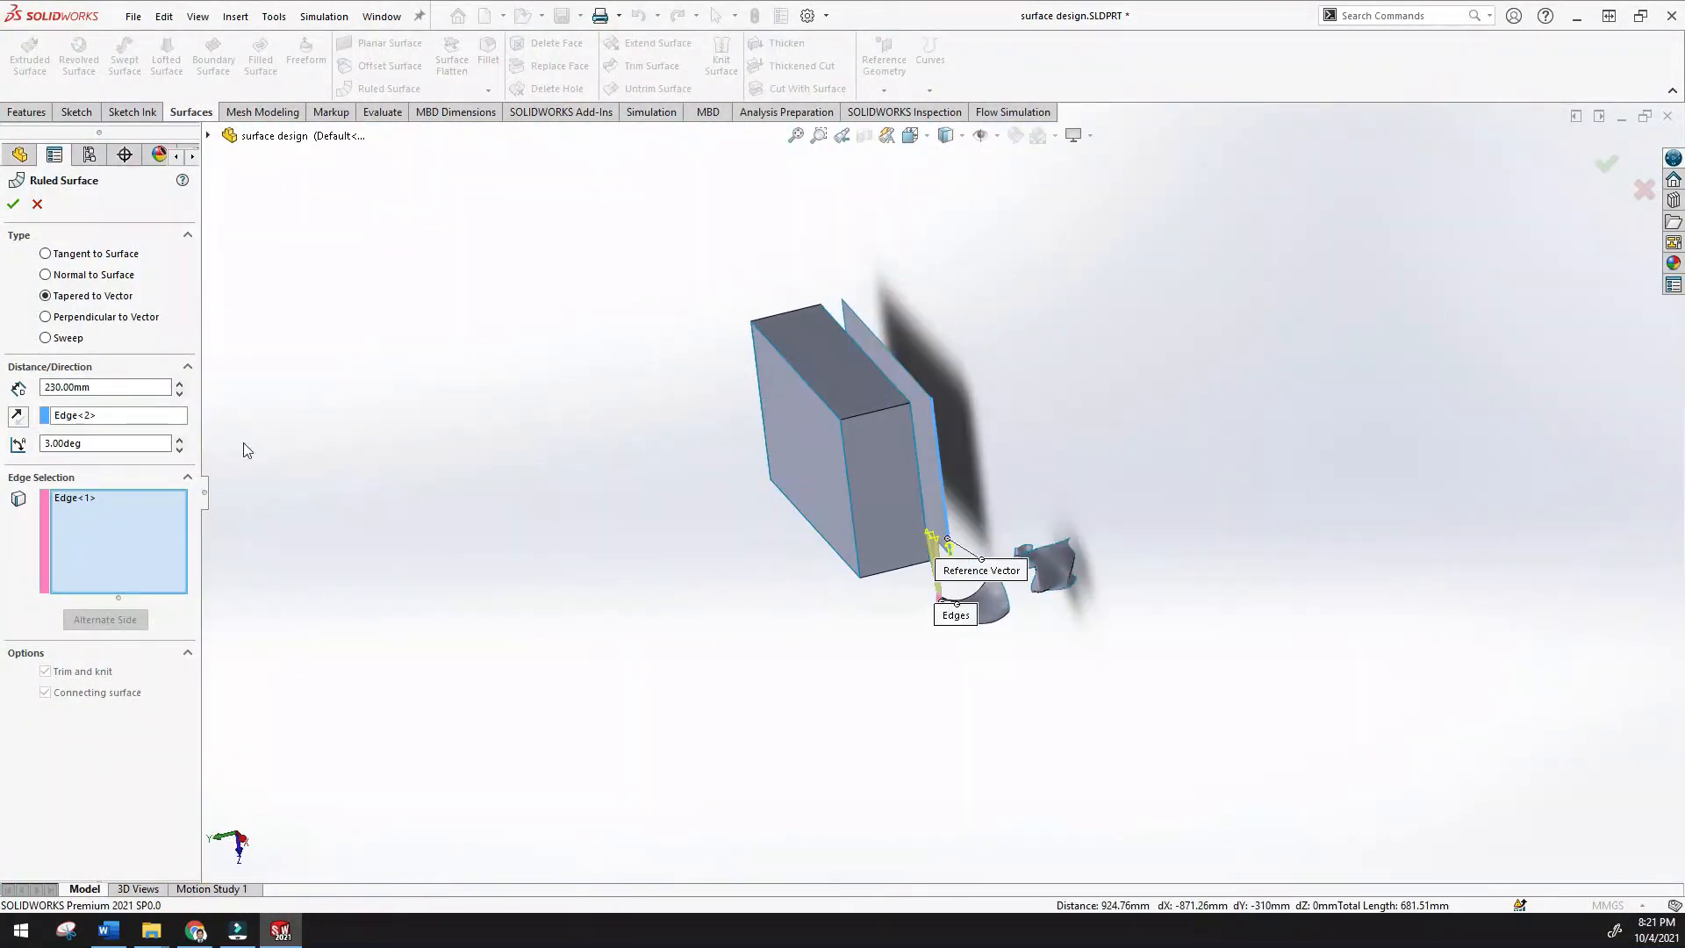
Try the Perpendicular to Vector type with the same reference edge and inspect the preview
click(44, 316)
middle_drag(472, 486, 537, 235)
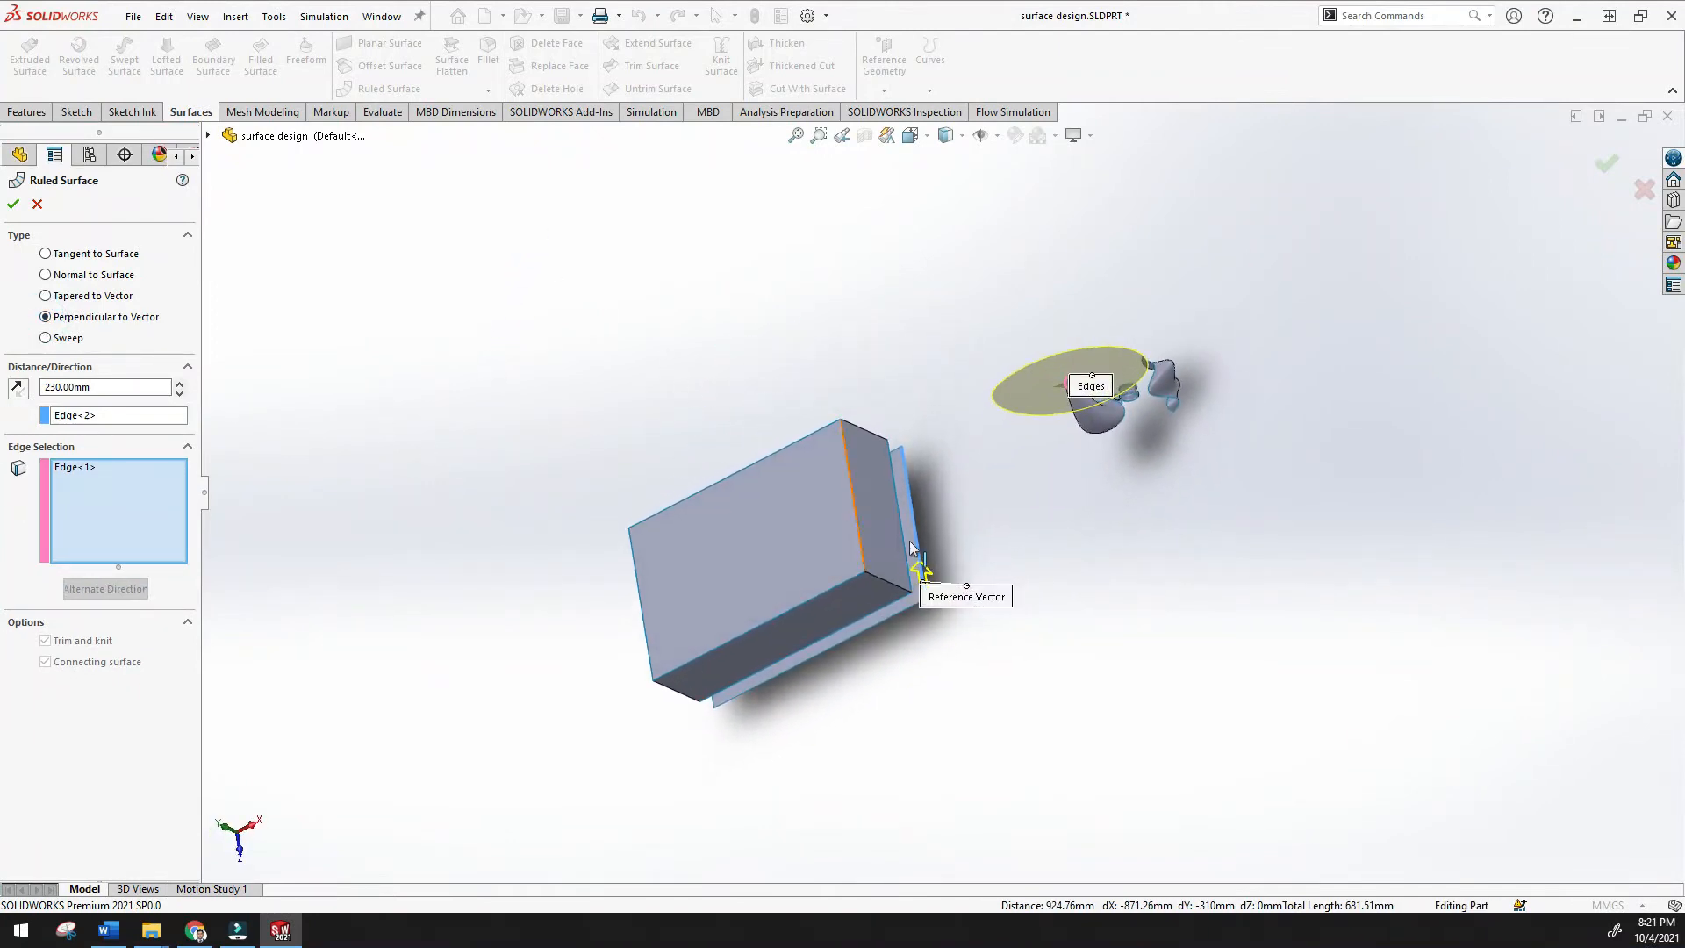
scroll(919, 540, down, 3)
scroll(927, 510, up, 3)
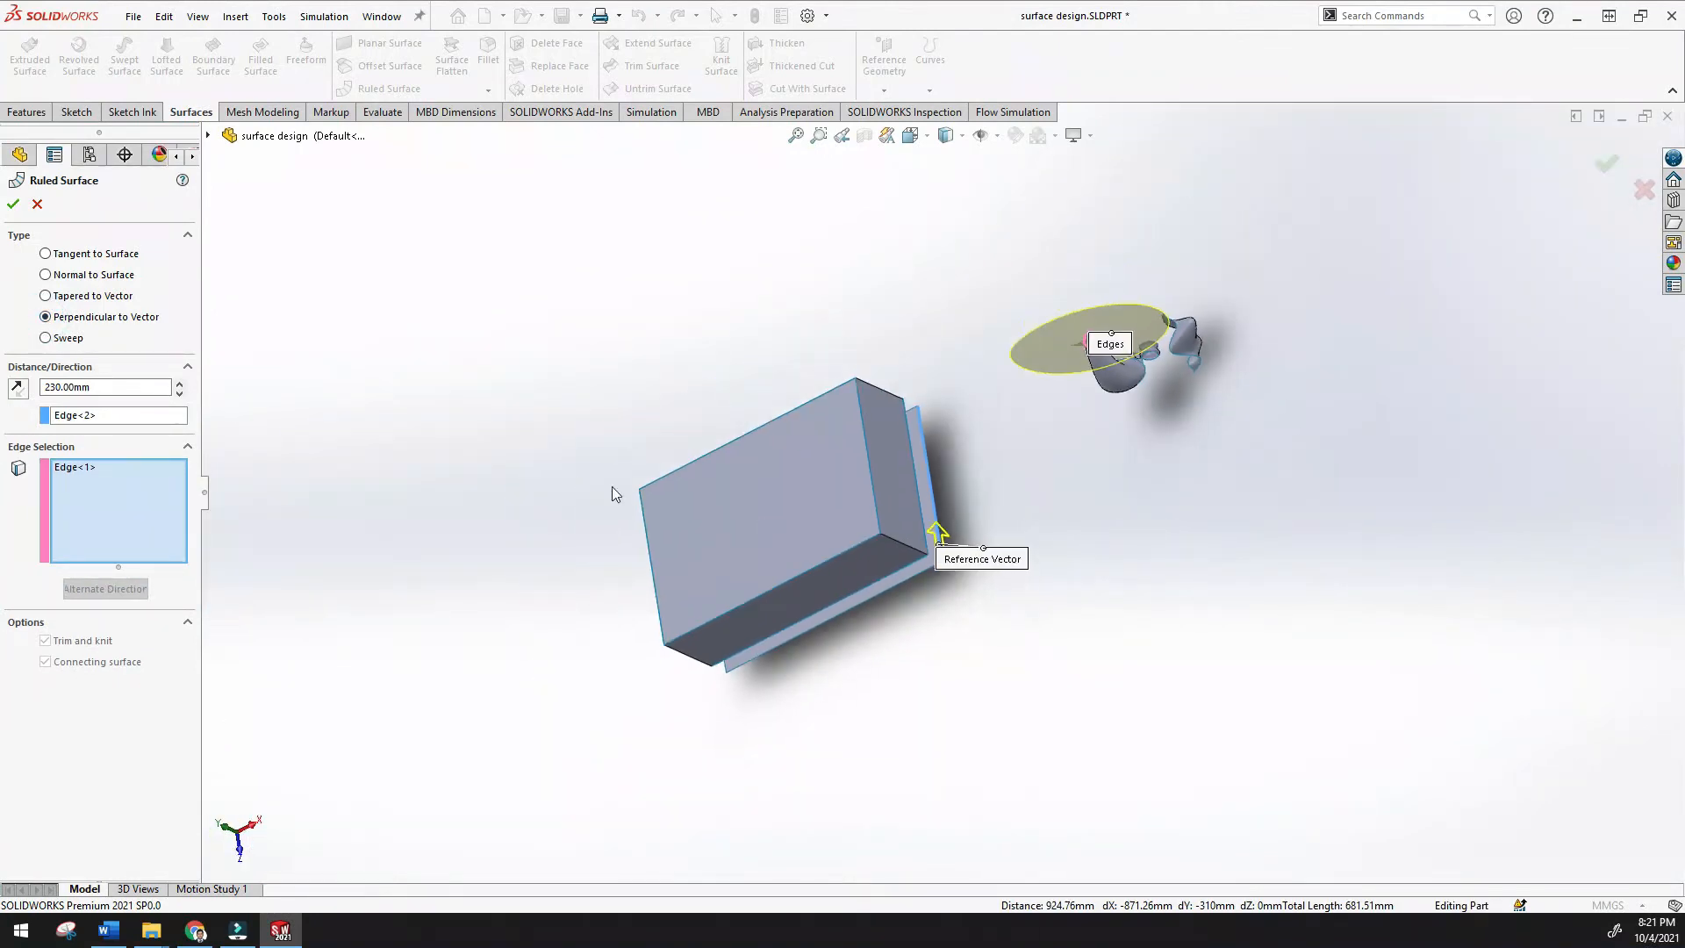
Set the ruled surface type to Sweep and check the horn's circular edge
click(45, 338)
middle_drag(576, 443, 549, 658)
scroll(1198, 537, down, 5)
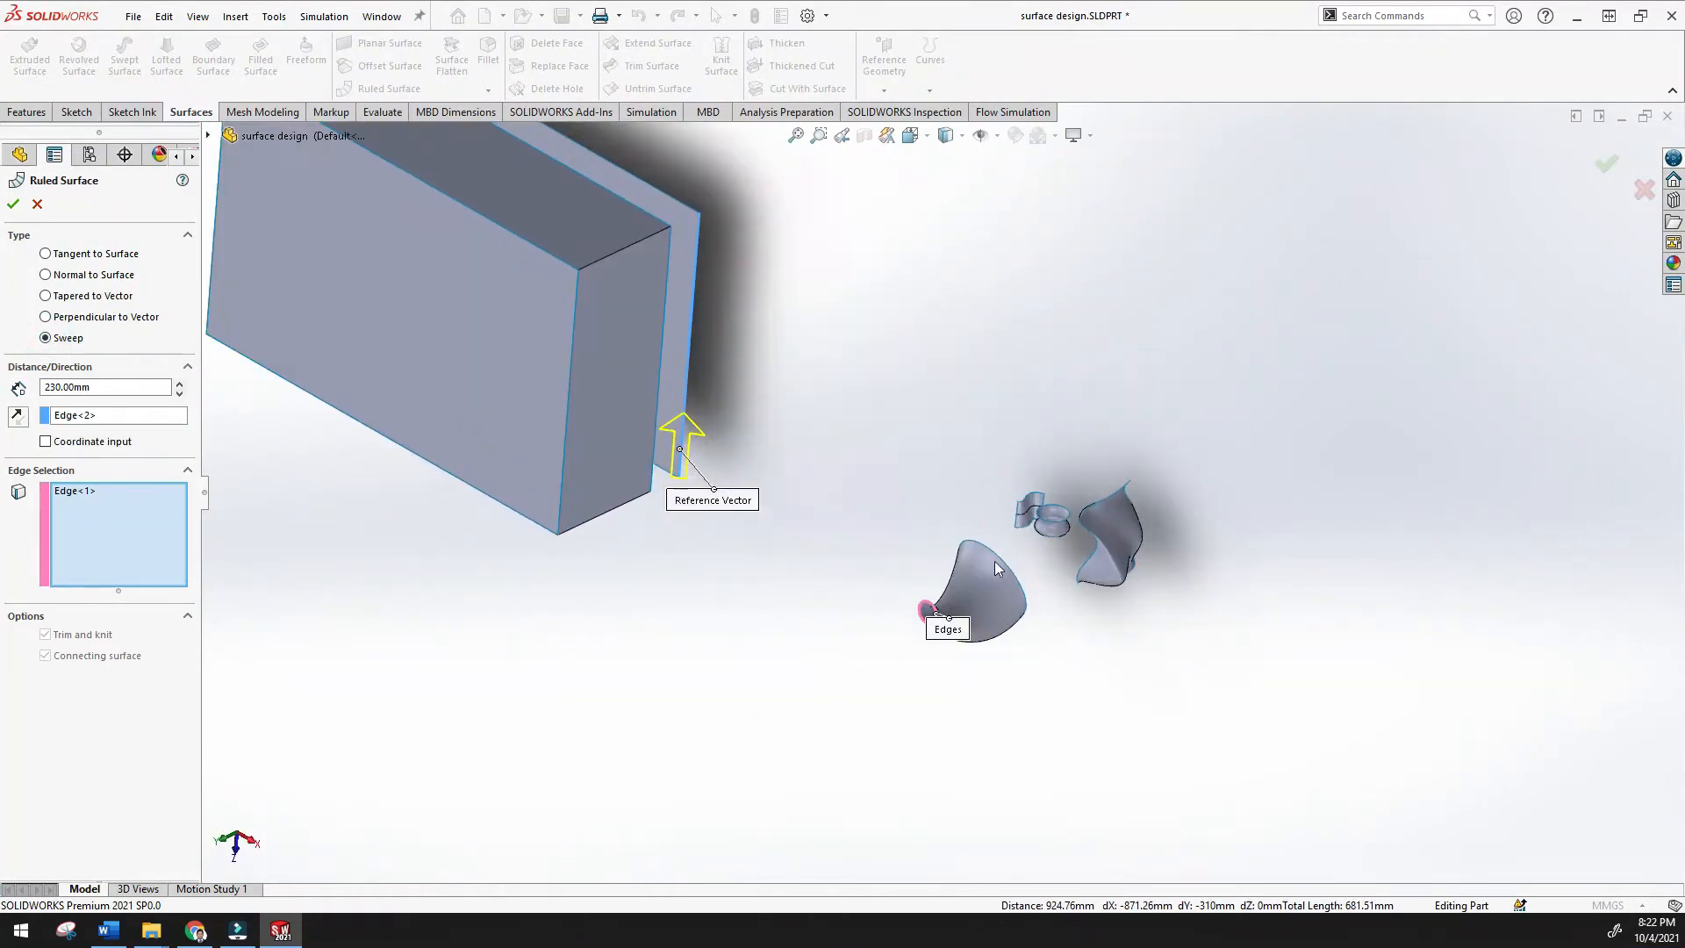
Try adding three edges of the small wavy surface and two edges of the box's end face to the ruled surface
click(1019, 502)
click(1018, 513)
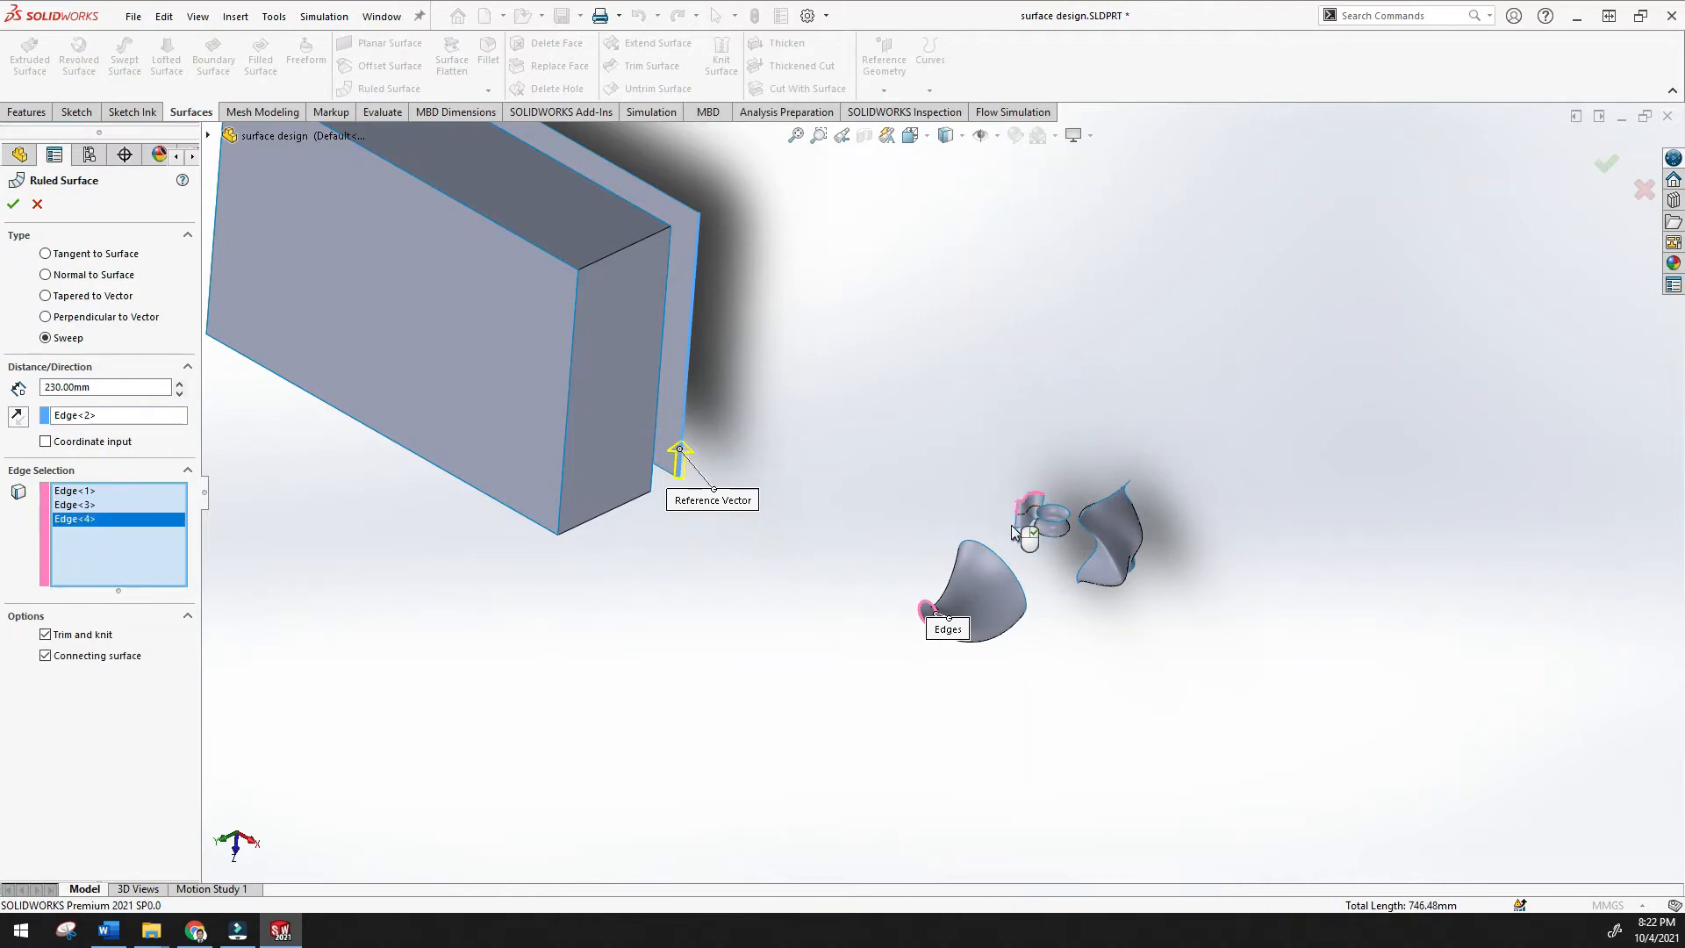
click(1016, 527)
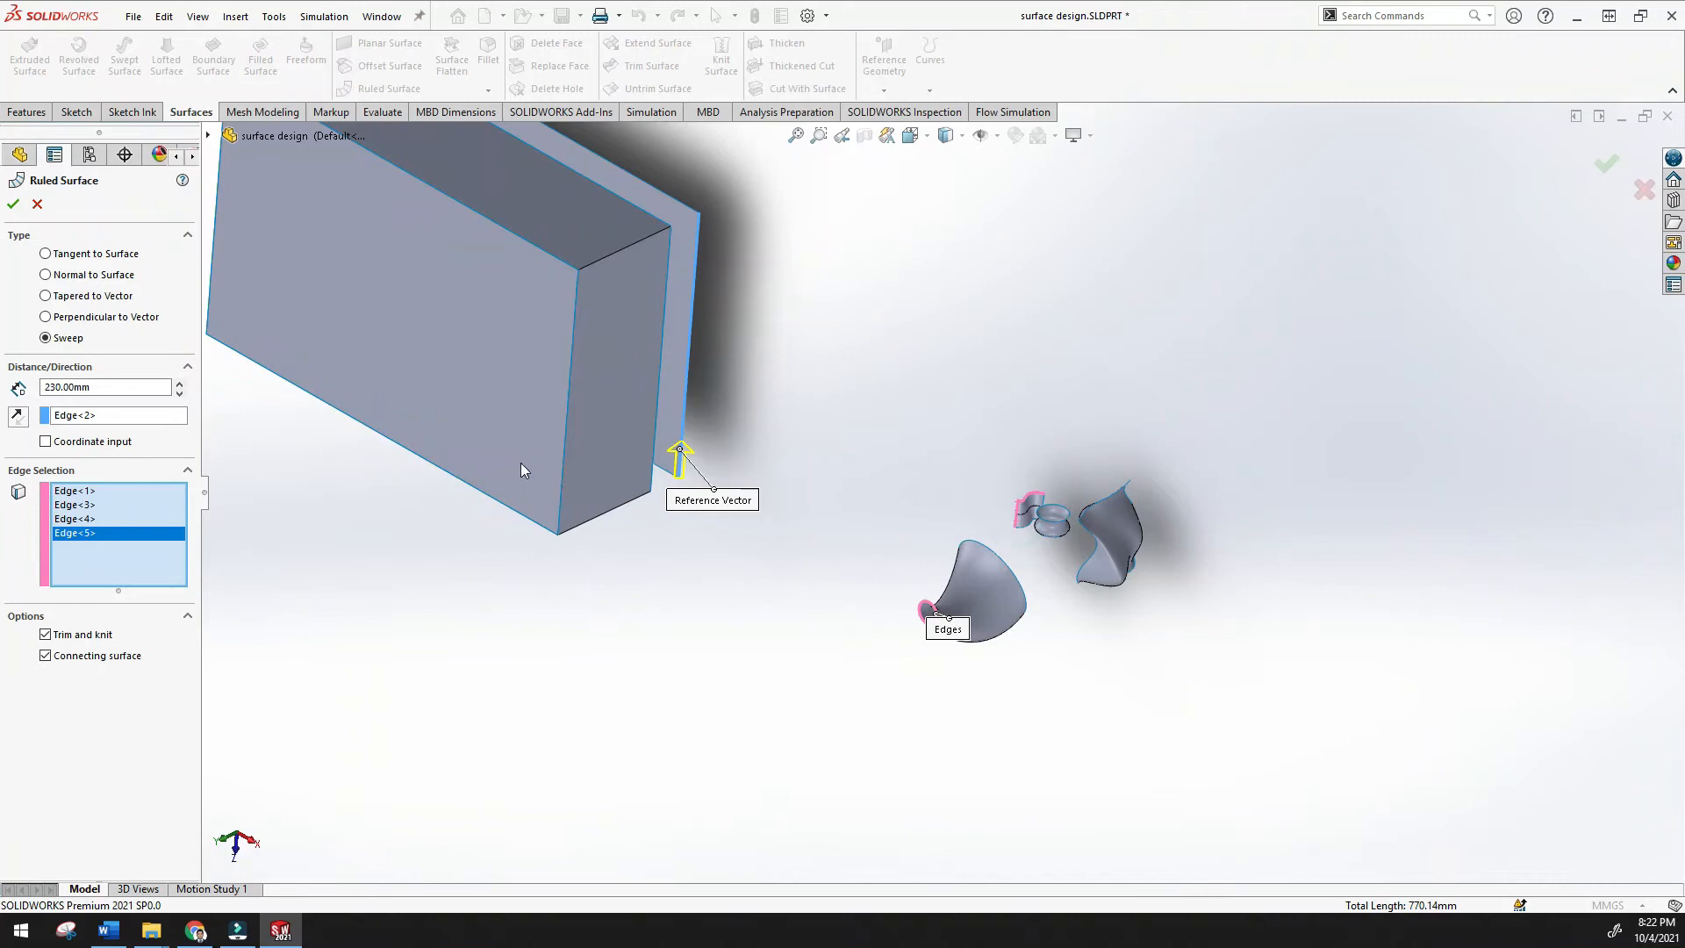
click(562, 481)
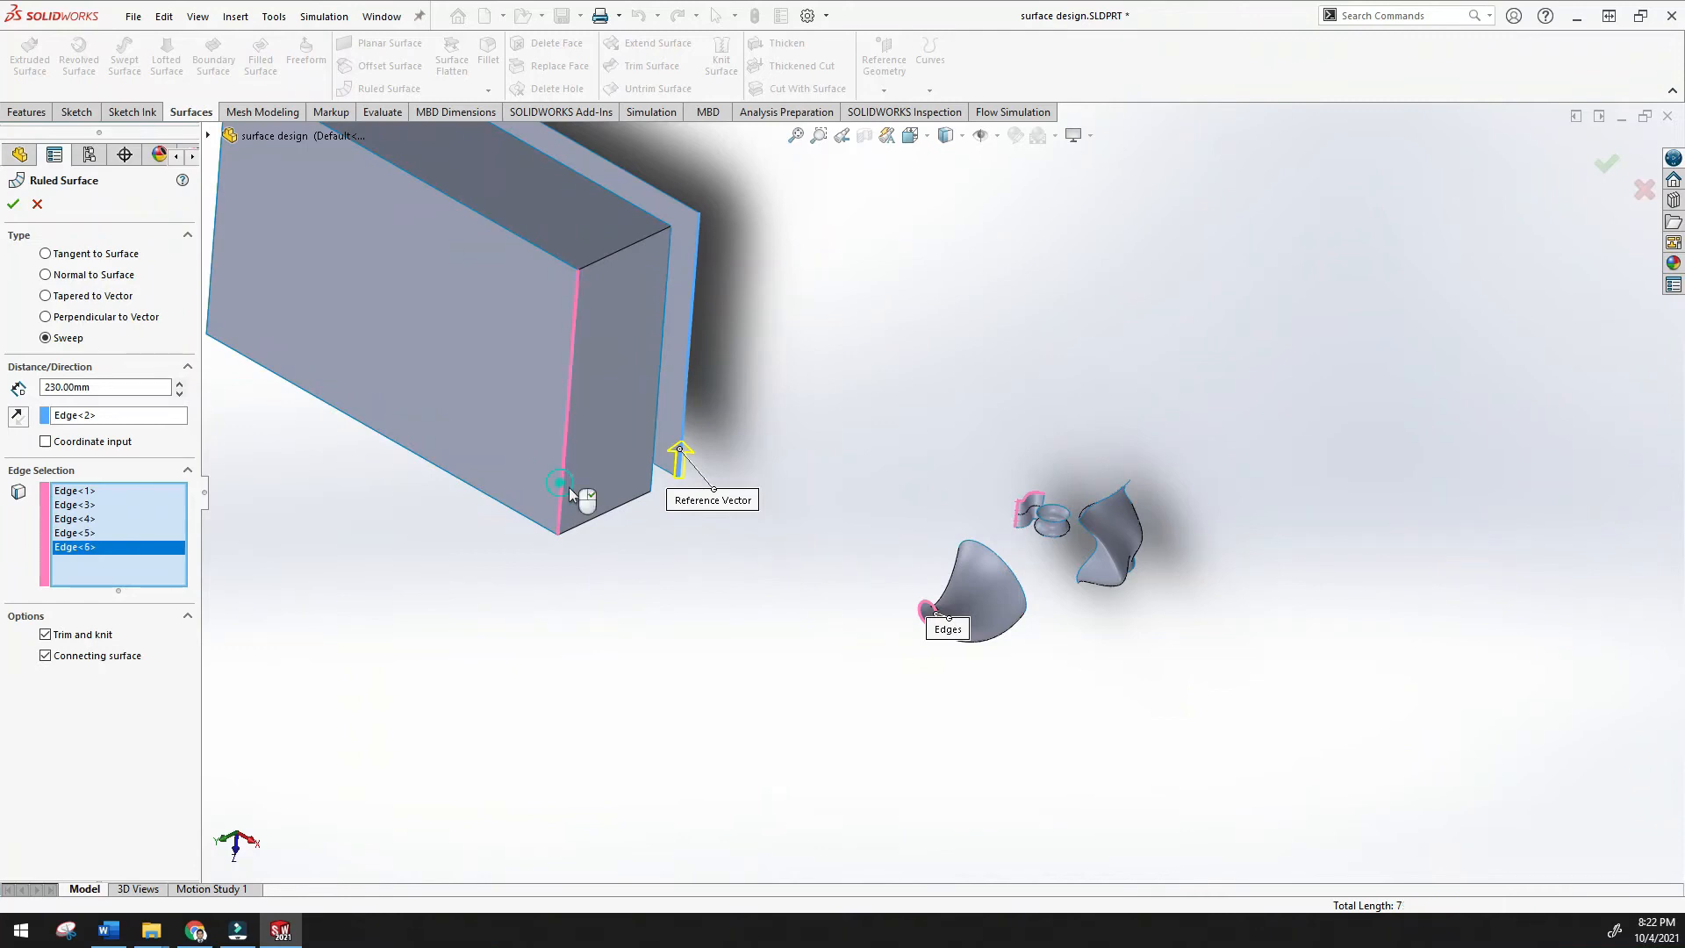
click(630, 509)
middle_drag(628, 504, 358, 546)
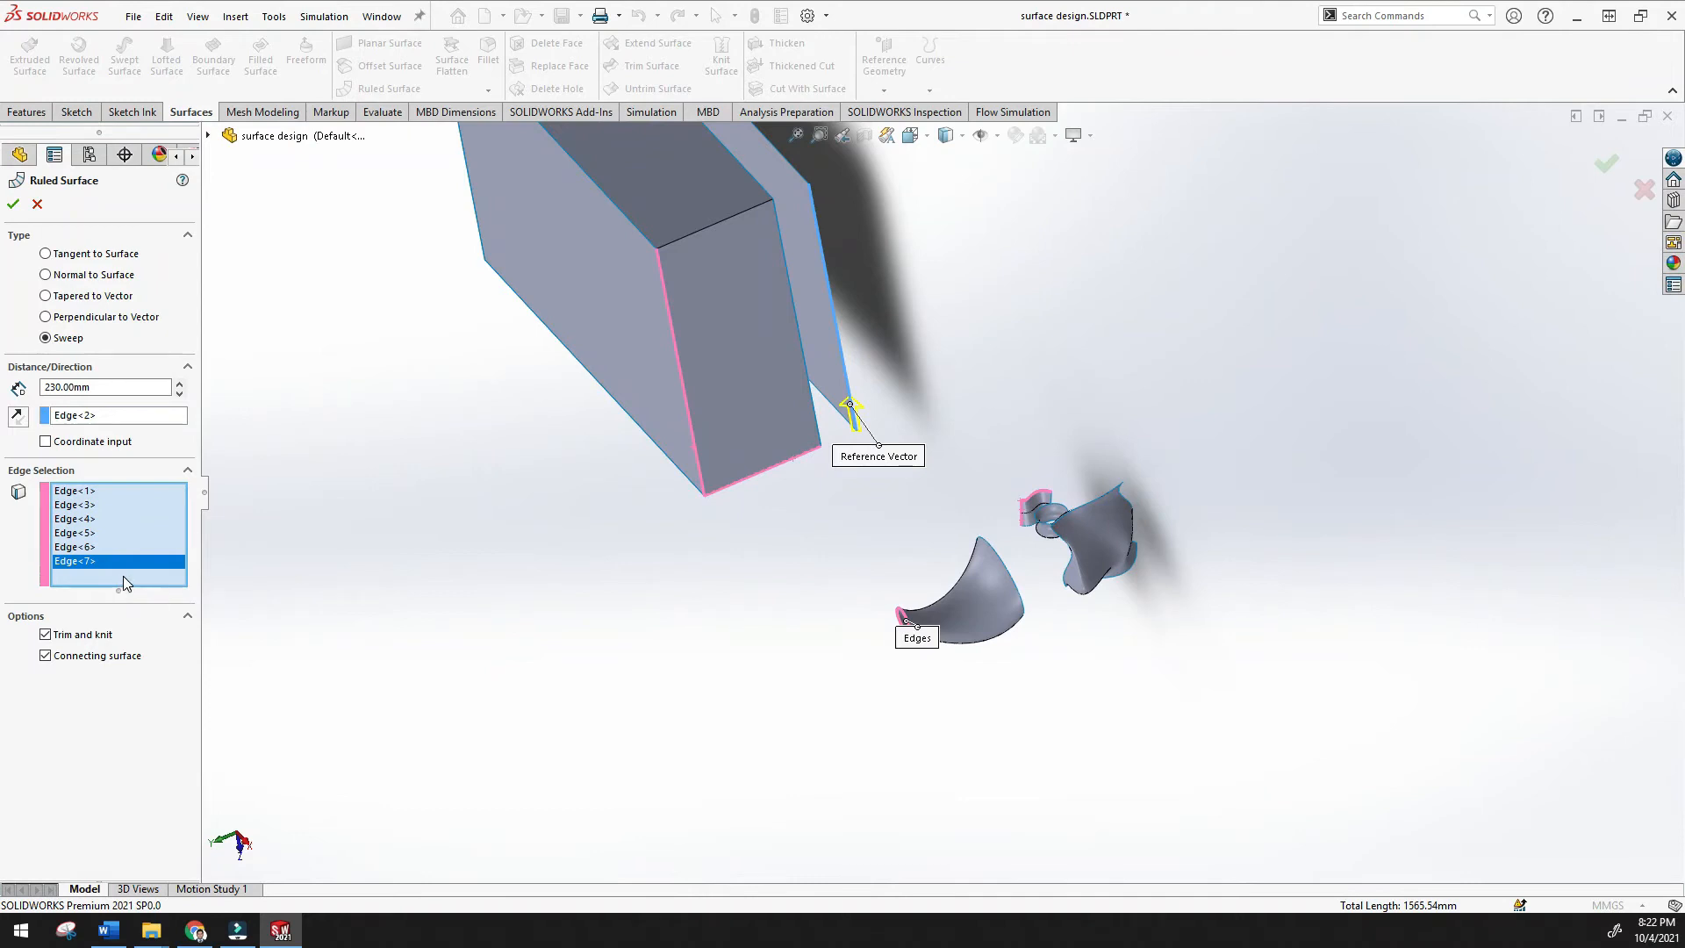
Clear the ruled surface's edge selection and reselect only the horn's small circular end edge
right_click(122, 576)
click(160, 590)
click(128, 546)
click(902, 619)
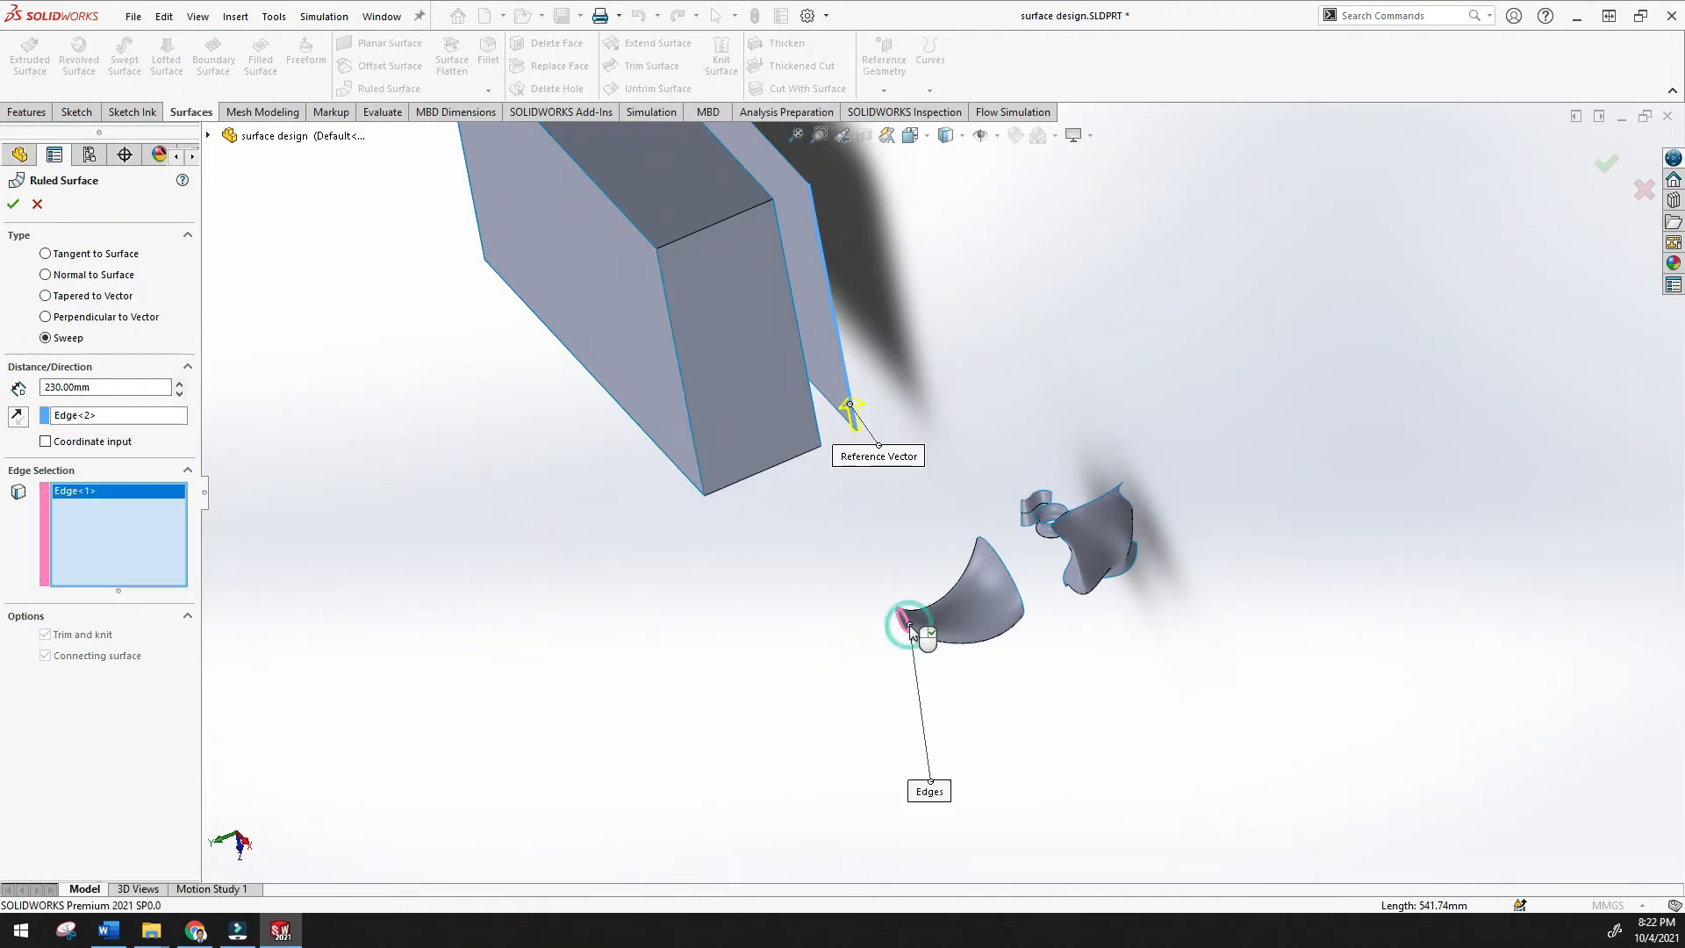
Replace the sweep's reference vector with the short lower edge of the box's end face and inspect the preview
click(109, 418)
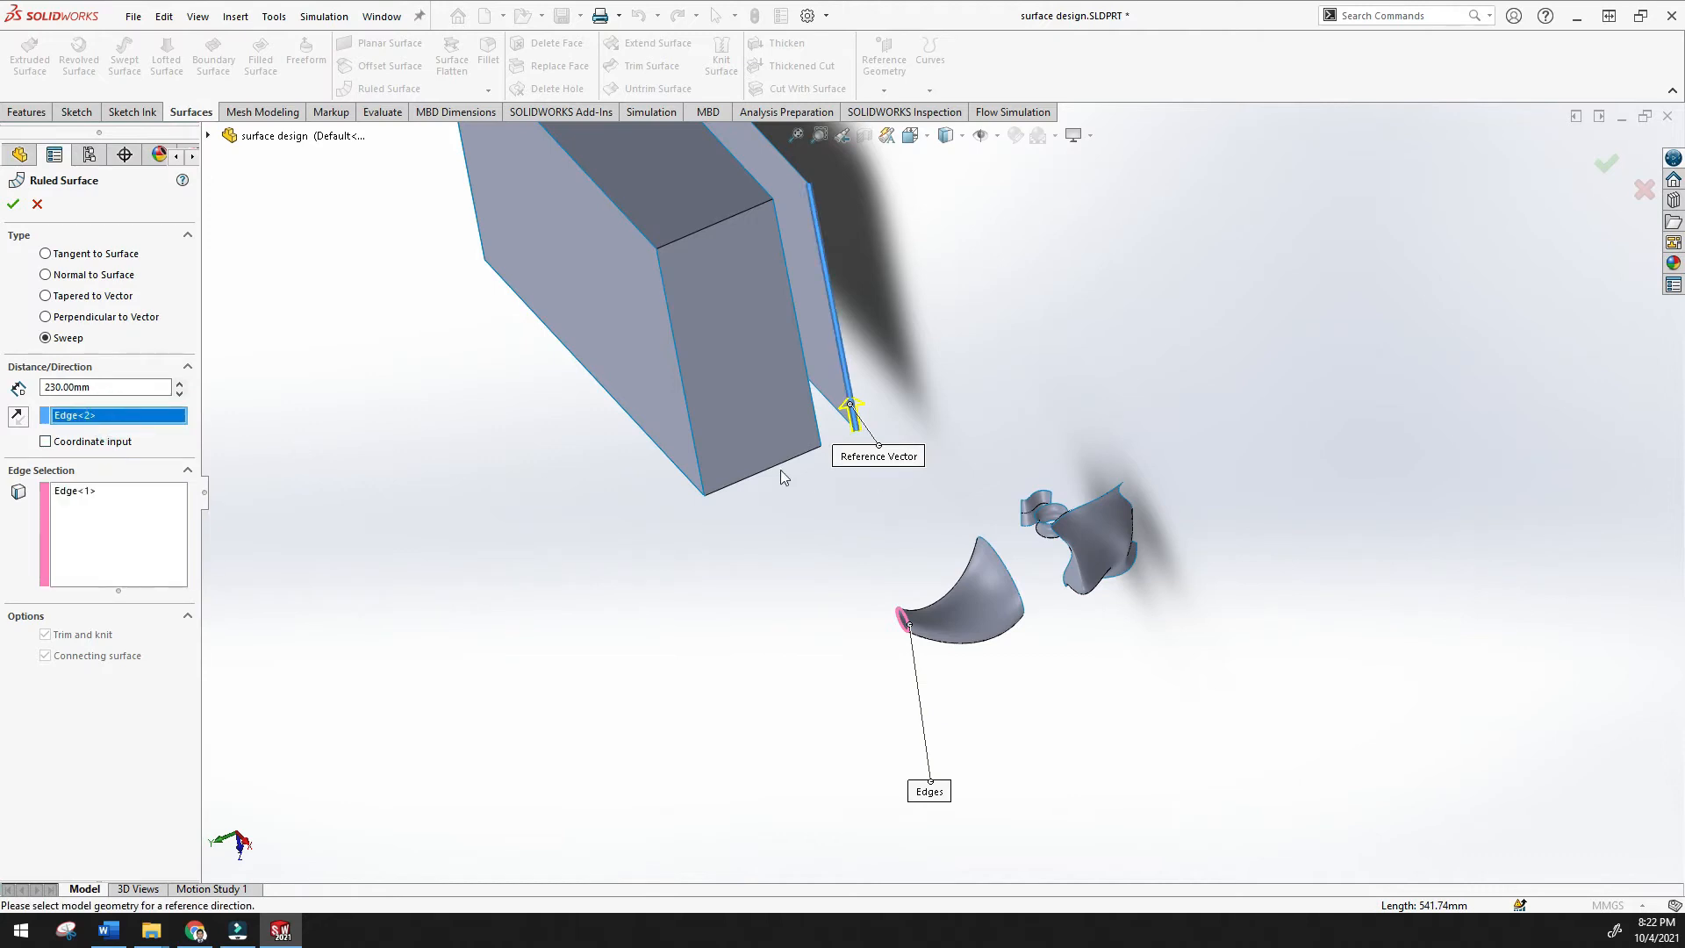
click(718, 492)
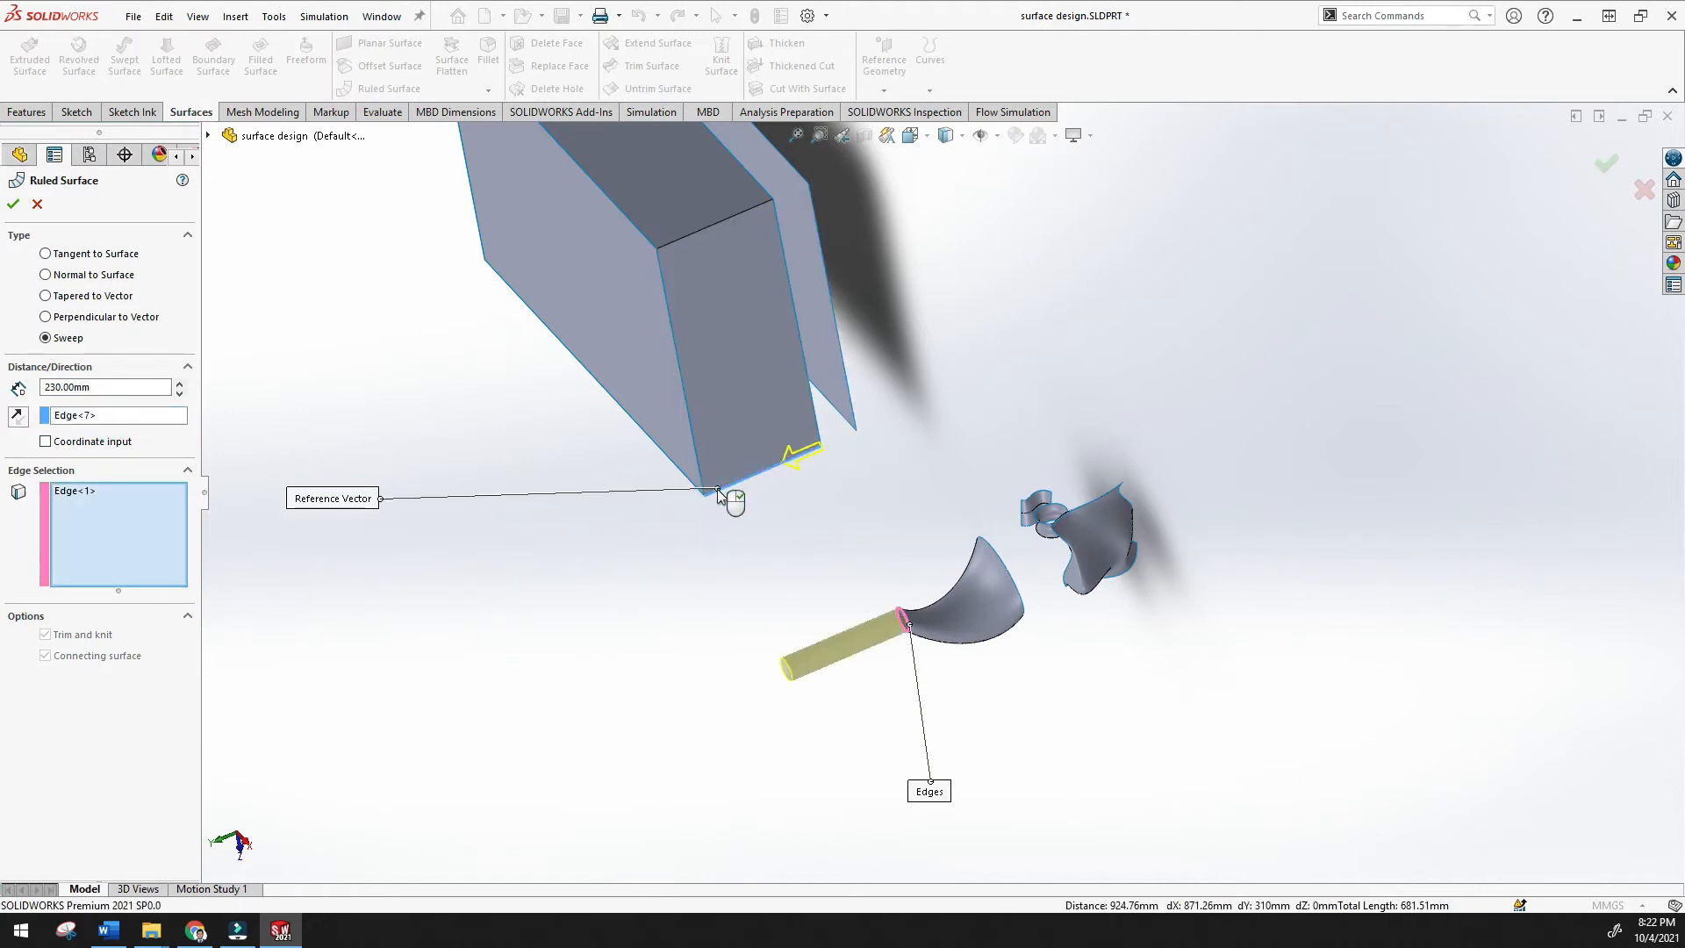
middle_drag(845, 562, 845, 498)
scroll(836, 459, down, 5)
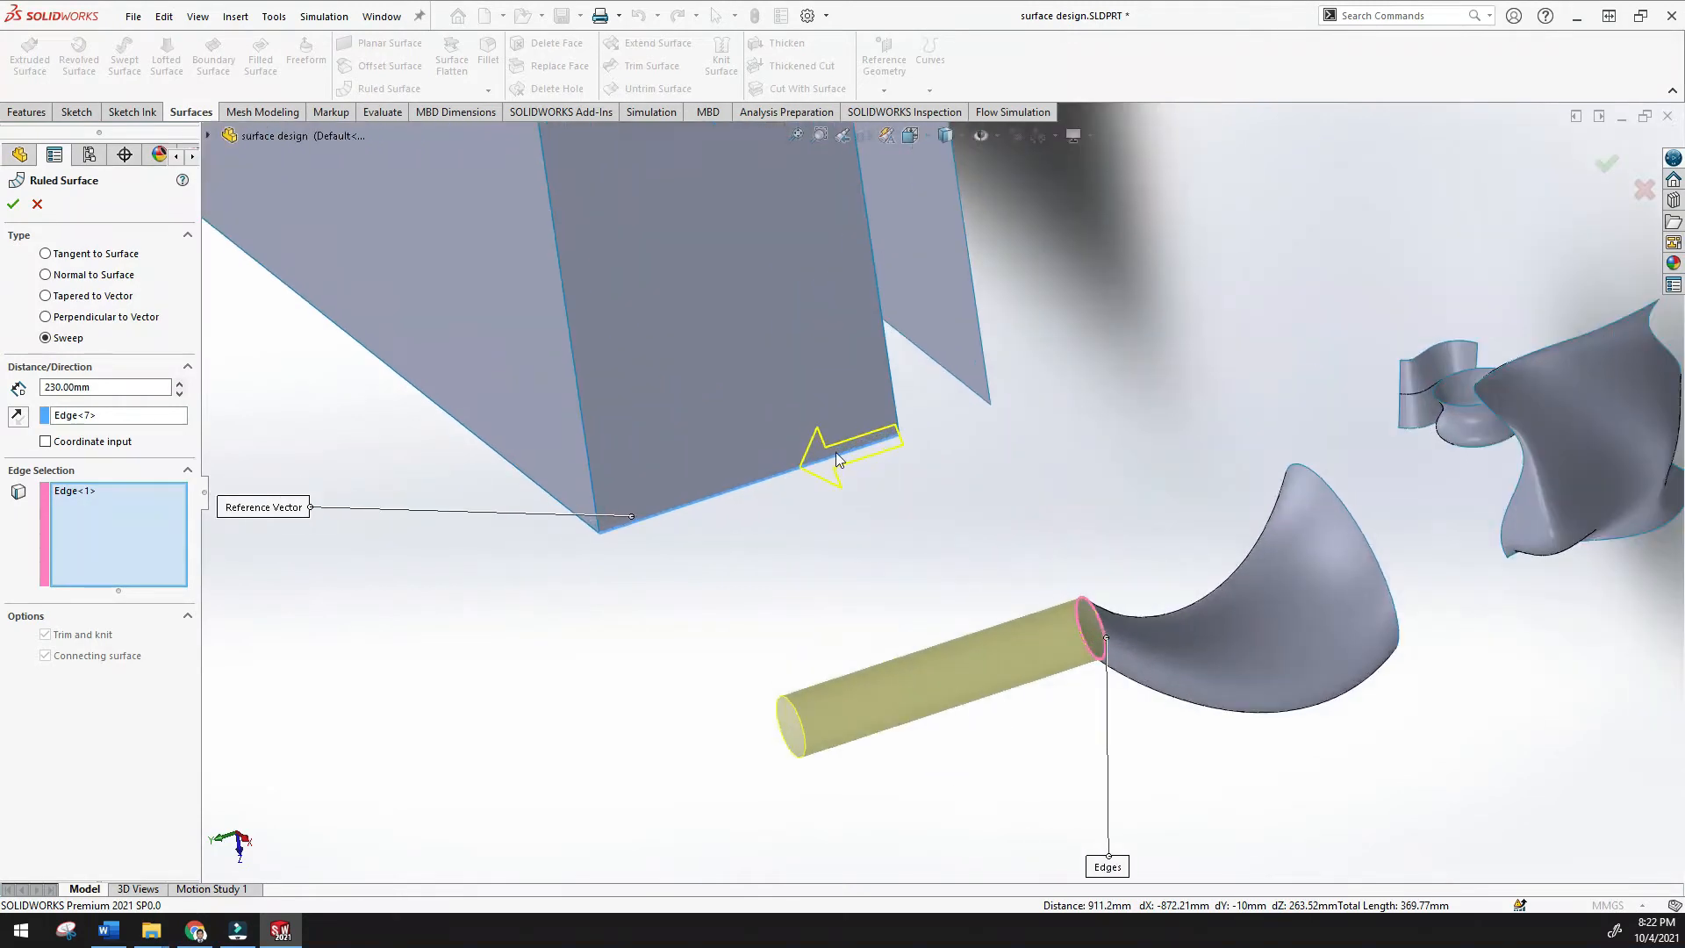
middle_drag(1147, 571, 1091, 571)
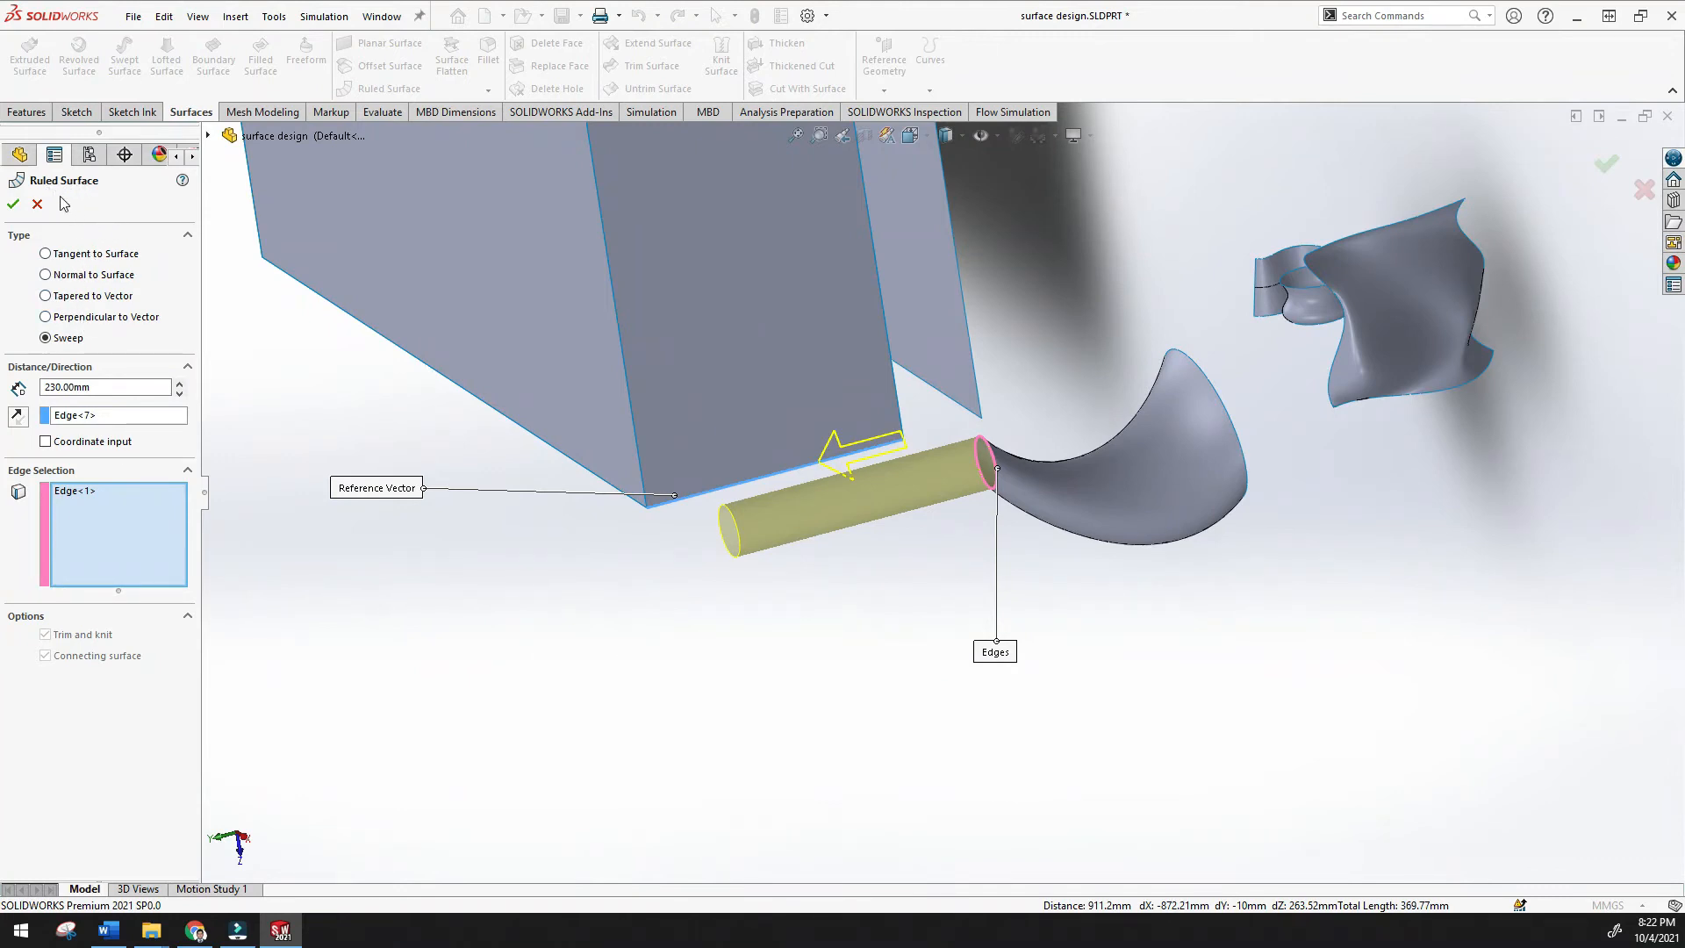
middle_drag(566, 500, 567, 523)
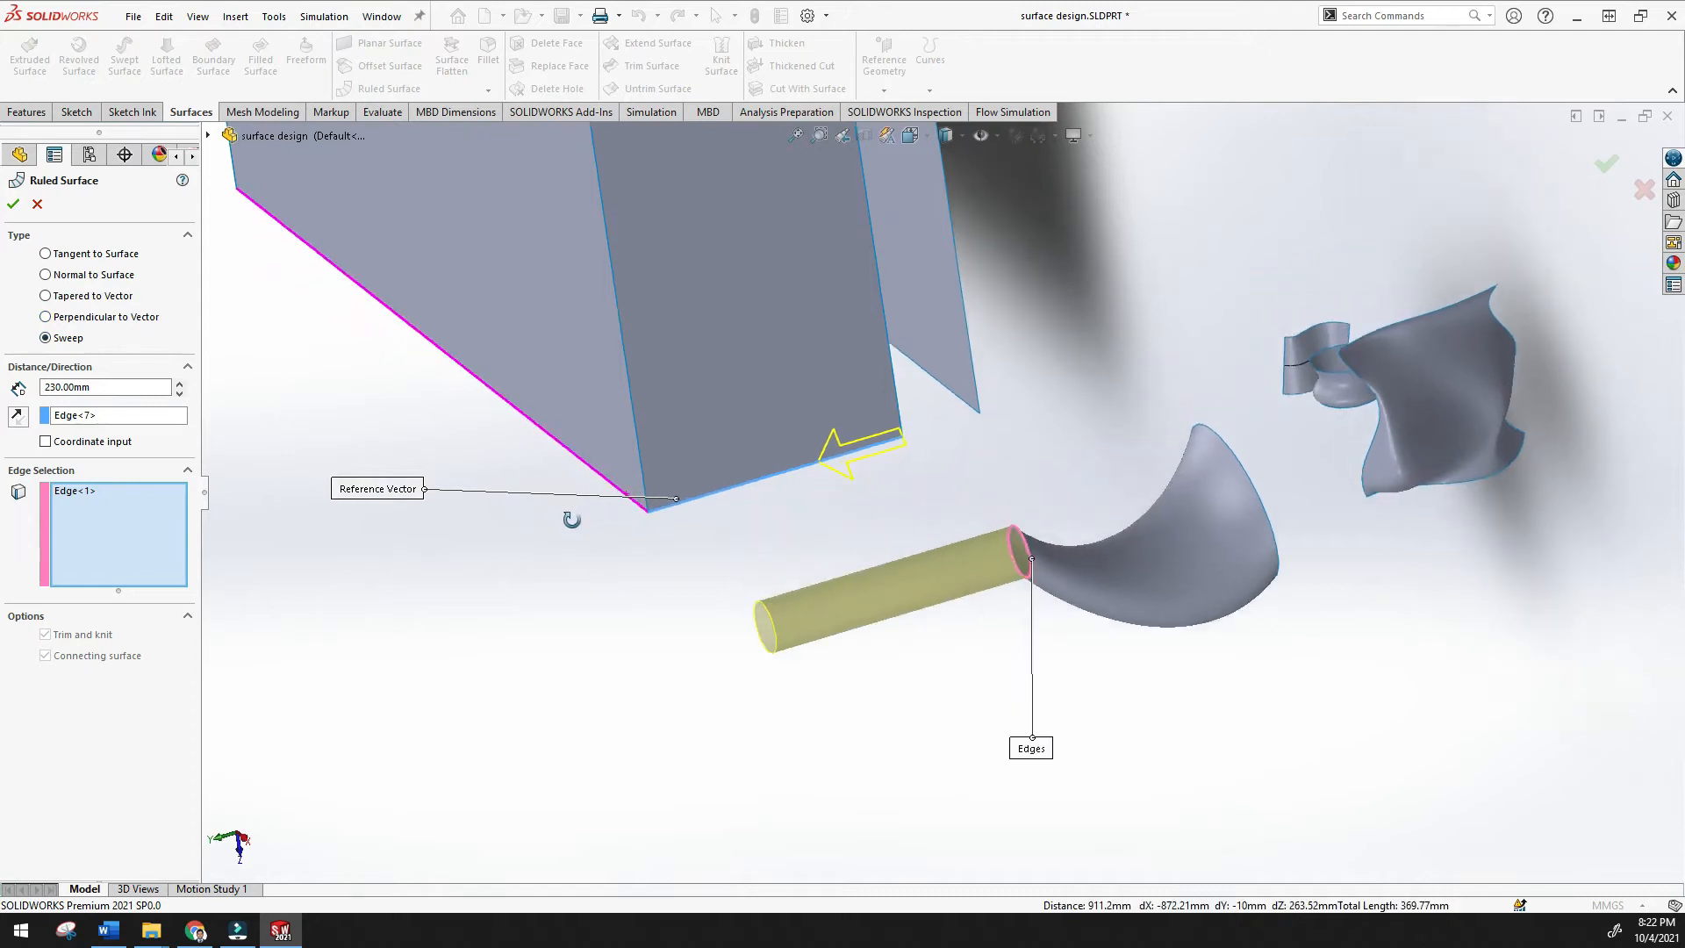
Accept the Sweep-type ruled surface with 230 mm distance on the horn's small circular end edge
click(14, 204)
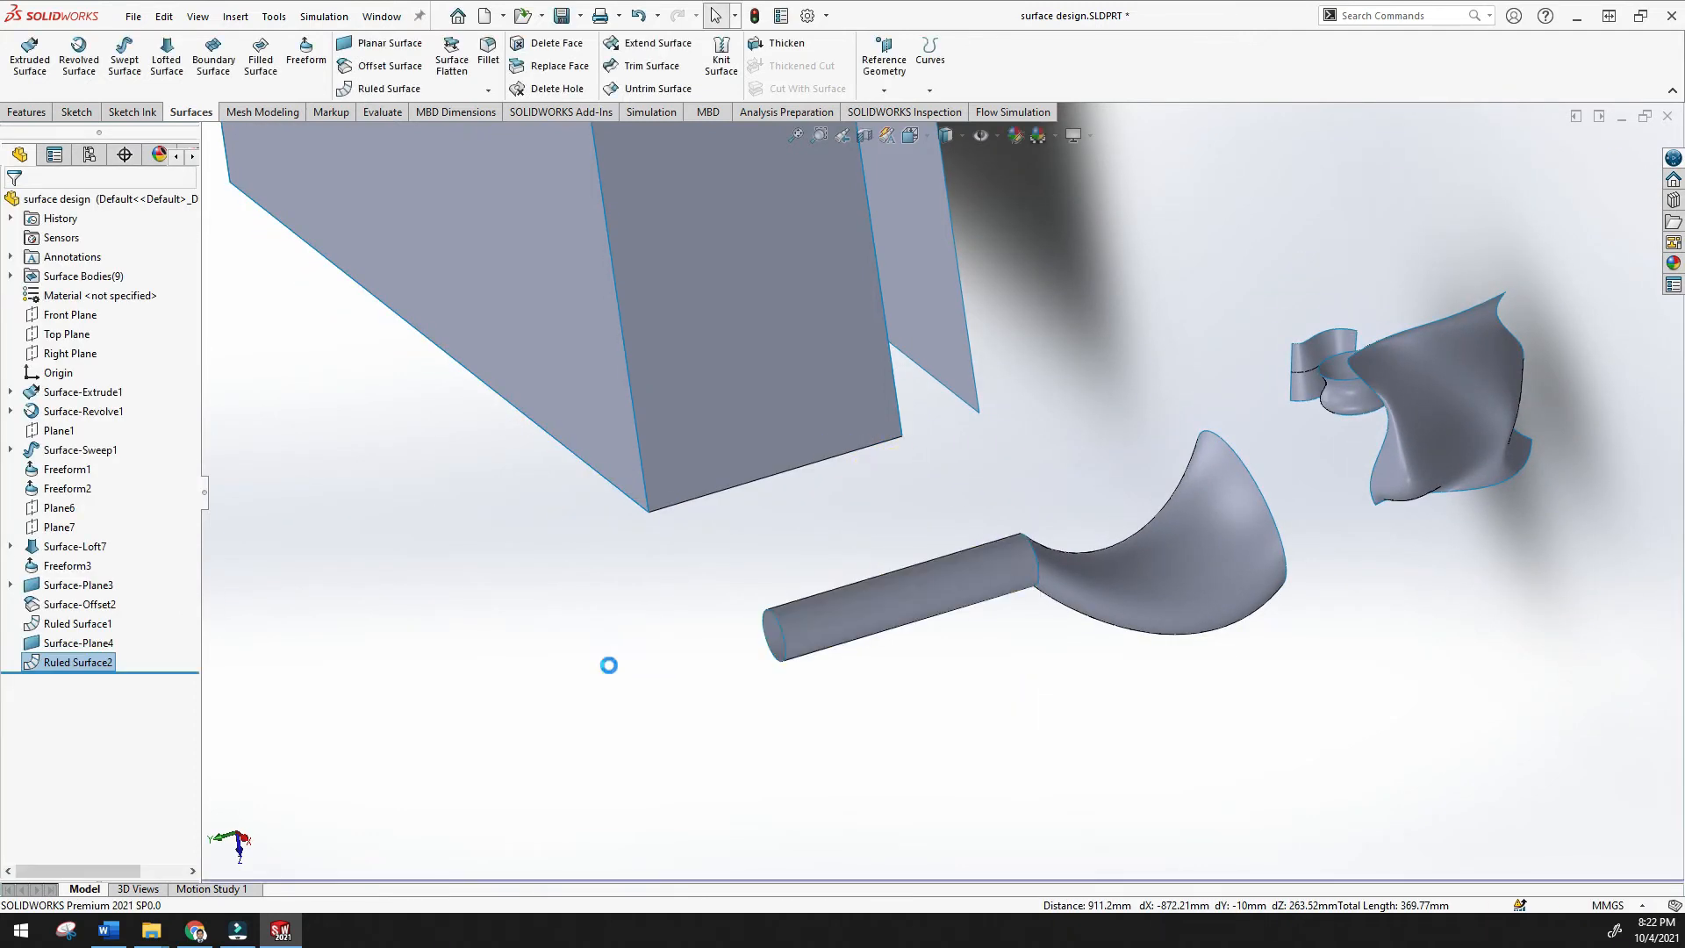
middle_drag(609, 664, 681, 613)
scroll(682, 613, up, 7)
middle_drag(788, 545, 790, 702)
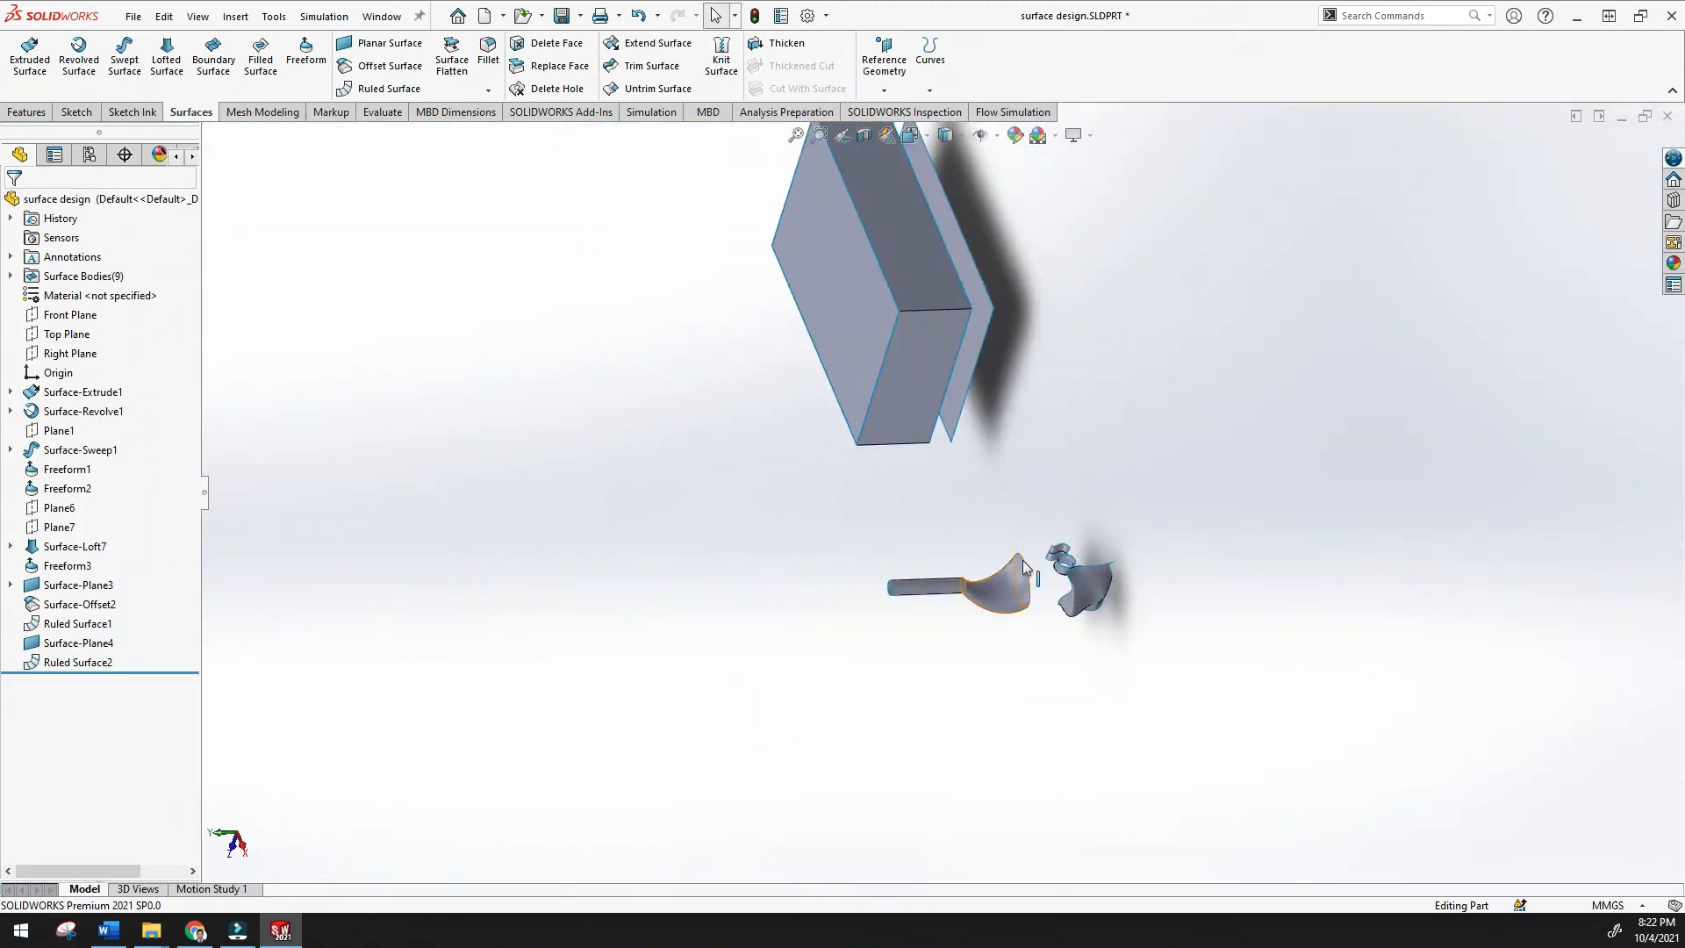
scroll(925, 509, down, 3)
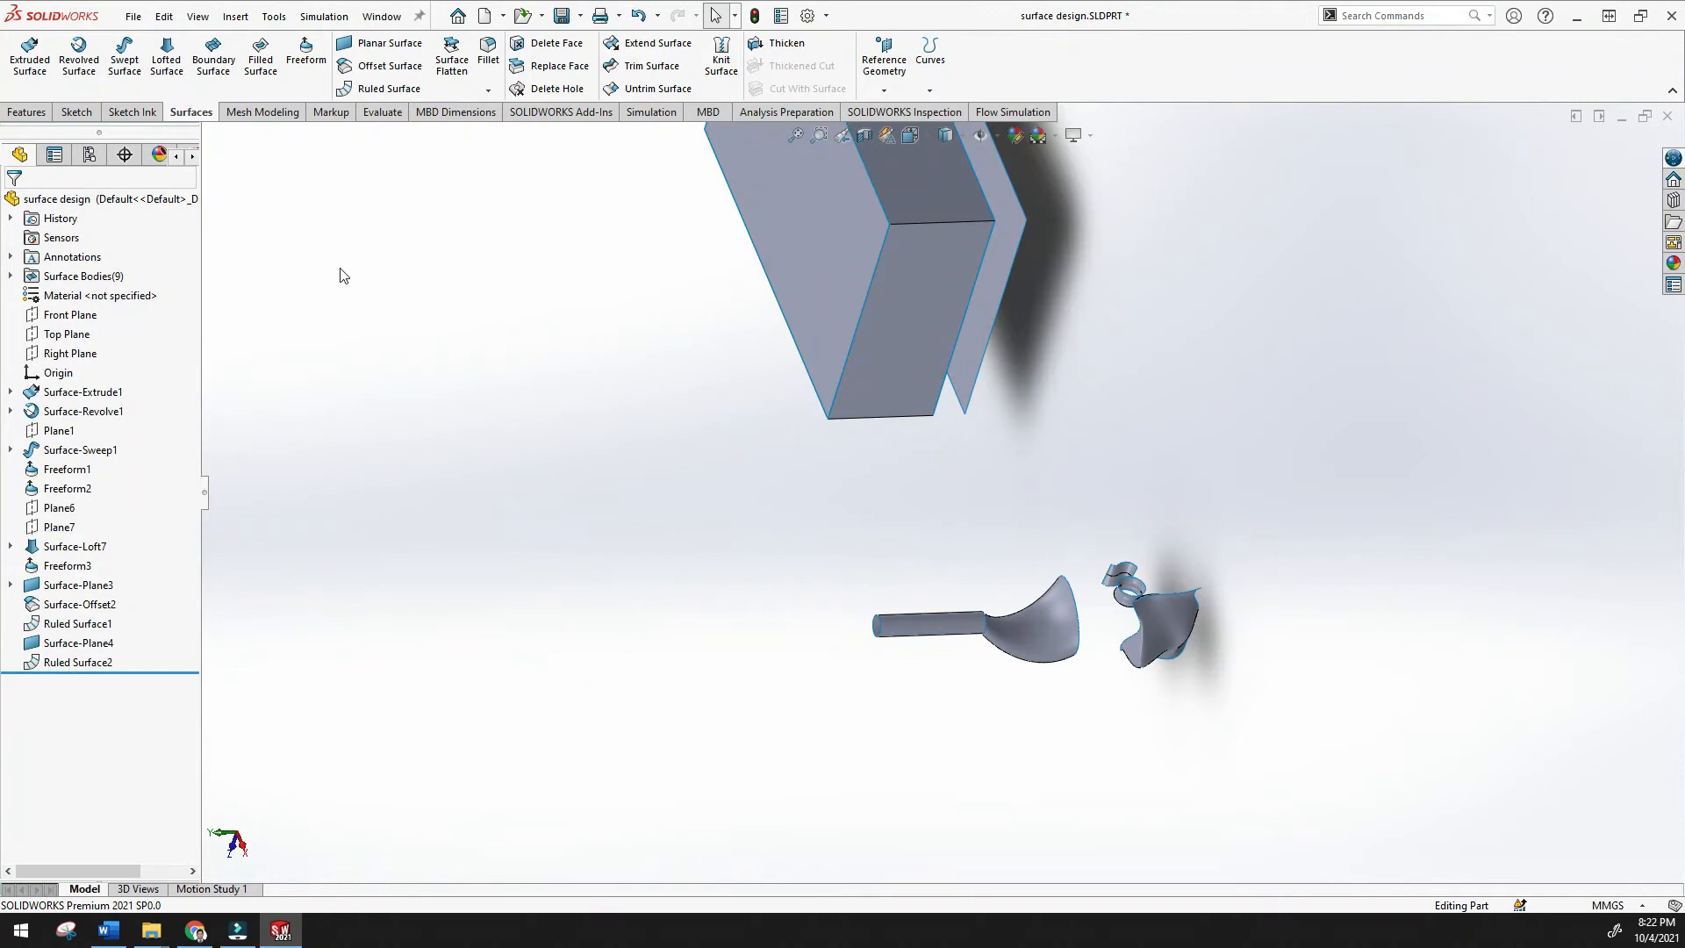
Start a surface flatten and select the face of the large wavy swept surface
click(452, 62)
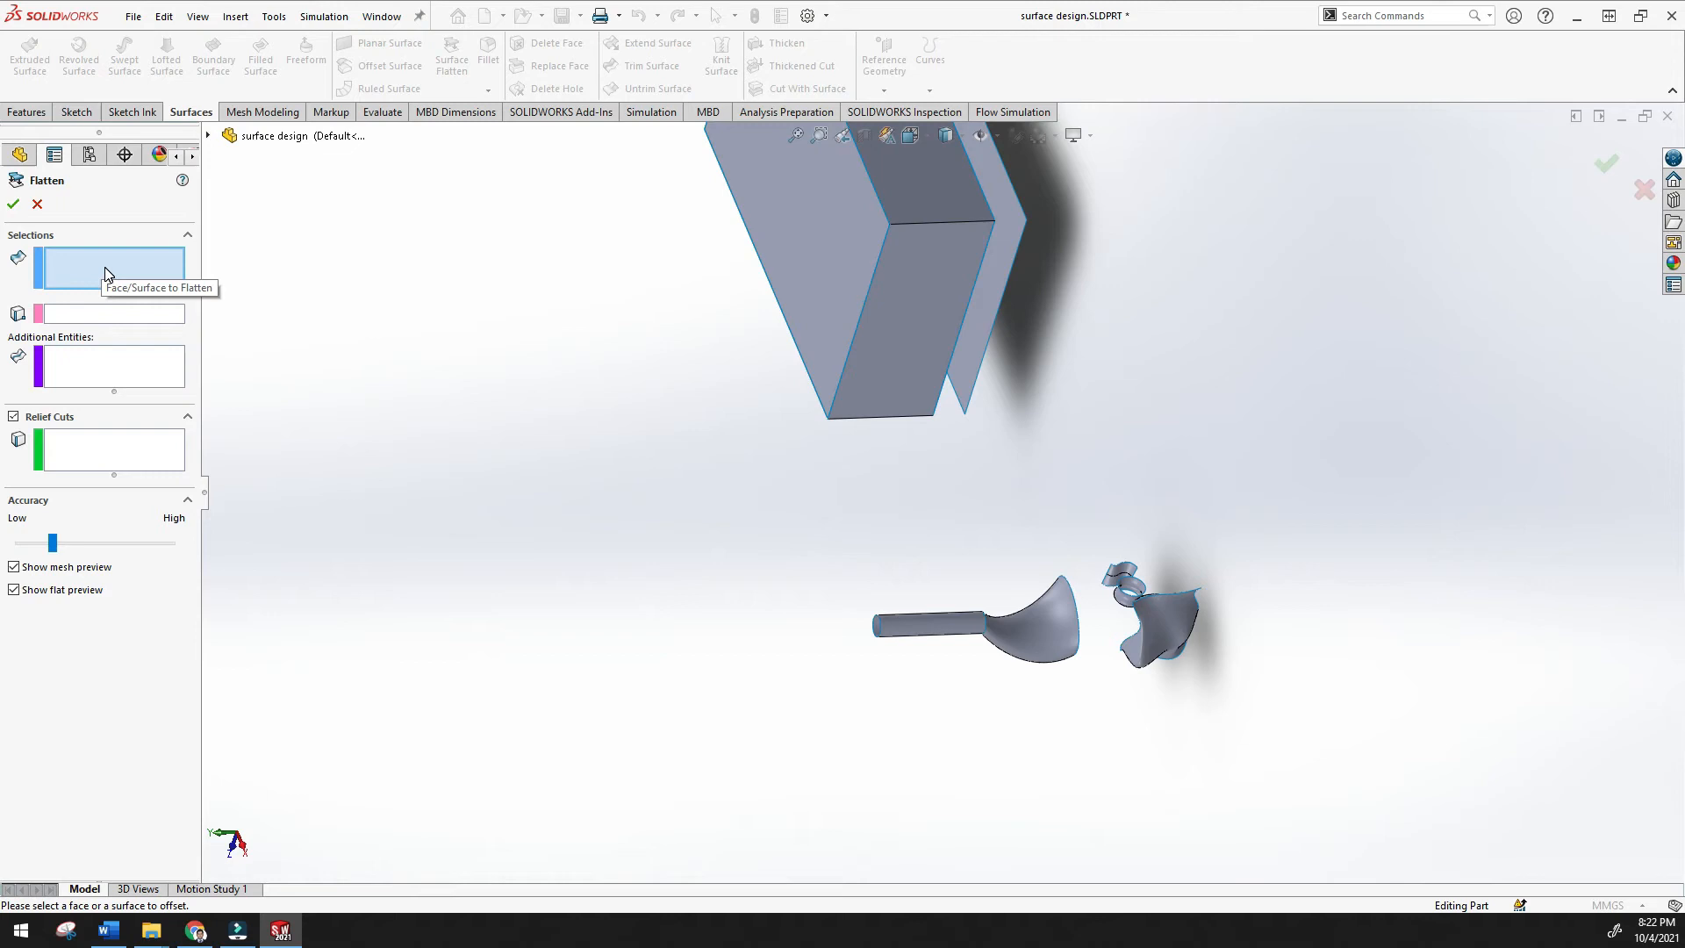
scroll(1180, 698, down, 4)
middle_drag(1325, 591, 1175, 513)
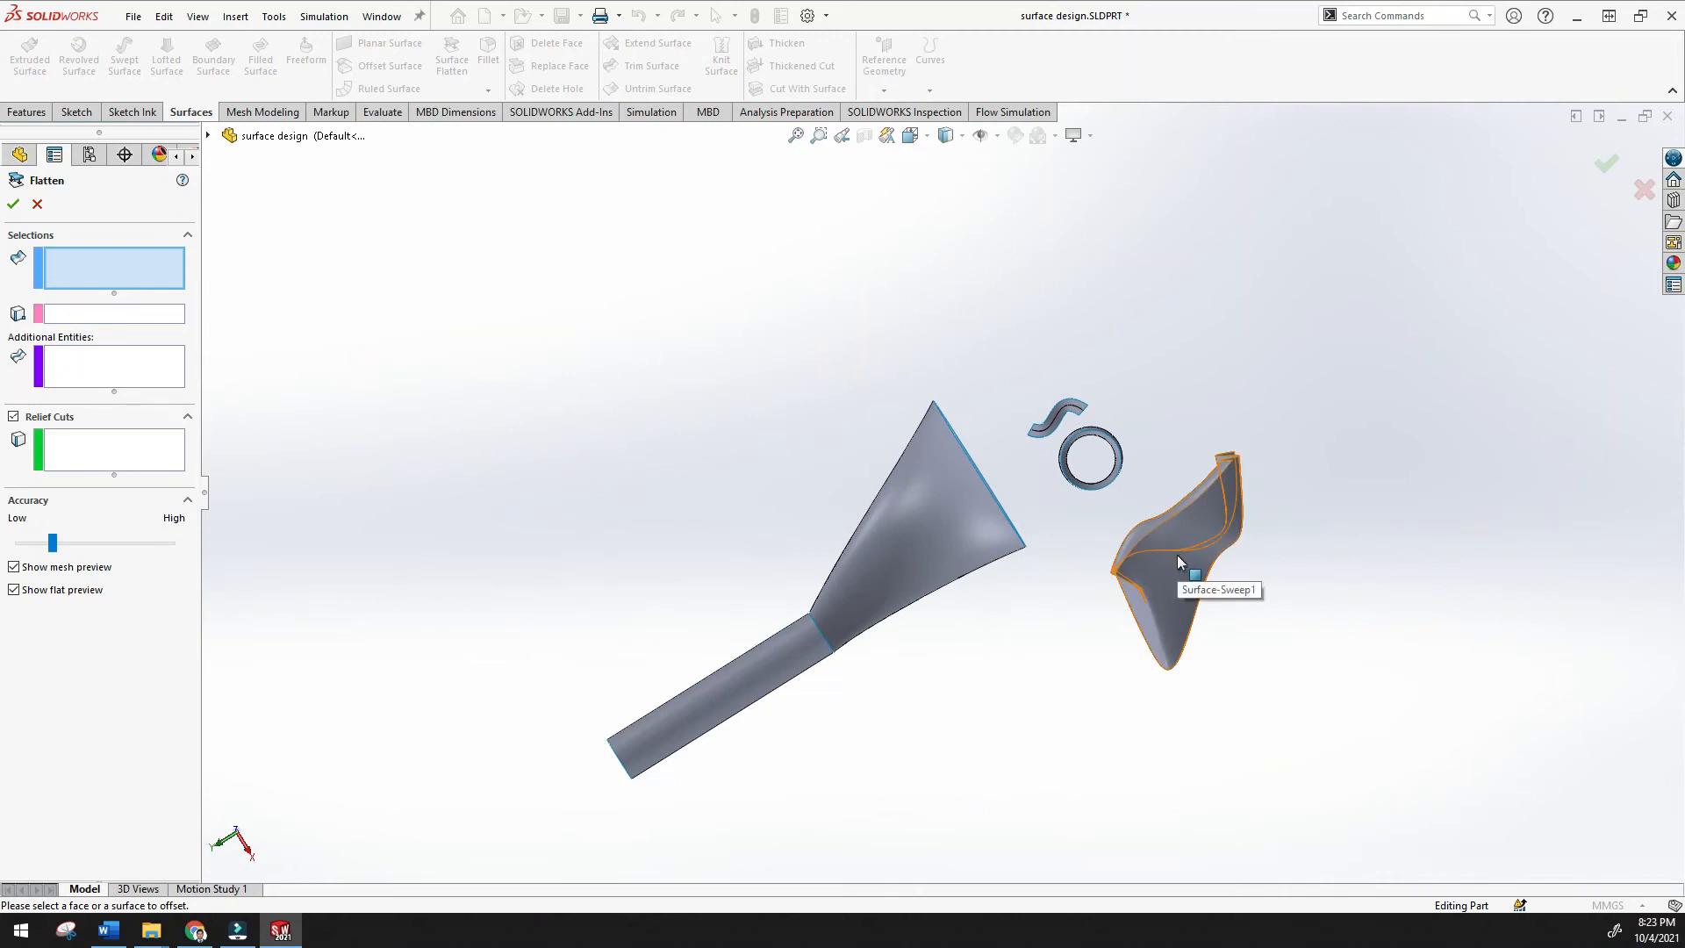
click(1177, 554)
middle_drag(1105, 622, 1150, 619)
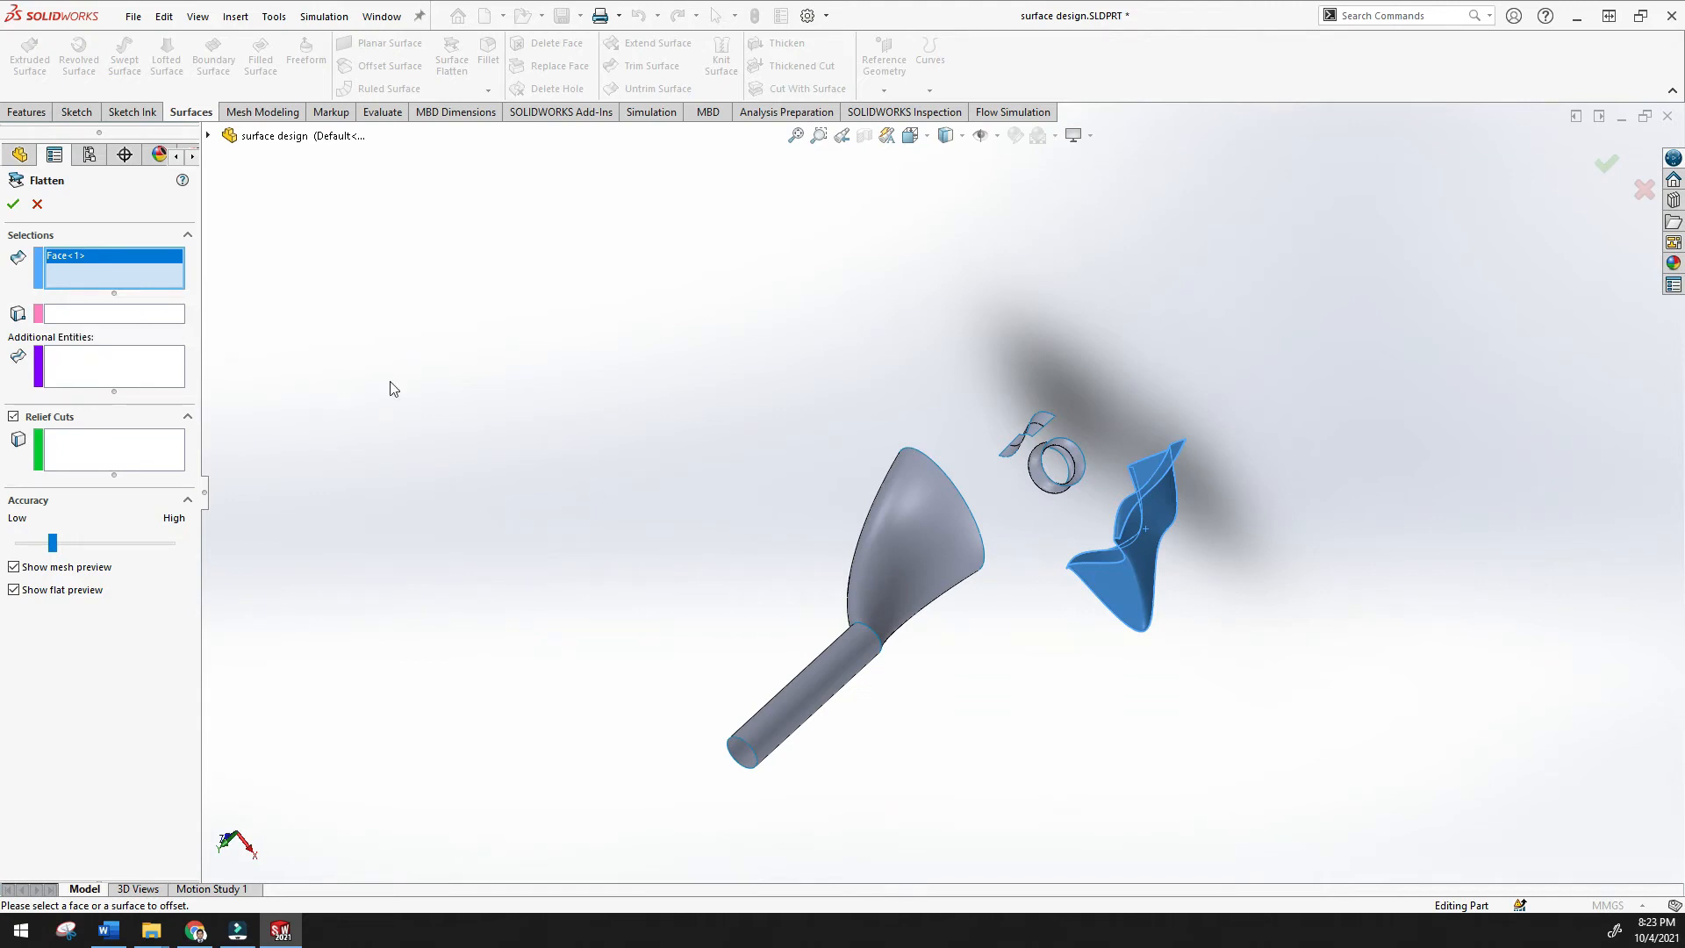
Set the pointed corner vertex of the large wavy surface as the flatten origin and examine the mesh and flat preview
middle_drag(1250, 534, 1100, 502)
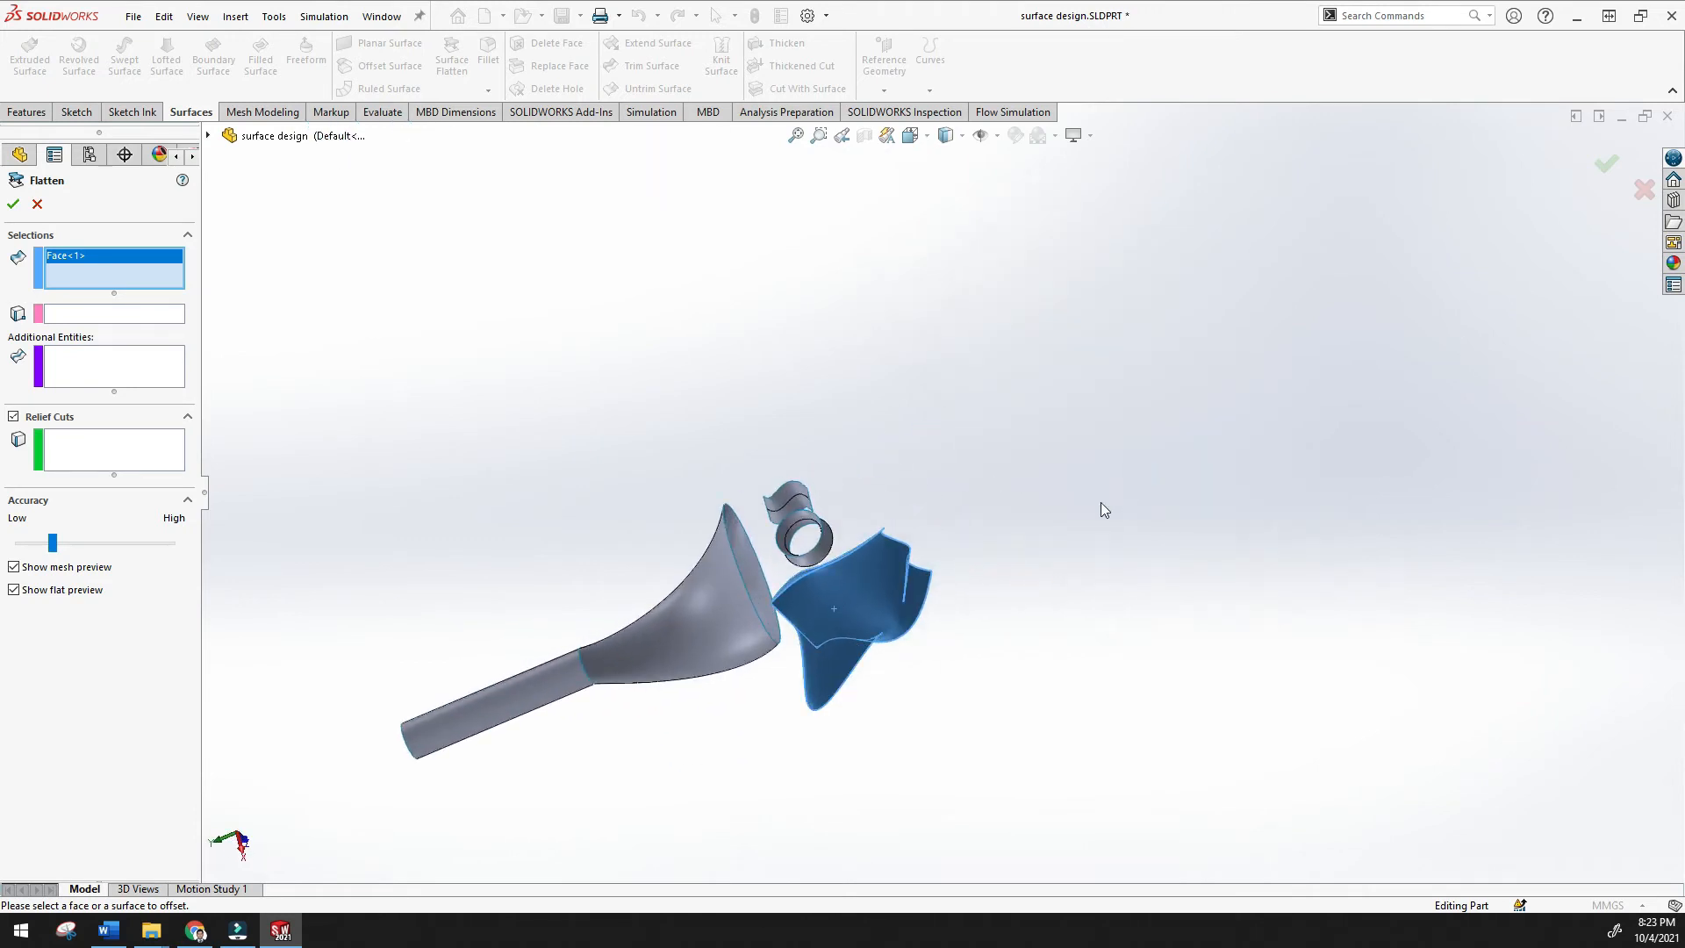
scroll(884, 530, down, 3)
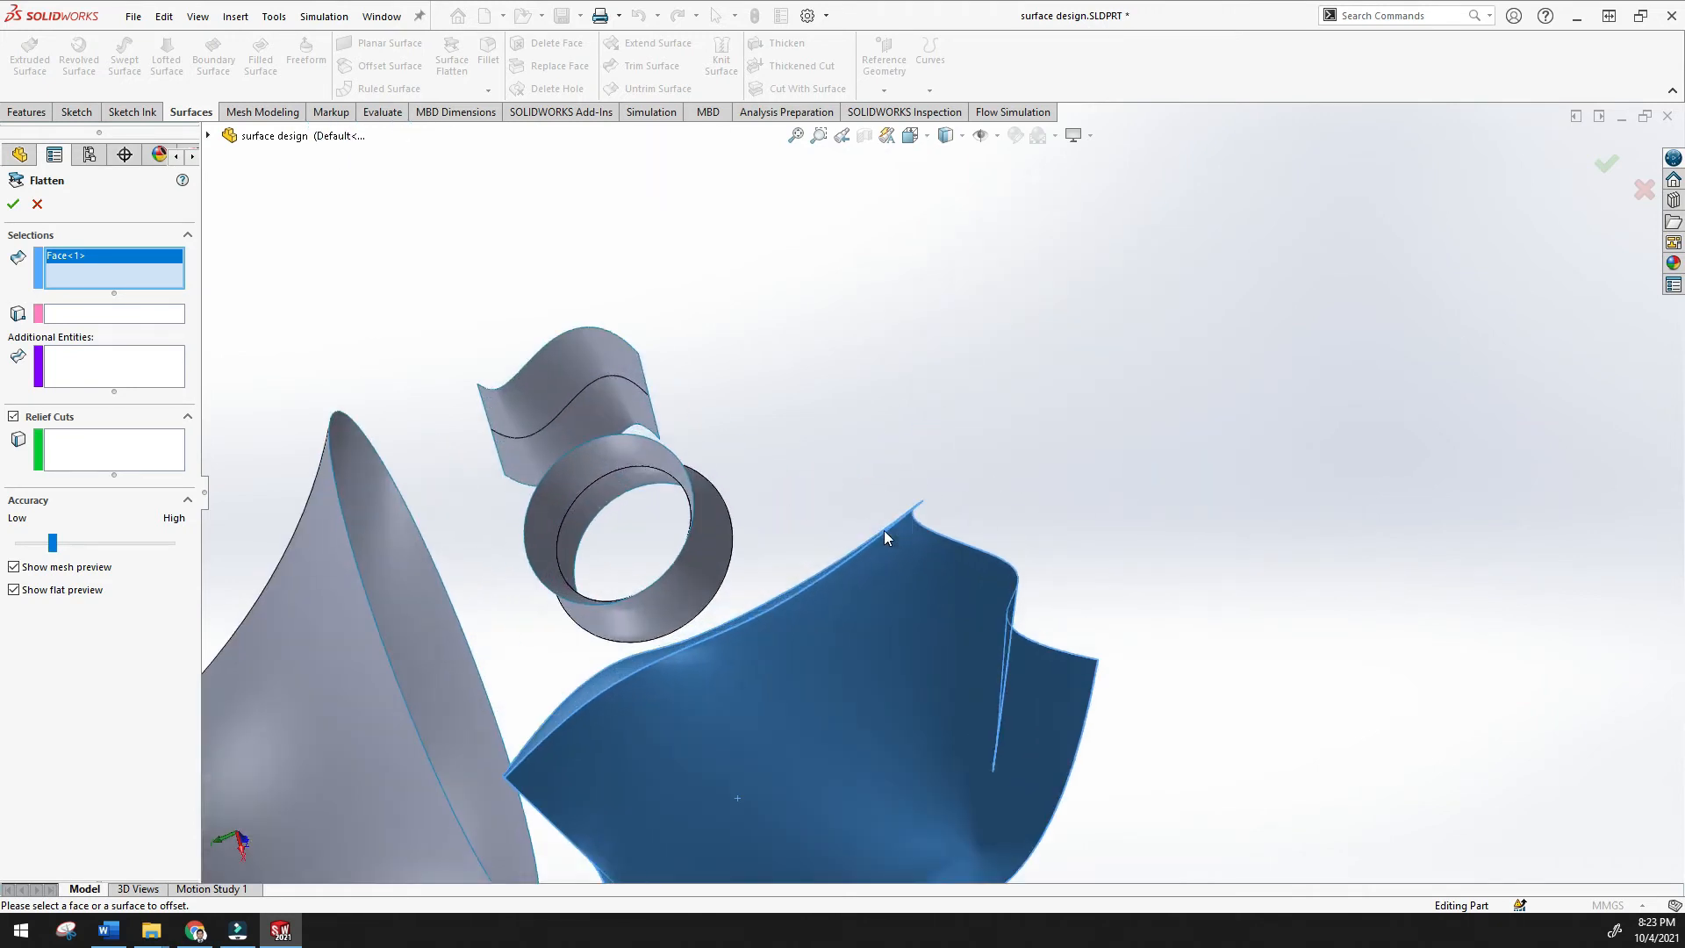
scroll(876, 542, up, 3)
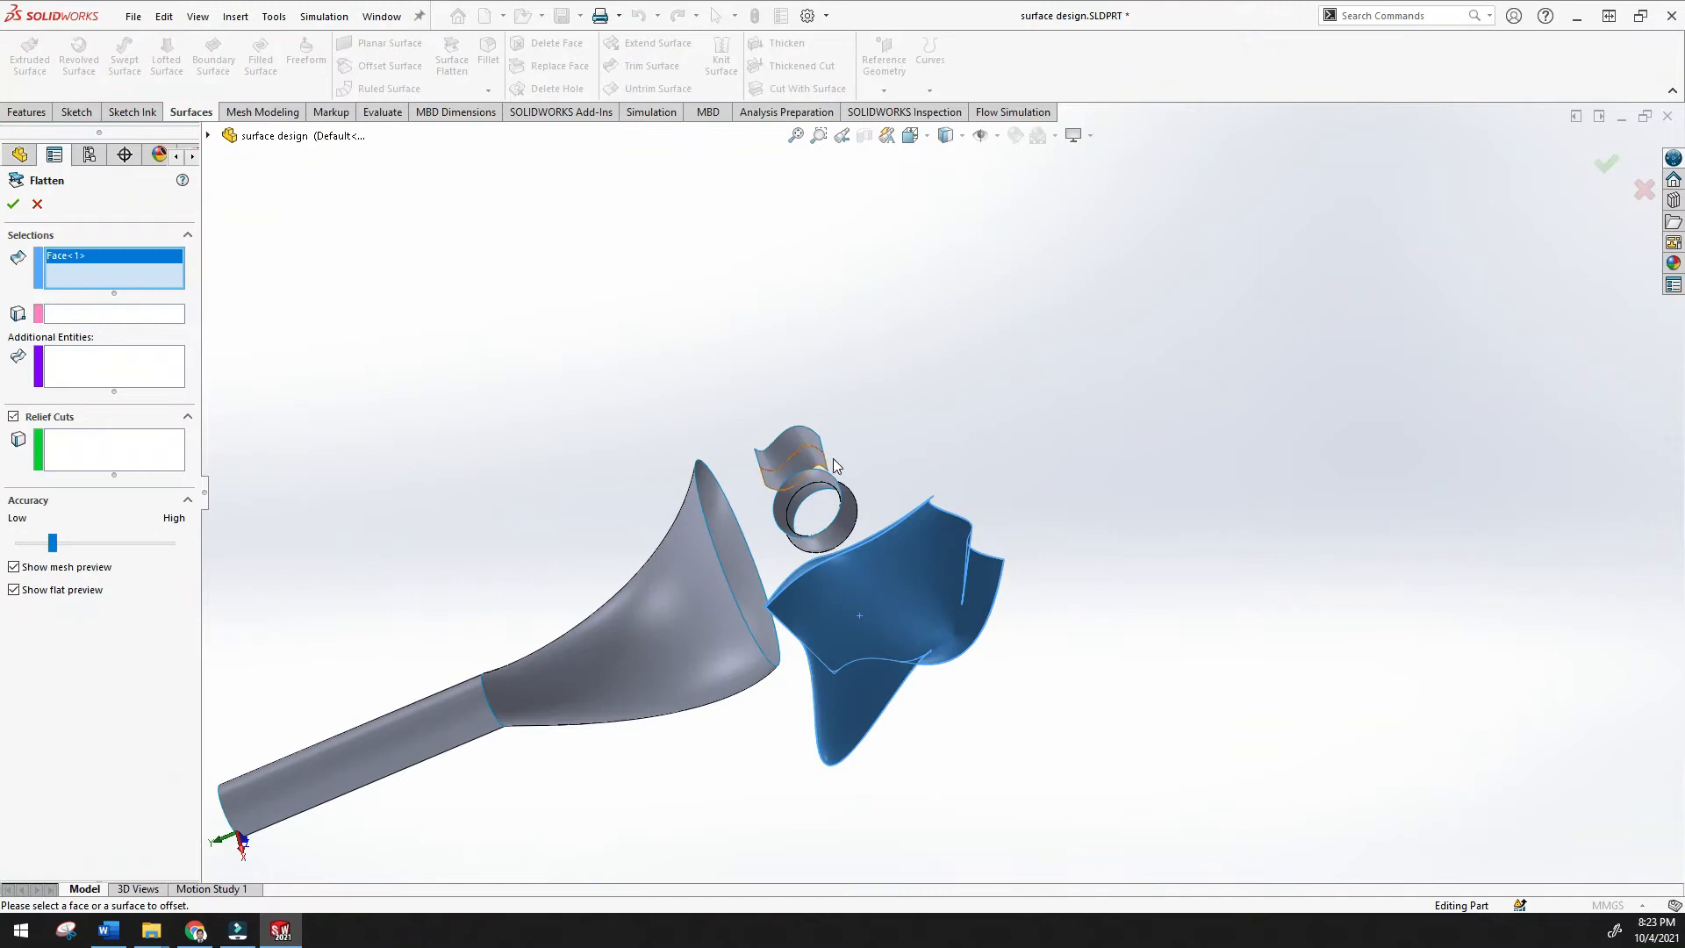
middle_drag(766, 558, 897, 625)
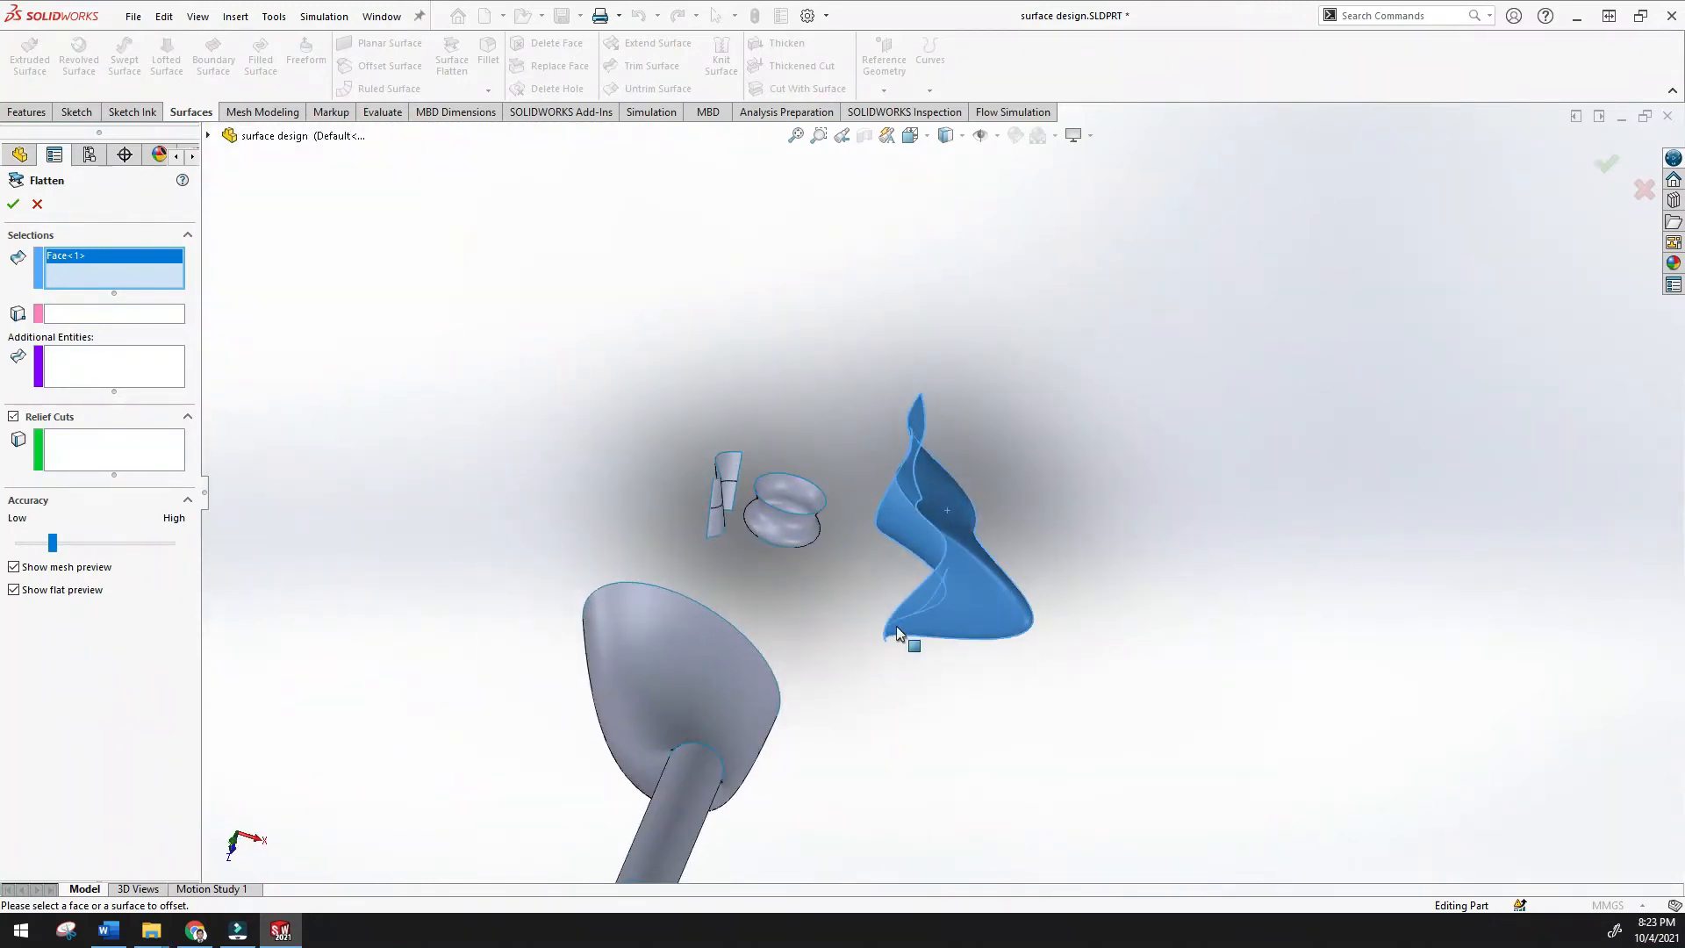
scroll(885, 647, down, 4)
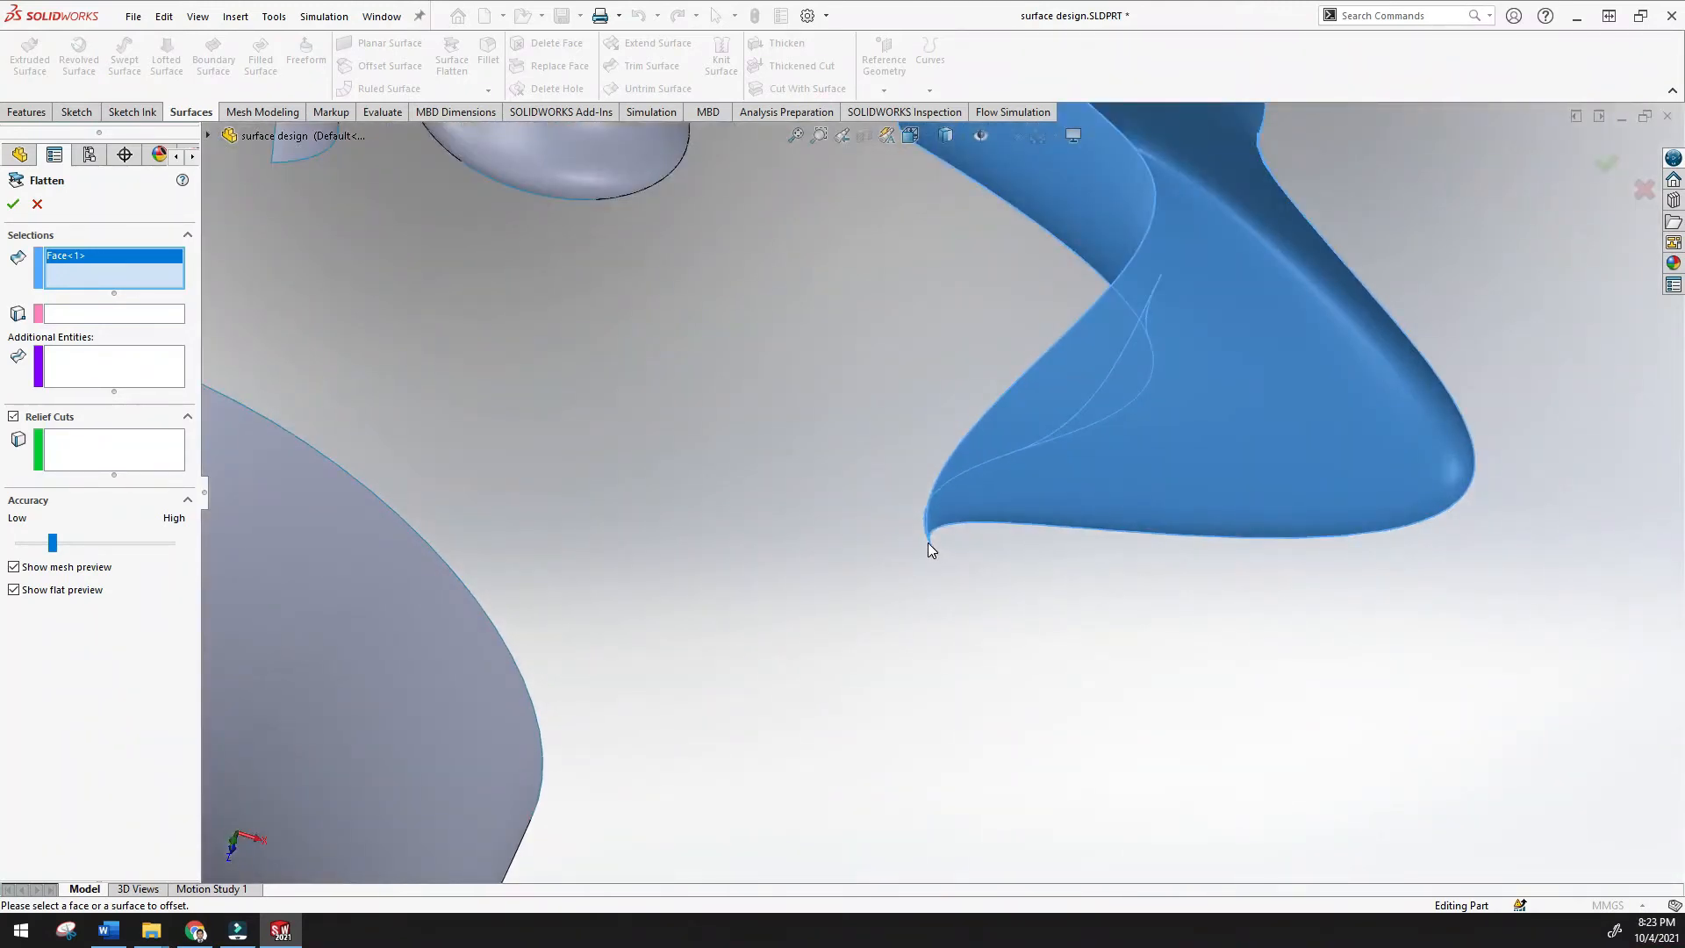
scroll(933, 530, up, 5)
scroll(779, 371, down, 3)
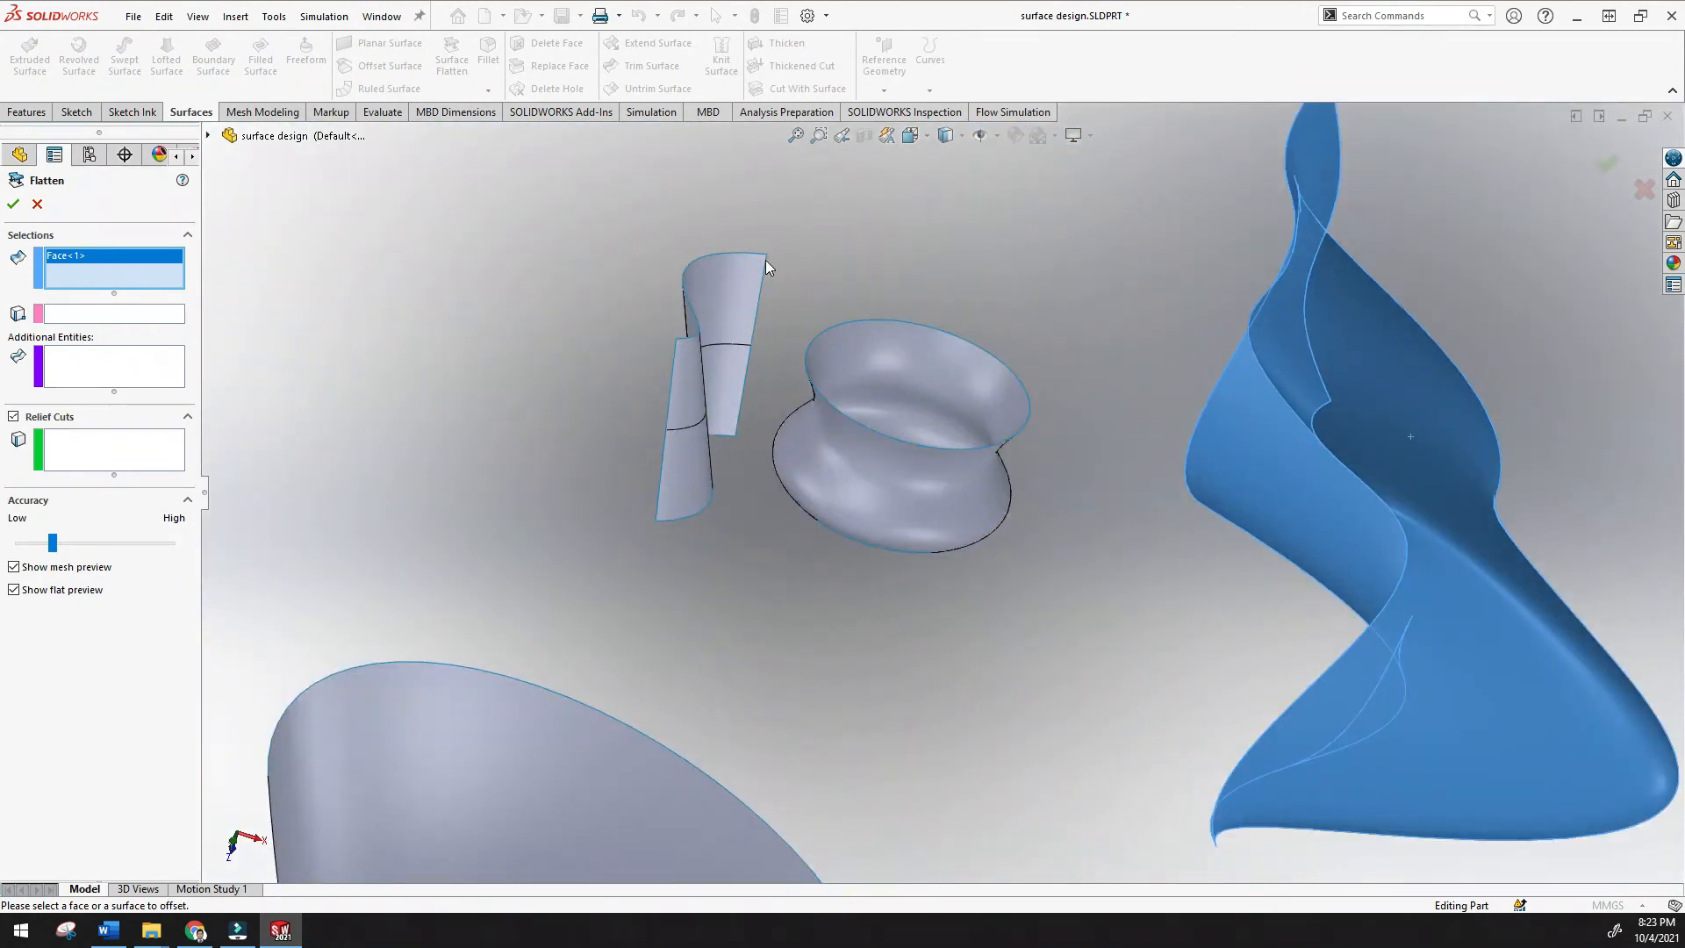
click(83, 314)
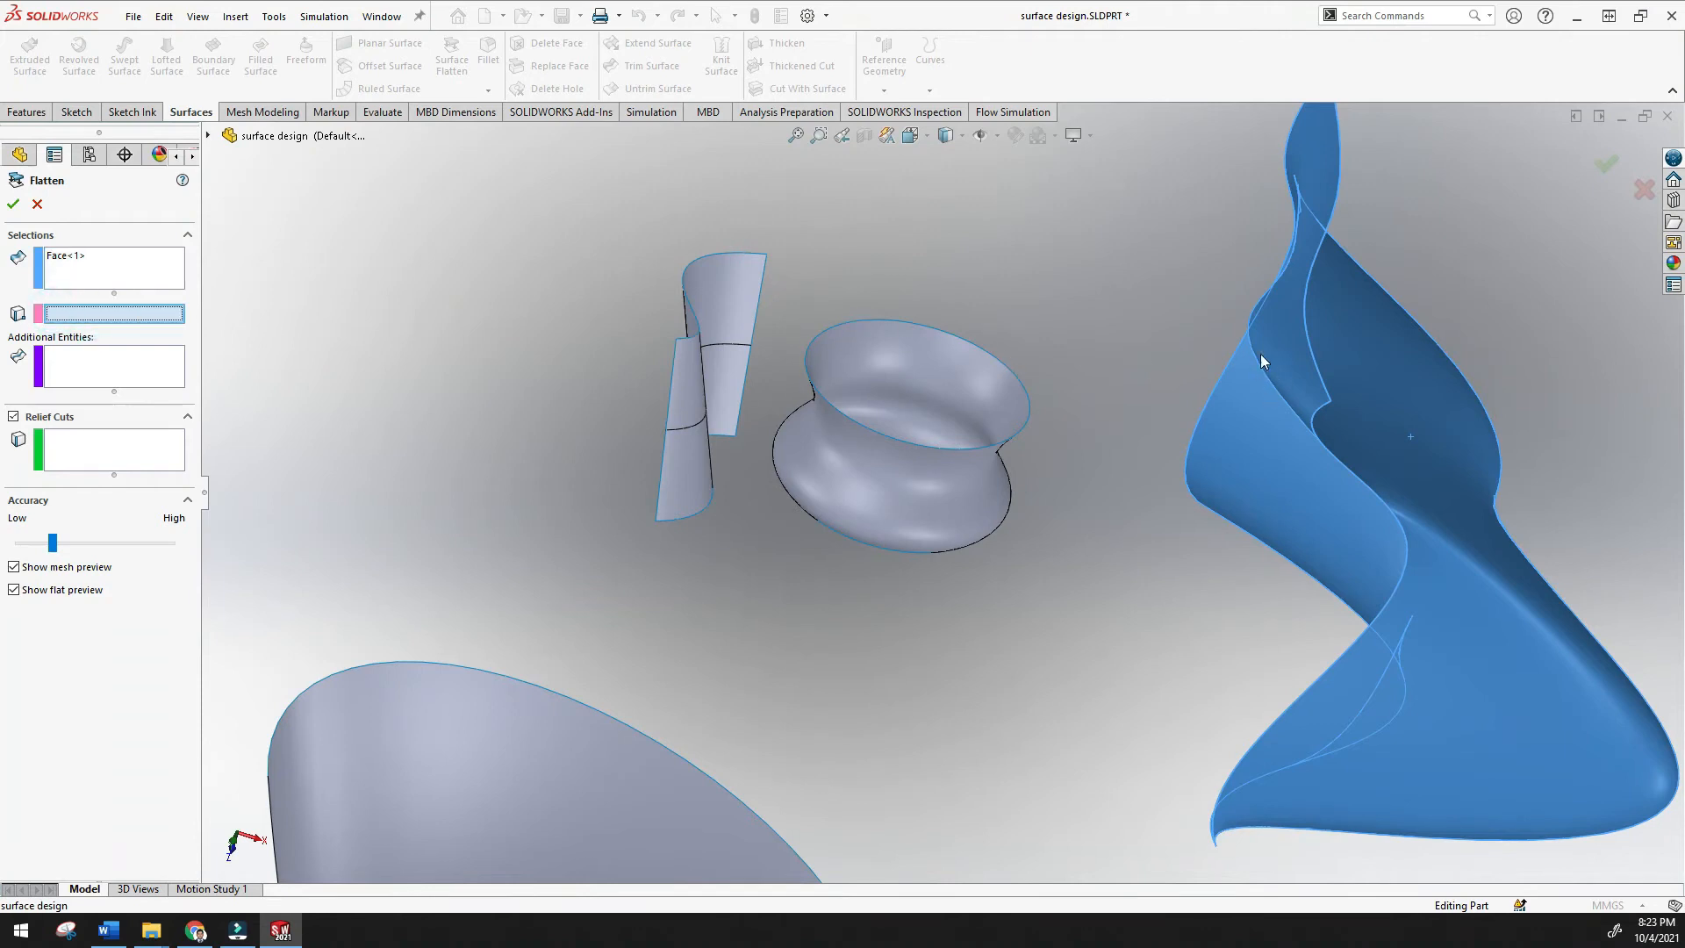
click(1214, 846)
middle_drag(1109, 801, 1172, 821)
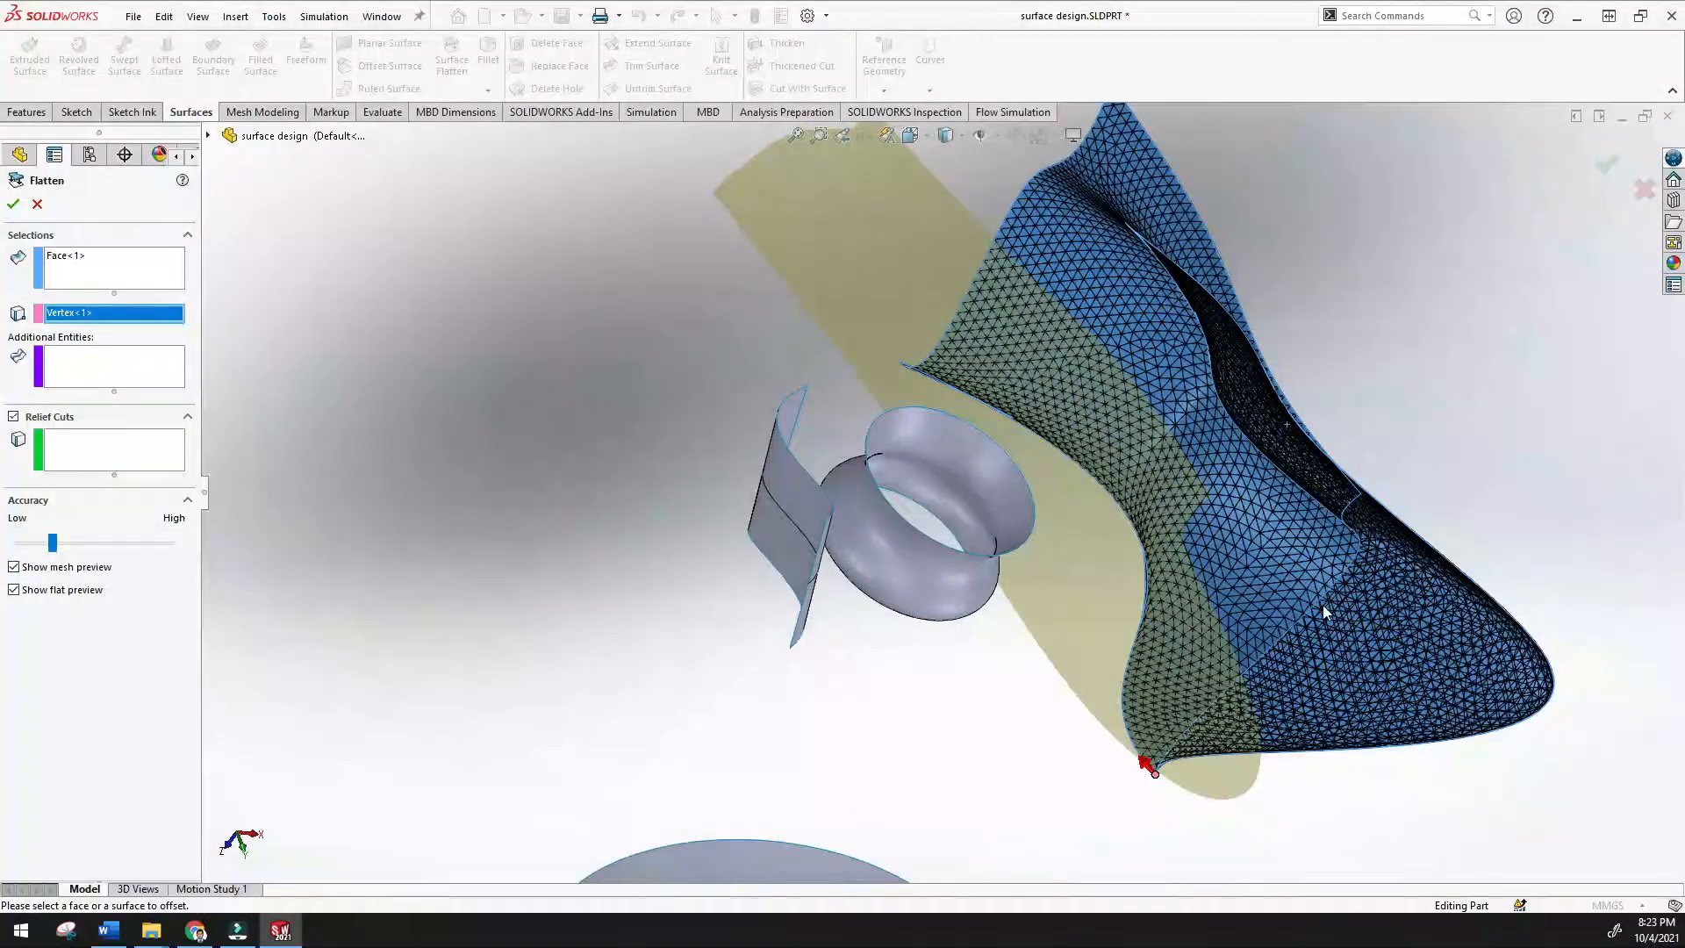
middle_drag(1323, 604, 1234, 519)
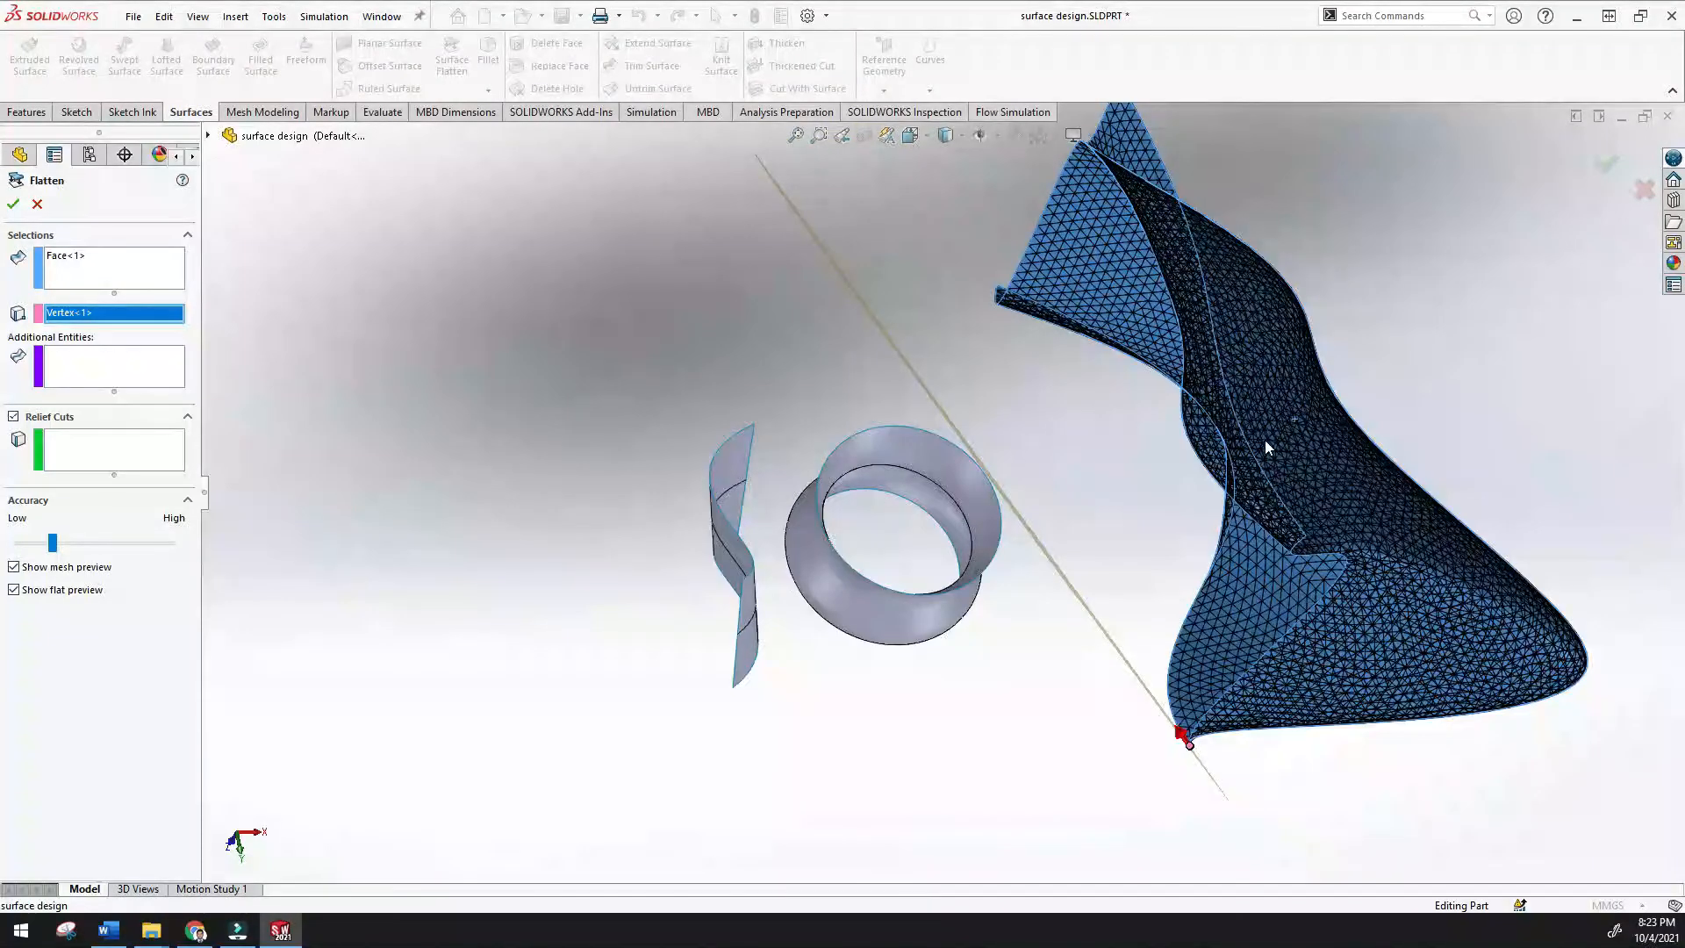
middle_drag(1083, 471, 1106, 635)
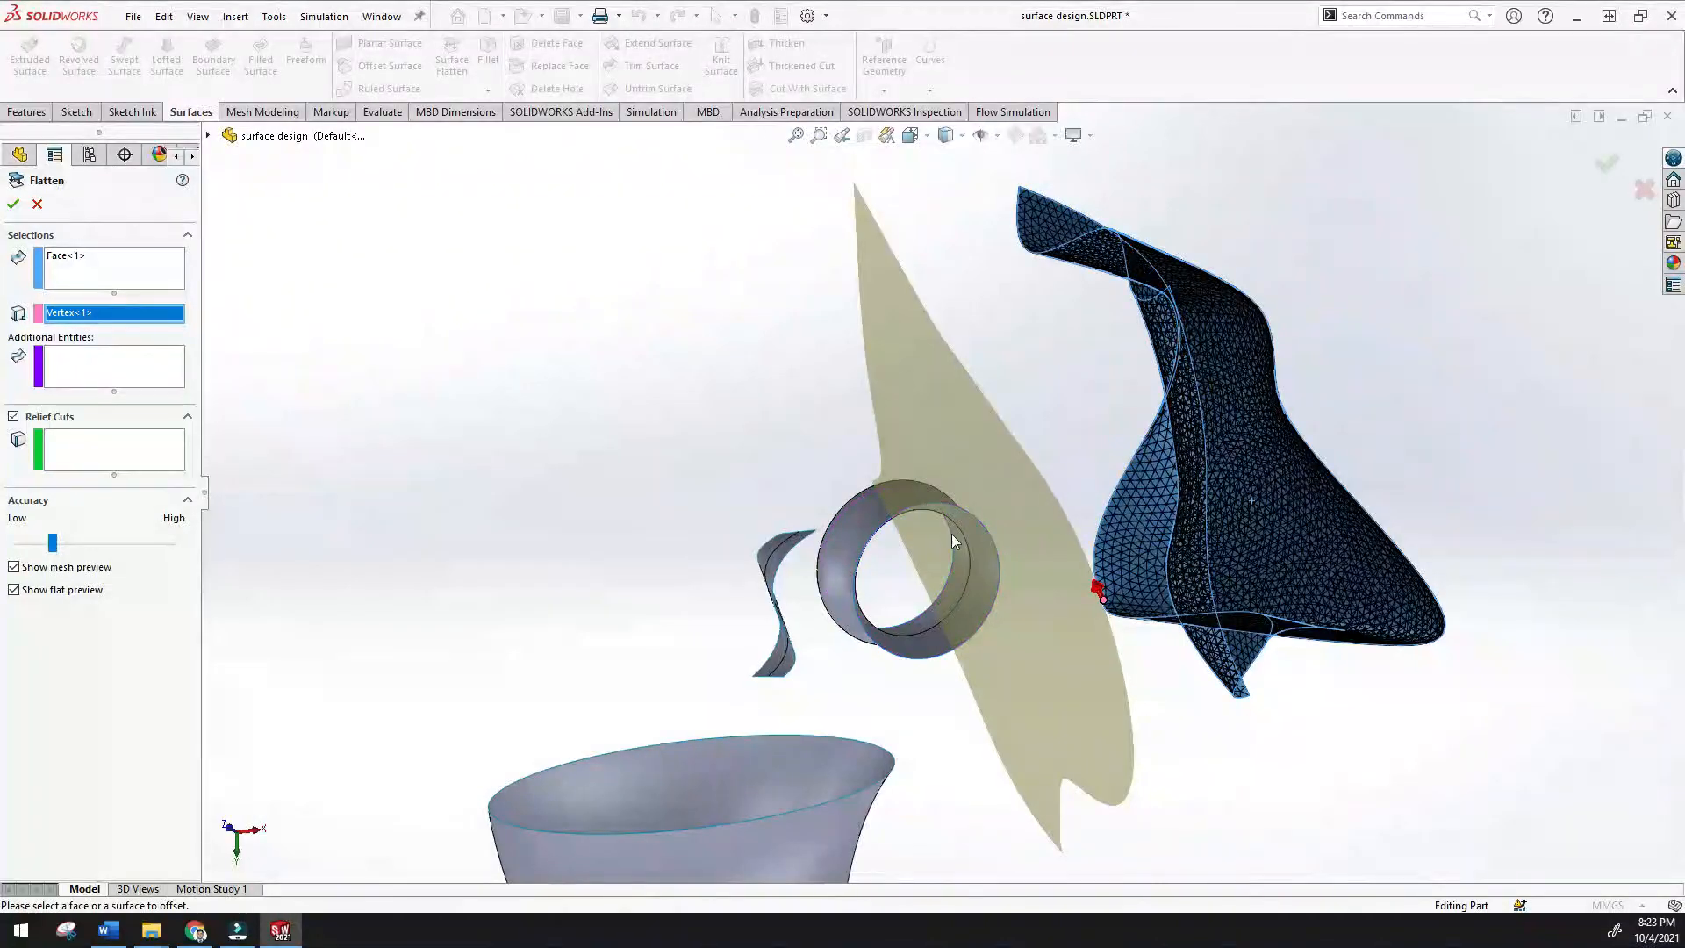
middle_drag(876, 571, 814, 492)
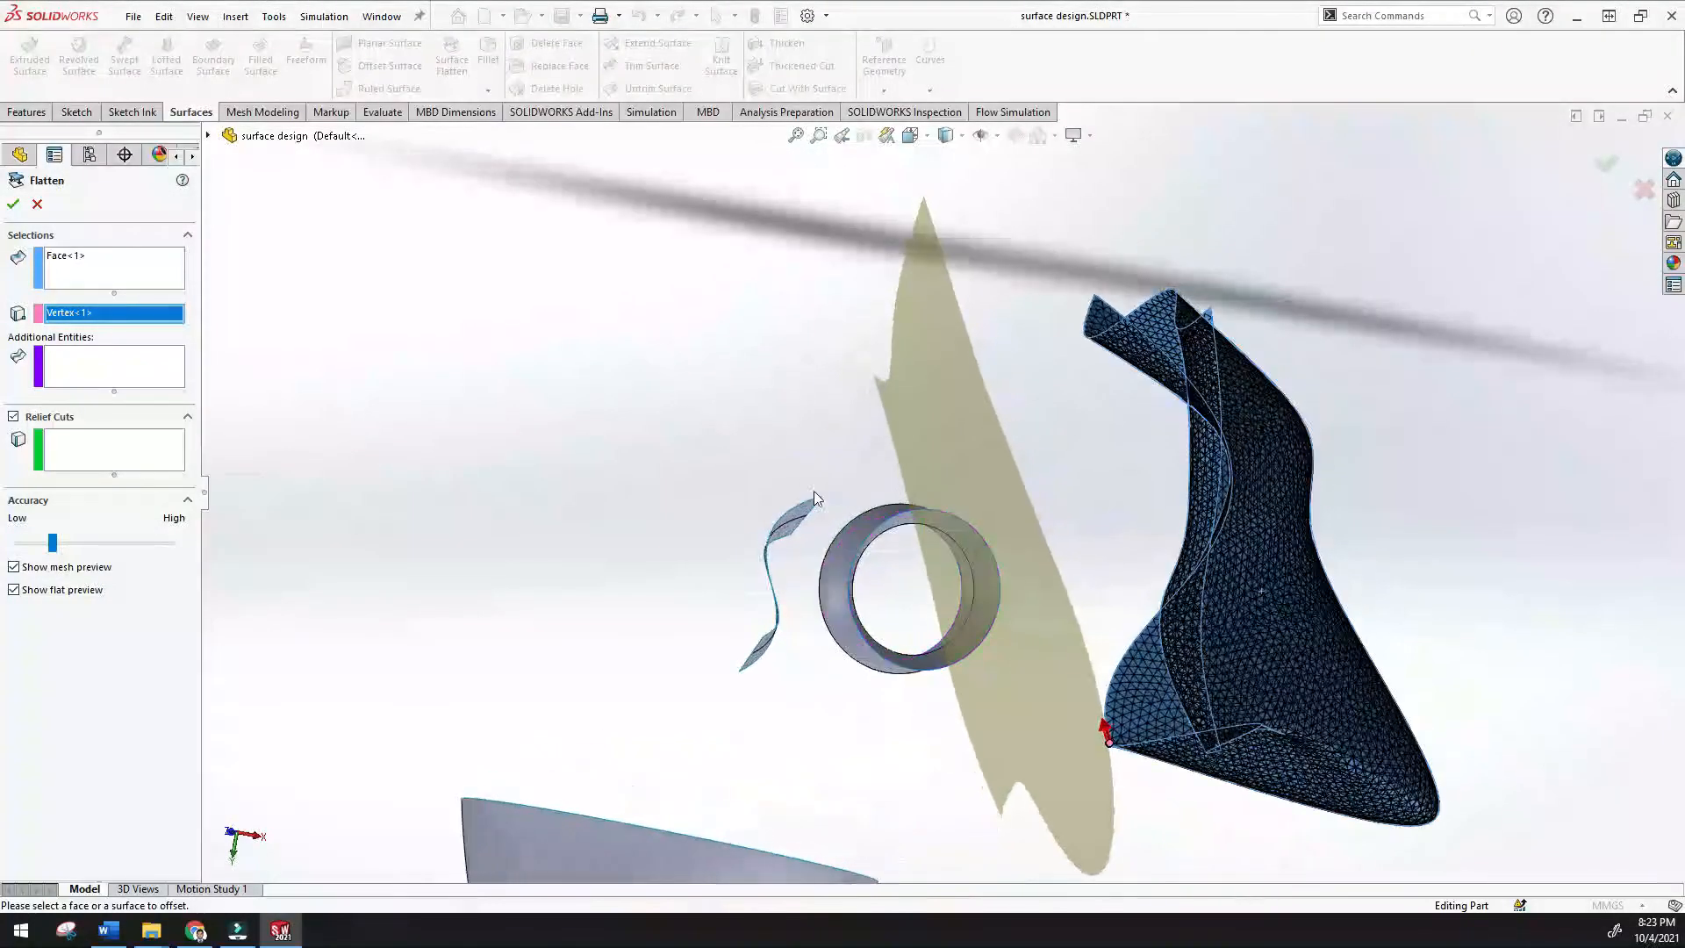
scroll(814, 491, up, 4)
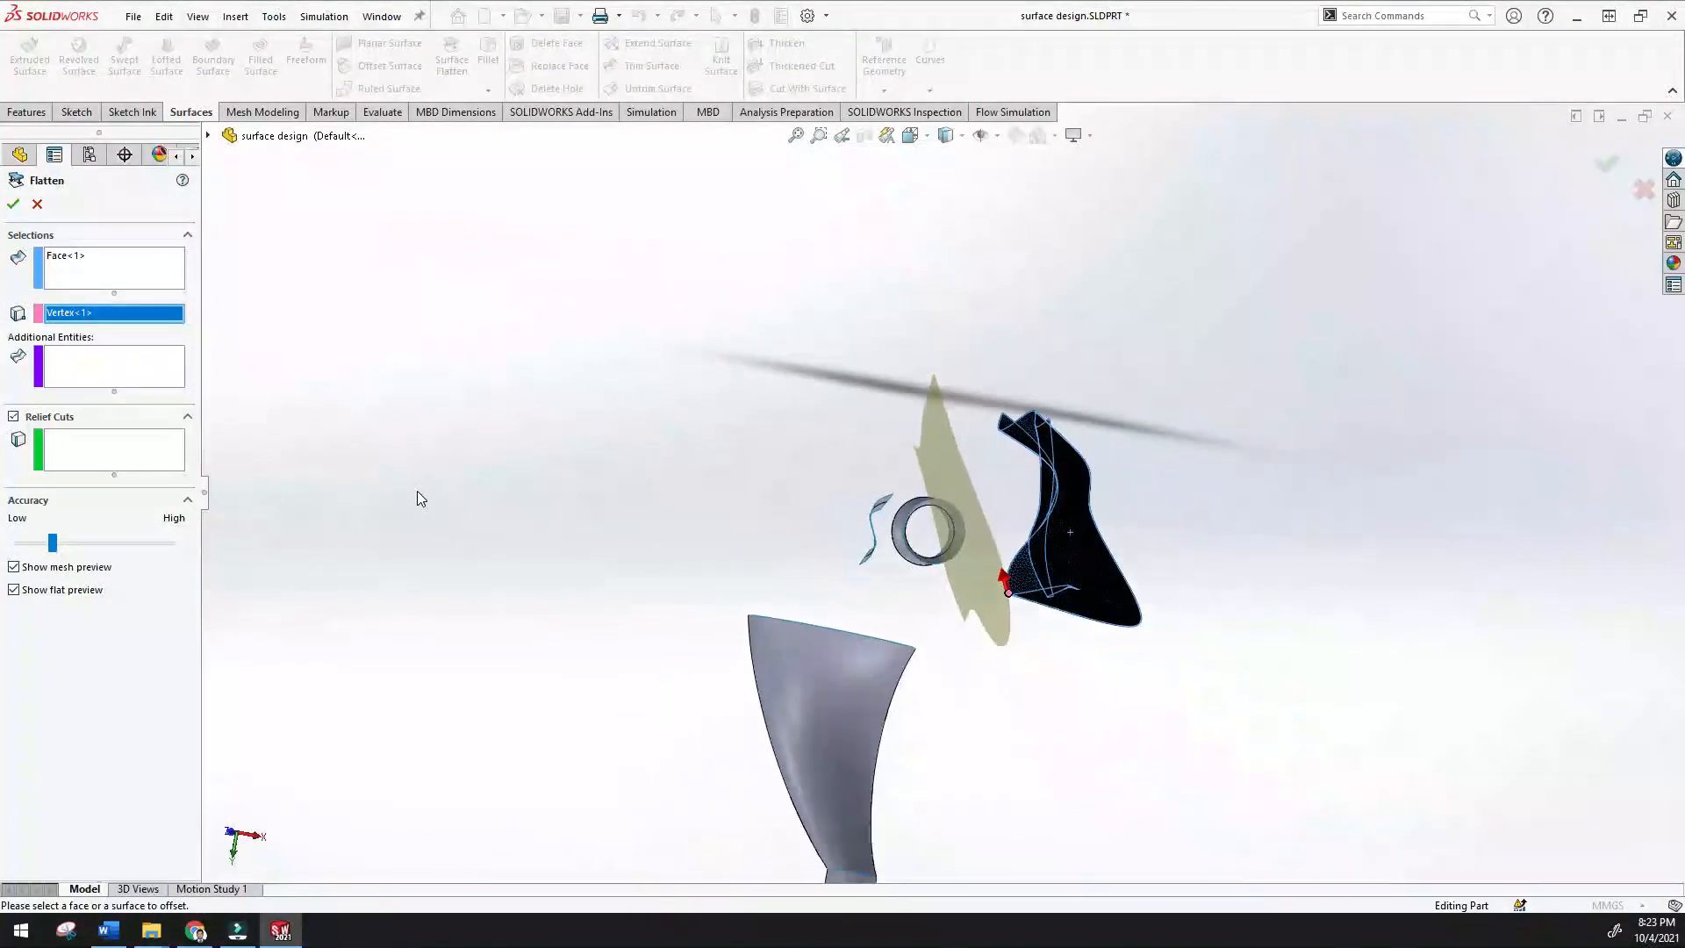
Try to add the small wavy surface to the flatten as an additional entity
click(88, 373)
scroll(961, 549, down, 3)
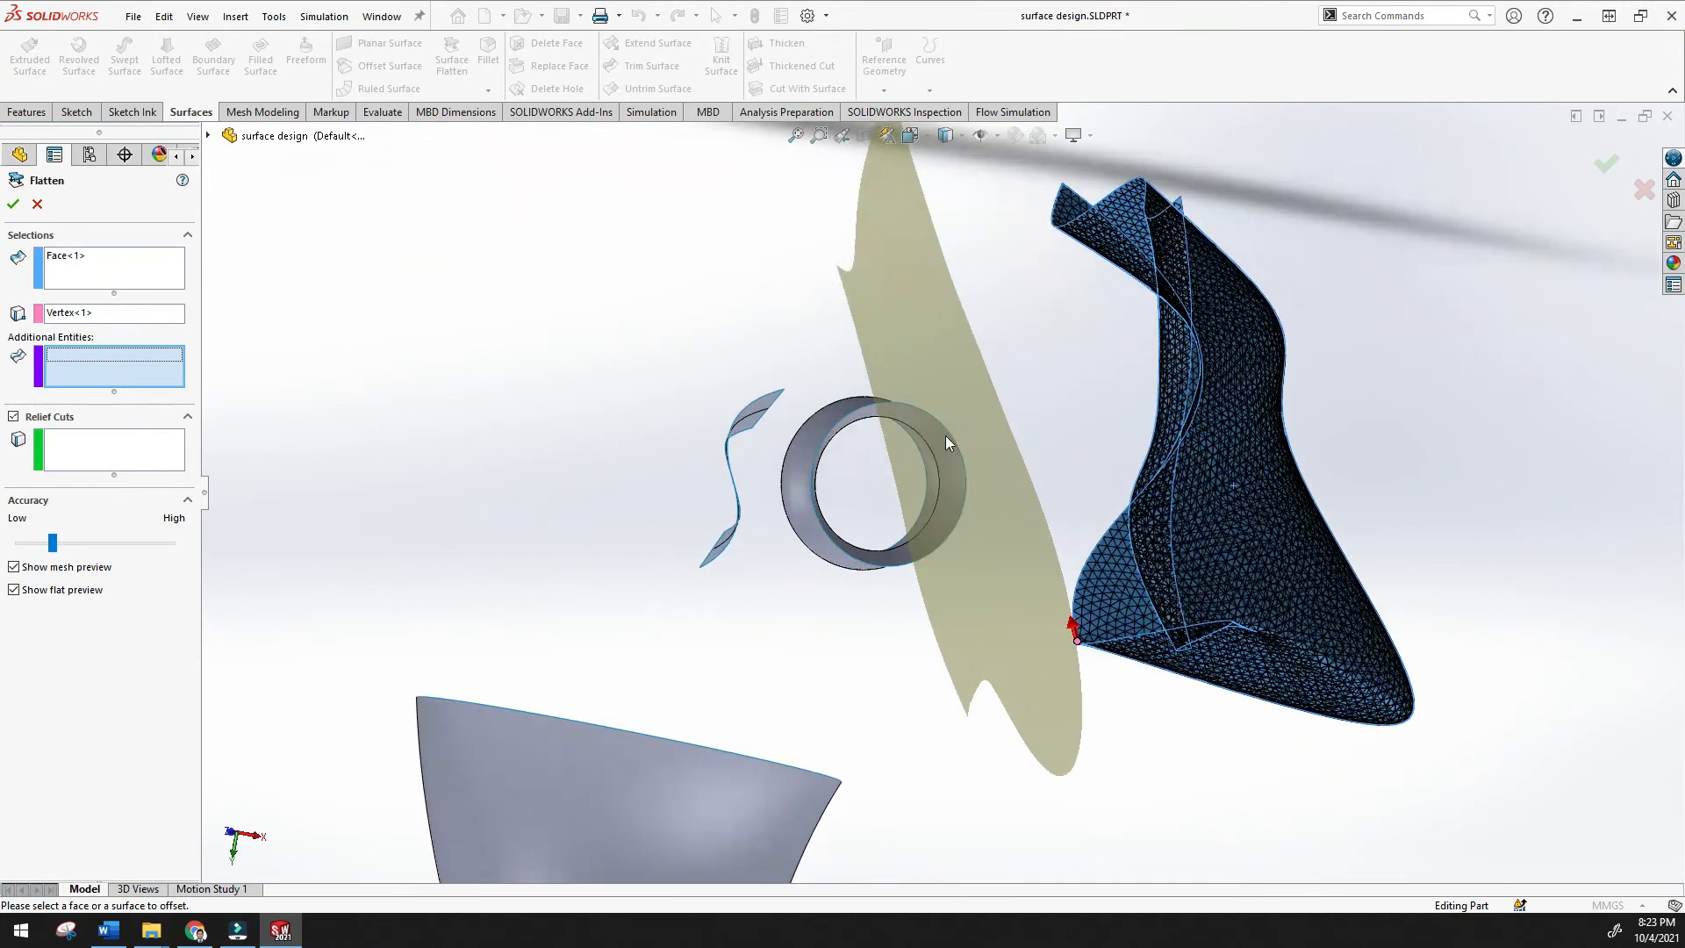
click(748, 403)
middle_drag(795, 339, 777, 377)
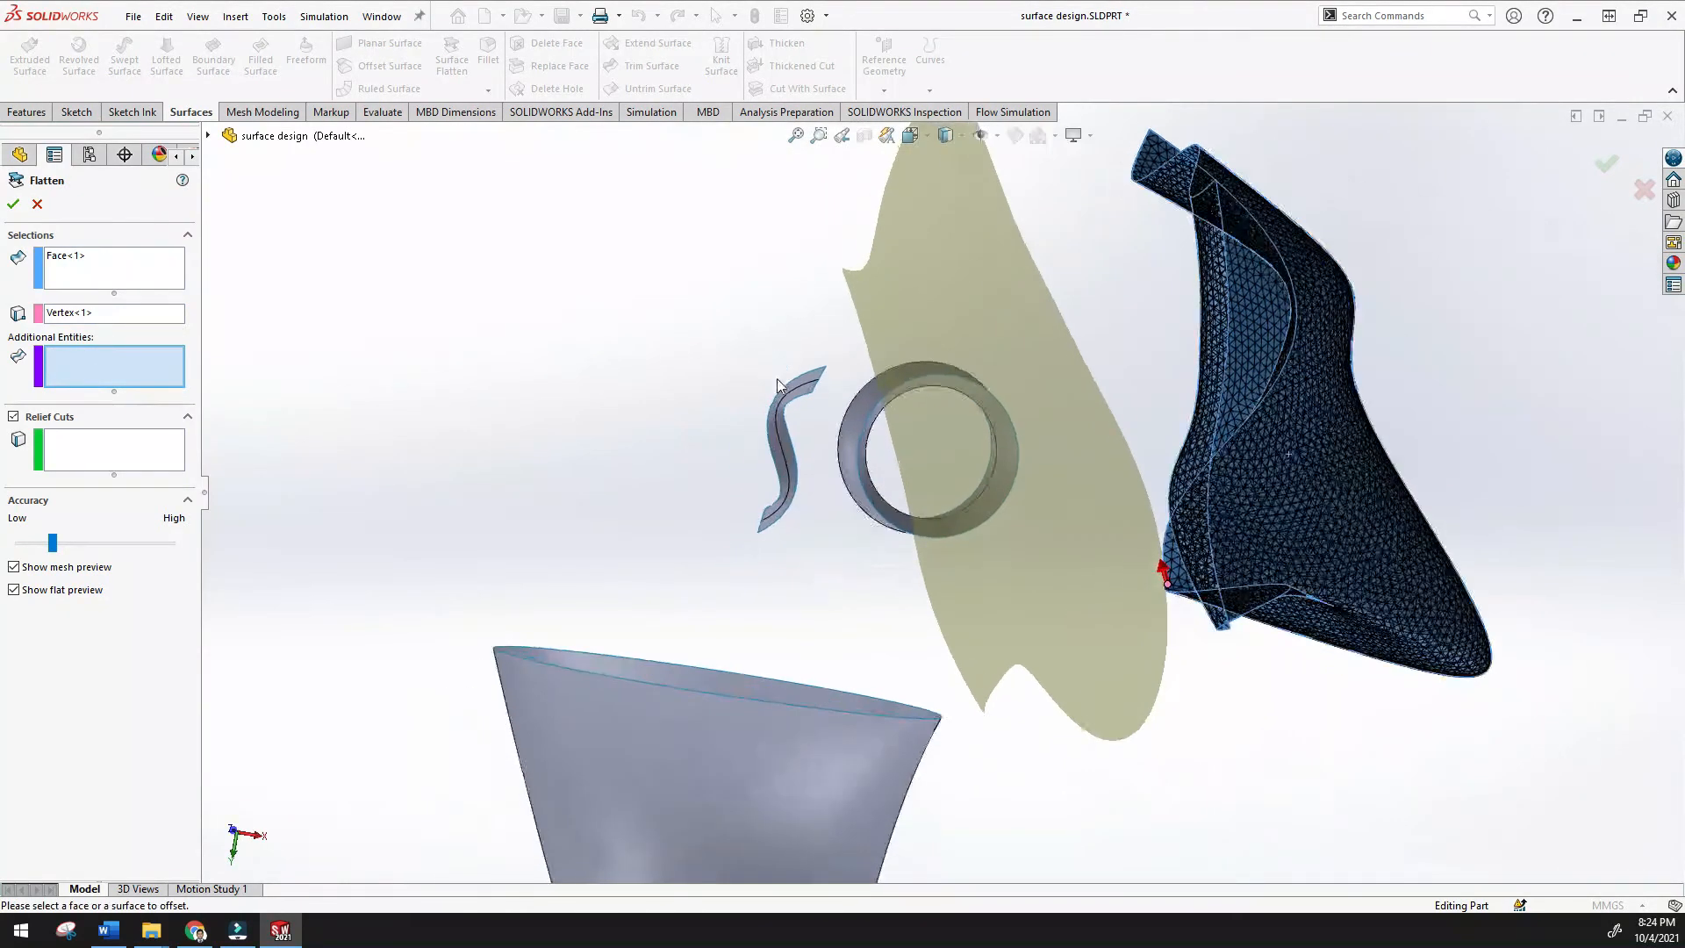
click(780, 395)
Leave the relief cuts empty and complete the flatten of the large wavy surface
click(75, 459)
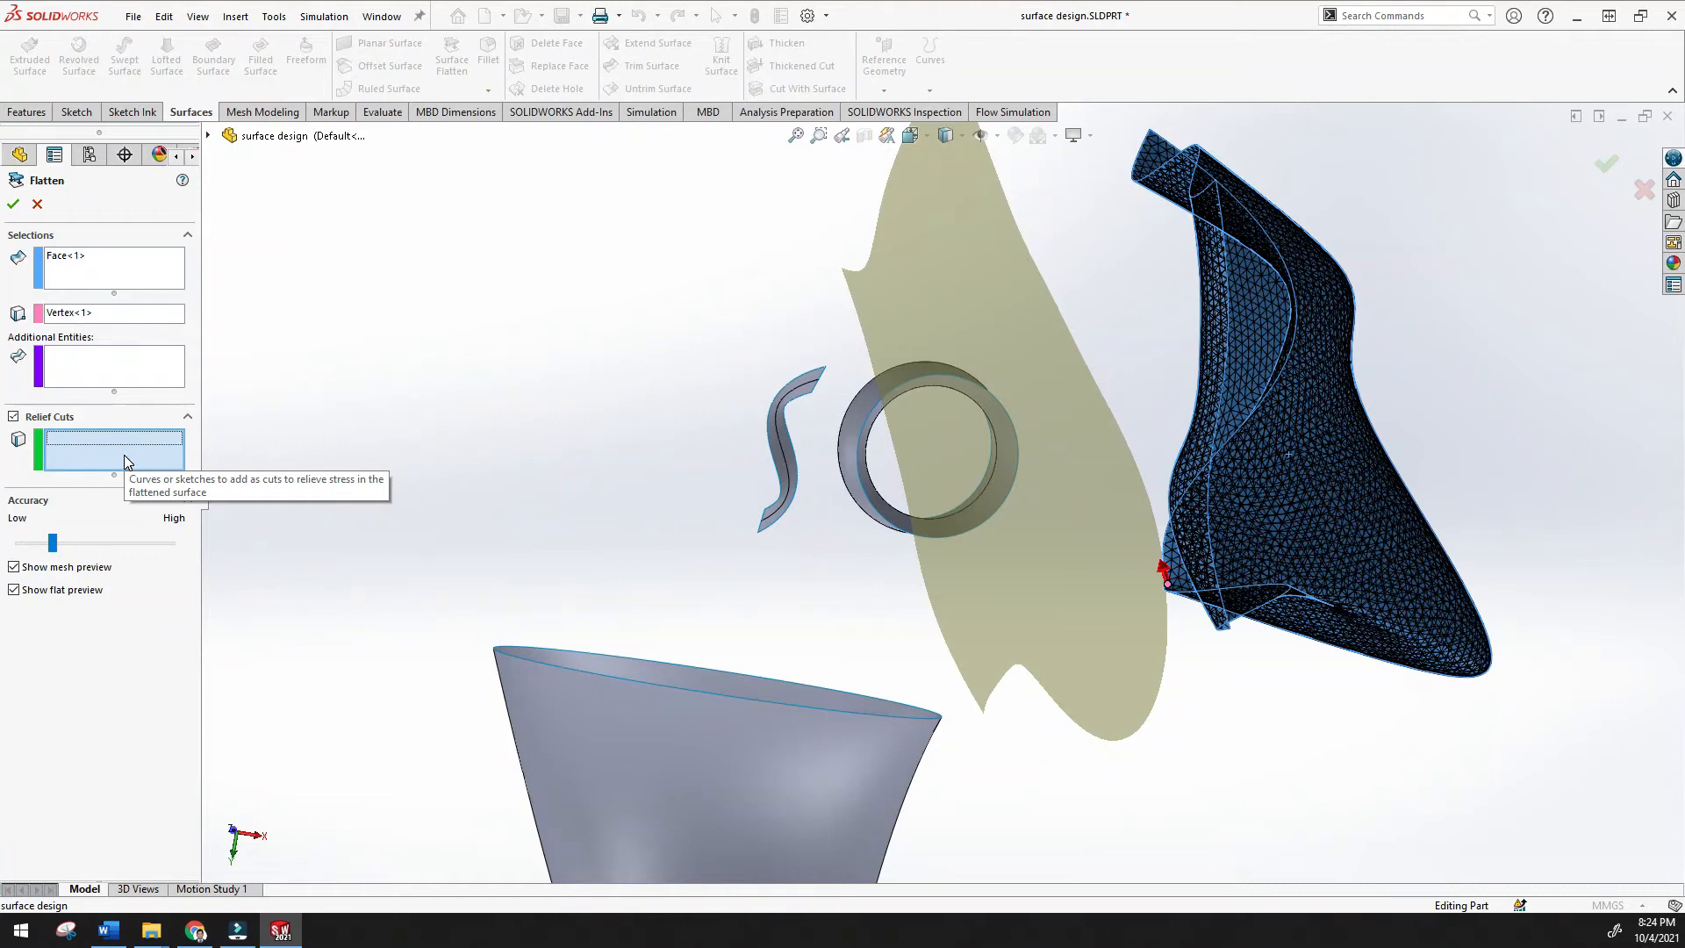
click(18, 205)
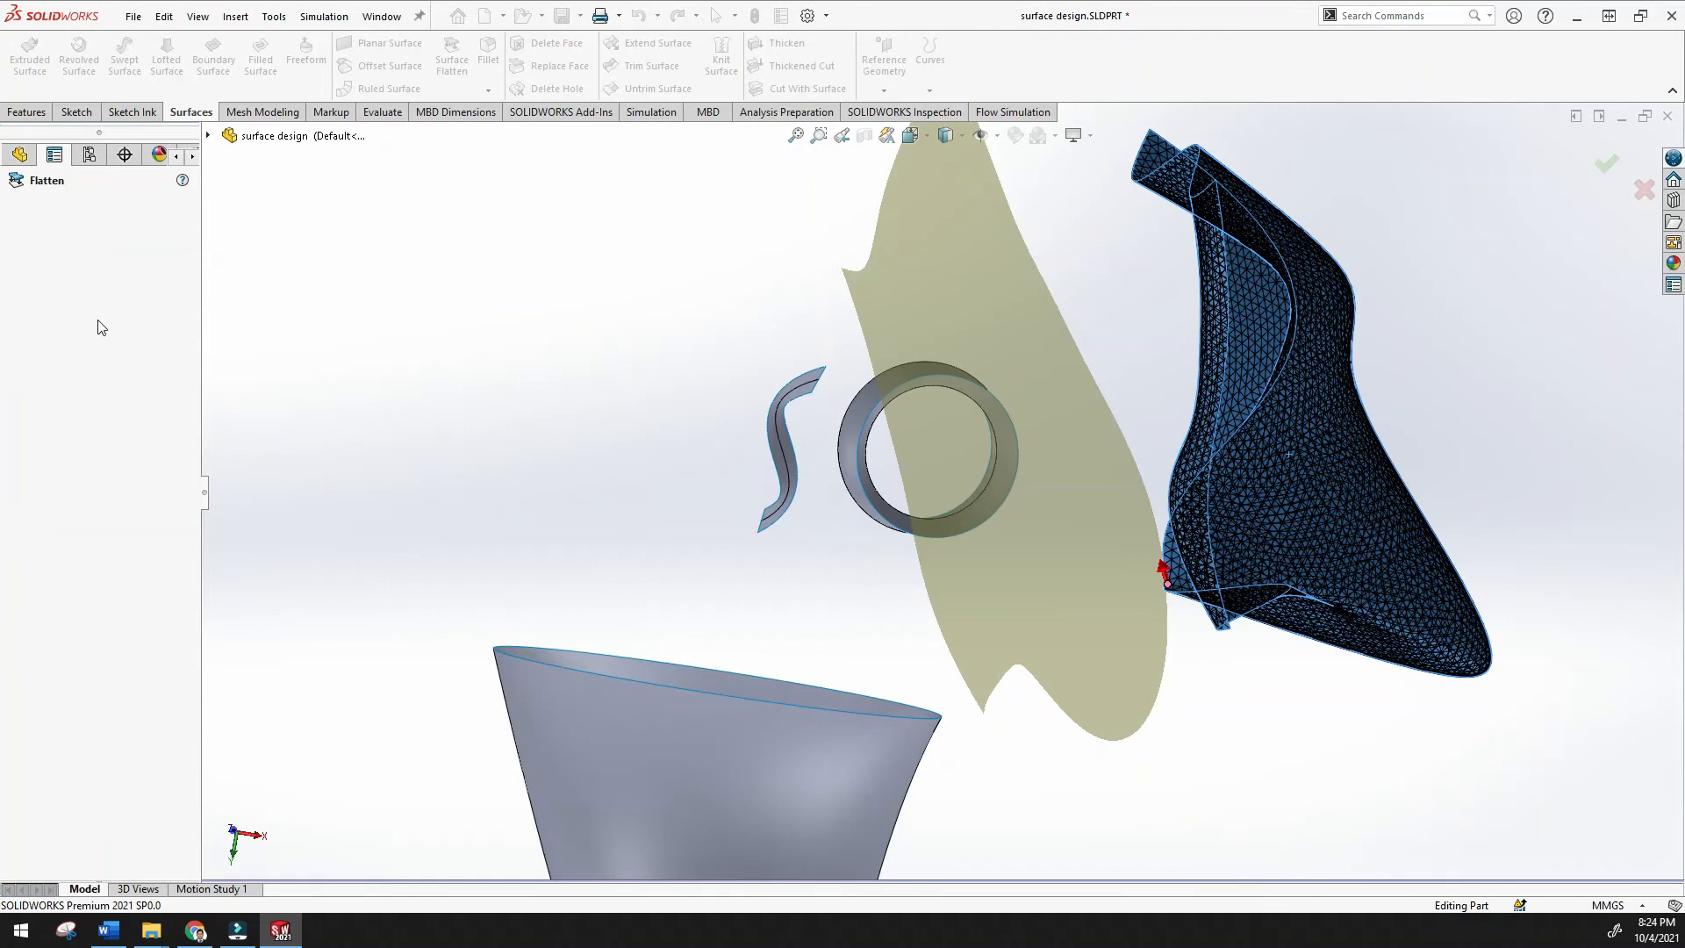
mouse_move(997, 540)
middle_down()
mouse_move(1068, 474)
mouse_move(1030, 608)
mouse_move(1013, 492)
mouse_move(921, 487)
mouse_move(895, 504)
mouse_move(1039, 530)
mouse_move(1083, 457)
mouse_move(1014, 519)
middle_up()
scroll(1015, 520, down, 5)
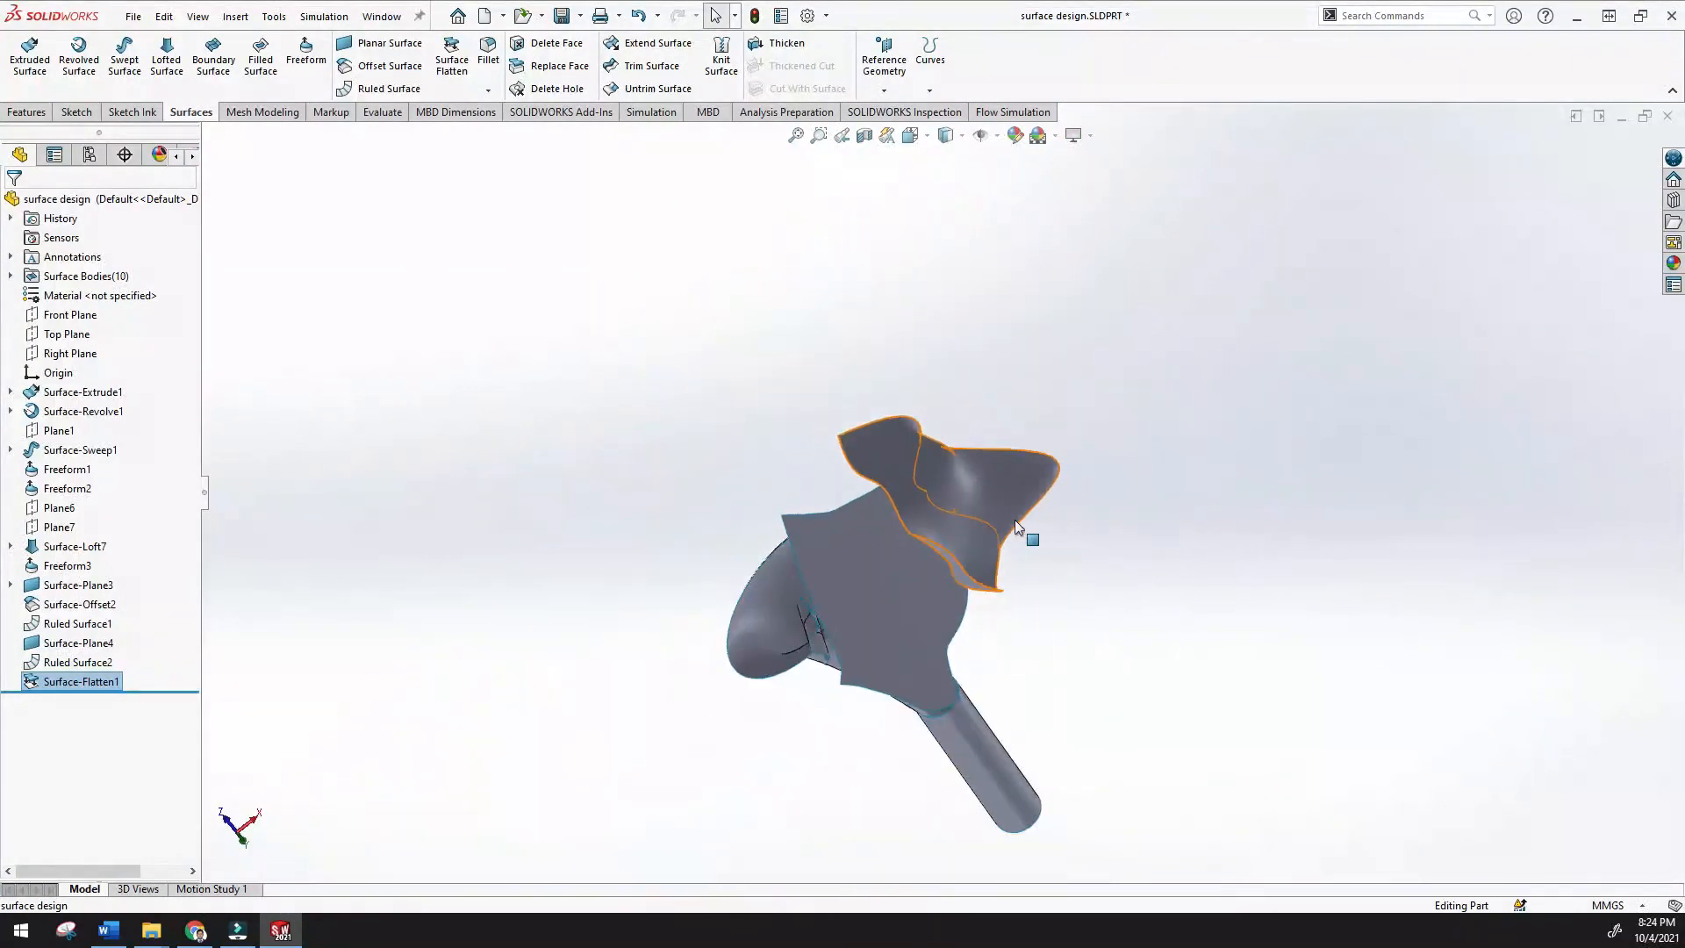
Start a second surface flatten and select both faces of the small wavy surface
click(795, 135)
click(456, 85)
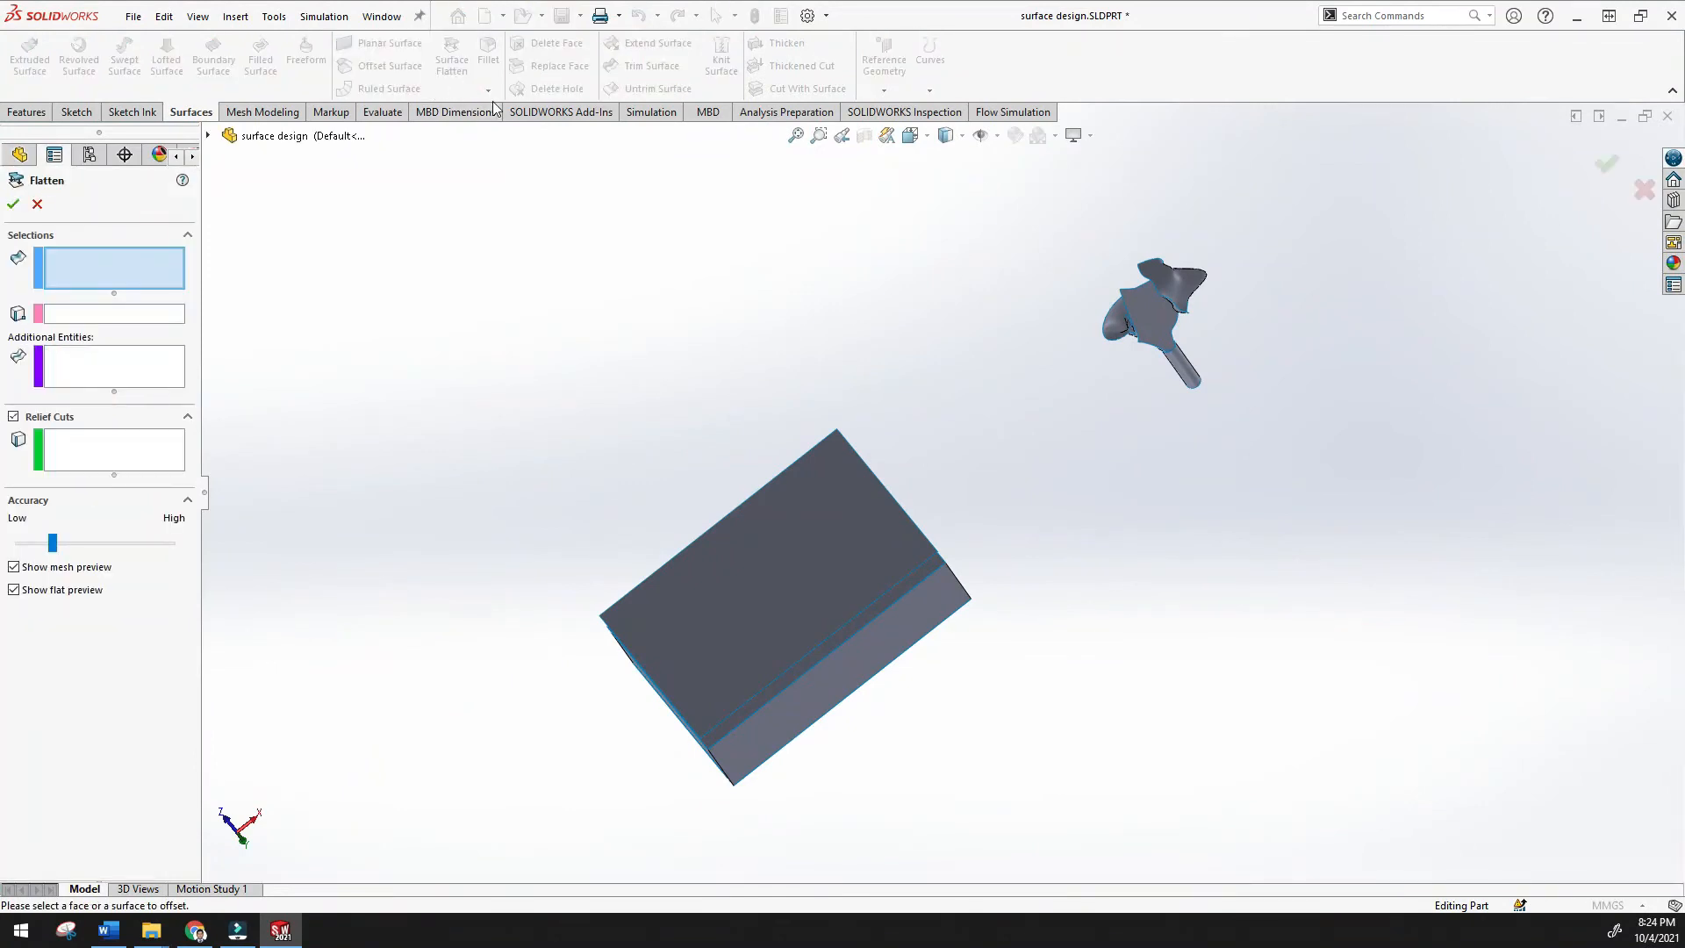
click(114, 265)
scroll(1098, 395, up, 5)
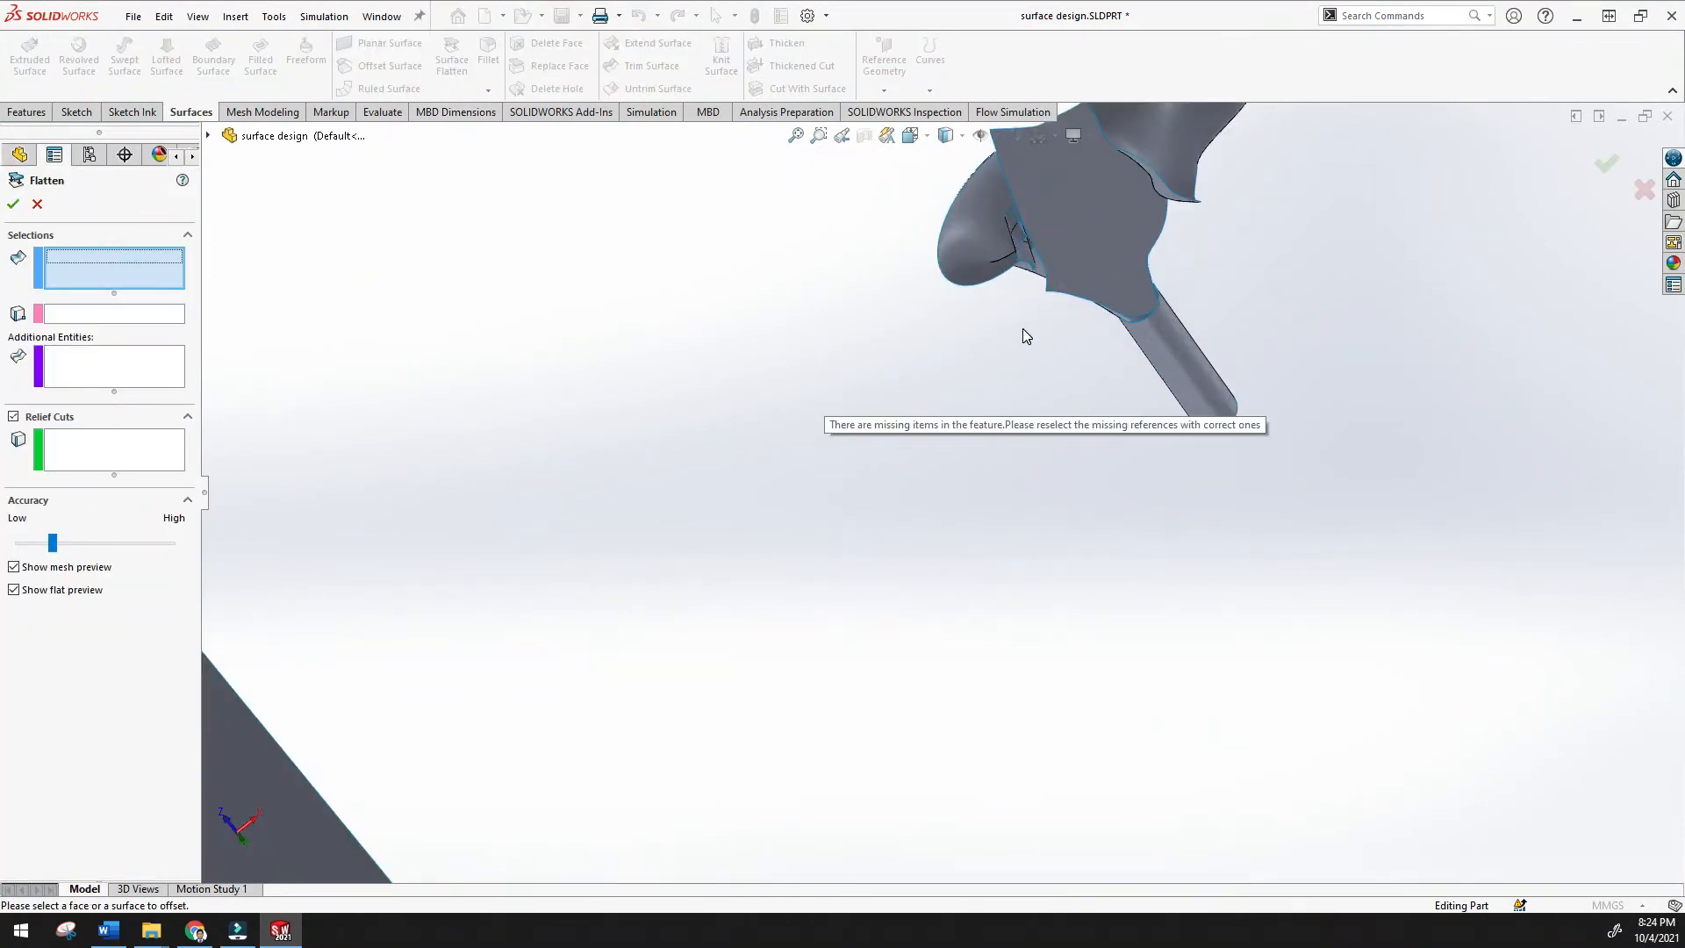
scroll(966, 307, up, 3)
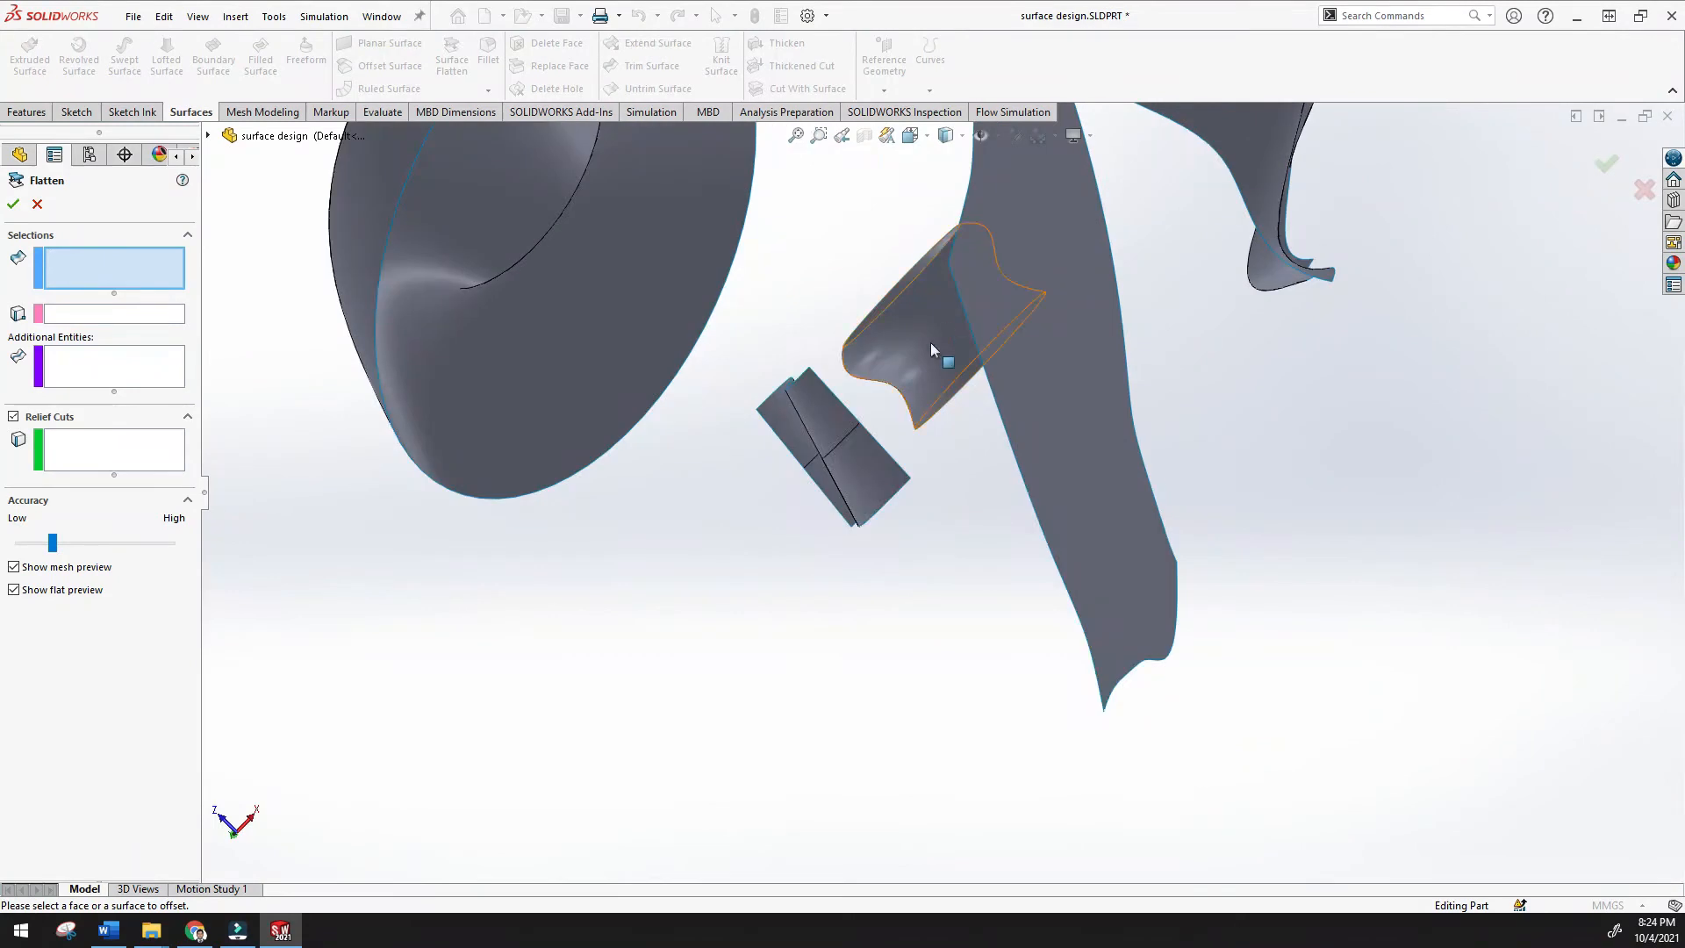
click(848, 460)
click(829, 420)
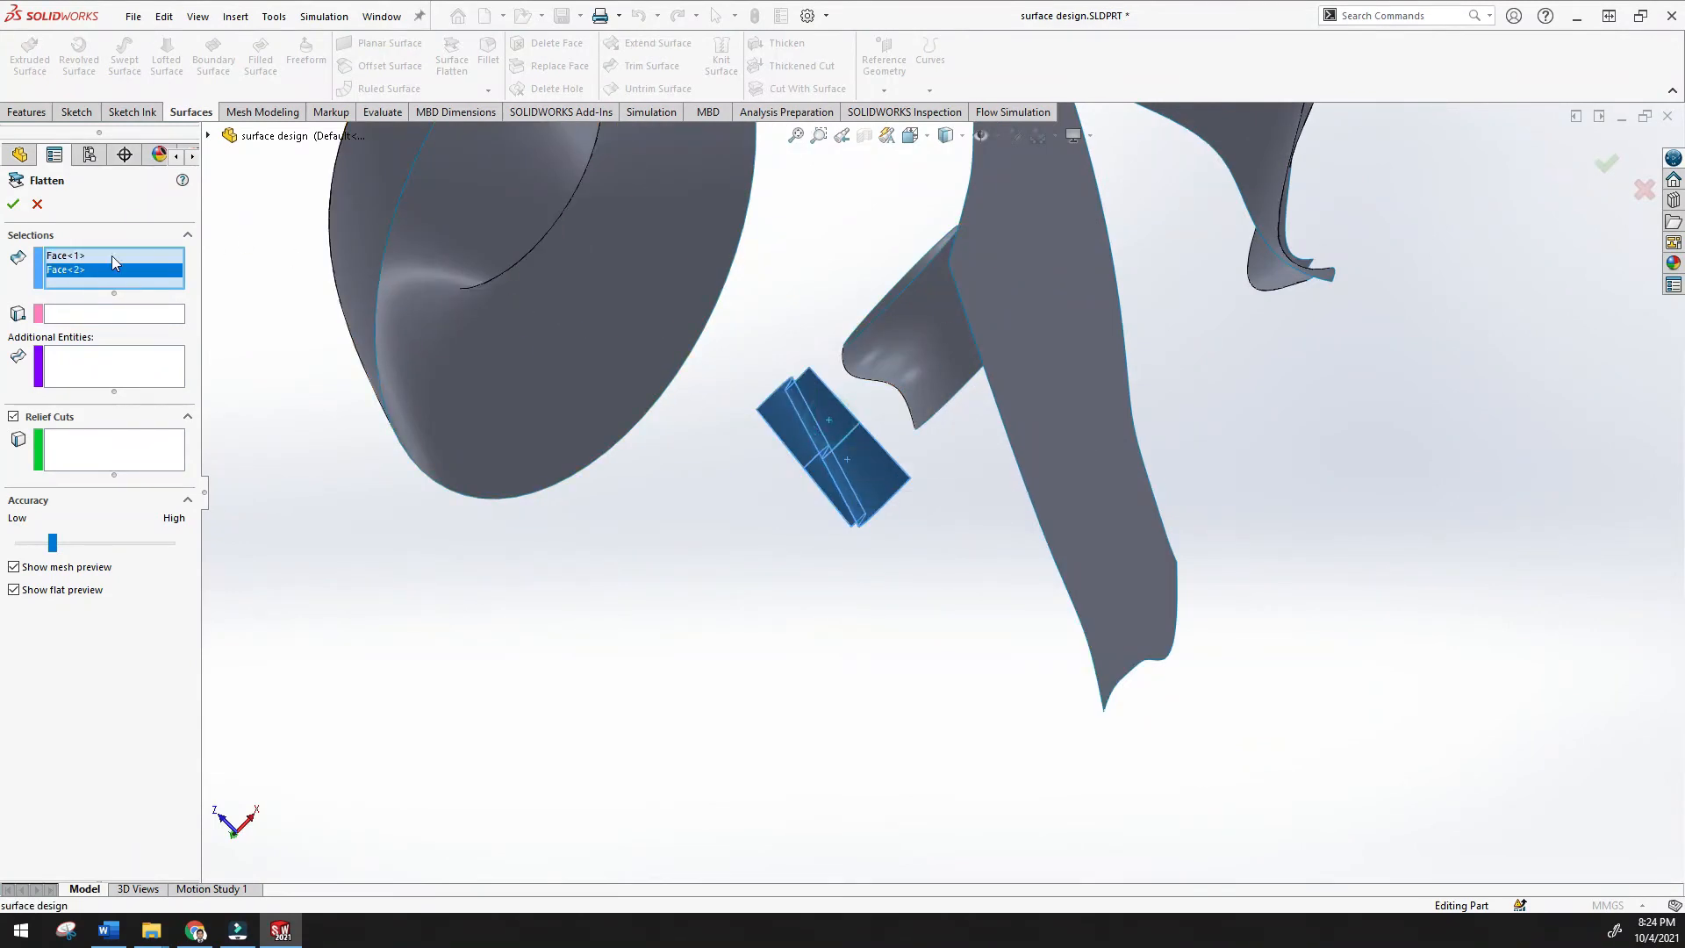
Set an outer corner vertex of the small wavy surface as the flatten origin and complete the flatten
scroll(252, 379, up, 2)
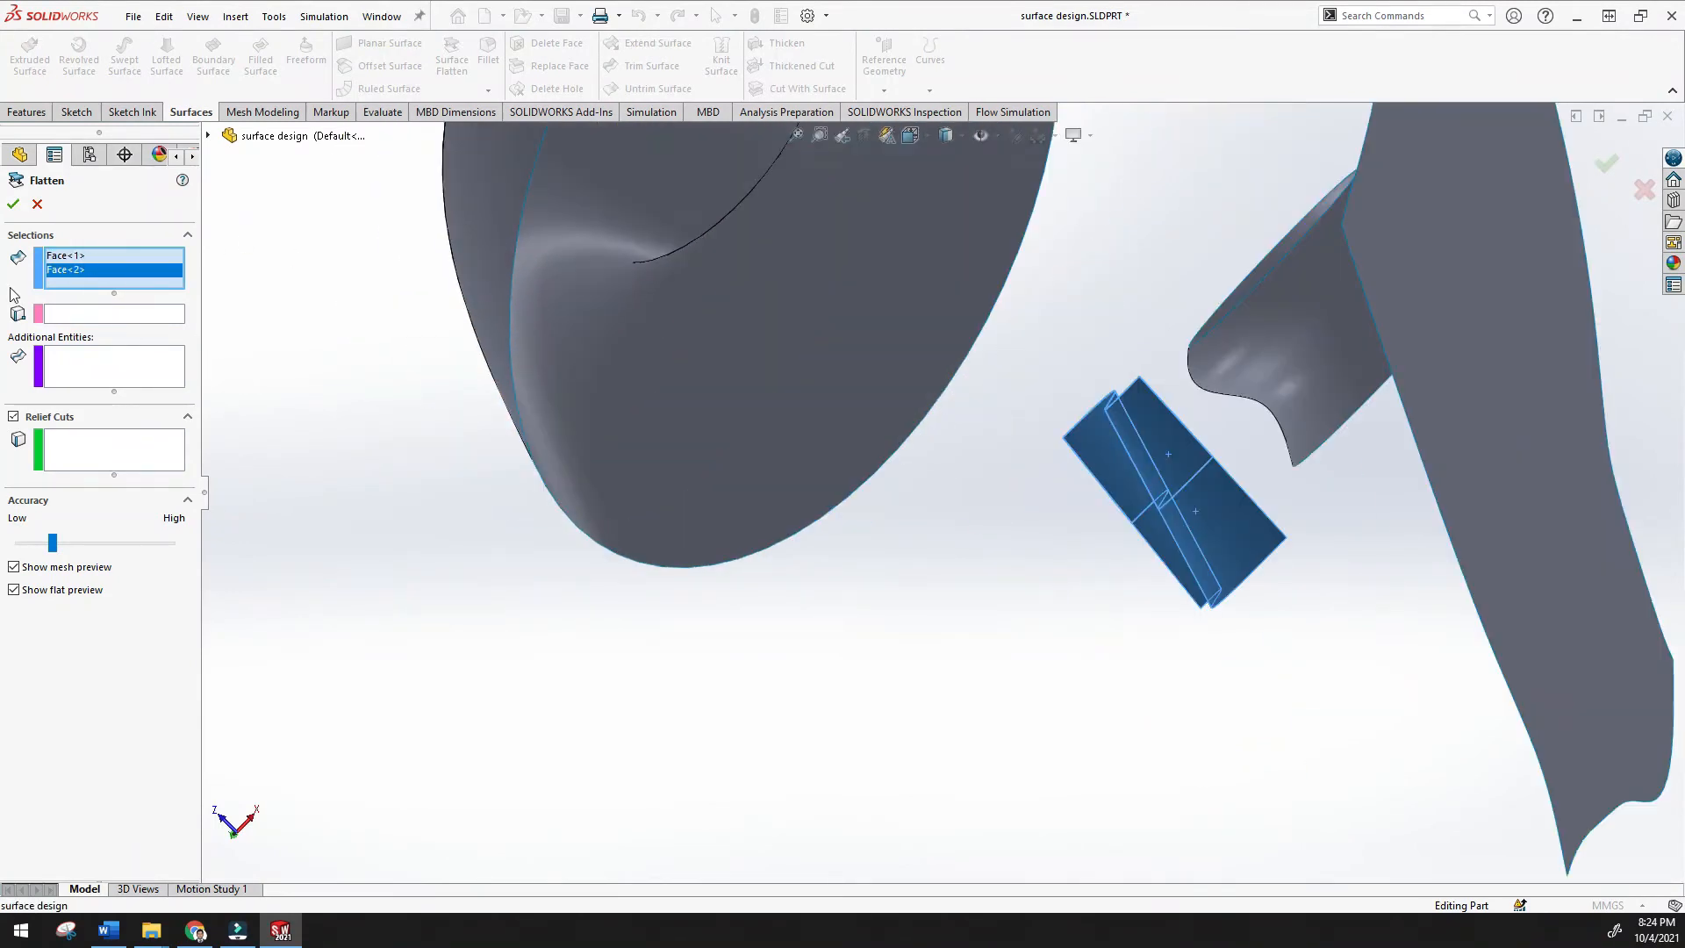
click(63, 314)
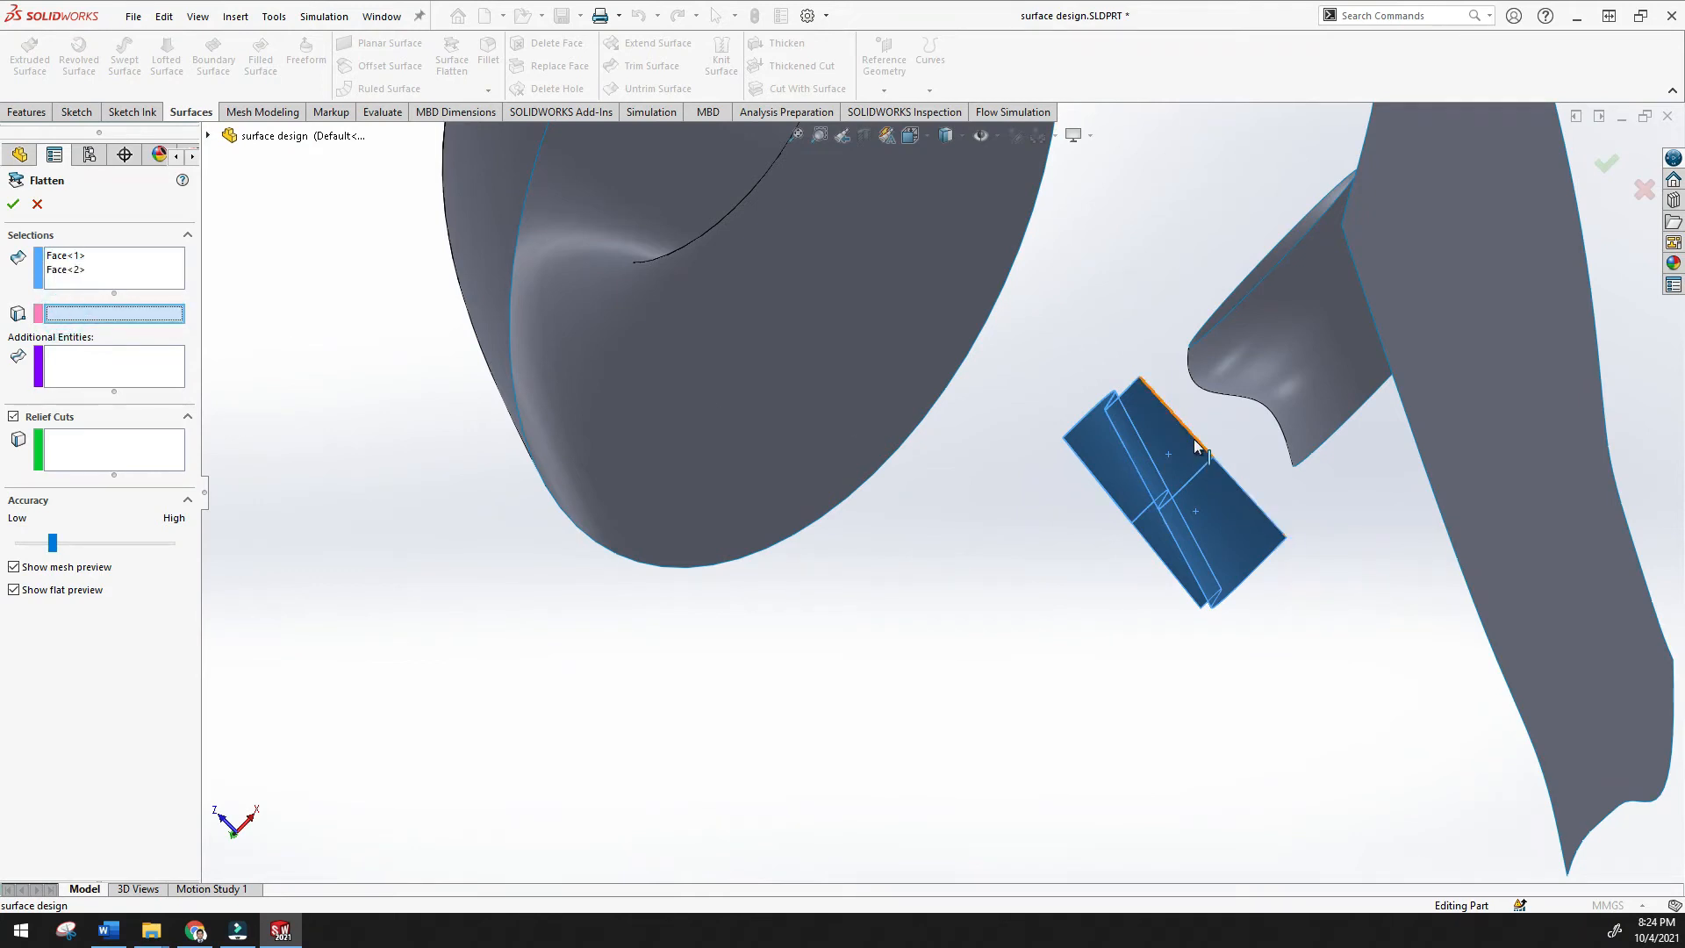
click(1284, 536)
middle_drag(1225, 575, 1223, 418)
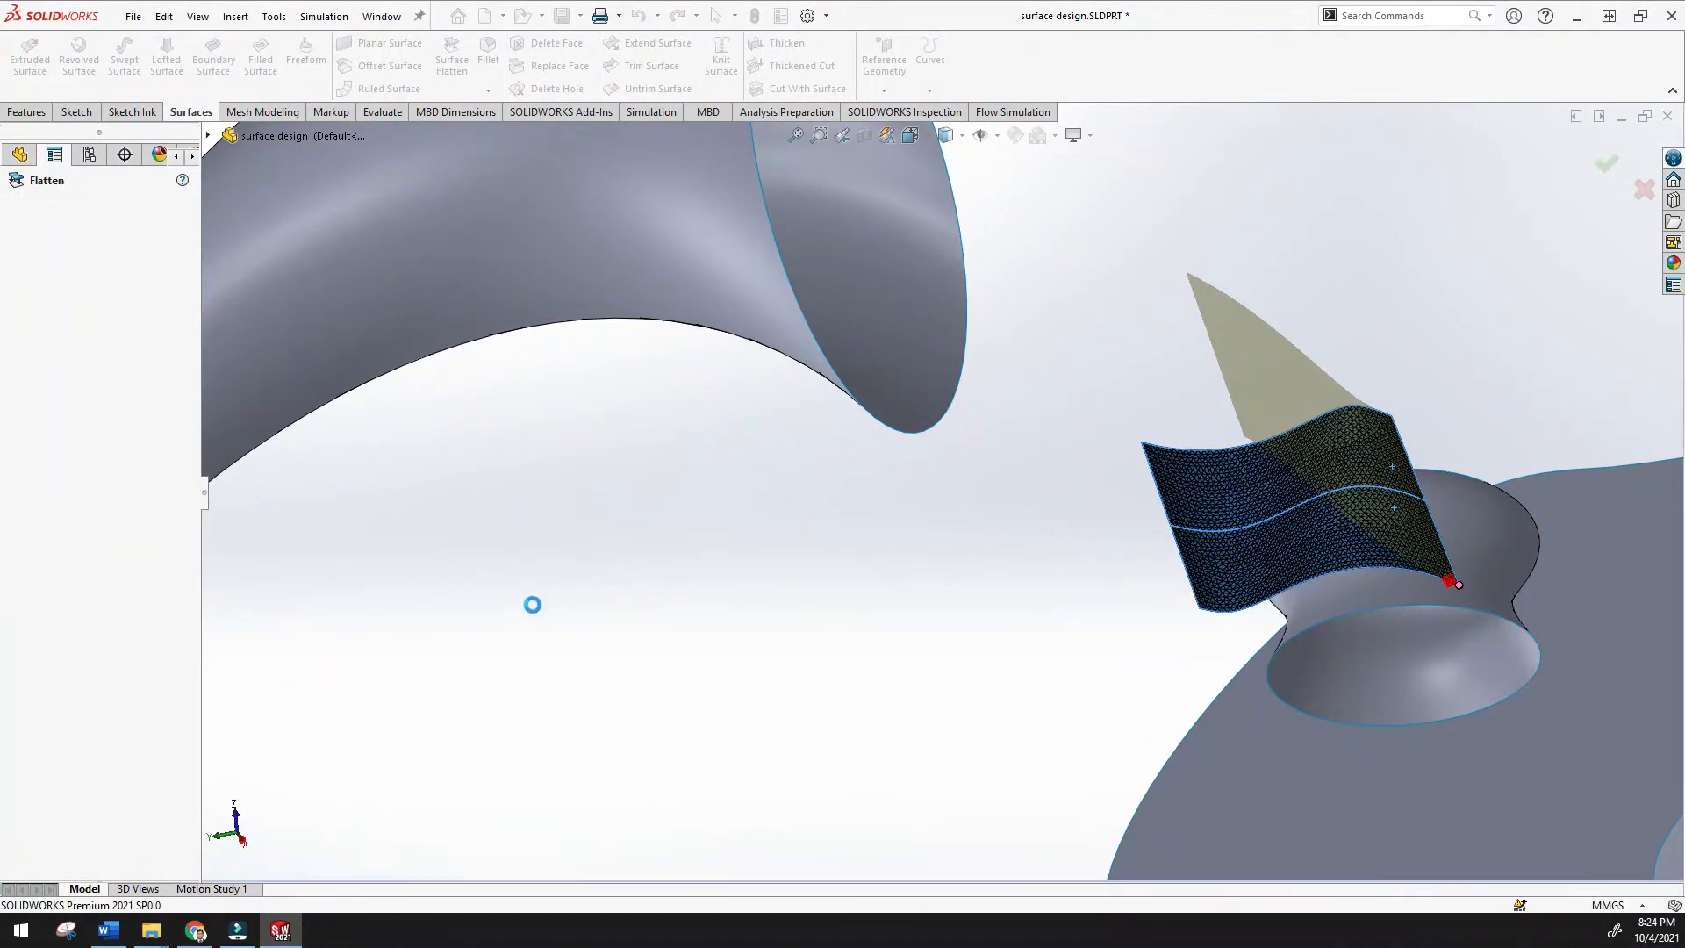
Examine the flattened small wavy surface beside its original from several angles
scroll(934, 537, up, 3)
scroll(934, 543, up, 2)
middle_drag(934, 542, 890, 437)
scroll(890, 437, up, 2)
middle_drag(810, 174, 1034, 705)
scroll(1034, 705, down, 3)
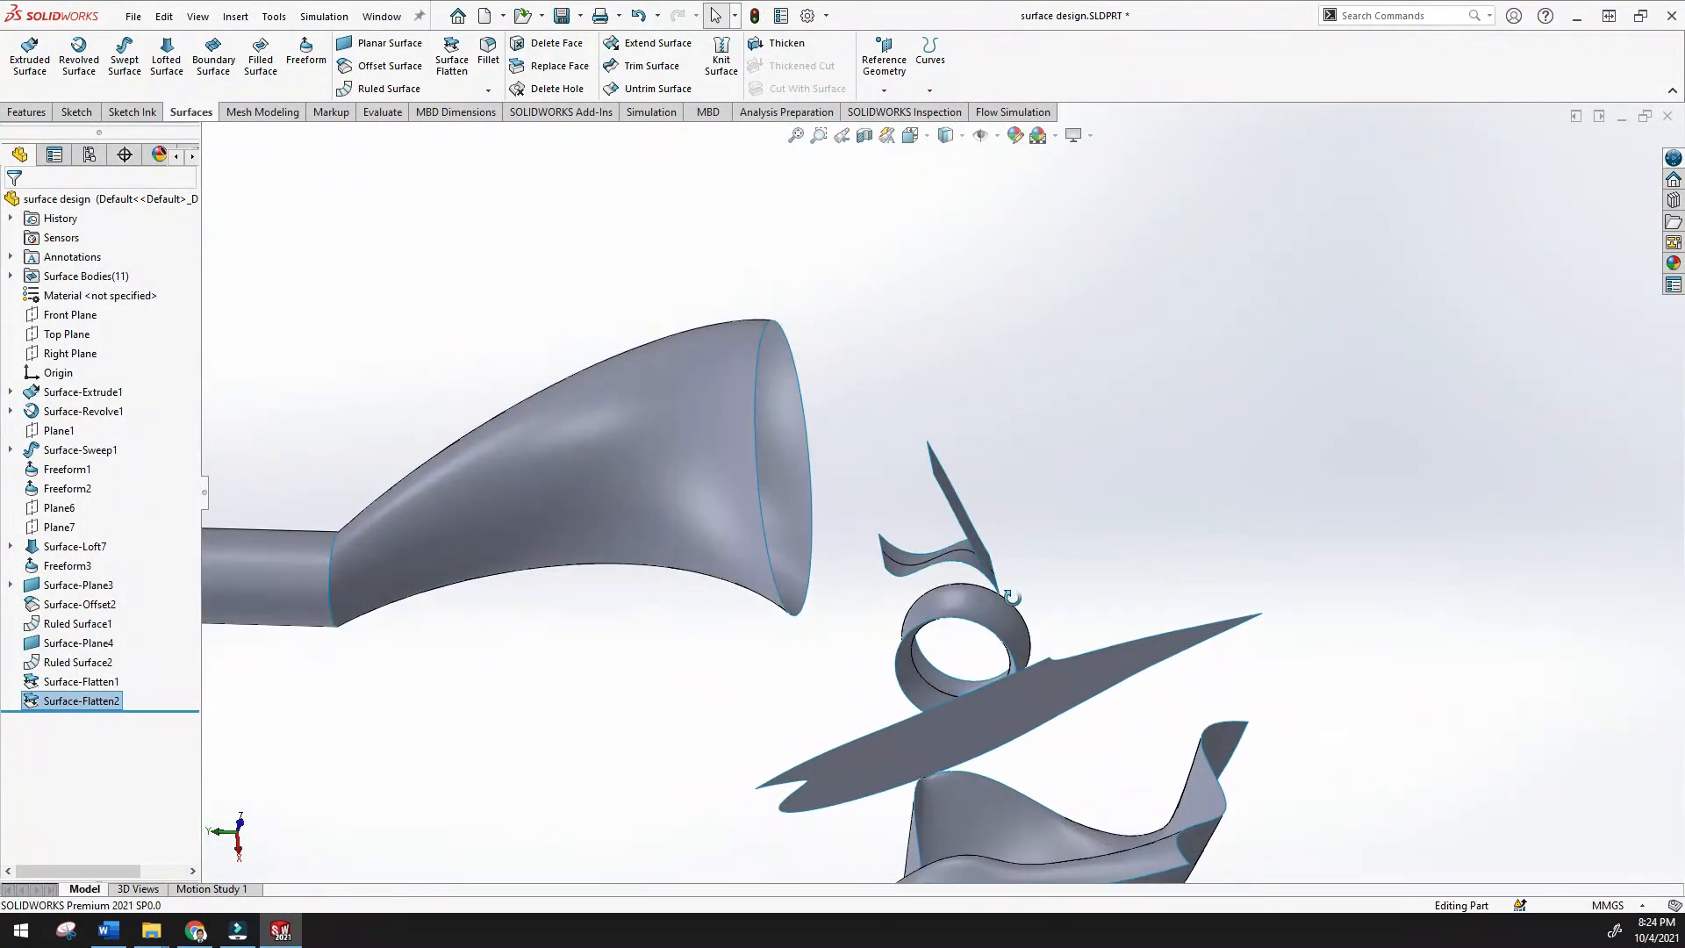
middle_drag(1012, 597, 914, 625)
click(600, 648)
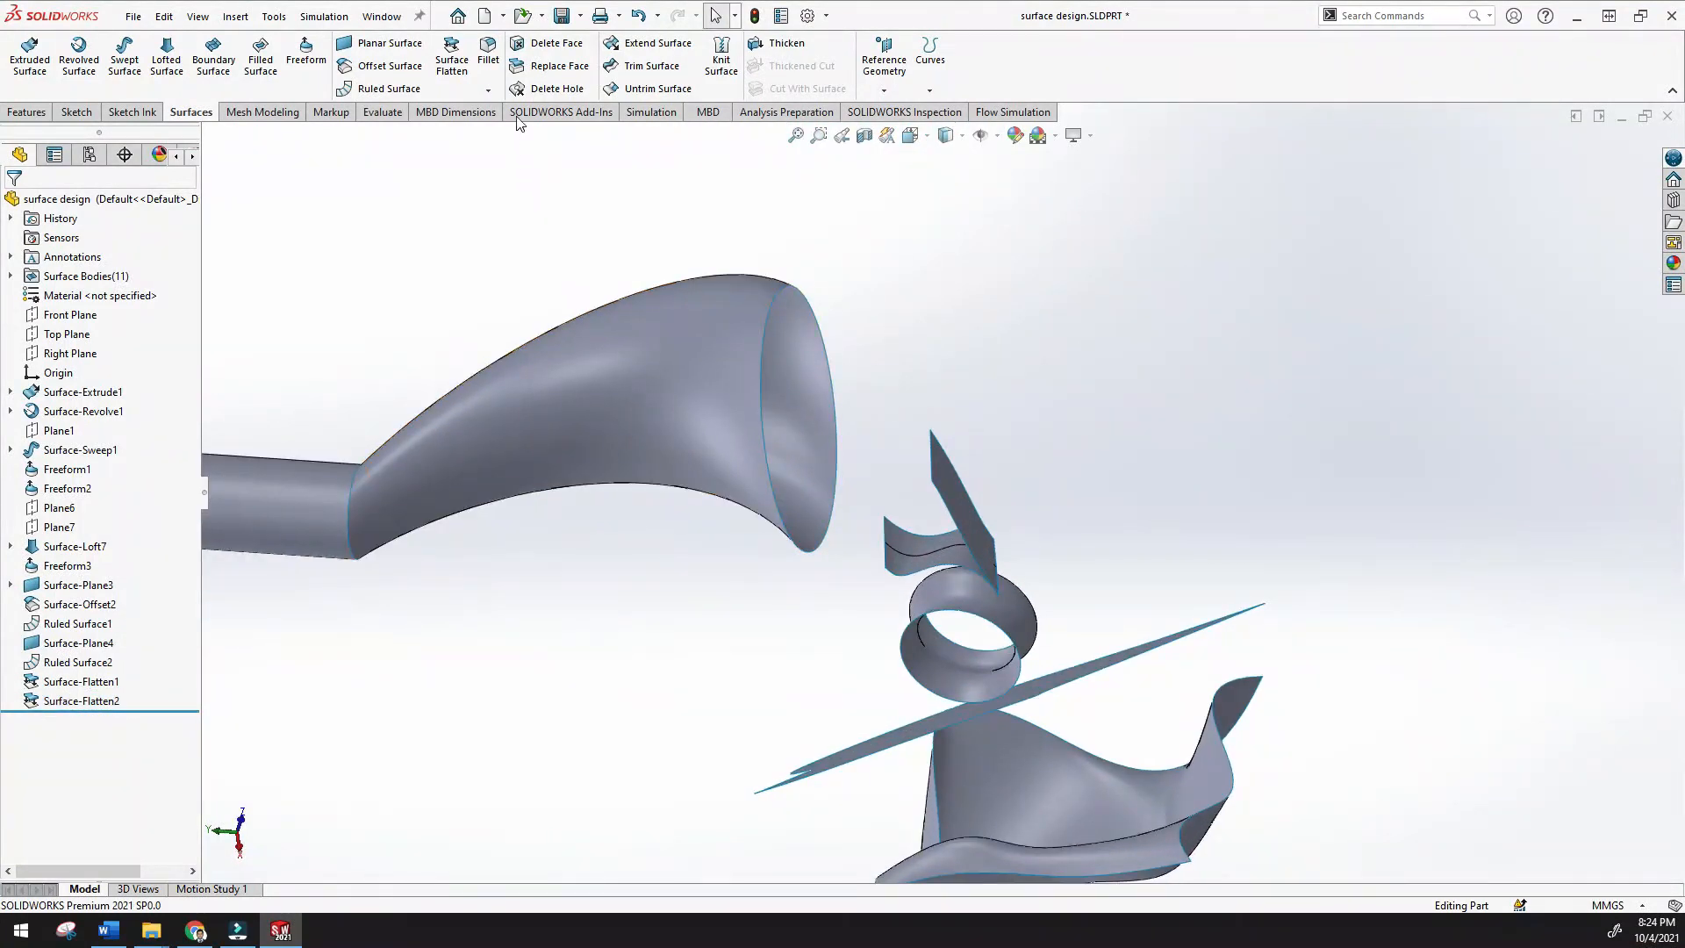
Start a surface fillet and select the front upper edge of the tall box-shaped surface as the edge to fillet
click(489, 92)
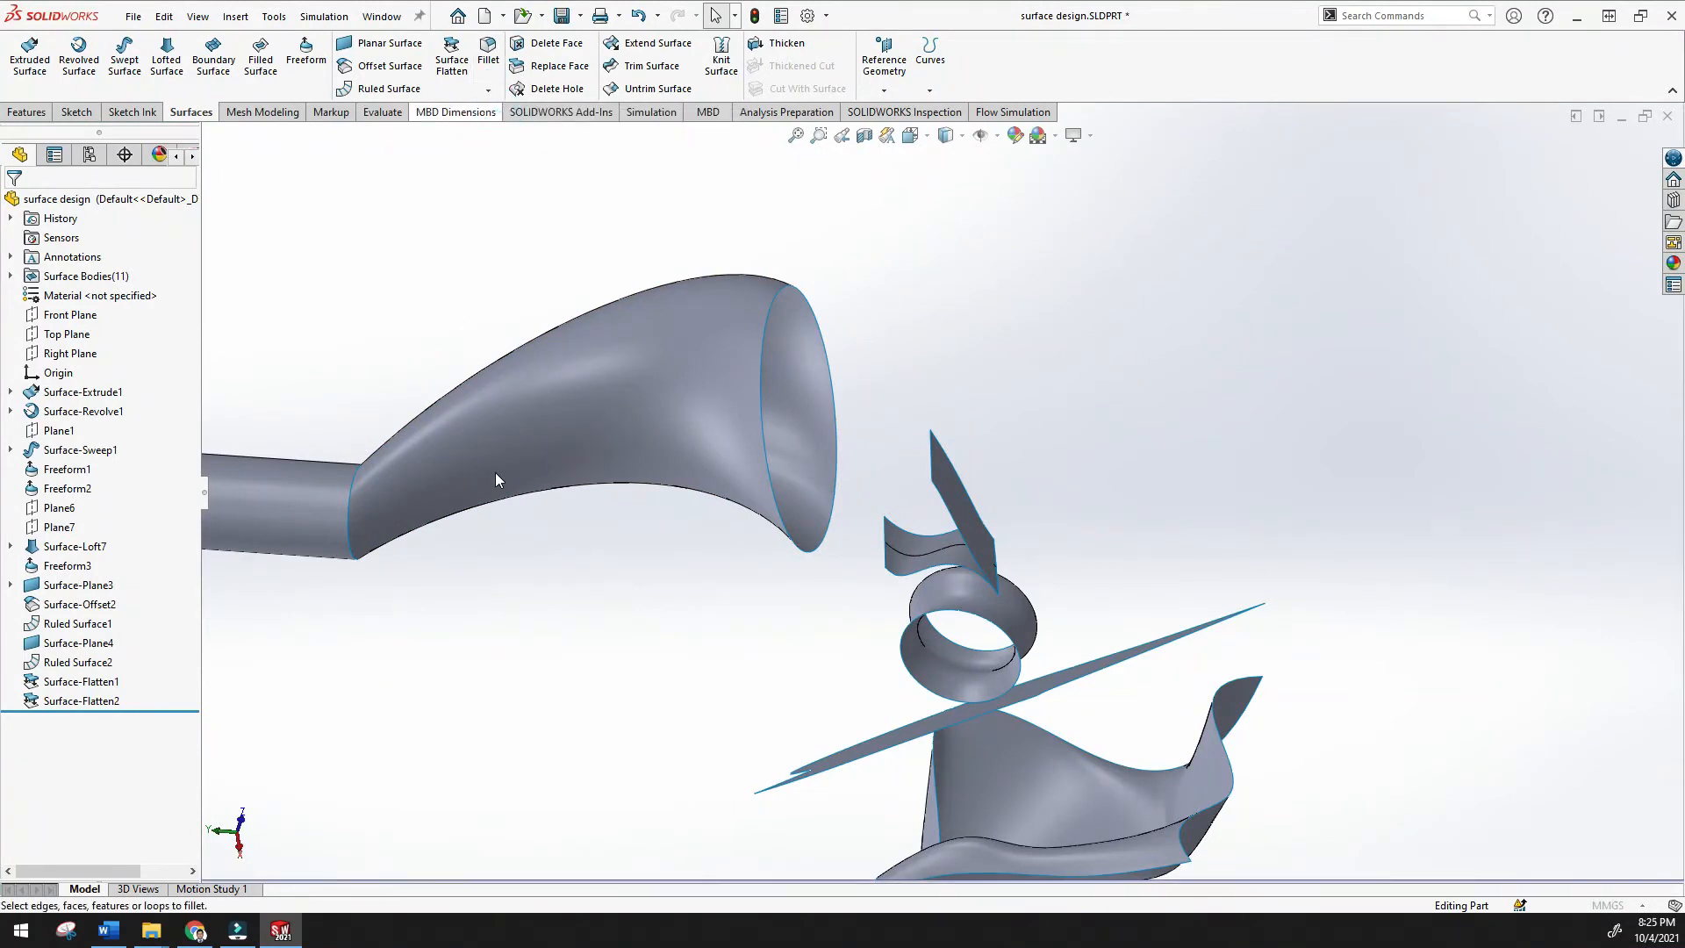
scroll(495, 474, up, 10)
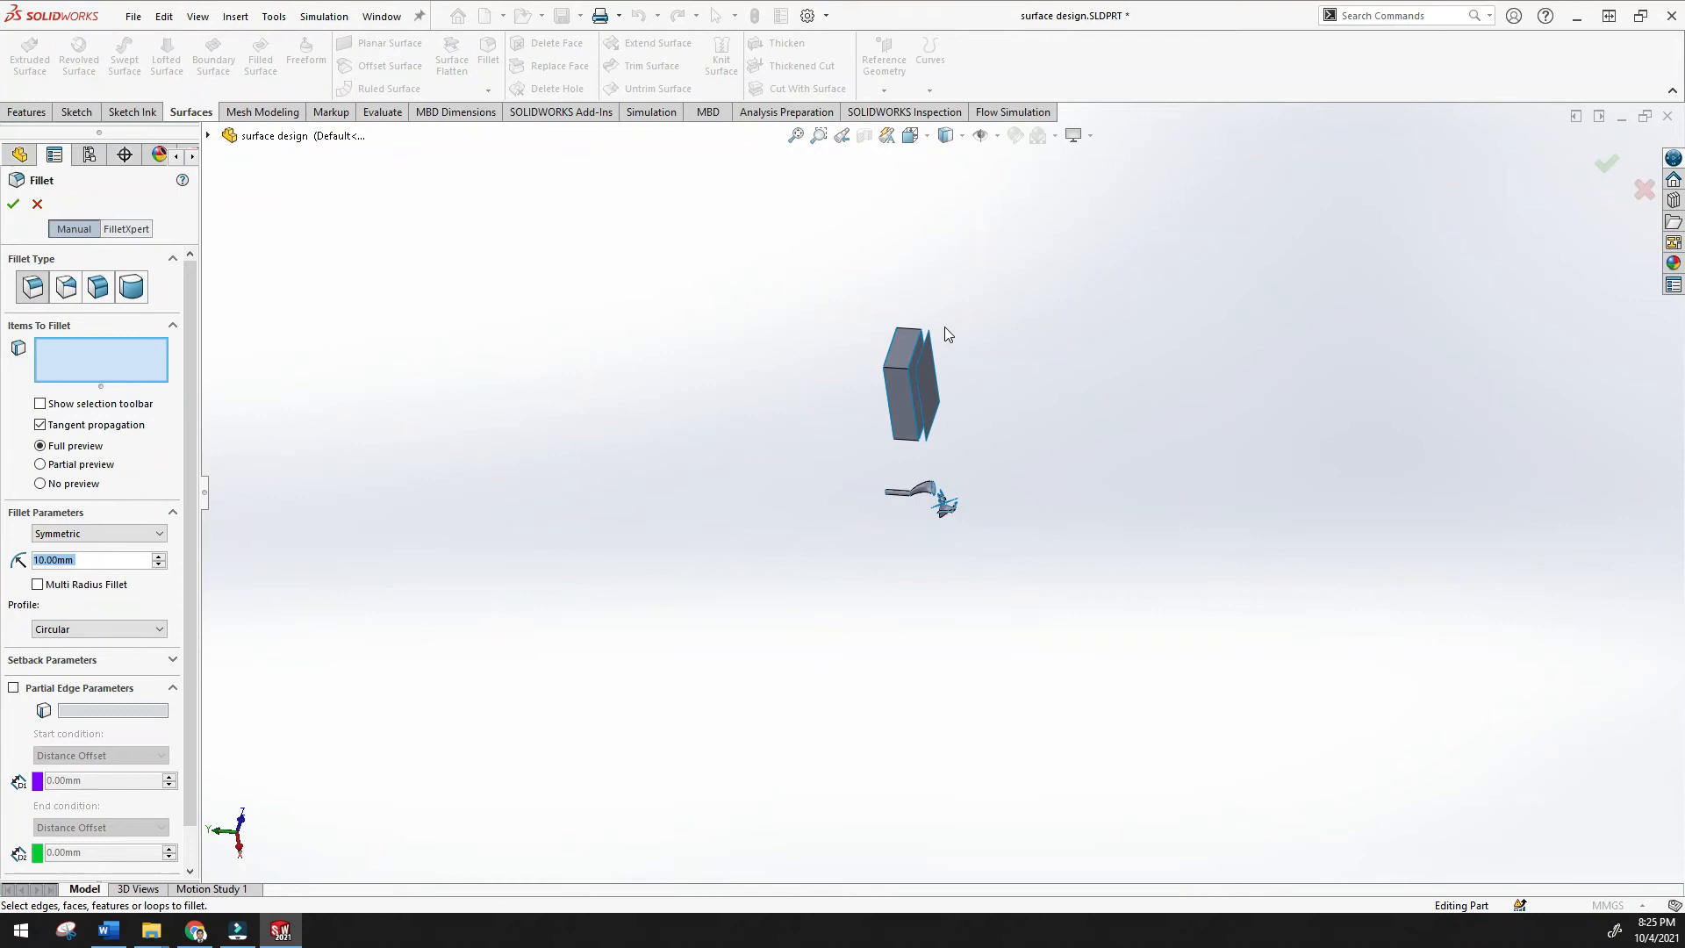
scroll(944, 331, down, 8)
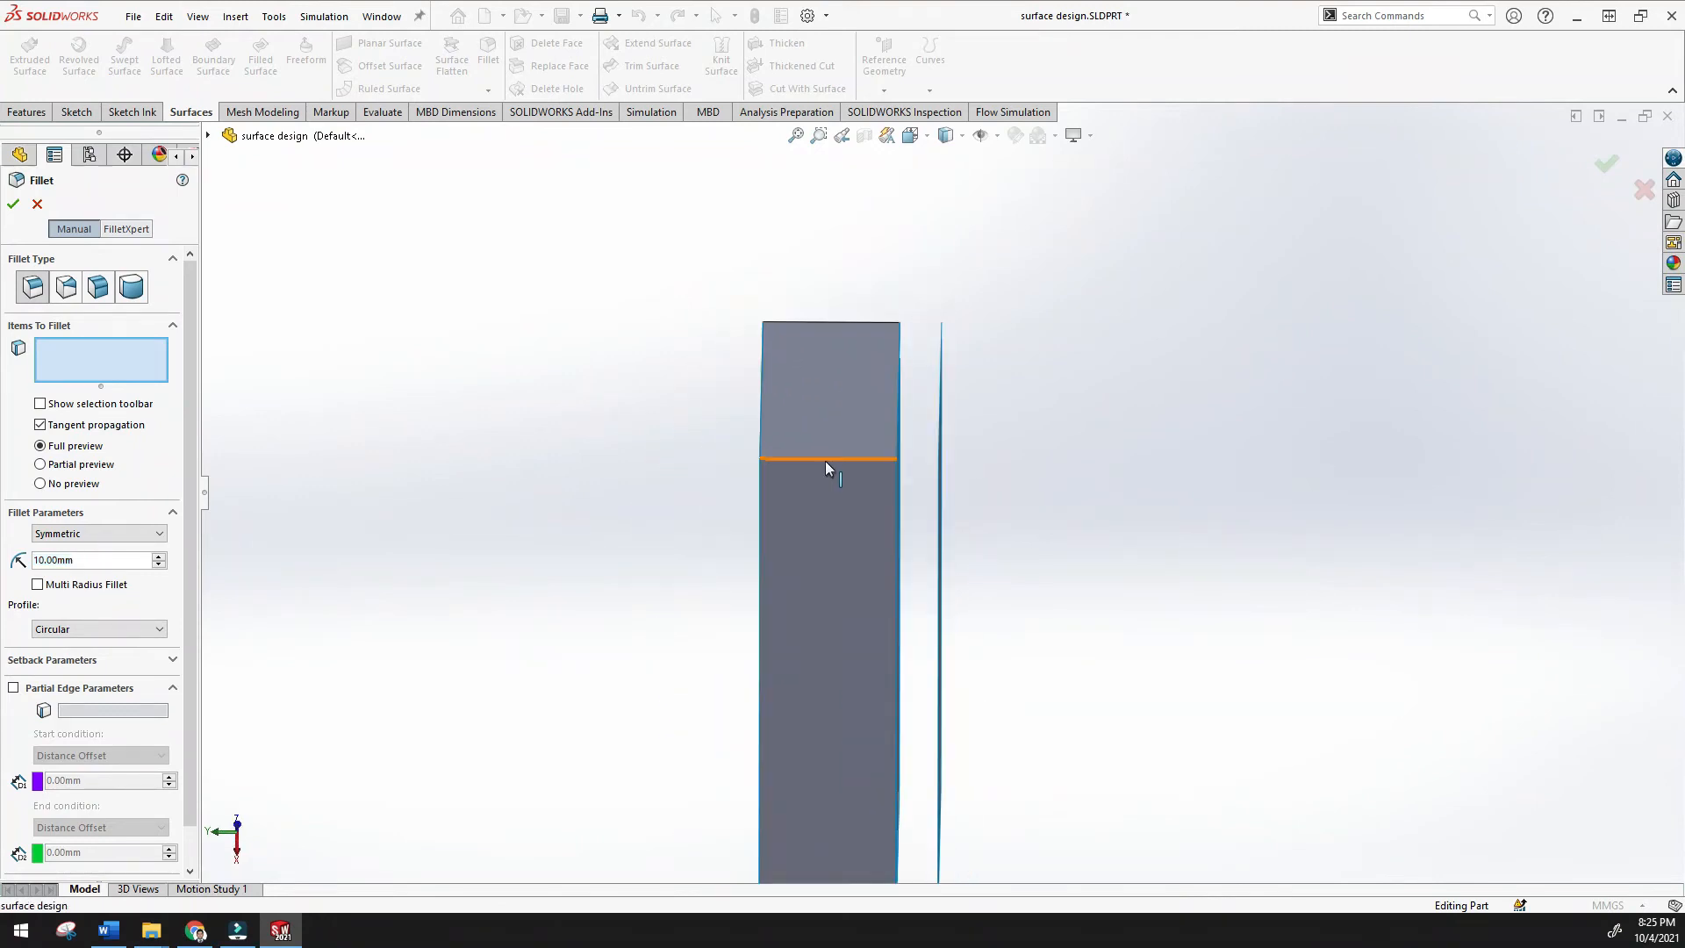
click(826, 461)
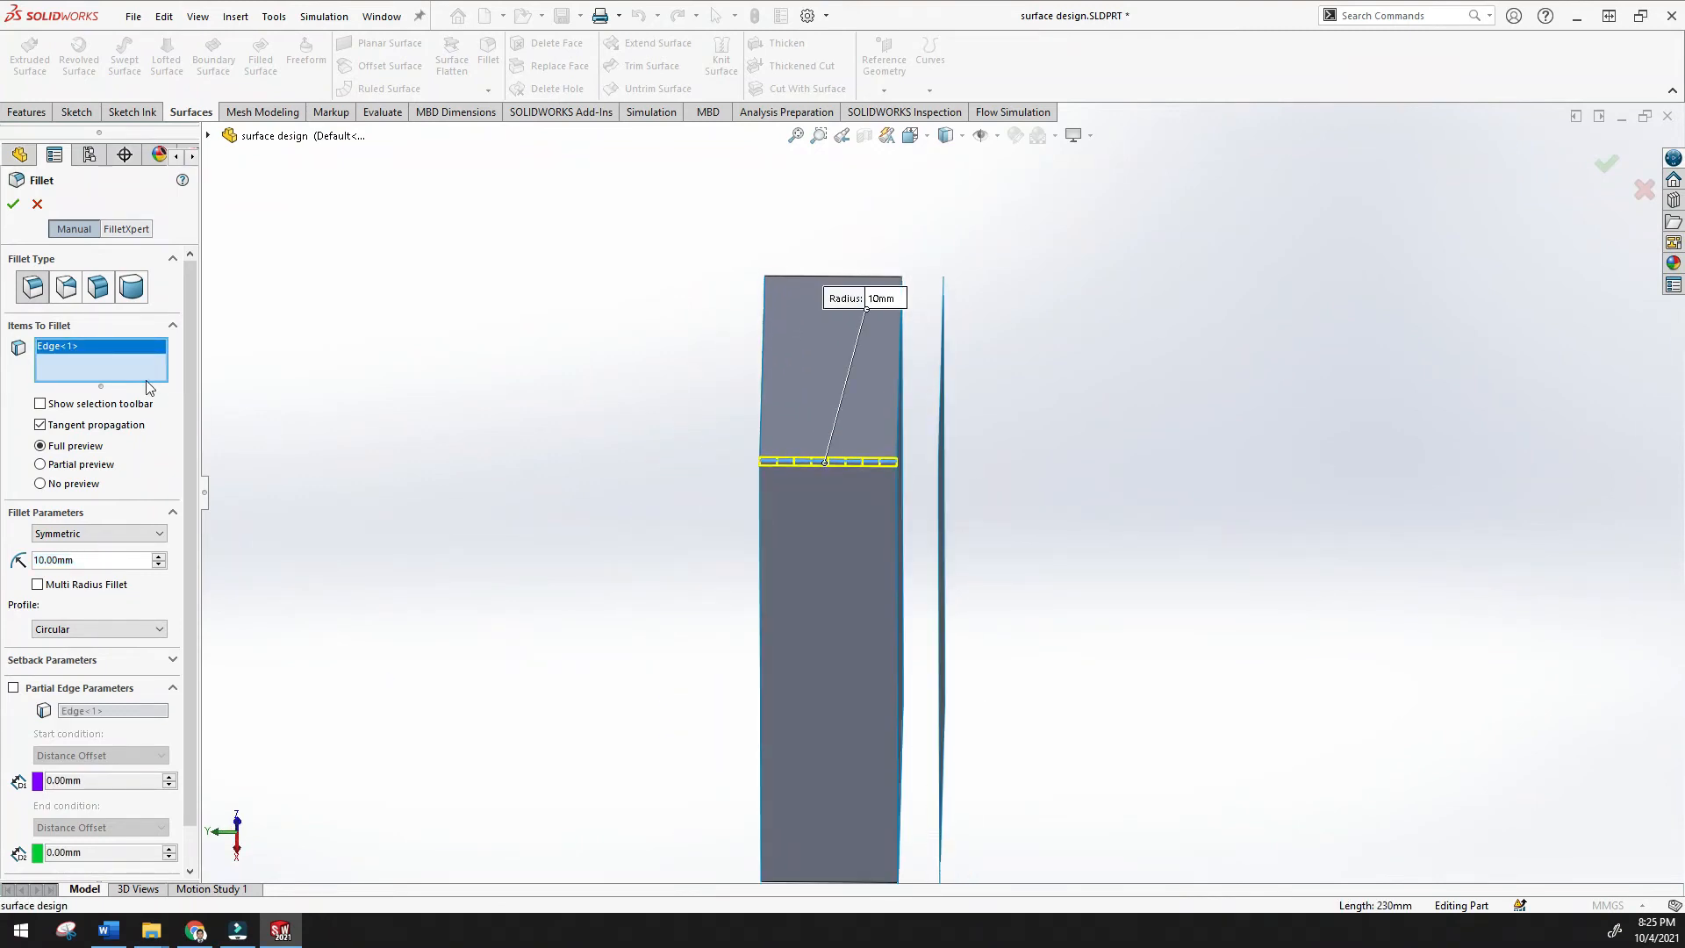
Try the face fillet and full round fillet types, and return to the constant size fillet
click(93, 288)
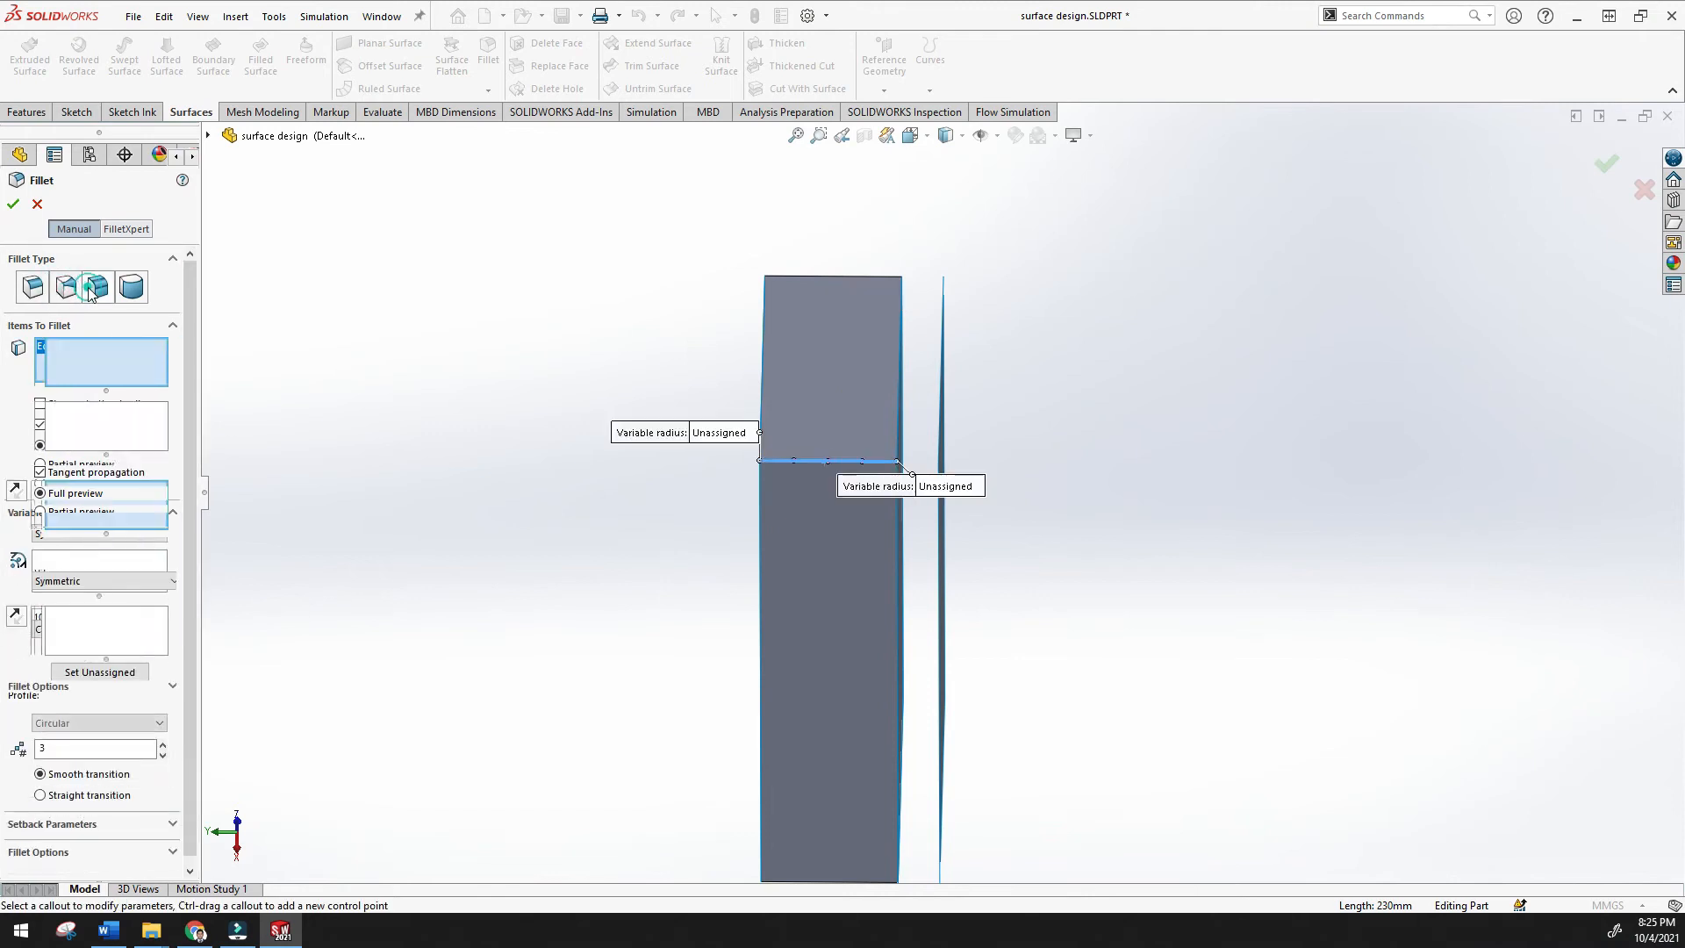
click(133, 290)
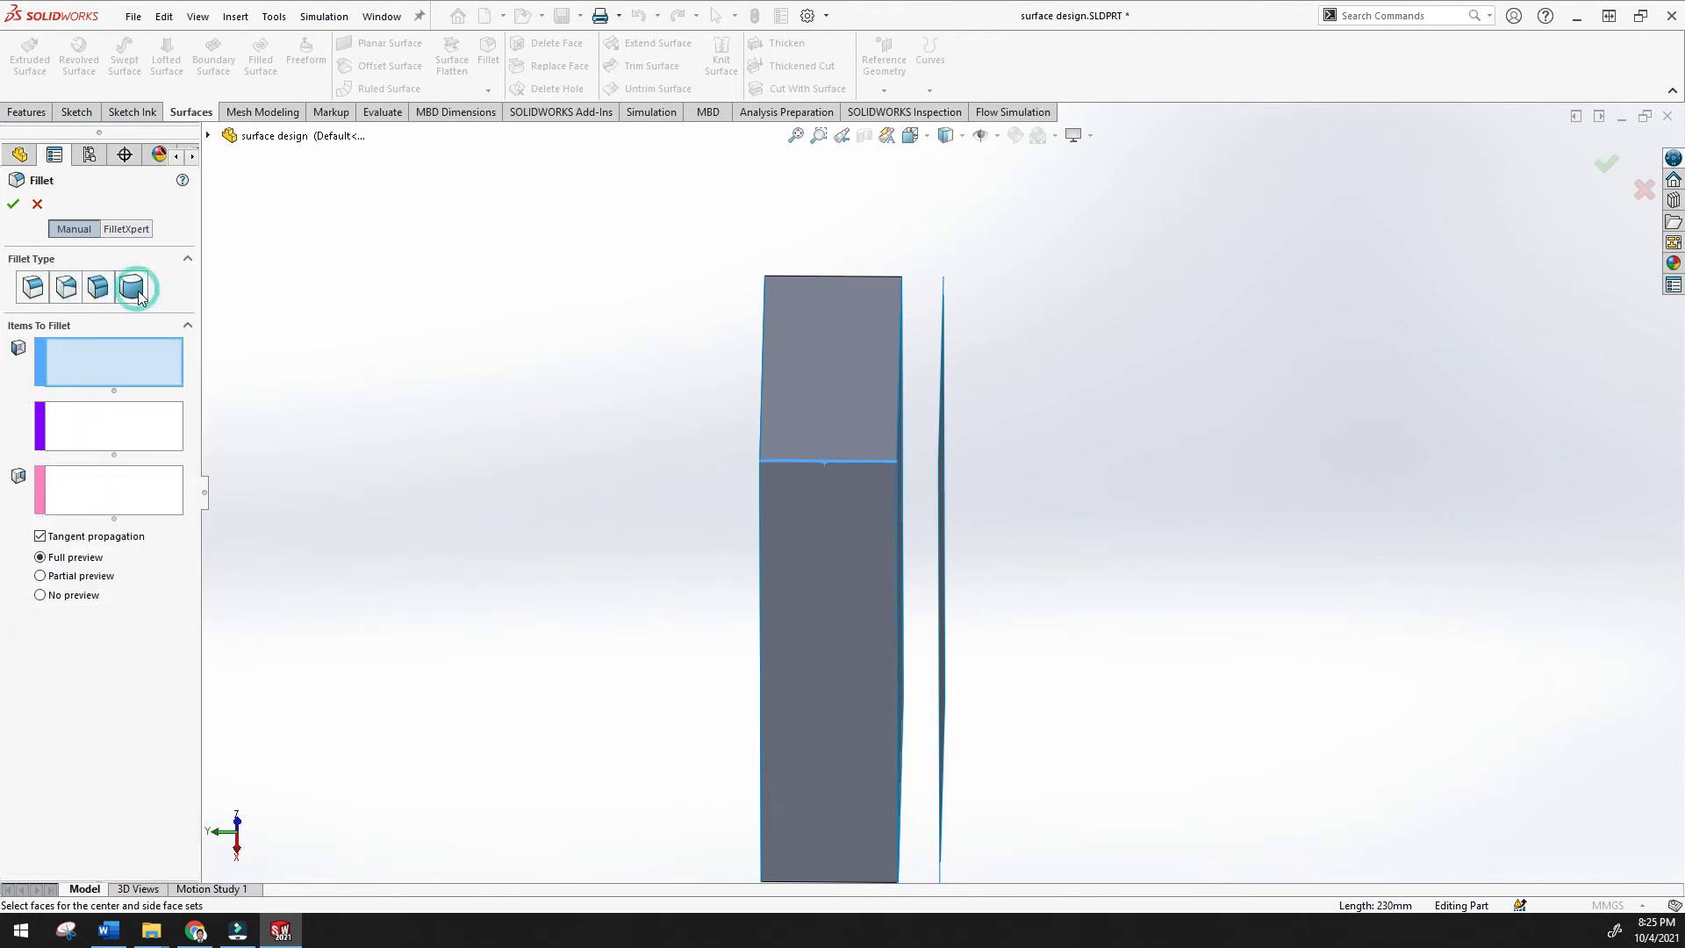
click(28, 286)
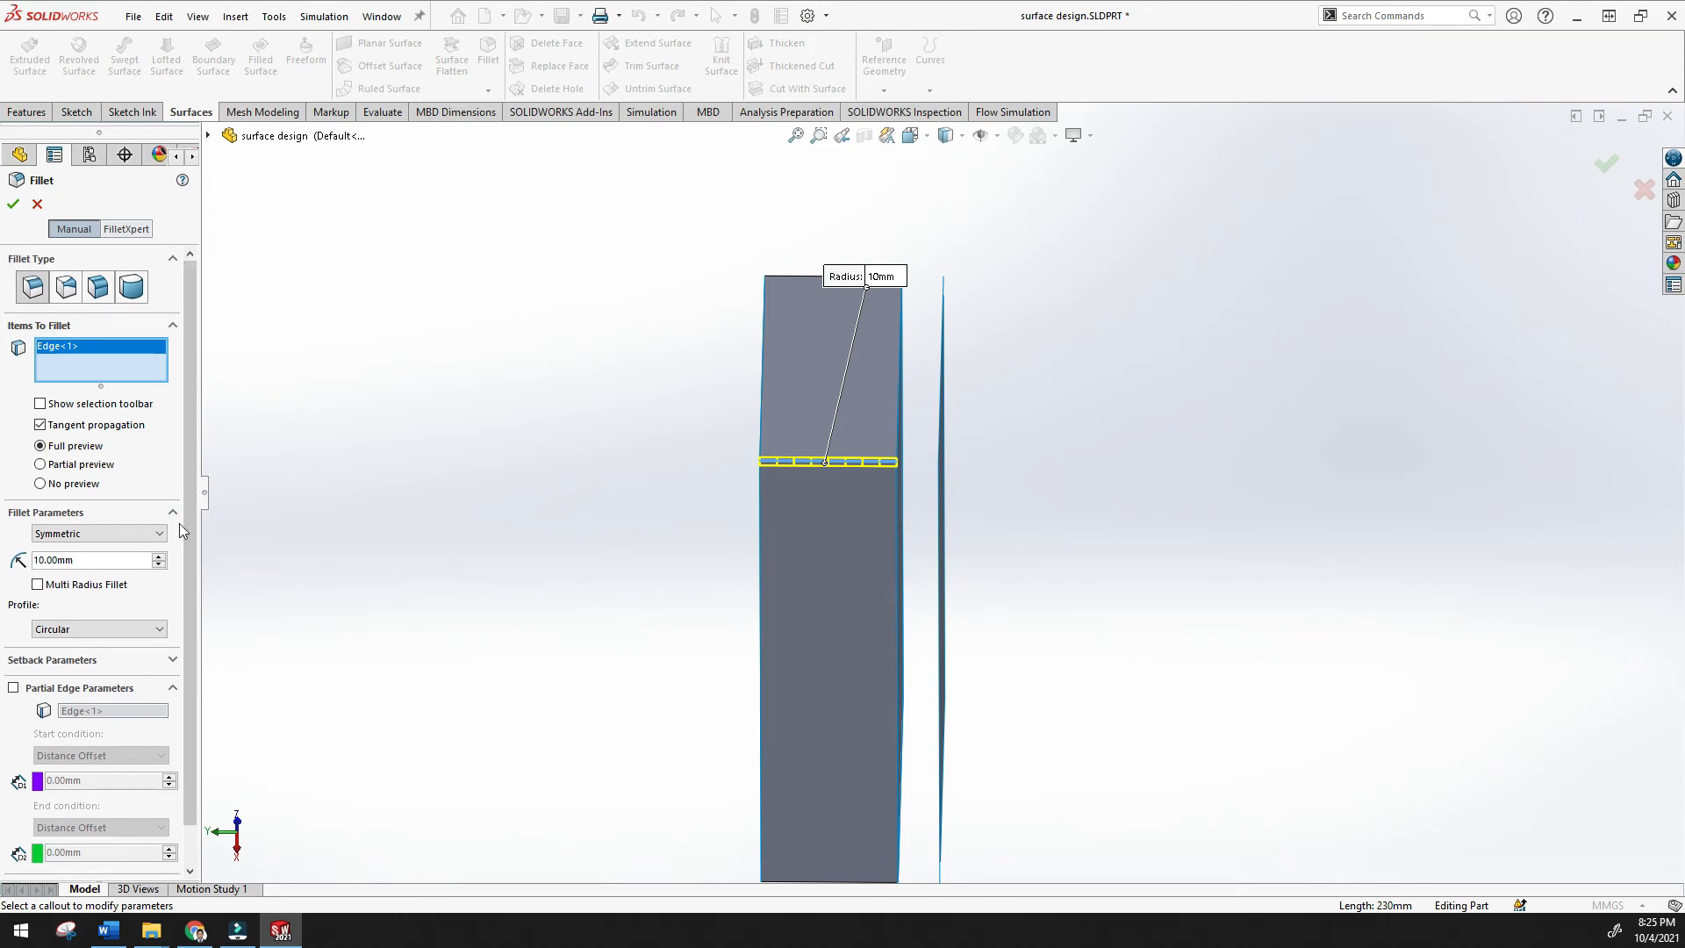
click(24, 114)
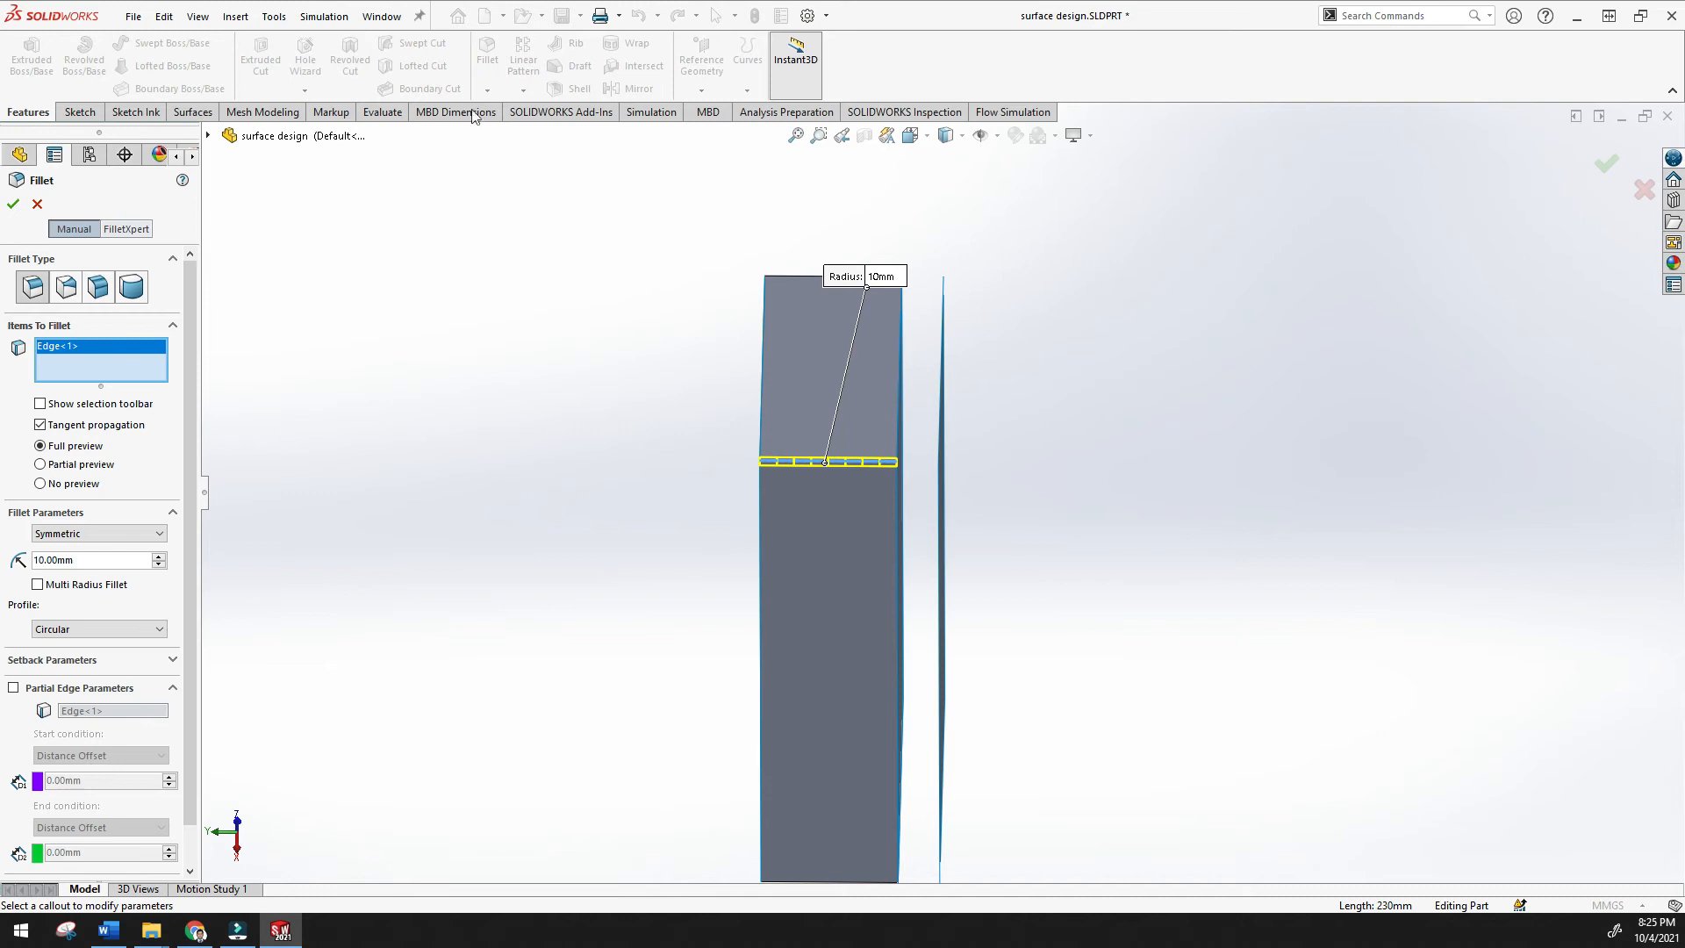
click(172, 118)
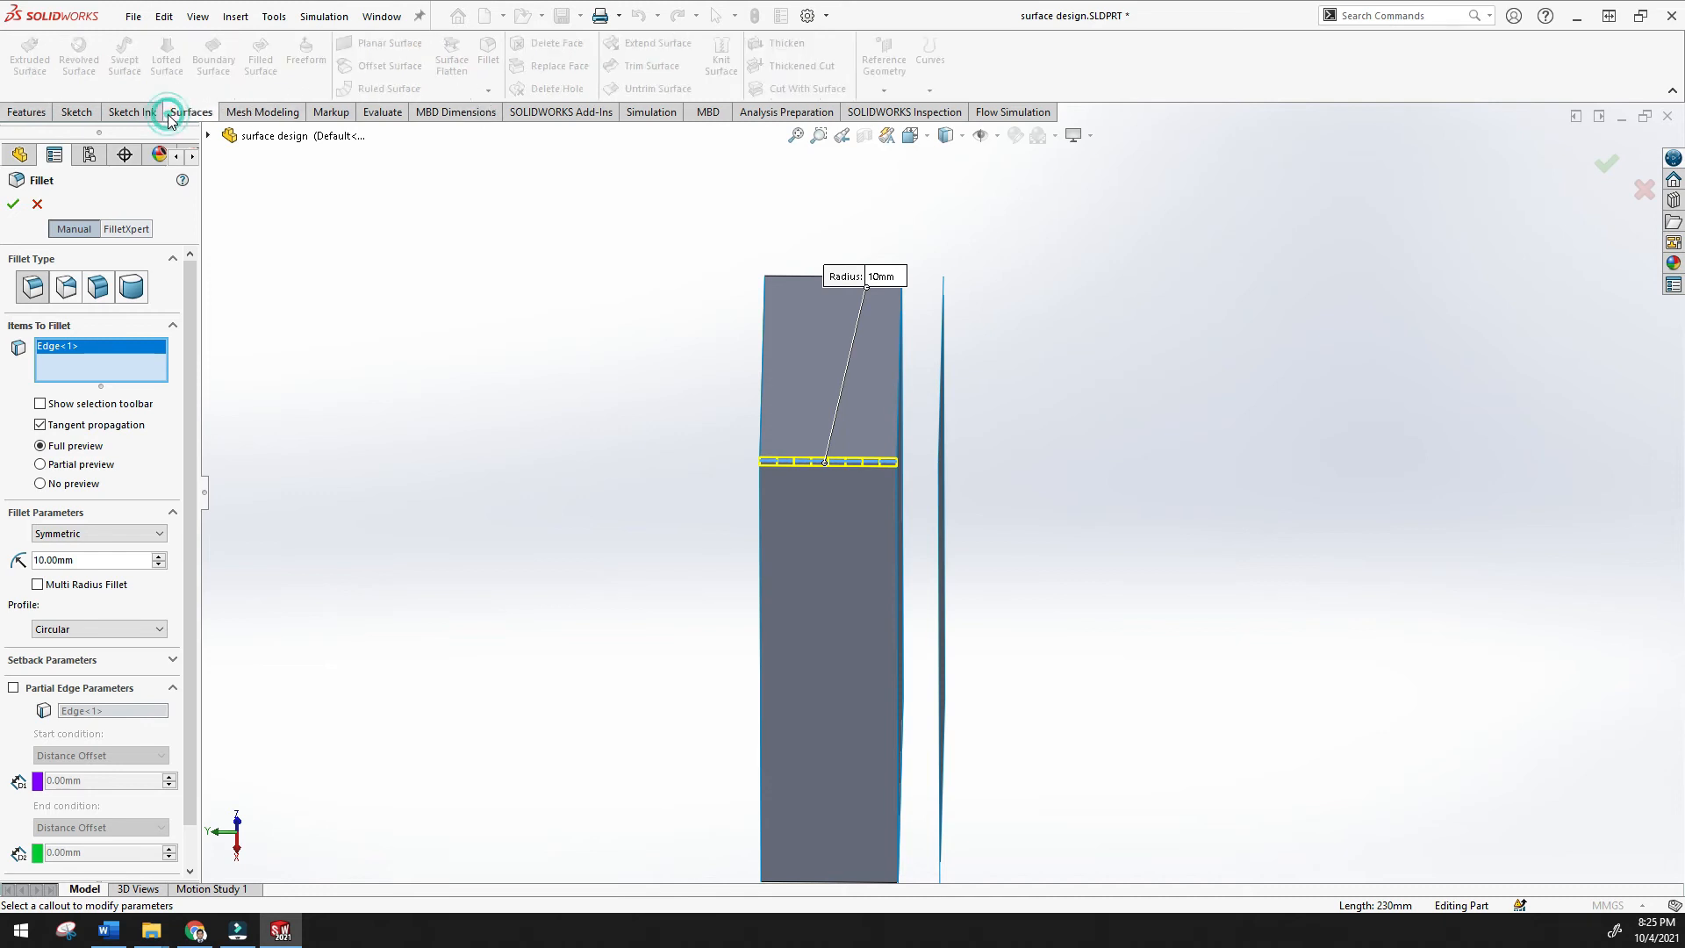
click(143, 539)
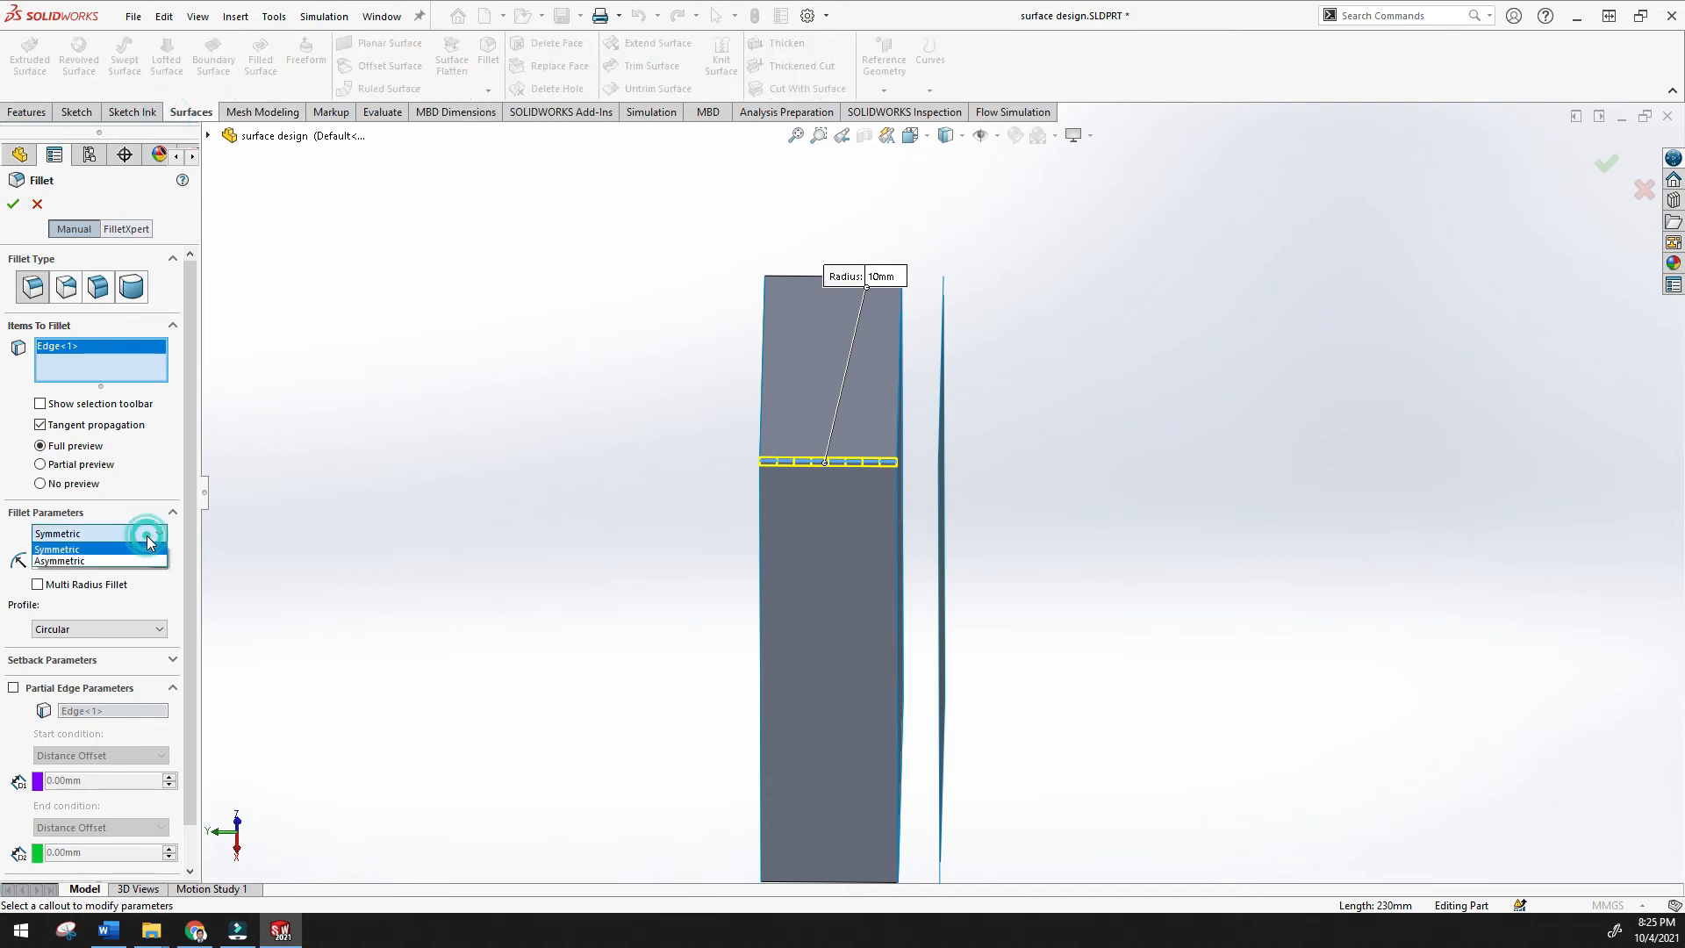
click(146, 535)
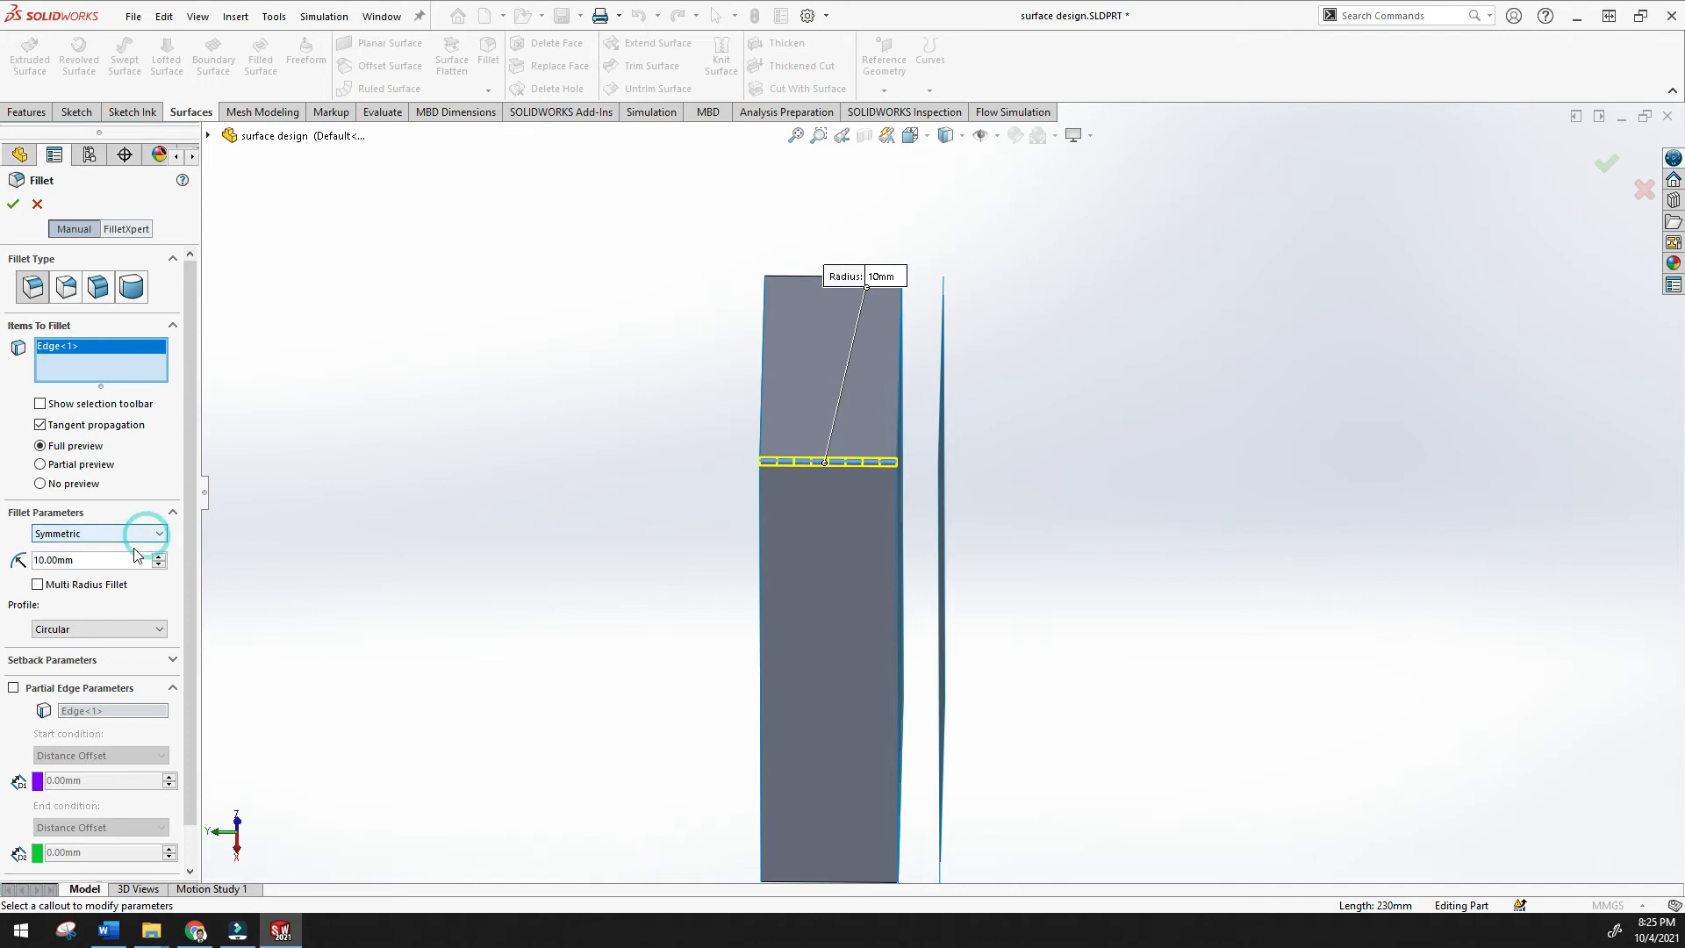
click(144, 631)
click(144, 630)
Try a Conic Rho profile with a rho of 0.95 on the 10 mm edge fillet
scroll(847, 482, down, 3)
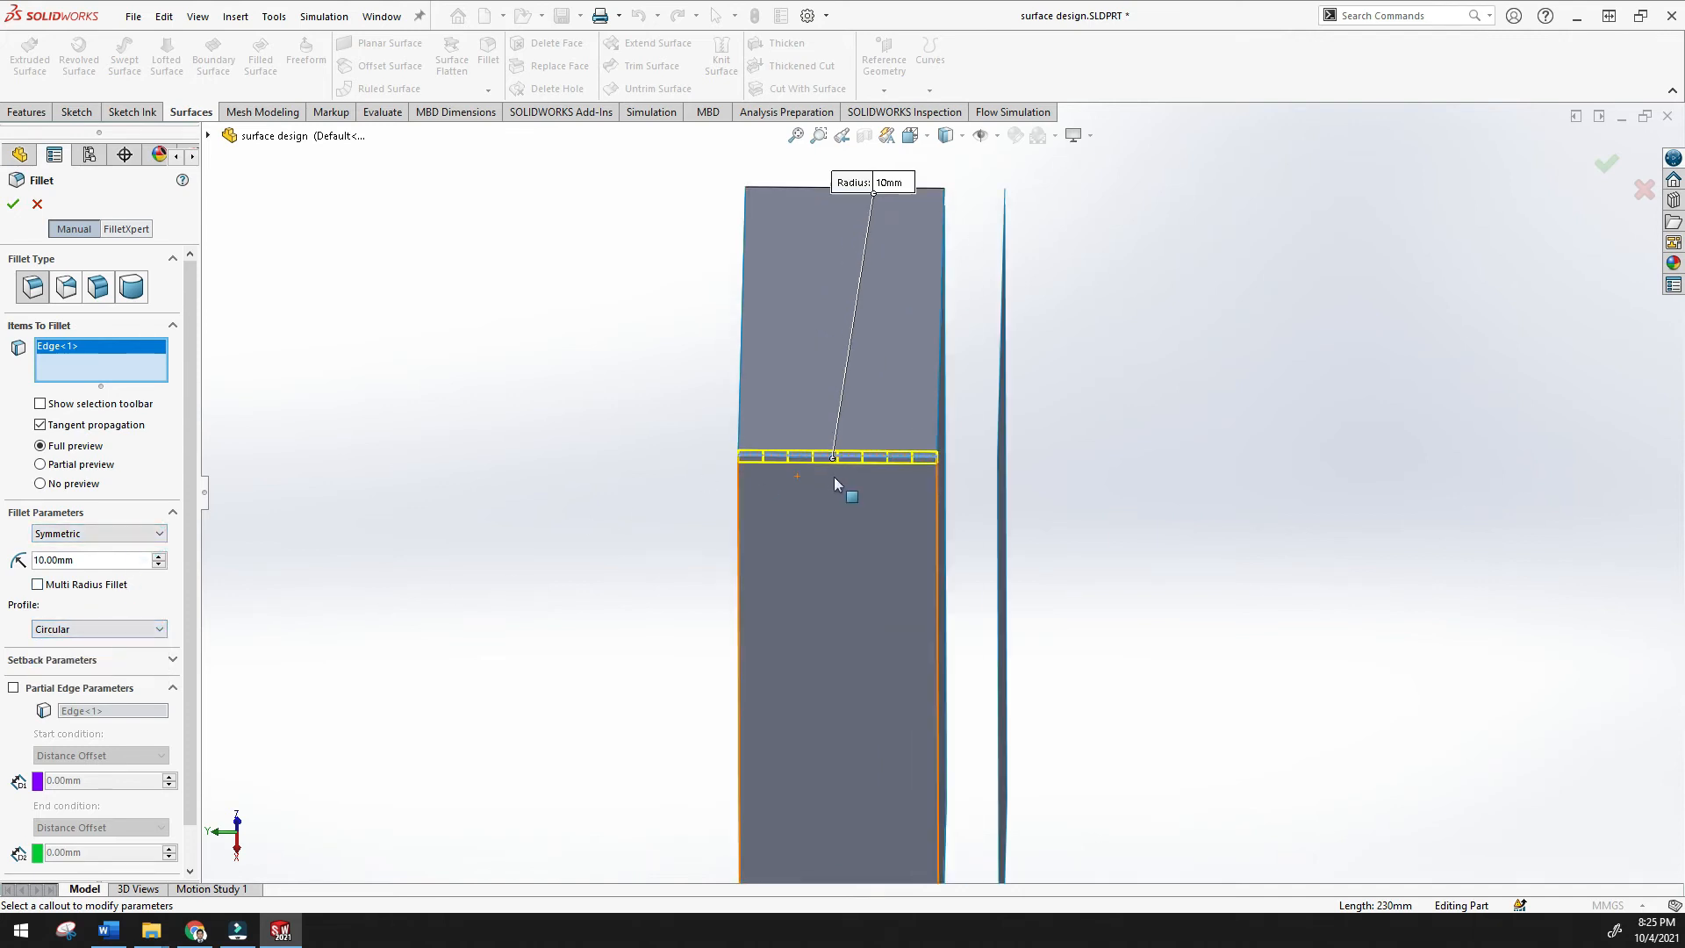
middle_drag(715, 459, 592, 426)
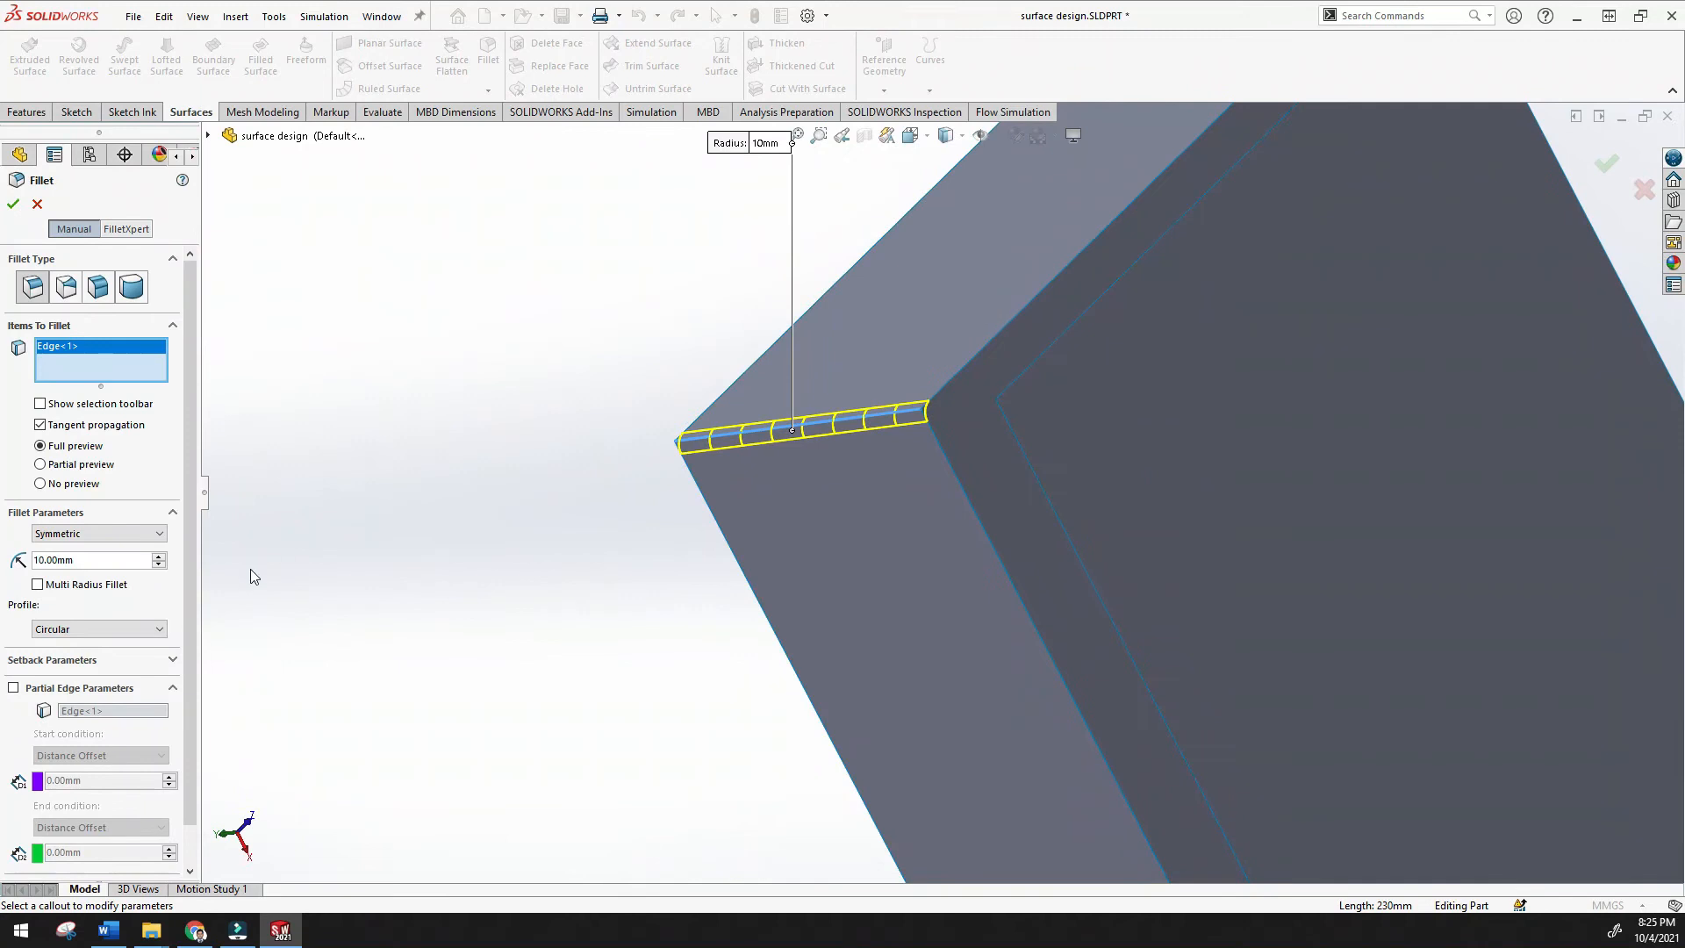
click(161, 632)
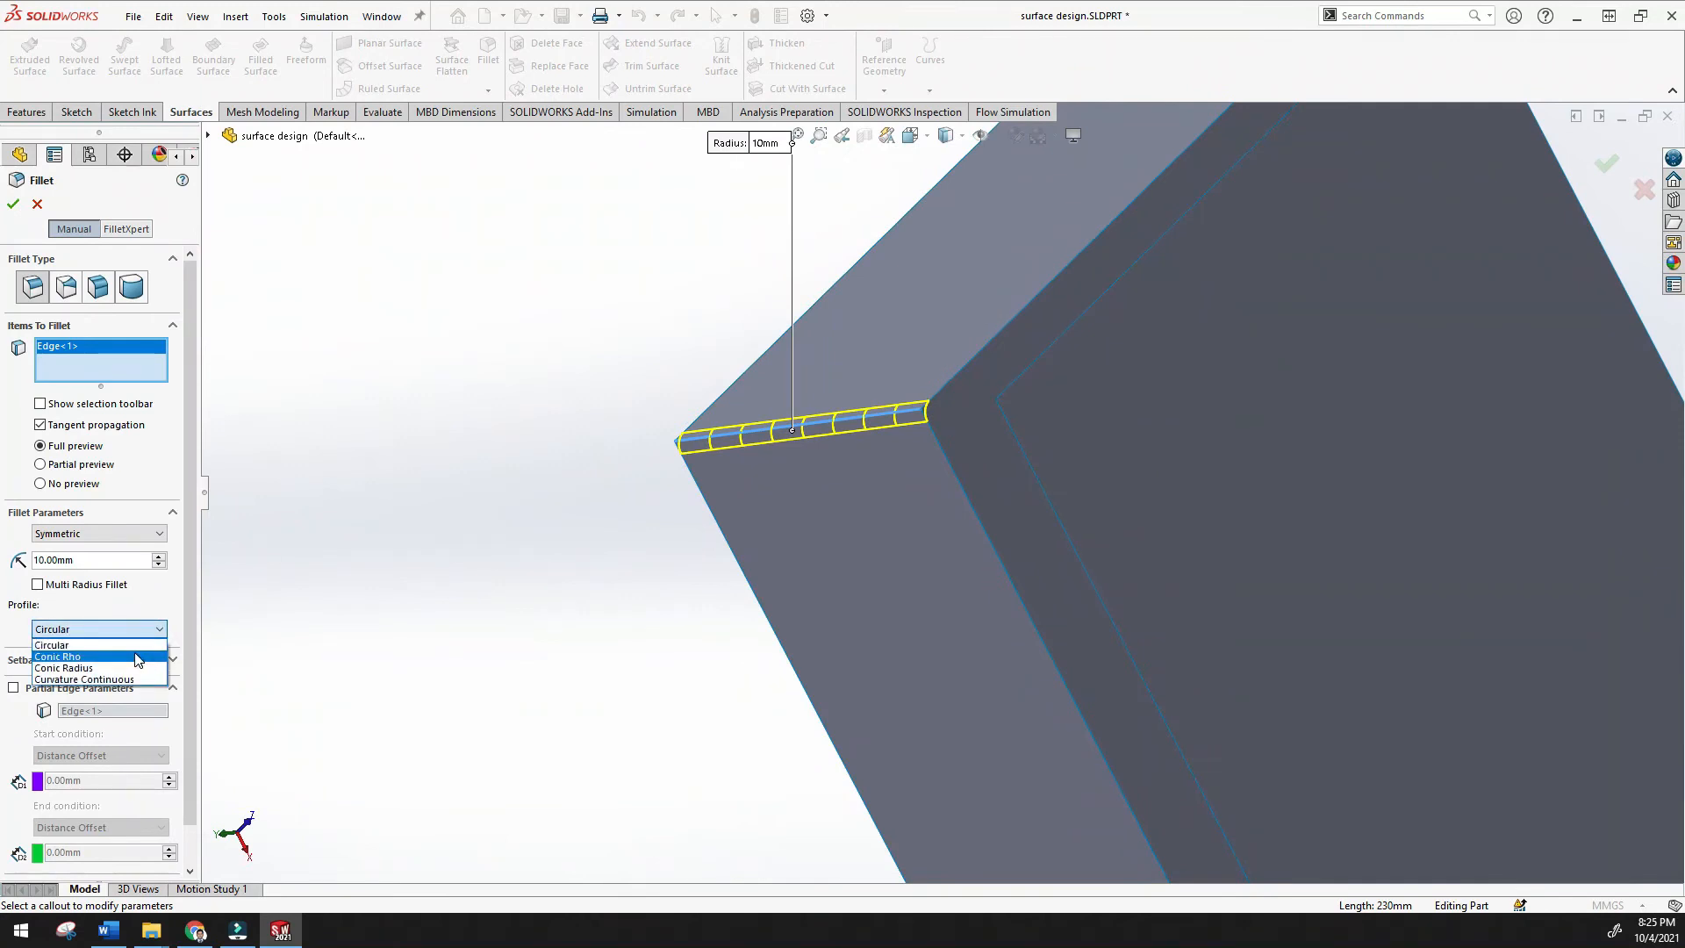
click(136, 658)
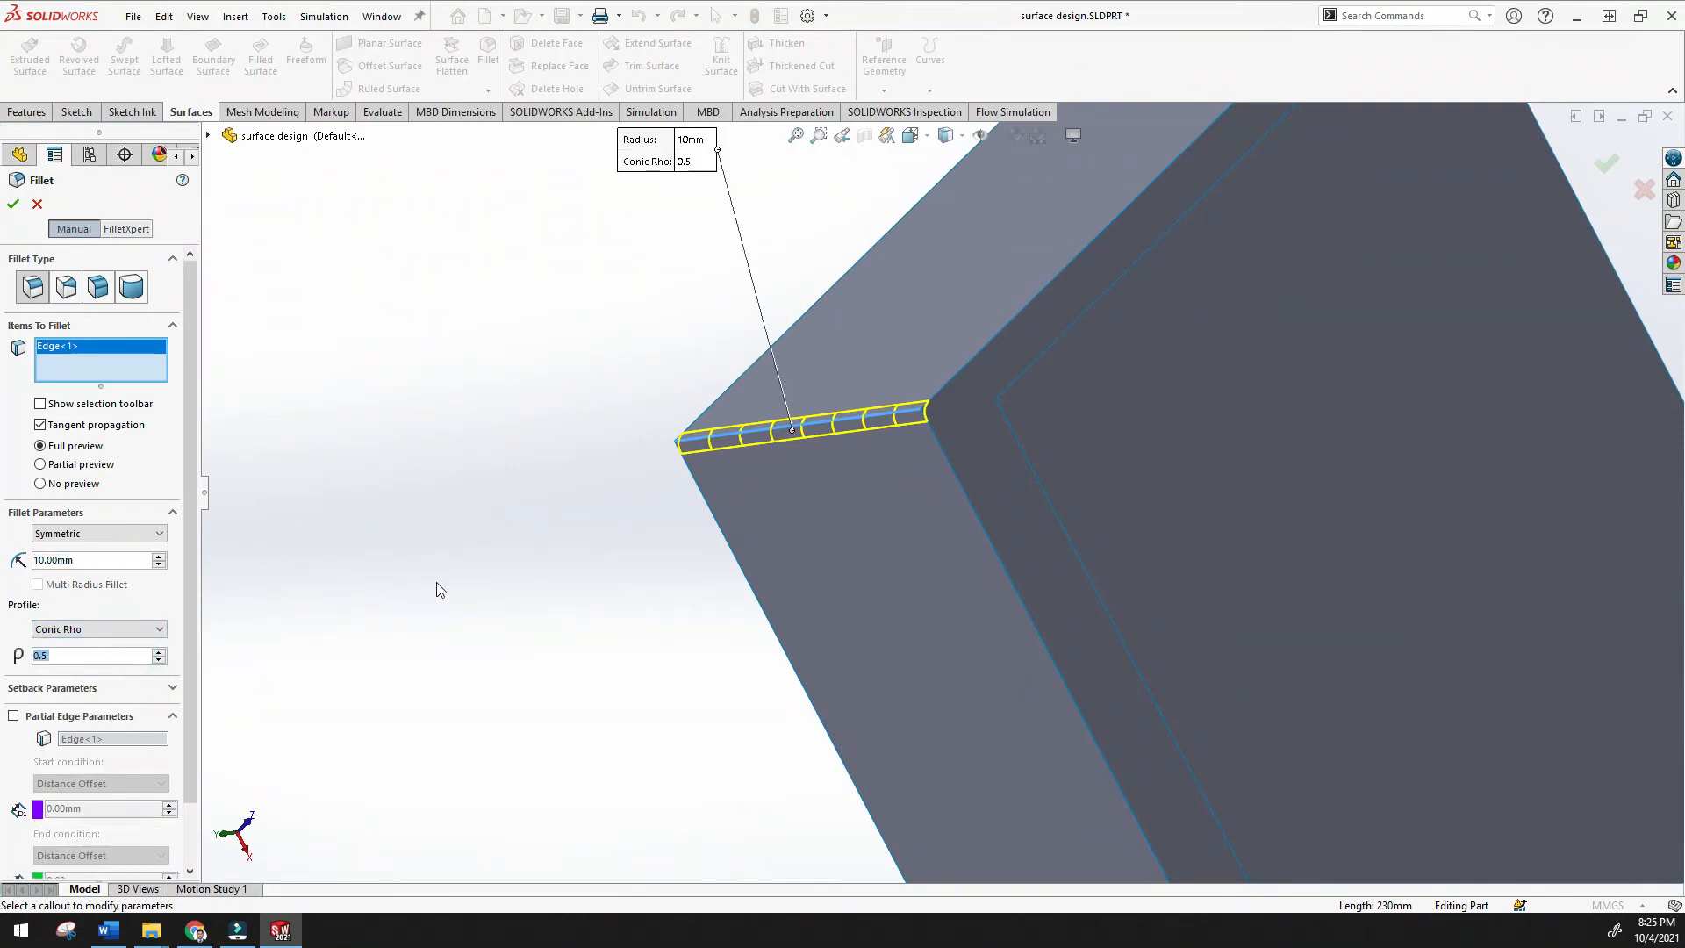
click(159, 652)
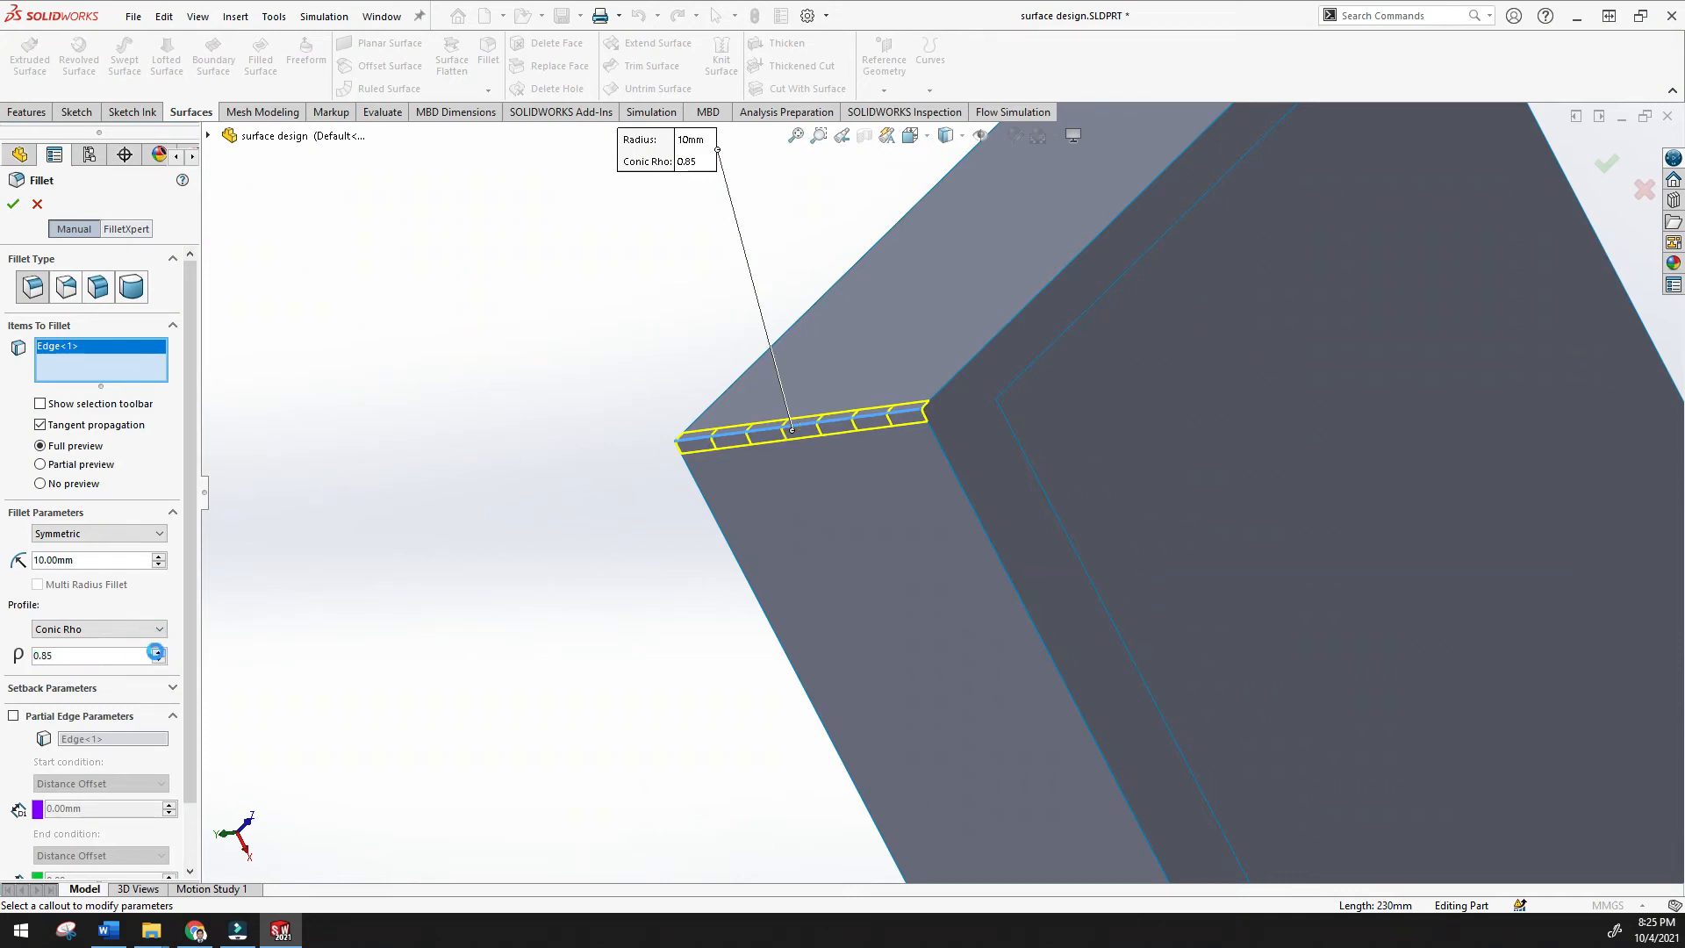
Try the Conic Radius profile and the Curvature Continuous profile, and examine the fillet preview along the edge
click(149, 629)
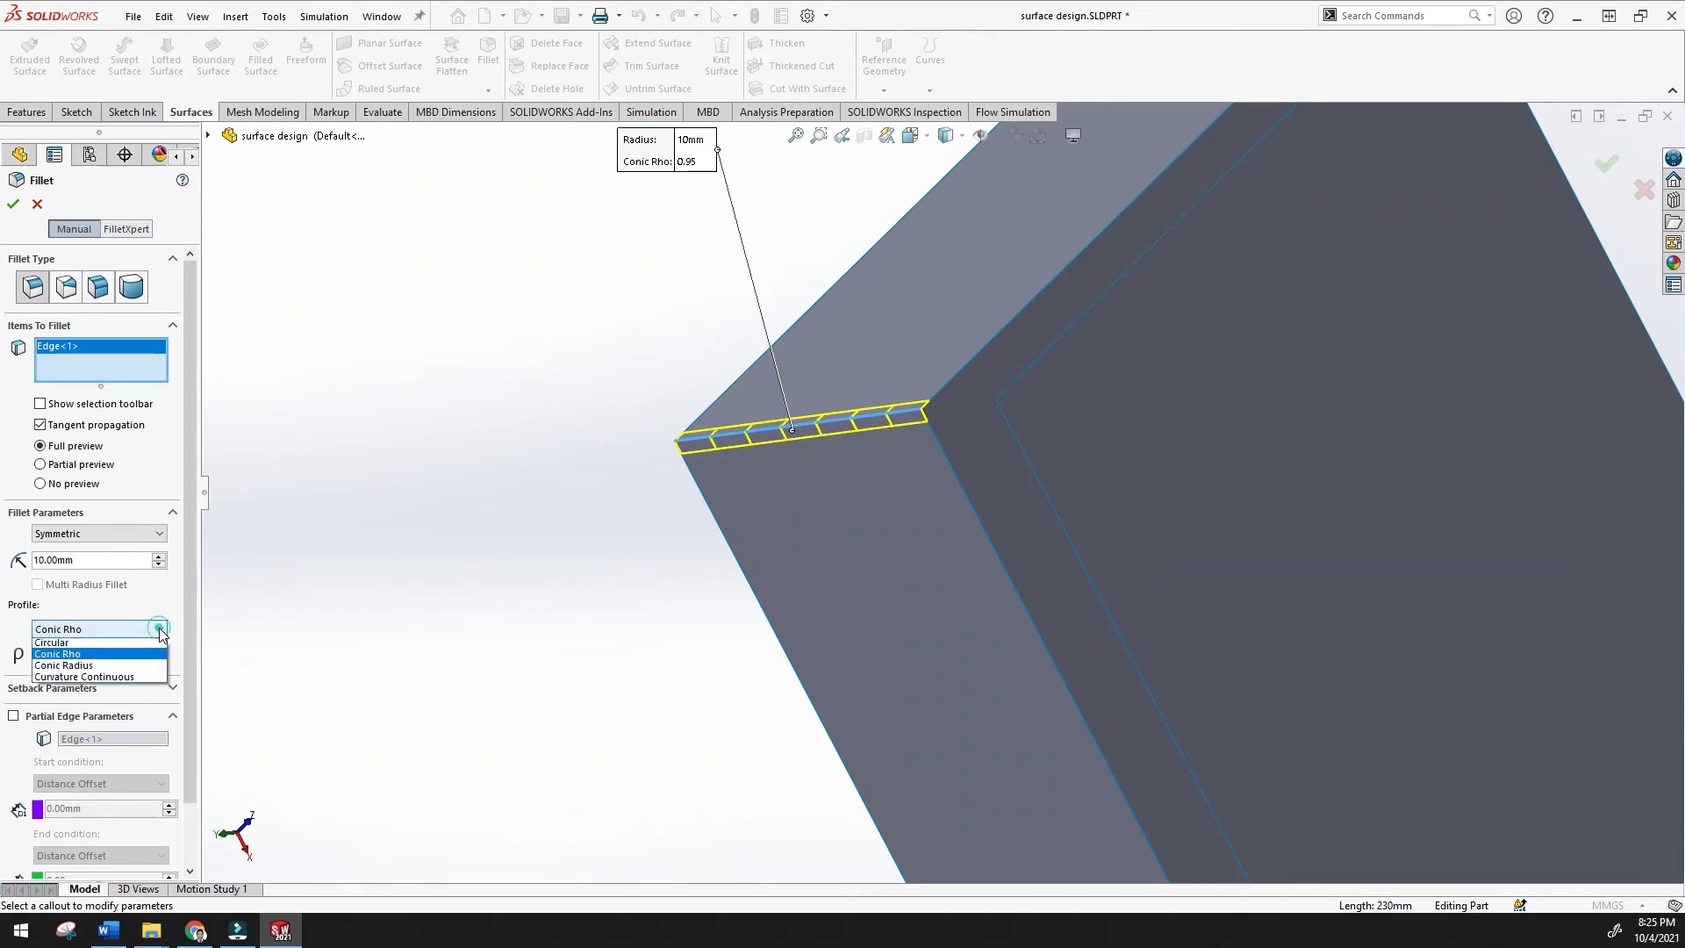
click(127, 668)
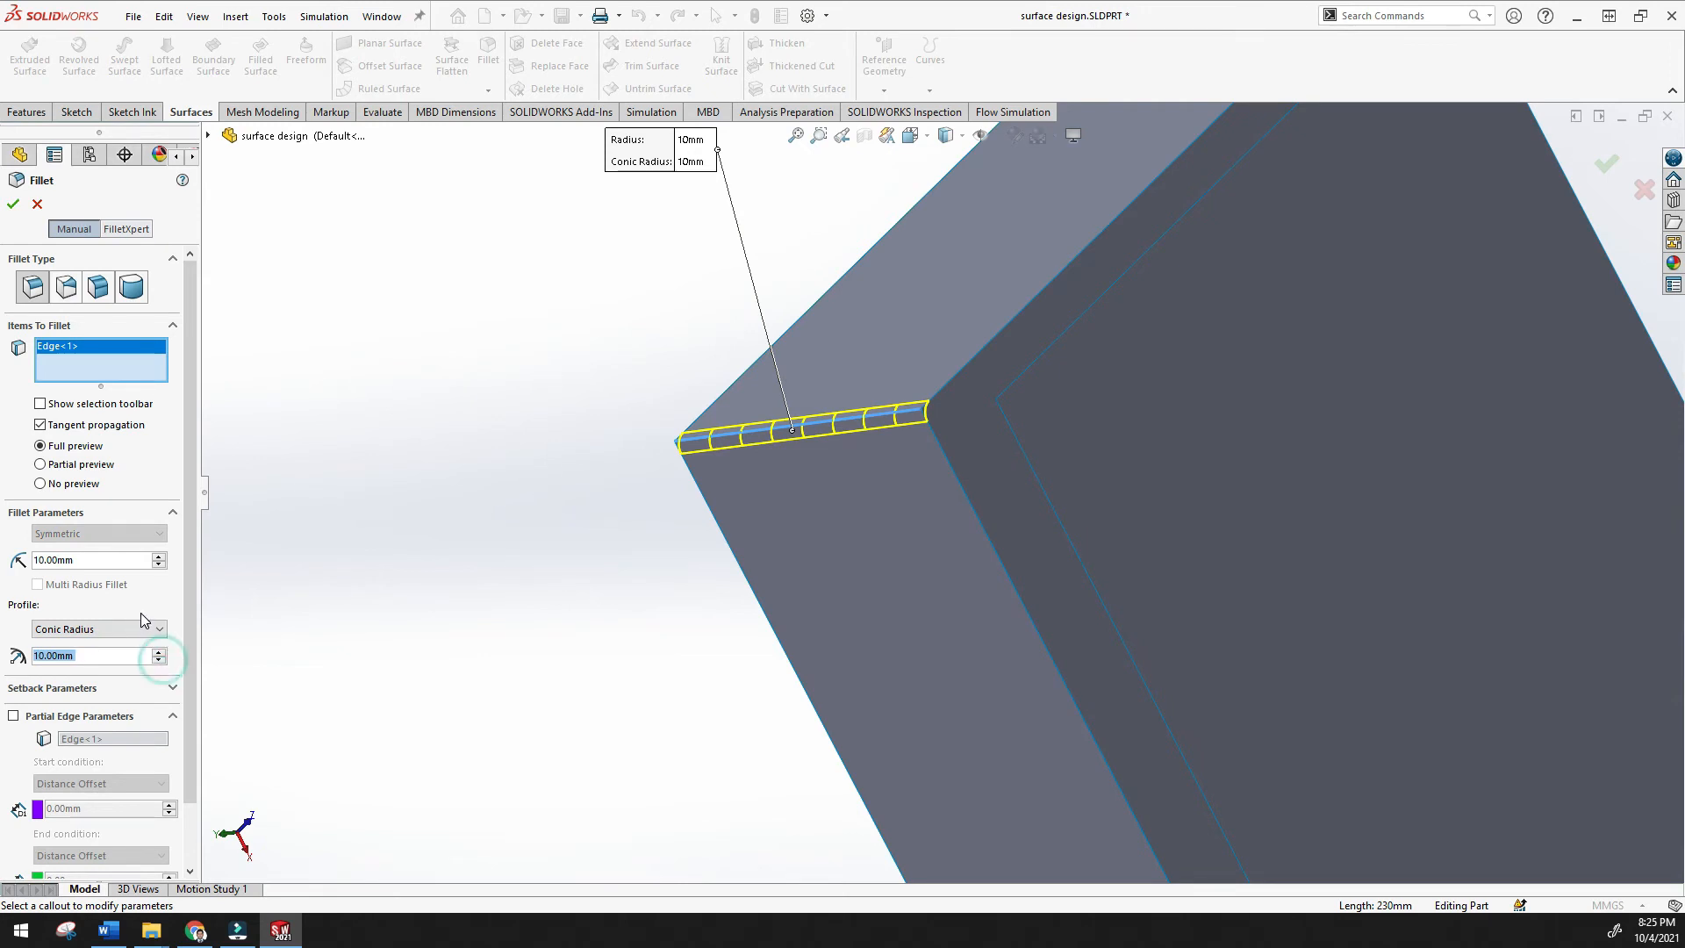
click(134, 631)
click(121, 679)
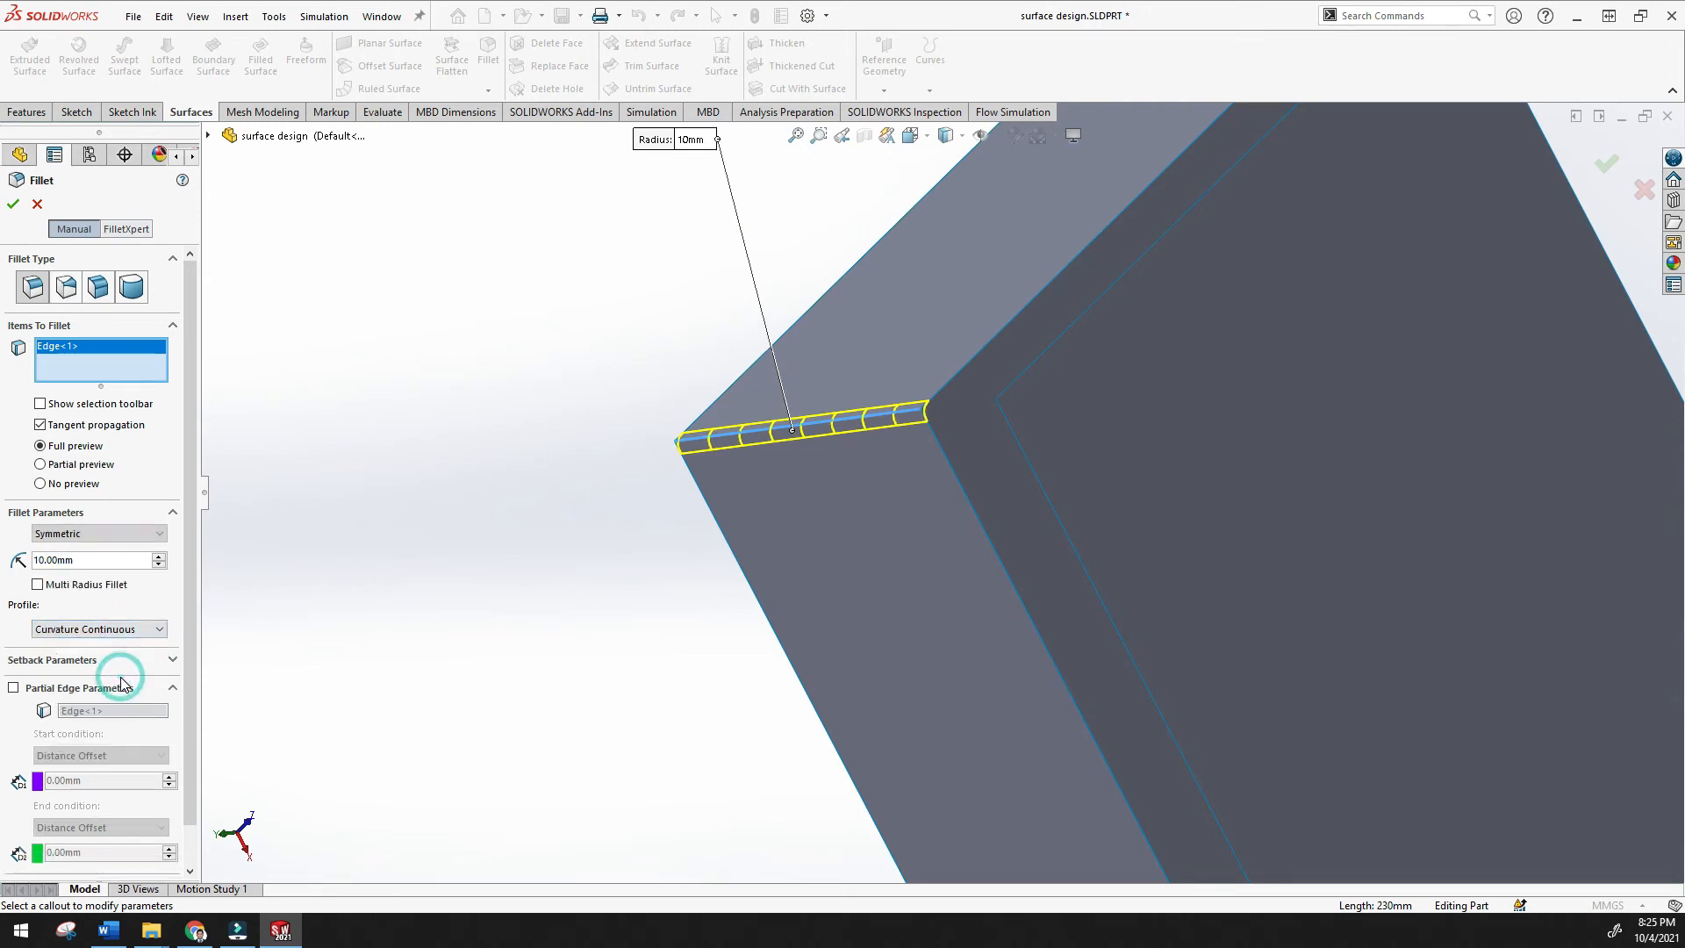
scroll(849, 430, down, 5)
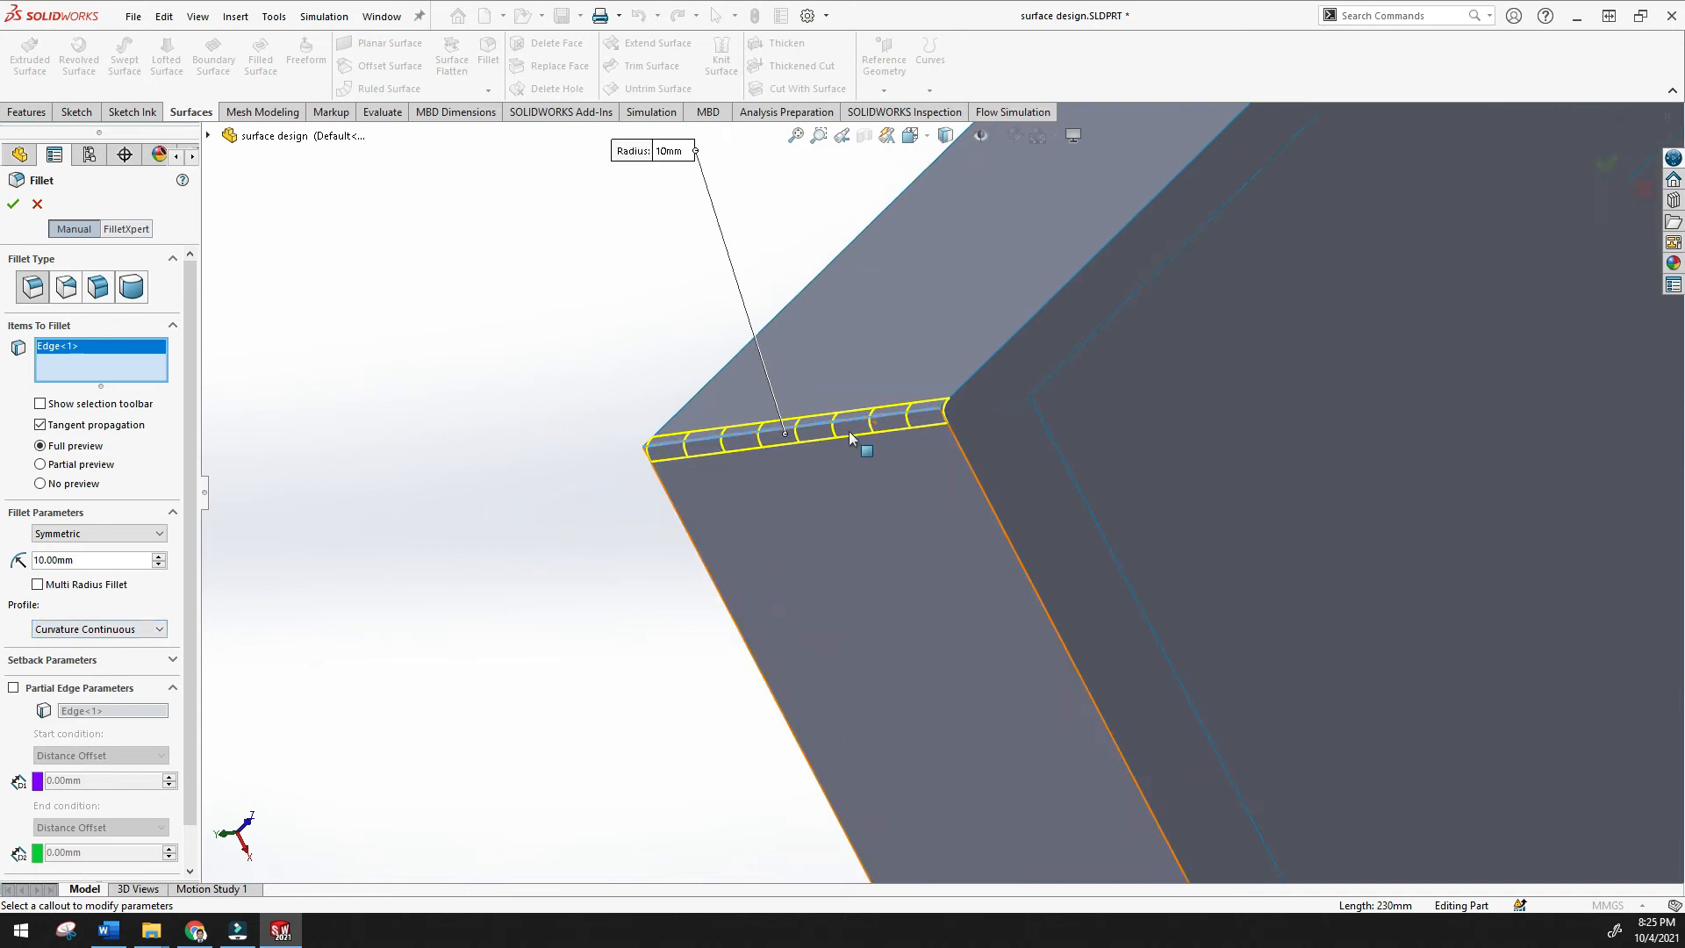
middle_drag(792, 461, 780, 468)
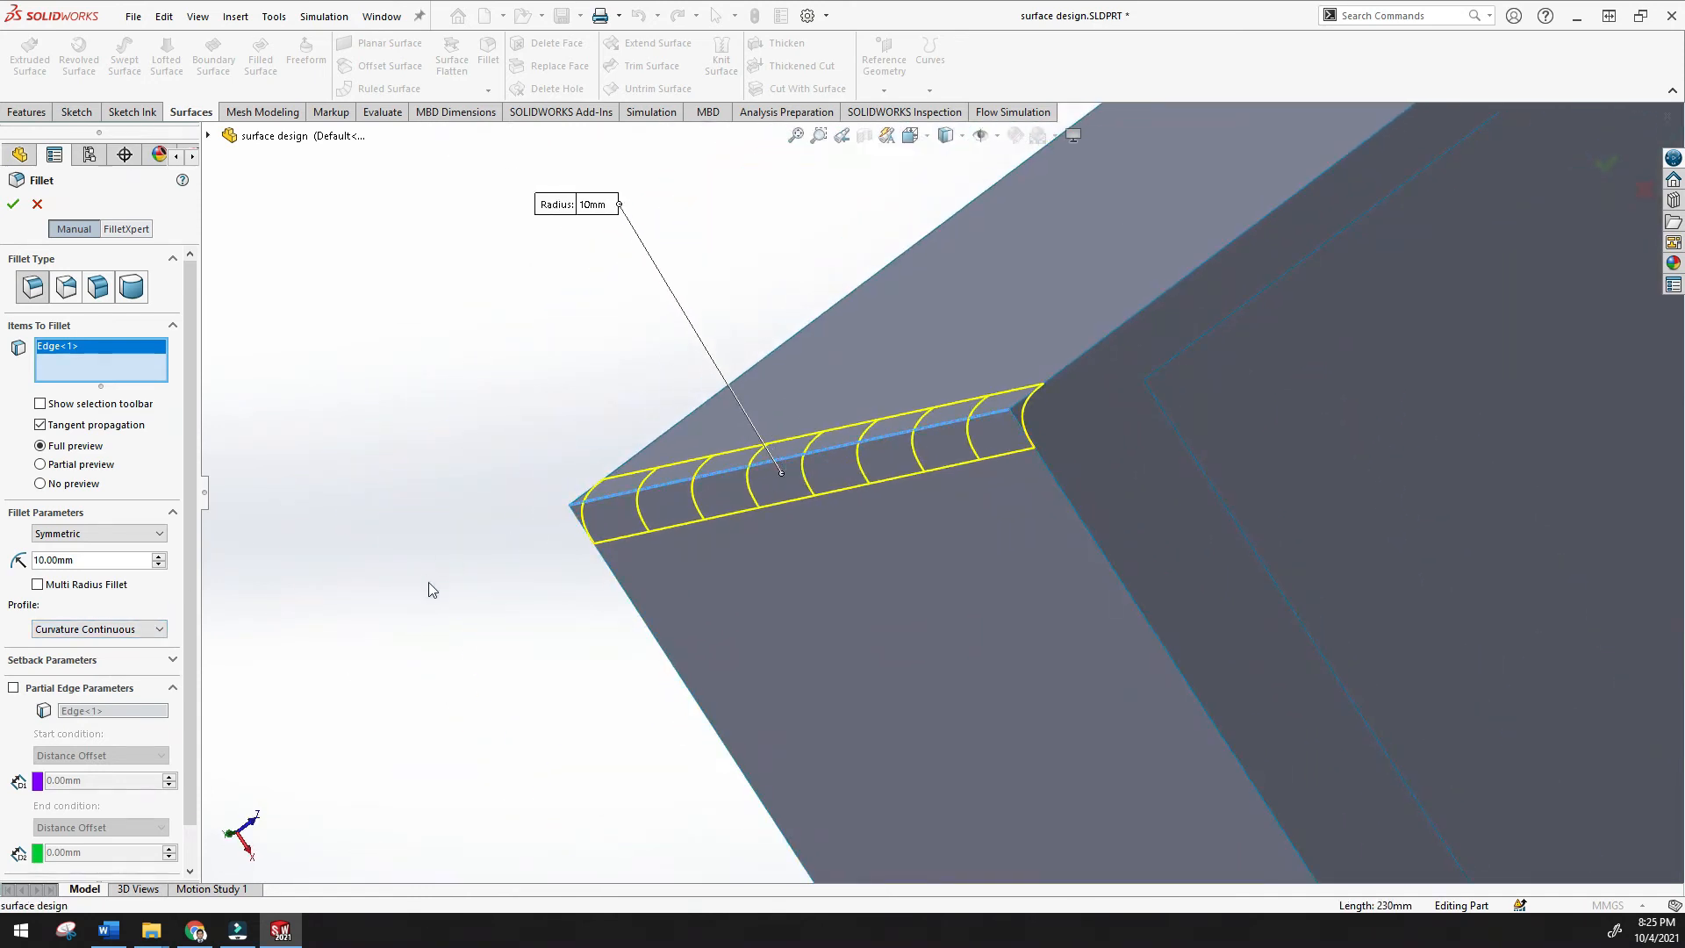
Compare the Circular and Conic Radius profiles in the edge preview, and leave the fillet profile at Circular
click(129, 626)
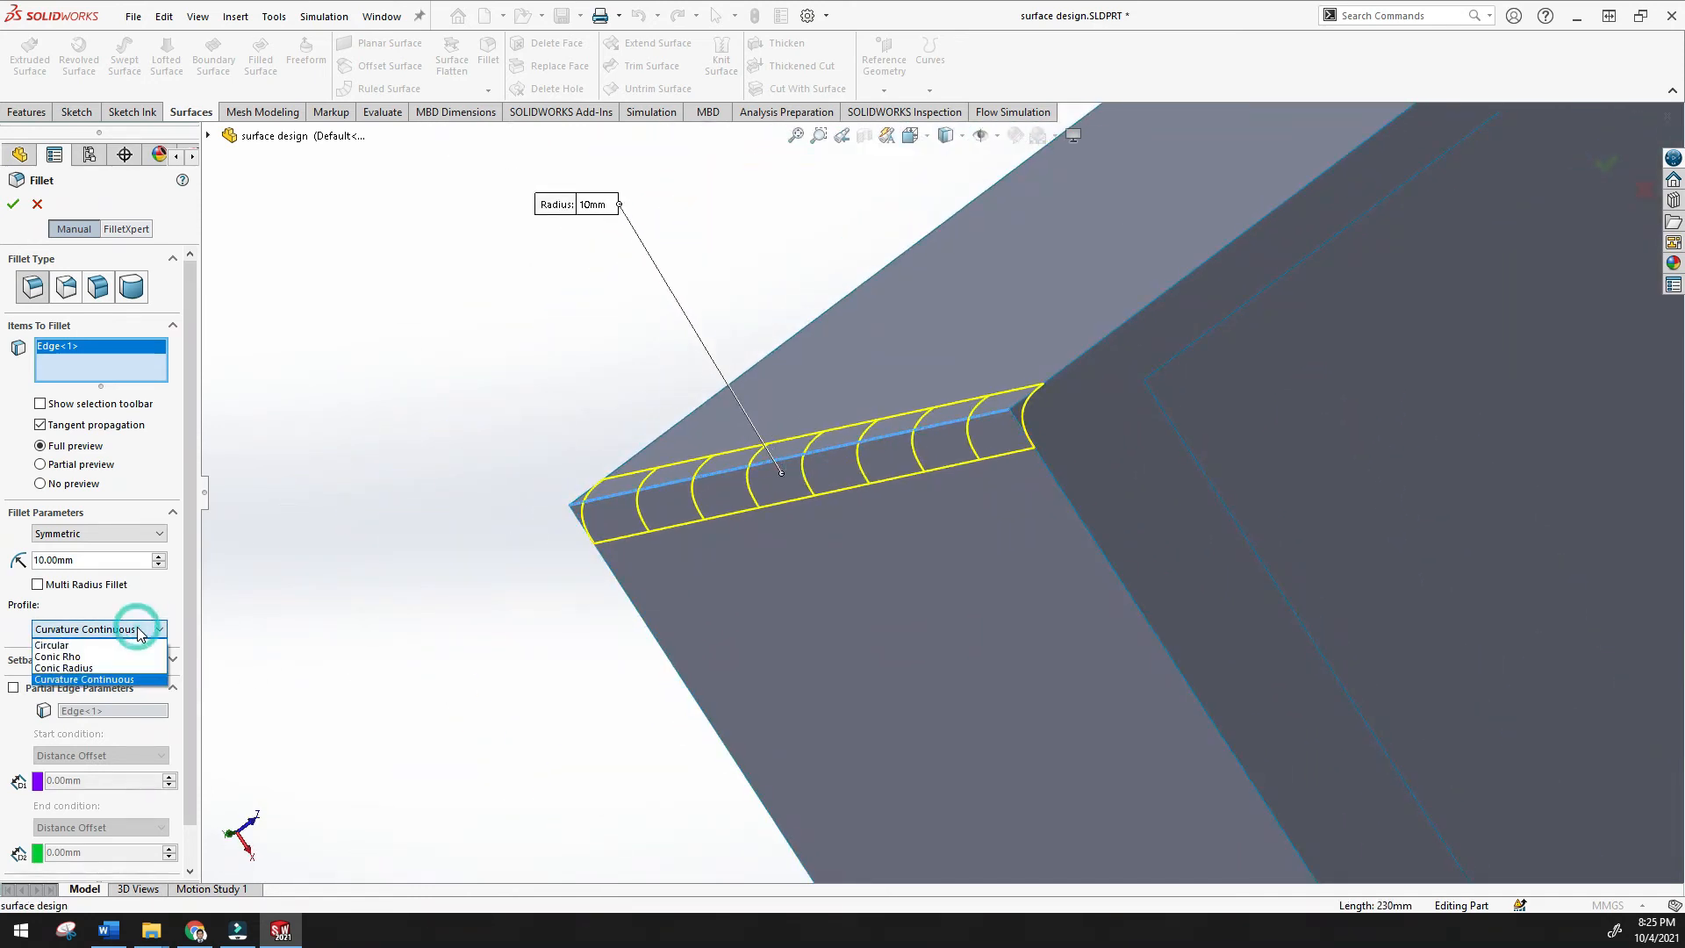
click(111, 647)
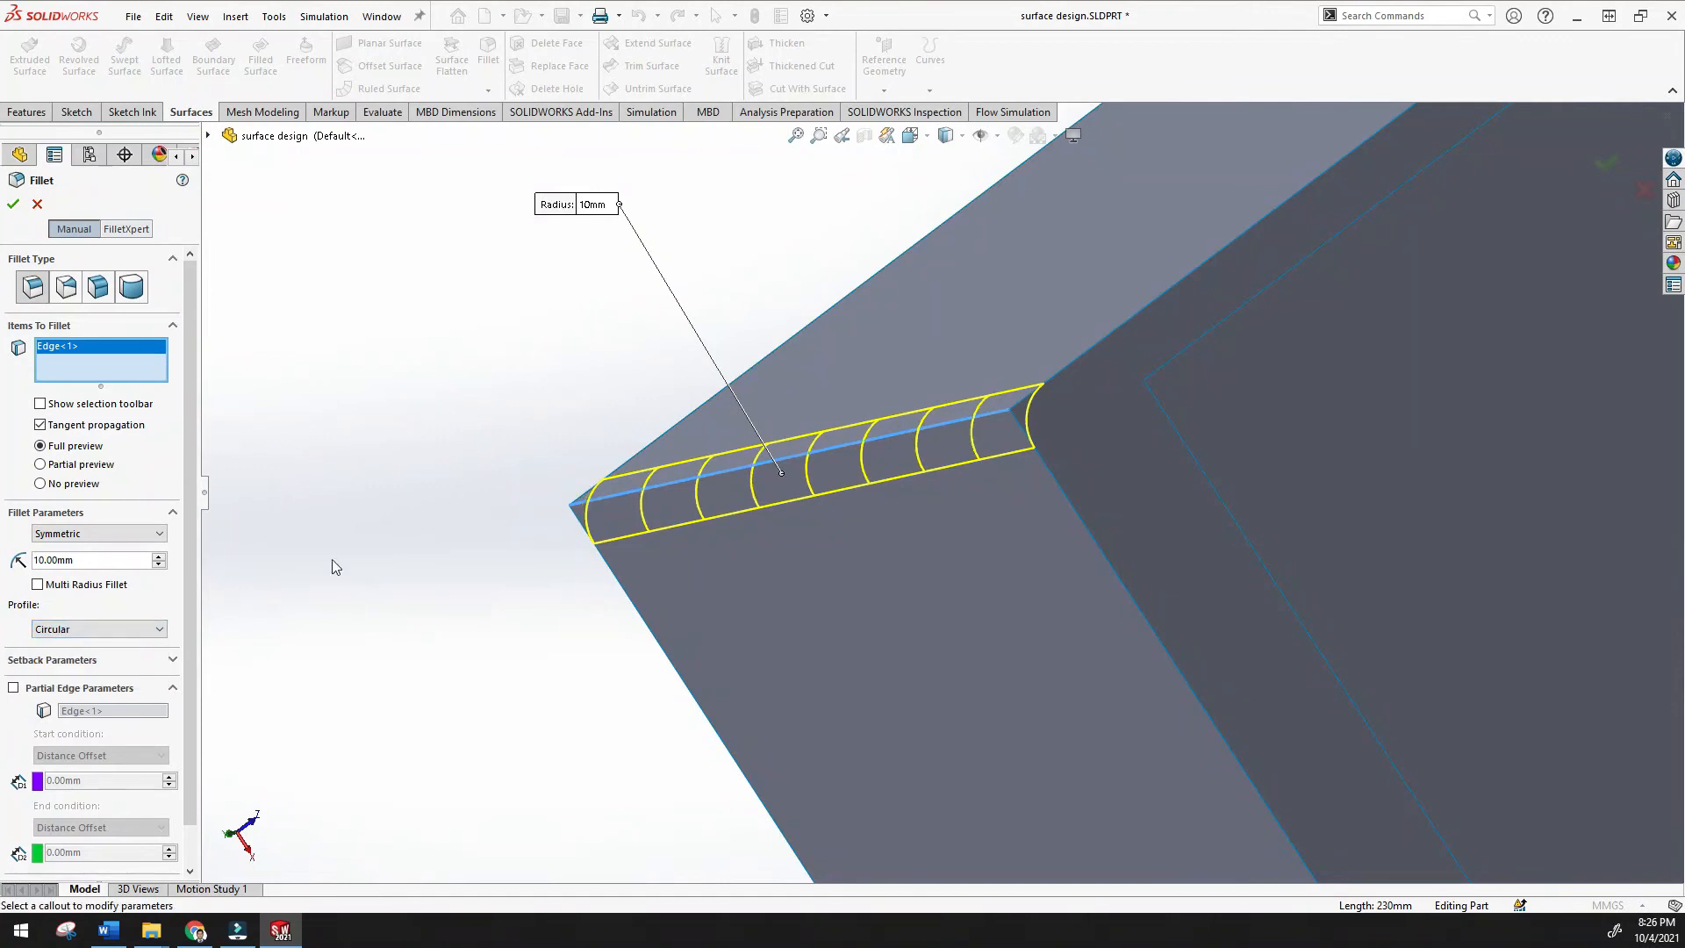
middle_drag(746, 515, 808, 514)
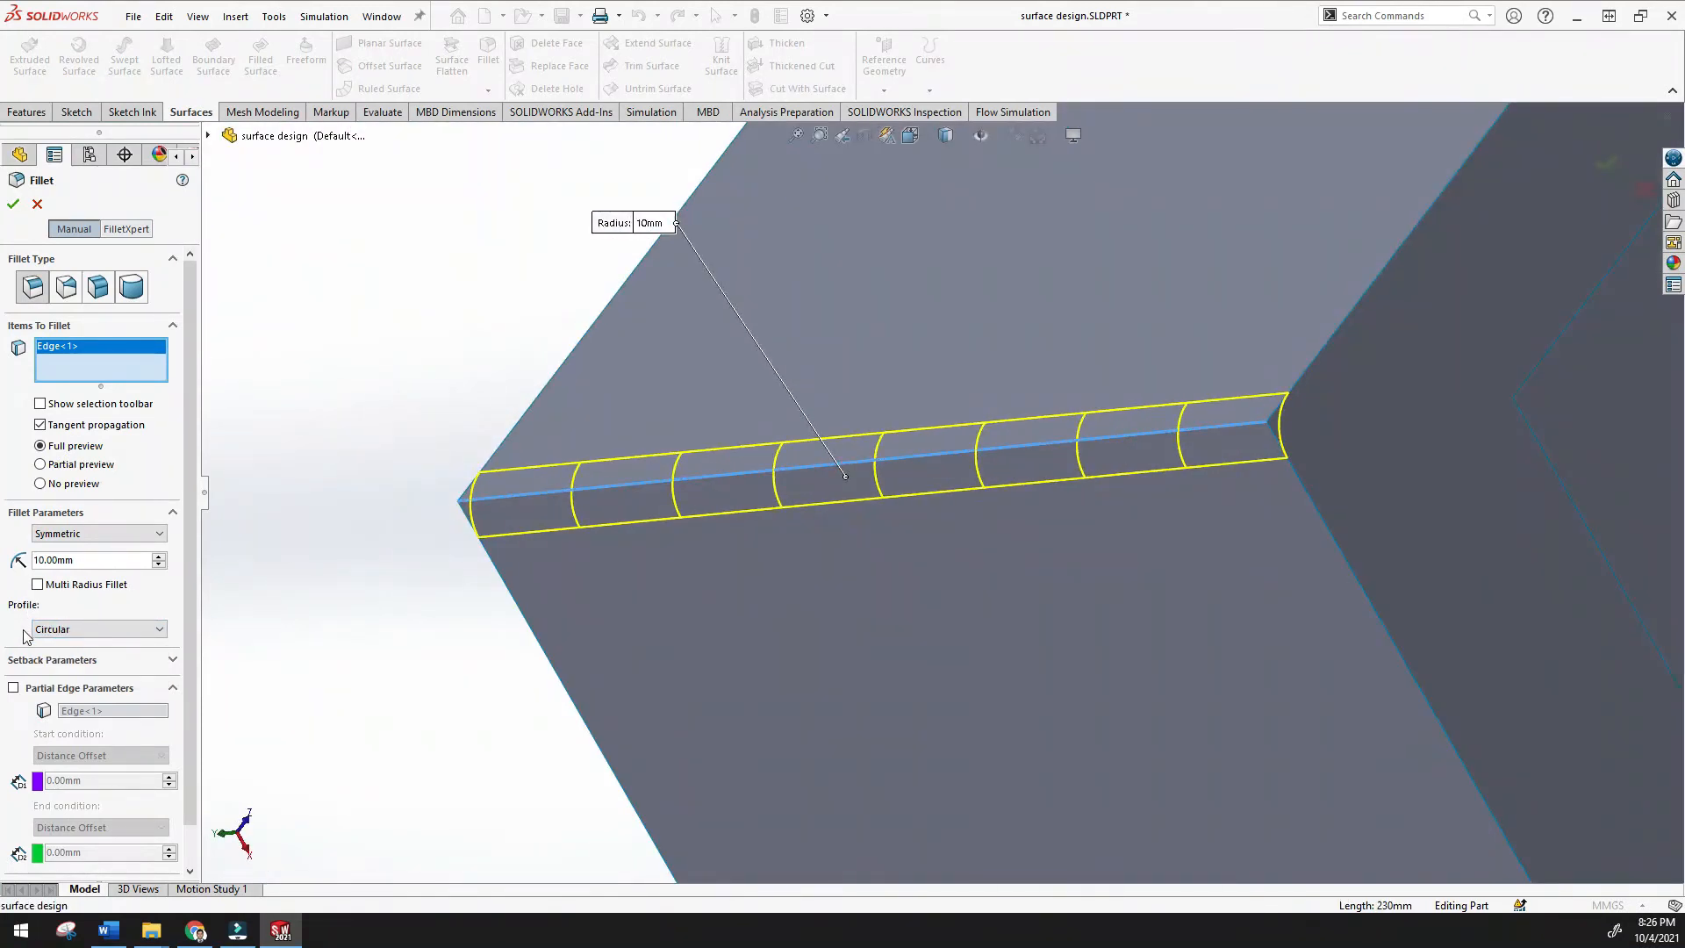
click(73, 630)
click(97, 660)
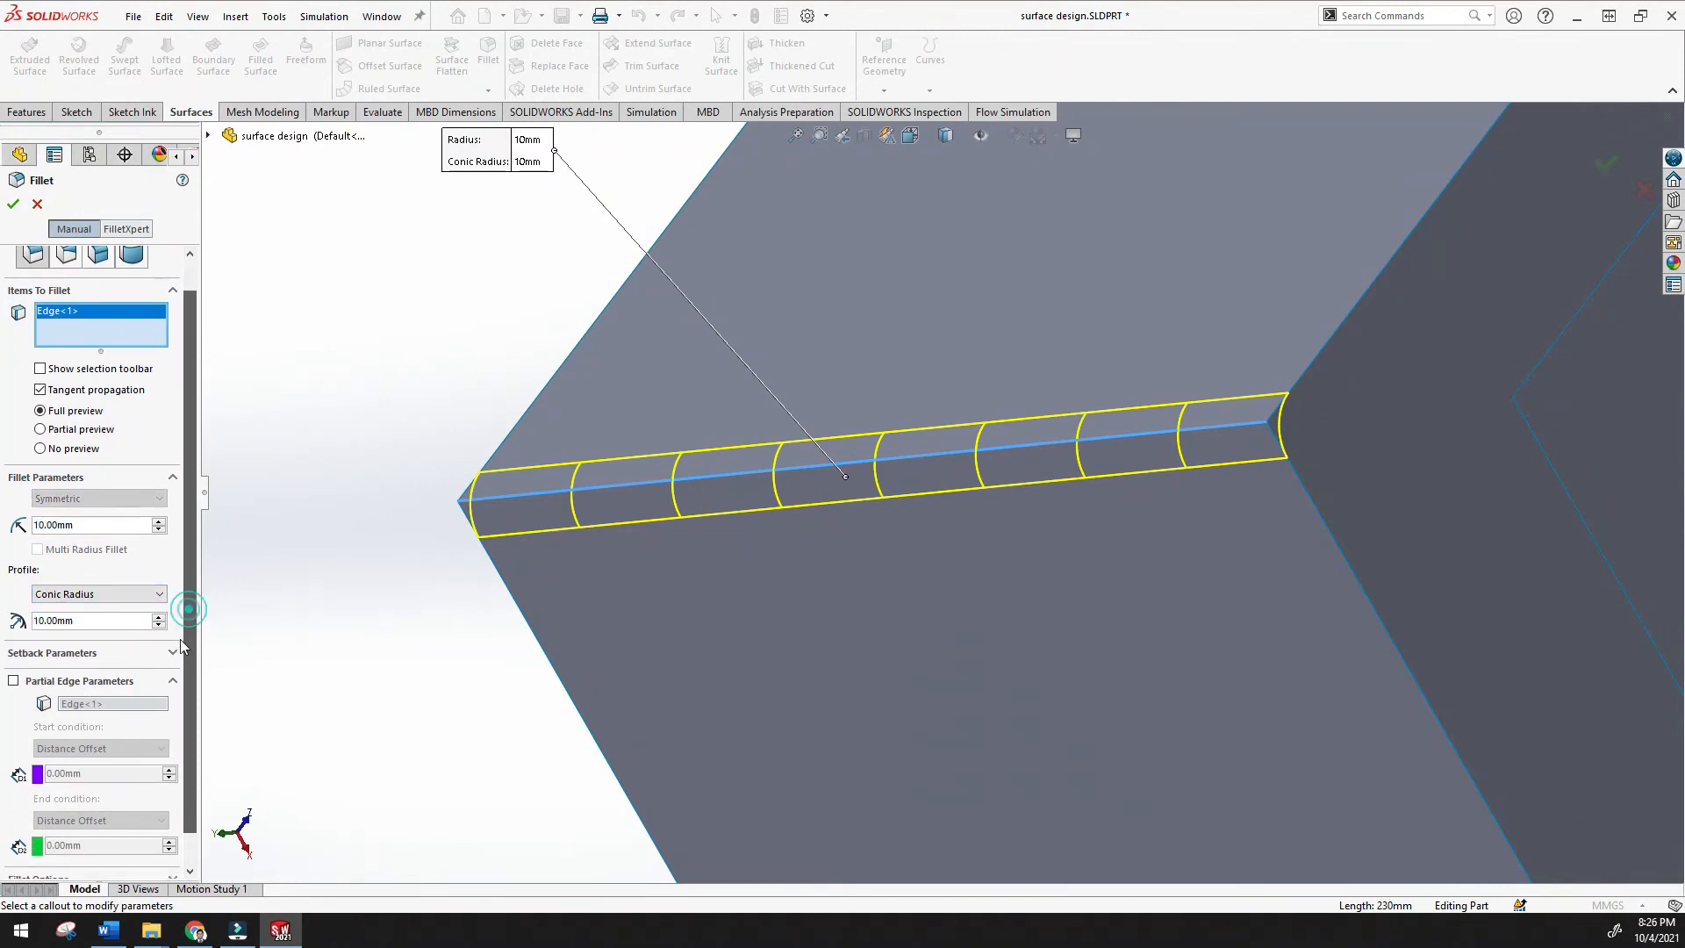
scroll(181, 639, down, 2)
click(144, 563)
click(124, 574)
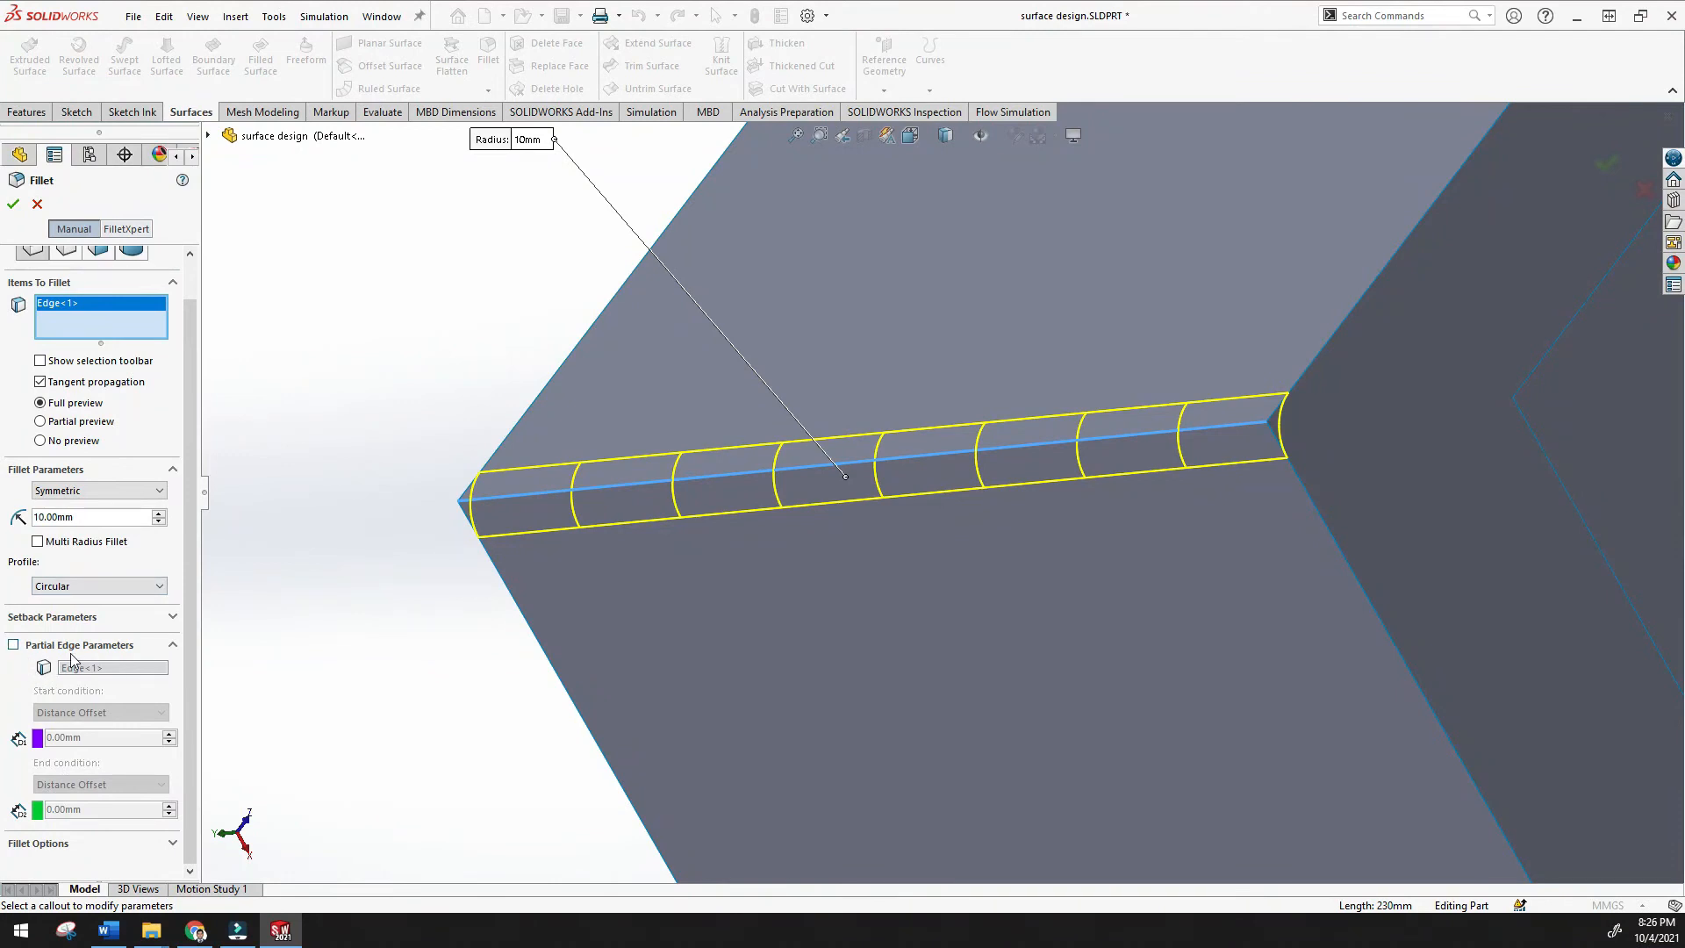
Try the partial edge option and switch it off, and try applying the 10 mm setback distance to all
click(14, 647)
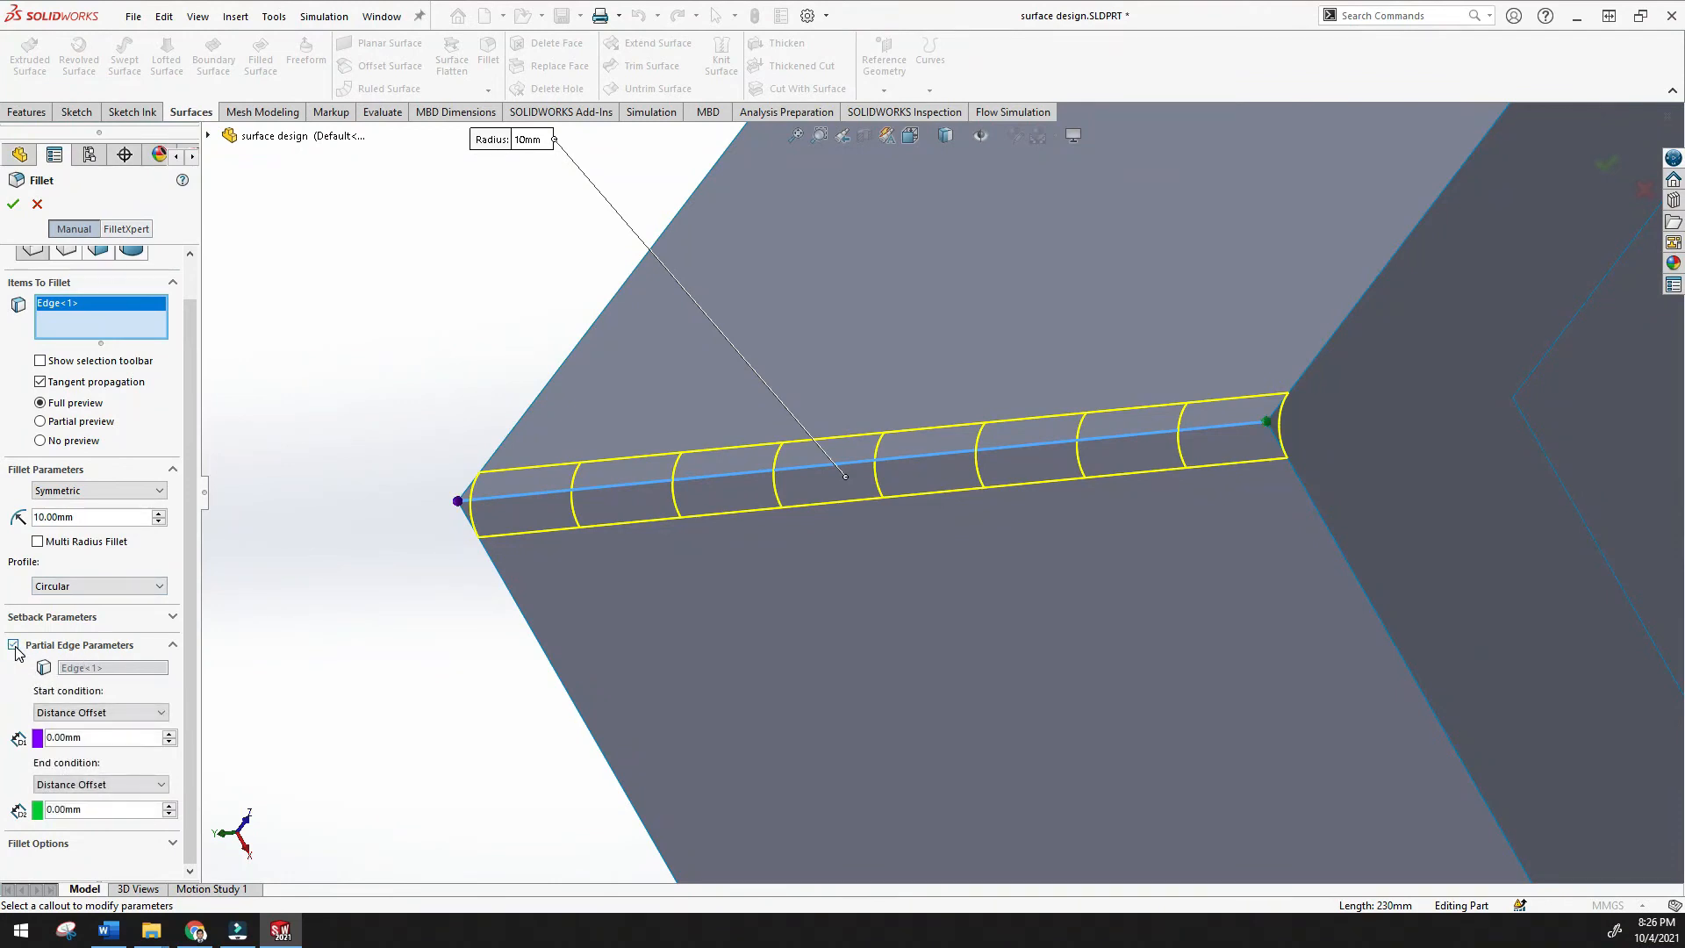
click(14, 647)
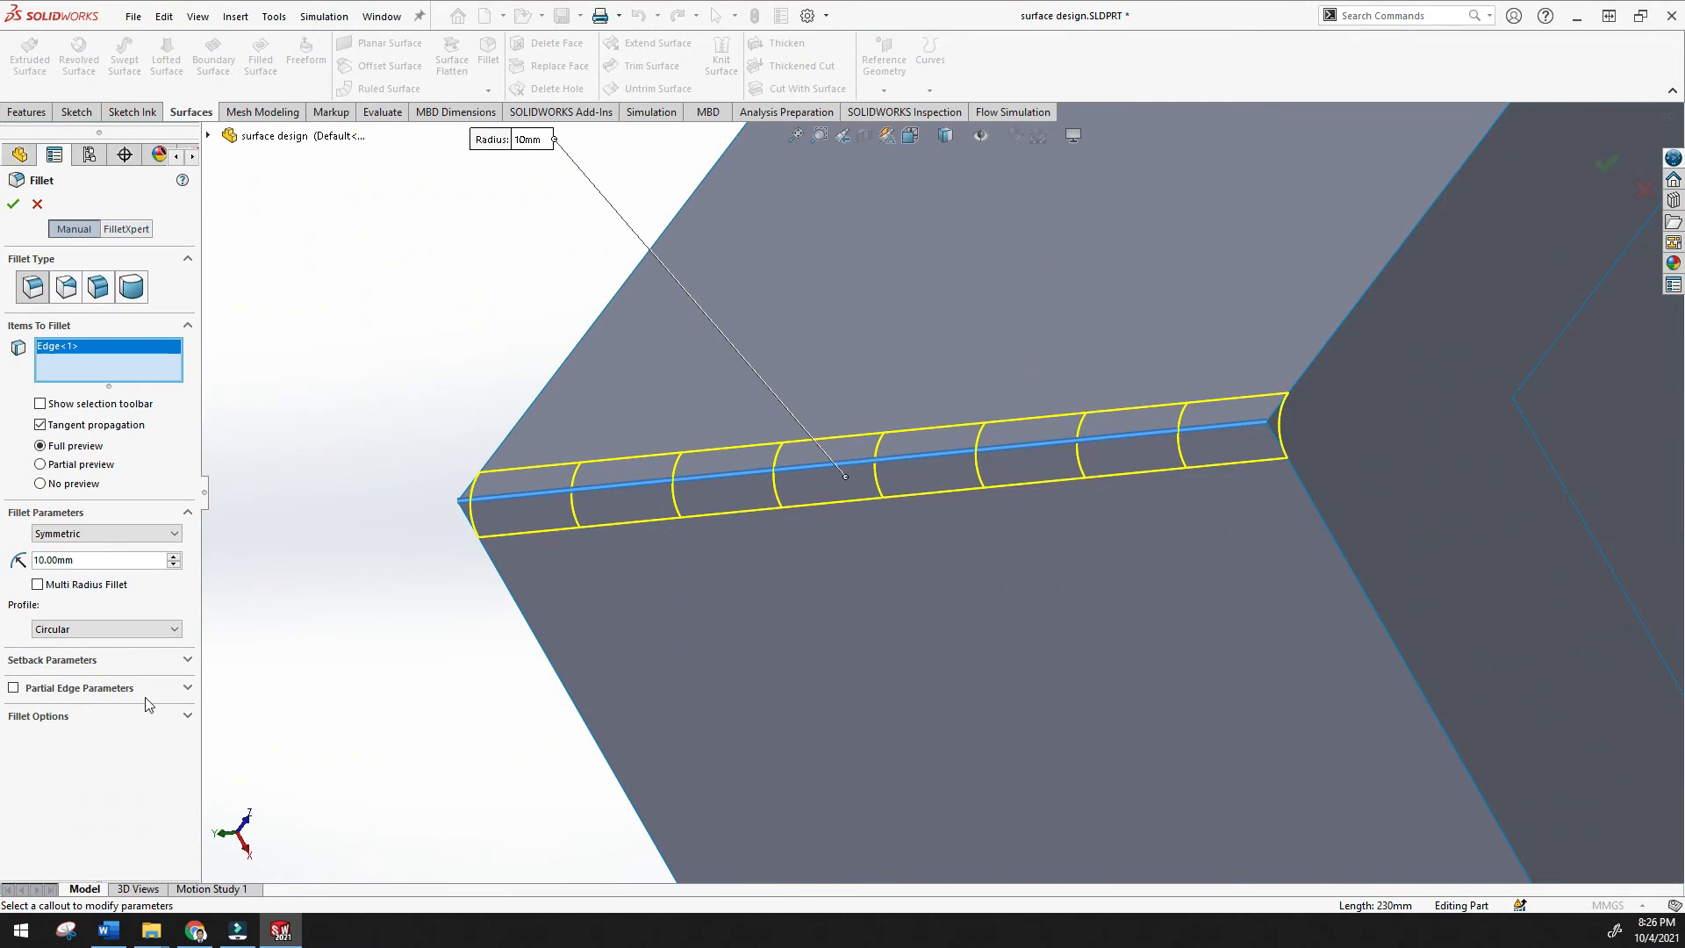
click(185, 663)
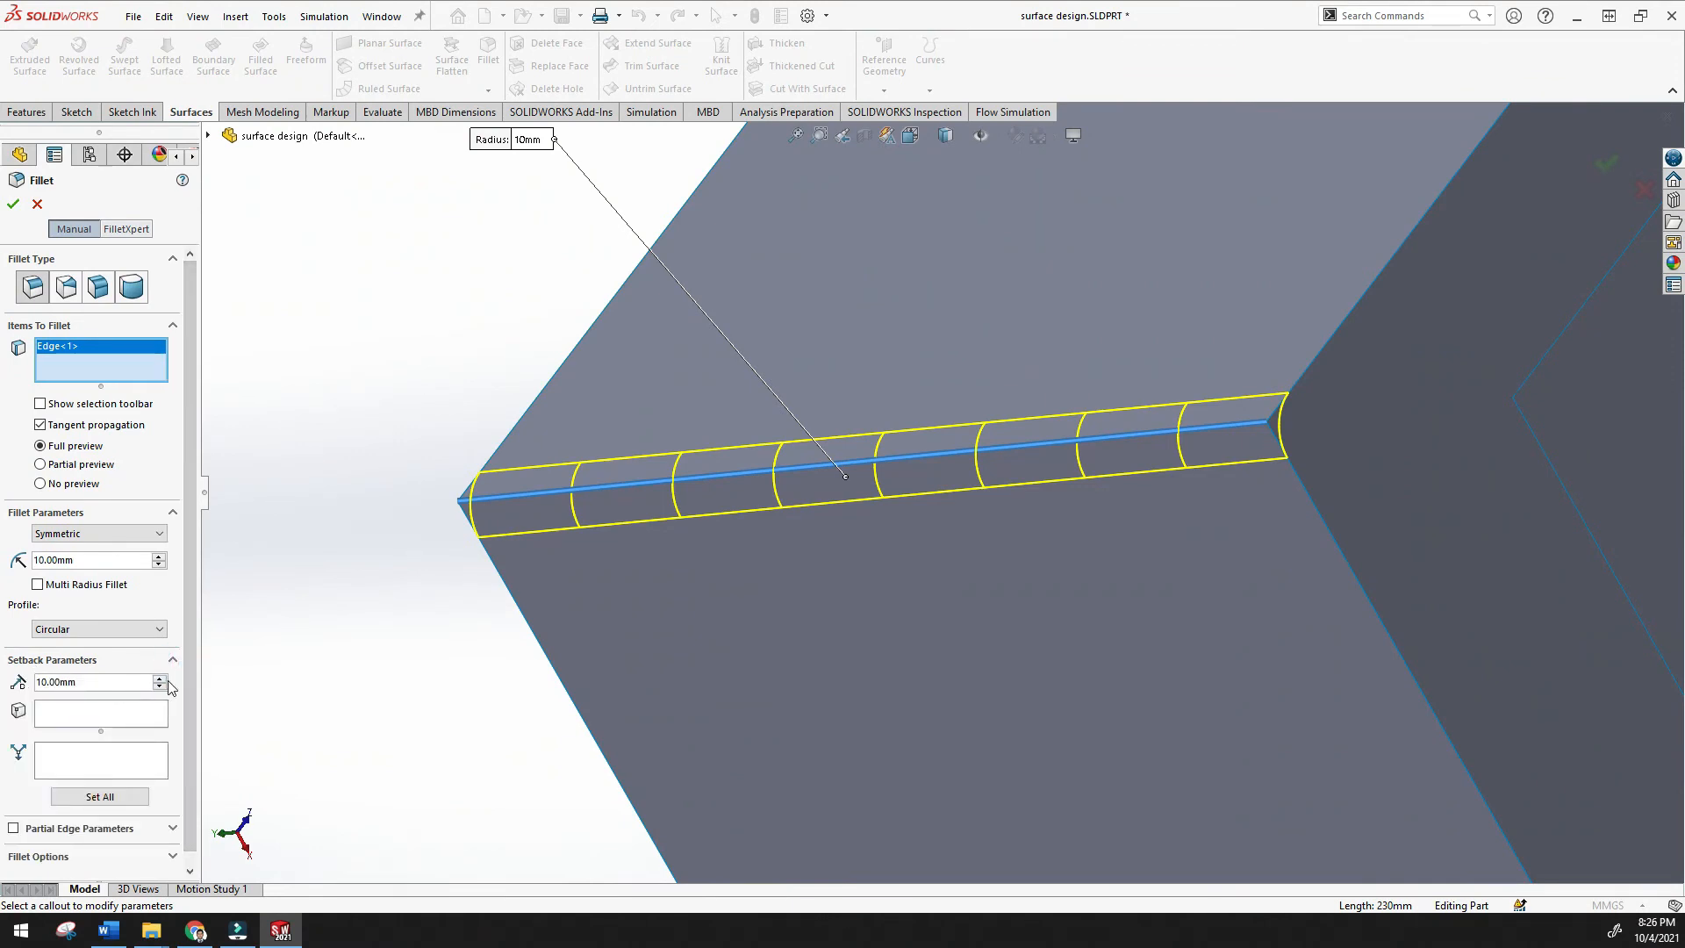
click(157, 678)
click(158, 687)
click(101, 795)
Show the partial edge parameters and the fillet options, including the overflow types, for the edge fillet
click(174, 830)
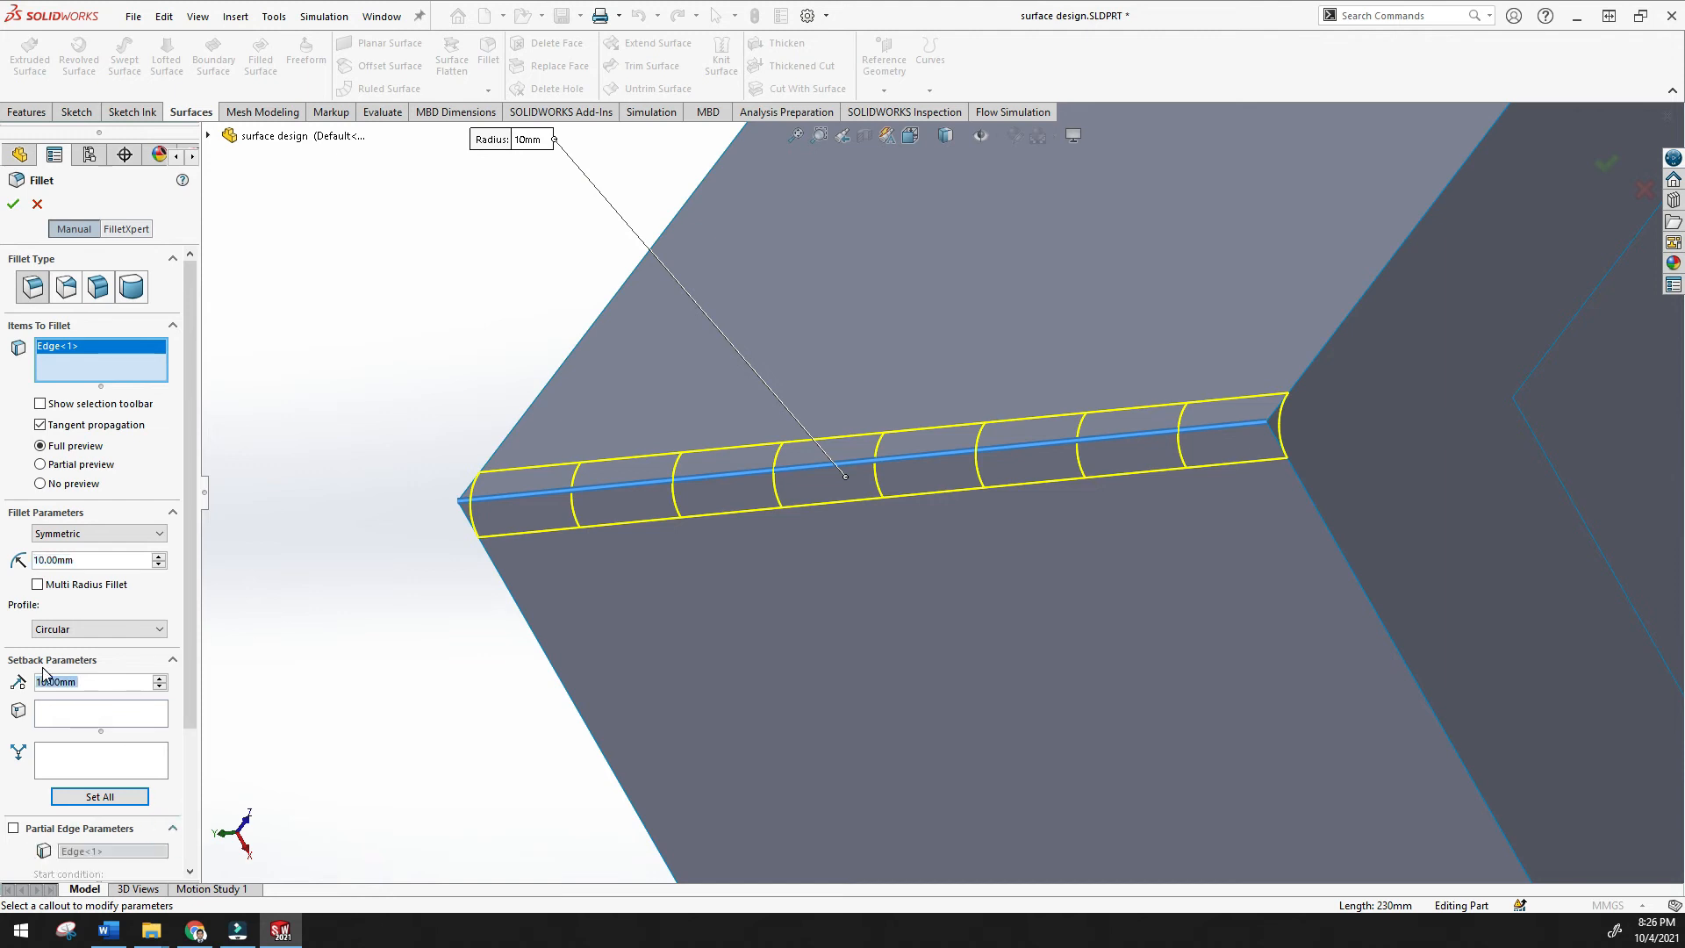
drag(184, 696, 175, 833)
scroll(173, 832, down, 1)
click(167, 812)
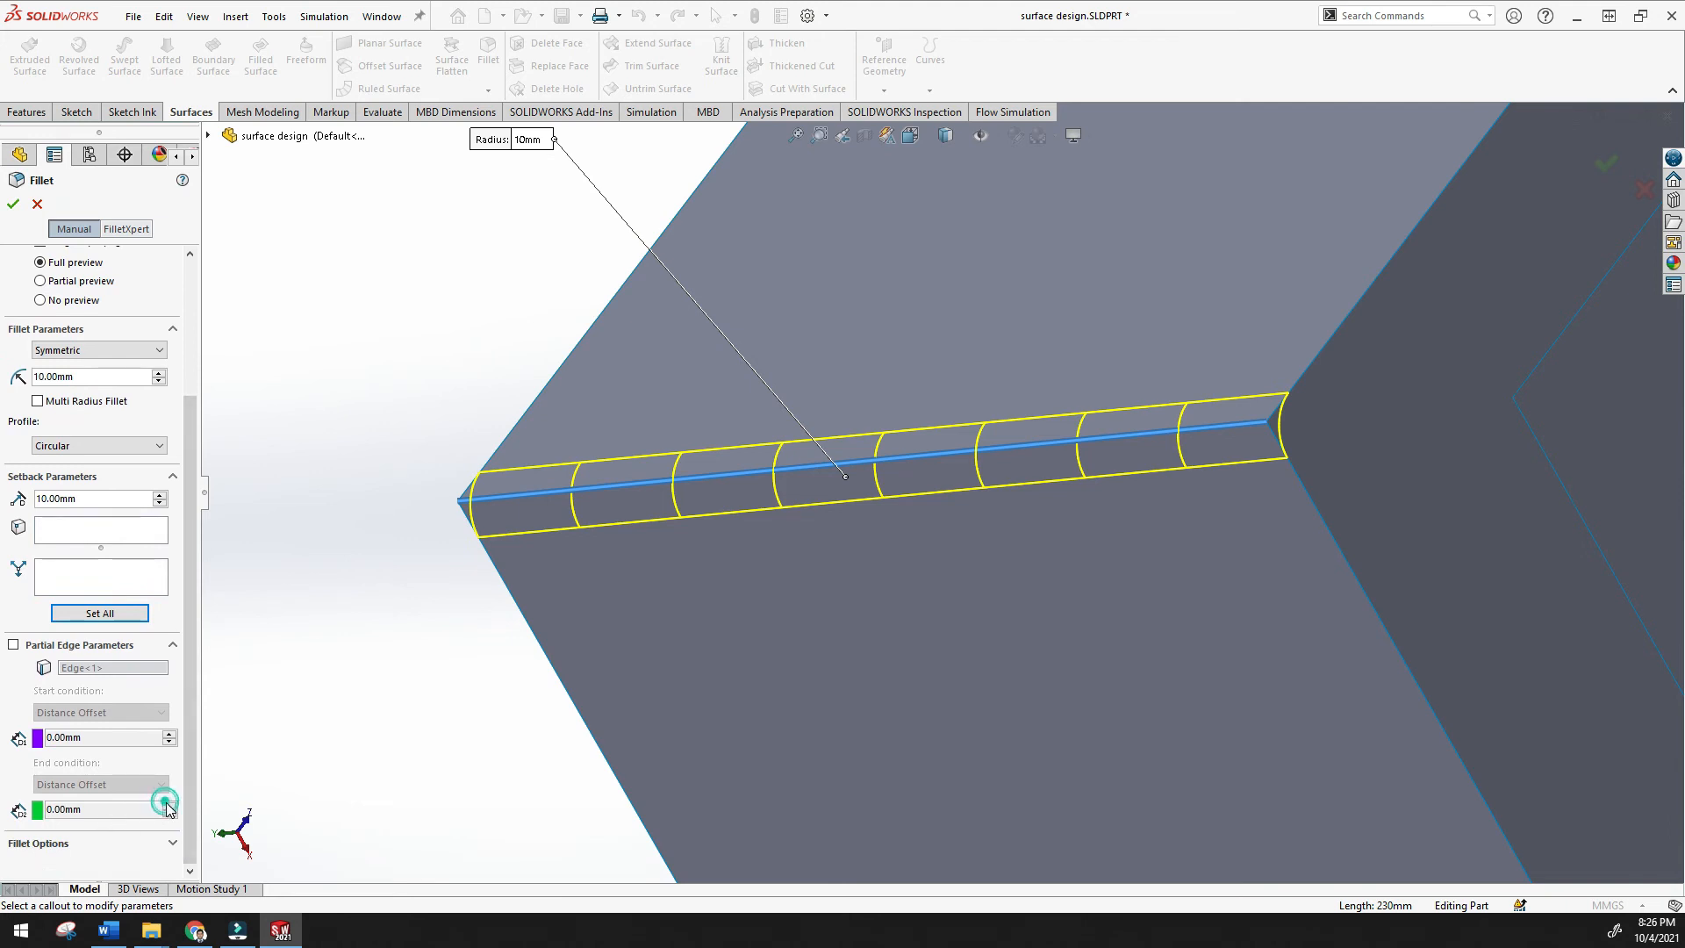
click(172, 843)
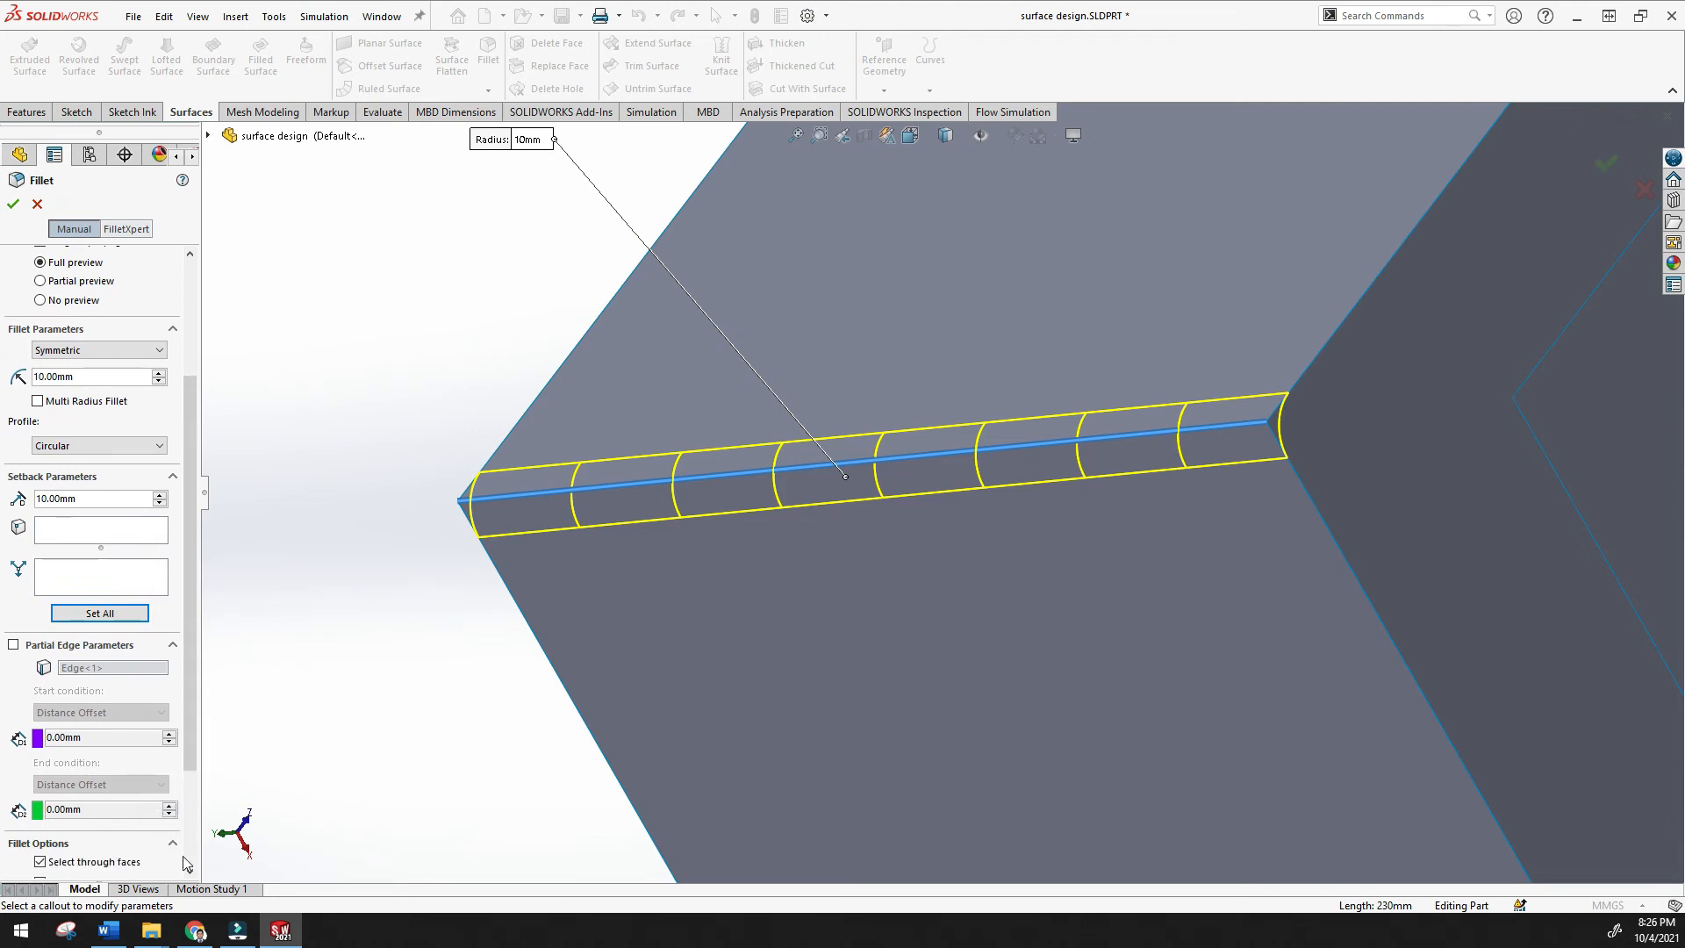
drag(183, 733, 188, 827)
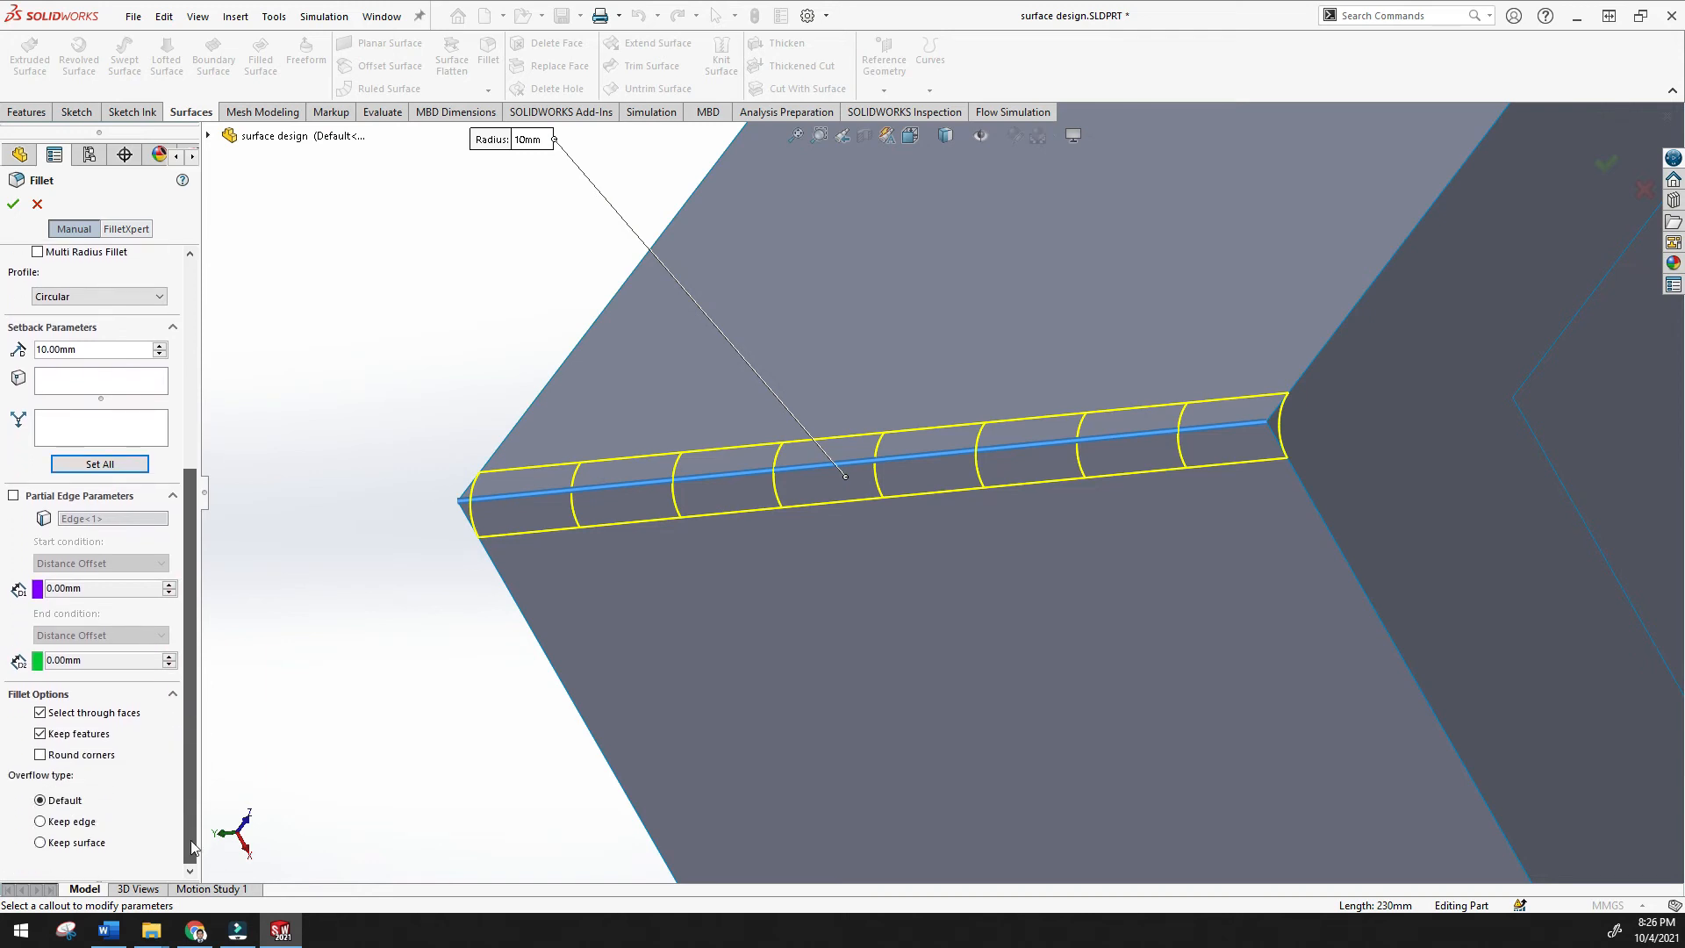
Toggle the Keep features and Select through faces options off and on, and set the overflow type to Keep edge
click(43, 734)
click(42, 733)
click(40, 715)
click(40, 716)
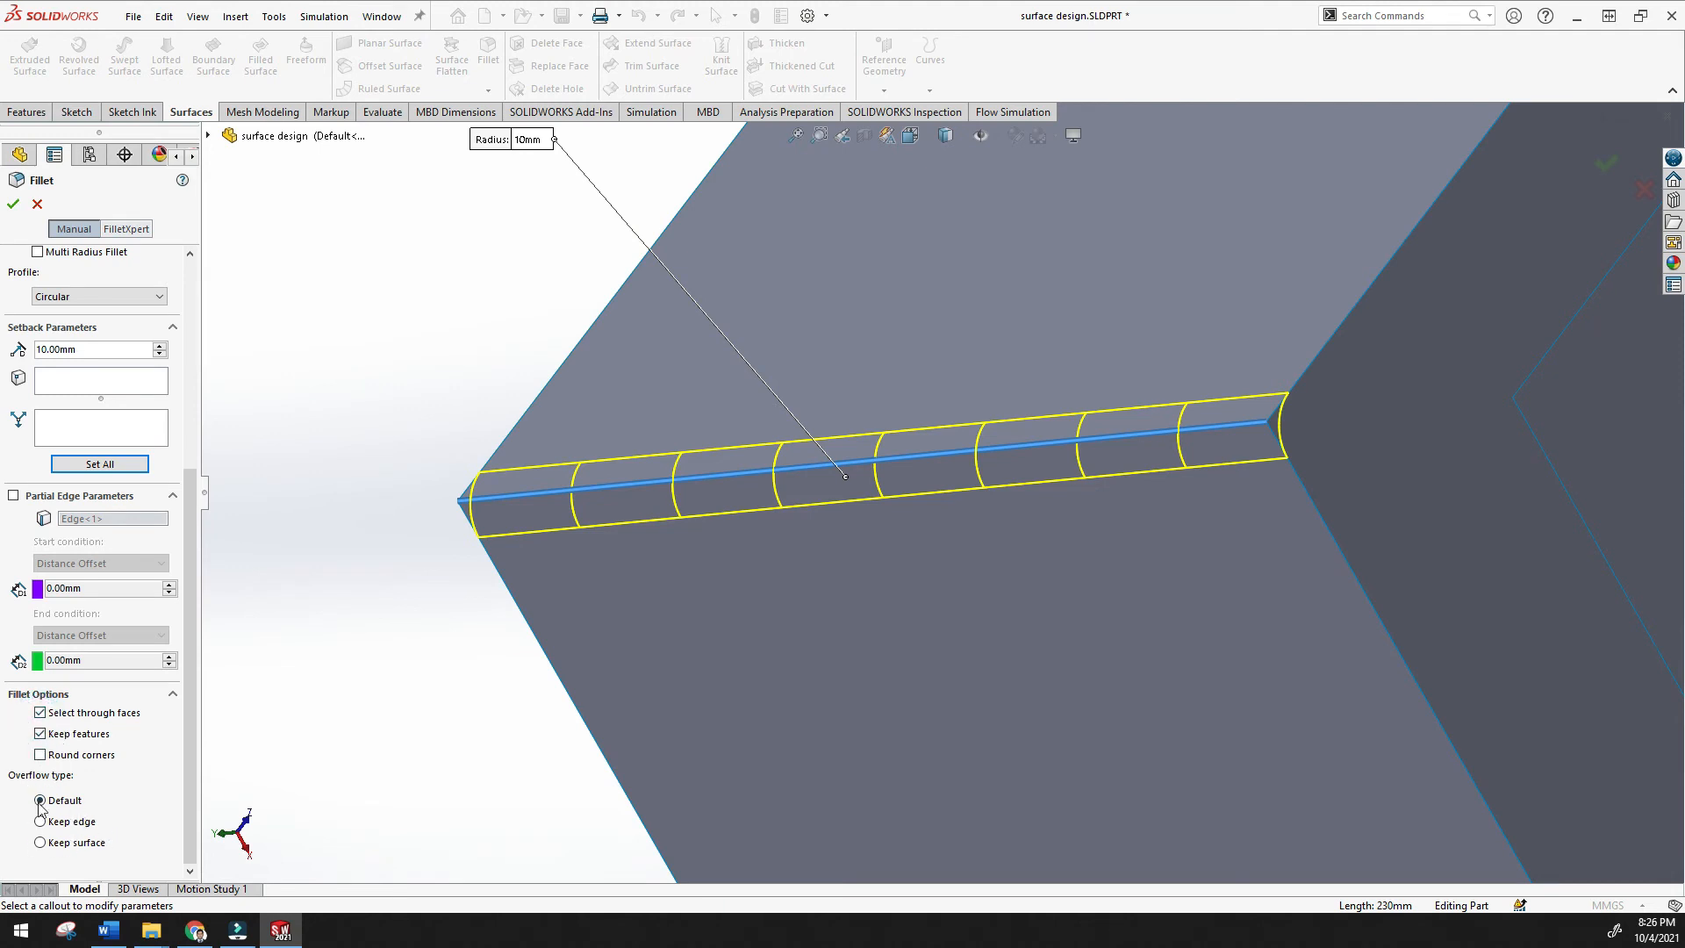
click(66, 823)
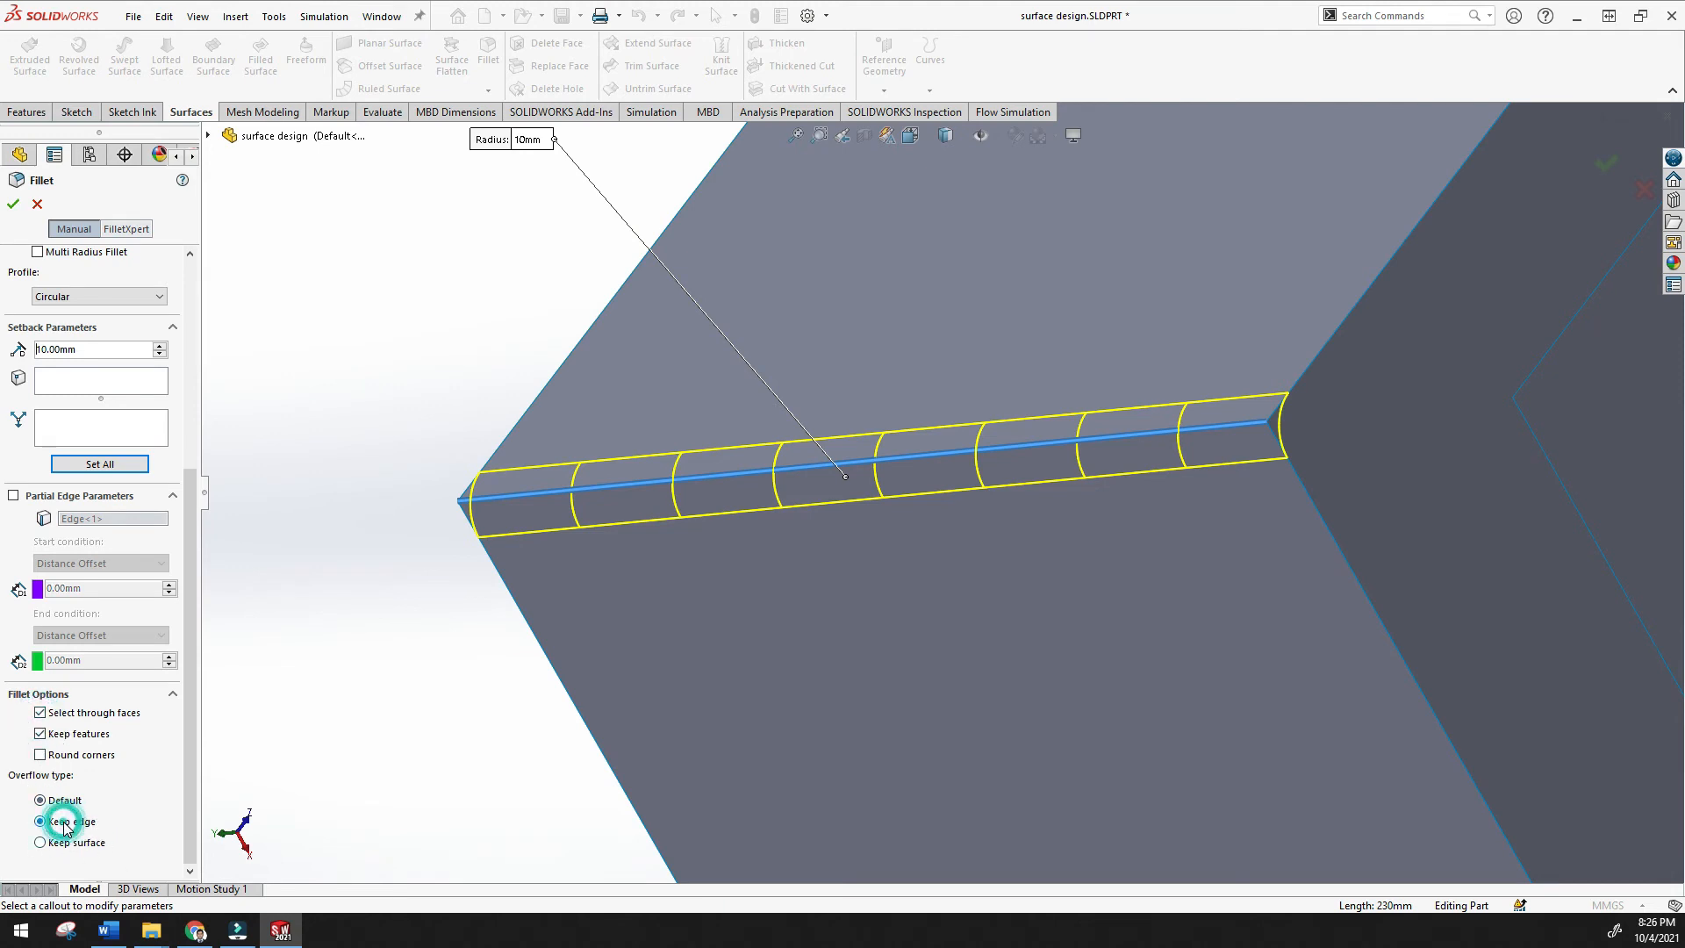
Cycle the overflow type through Keep edge and Keep surface, restore Default, and collapse the fillet options, partial edge and setback parameters
click(65, 824)
click(54, 844)
click(54, 845)
click(44, 823)
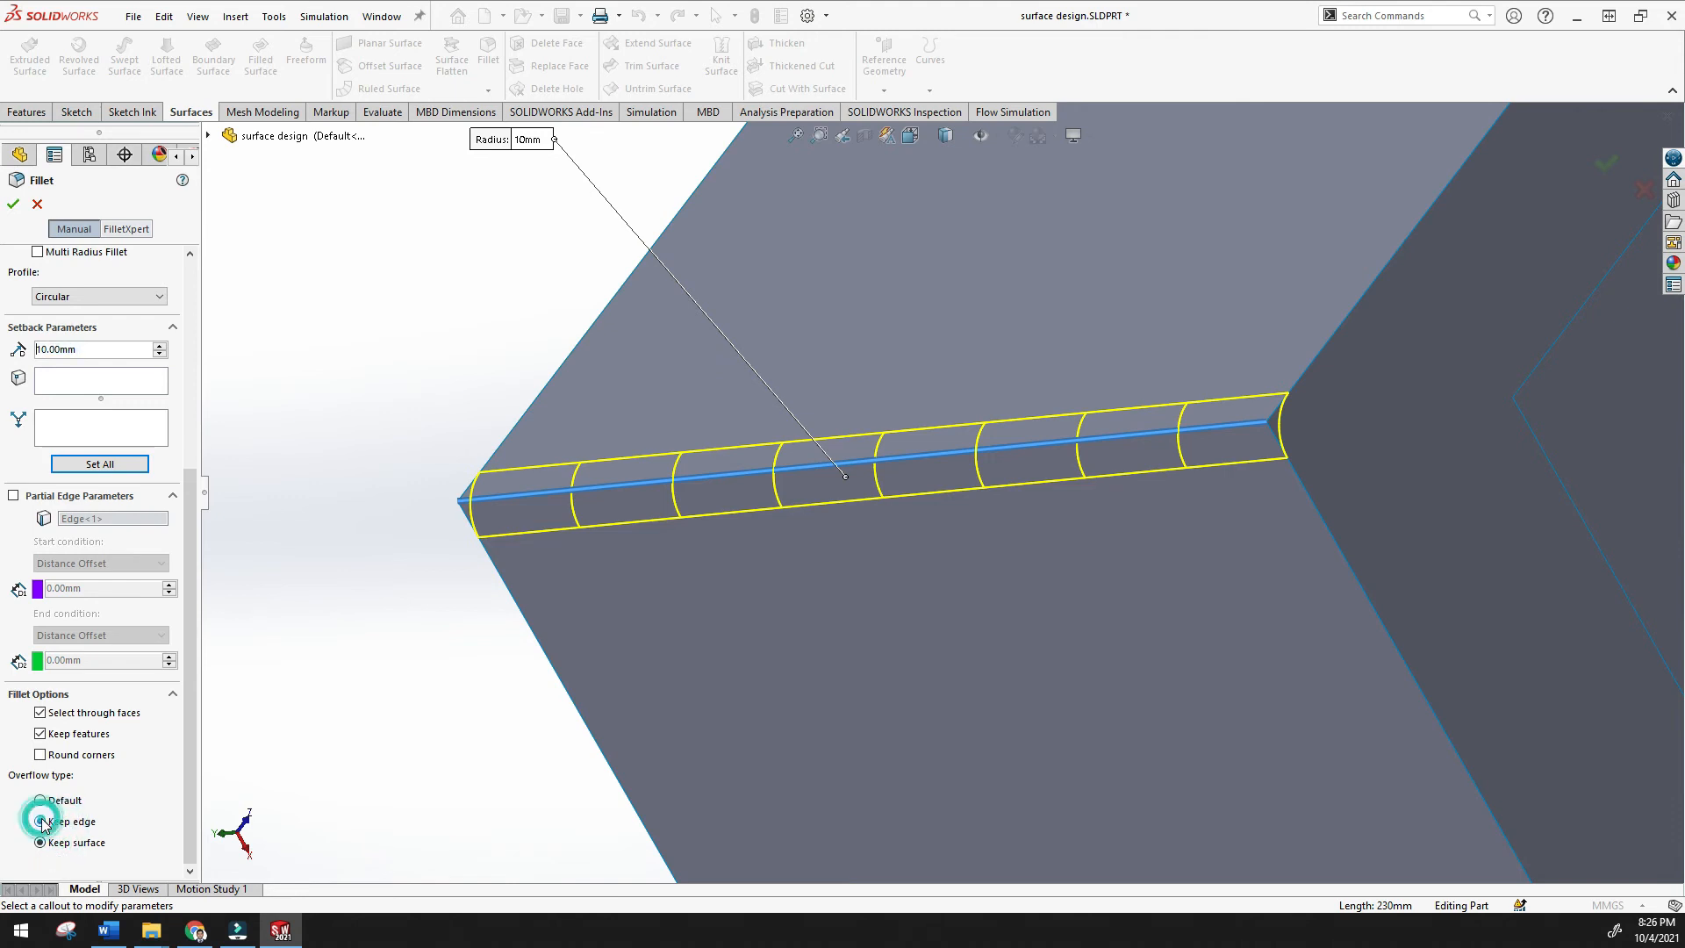
click(41, 800)
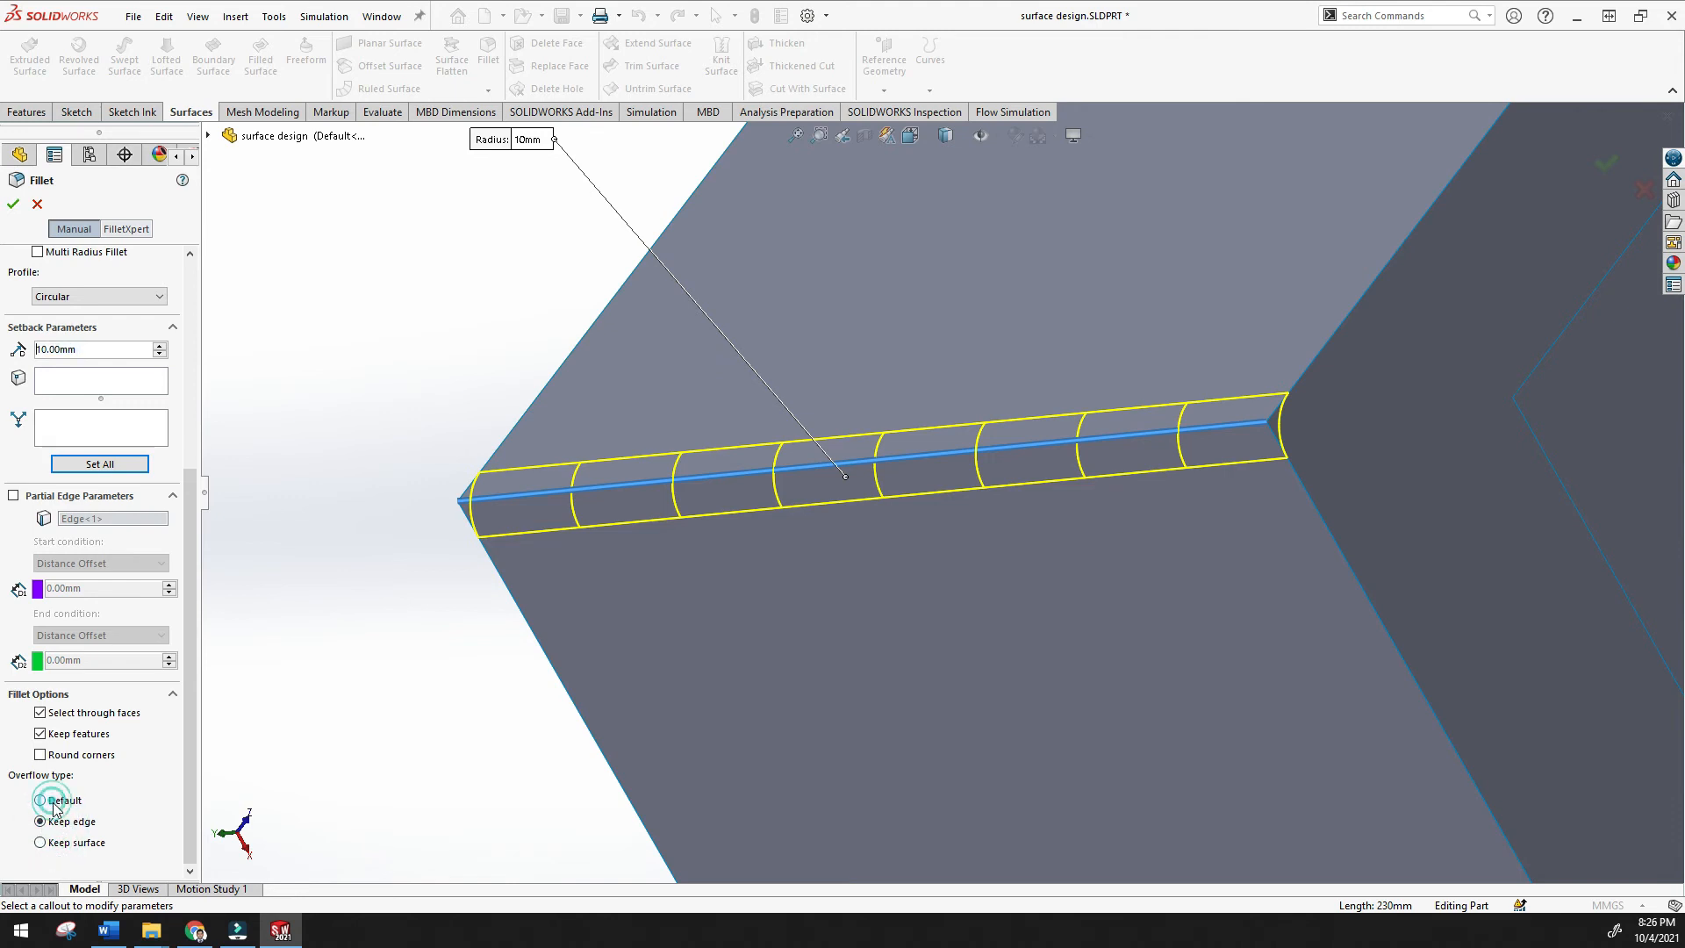
click(173, 696)
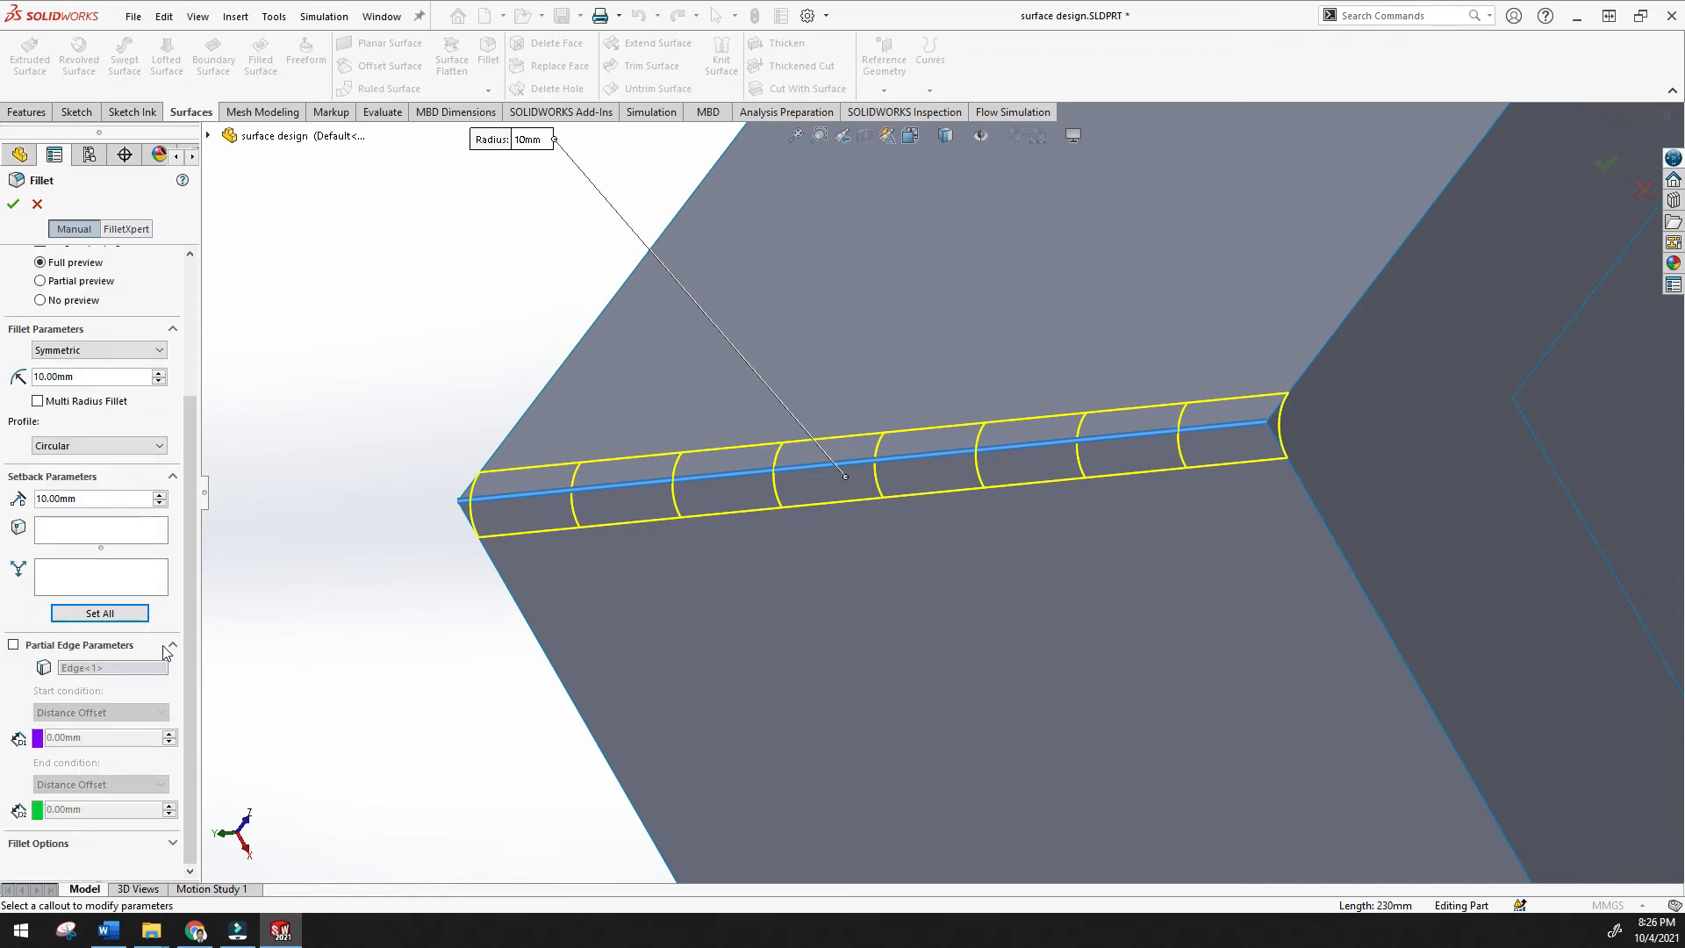
click(172, 646)
click(170, 648)
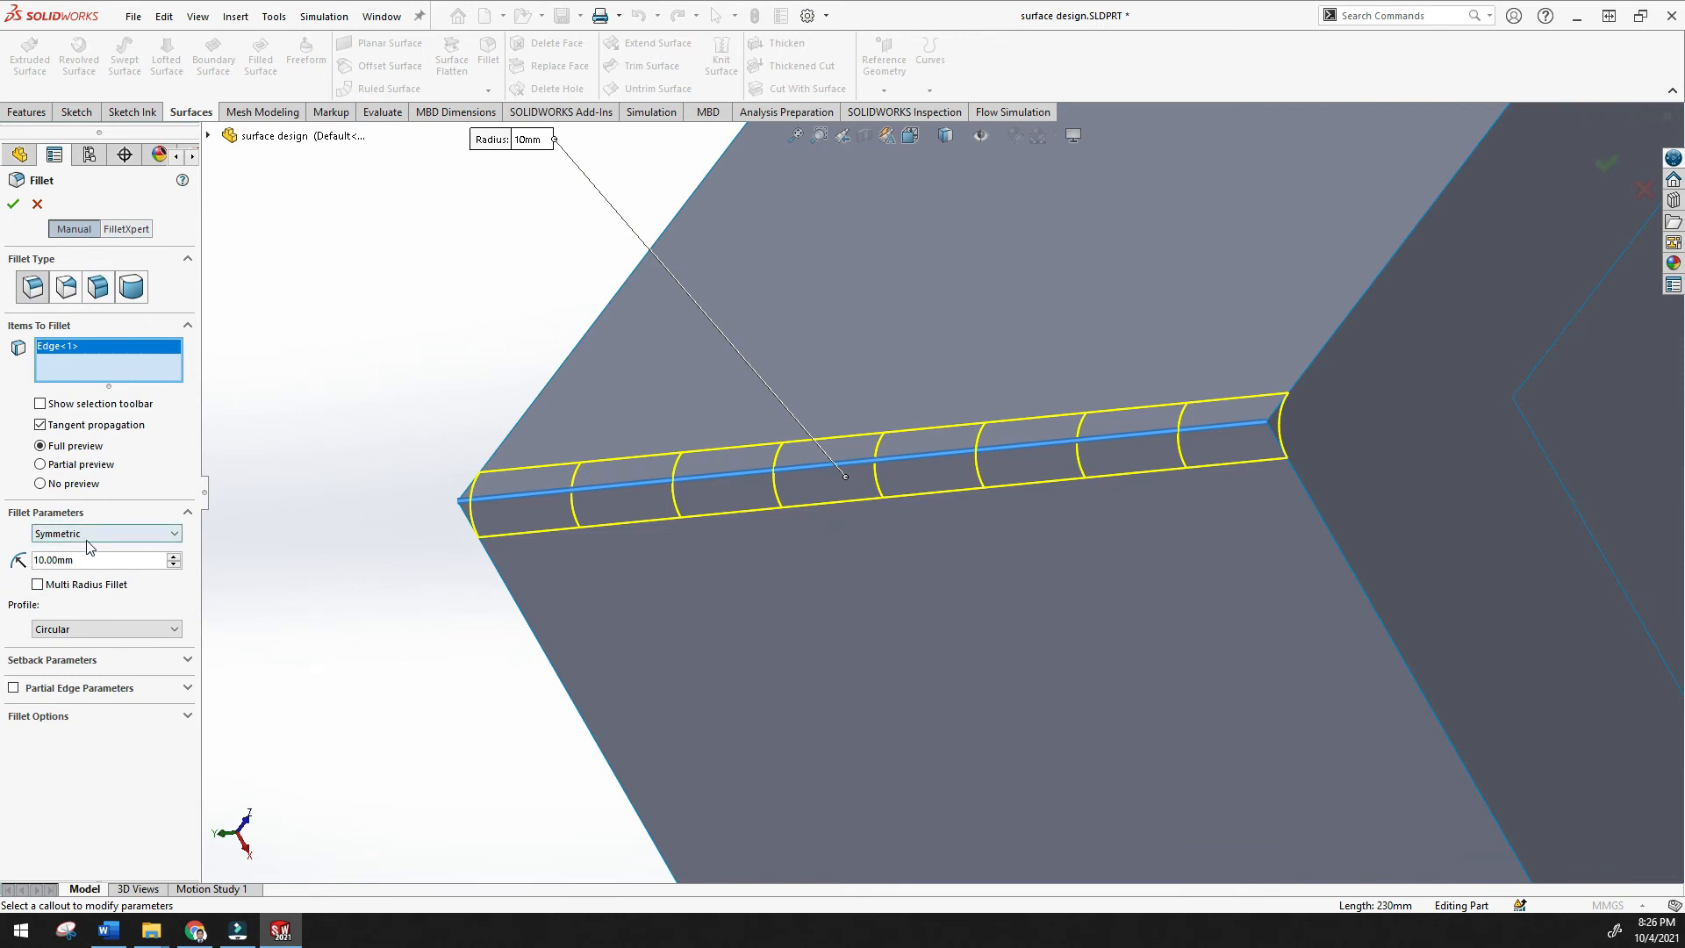
Set the symmetric fillet radius on the selected edge to 2 mm
click(174, 567)
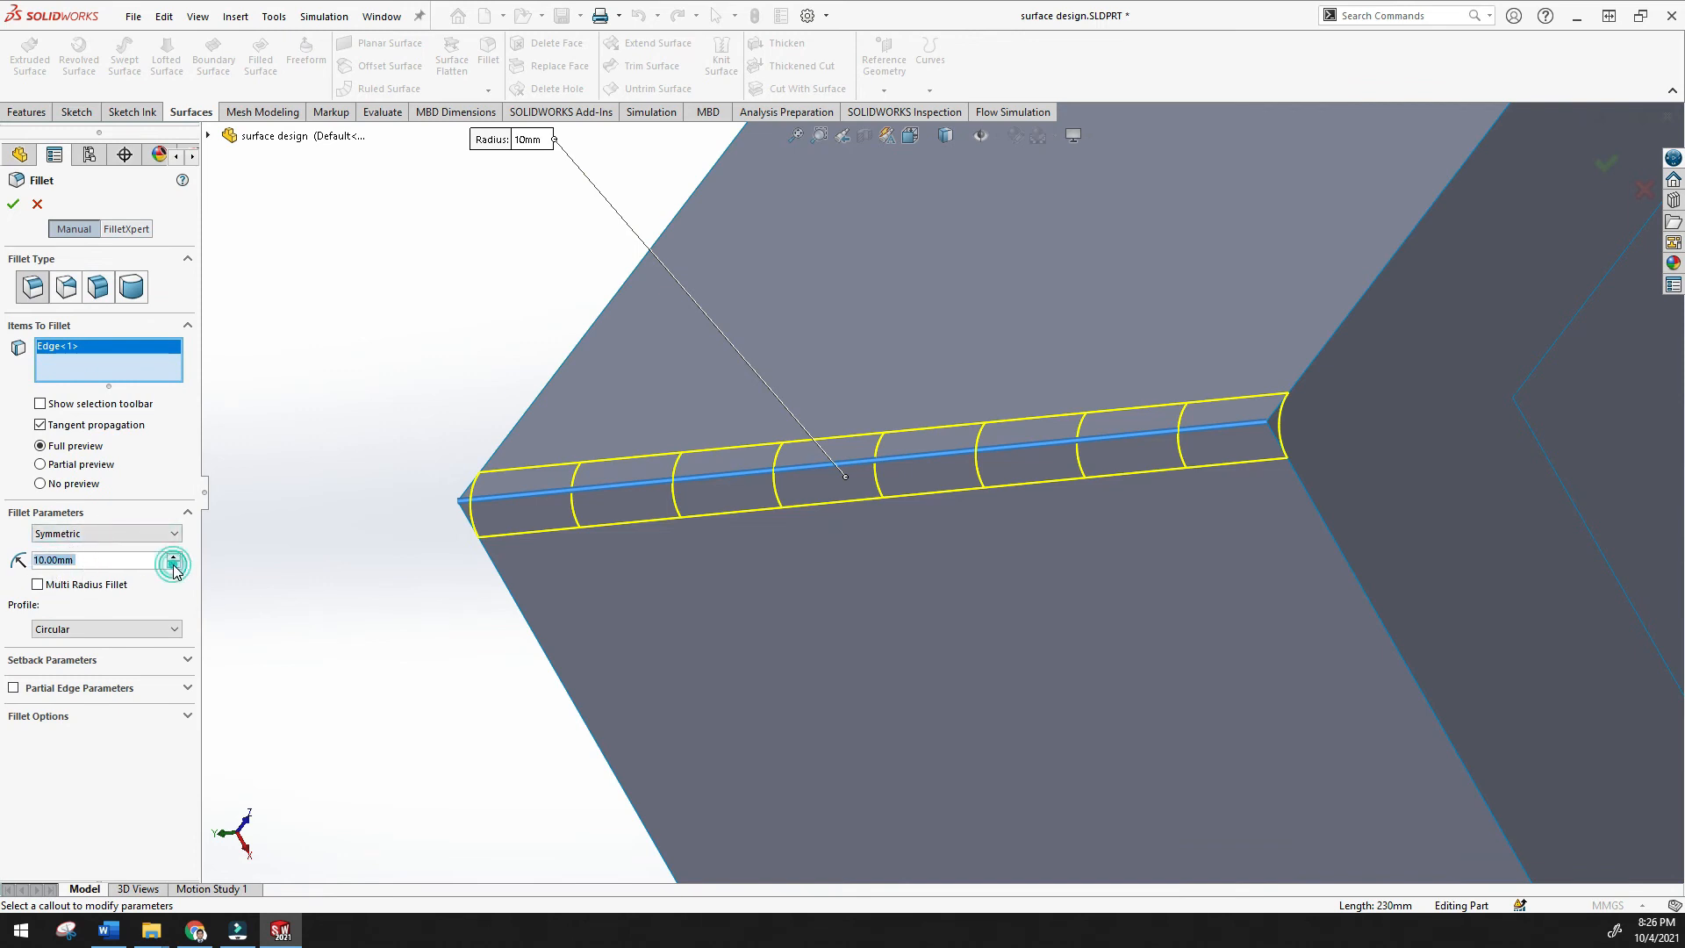
click(174, 565)
text(2)
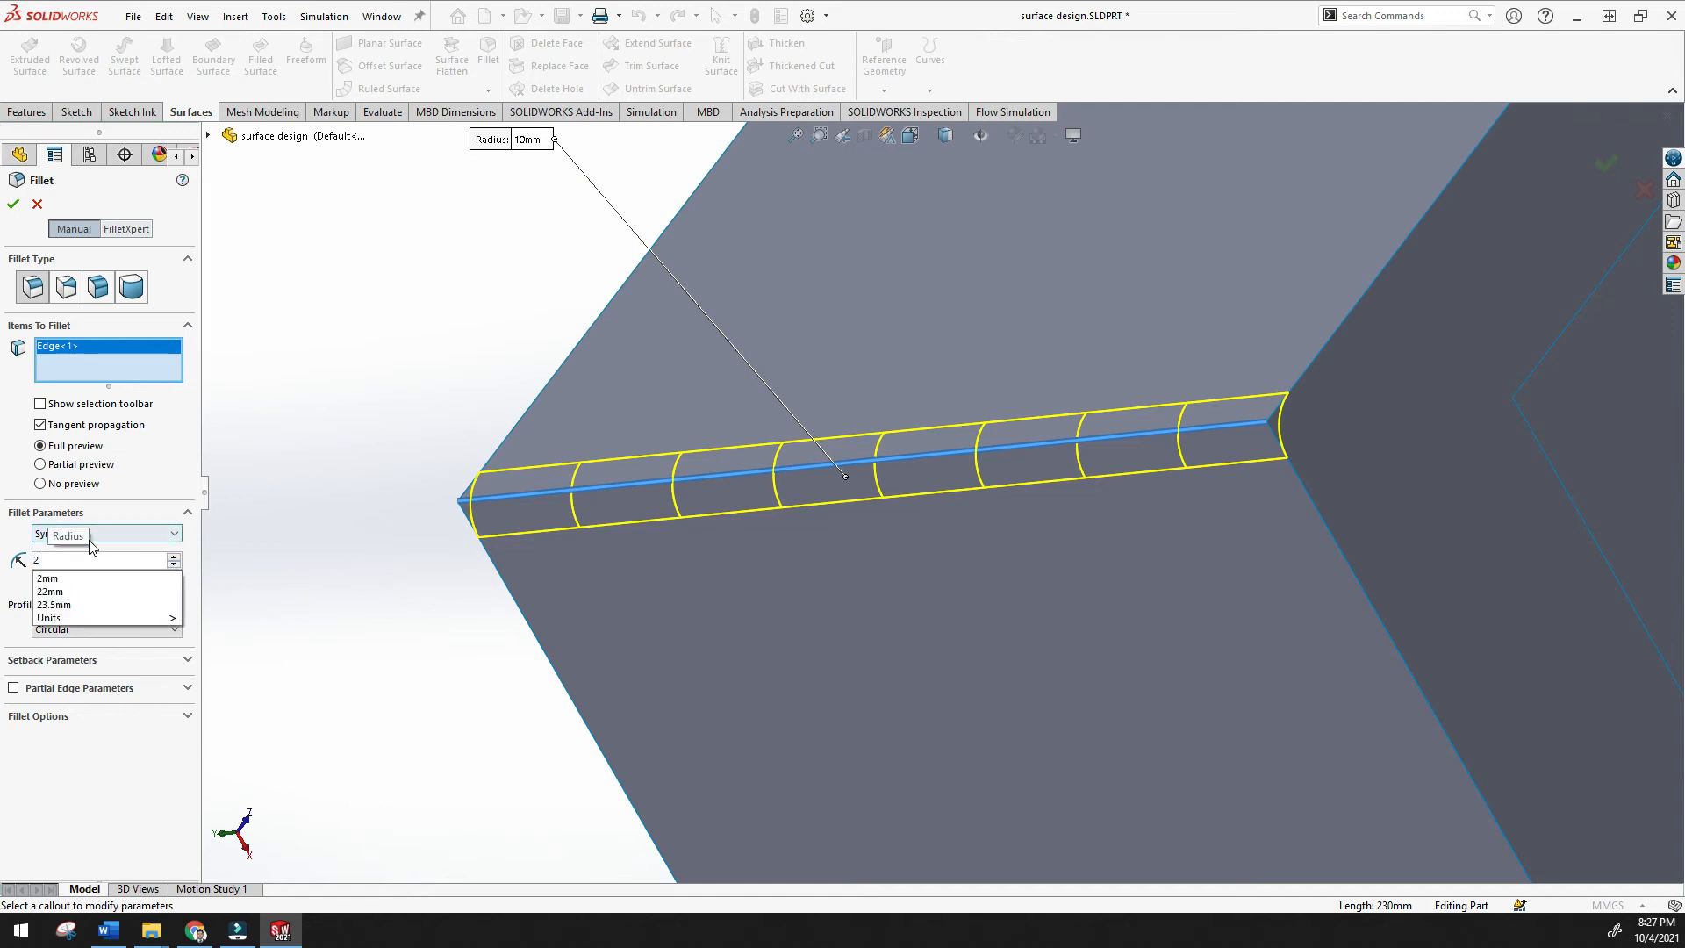
click(386, 579)
scroll(687, 483, down, 3)
scroll(687, 483, up, 2)
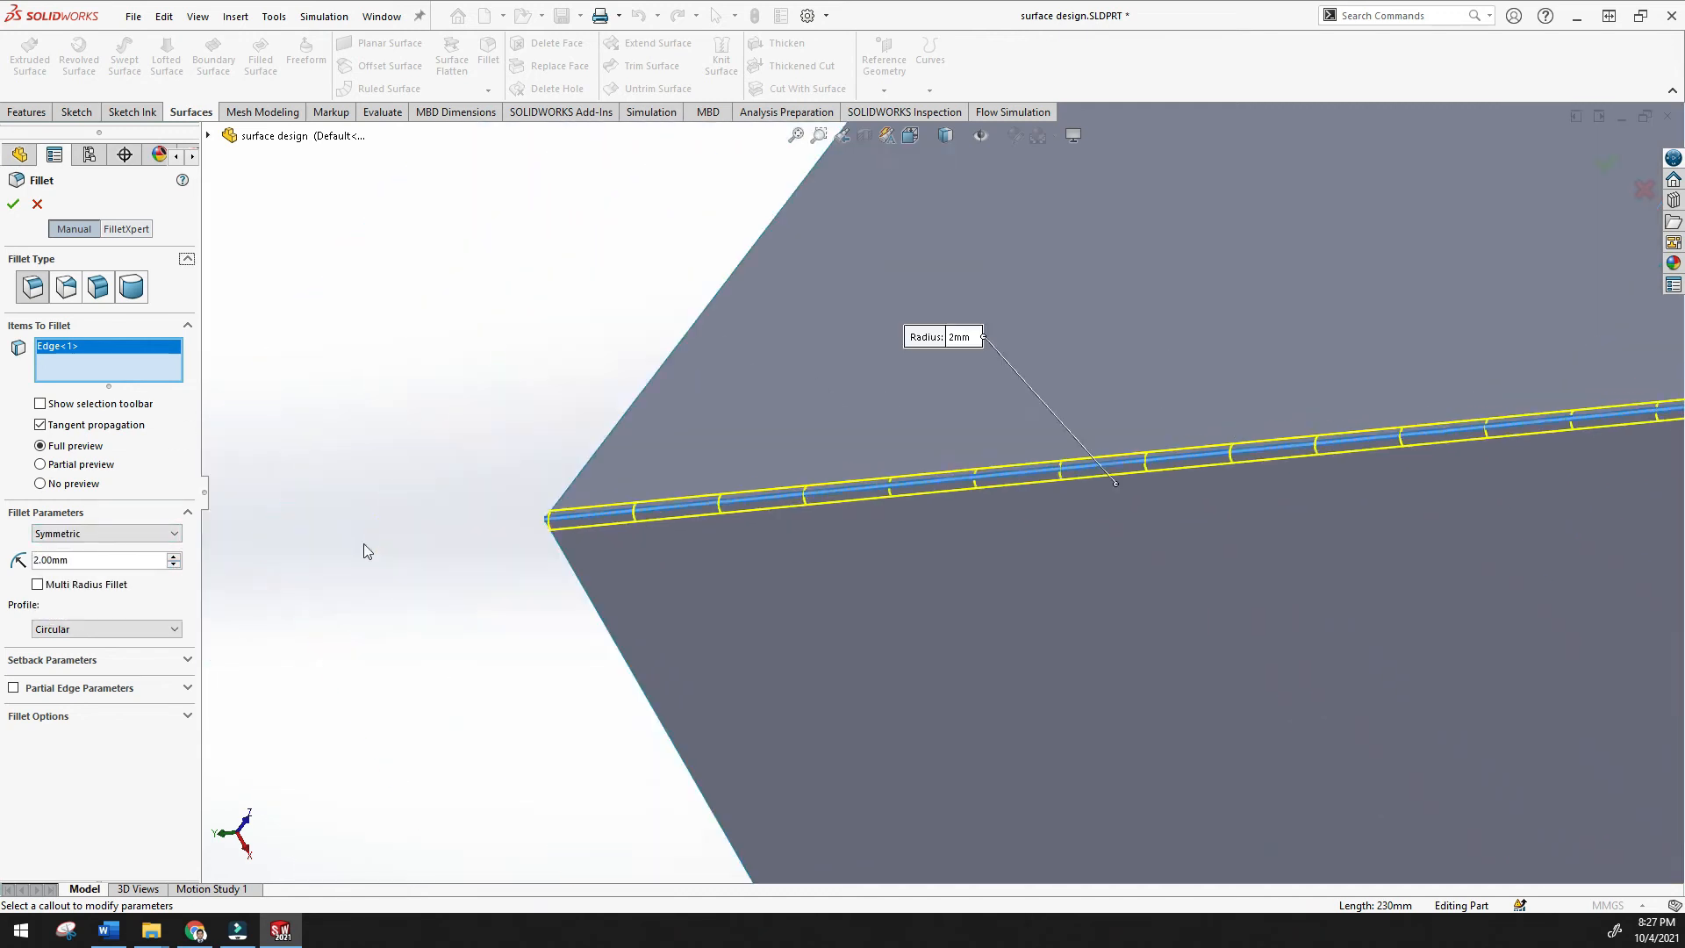
Try an asymmetric fillet on the edge, raising the second radius to 40 mm
click(114, 534)
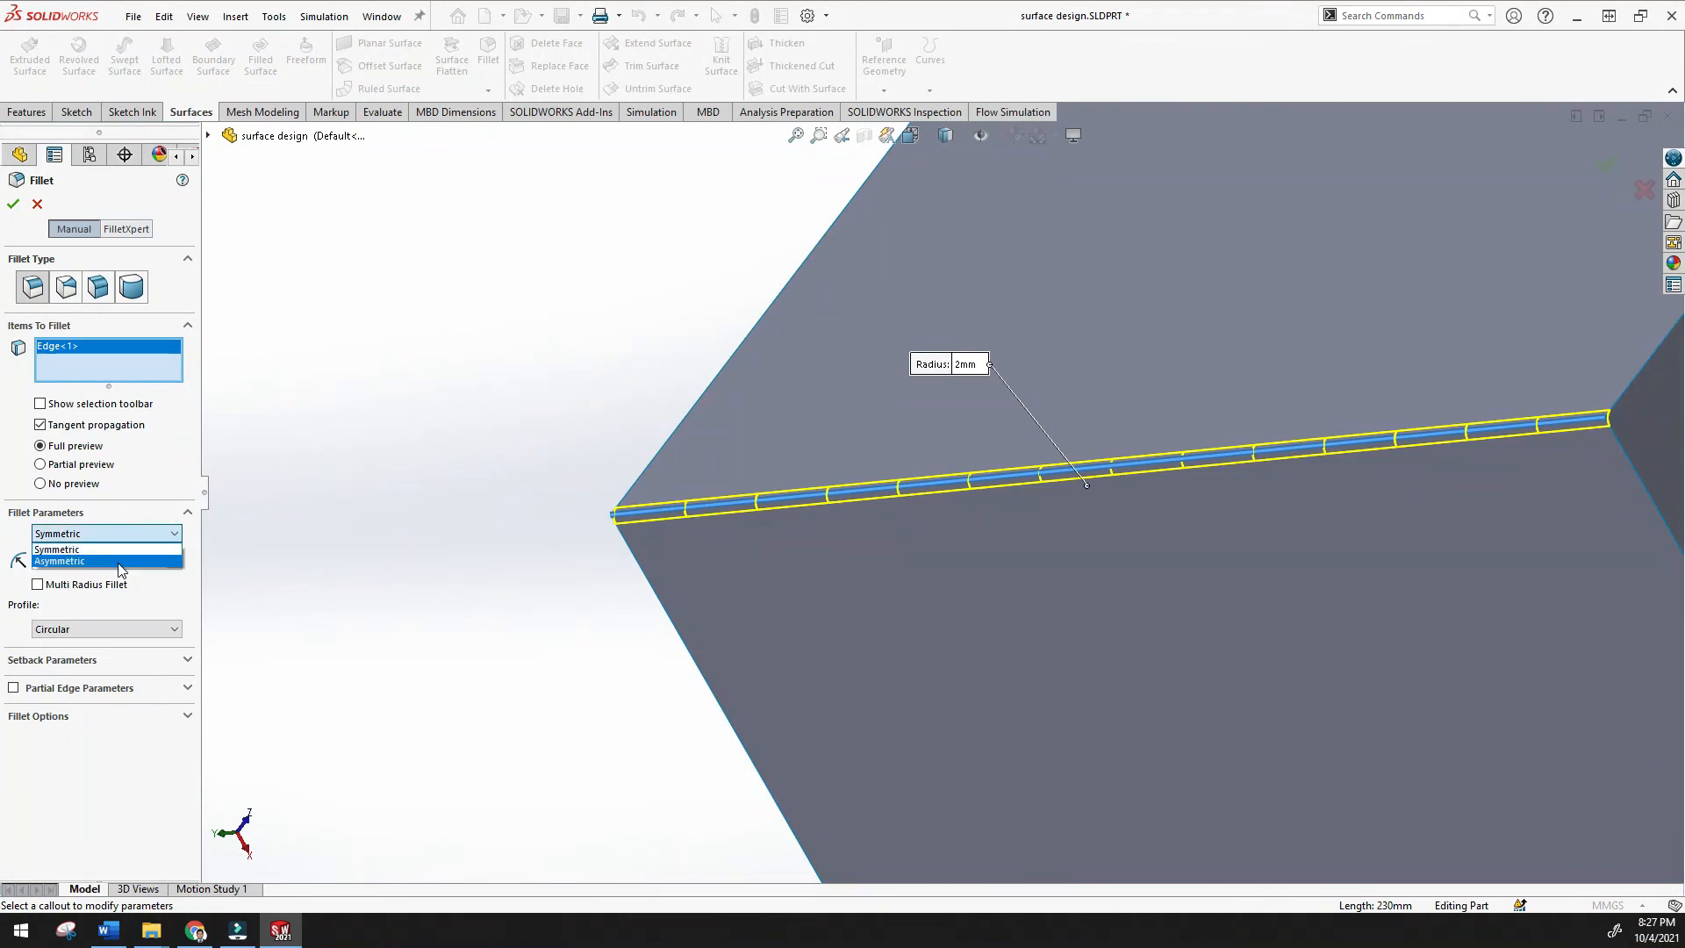
click(119, 561)
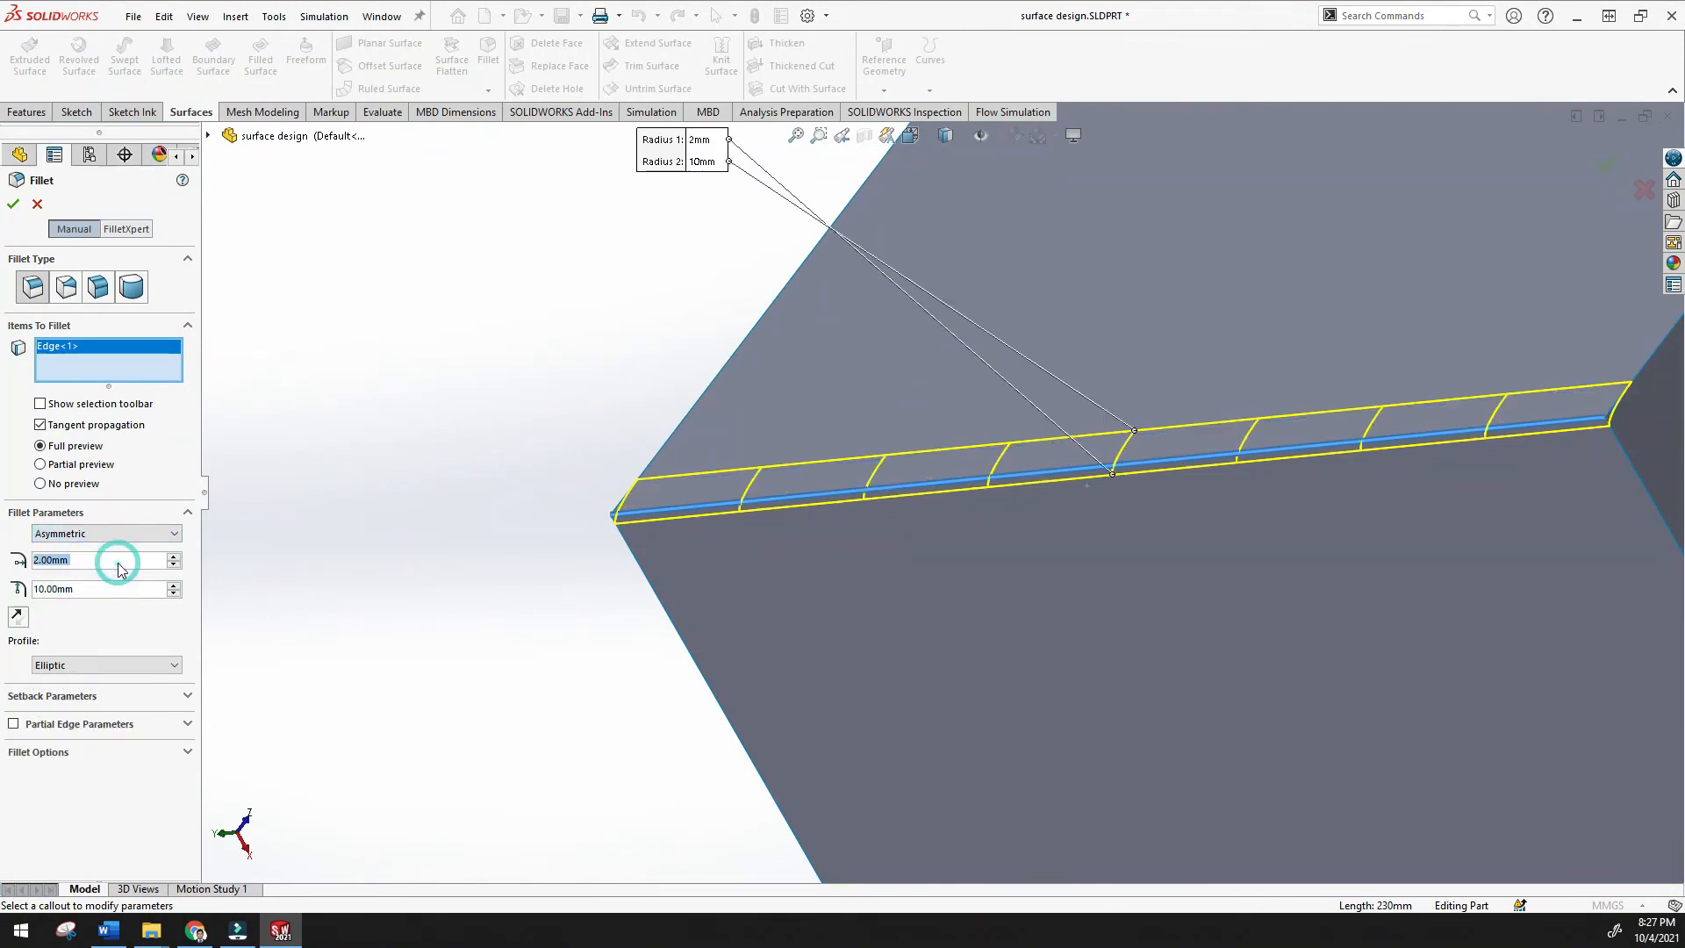
click(174, 585)
click(175, 586)
click(174, 586)
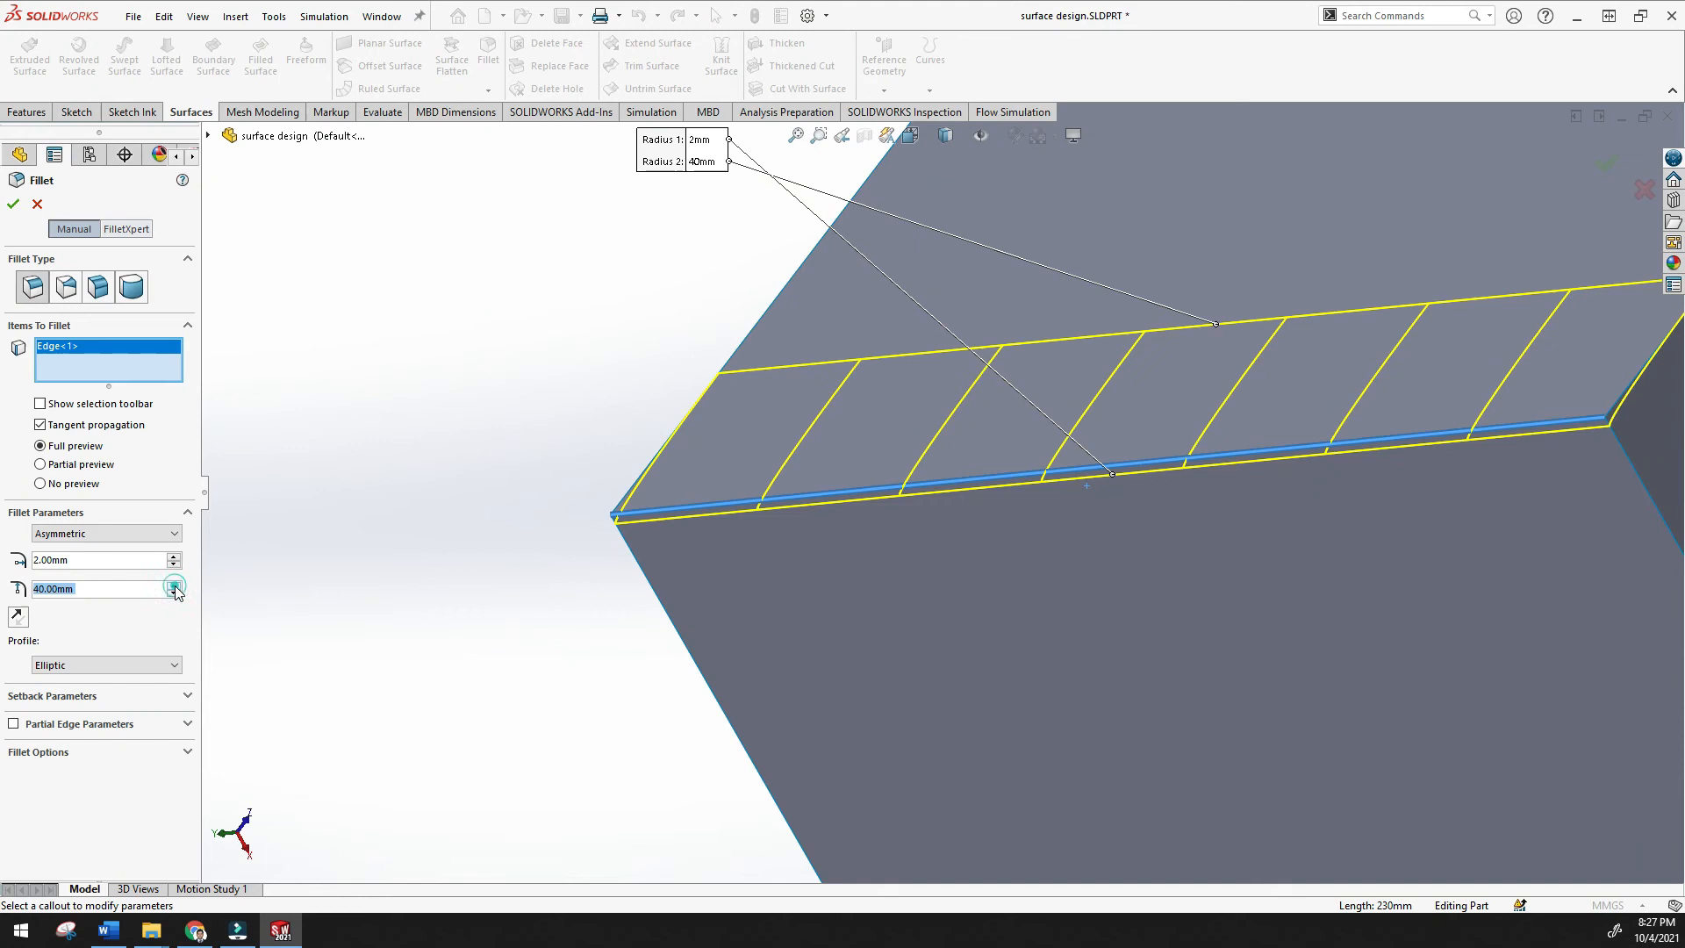
middle_drag(502, 571, 536, 537)
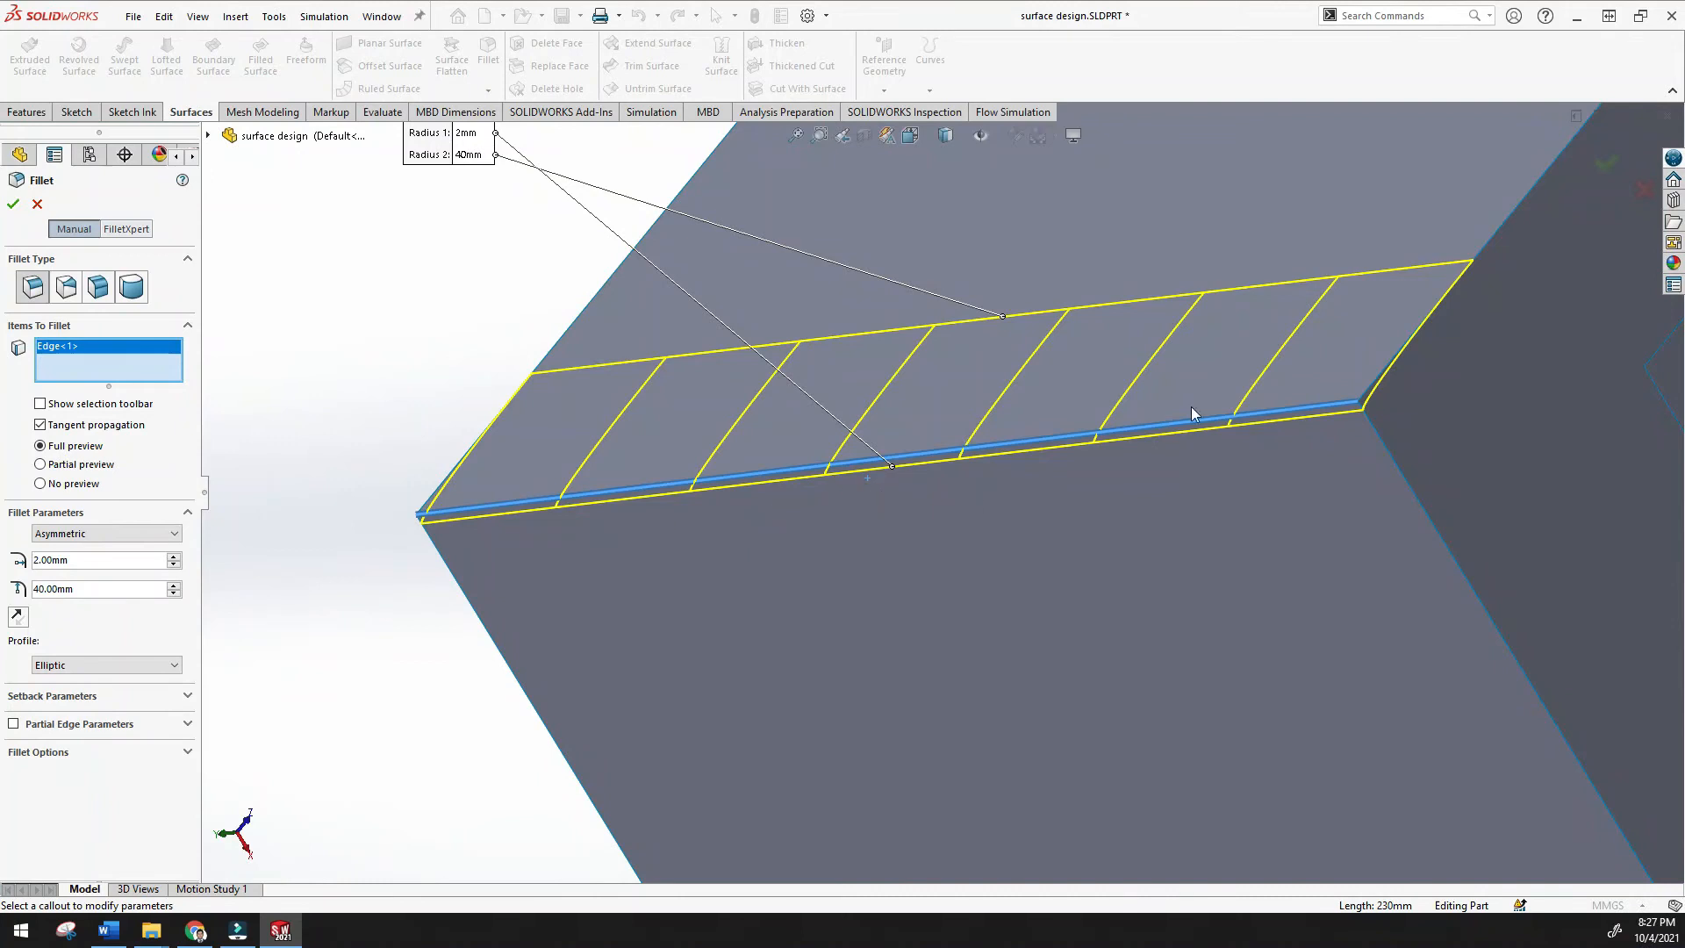
Try the Conic Rho and Curvature Continuous profiles for the asymmetric fillet, and return the fillet to Symmetric
click(87, 667)
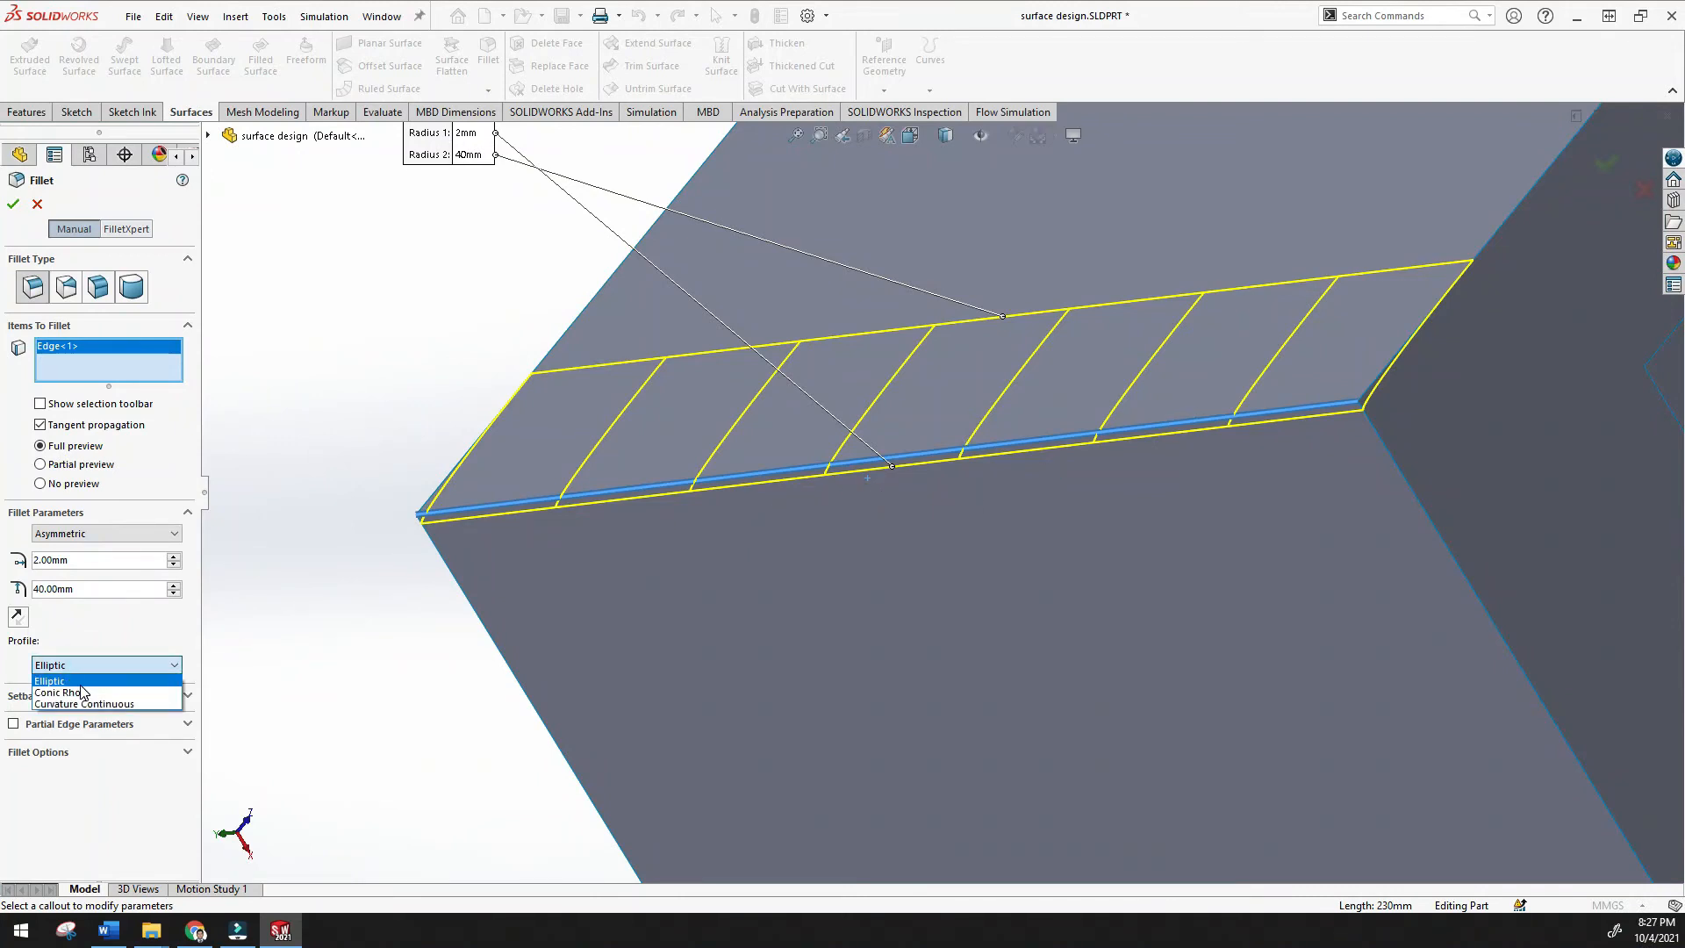
click(82, 692)
click(91, 666)
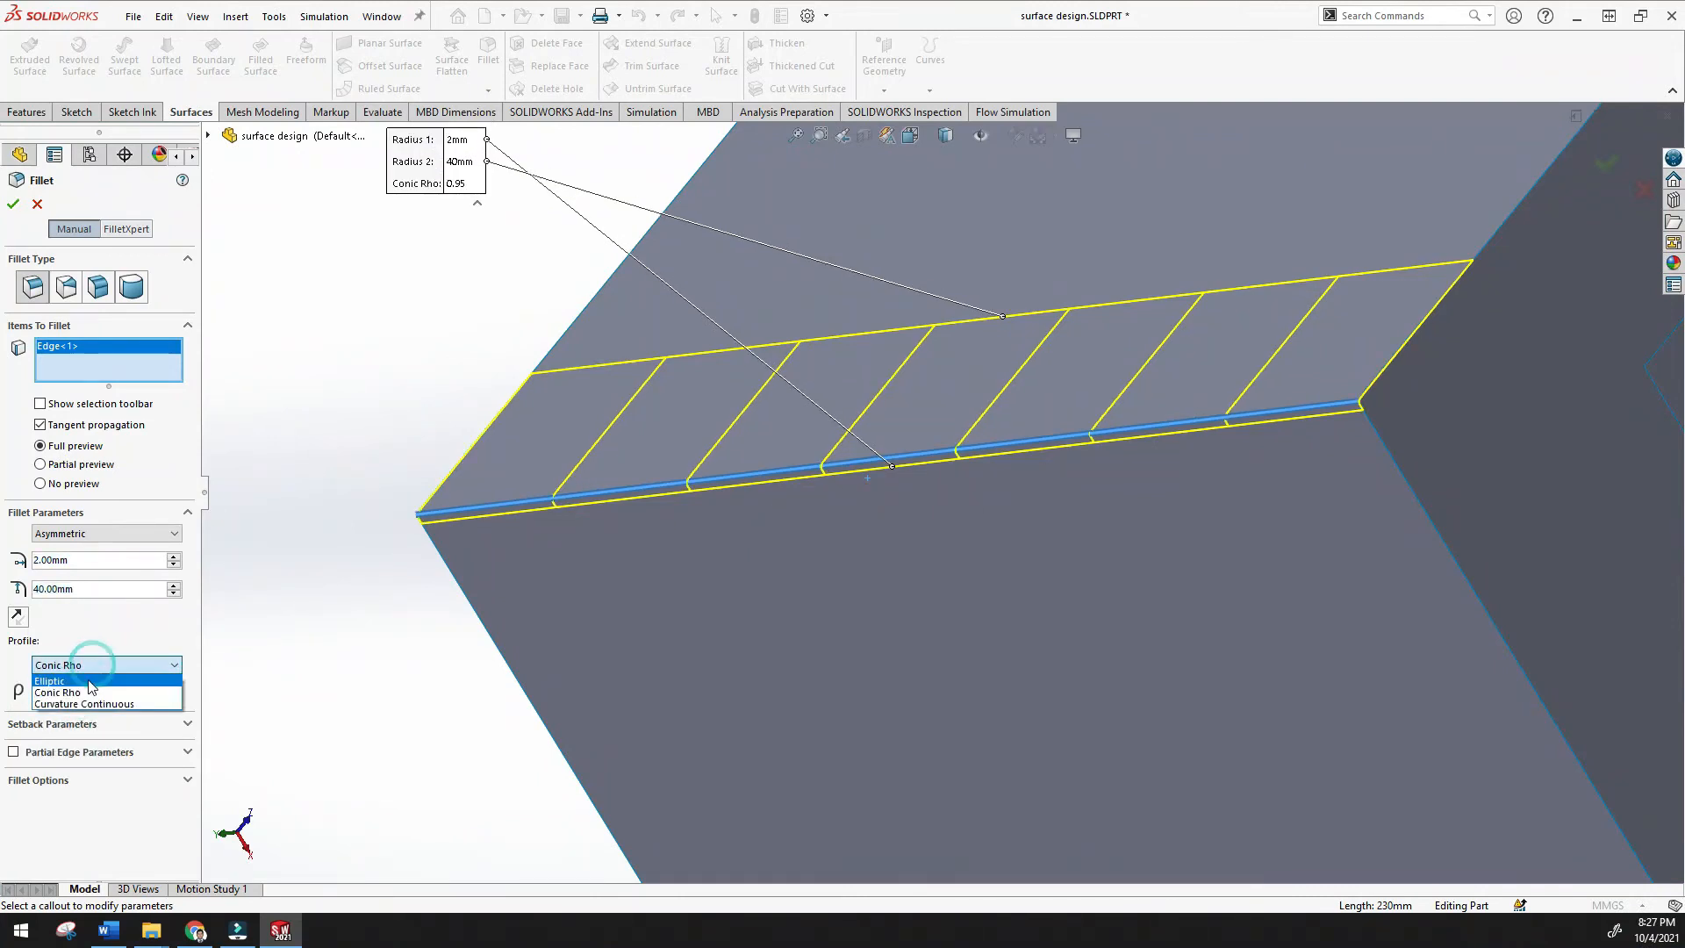
click(84, 704)
click(102, 680)
click(141, 534)
click(144, 550)
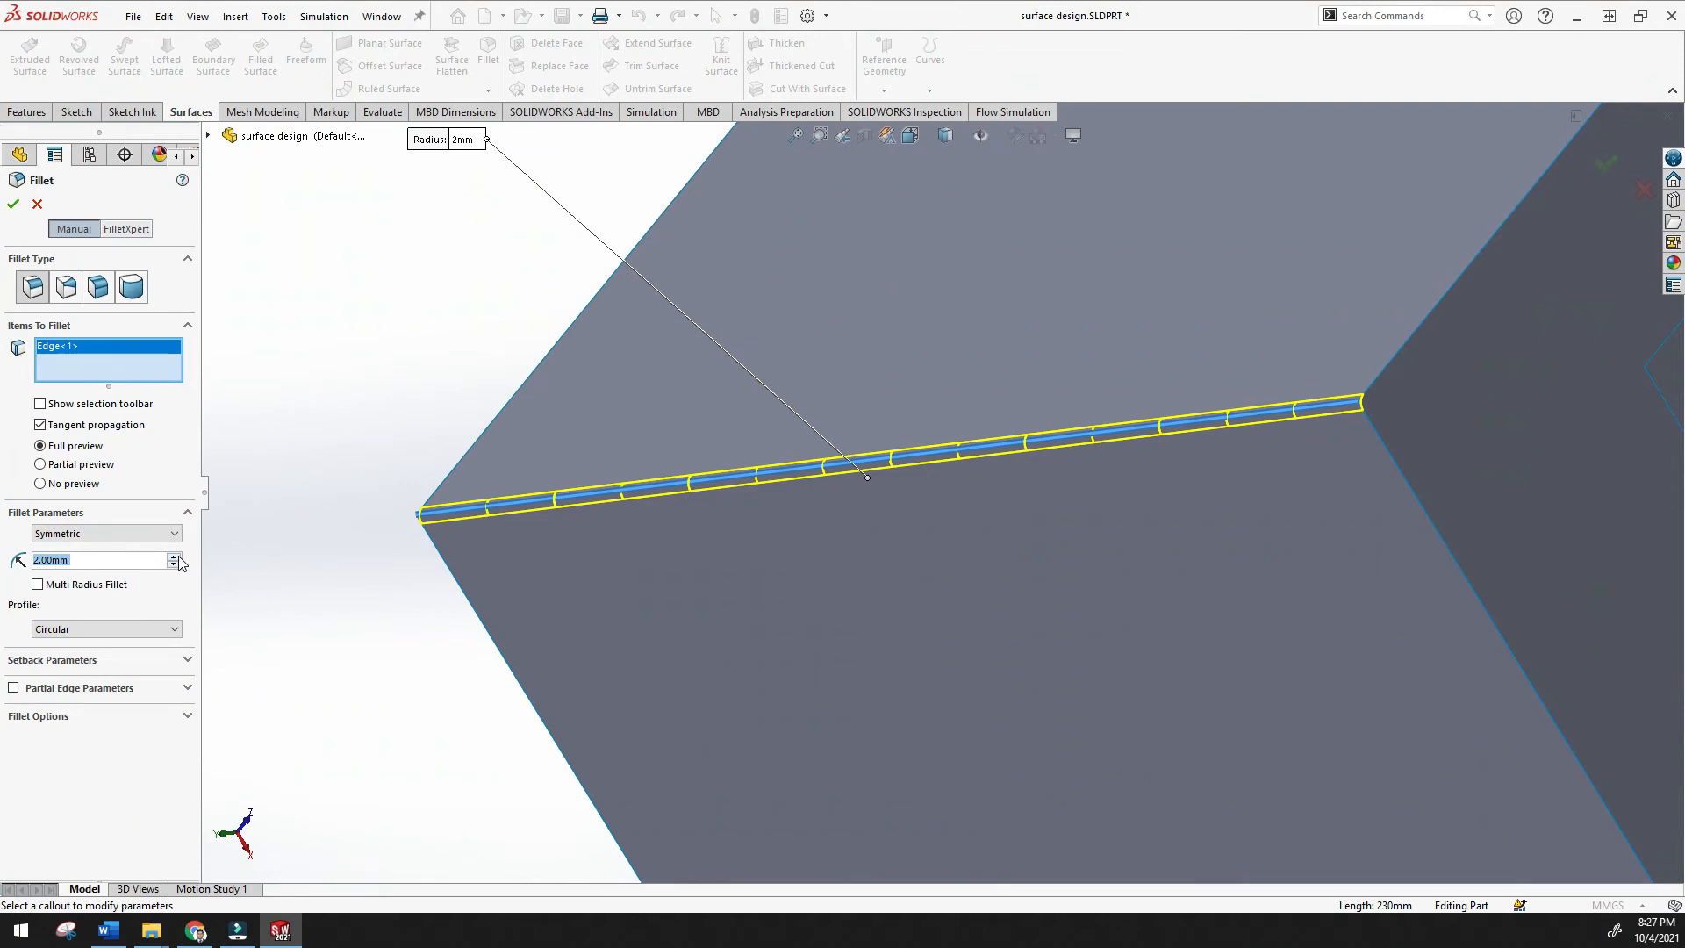
Raise the fillet radius to 12 mm, create the edge fillet and inspect it up close
click(179, 556)
click(15, 204)
scroll(367, 430, up, 1)
middle_drag(367, 430, 330, 465)
scroll(605, 519, down, 4)
middle_drag(645, 518, 617, 565)
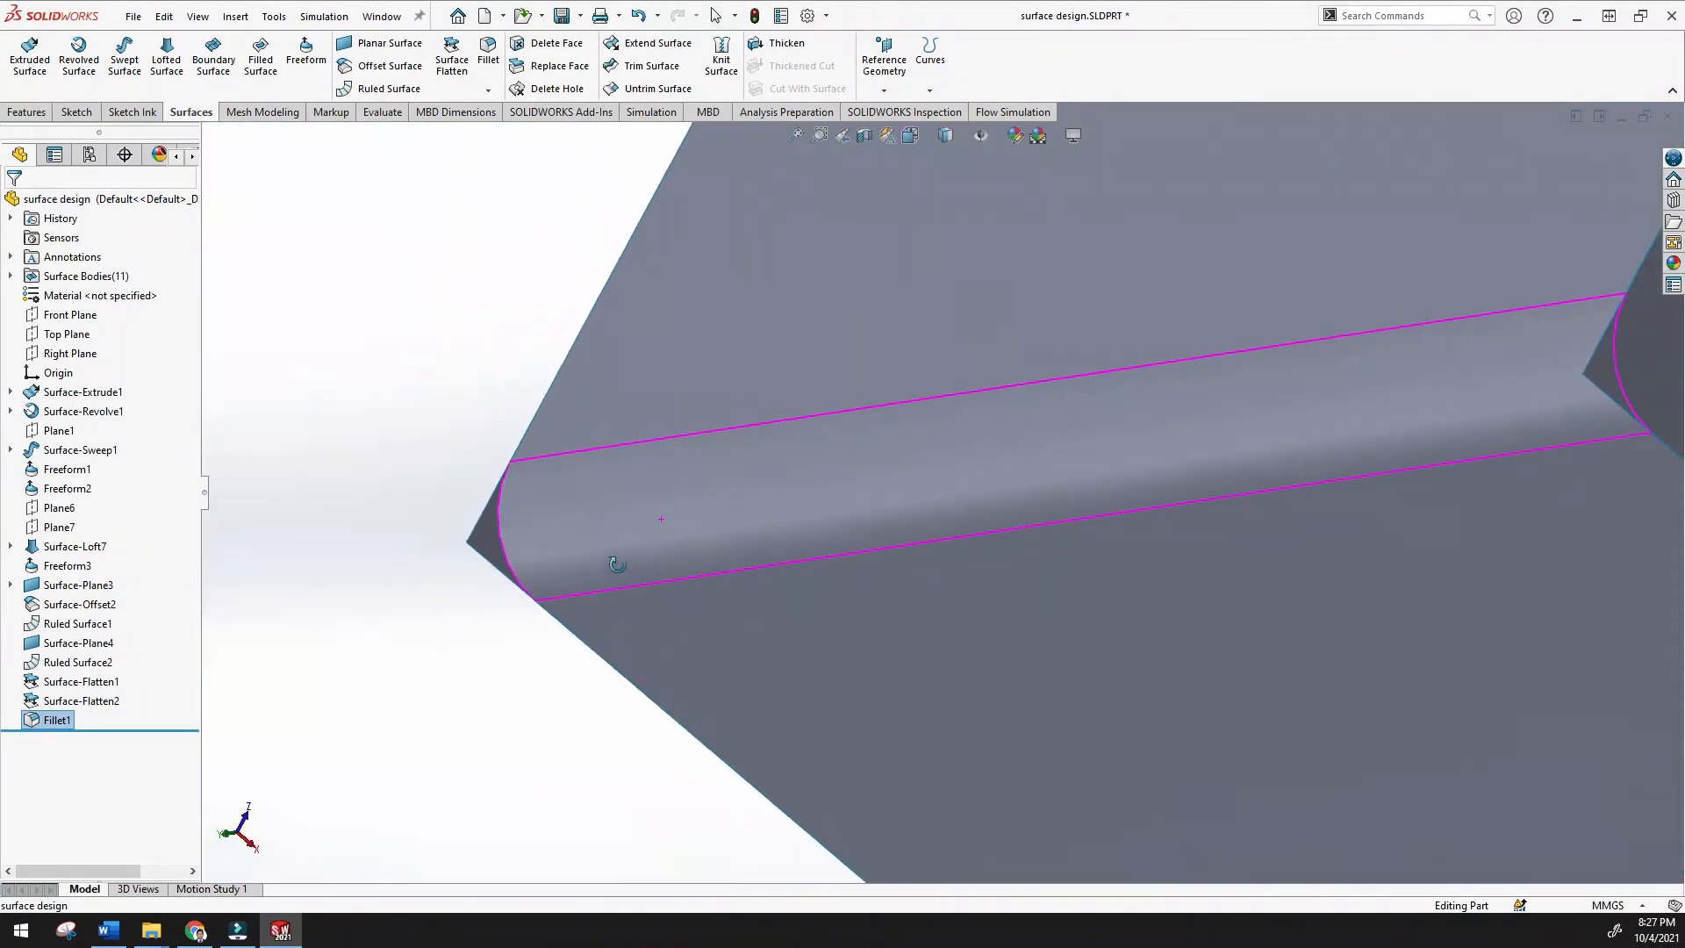
Edit the edge fillet to enable Round corners and set the overflow type to Keep surface, and apply the changes
right_click(53, 721)
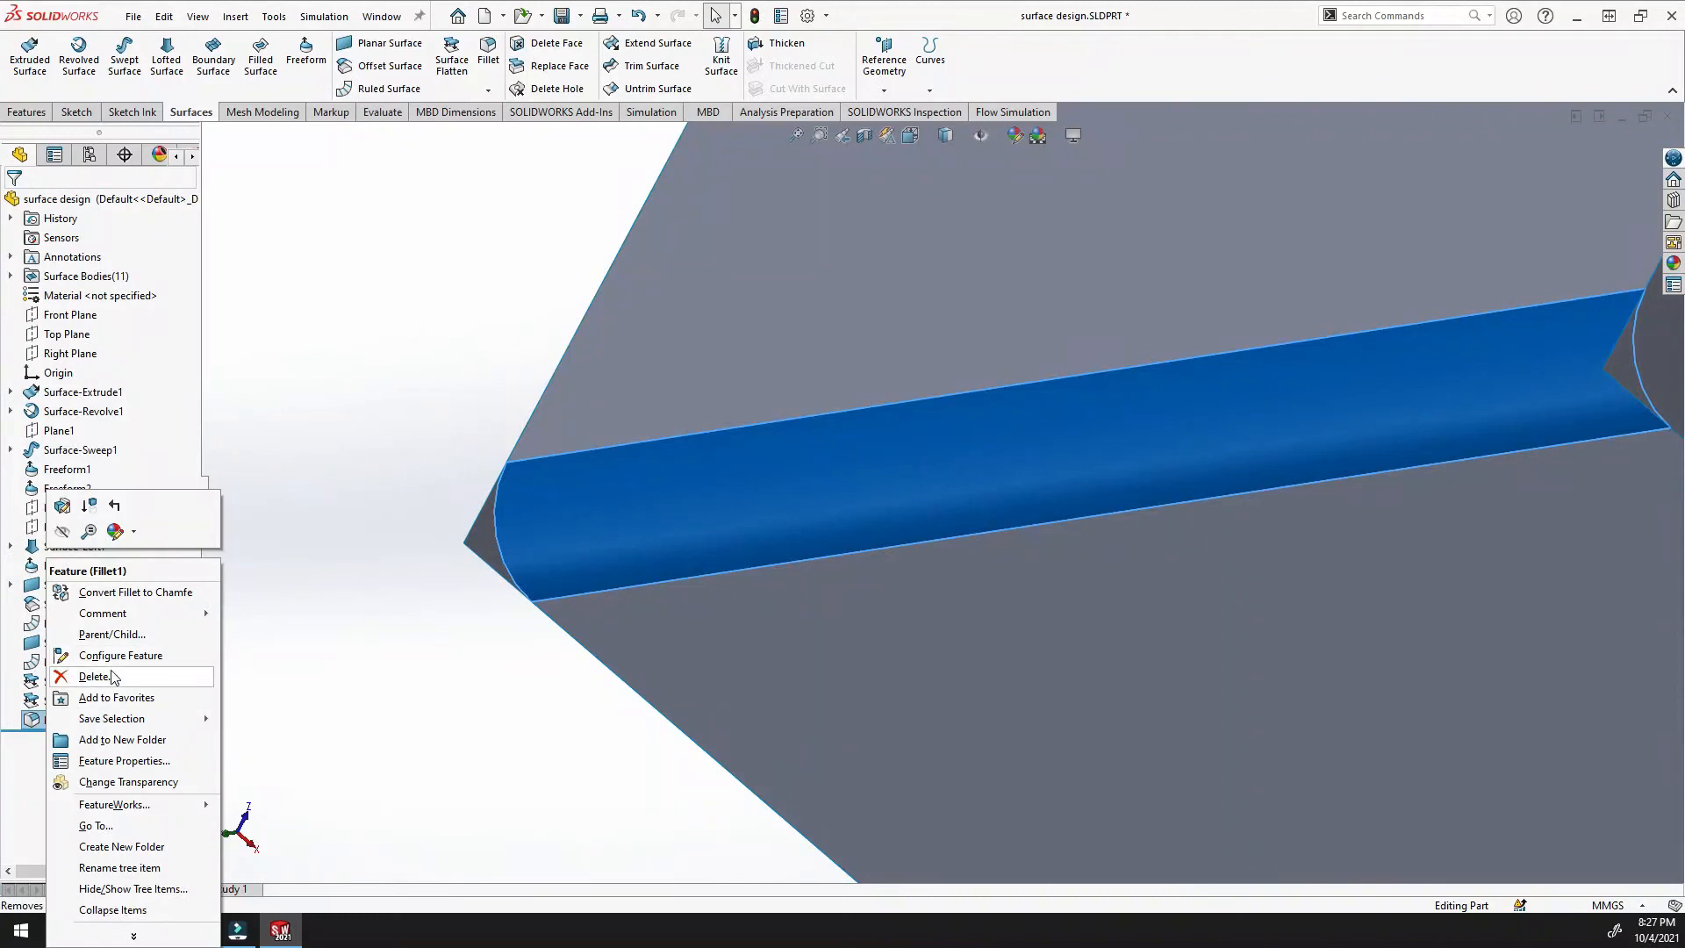
key(Escape)
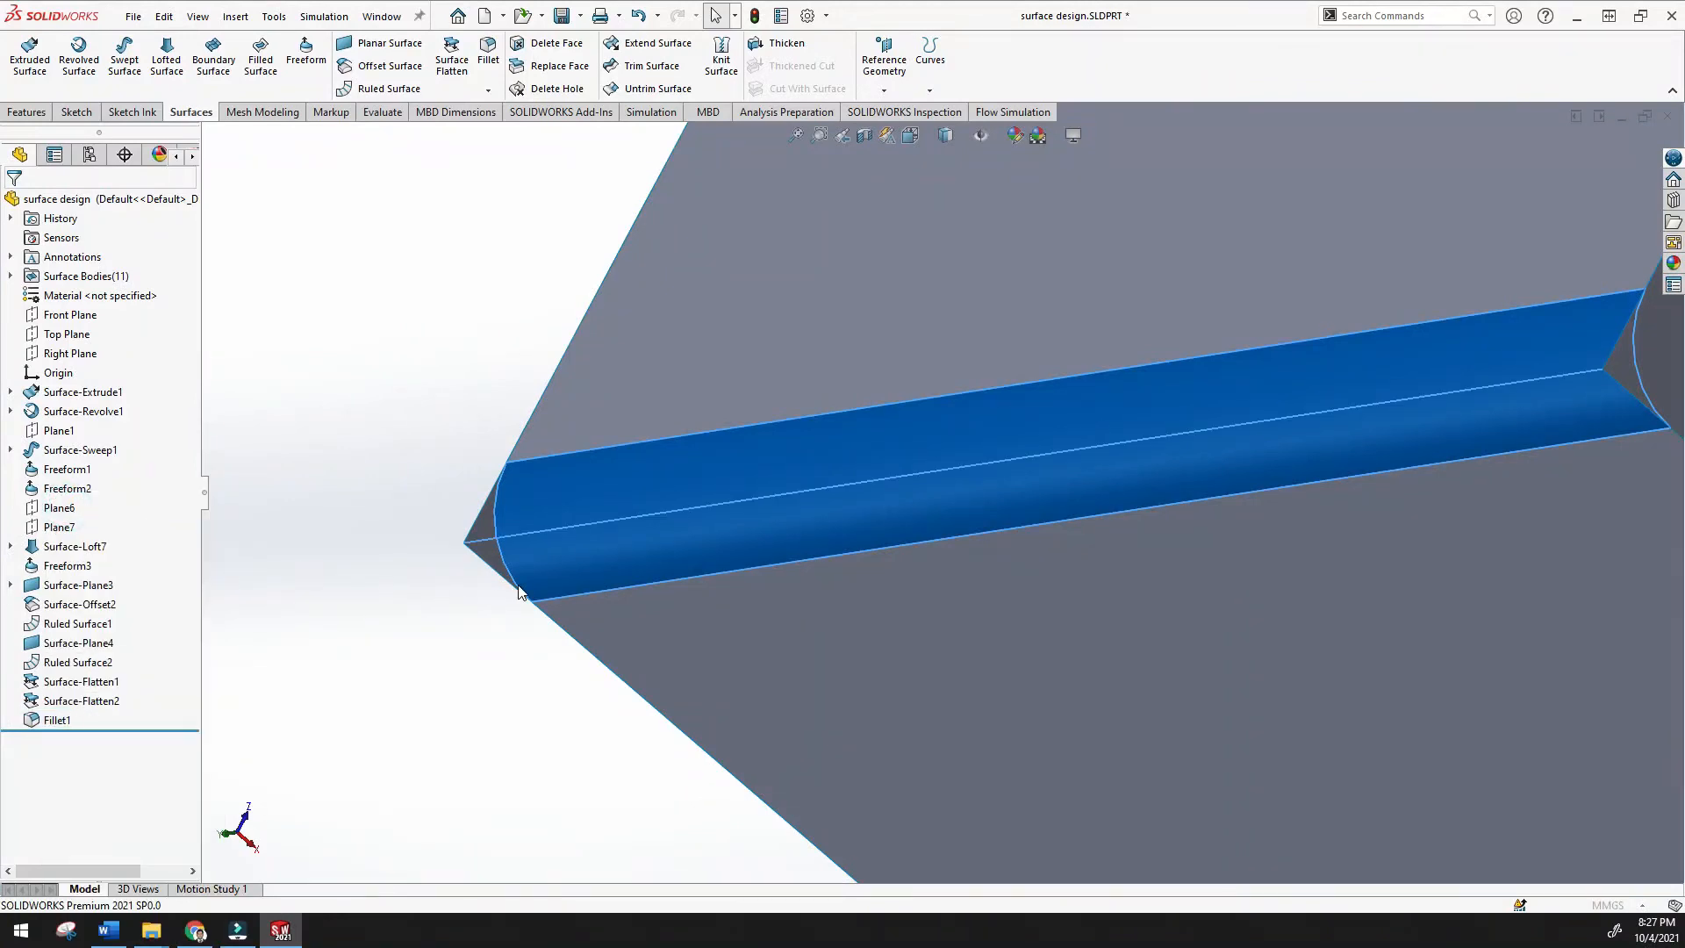
double_click(518, 593)
scroll(688, 527, up, 3)
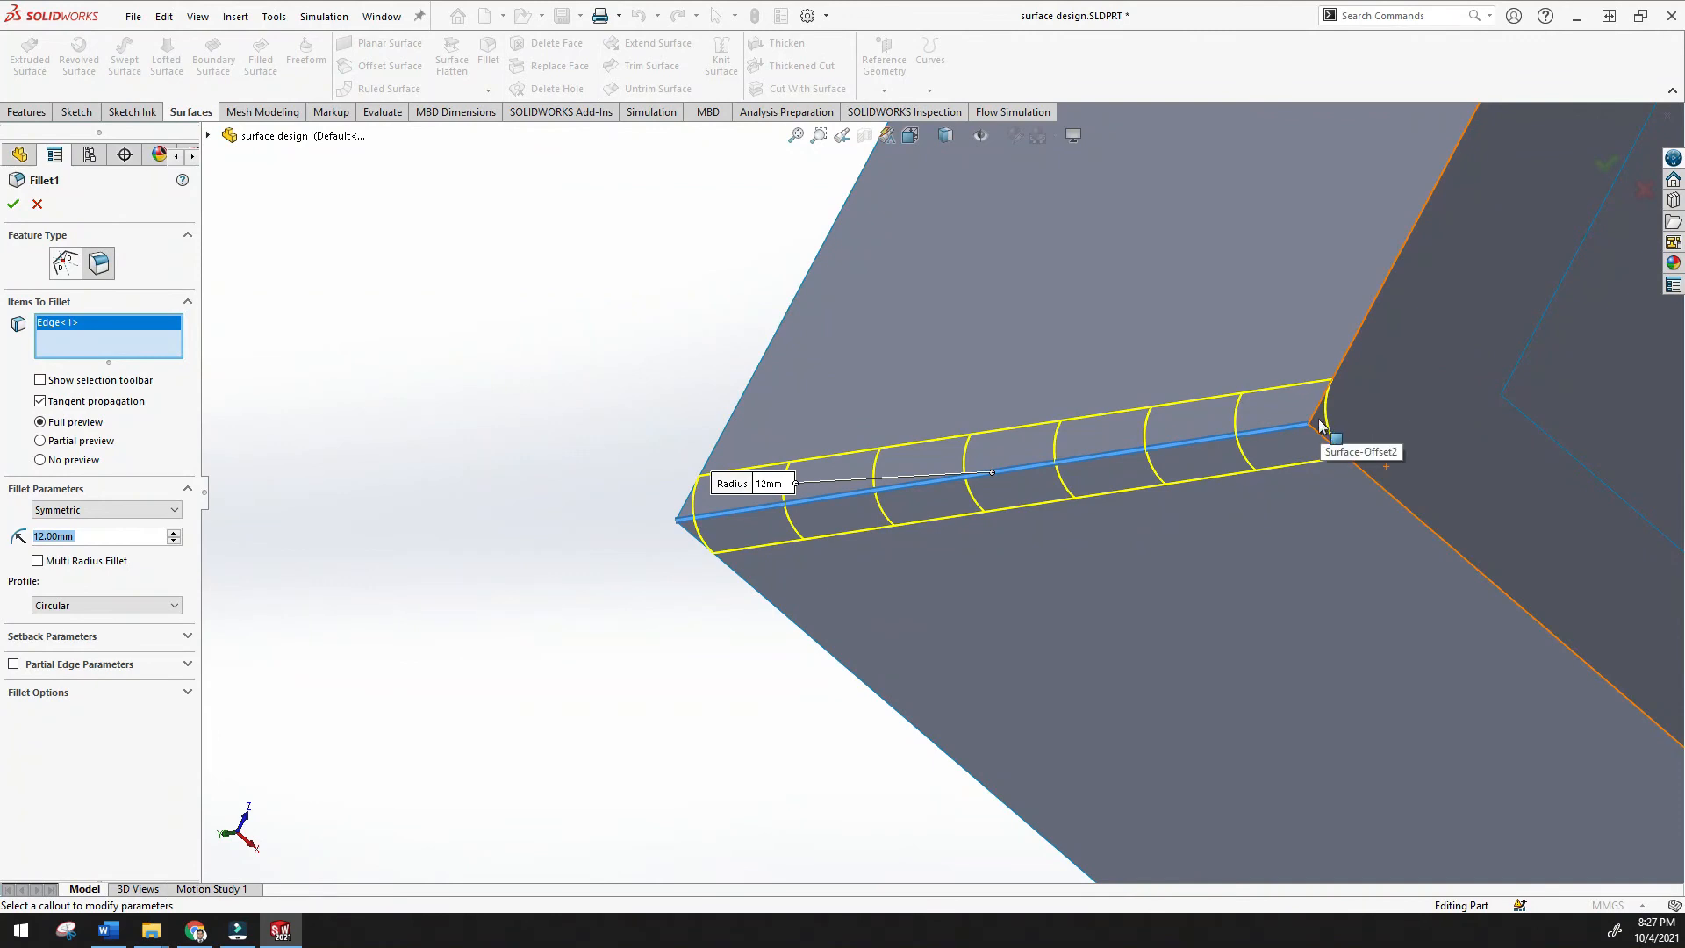
click(187, 693)
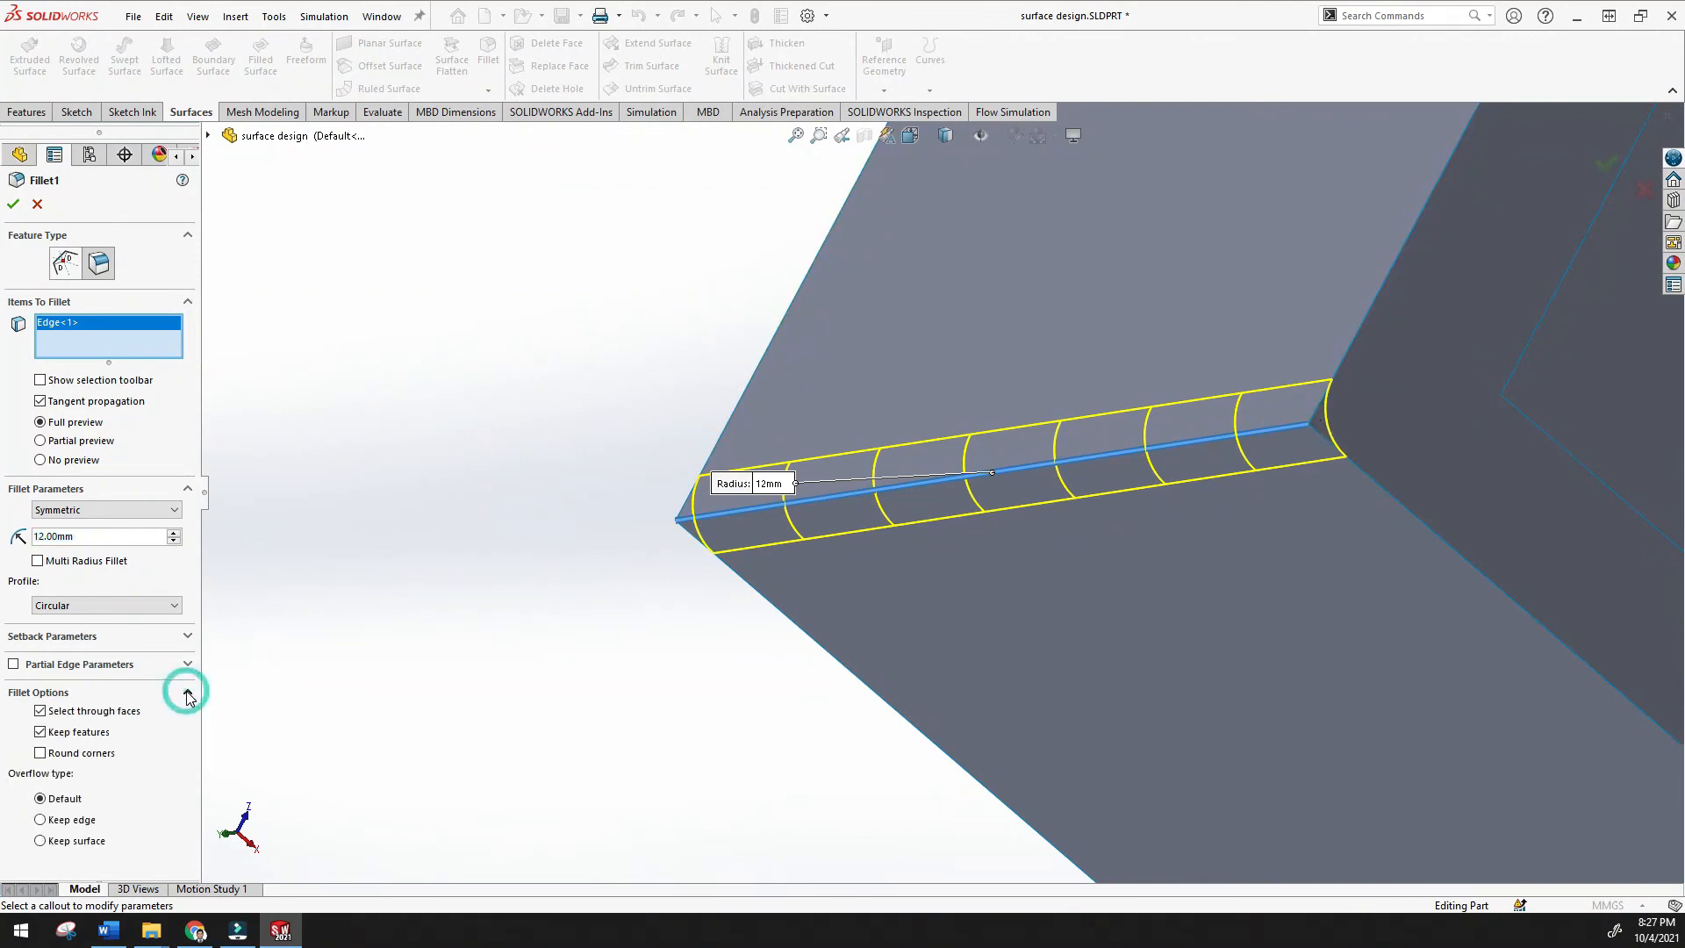
click(40, 753)
click(41, 842)
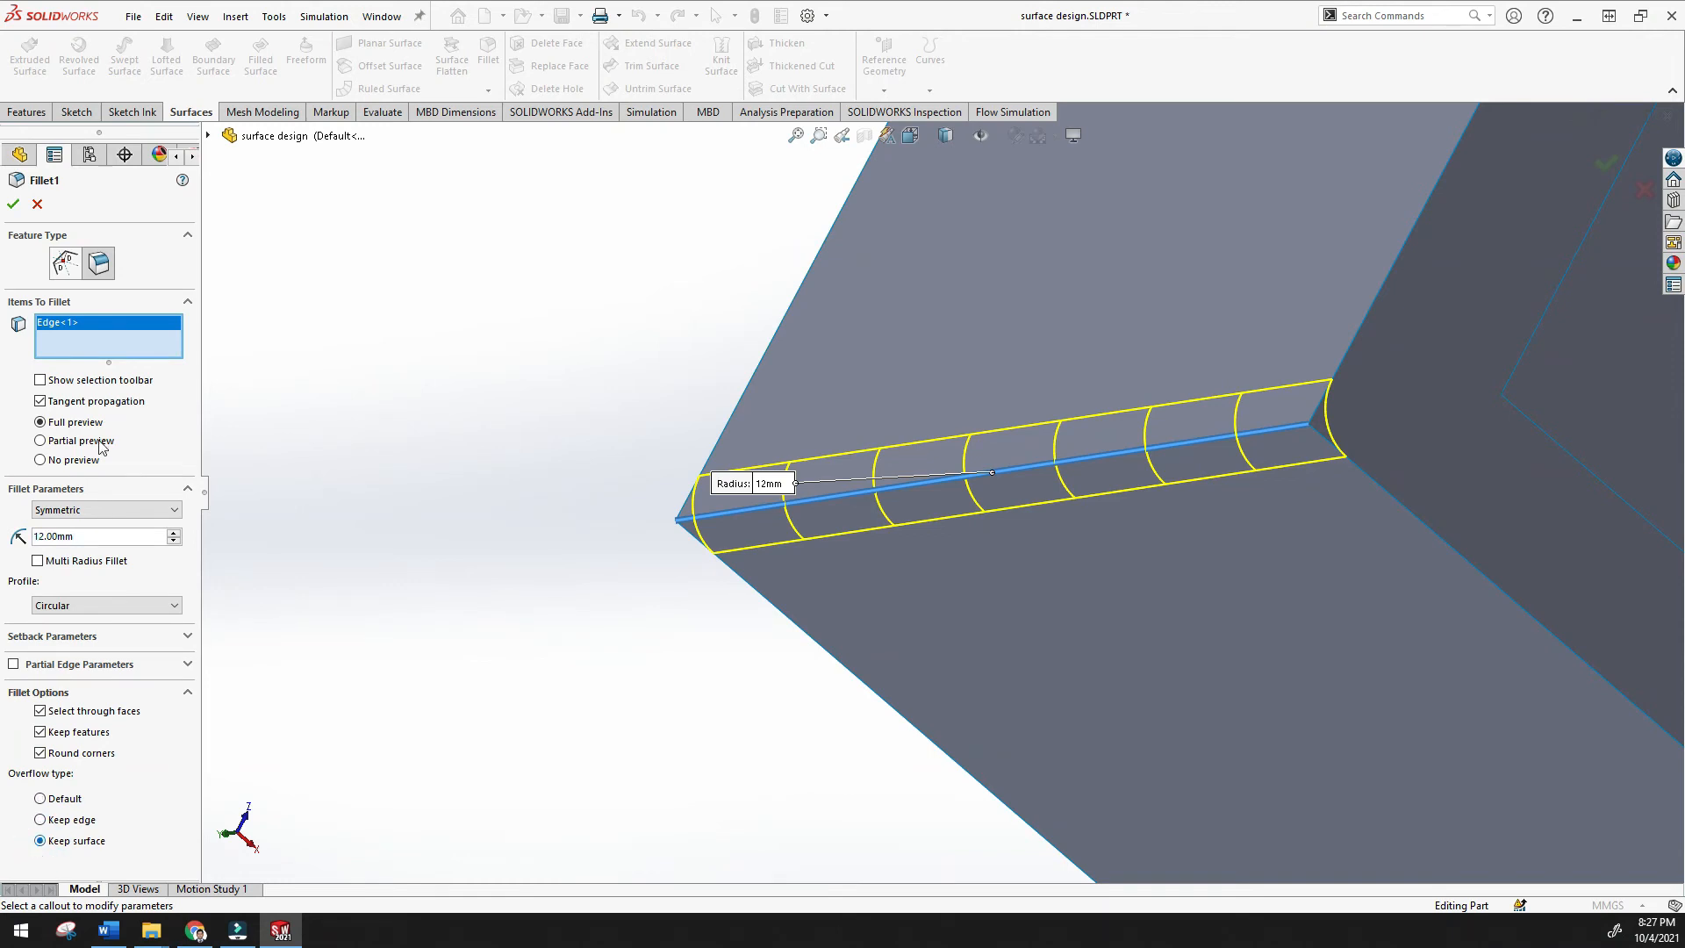
click(12, 203)
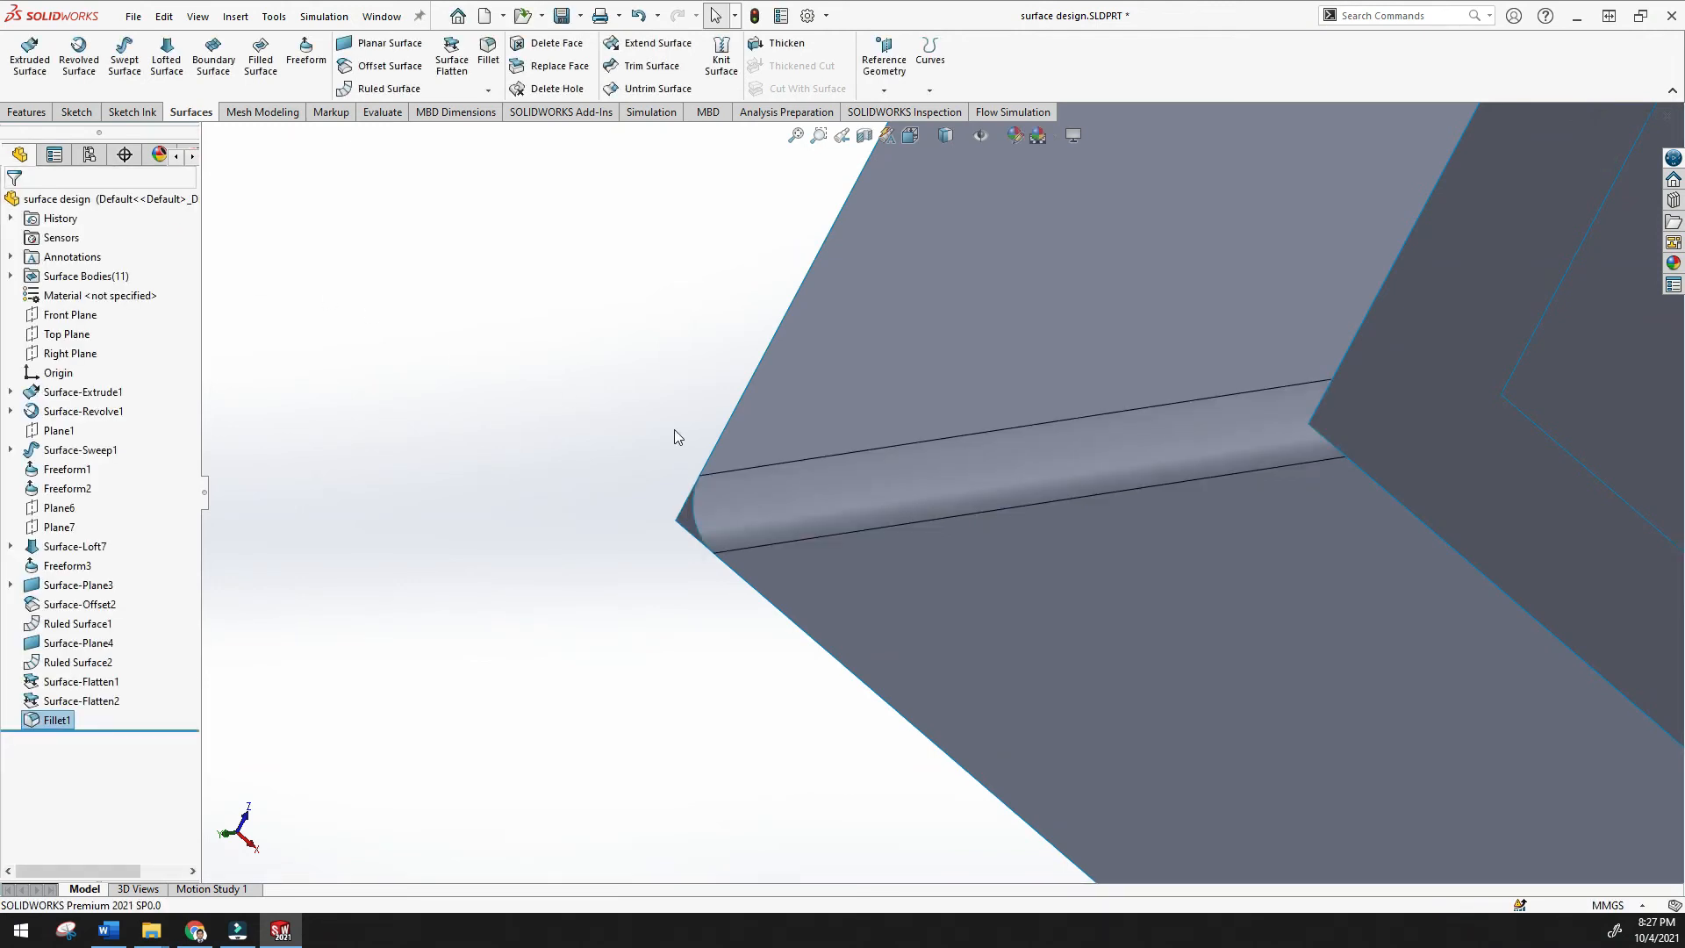
Inspect the fillet's end, edit the fillet to use the Keep edge overflow type, and apply the change
middle_drag(1046, 449, 1047, 412)
scroll(1047, 413, up, 2)
scroll(792, 607, down, 5)
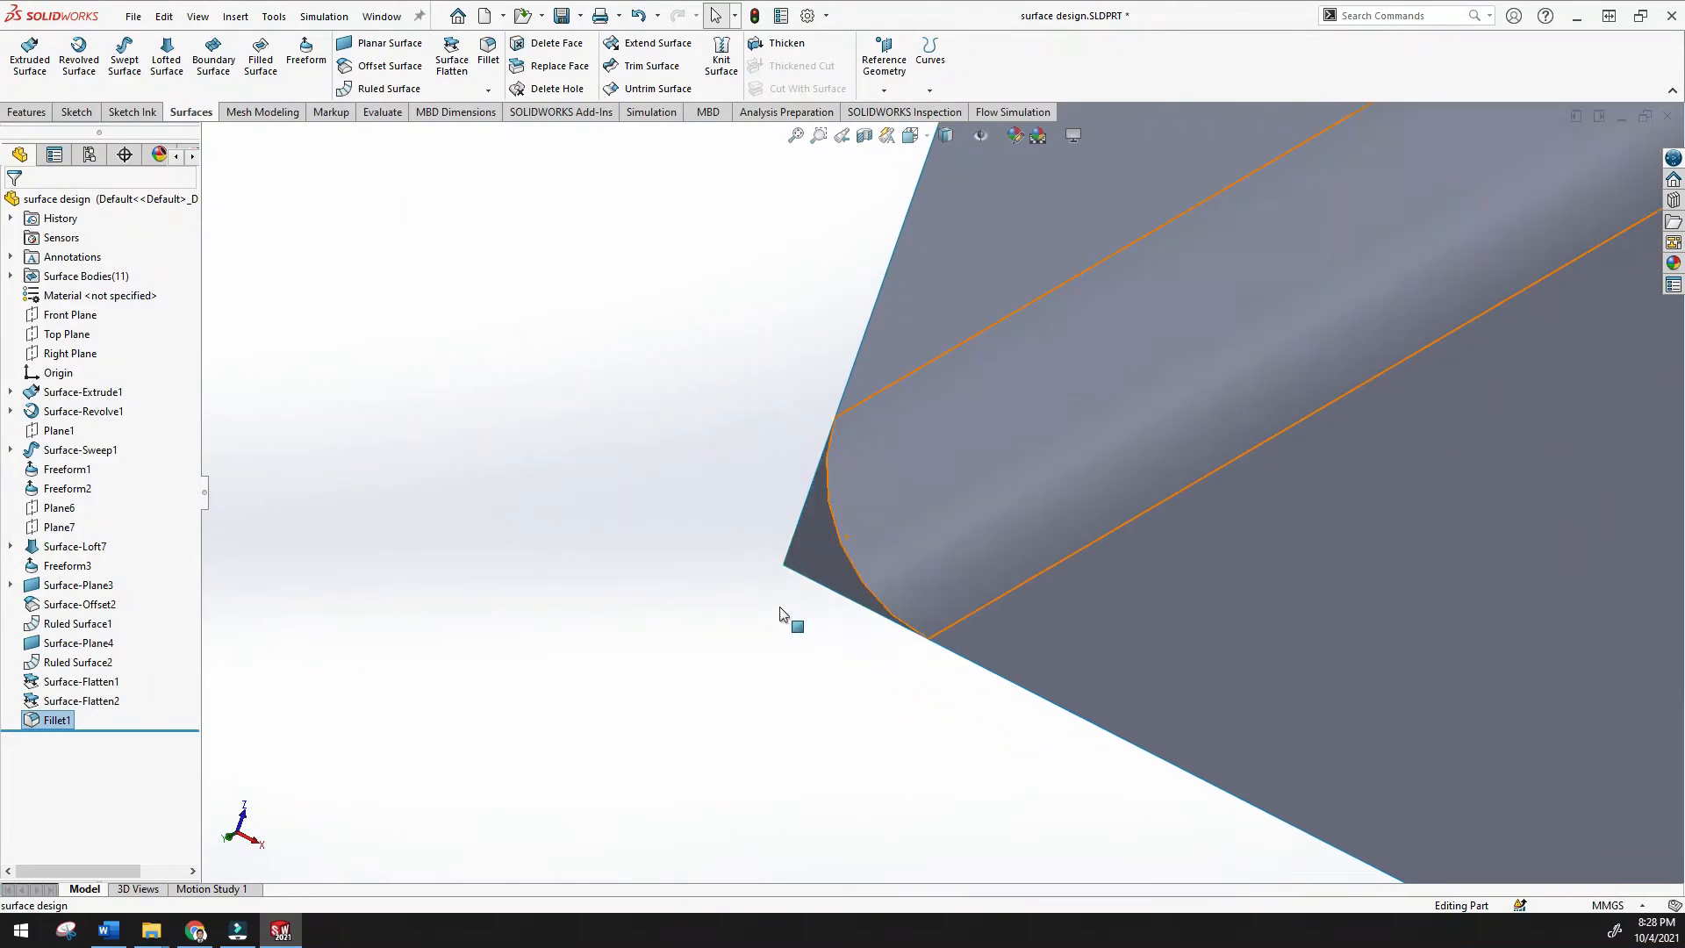
click(54, 721)
click(56, 720)
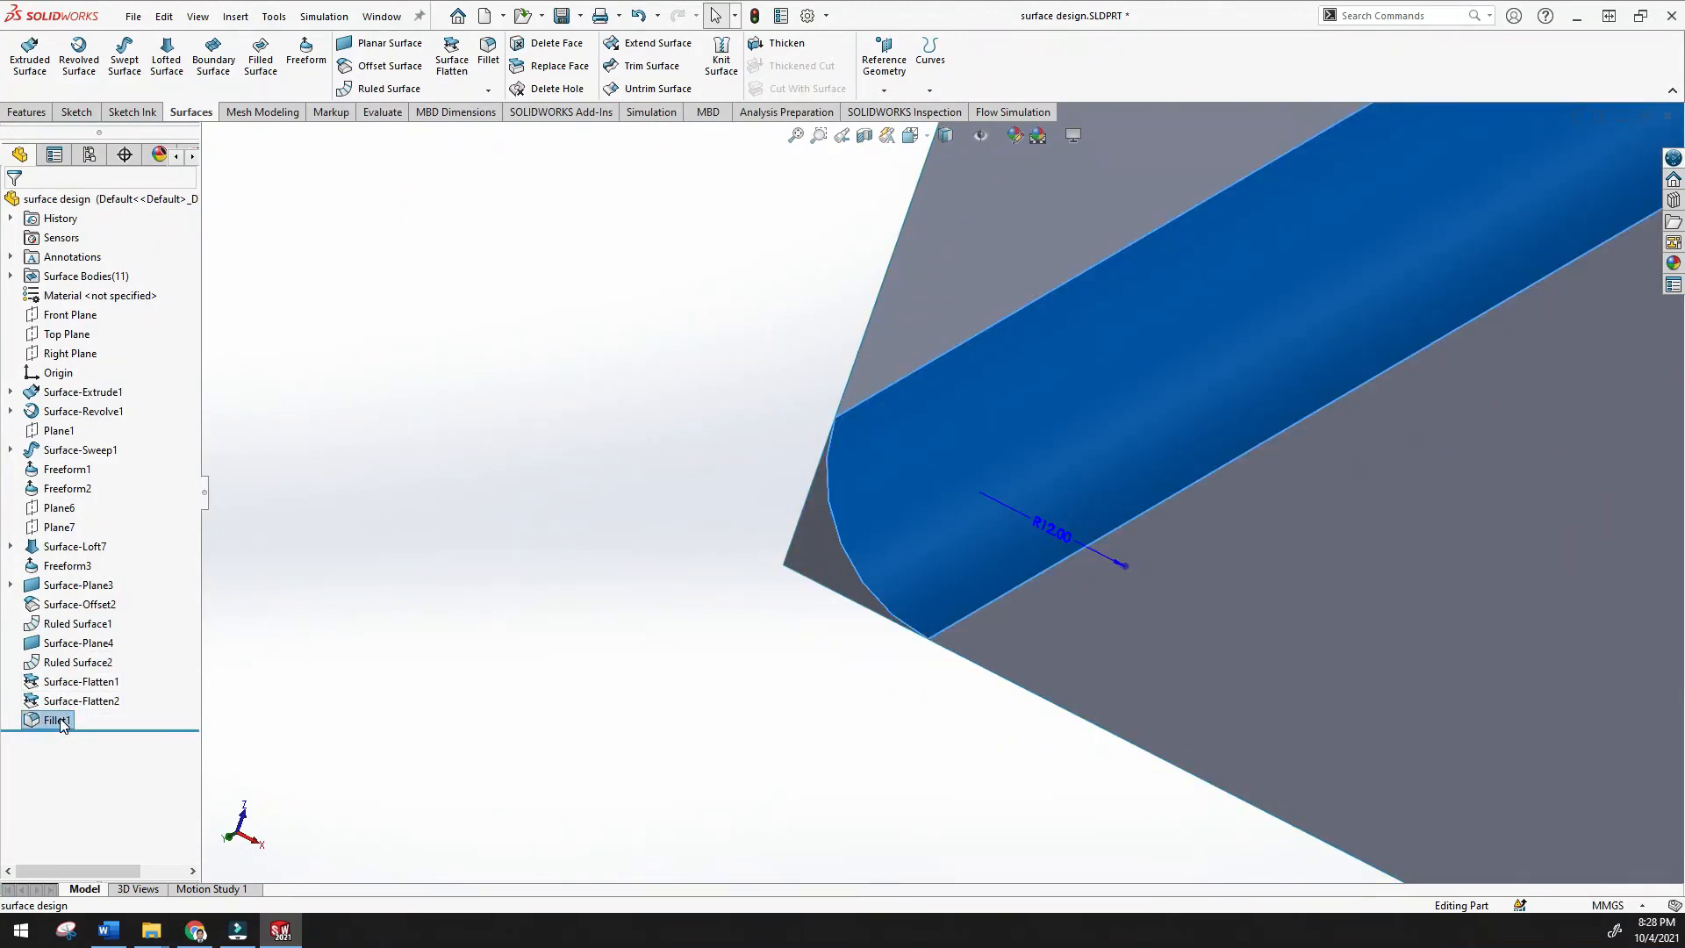
right_click(58, 719)
click(75, 509)
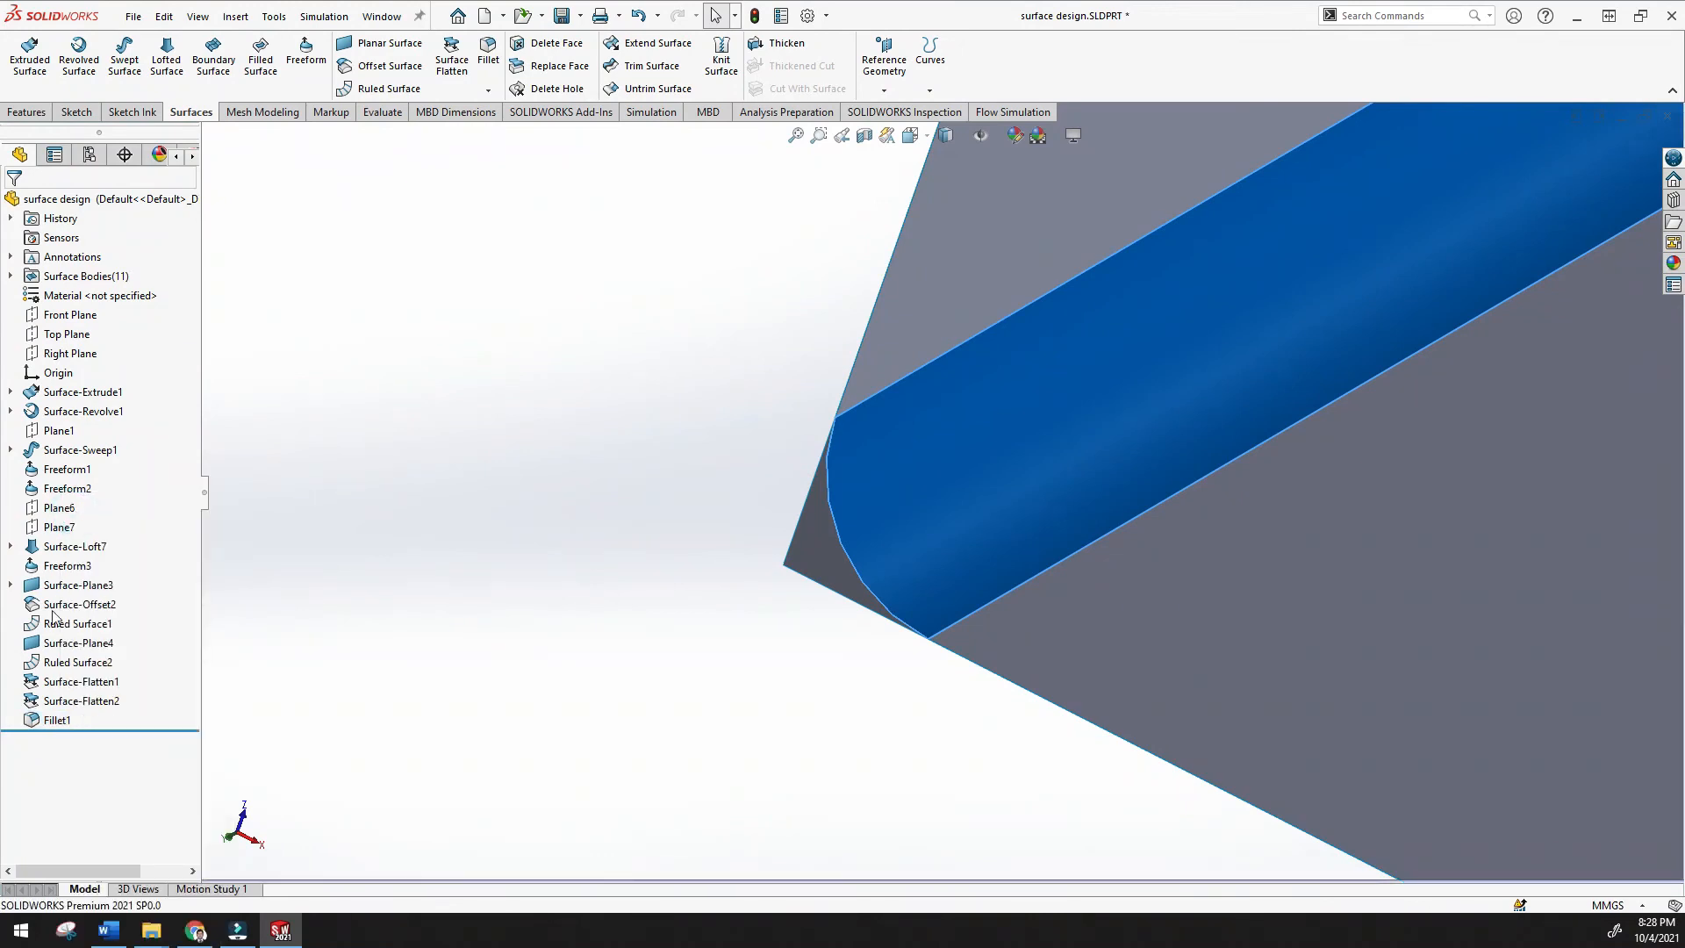
click(40, 820)
click(13, 204)
middle_drag(482, 502, 518, 553)
Edit the edge fillet again, restoring the Default overflow type, turning off Round corners and leaving Select through faces on
right_click(68, 722)
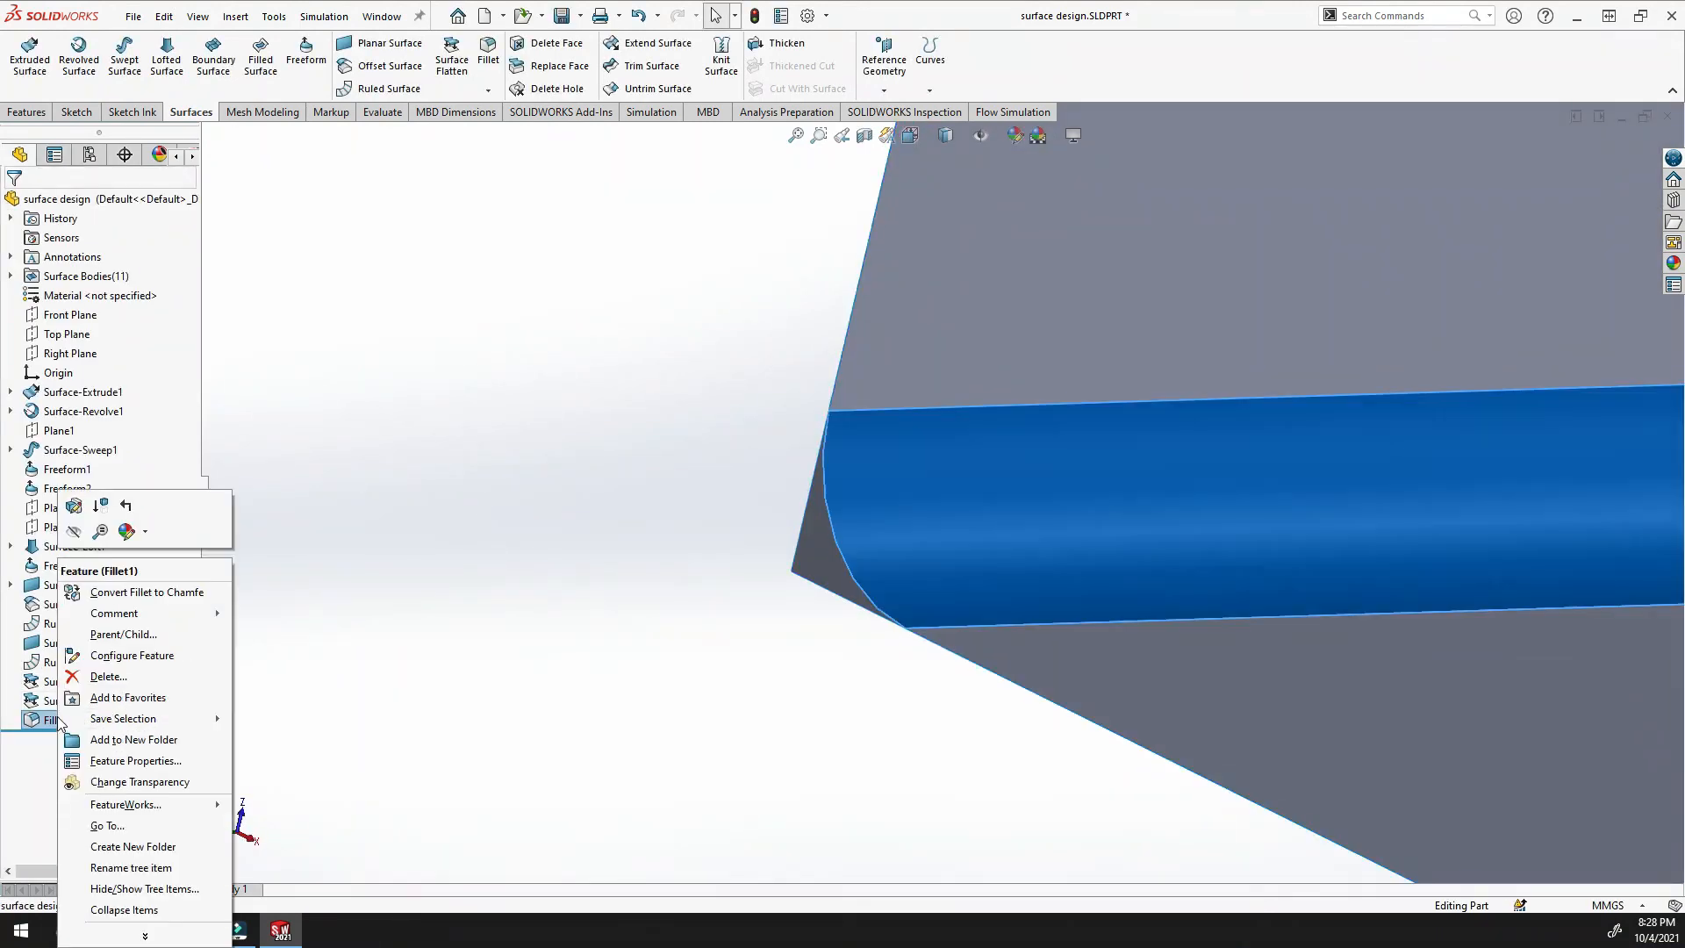
click(73, 504)
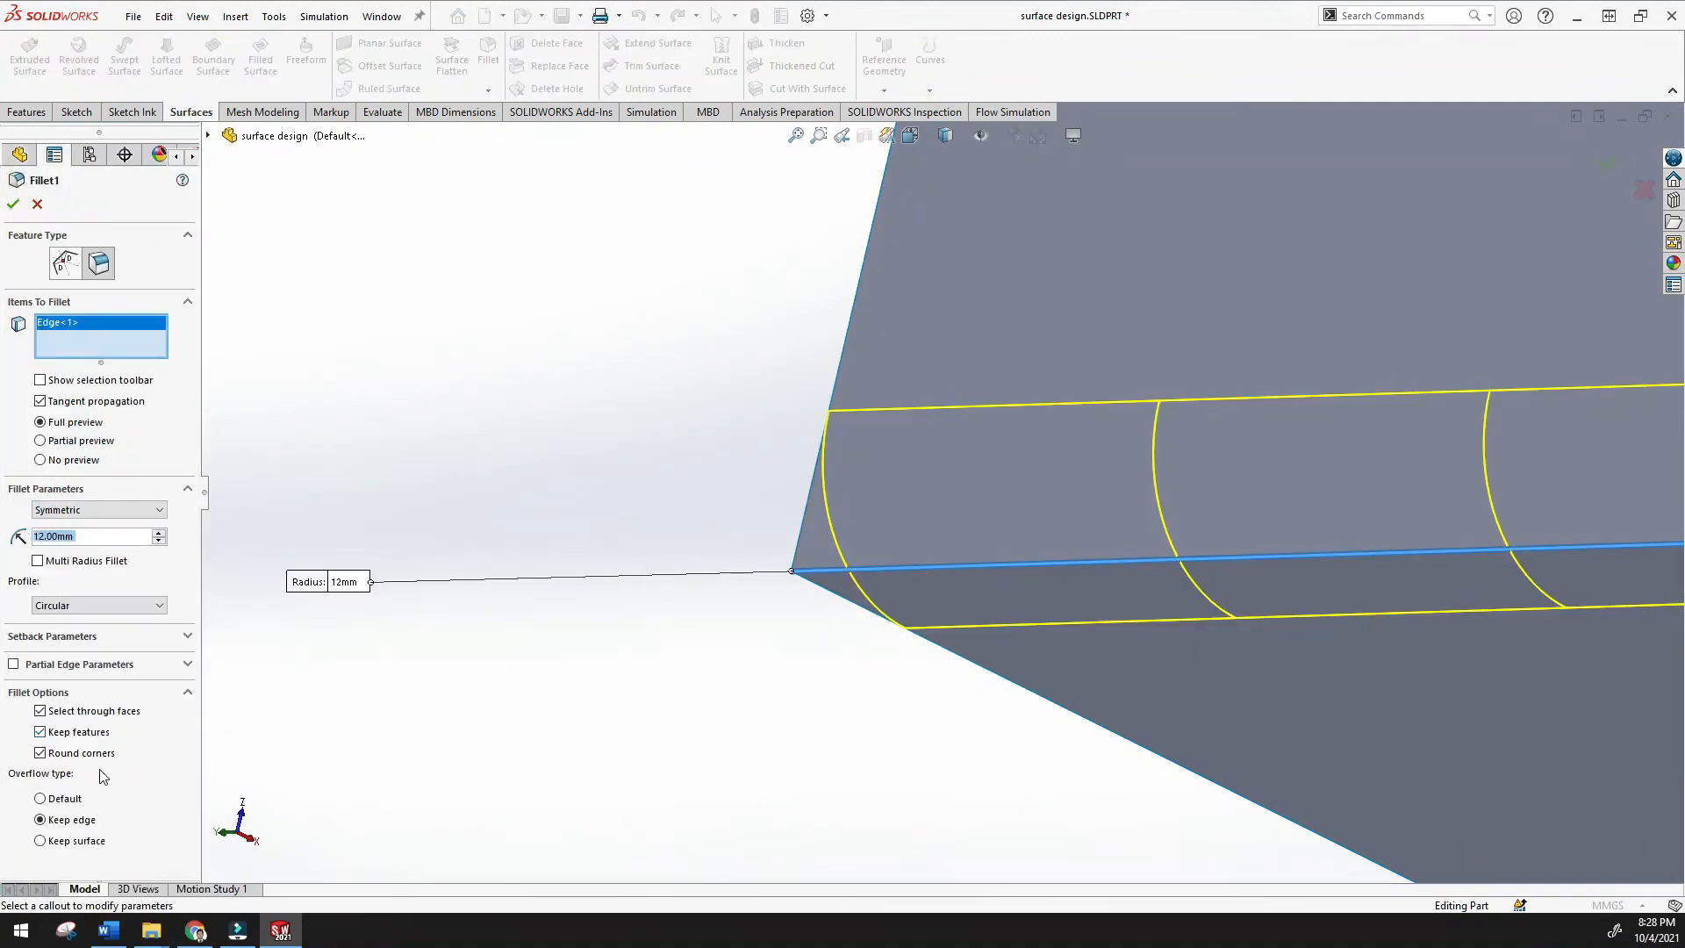
click(41, 798)
click(41, 819)
click(40, 799)
click(40, 754)
click(41, 708)
click(40, 710)
Enable the partial edge parameters for the edge fillet
click(193, 669)
click(188, 669)
click(186, 665)
click(12, 666)
drag(187, 711, 185, 779)
Set the partial fillet's start distance offset to 80 mm and examine the shortened preview along the edge
click(171, 676)
click(171, 676)
click(170, 675)
click(171, 676)
click(170, 676)
click(170, 676)
click(171, 675)
click(170, 676)
scroll(955, 756, up, 5)
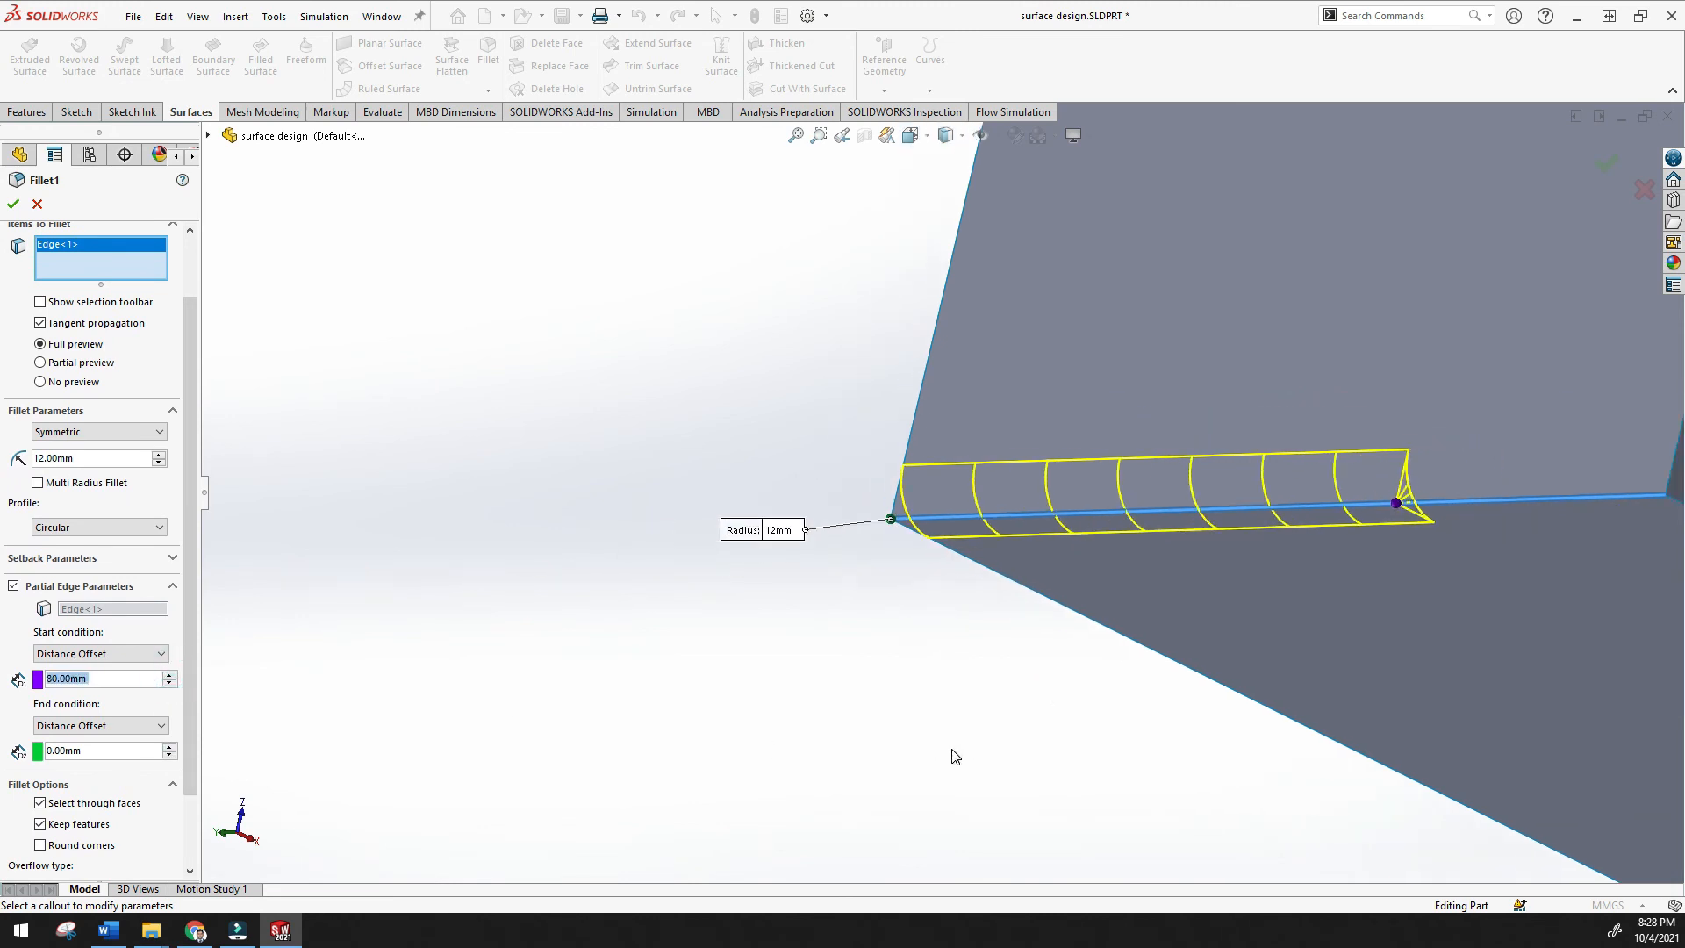
scroll(1314, 528, down, 3)
scroll(1314, 527, up, 4)
scroll(1299, 457, down, 4)
middle_drag(1110, 527, 933, 501)
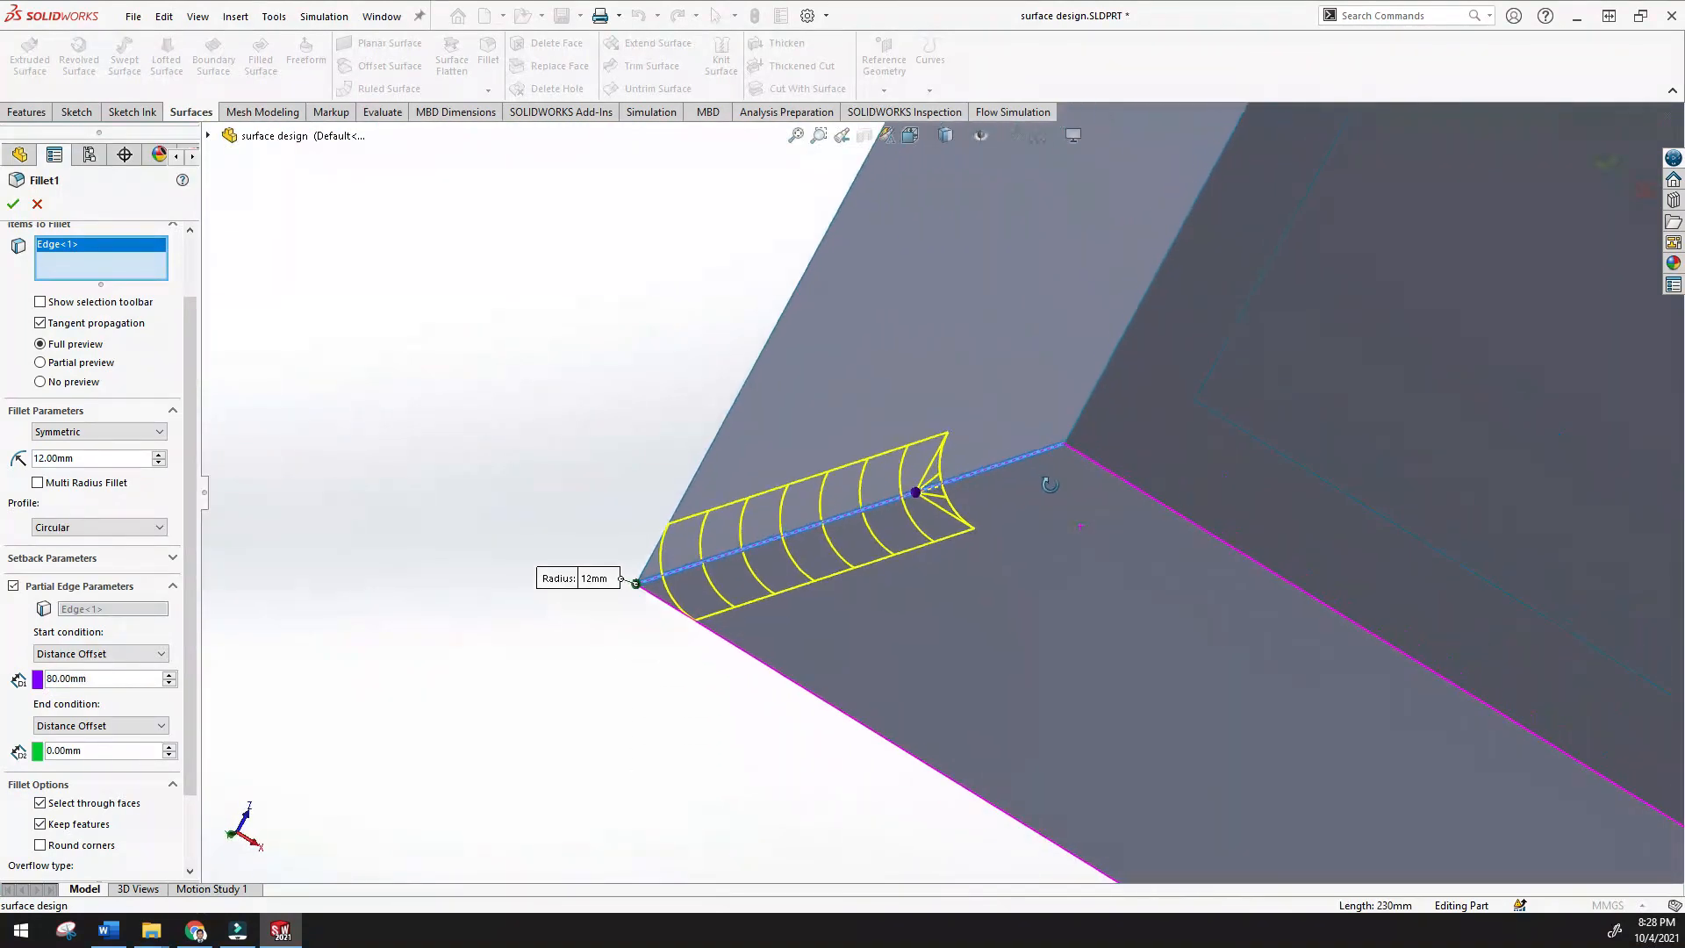
middle_drag(752, 602, 771, 557)
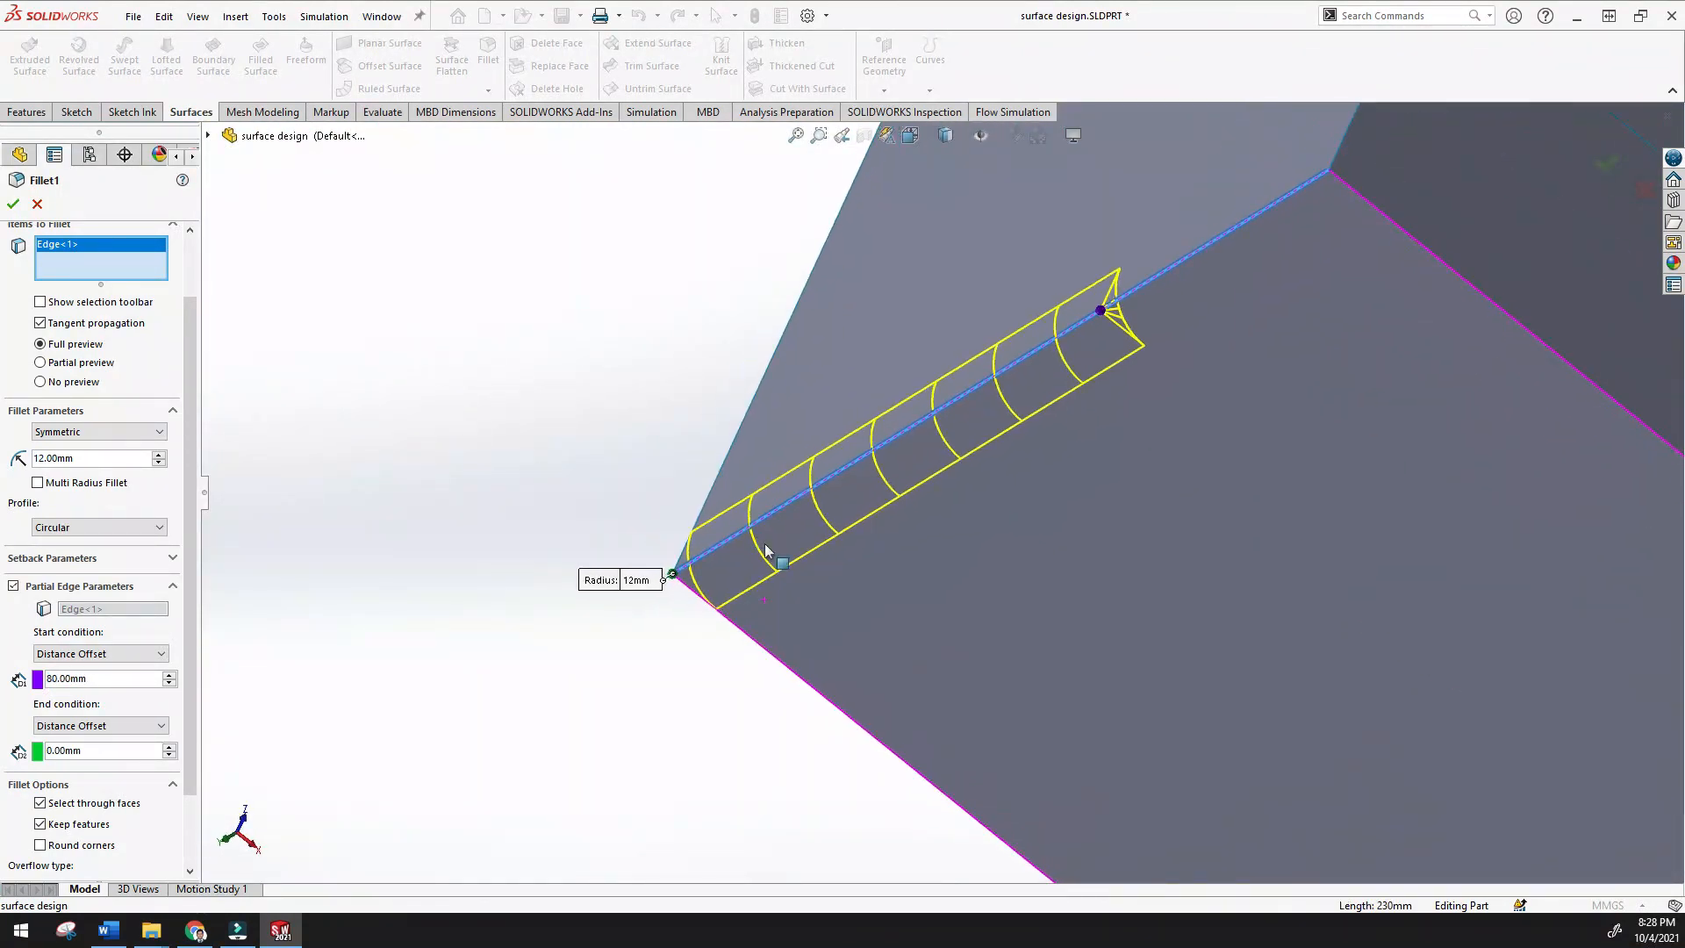
Set the partial fillet's end distance offset to 40 mm
click(162, 678)
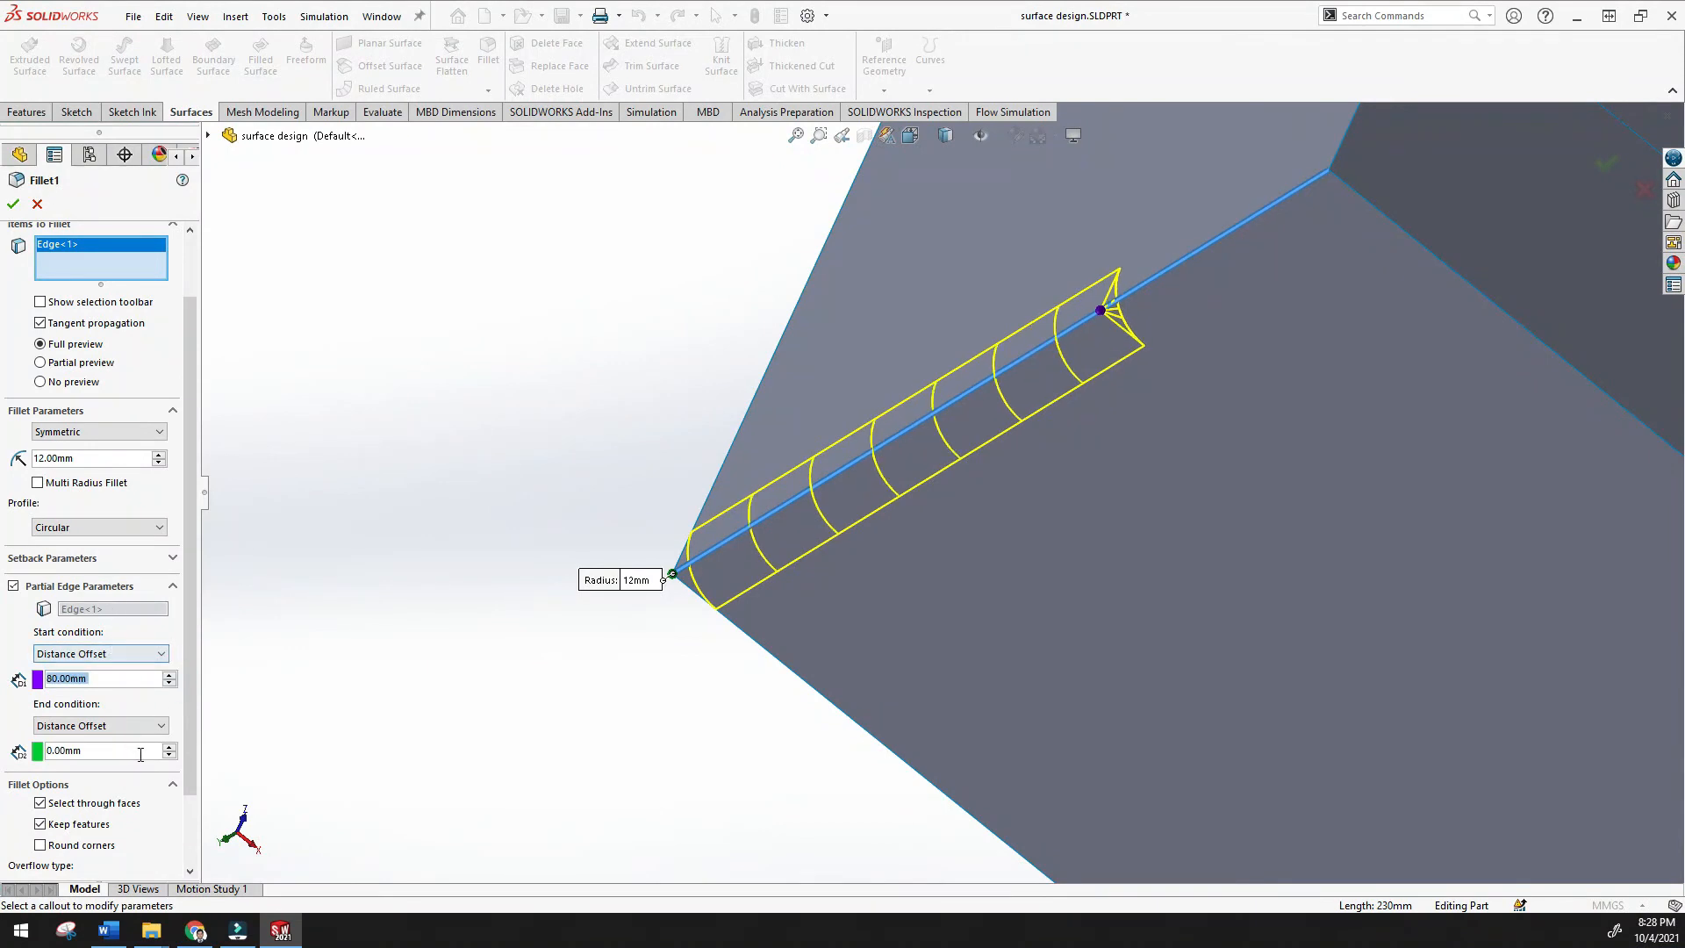
click(169, 747)
click(169, 747)
click(169, 747)
click(170, 747)
middle_drag(490, 692, 1179, 550)
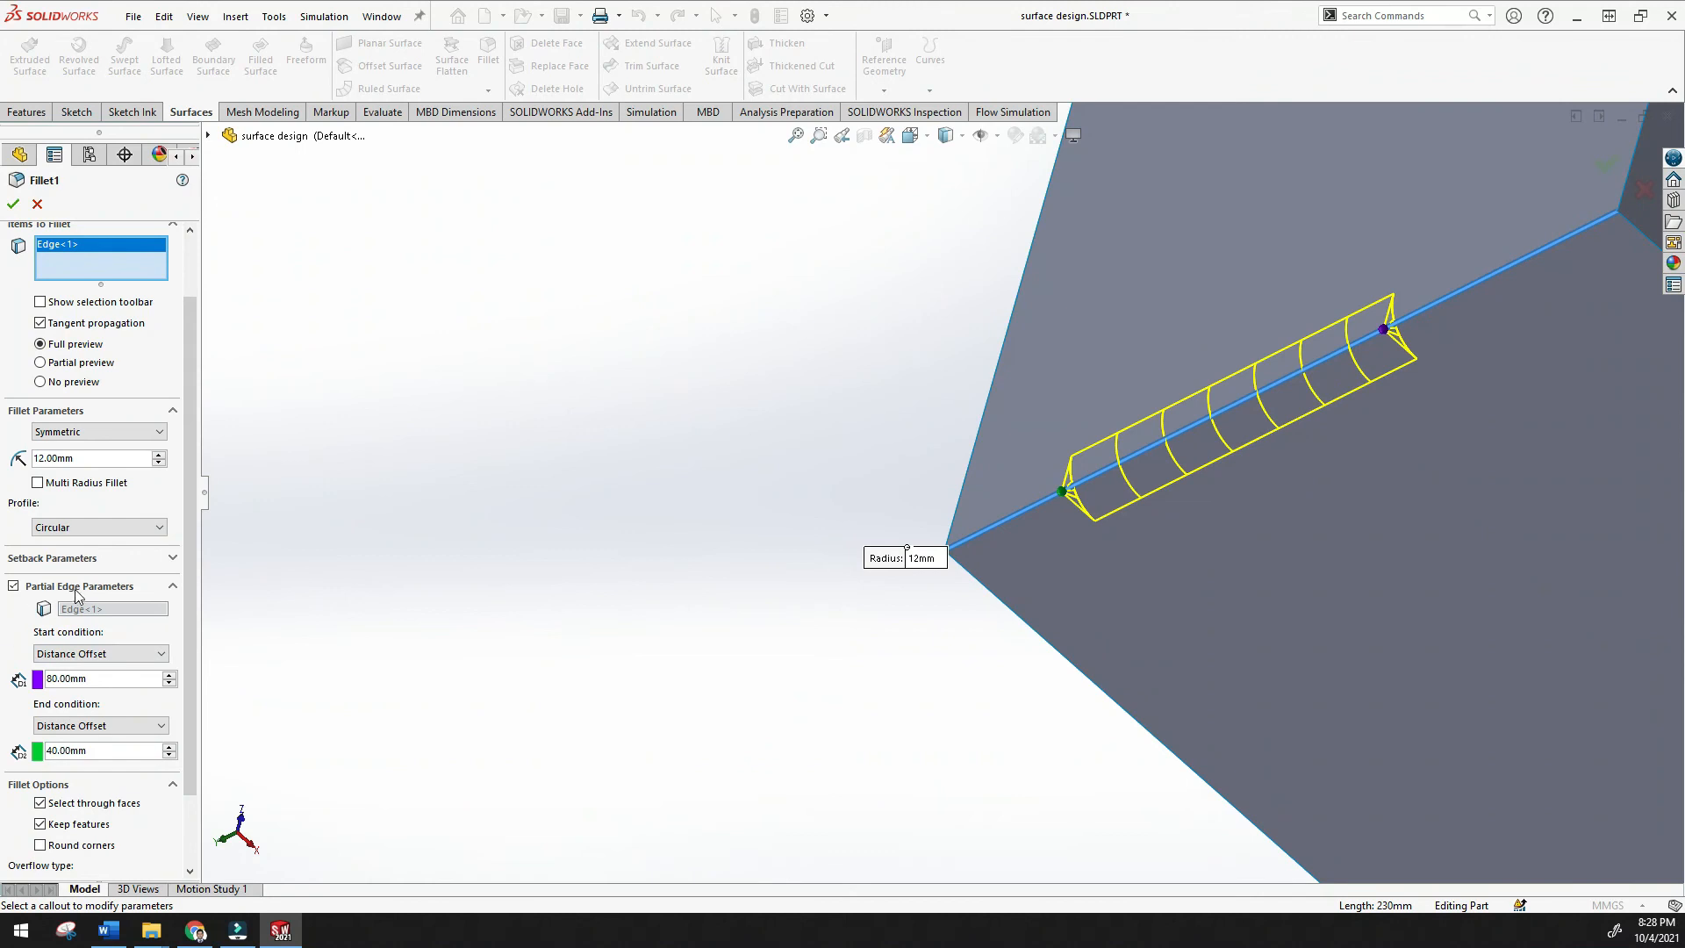
Switch the partial edge option off and back on to compare the full and partial fillet previews
click(13, 586)
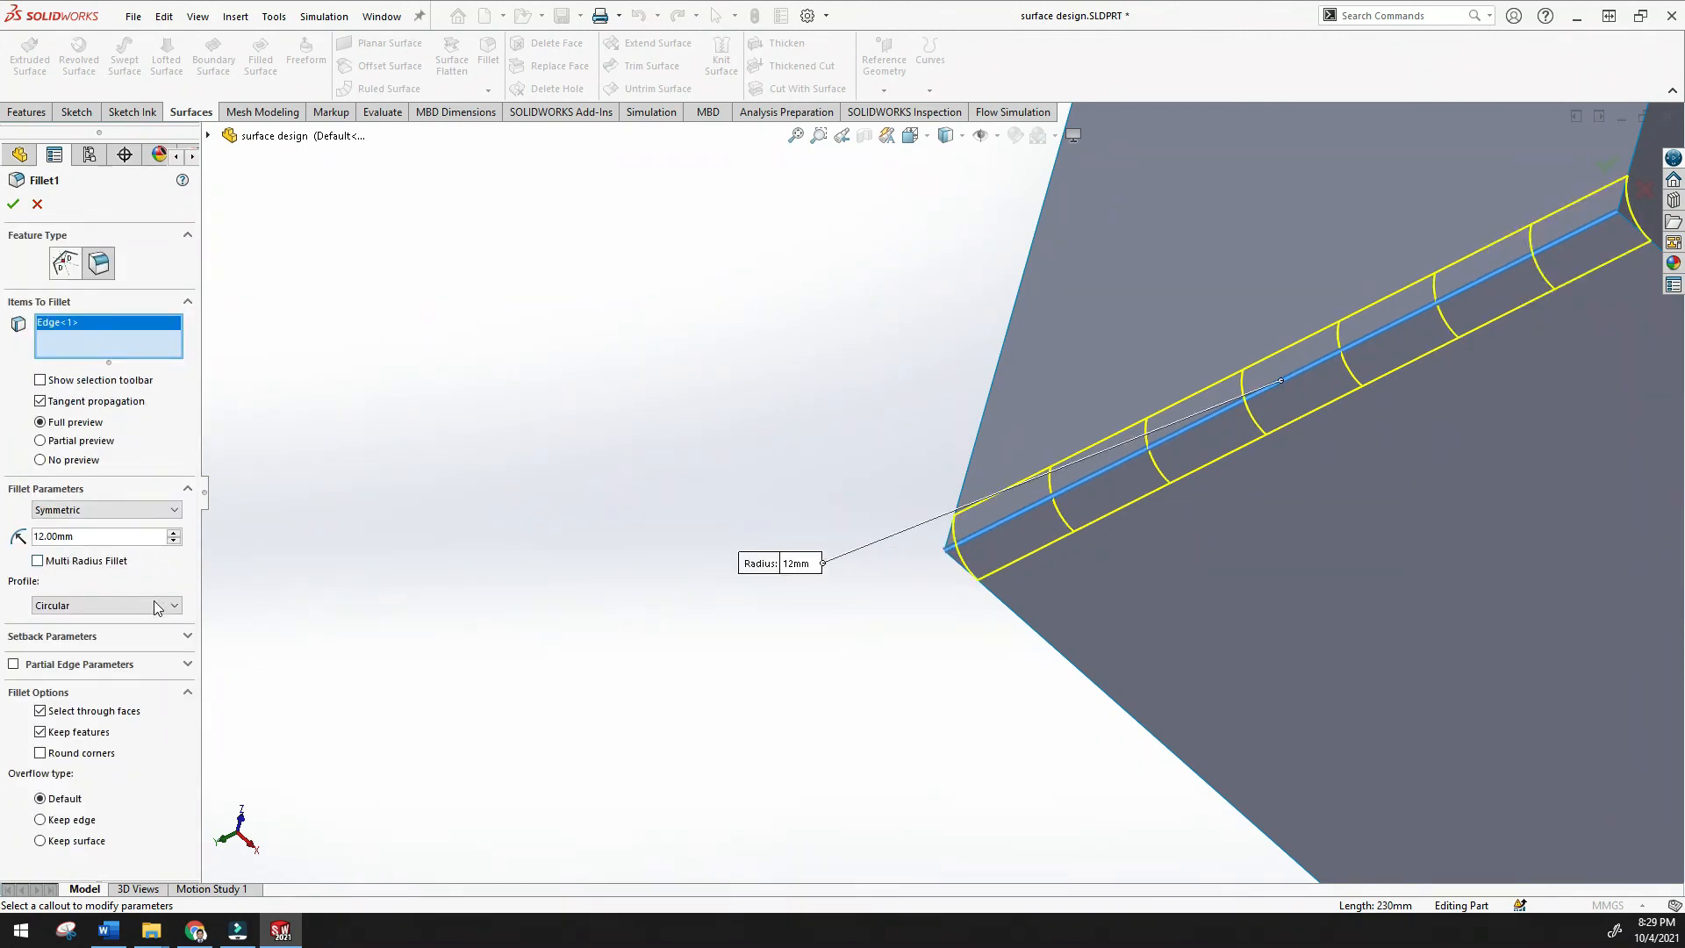
click(77, 639)
click(77, 639)
click(13, 666)
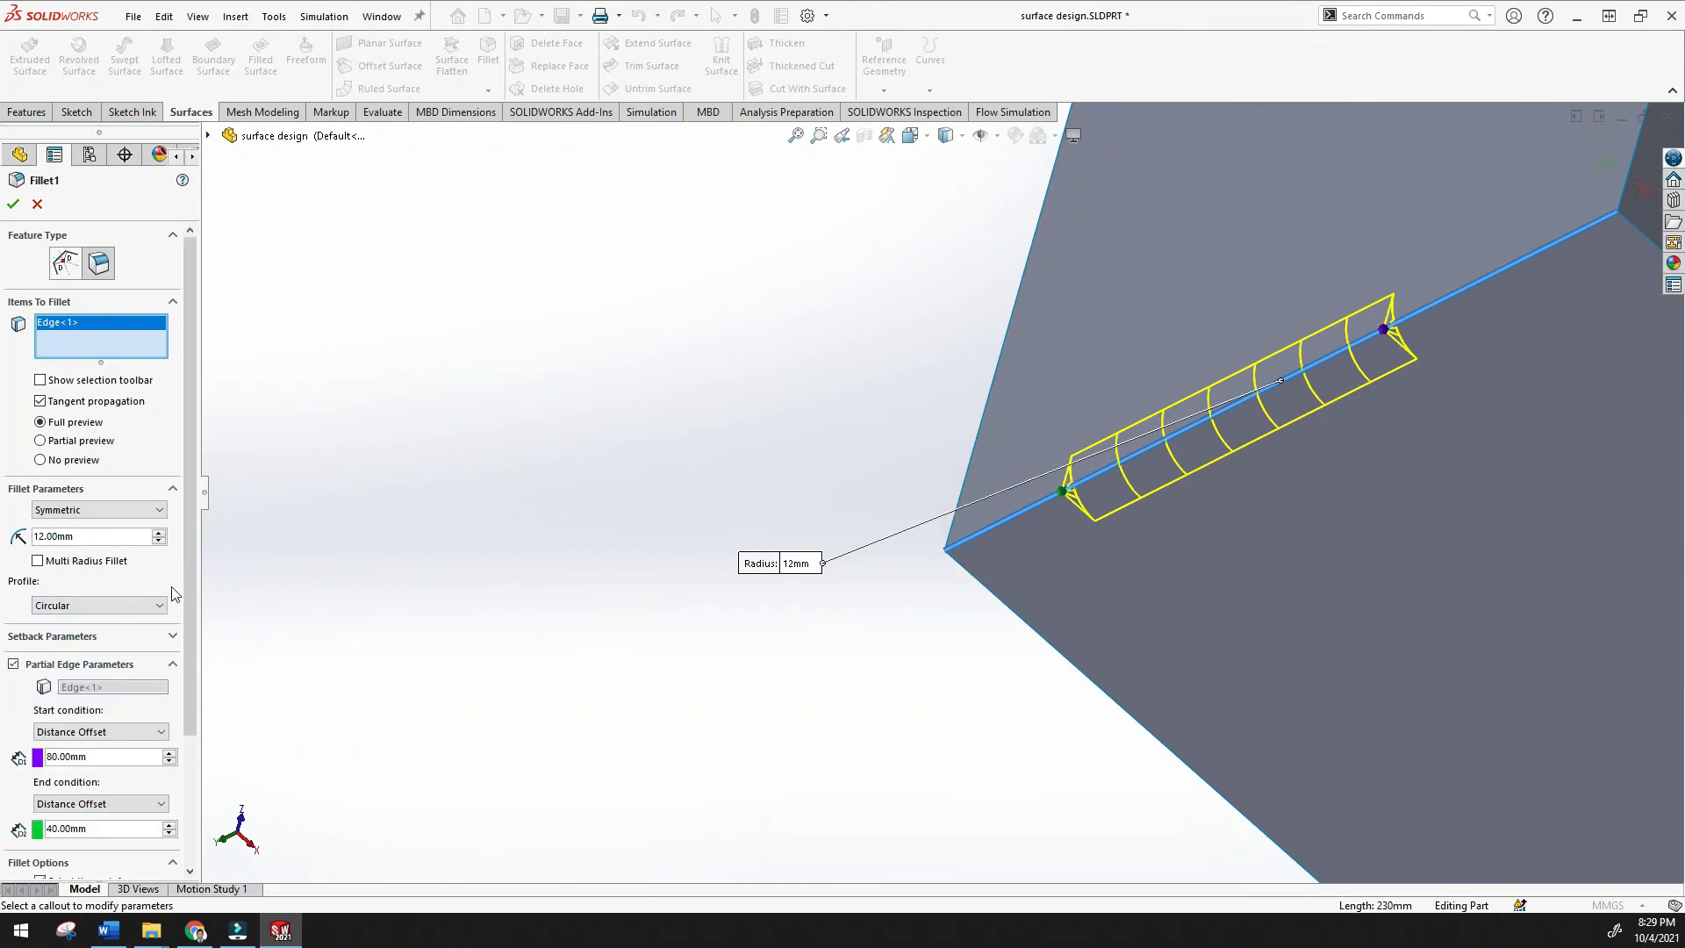
Expand the setback parameters and set the setback distance to 2 mm
click(173, 637)
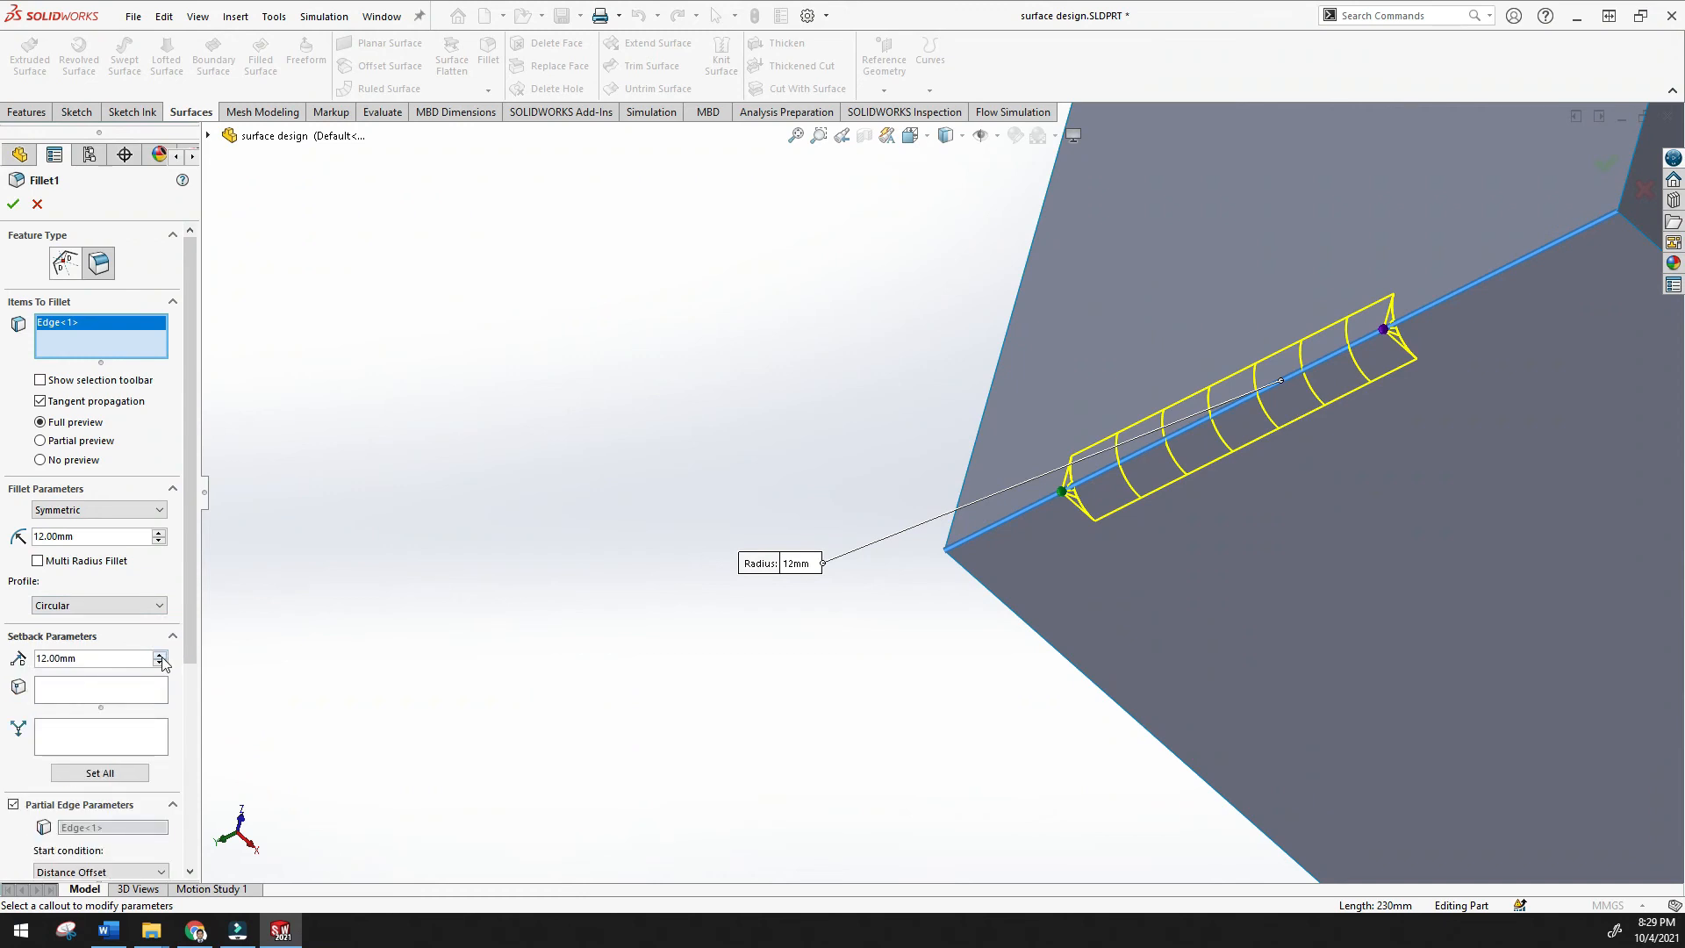
click(161, 663)
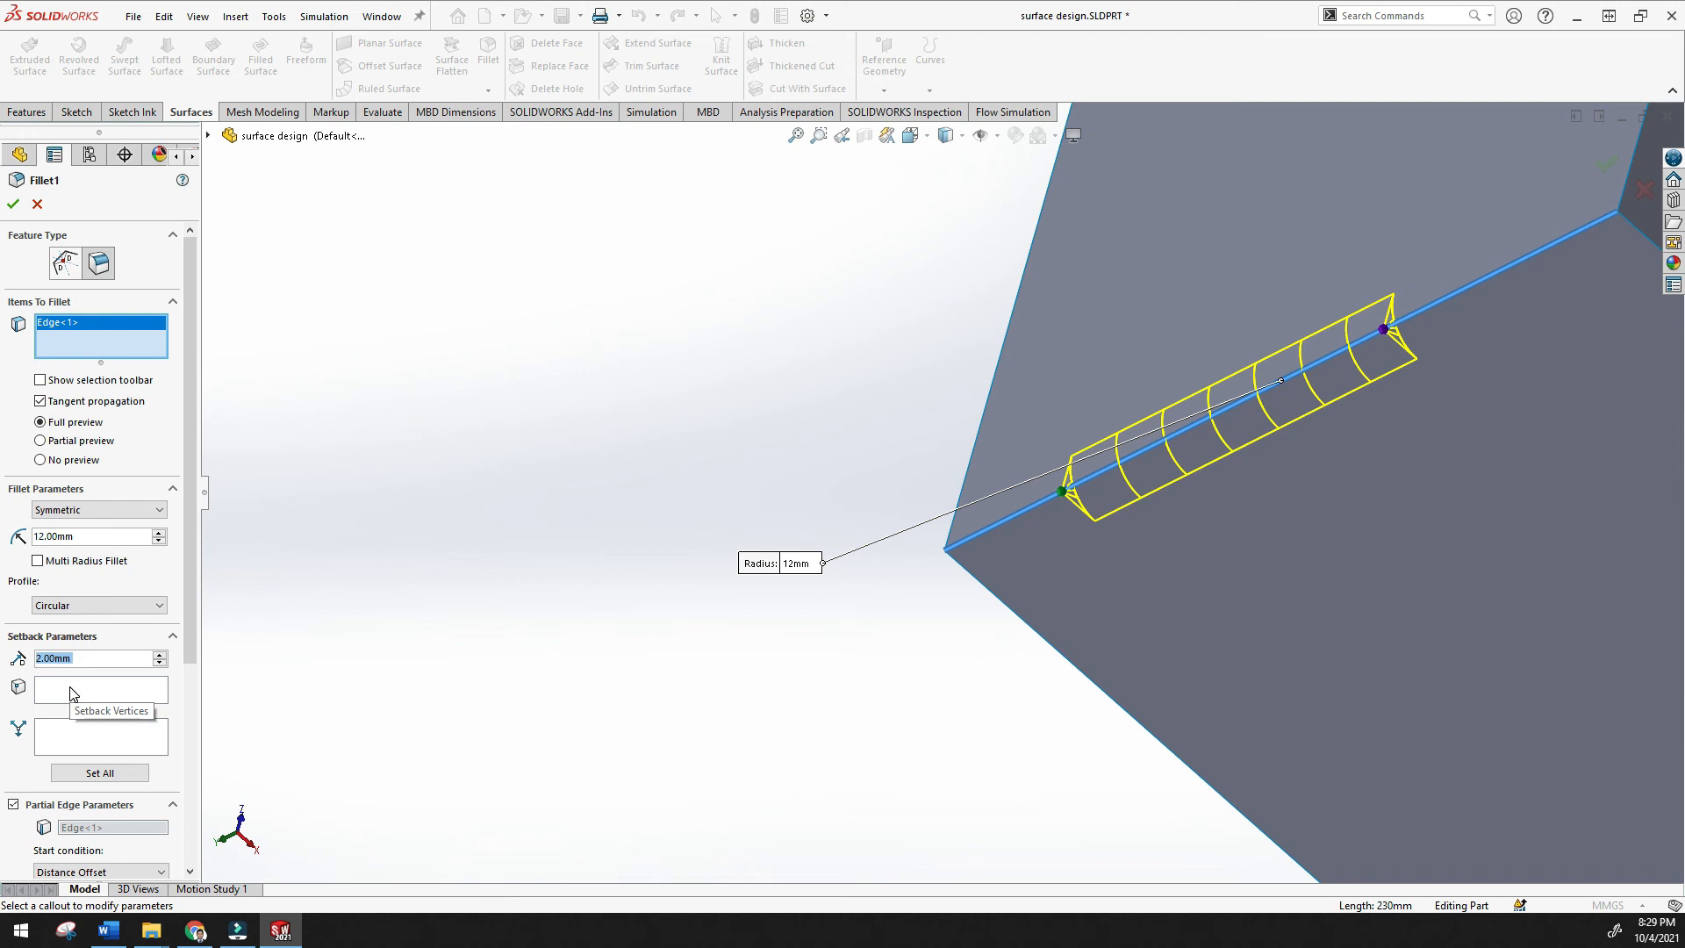
Switch the multi radius option on and back off, and apply the partial edge fillet
click(96, 695)
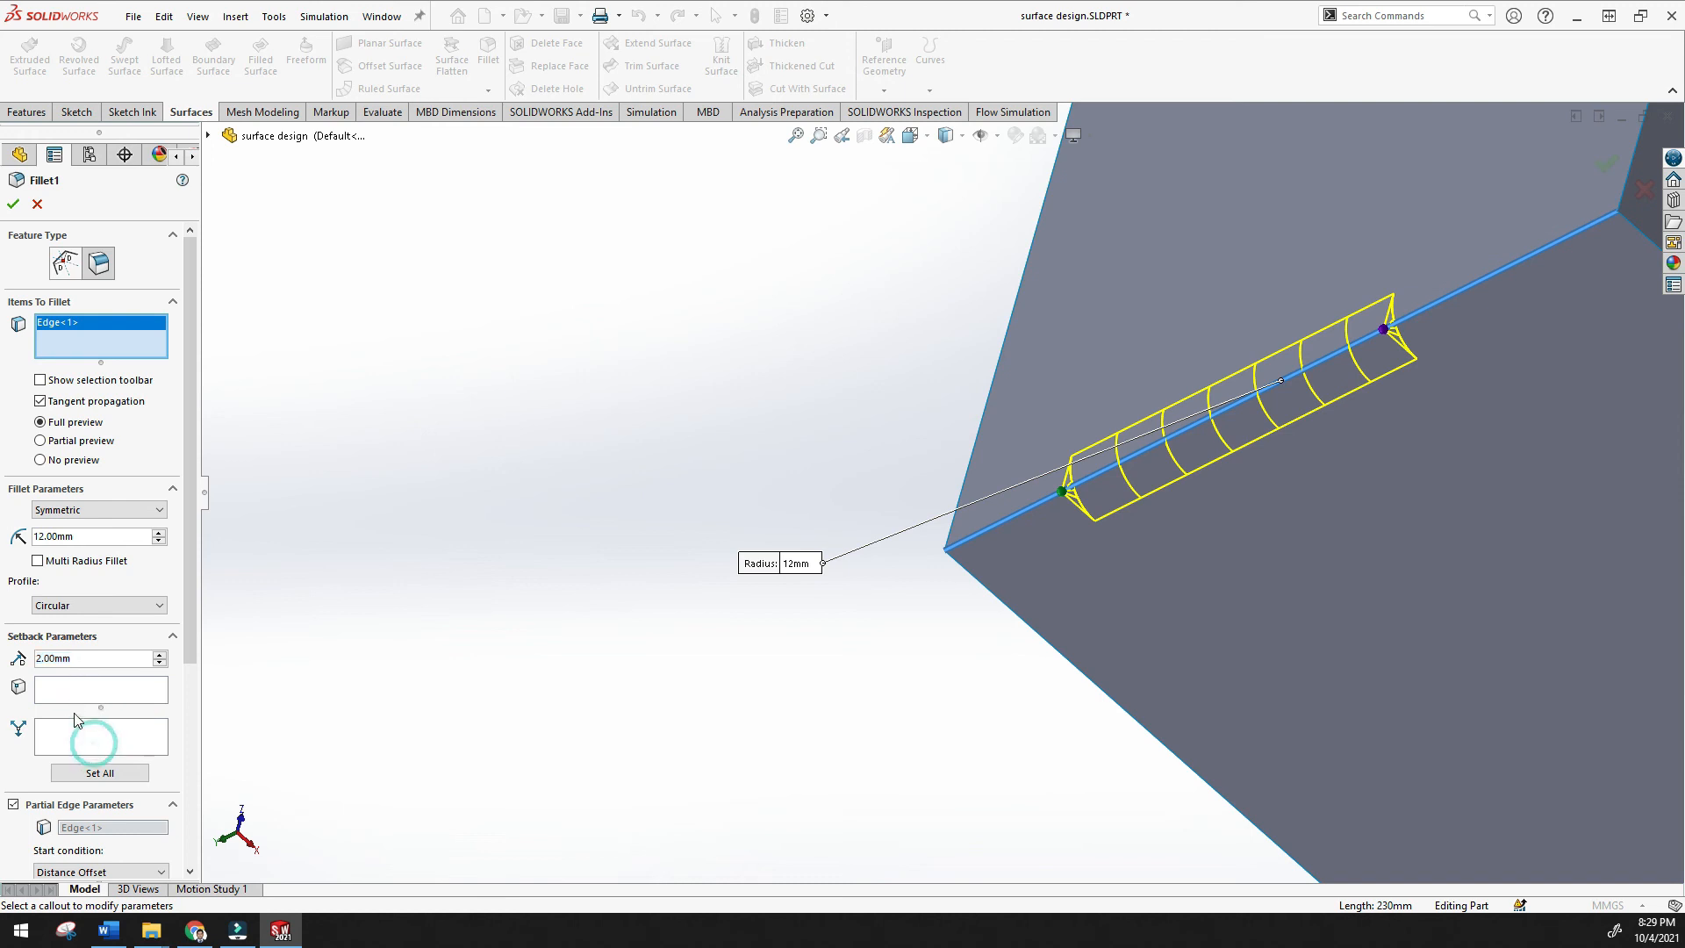
click(37, 566)
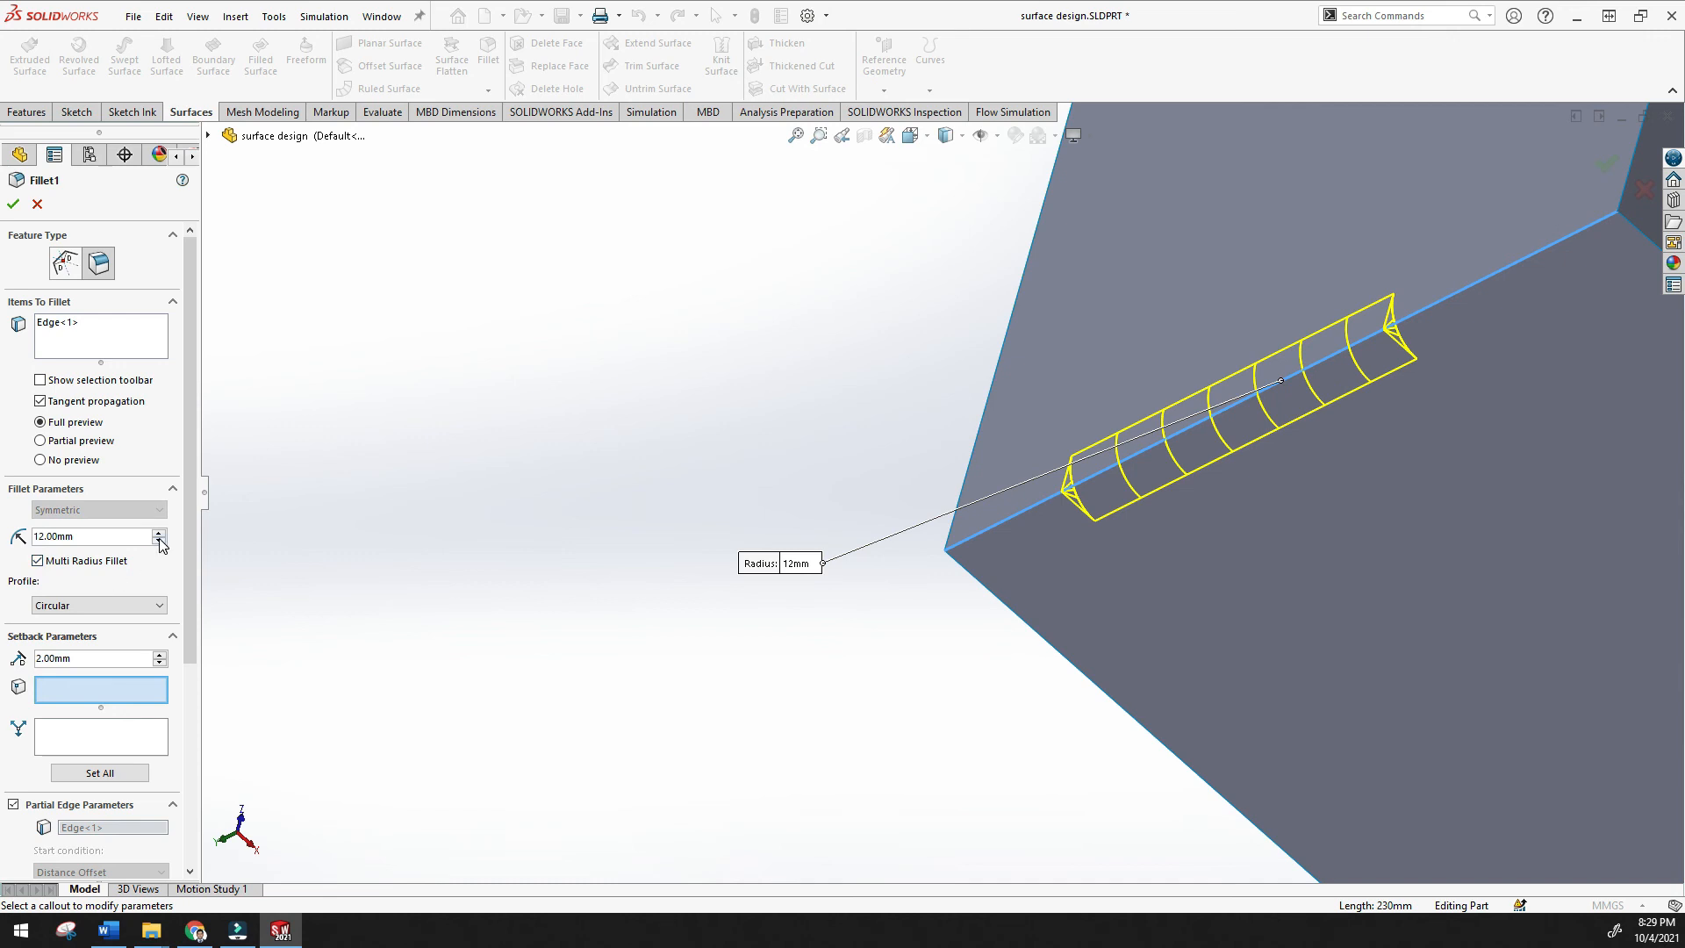
click(38, 561)
click(13, 203)
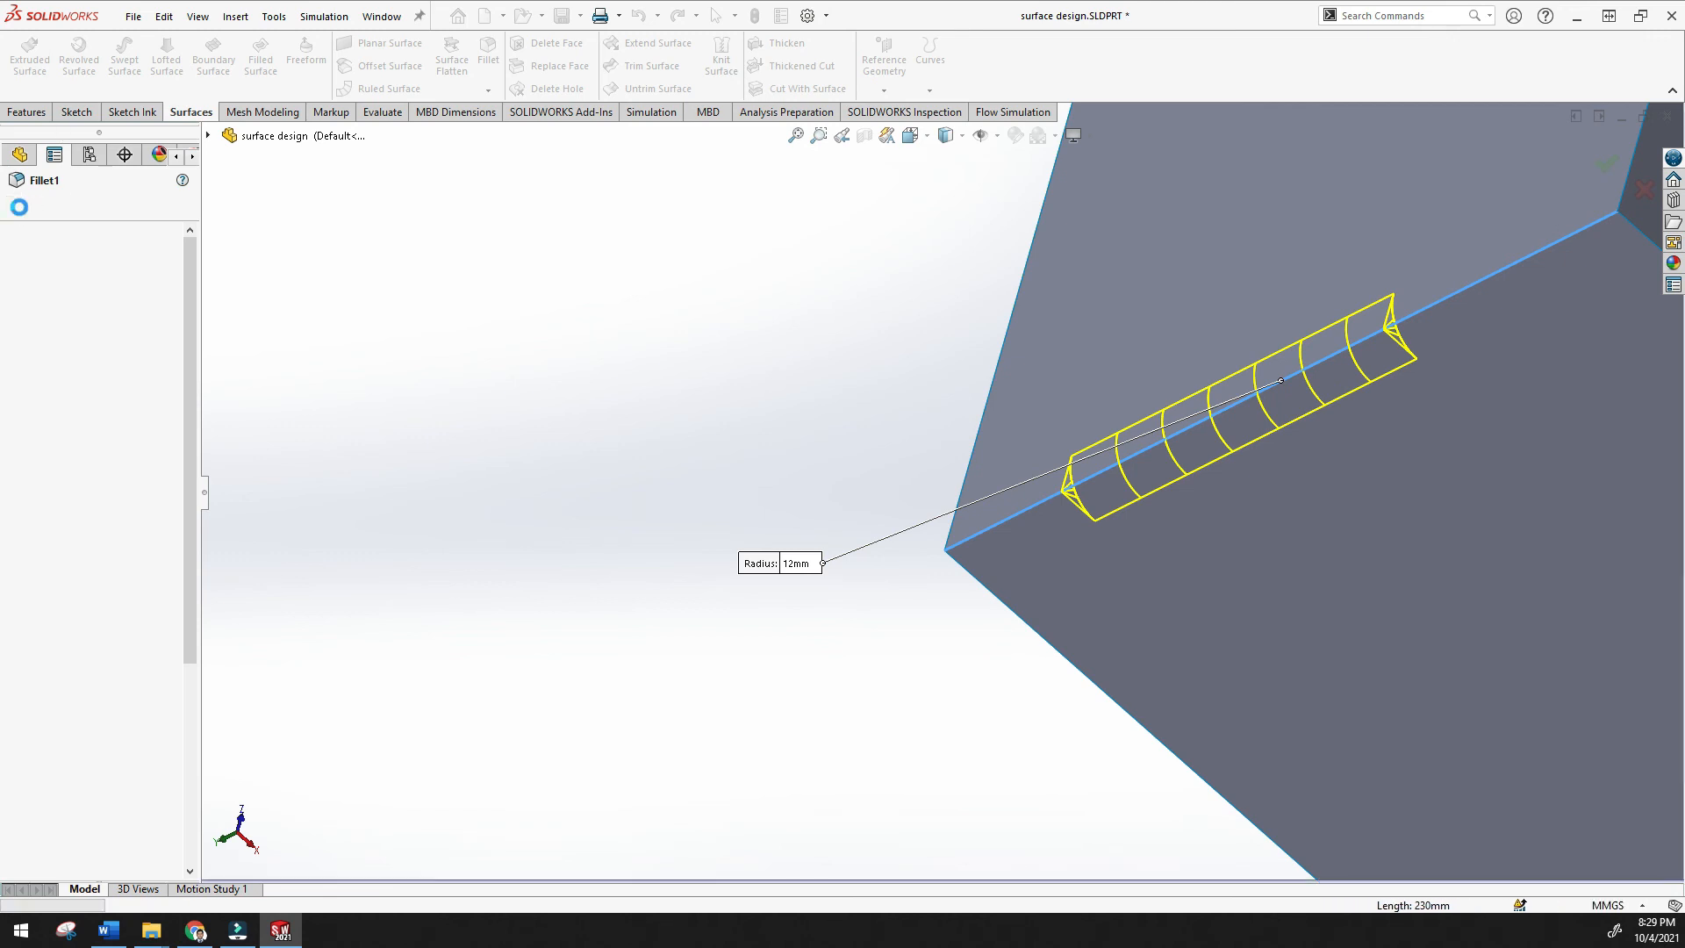
middle_drag(645, 523, 676, 517)
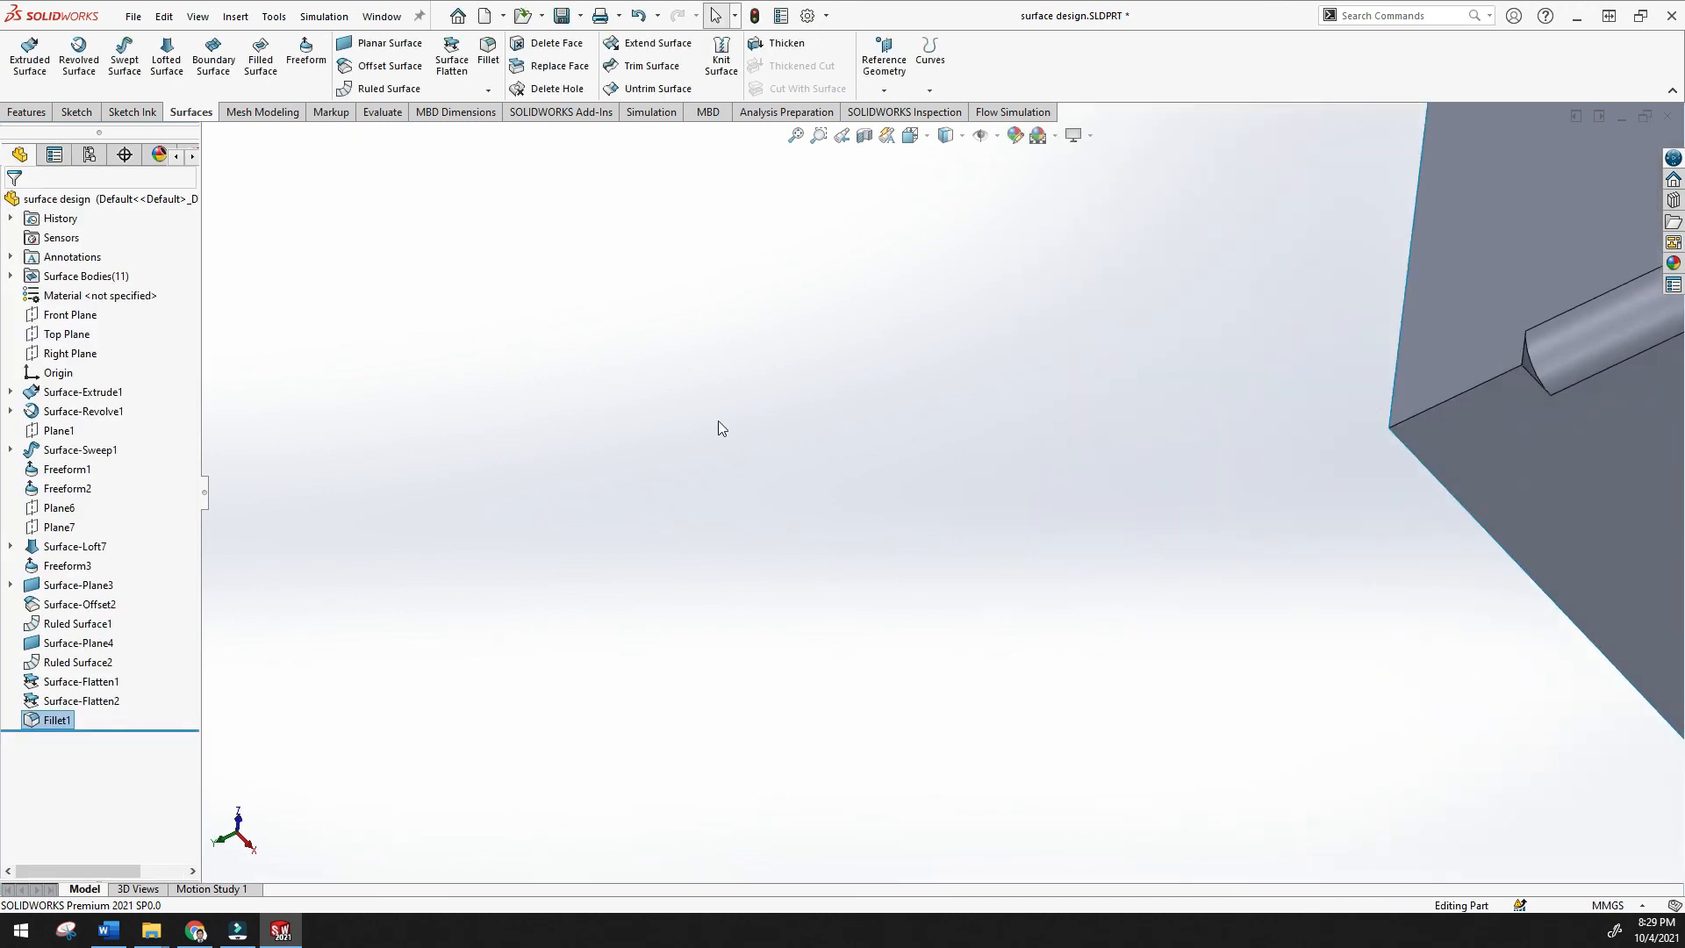
Start a face fillet and add the two adjacent side faces of the box to the first face set
click(488, 90)
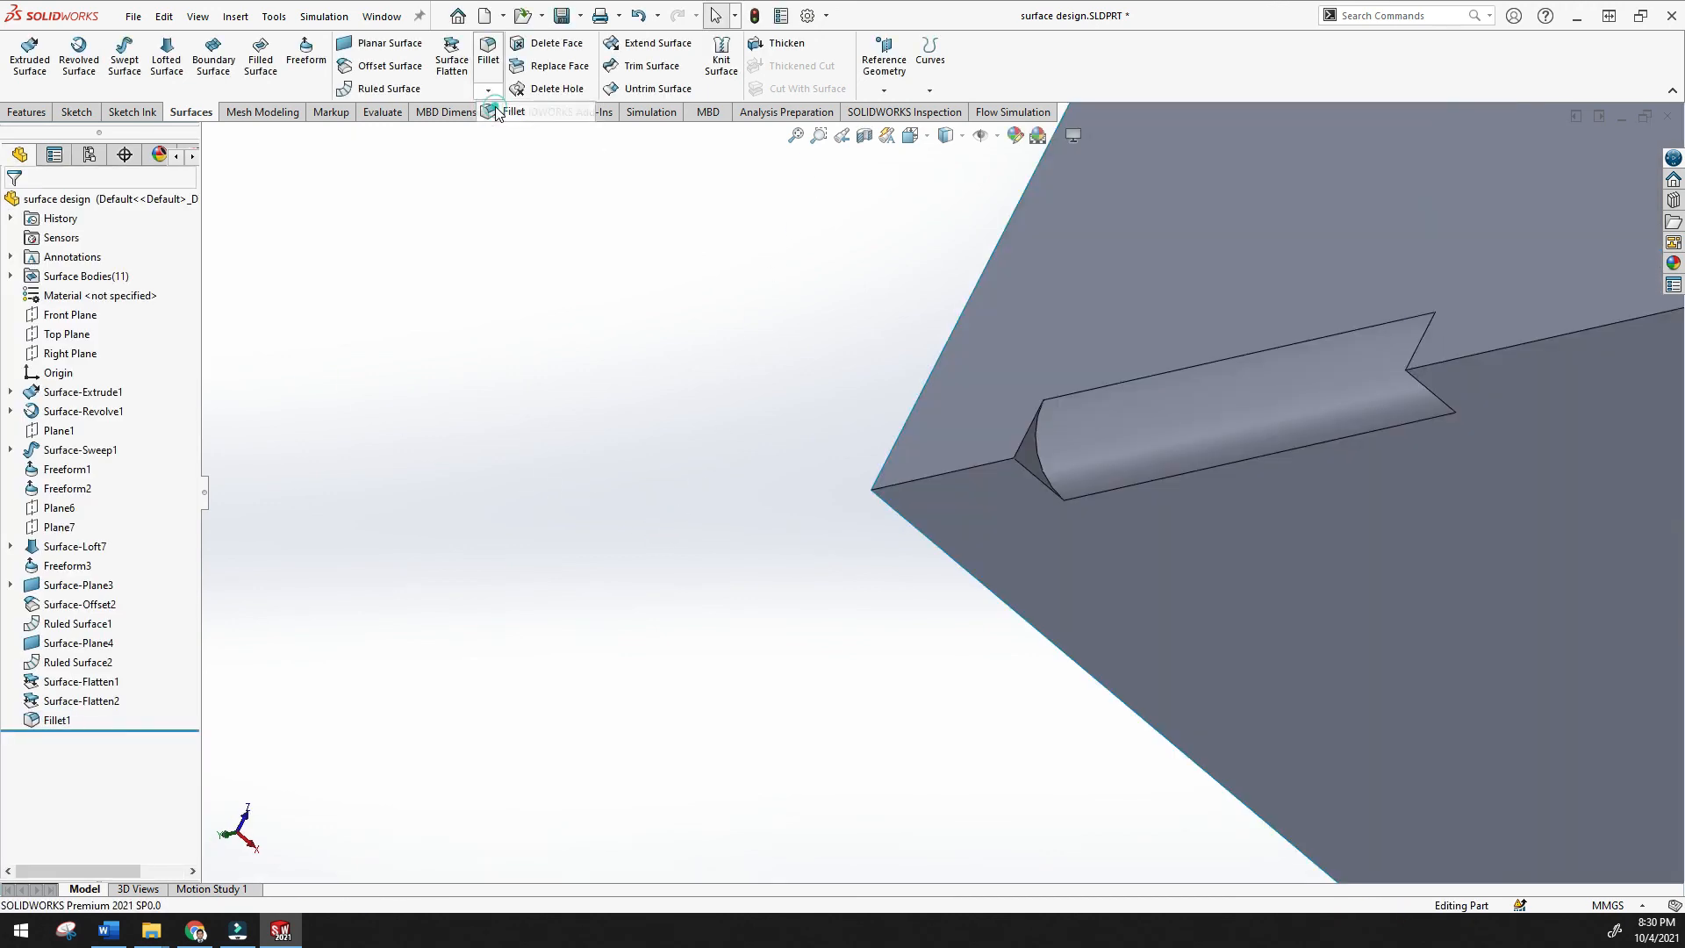
click(502, 110)
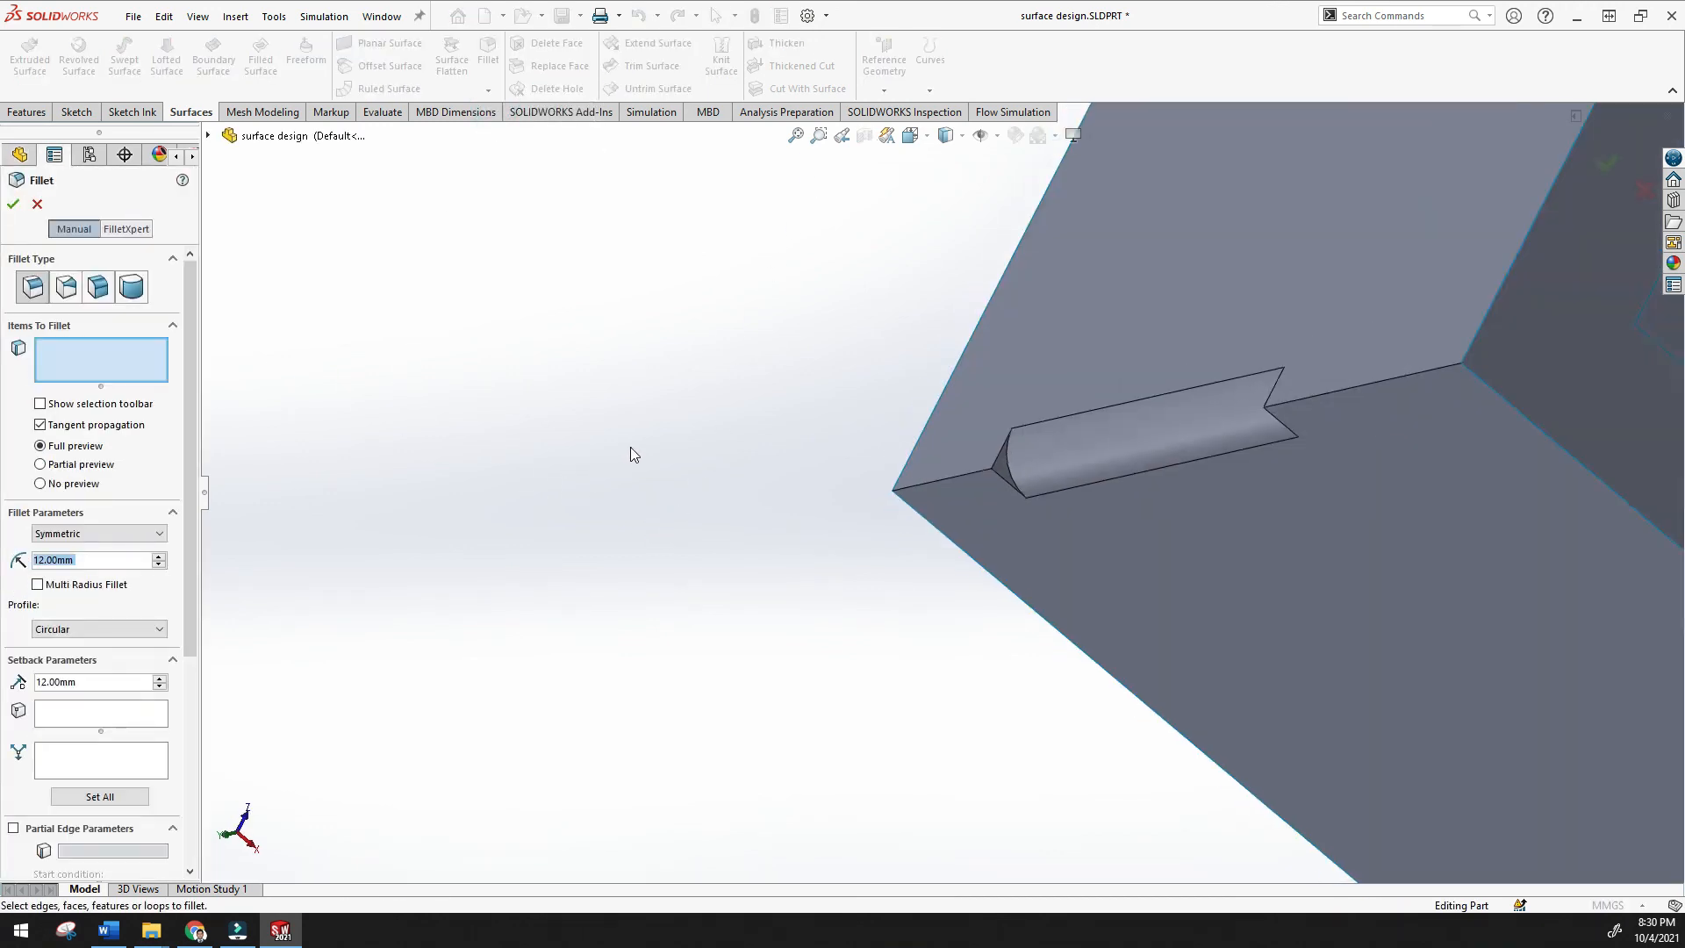
scroll(703, 416, up, 9)
middle_drag(702, 416, 616, 182)
scroll(1285, 669, down, 6)
scroll(1226, 647, up, 2)
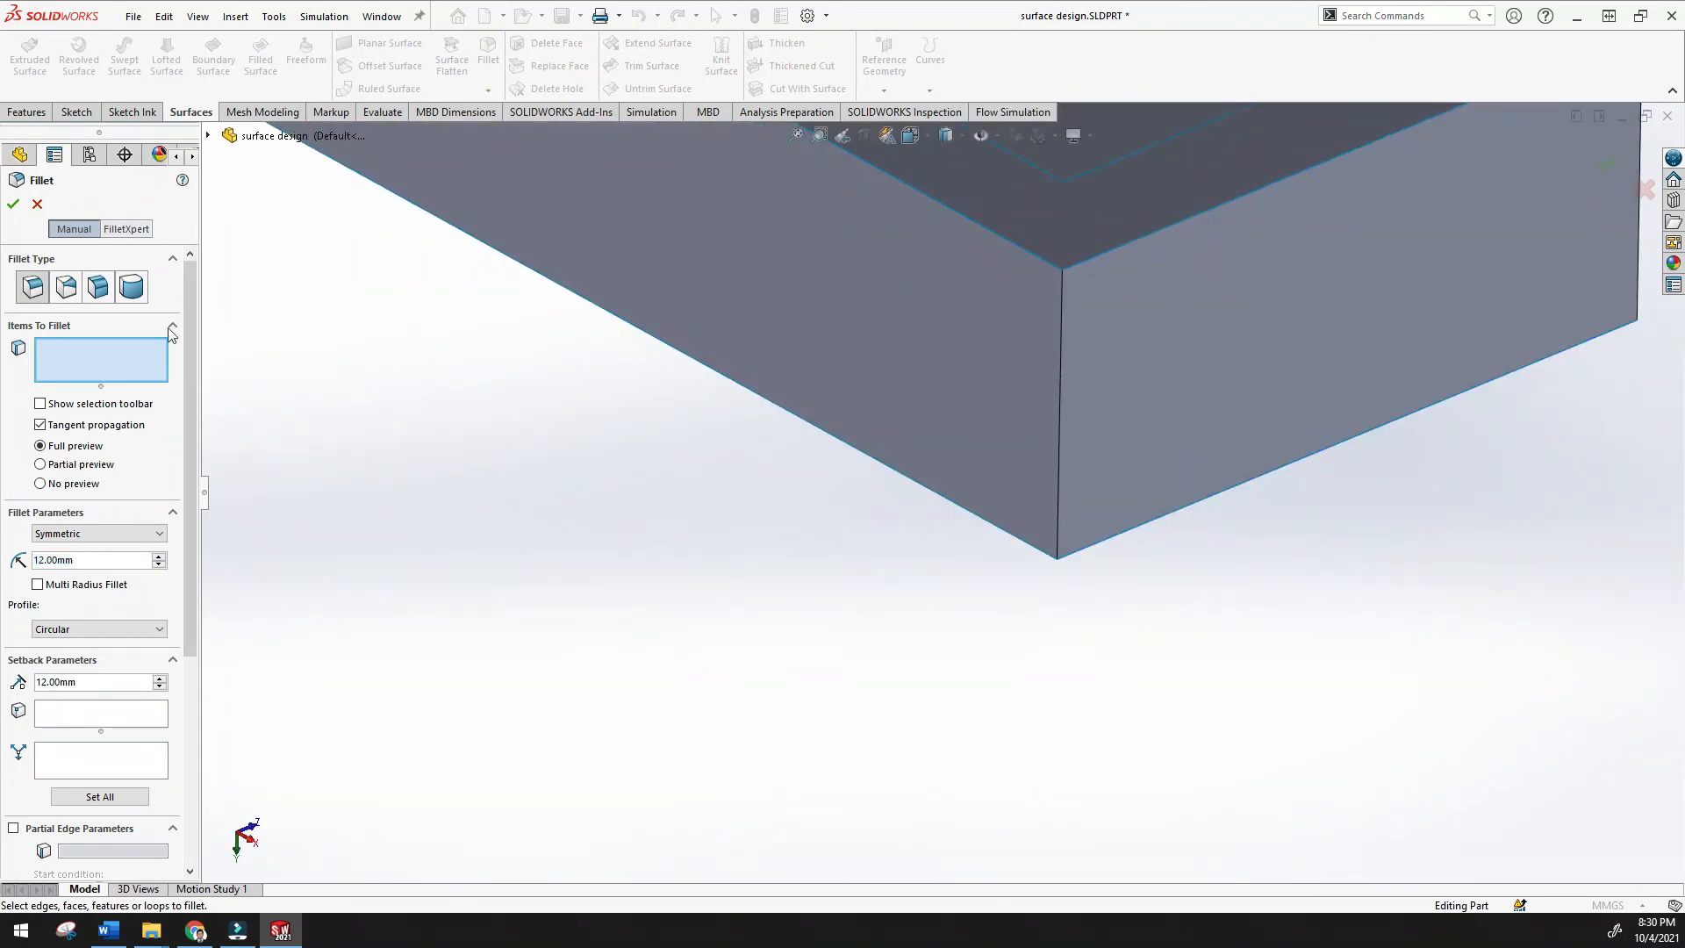
click(98, 287)
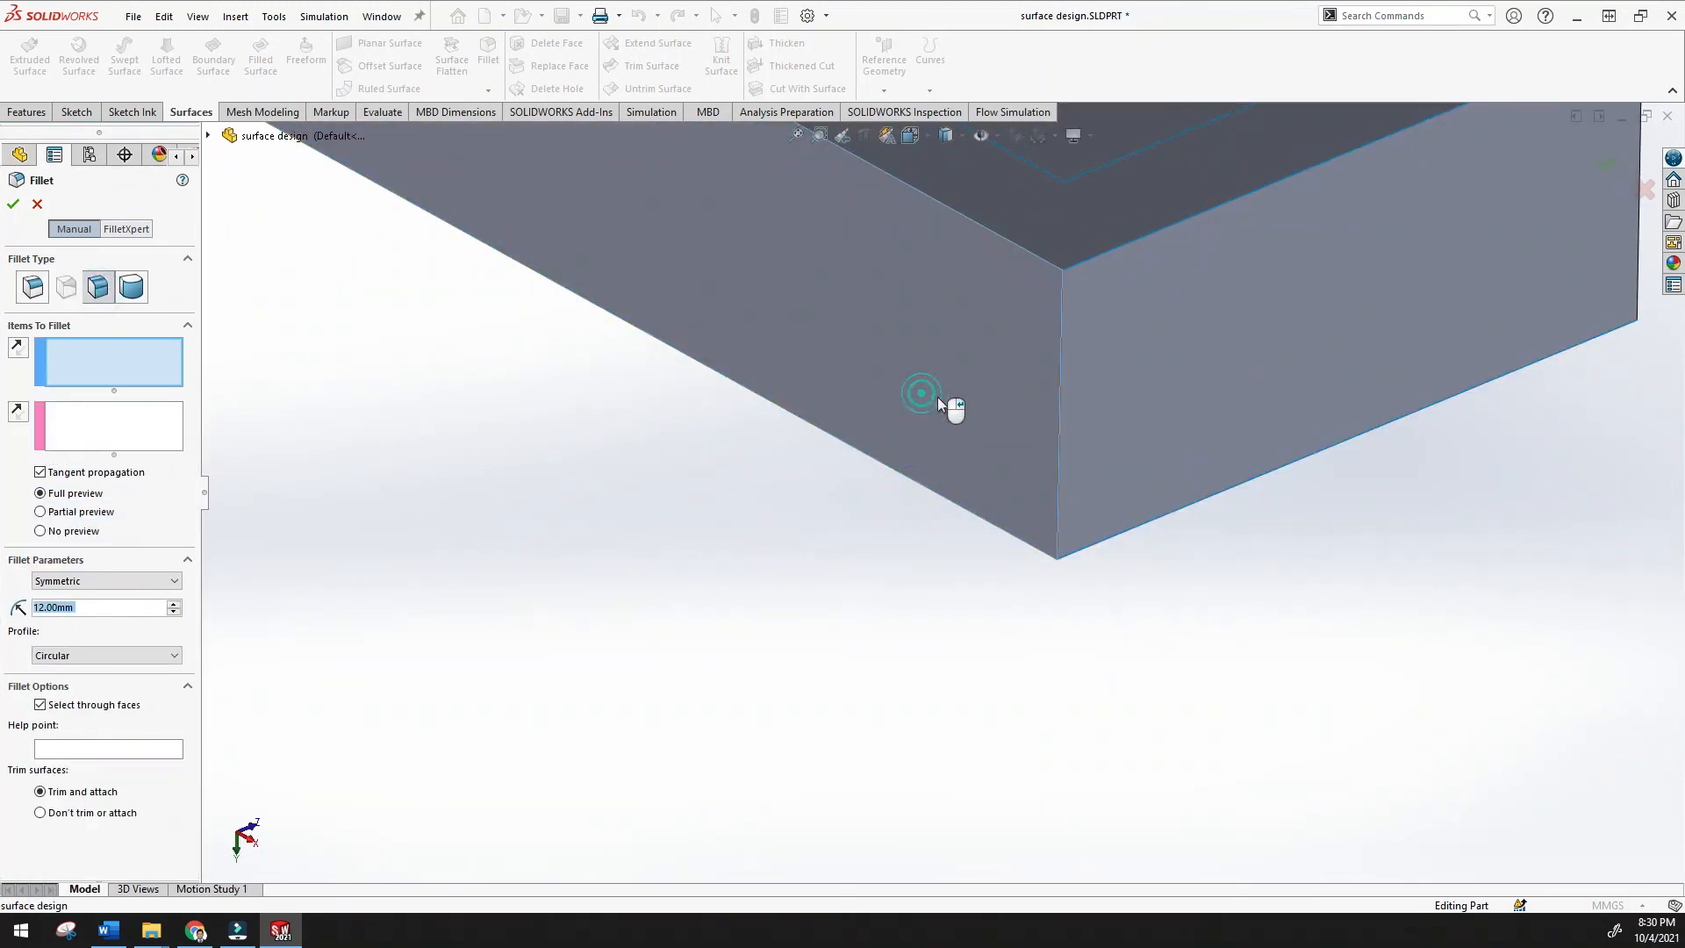
click(921, 393)
click(1132, 369)
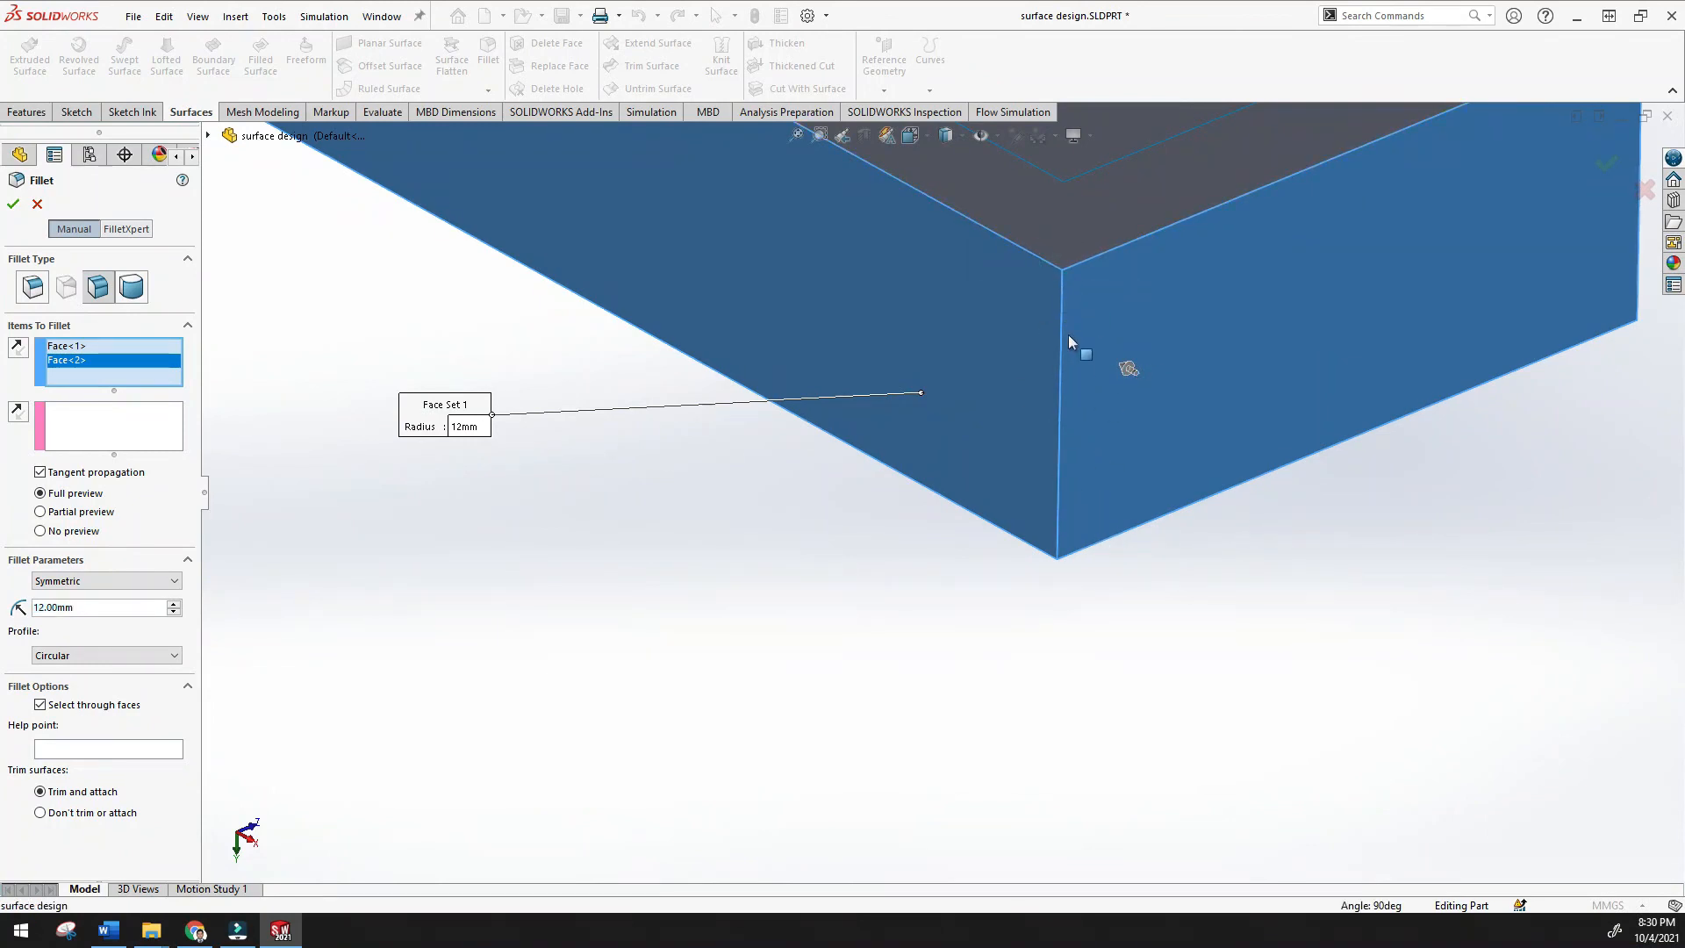
Set the face fillet radius to 2 mm and try to apply it with both faces in the first set
middle_drag(899, 478, 899, 279)
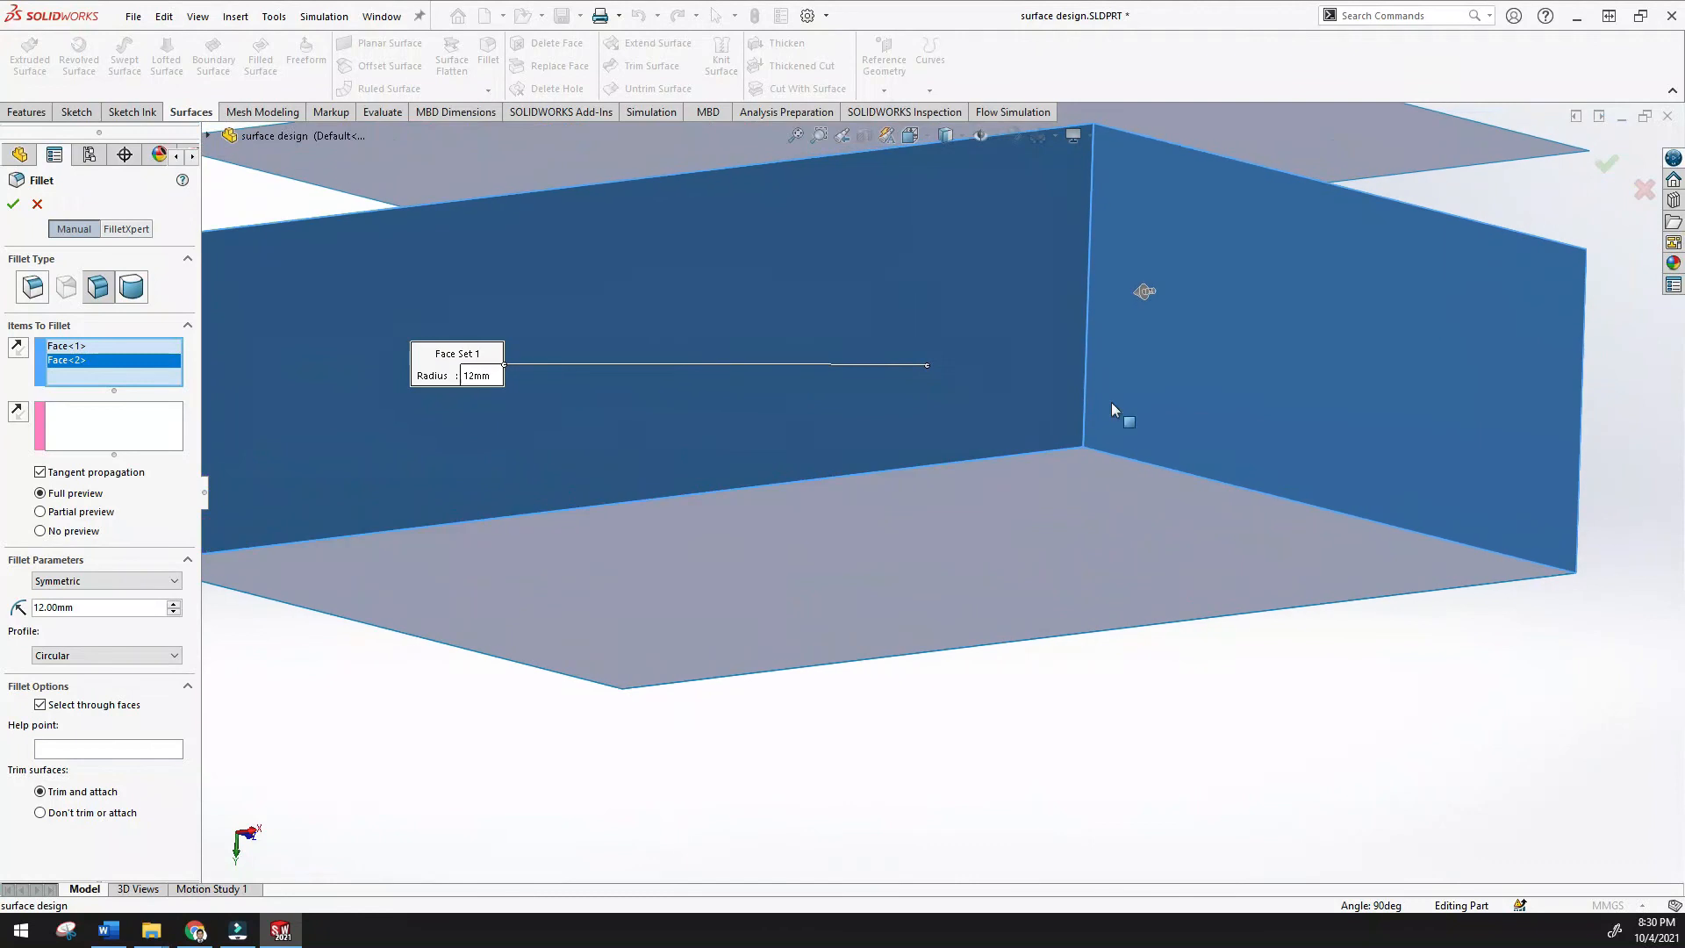
middle_drag(1106, 439, 1016, 489)
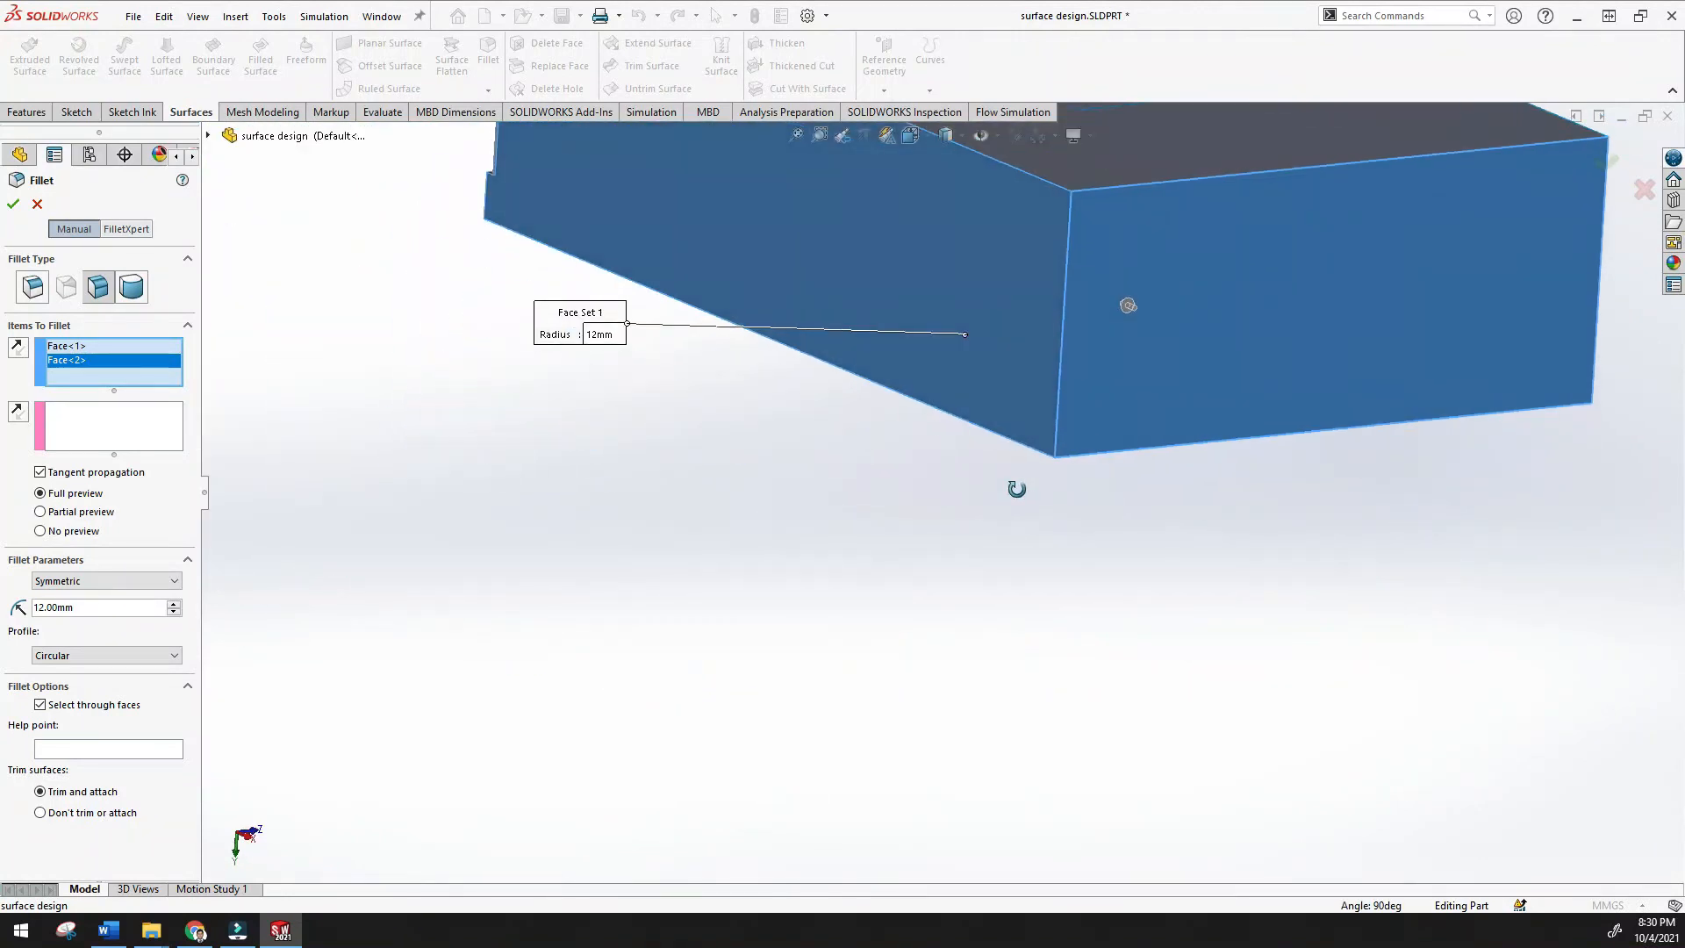
click(174, 611)
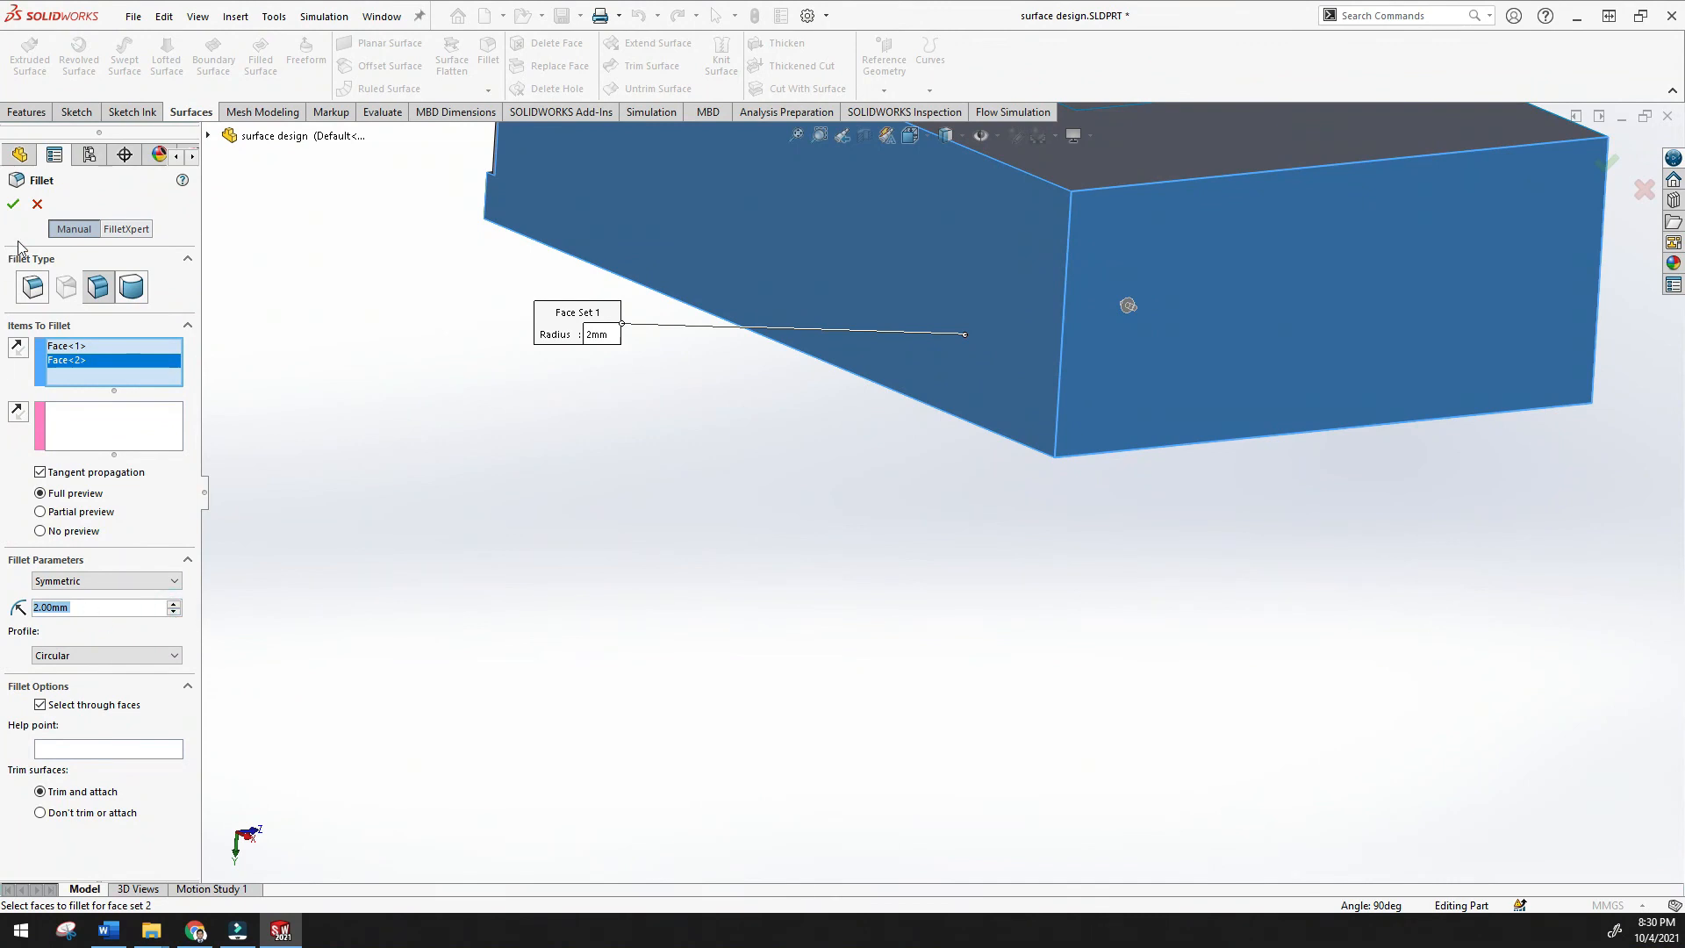
click(13, 204)
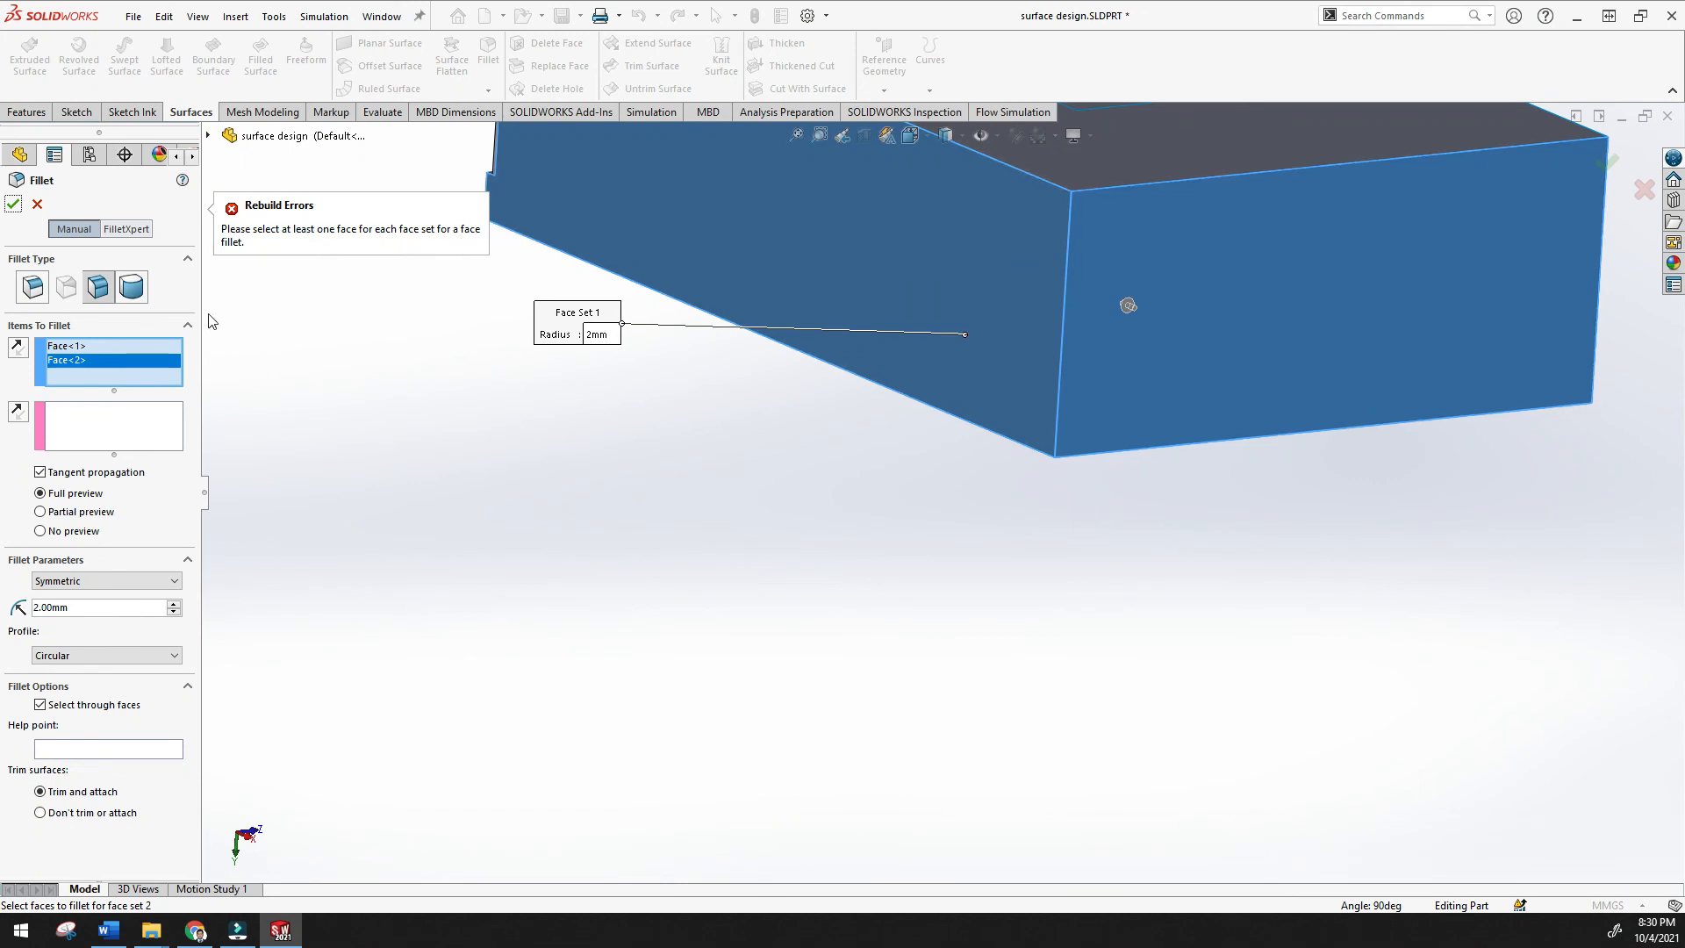
Remove the second side face from the first face set and assign it to the second face set
key(Delete)
click(105, 371)
click(124, 426)
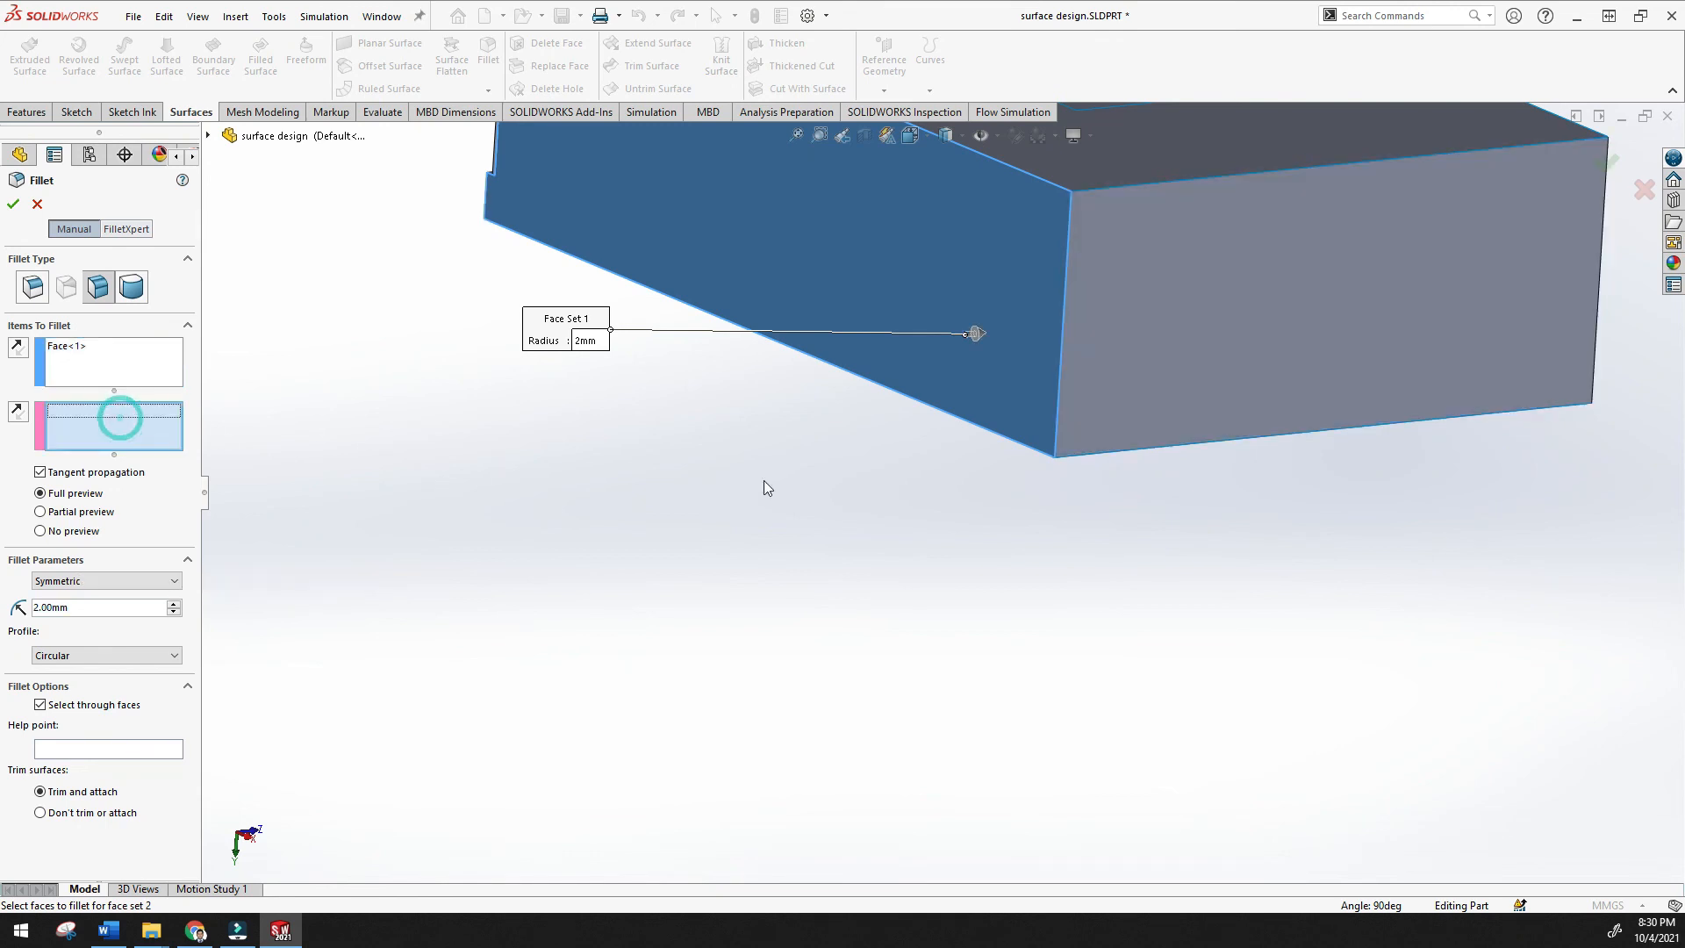
click(1173, 371)
scroll(1124, 369, up, 4)
scroll(1137, 368, down, 5)
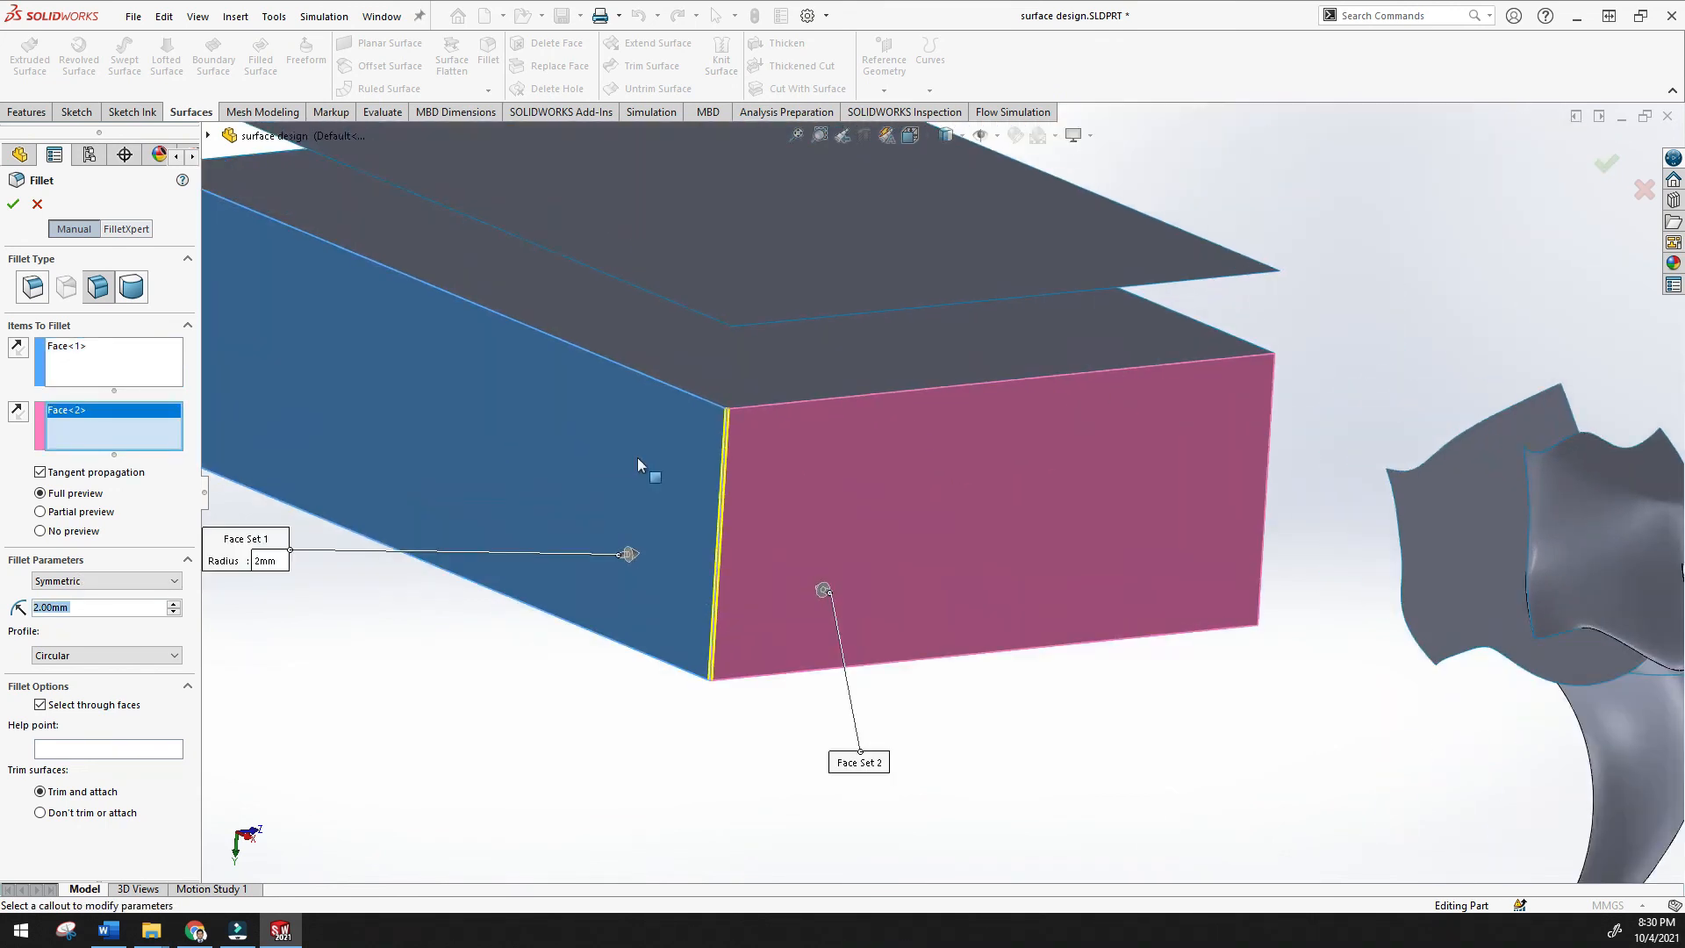
Increase the face fillet radius to 42 mm and examine the preview along the vertical corner
click(175, 603)
click(175, 604)
click(175, 604)
click(175, 604)
middle_drag(600, 498, 680, 588)
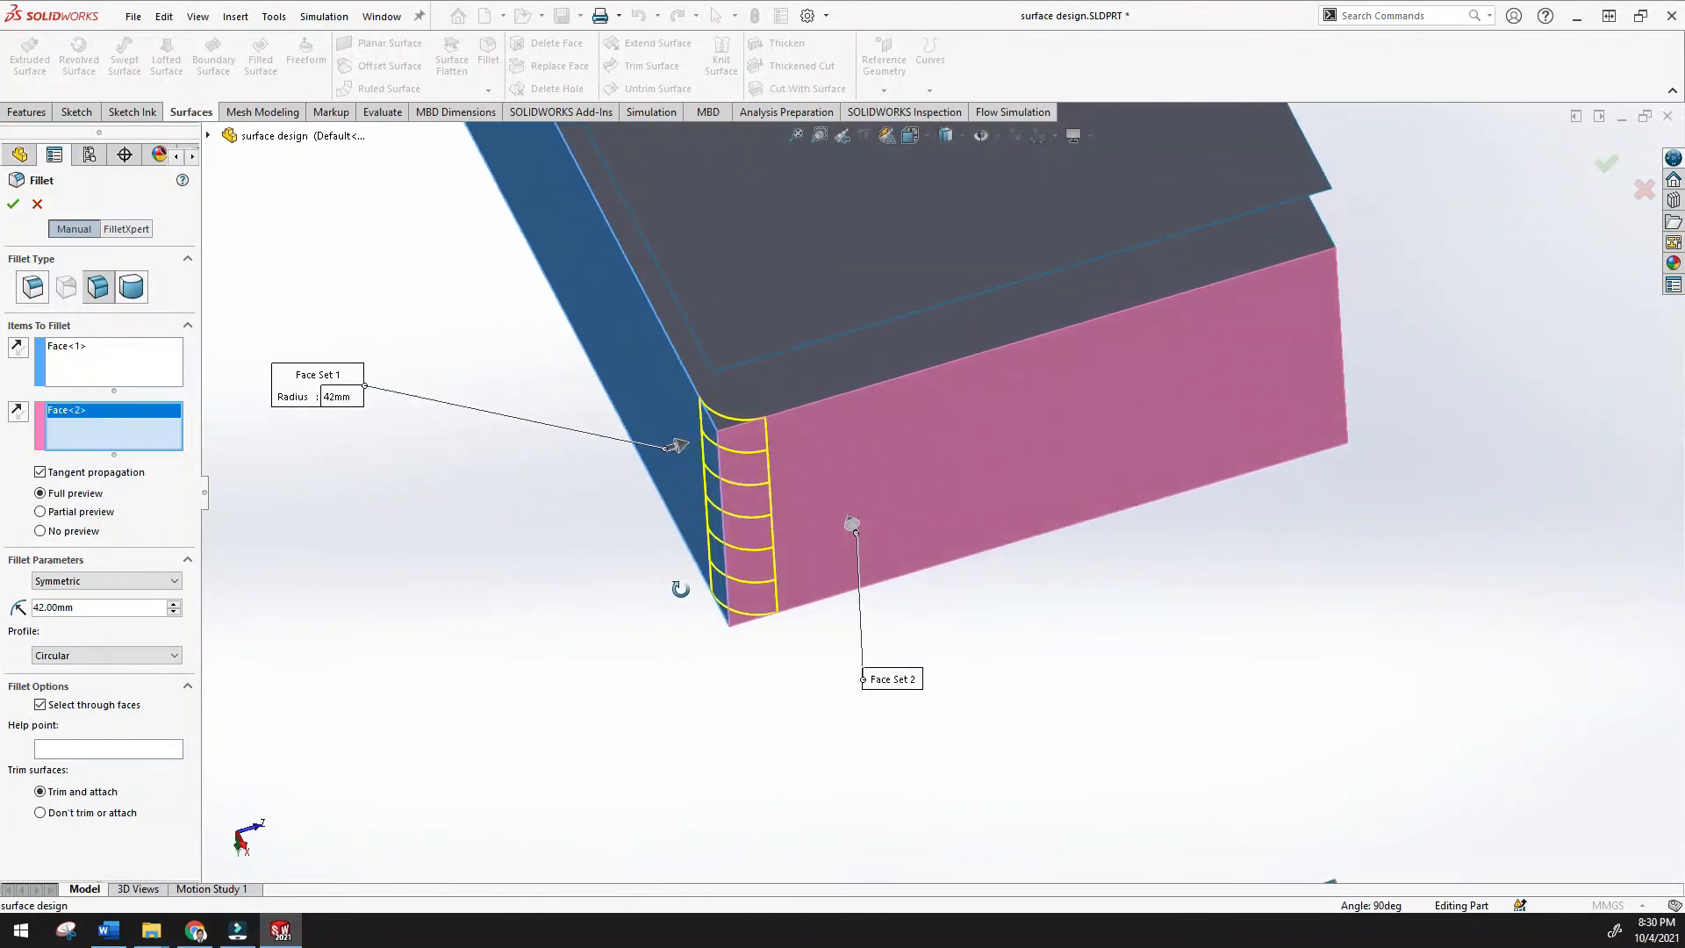
scroll(733, 427, down, 4)
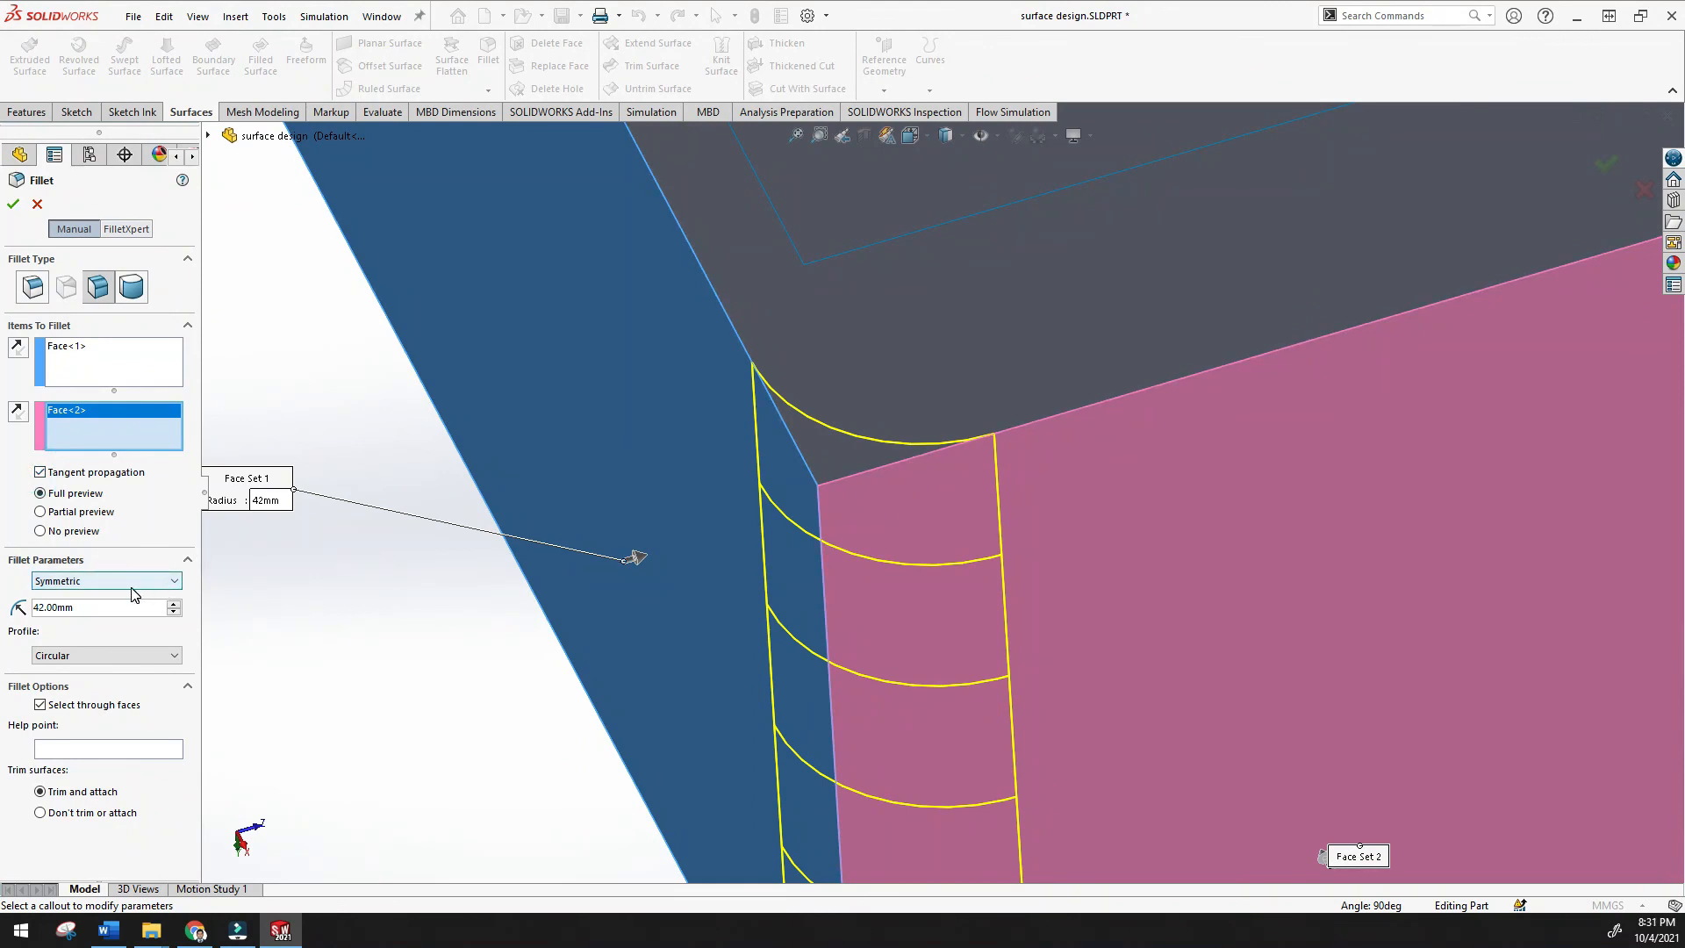
Change the fillet sizing method to Chord Width and review the profile options, keeping Circular
scroll(133, 590, down, 1)
click(157, 657)
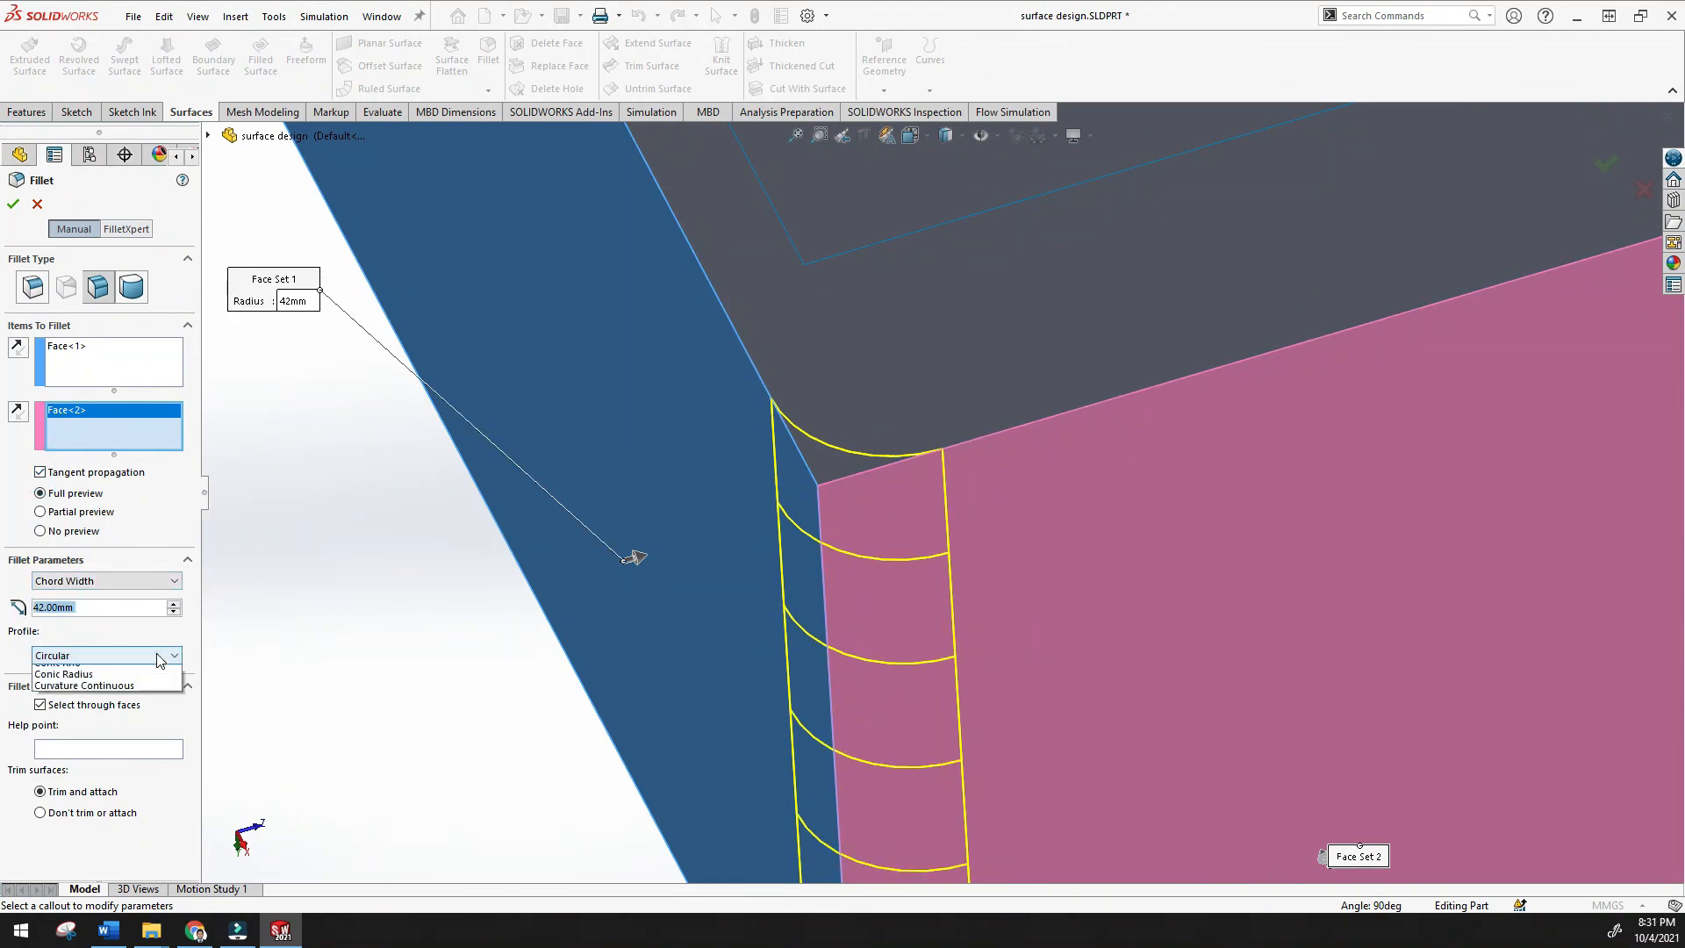
click(156, 654)
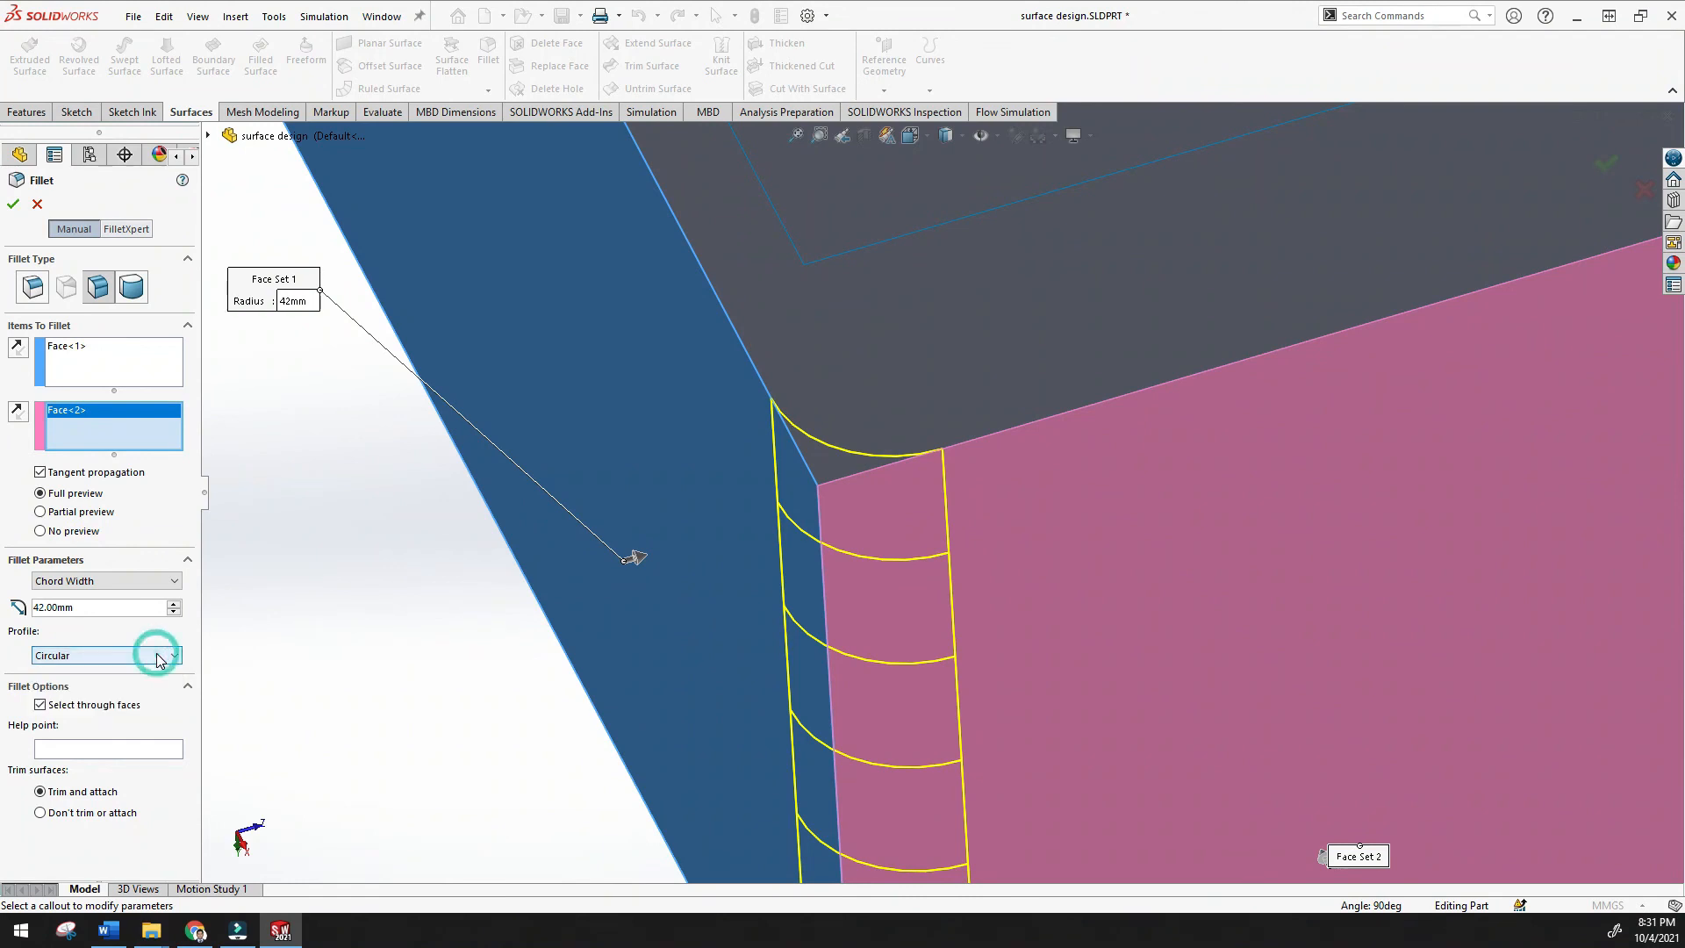
Try the no-trim surface option, return it to Trim and attach, and apply the face fillet
click(70, 749)
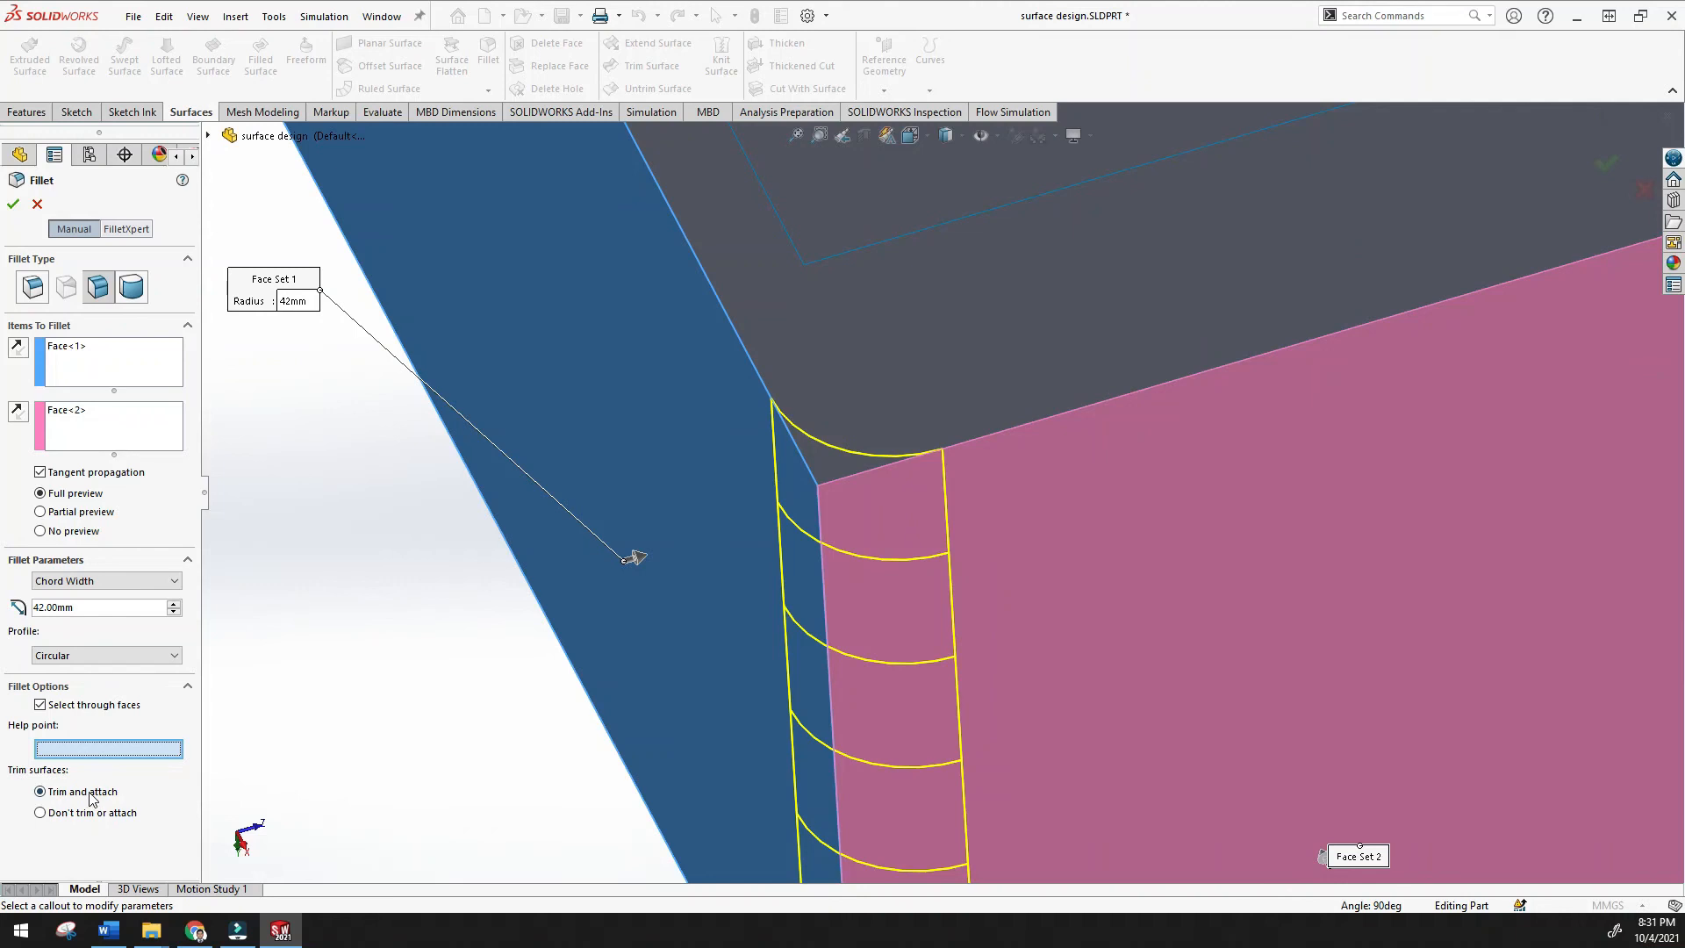
click(40, 813)
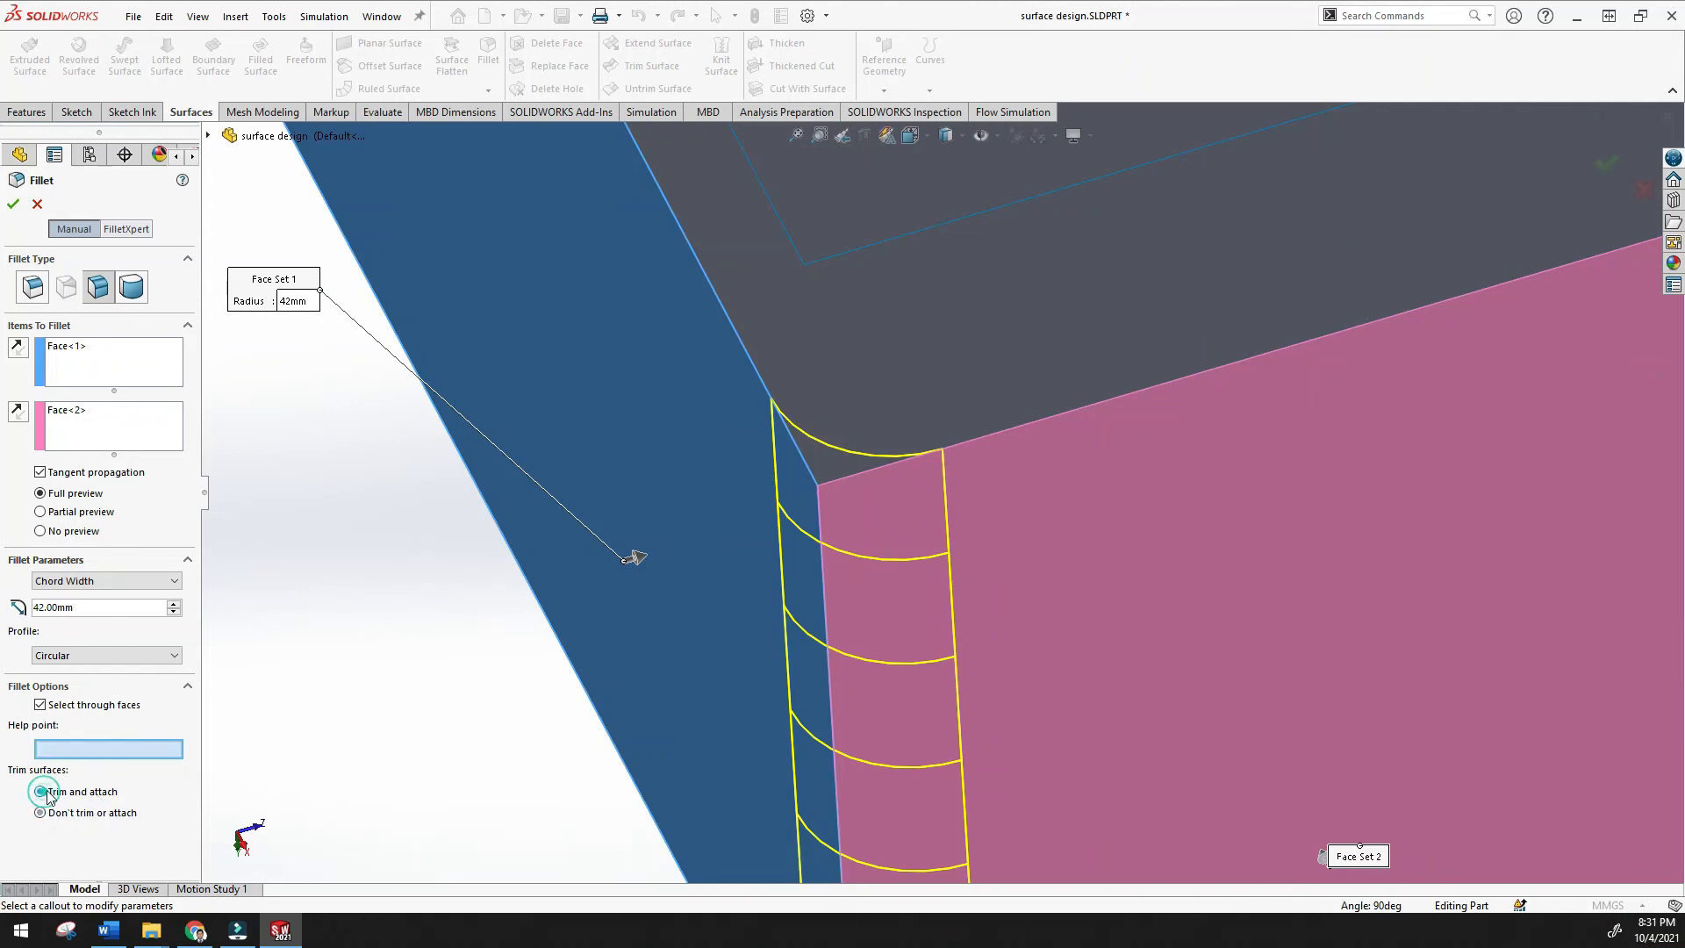
click(14, 204)
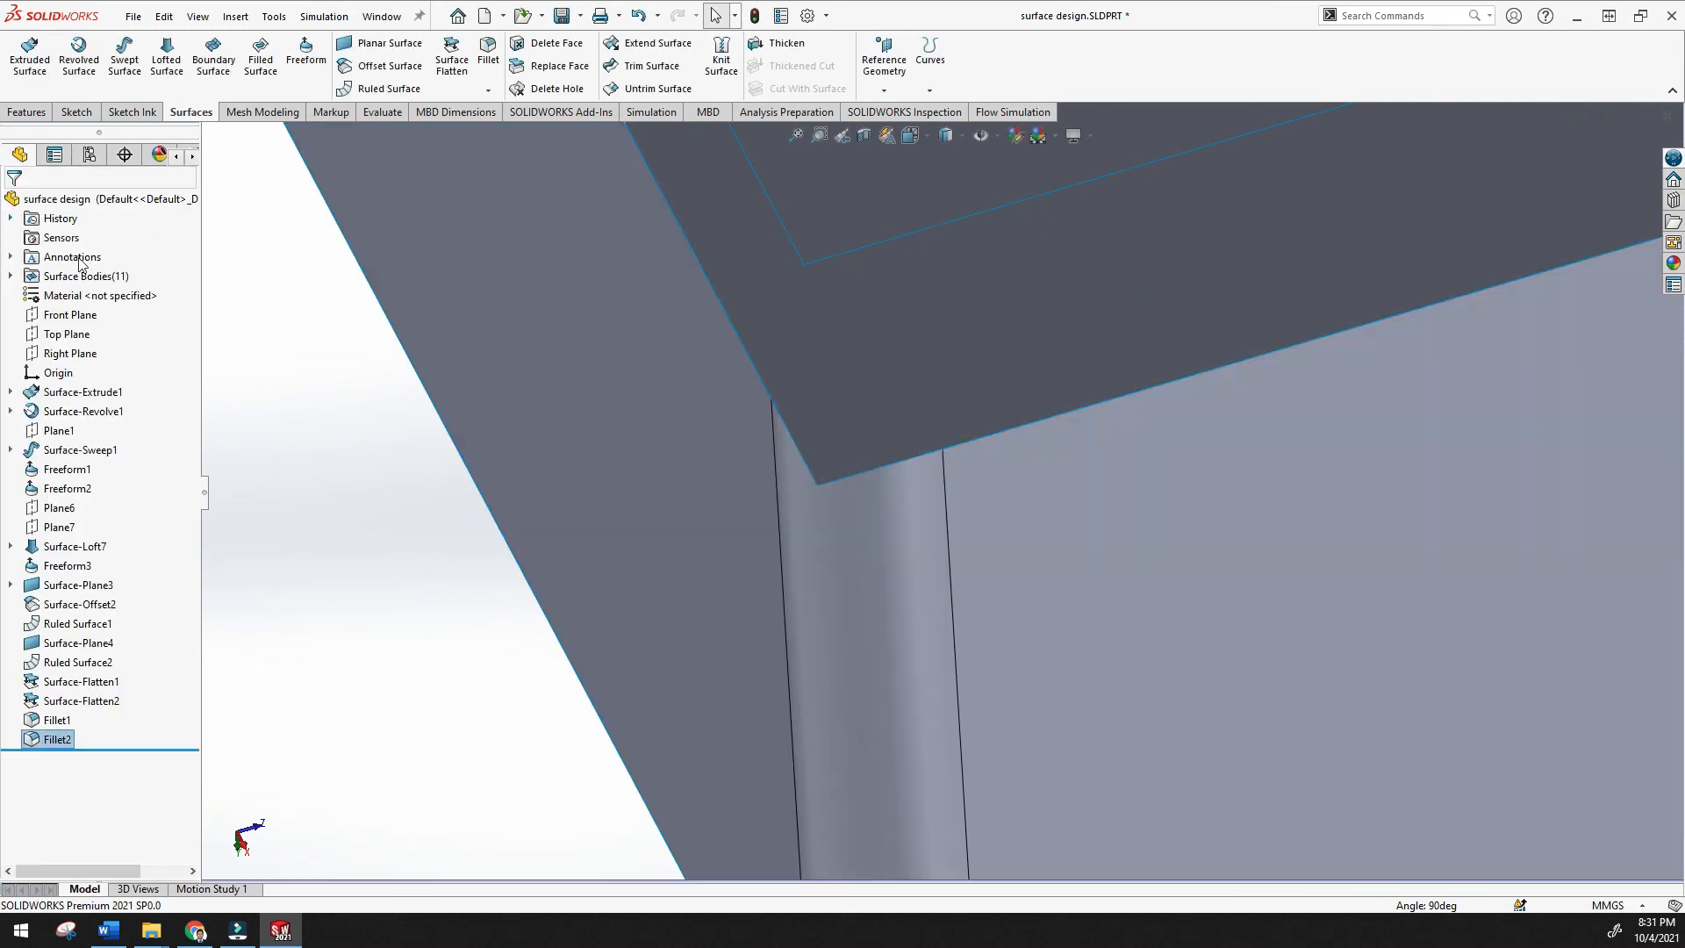
Delete the planar surface that covers the underside of the filleted box
scroll(507, 426, down, 5)
mouse_move(507, 427)
middle_down()
mouse_move(492, 366)
mouse_move(478, 421)
mouse_move(509, 437)
middle_up()
scroll(509, 437, up, 5)
middle_drag(814, 408, 851, 406)
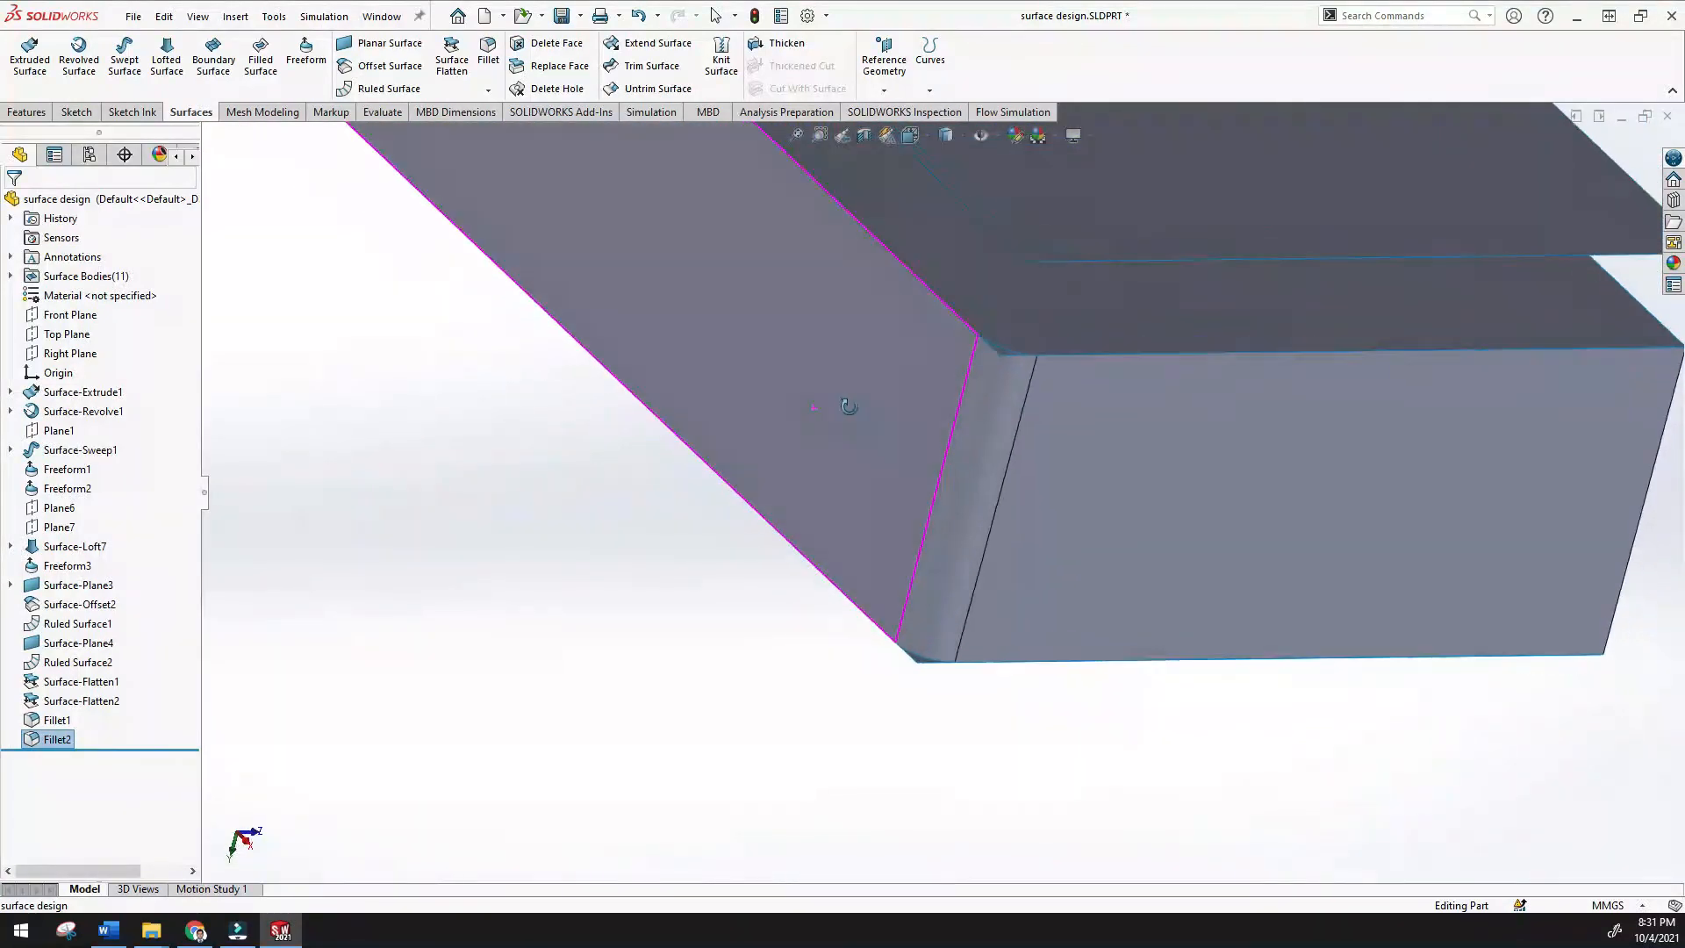
click(1122, 336)
middle_drag(1032, 506, 931, 672)
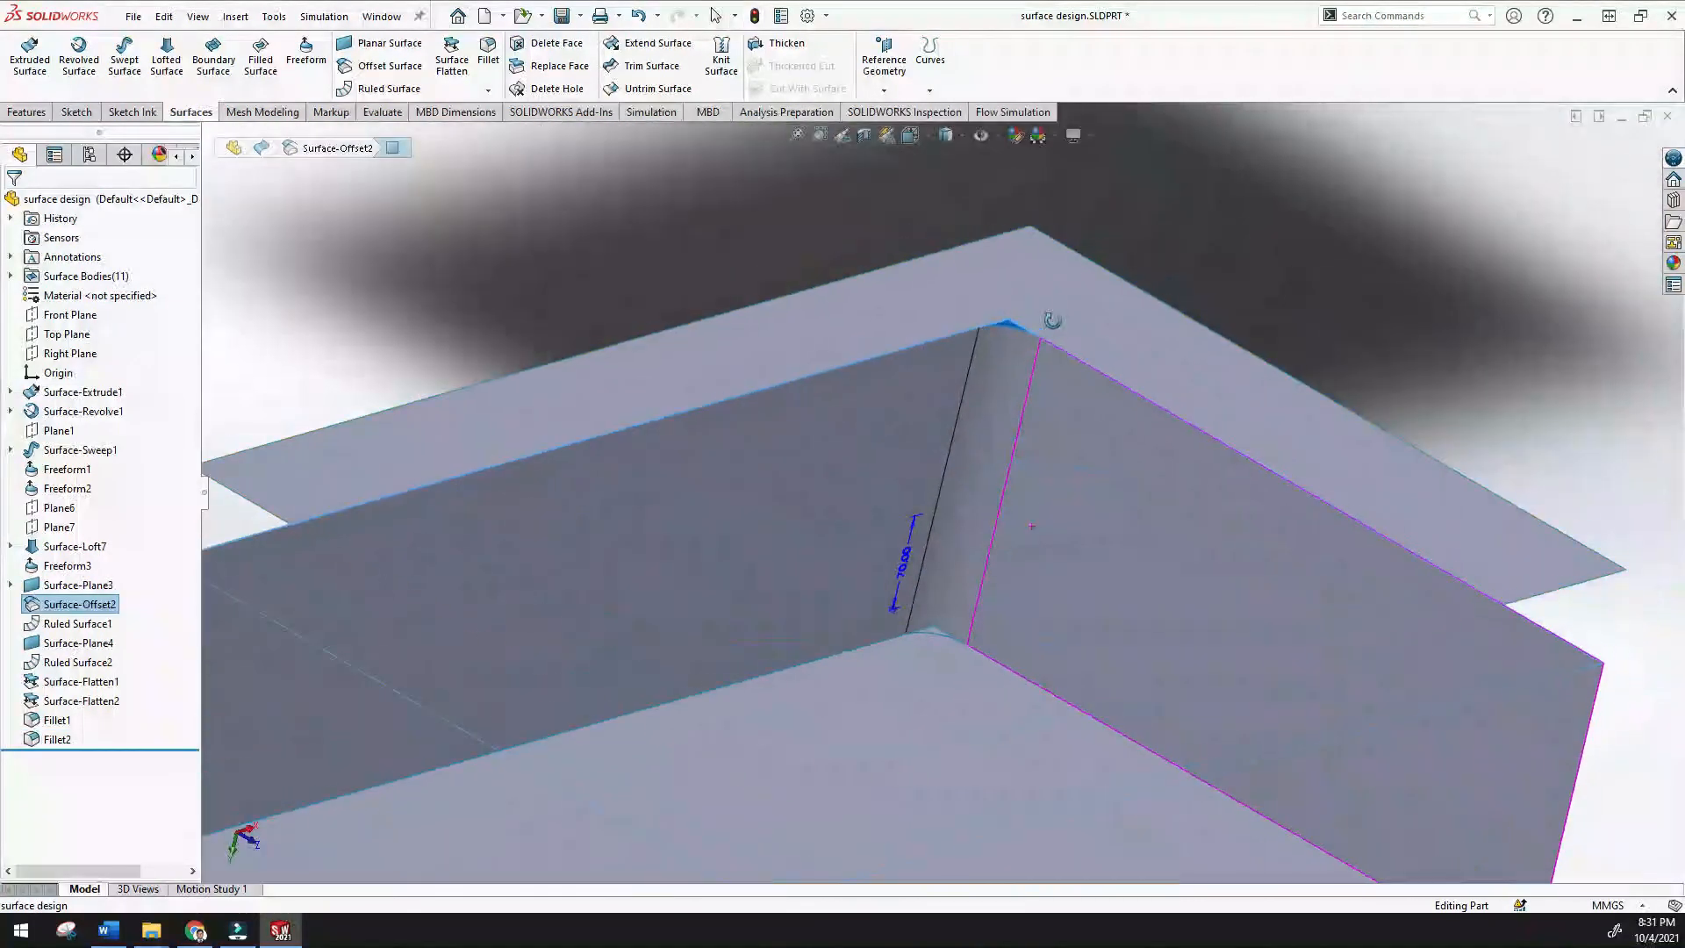
click(927, 672)
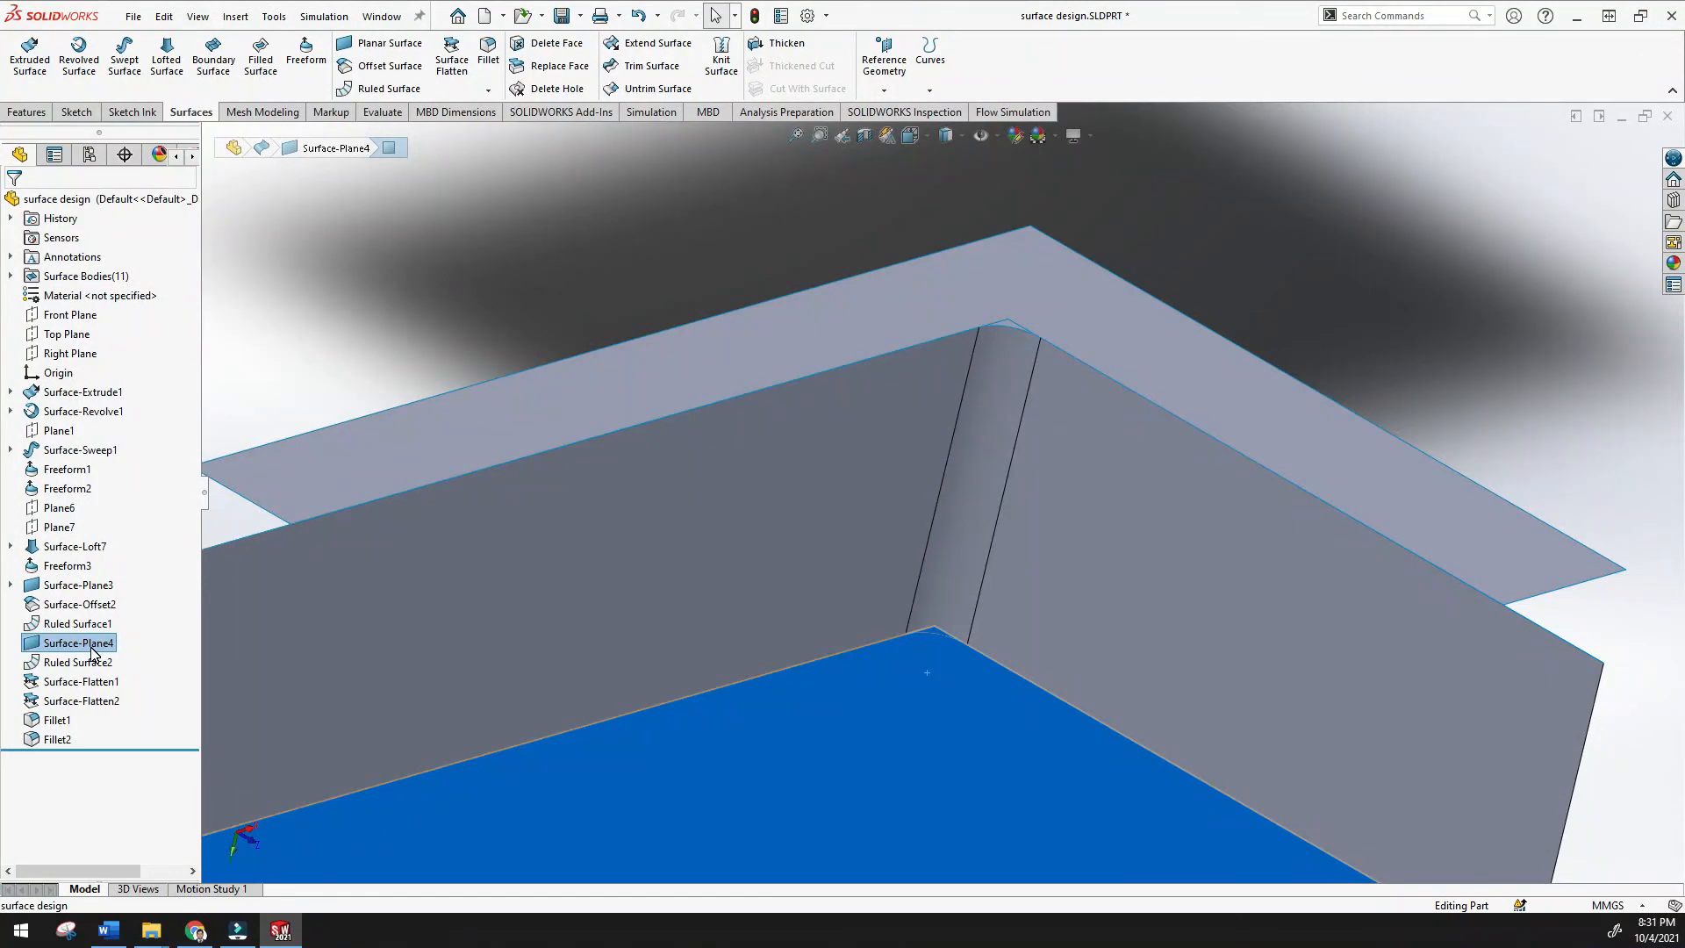
scroll(726, 669, up, 5)
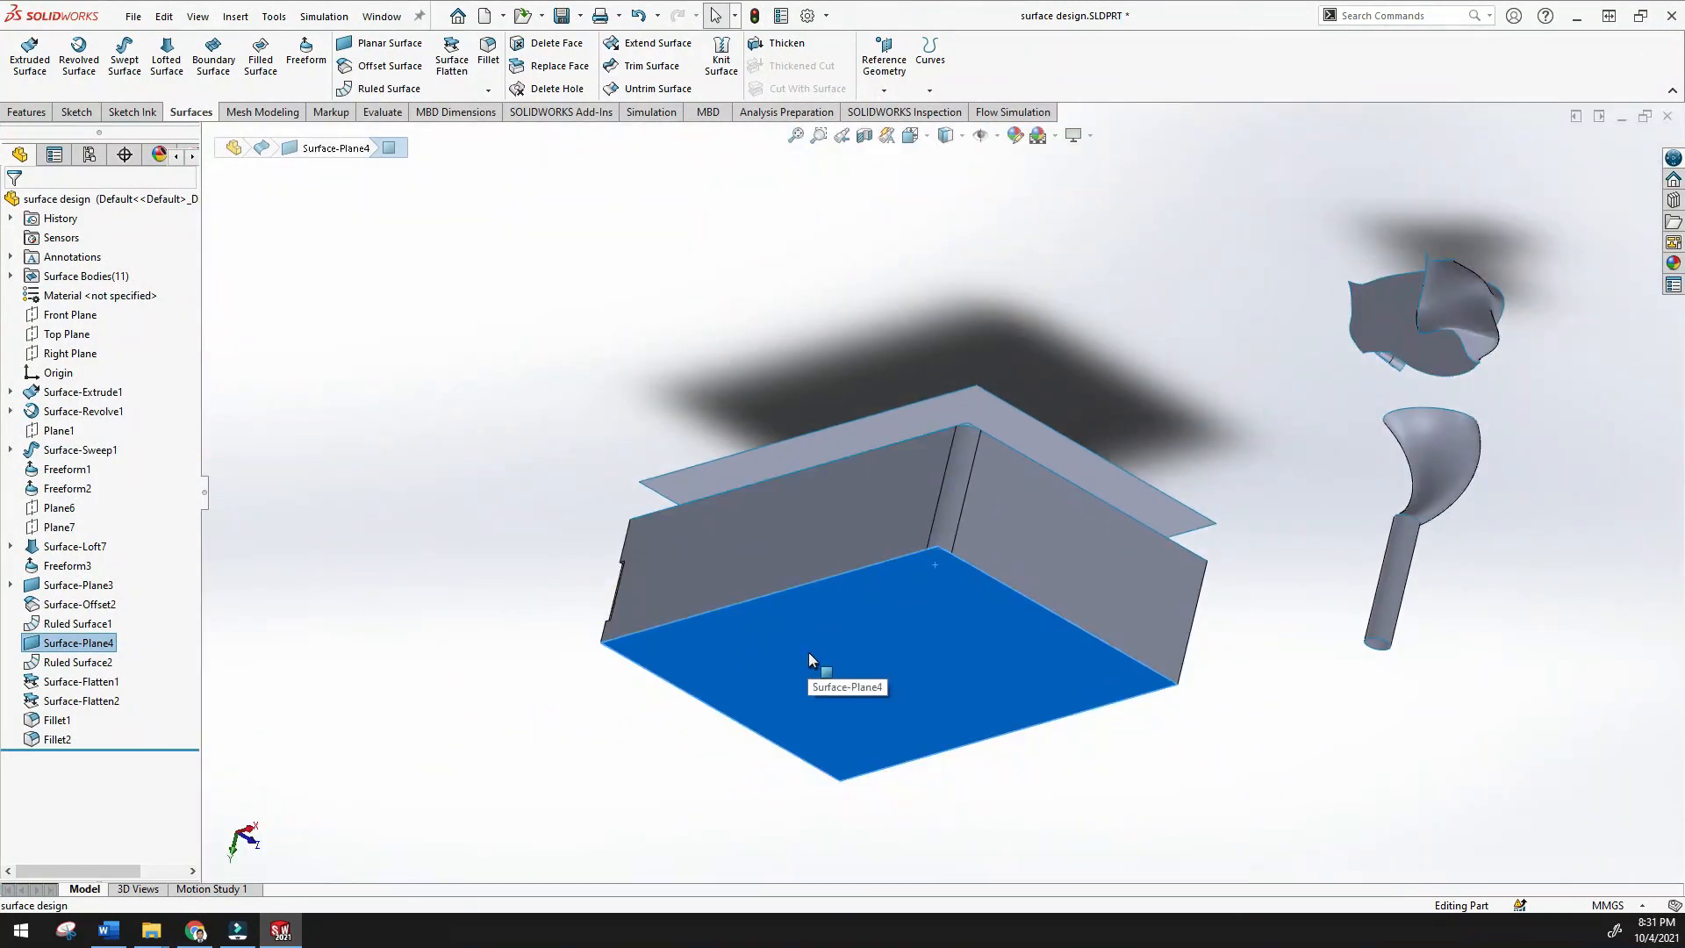
key(Delete)
Select the offset surface over the box opening and examine its corner at the fillet
middle_drag(808, 651, 1002, 481)
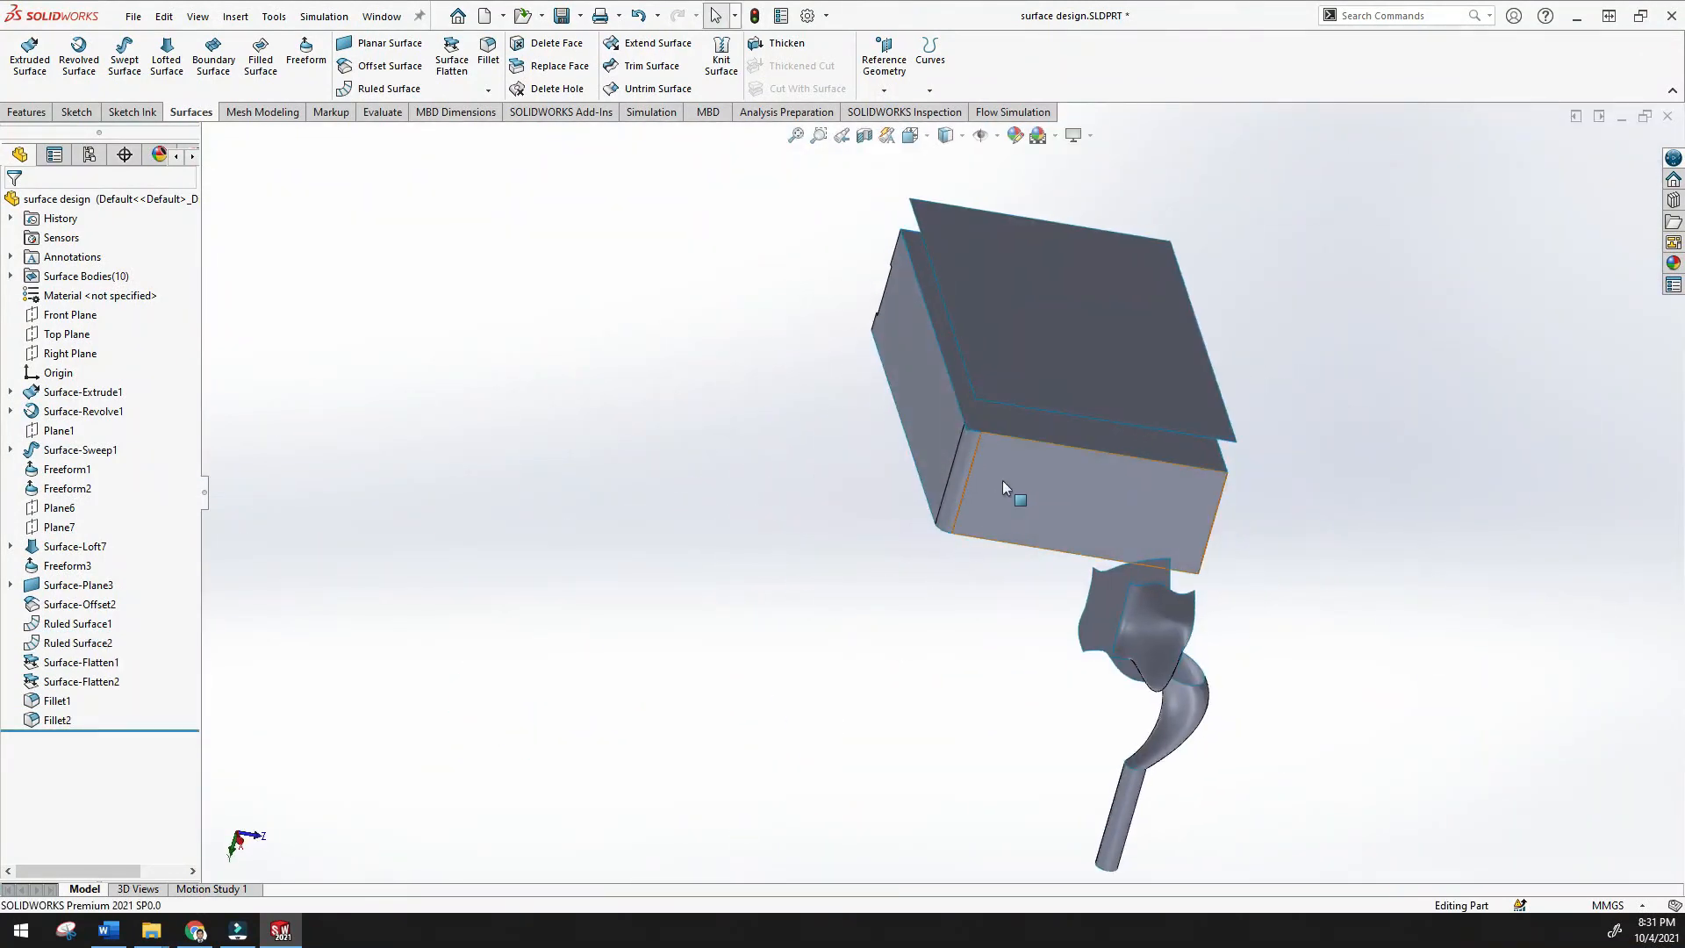
click(1020, 427)
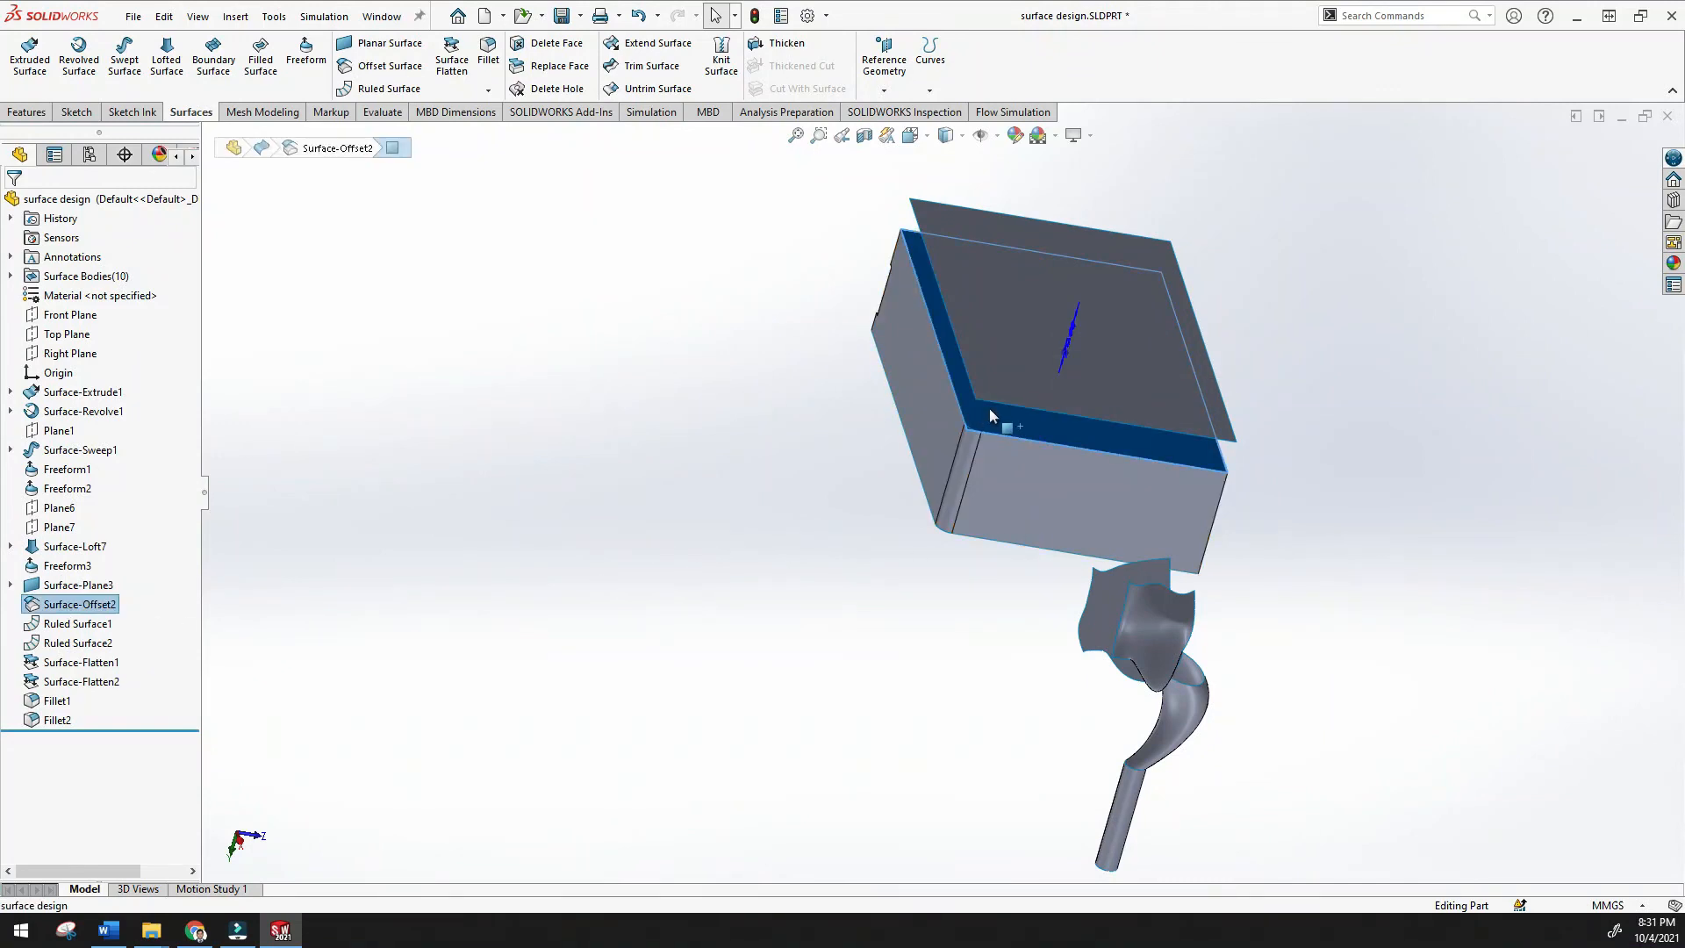
scroll(988, 407, down, 5)
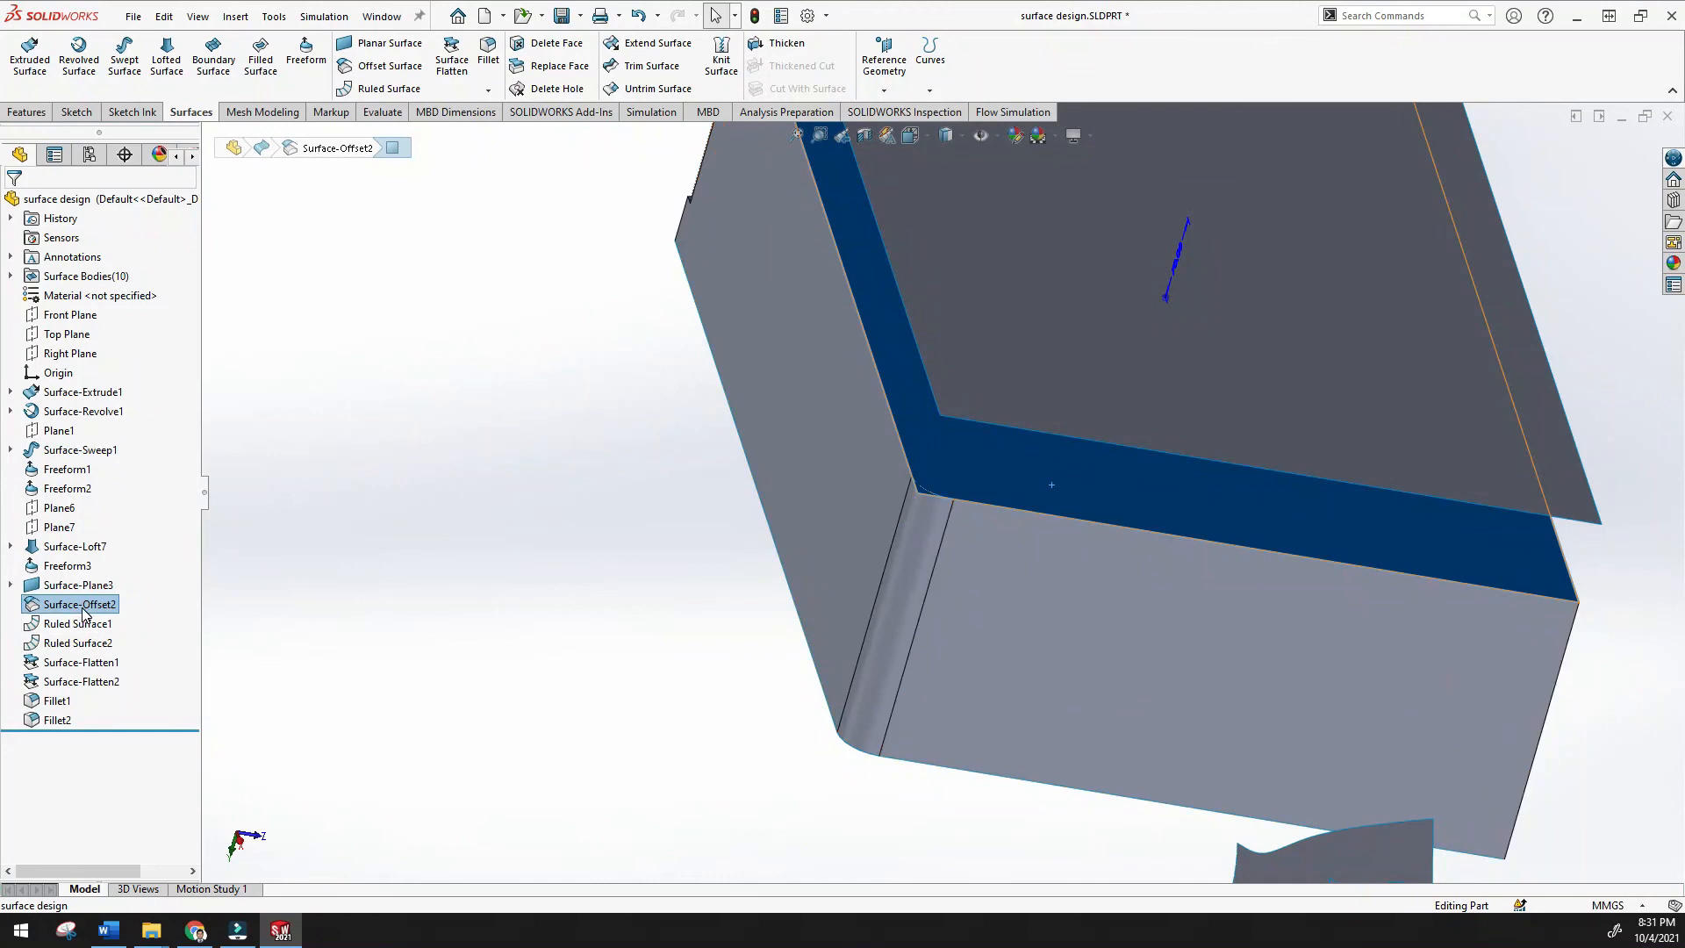
key(f)
Start an offset face chamfer and select the unfilleted vertical corner edge of the box
click(488, 90)
click(537, 134)
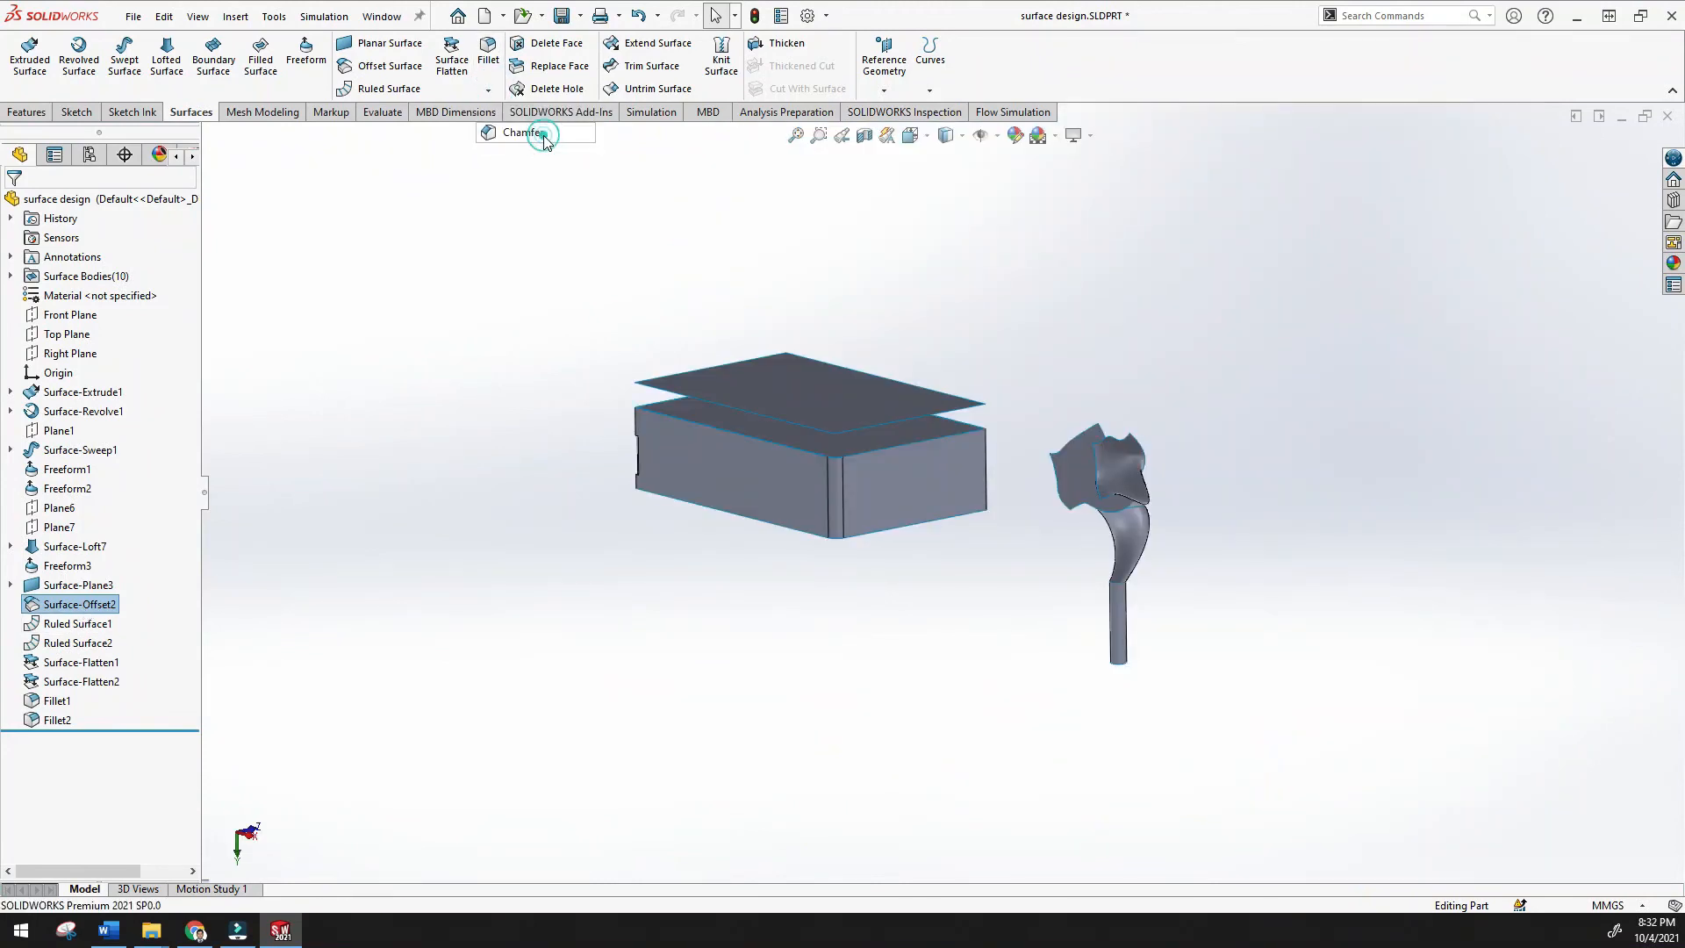
middle_drag(450, 465, 845, 372)
scroll(1128, 502, down, 3)
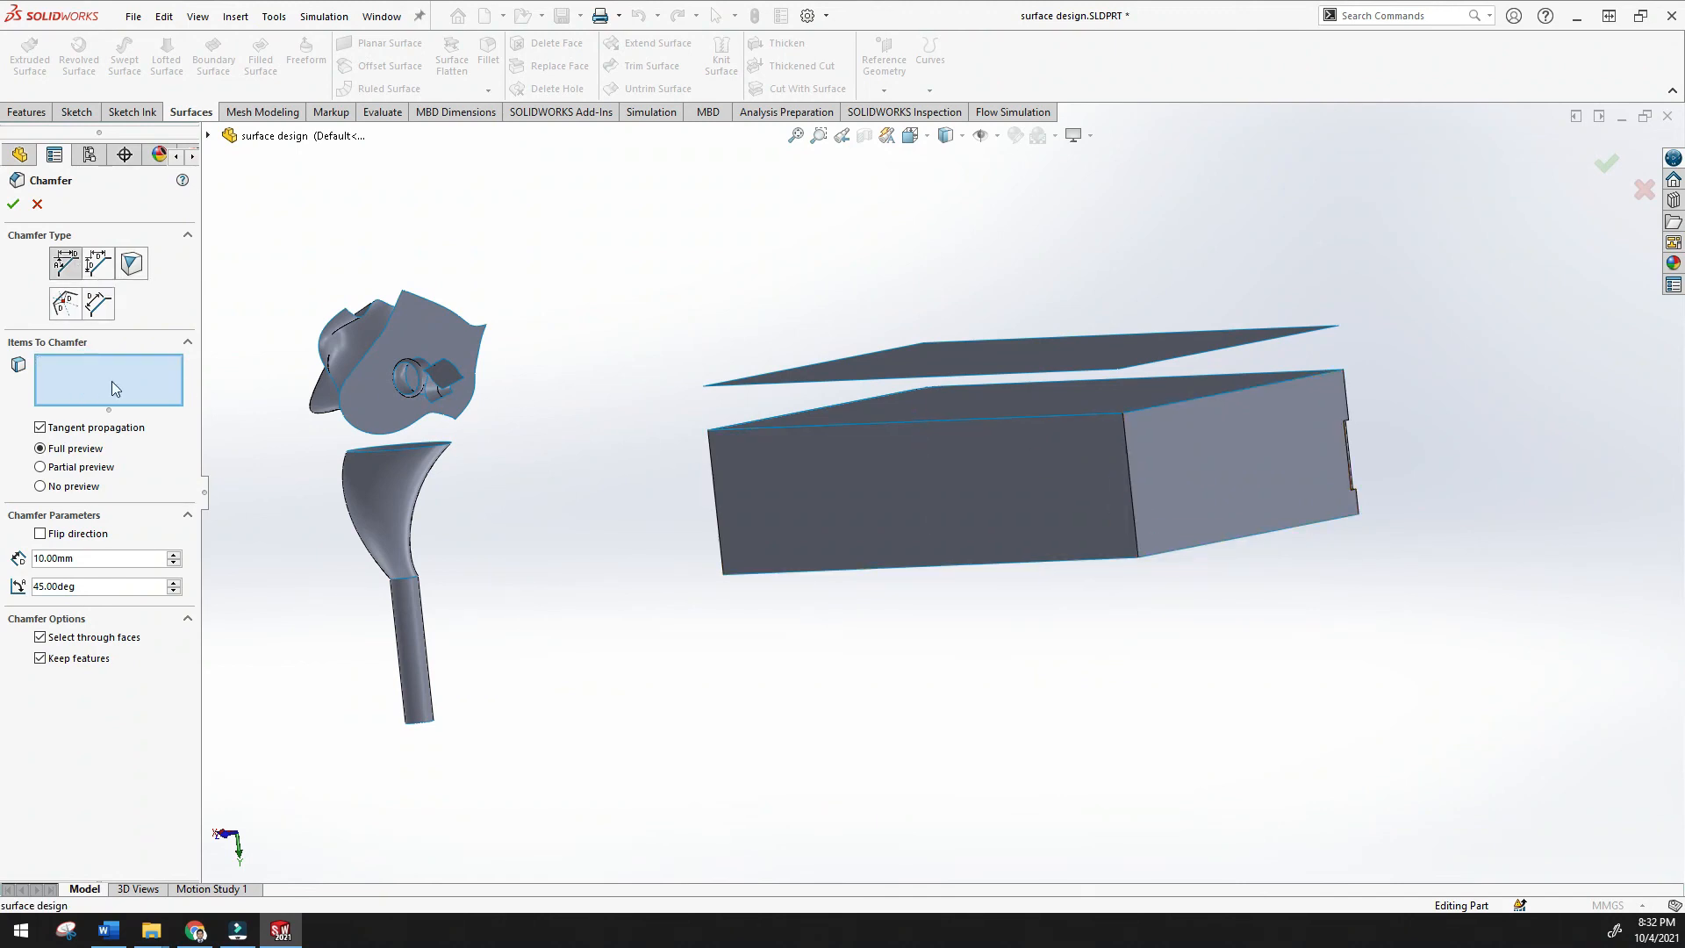
click(1135, 515)
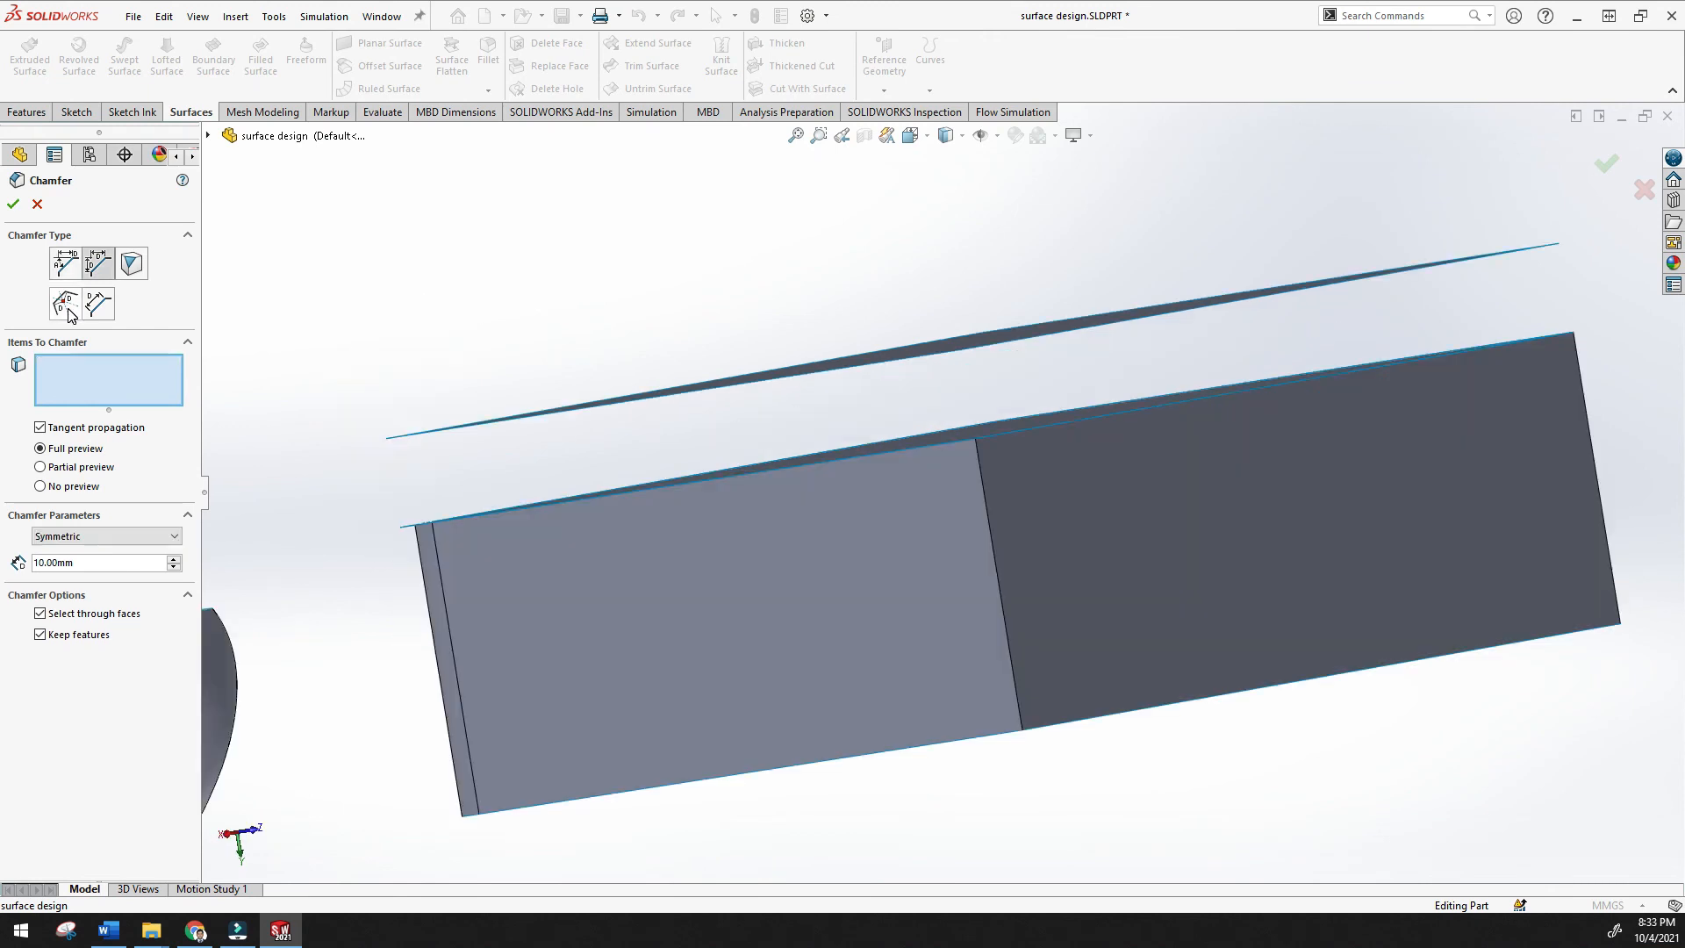
click(66, 306)
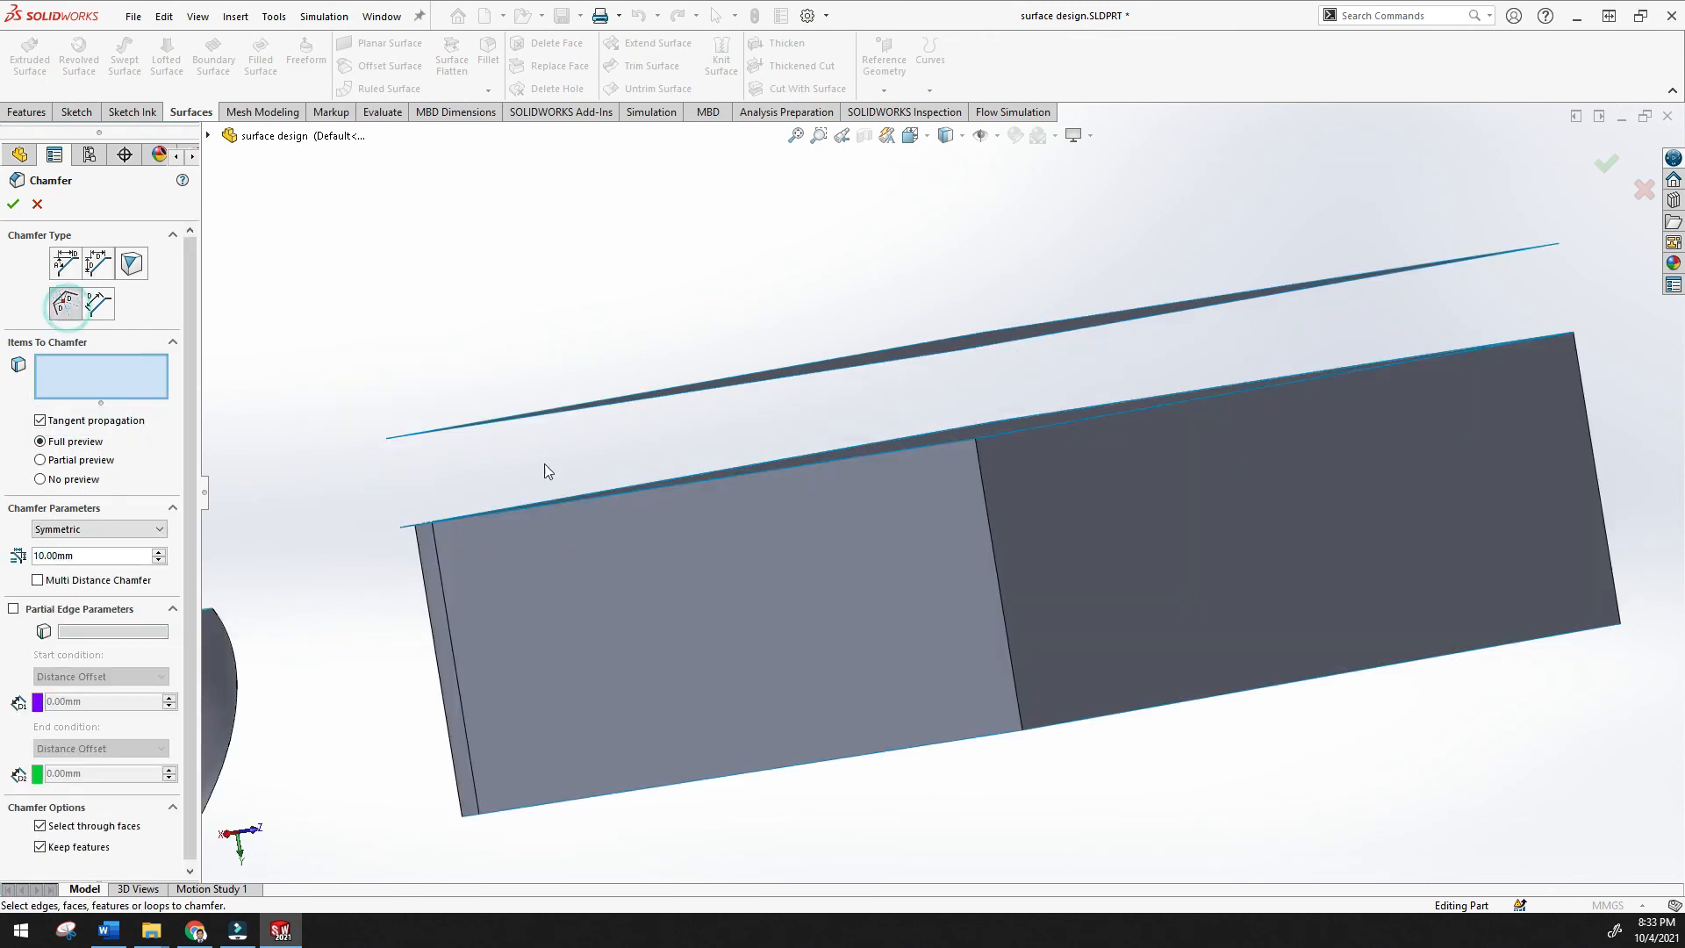
click(1003, 594)
Set the symmetric chamfer distance to 20 mm and apply the chamfer to the vertical edge
middle_drag(825, 558, 801, 394)
click(795, 142)
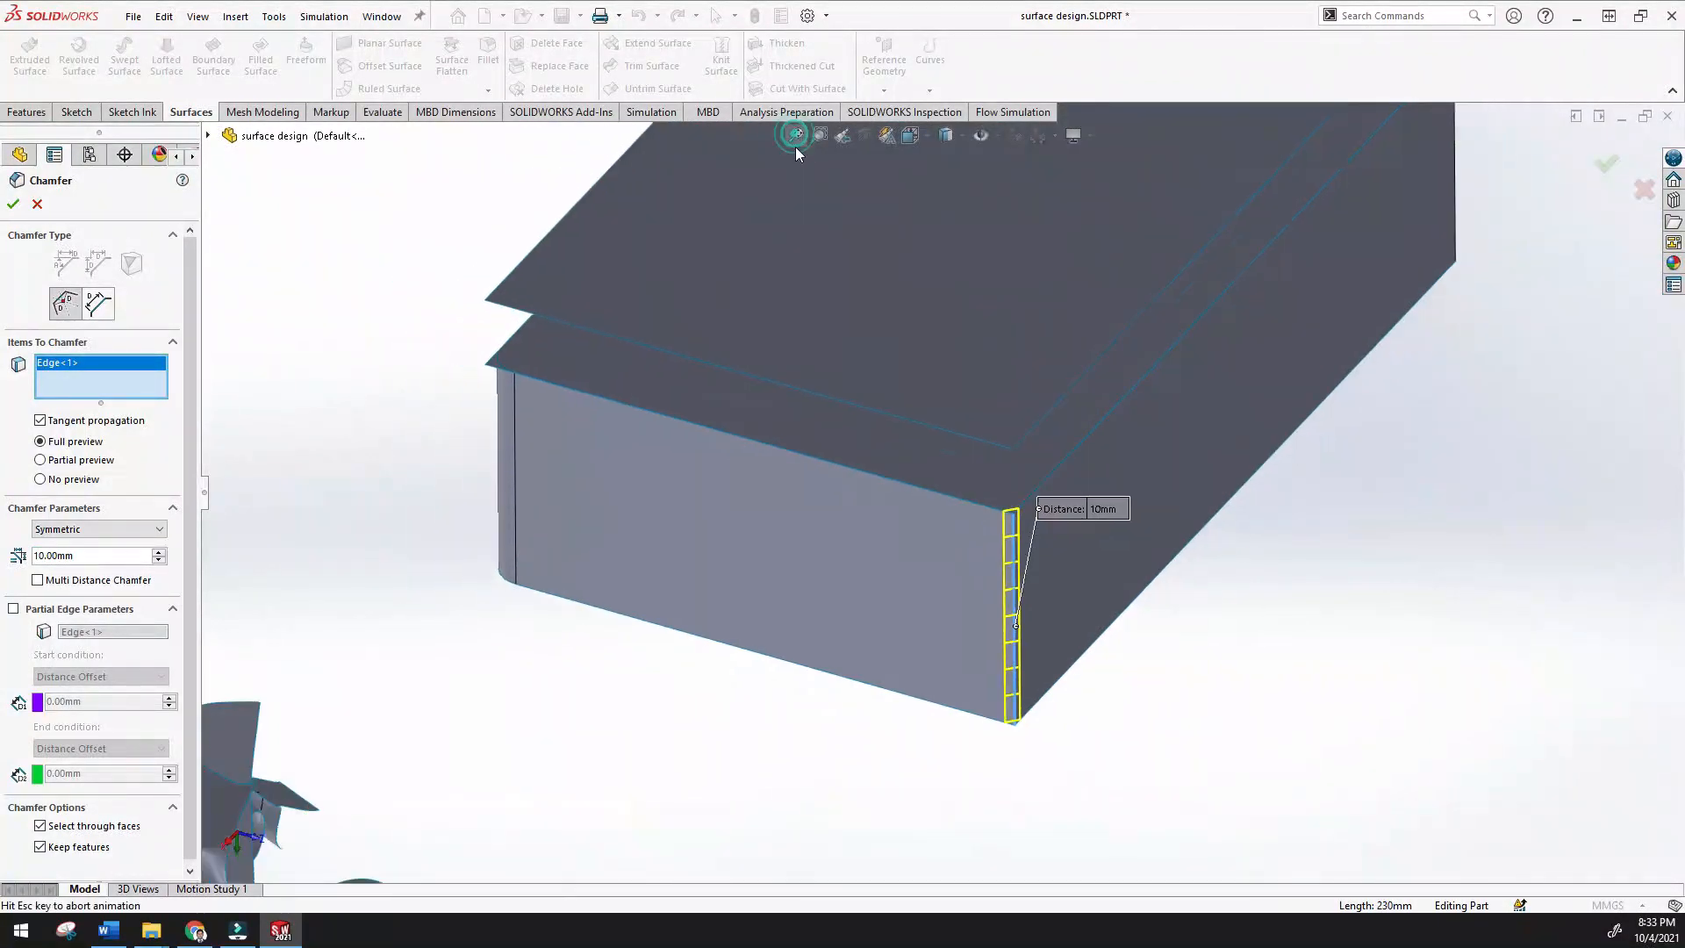
middle_drag(882, 446, 972, 415)
scroll(1075, 472, down, 4)
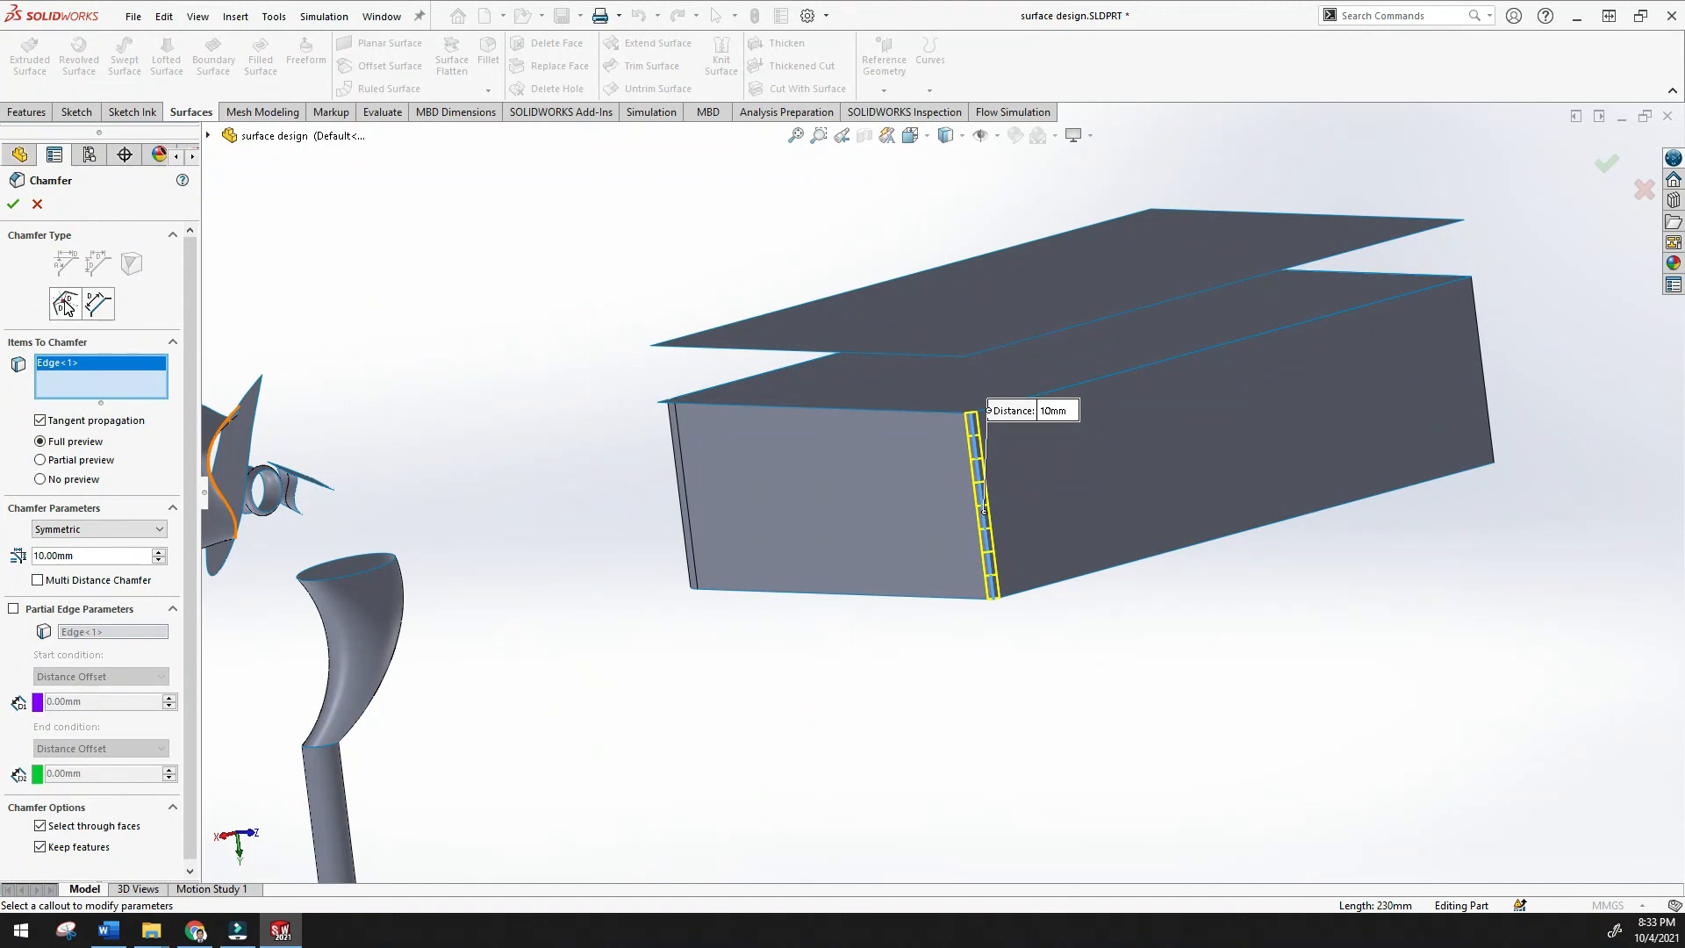
middle_drag(1053, 460, 751, 493)
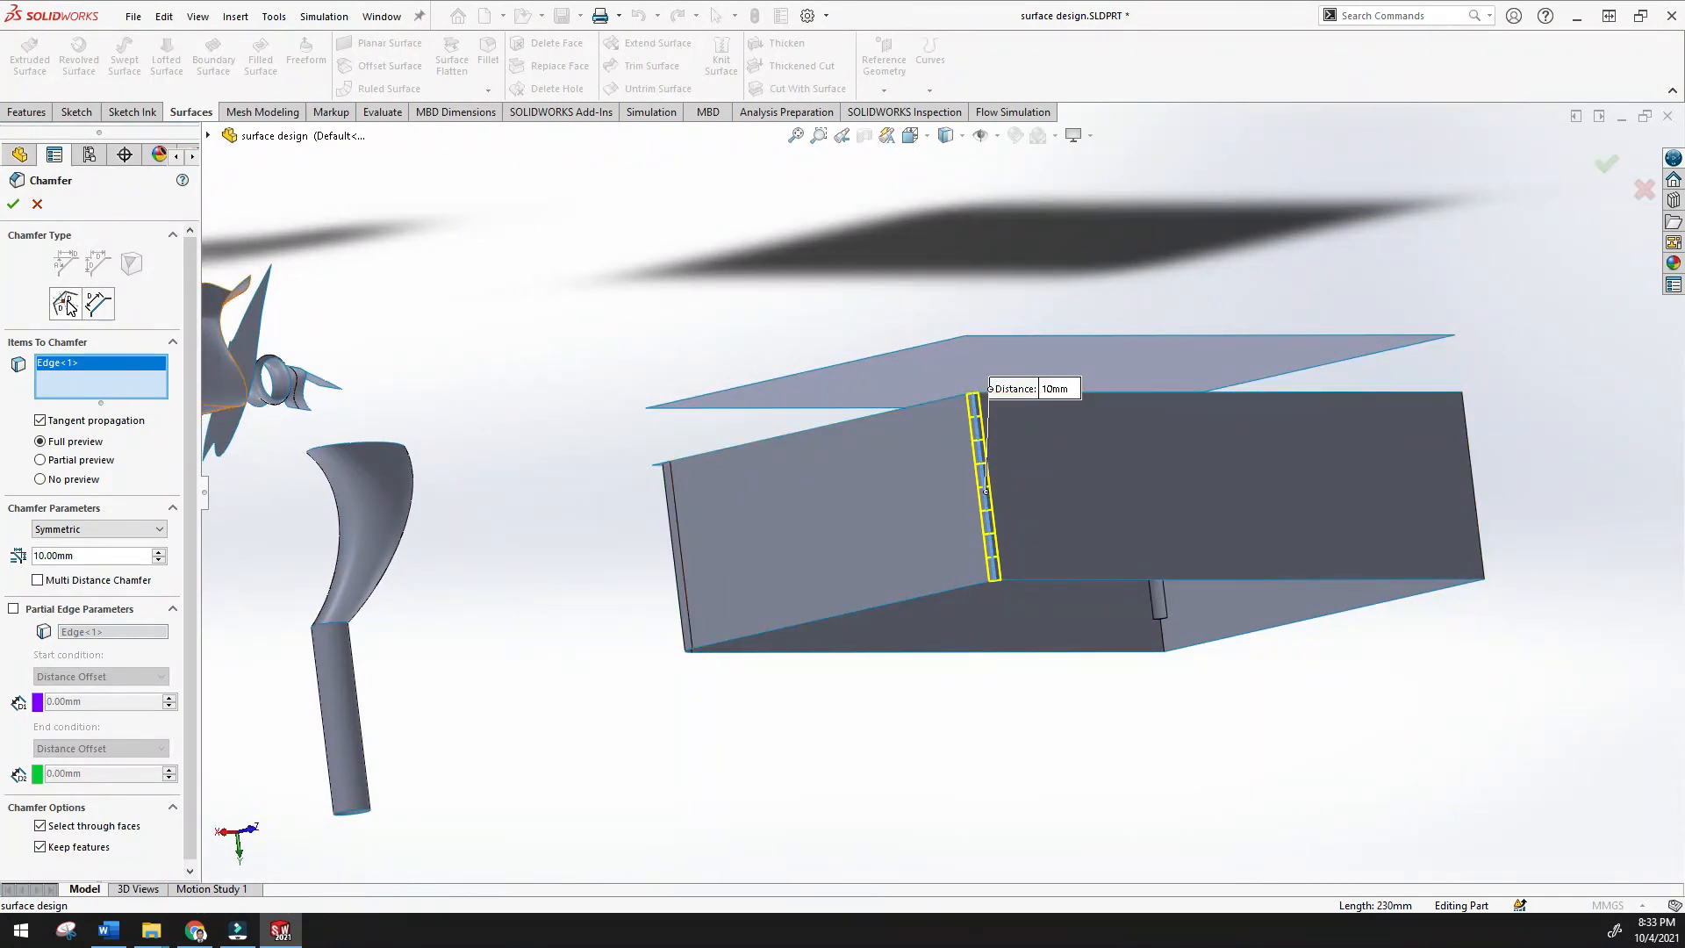
click(158, 551)
click(139, 531)
click(138, 531)
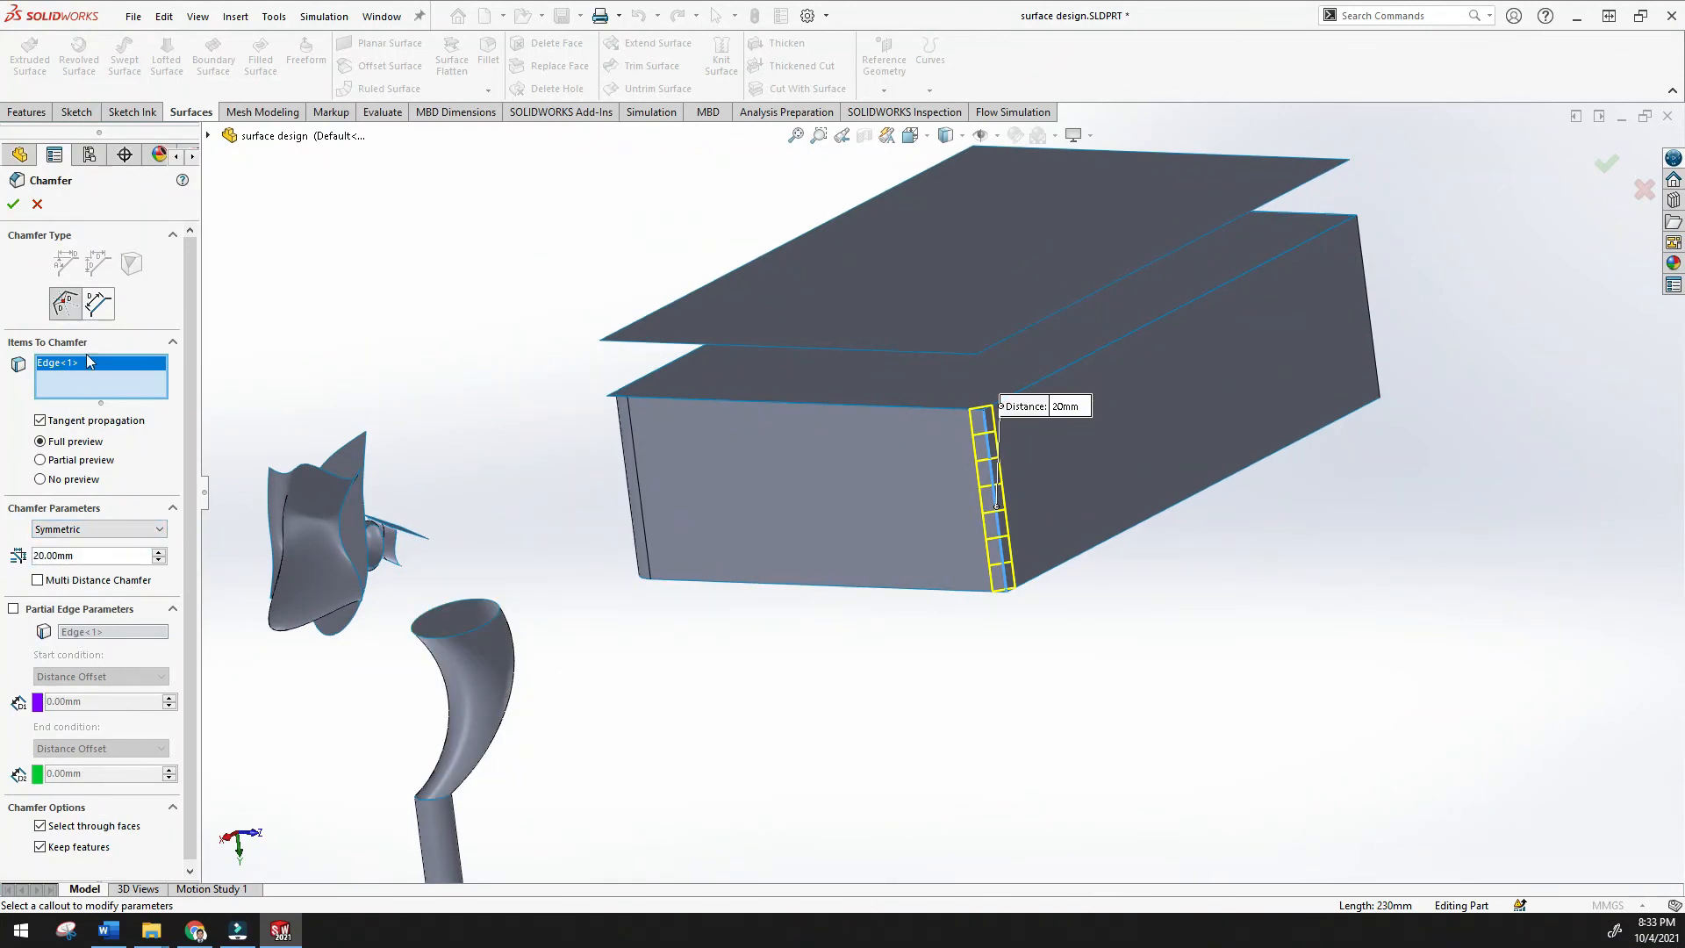
click(14, 205)
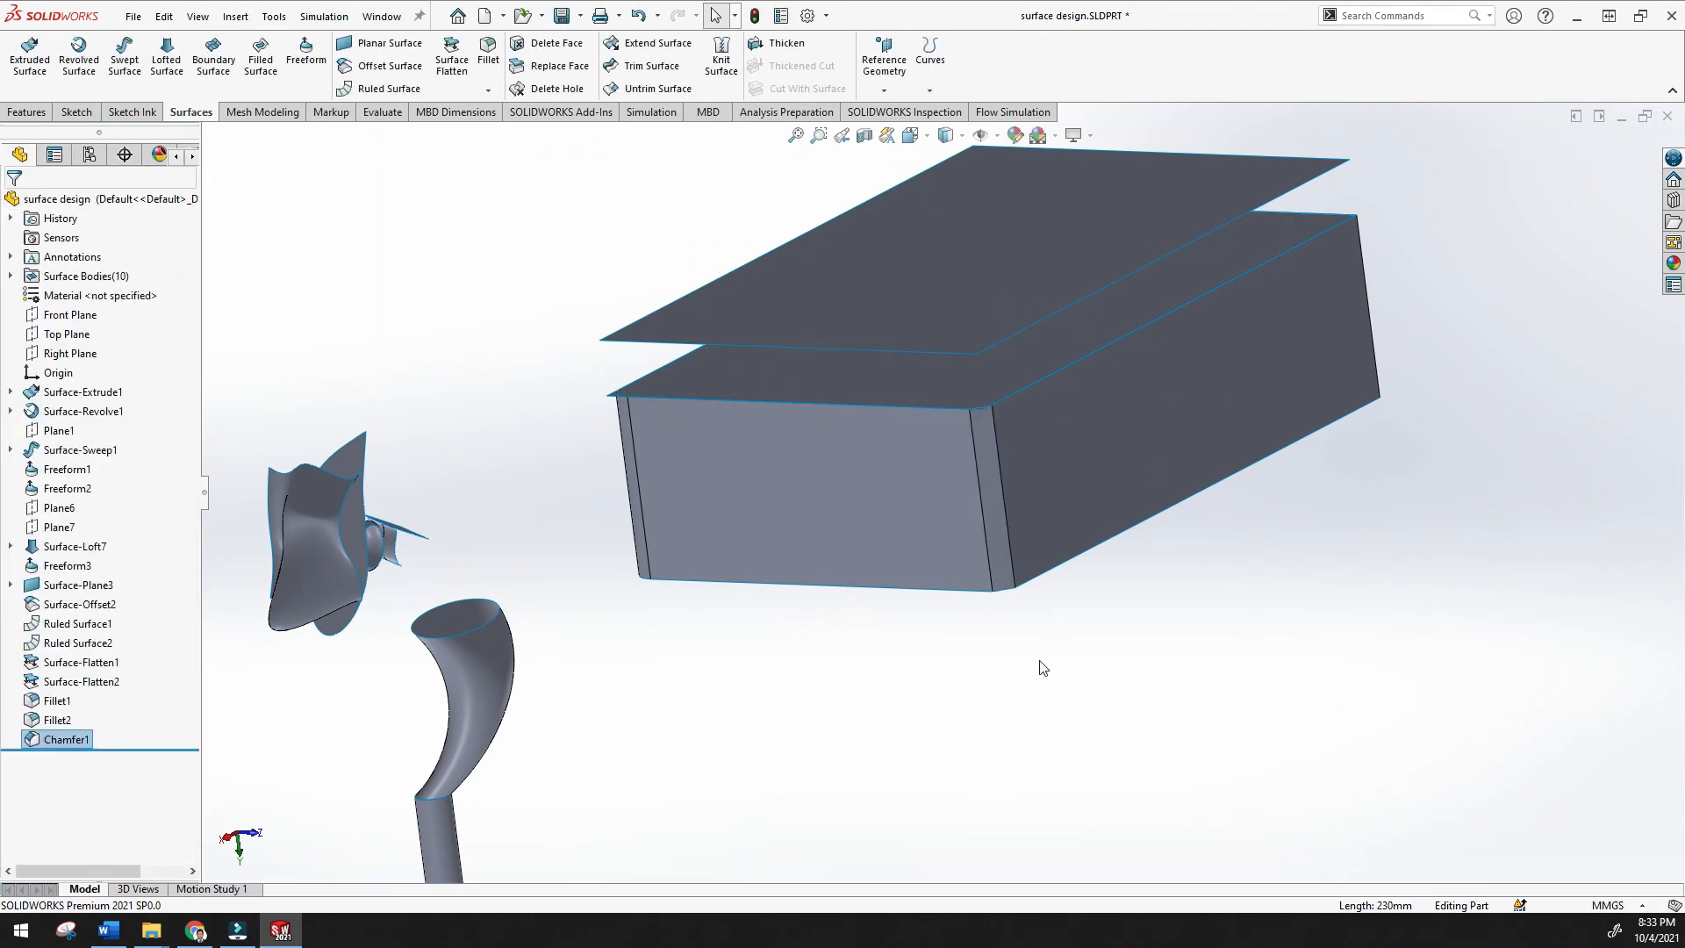